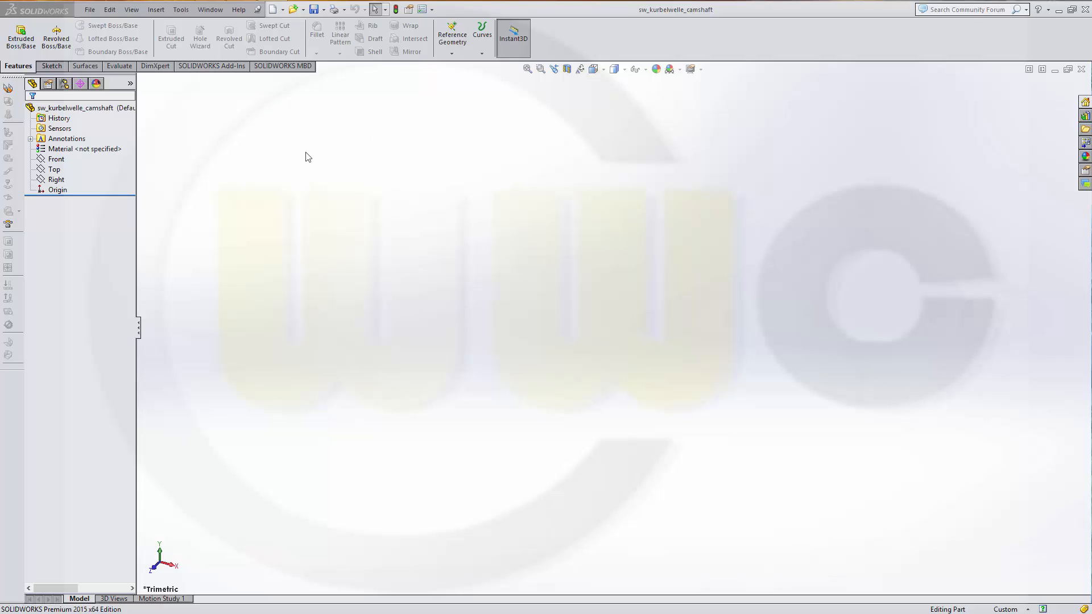
- Customize the interface by adding the Move/Copy Bodies and Combine commands to the quick-access toolbar
{"action": "left_click", "coordinate": [181, 10]}
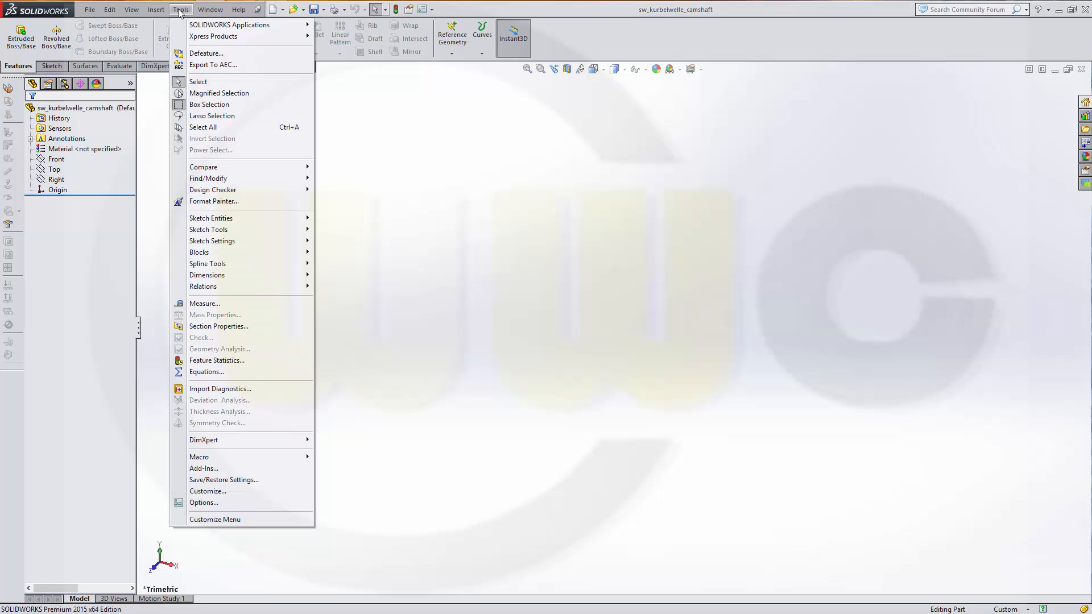
{"action": "left_click", "coordinate": [242, 491]}
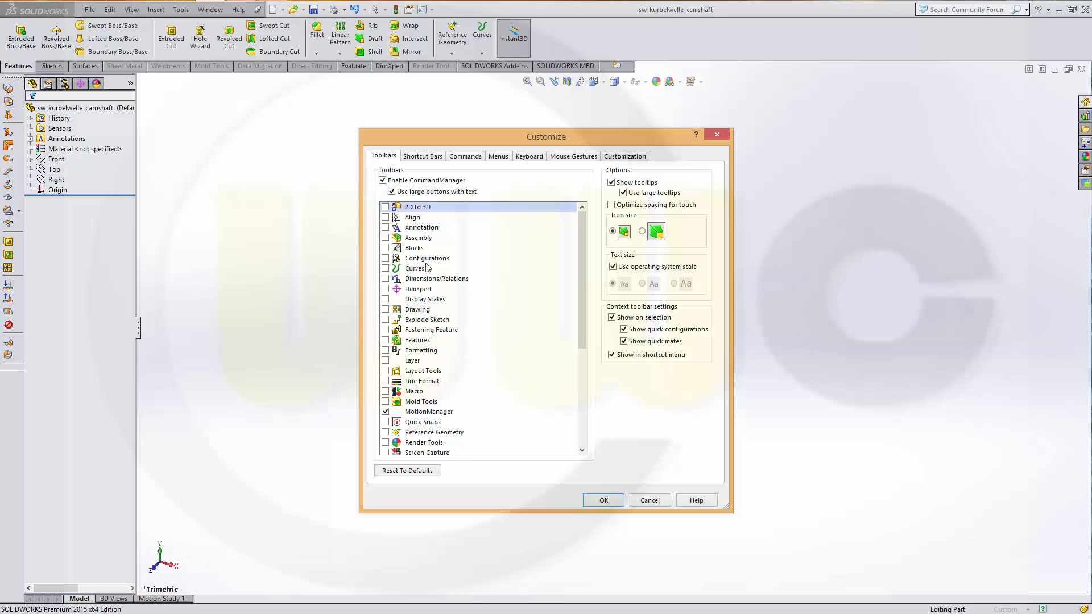
{"action": "left_click", "coordinate": [462, 158]}
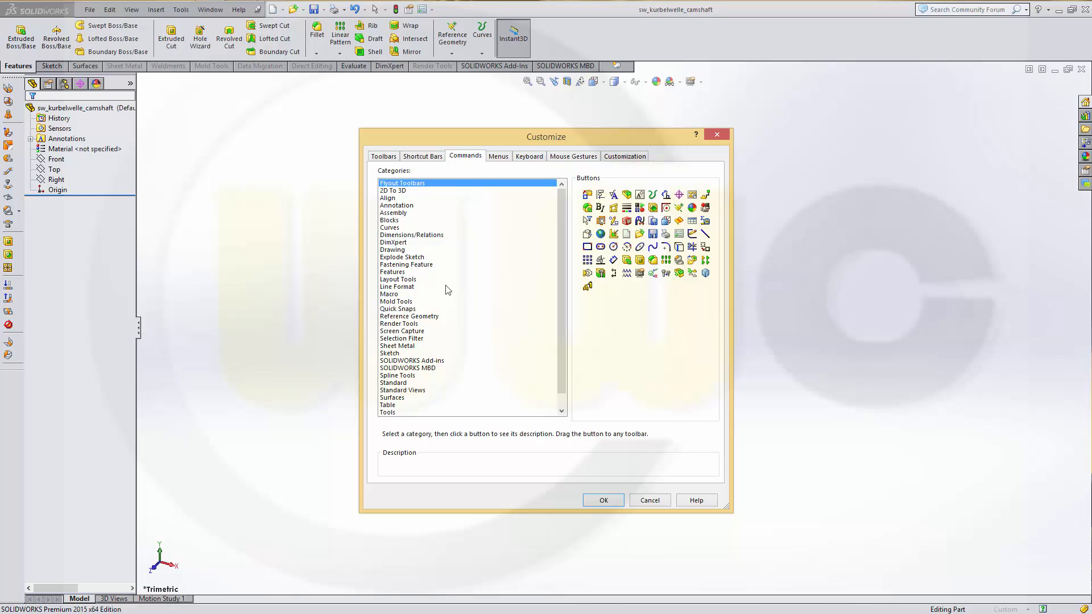
{"action": "left_click", "coordinate": [408, 273]}
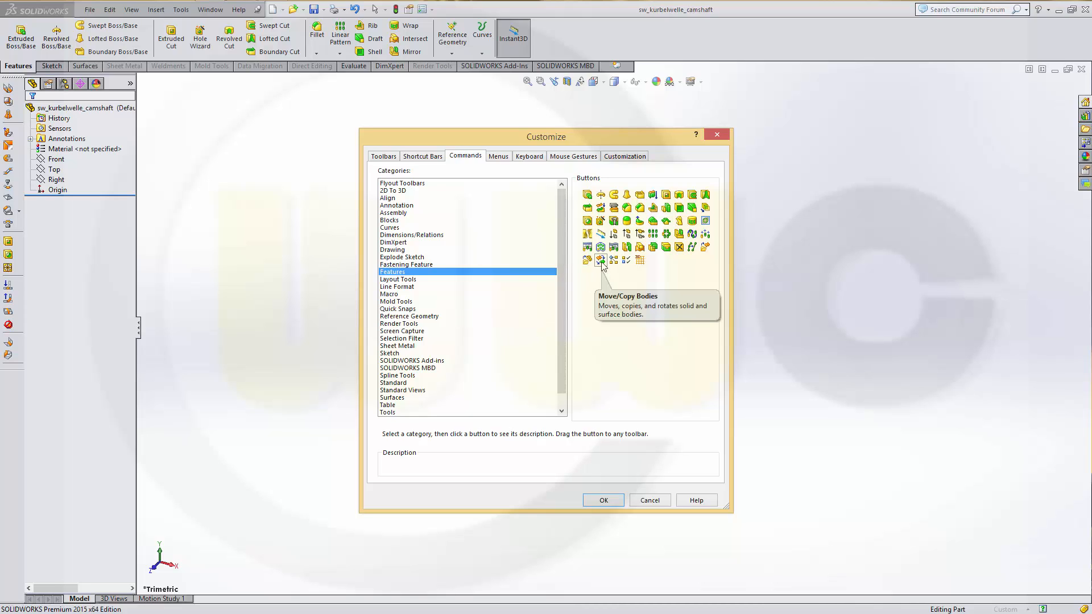
{"action": "left_click_drag", "start_coordinate": [602, 262], "coordinate": [443, 9]}
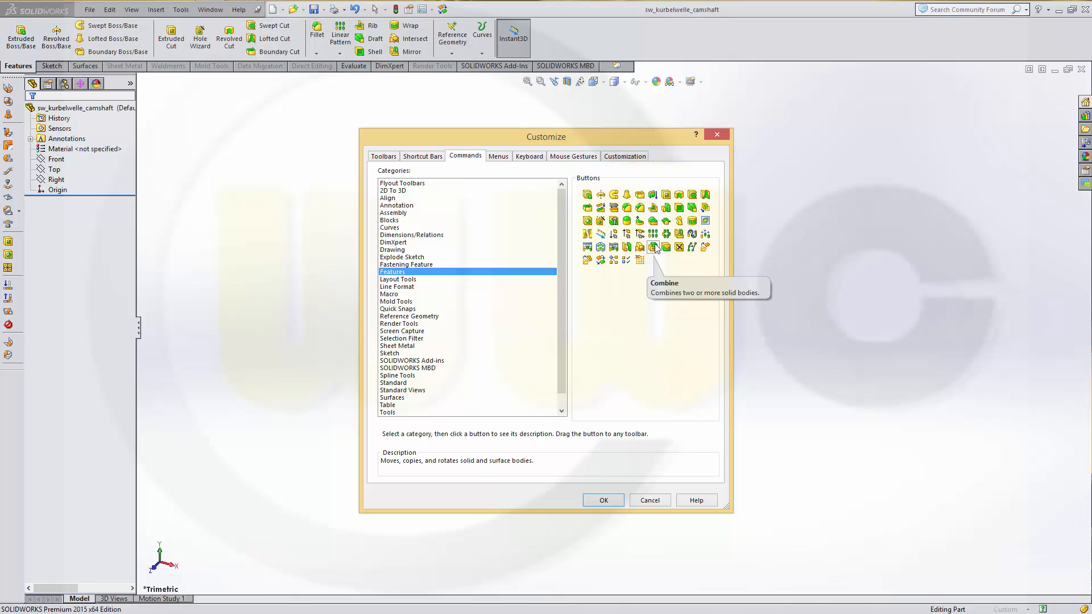
{"action": "left_click_drag", "start_coordinate": [654, 248], "coordinate": [457, 9]}
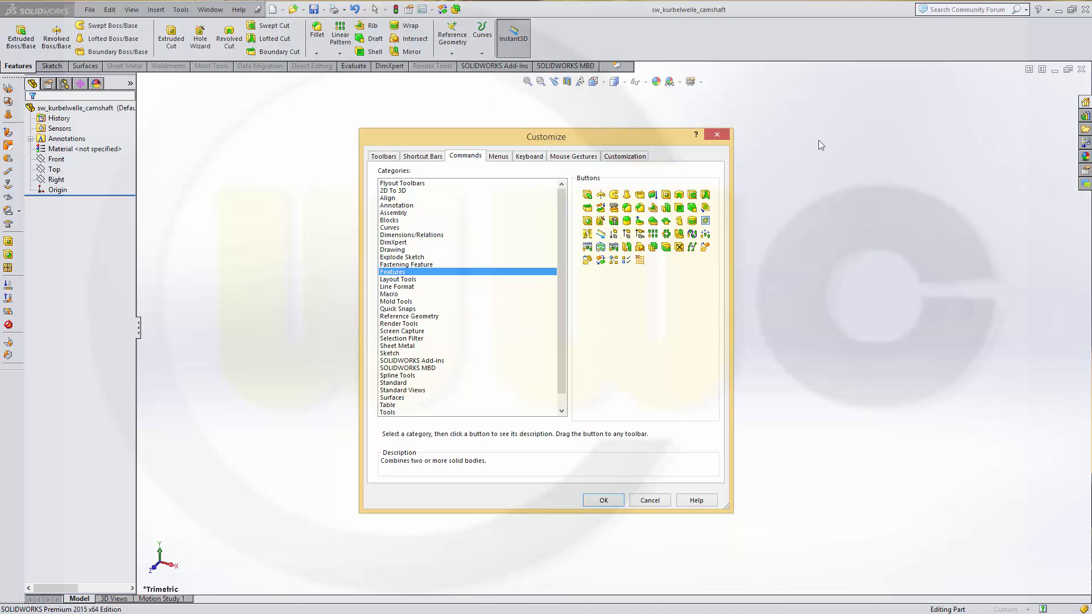
{"action": "left_click", "coordinate": [604, 501]}
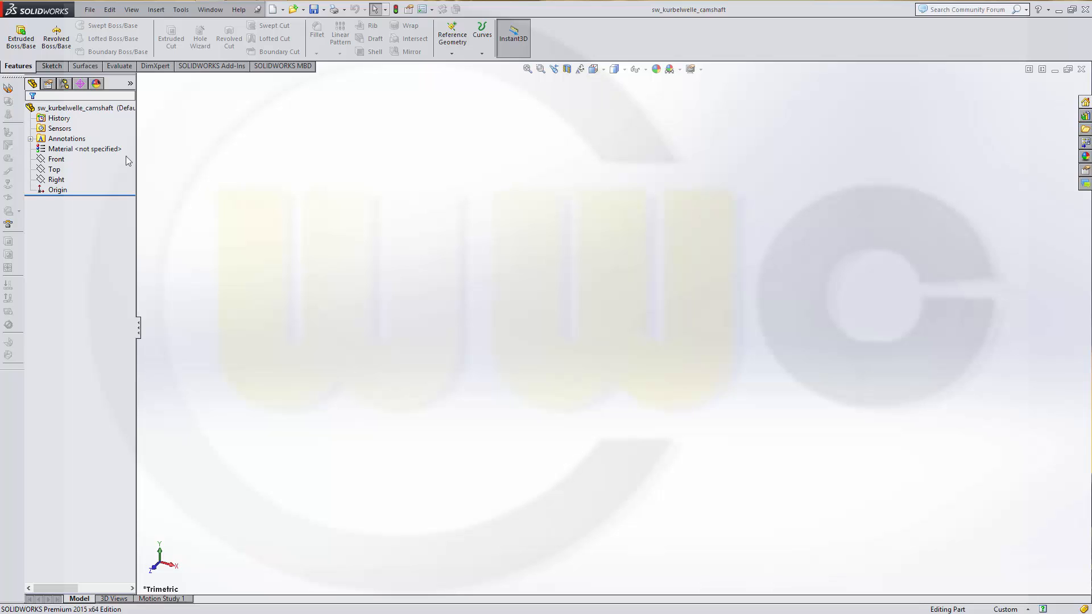
- Start a sketch on the Front plane and draw a circle about 13.7 mm in diameter, centred about 31 mm directly above the origin
{"action": "left_click", "coordinate": [58, 67]}
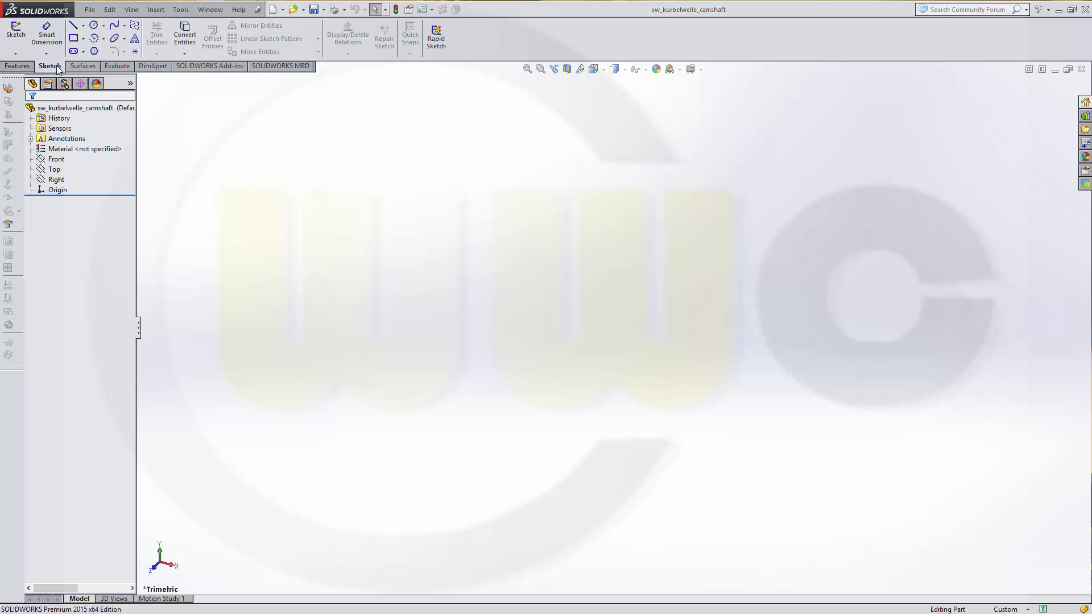
{"action": "left_click", "coordinate": [16, 31]}
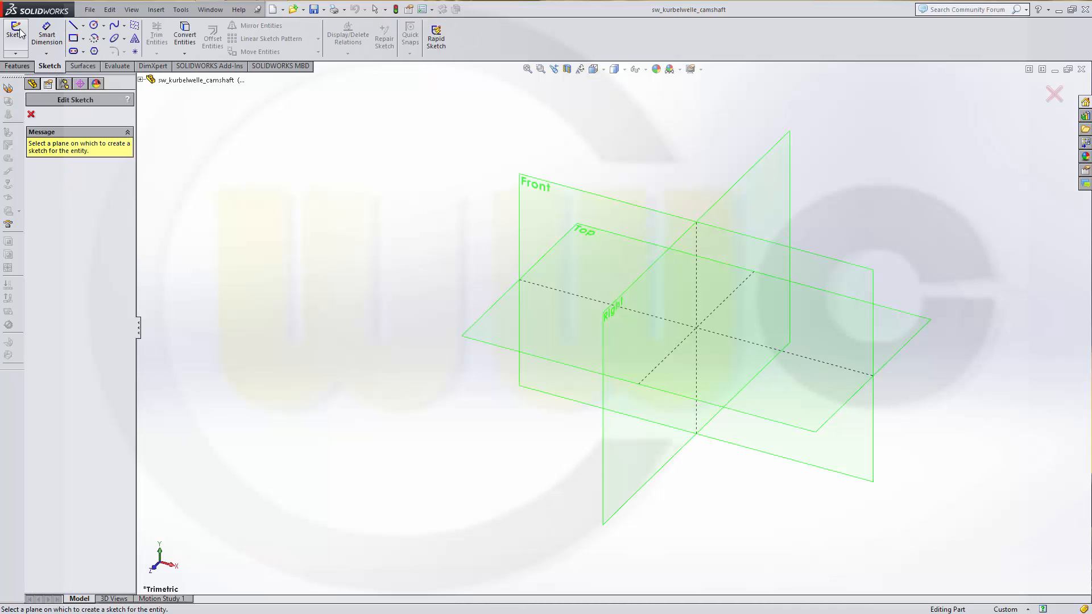
{"action": "left_click", "coordinate": [789, 249]}
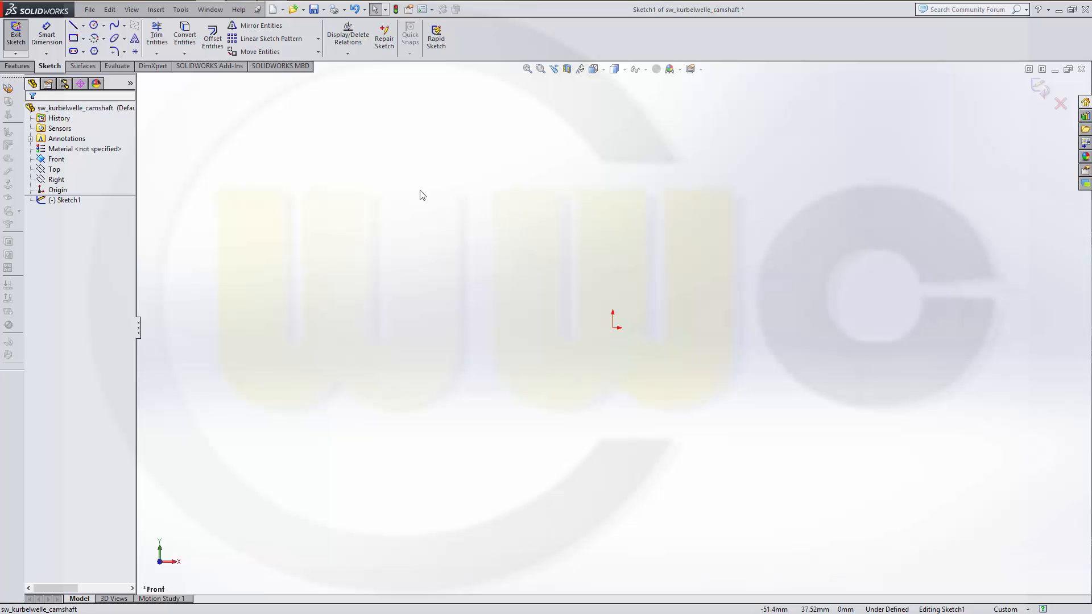
{"action": "left_click", "coordinate": [94, 25]}
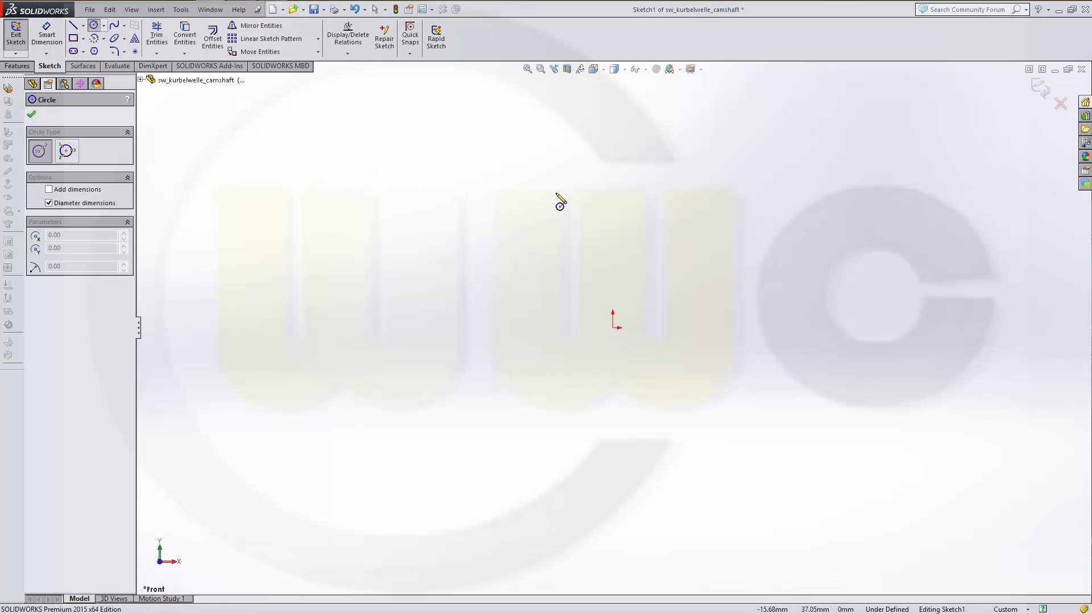
{"action": "left_click", "coordinate": [613, 216]}
{"action": "left_click", "coordinate": [627, 236]}
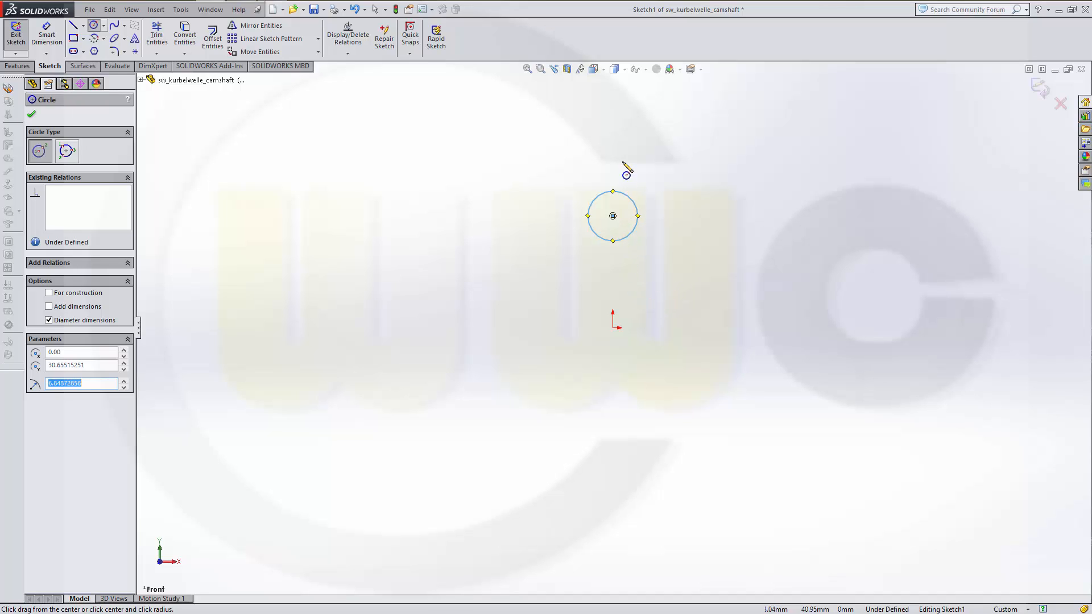
- Sketch a larger circle about 76 mm in diameter around the small one, centred about 28 mm directly above the origin
{"action": "scroll", "coordinate": [678, 214], "scroll_direction": "up", "scroll_amount": 2}
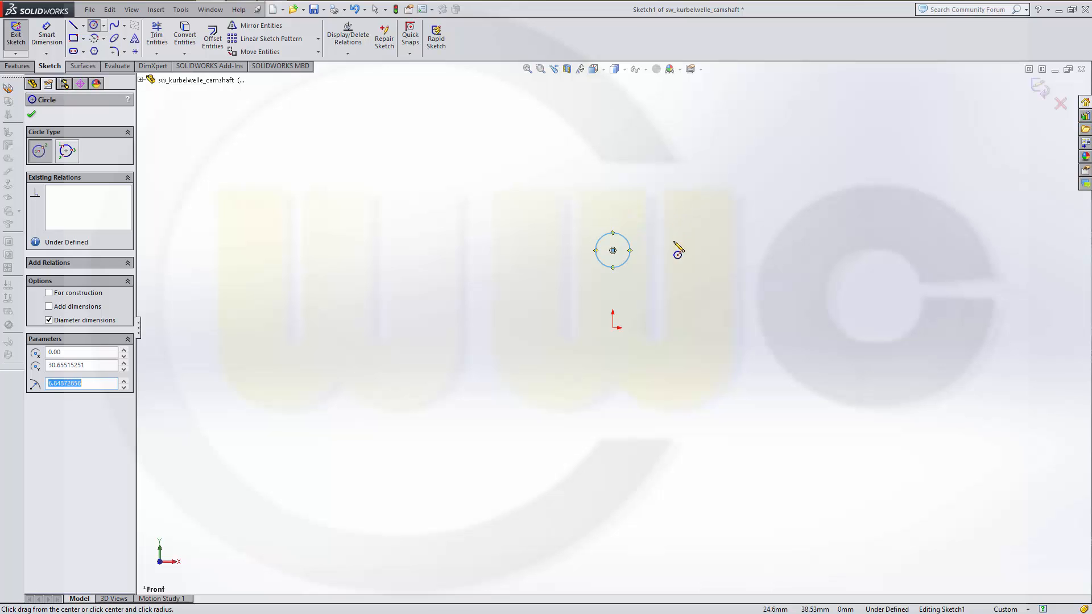
{"action": "scroll", "coordinate": [675, 245], "scroll_direction": "down", "scroll_amount": 3}
{"action": "left_click", "coordinate": [537, 300]}
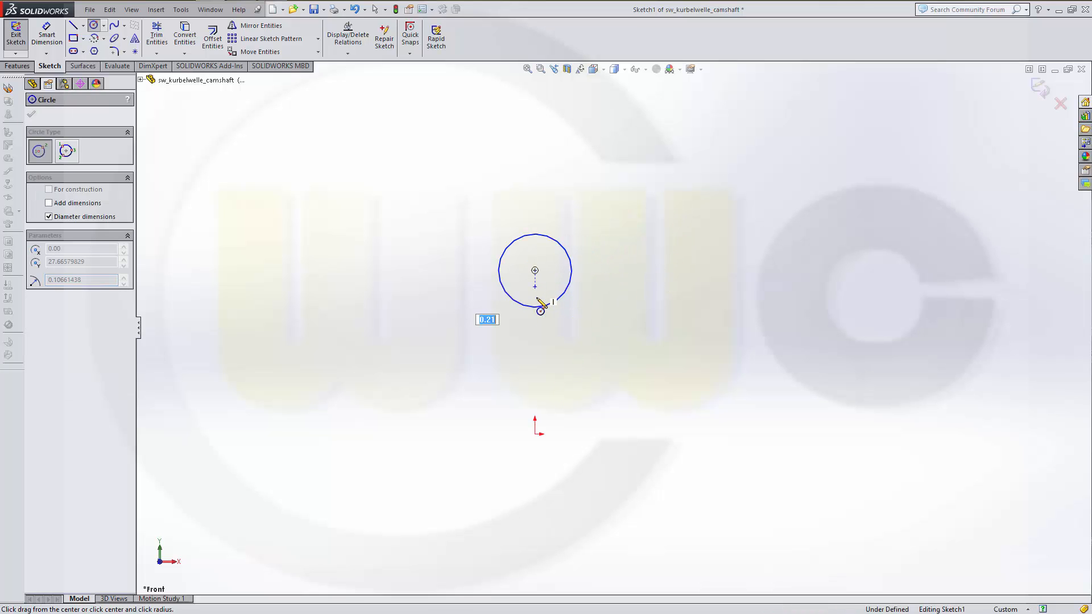
{"action": "left_click", "coordinate": [609, 477]}
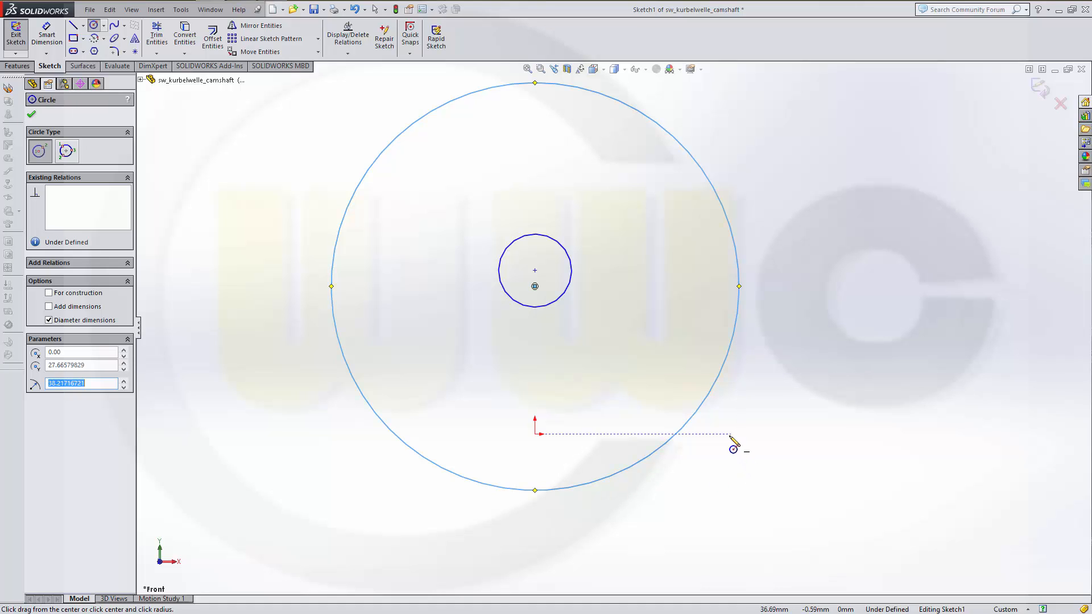
{"action": "key", "text": "Escape"}
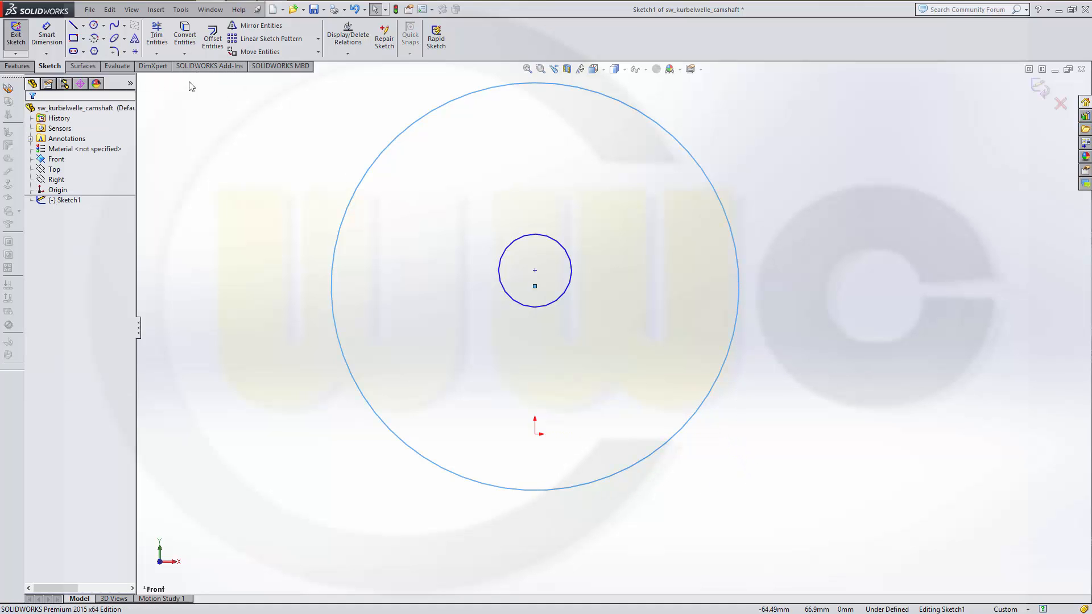
- Dimension the small inner circle's diameter and set it to 80 mm
{"action": "left_click", "coordinate": [47, 36]}
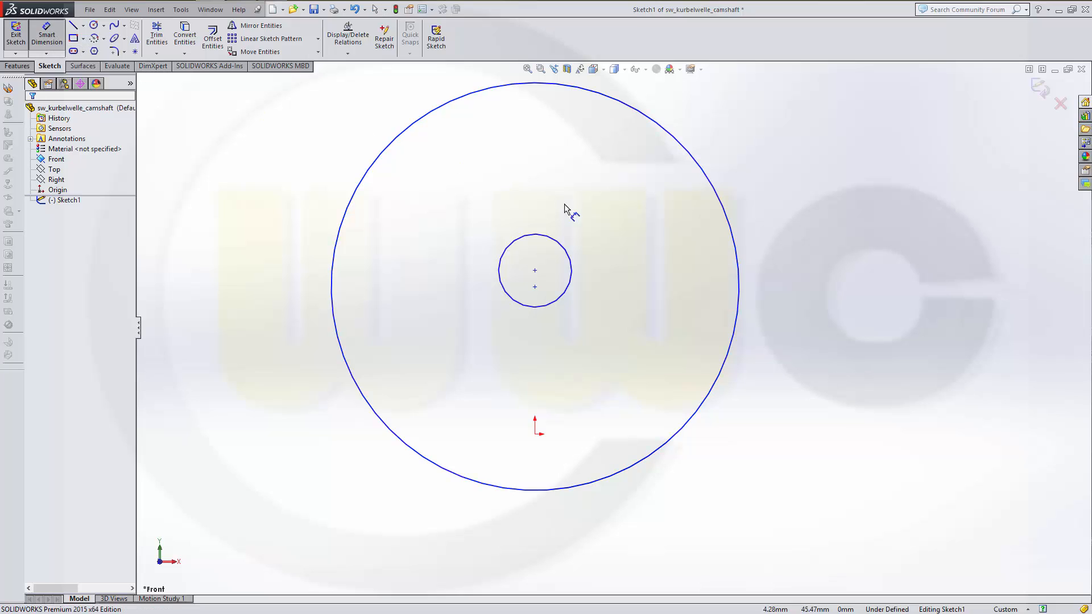
{"action": "left_click", "coordinate": [572, 278]}
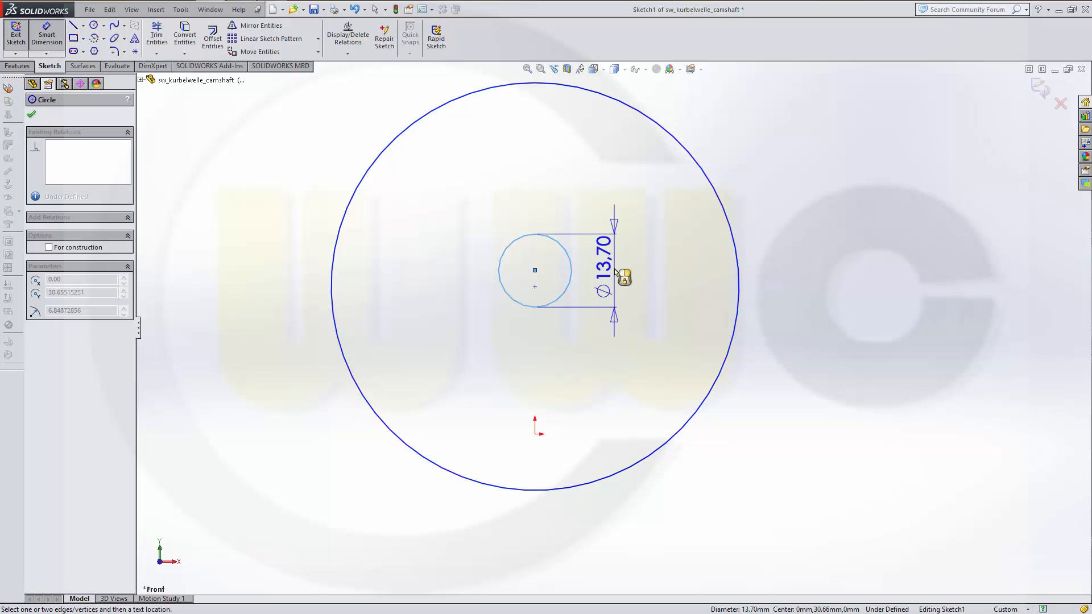
{"action": "left_click", "coordinate": [615, 272]}
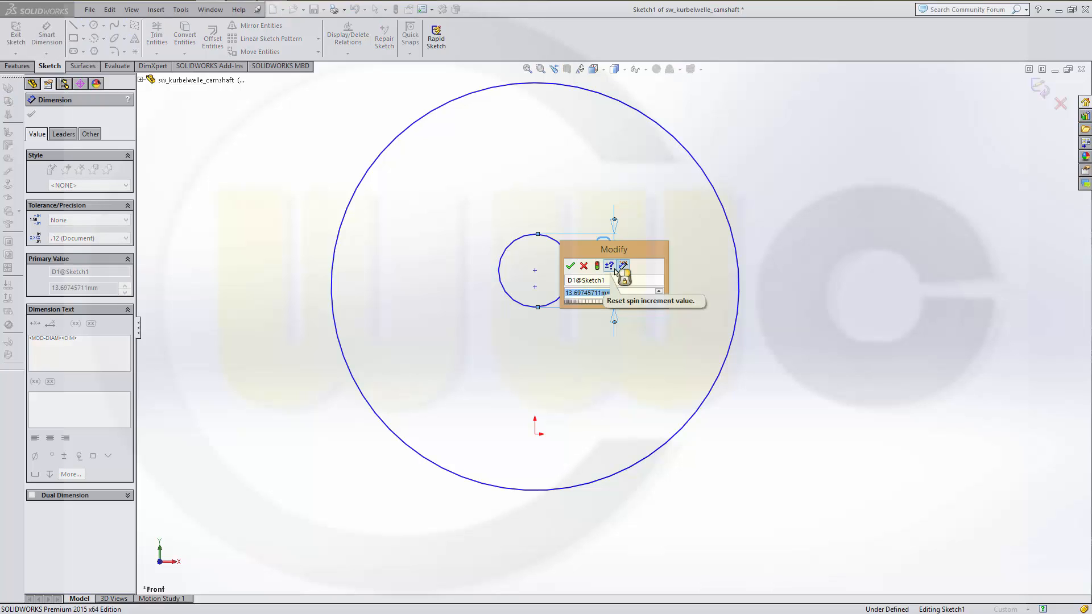
{"action": "type", "text": "80"}
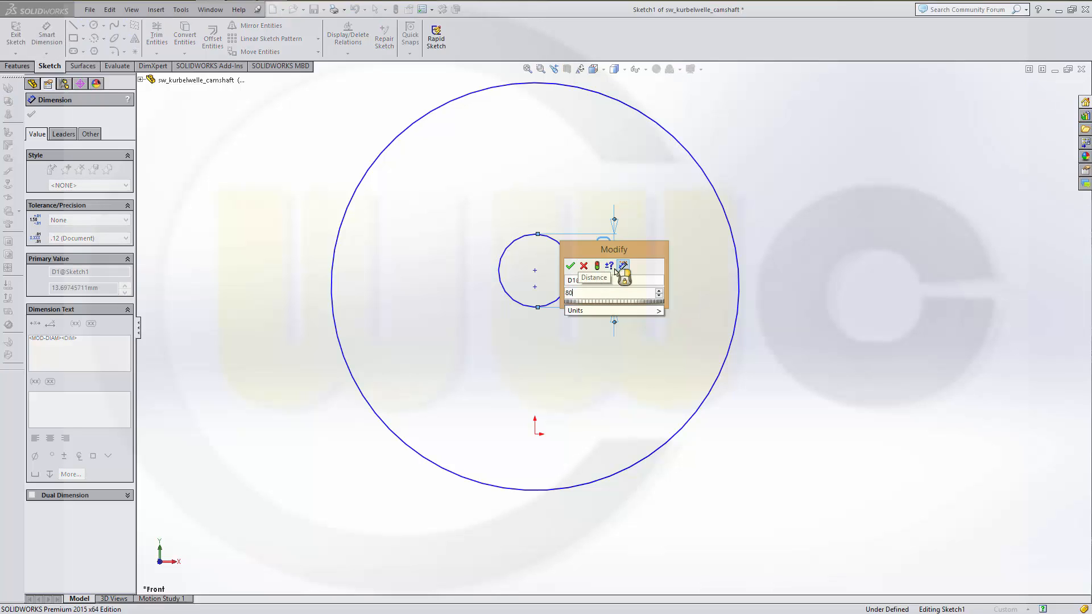
{"action": "key", "text": "Return"}
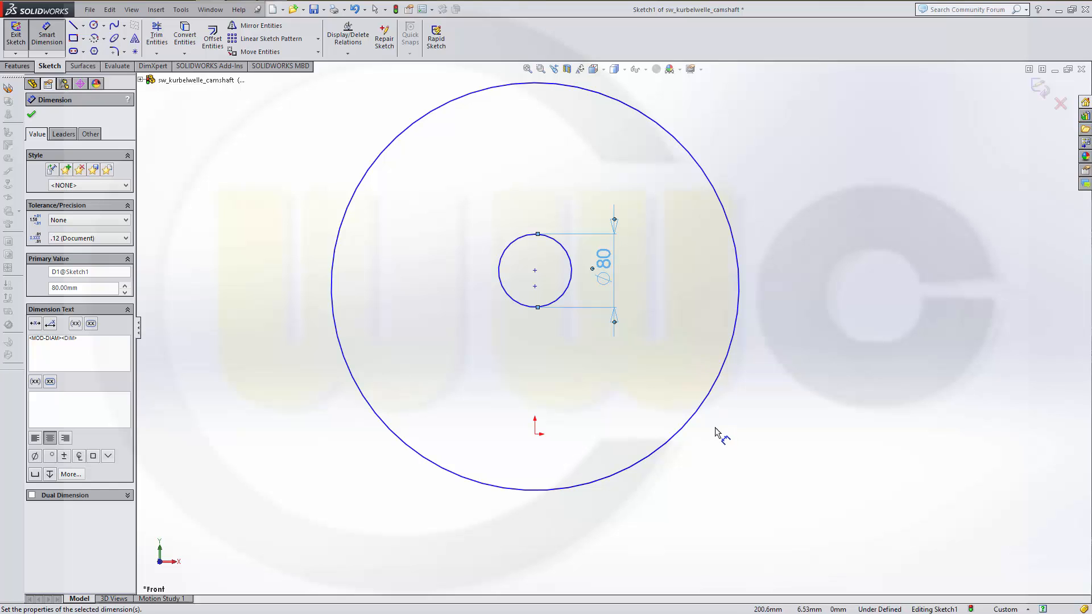
- Dimension the large outer circle's diameter and set it to 300 mm
{"action": "left_click", "coordinate": [685, 435]}
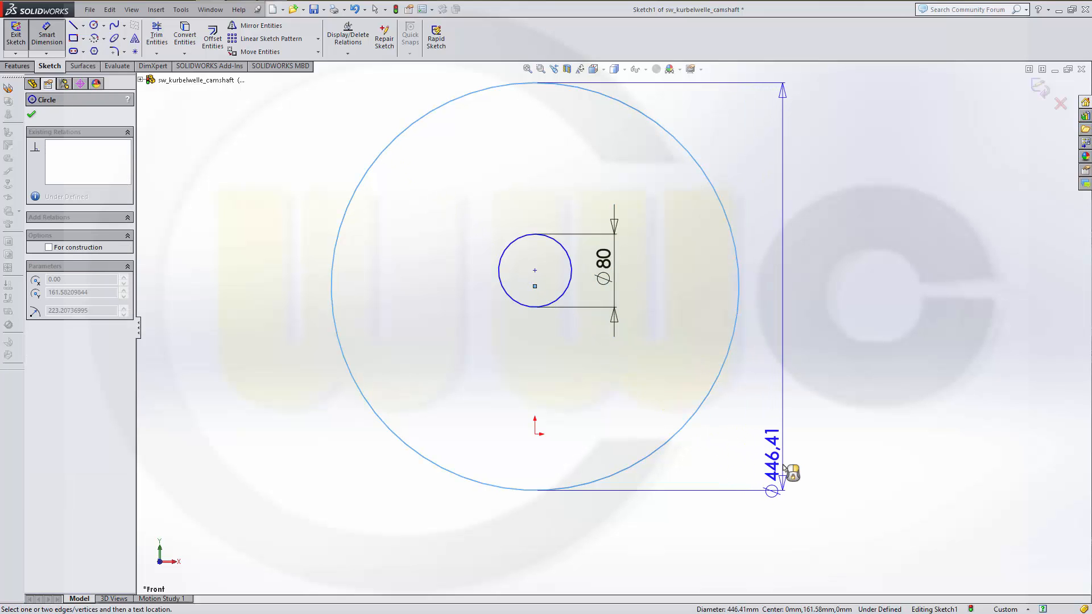
{"action": "left_click", "coordinate": [785, 469]}
{"action": "type", "text": "3"}
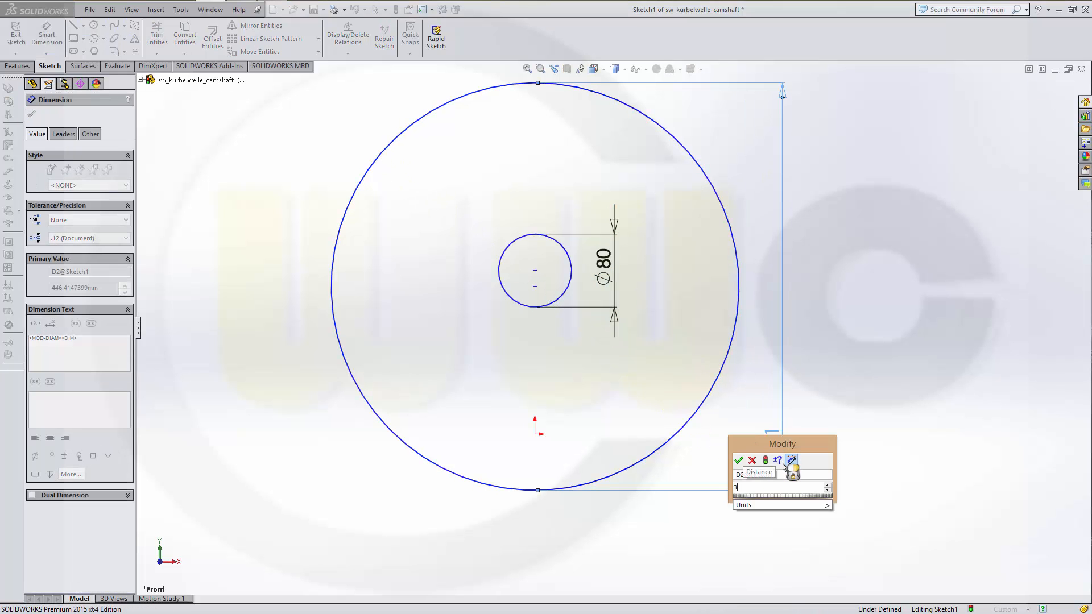
{"action": "type", "text": "00"}
{"action": "key", "text": "Return"}
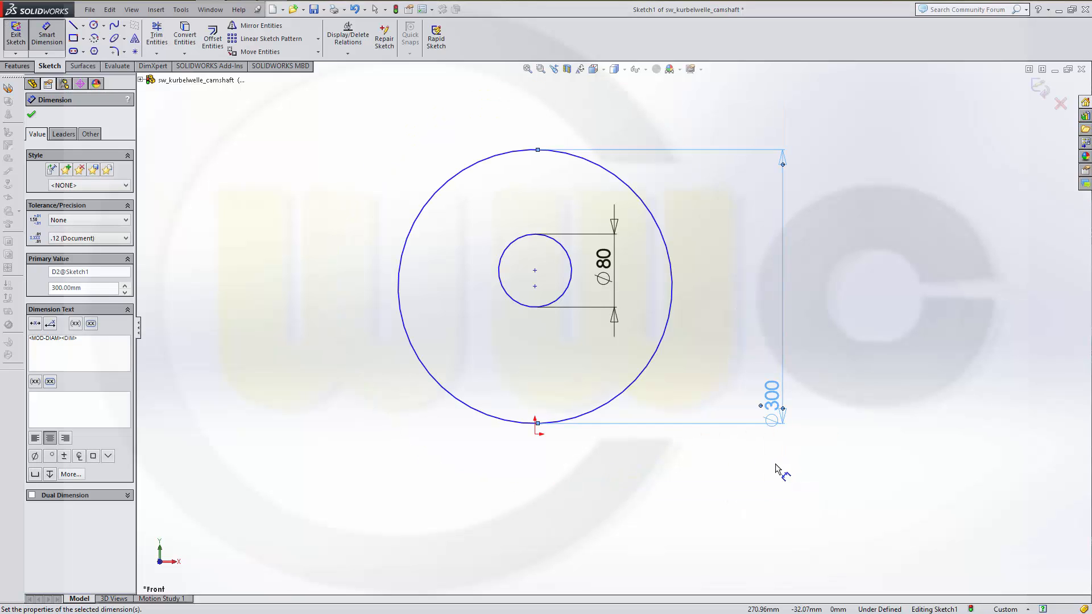
- Sketch an open five-line chain around the small circle: slanted line, vertical, horizontal base about 181 mm wide below the origin, vertical, and slanted line
{"action": "left_click", "coordinate": [73, 26]}
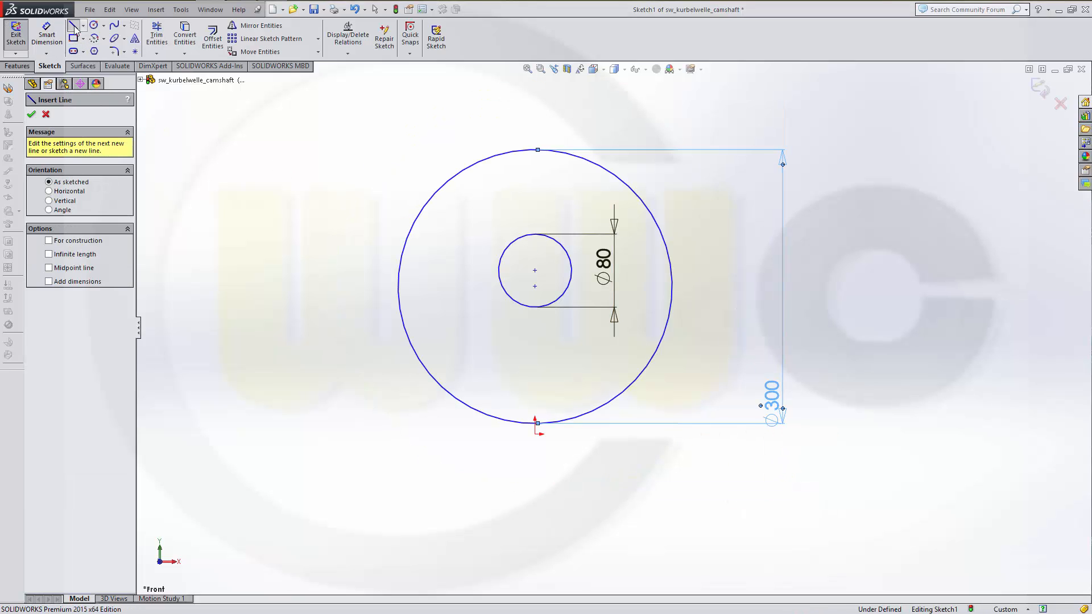
{"action": "left_click", "coordinate": [500, 243]}
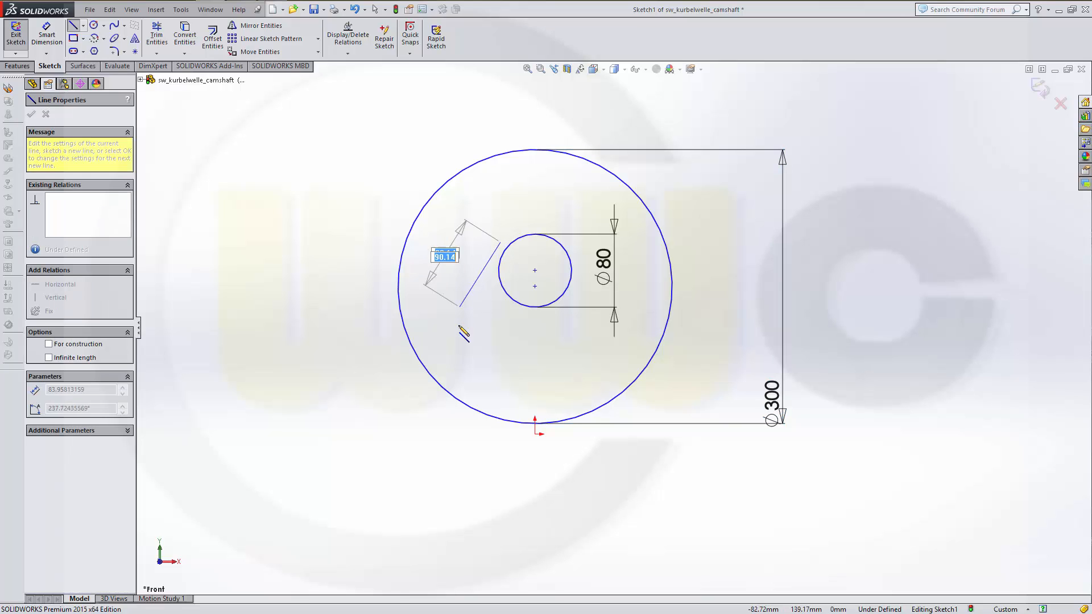
{"action": "left_click", "coordinate": [468, 368]}
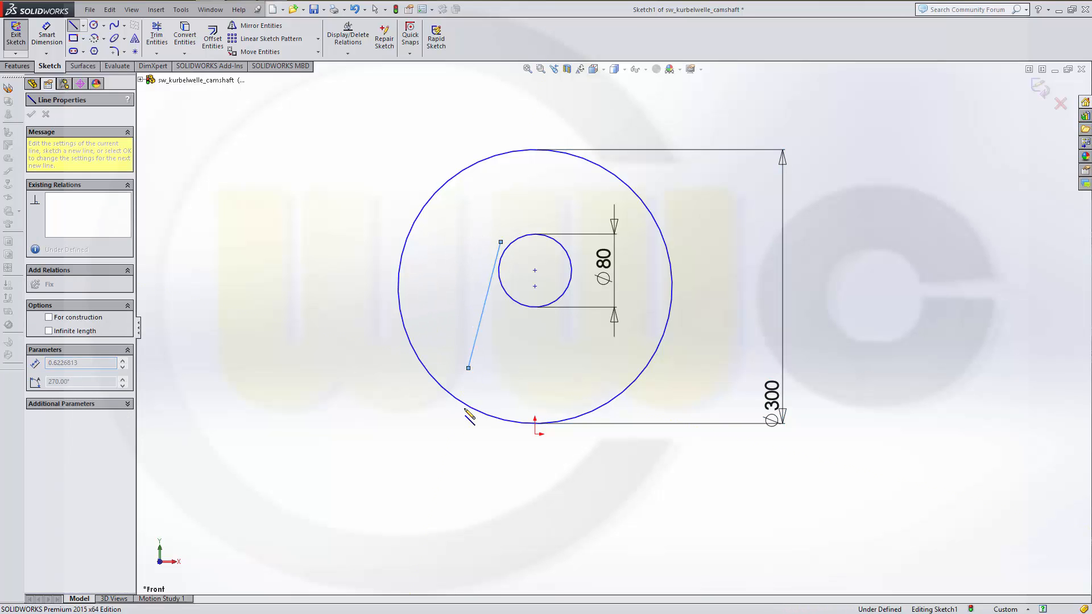
{"action": "left_click", "coordinate": [468, 458]}
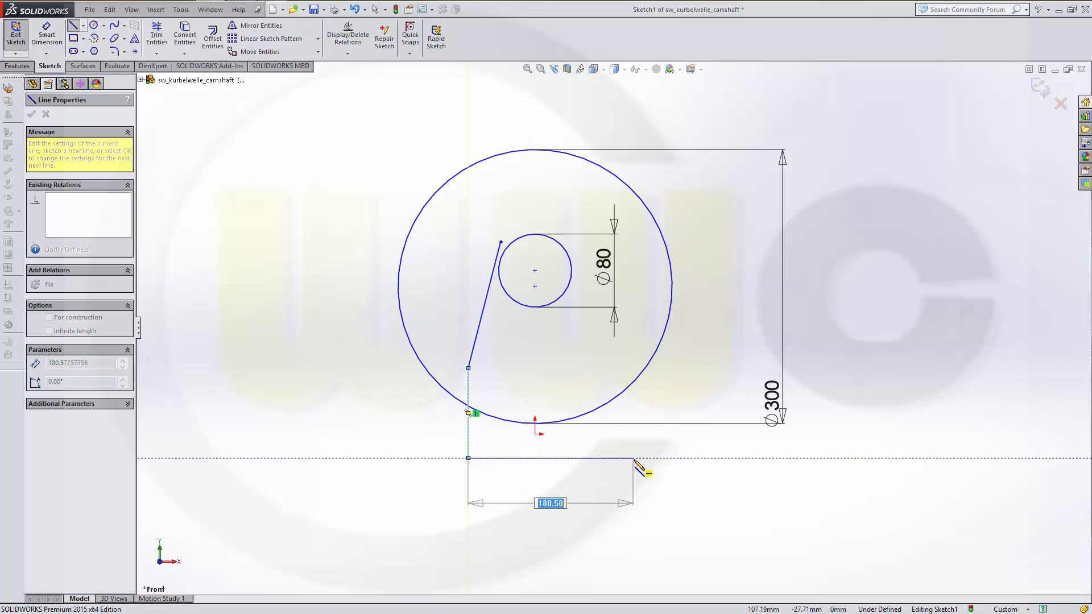
{"action": "left_click", "coordinate": [633, 458]}
{"action": "left_click", "coordinate": [633, 351]}
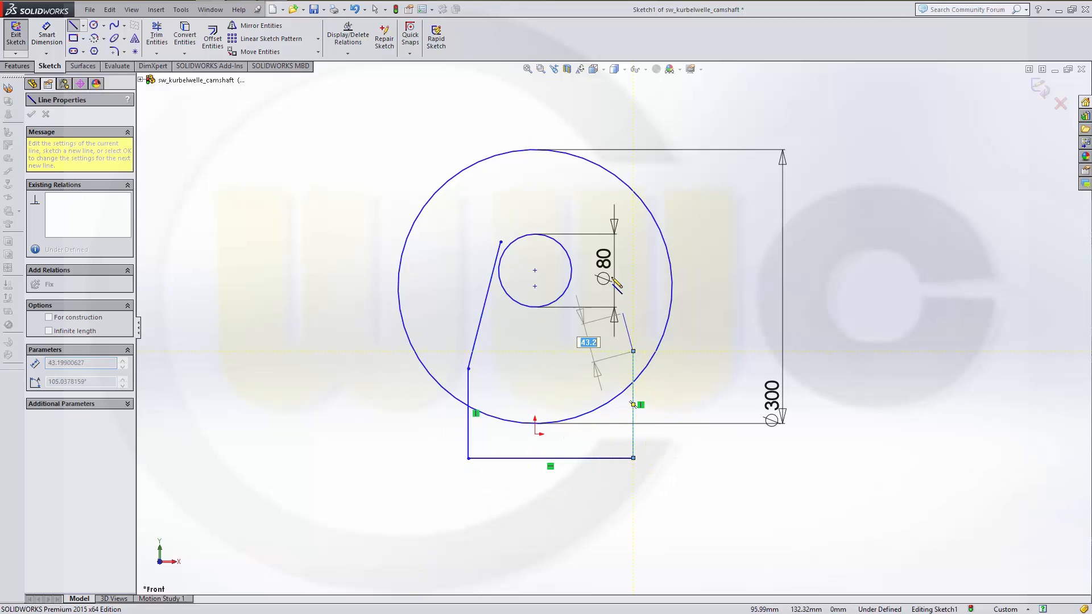
{"action": "double_click", "coordinate": [568, 212]}
{"action": "key", "text": "Escape"}
{"action": "key", "text": "Escape"}
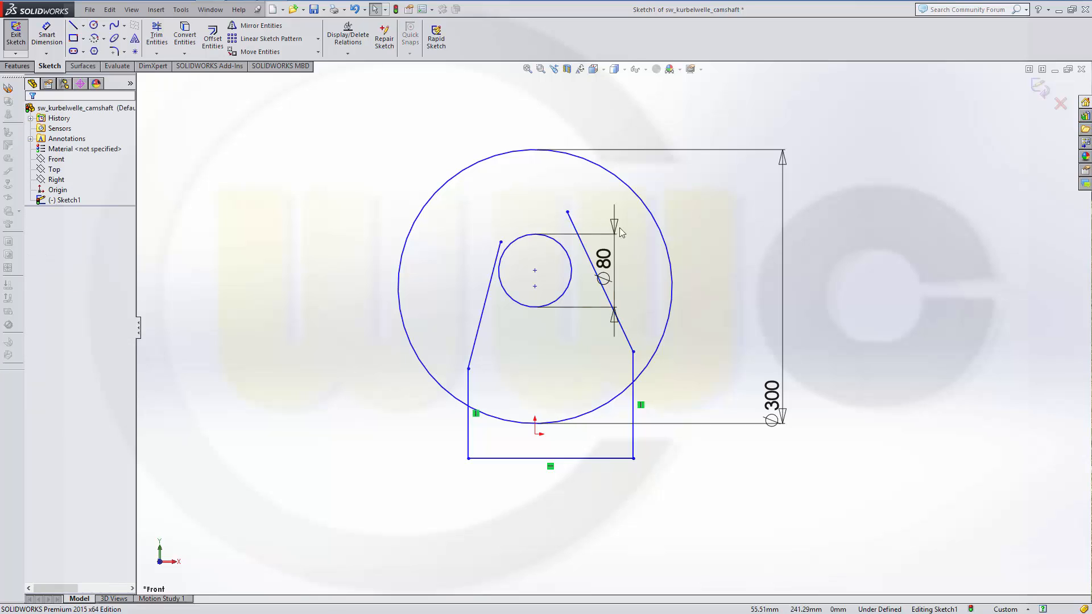
- Dimension the distance between the two vertical lines of the profile and set it to 150 mm
{"action": "key", "text": "z"}
{"action": "key", "text": "shift+z"}
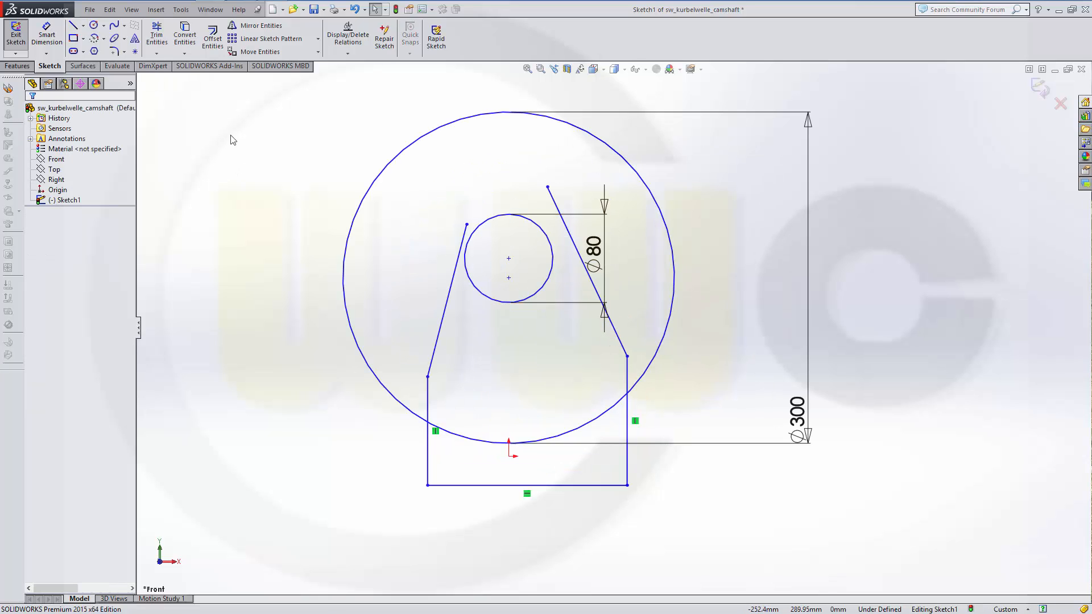
{"action": "left_click", "coordinate": [47, 31]}
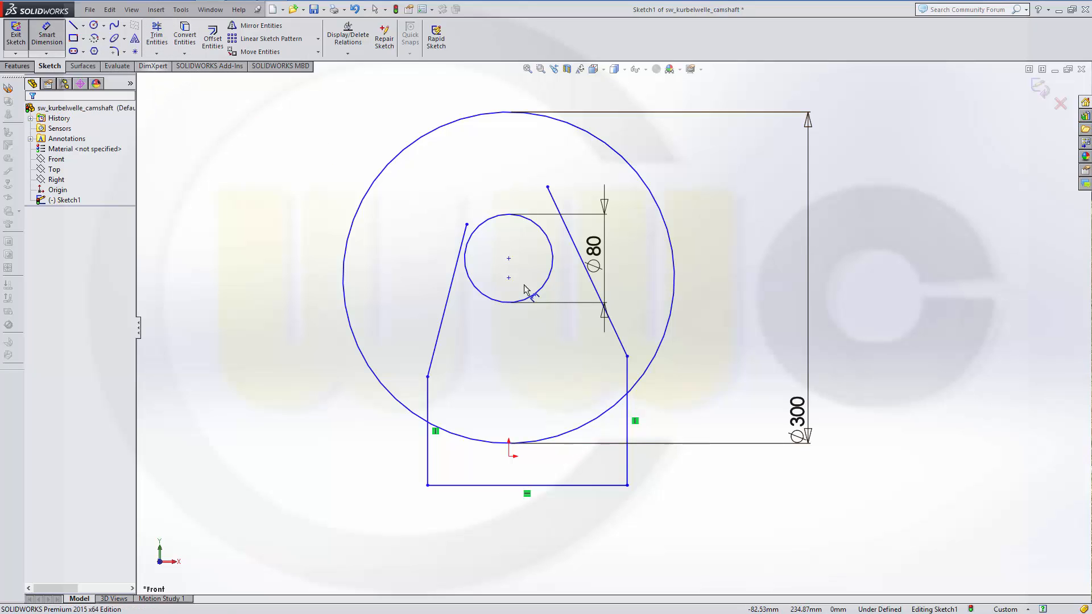
{"action": "left_click", "coordinate": [427, 461]}
{"action": "left_click", "coordinate": [627, 432]}
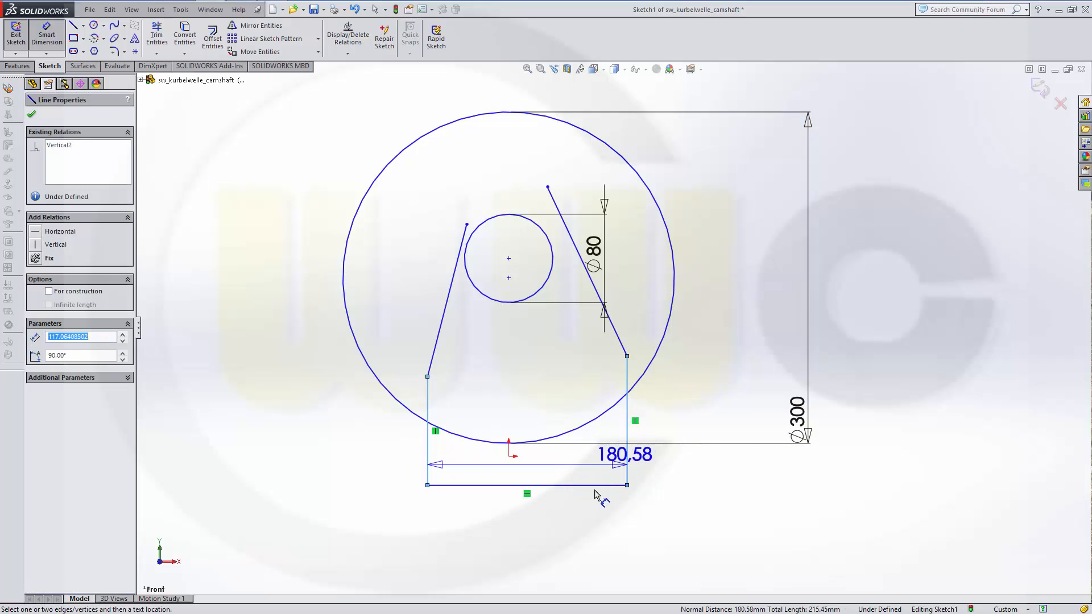
{"action": "left_click", "coordinate": [552, 532]}
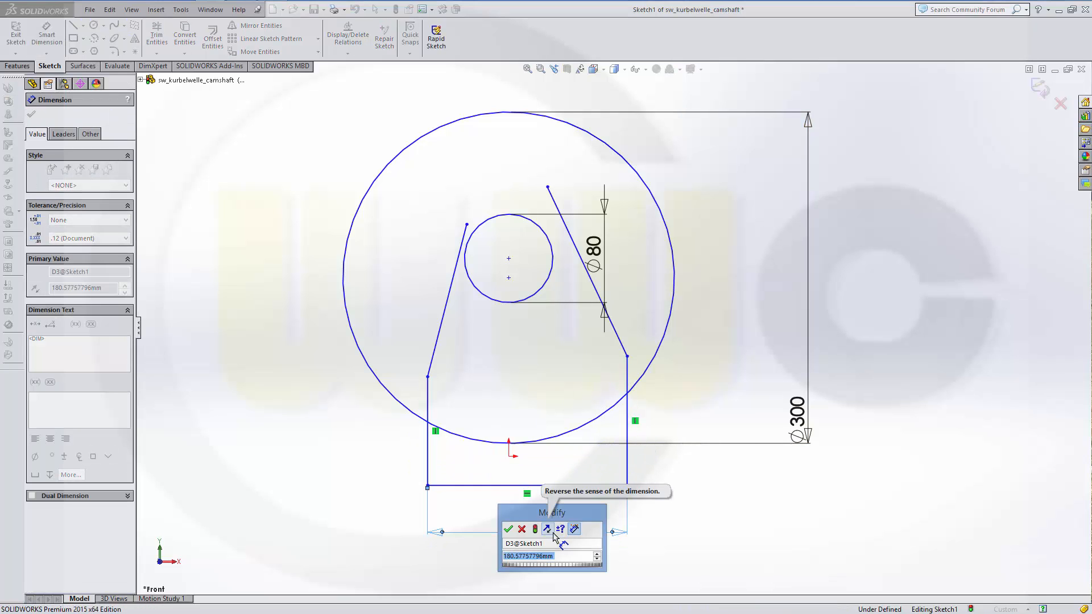
{"action": "key", "text": "Return"}
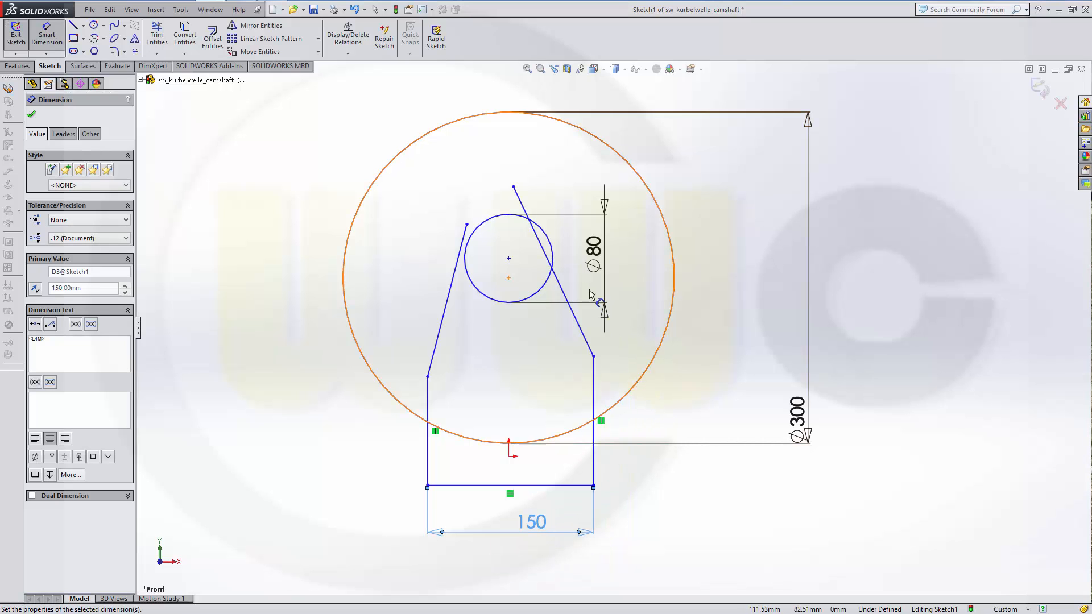
- Dimension the angle between the two slanted lines and set it to 40 degrees
{"action": "left_click", "coordinate": [438, 353]}
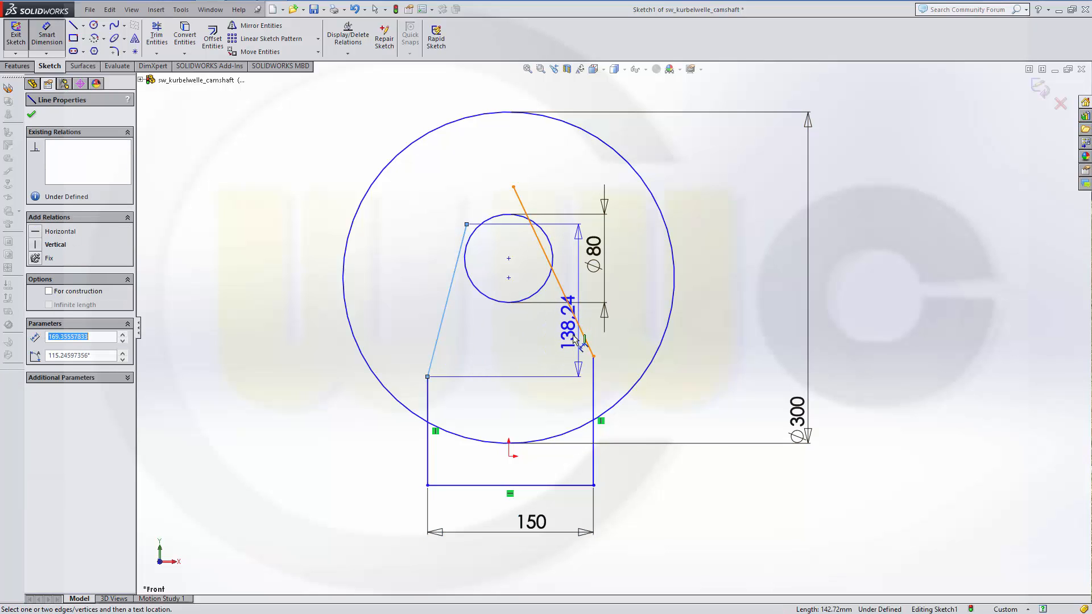
{"action": "left_click", "coordinate": [575, 340]}
{"action": "left_click", "coordinate": [517, 392]}
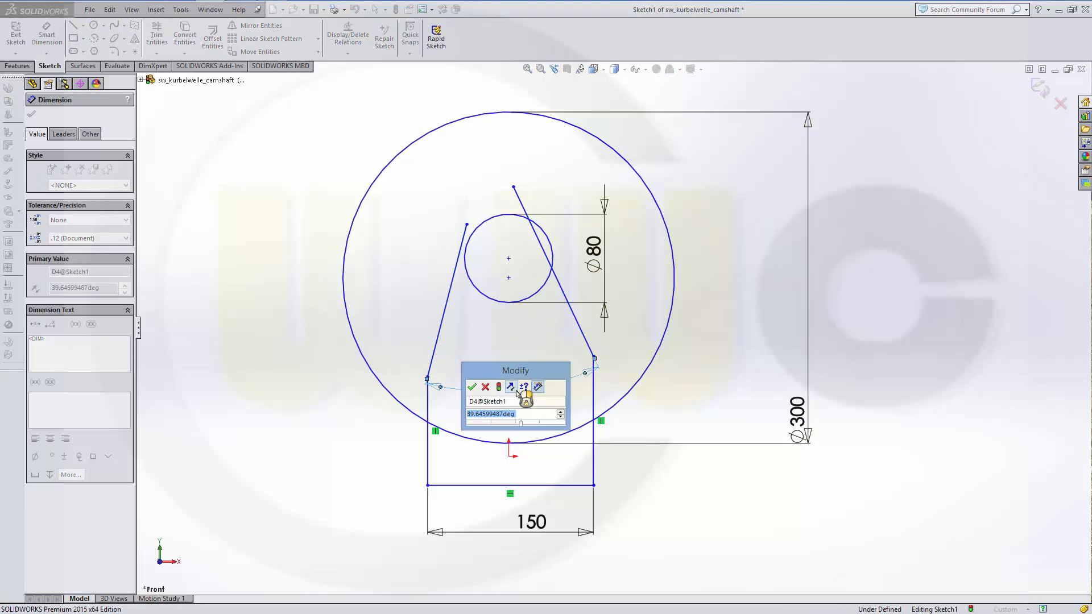
{"action": "type", "text": "40"}
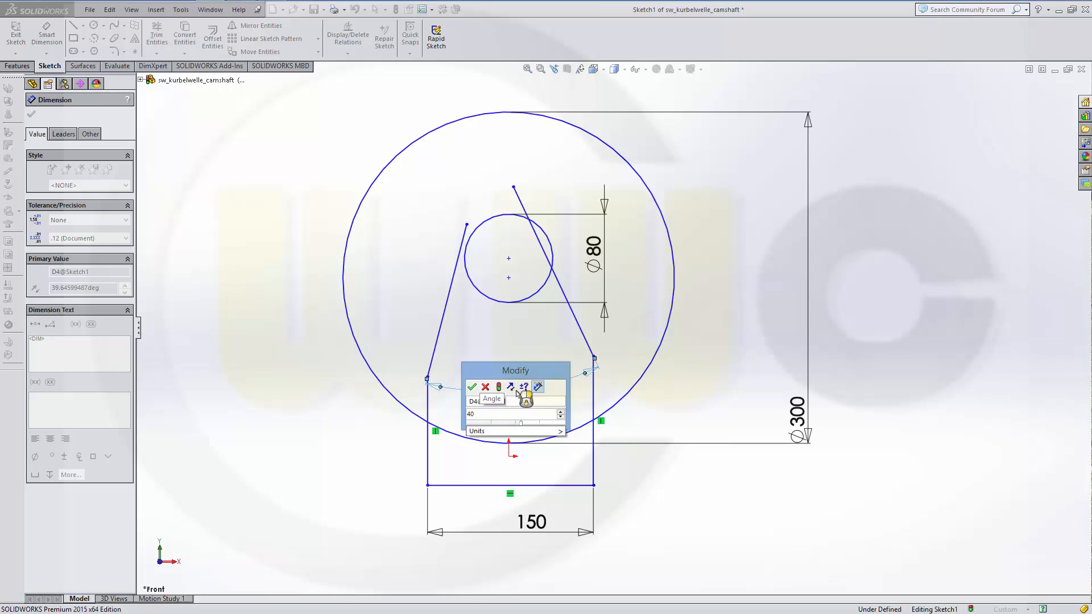
{"action": "key", "text": "Return"}
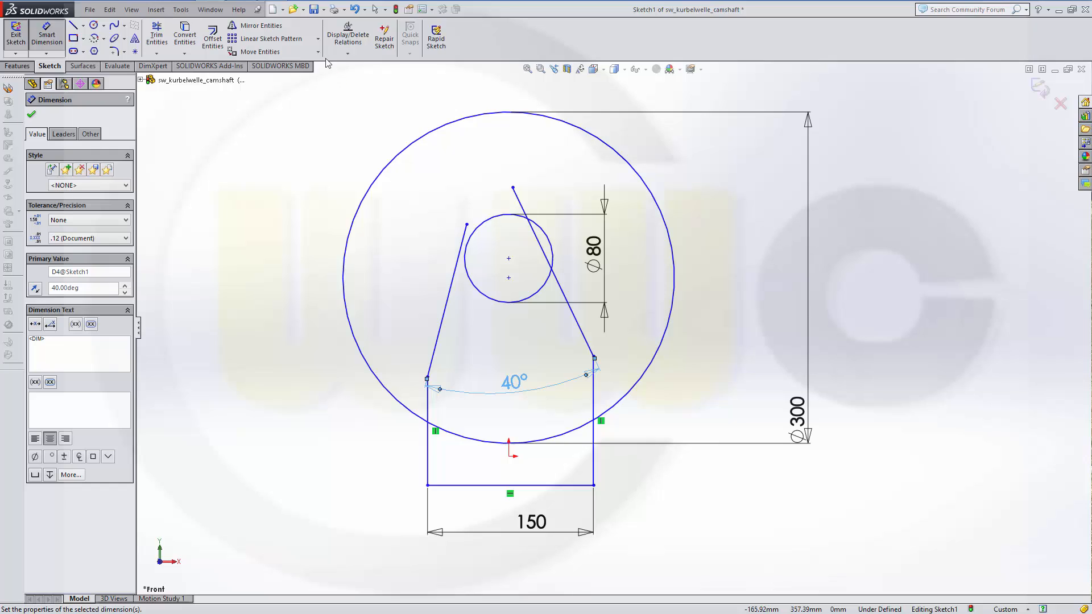
- Add tangent relations between the small 80 mm circle and each of the two slanted lines
{"action": "left_click", "coordinate": [356, 45]}
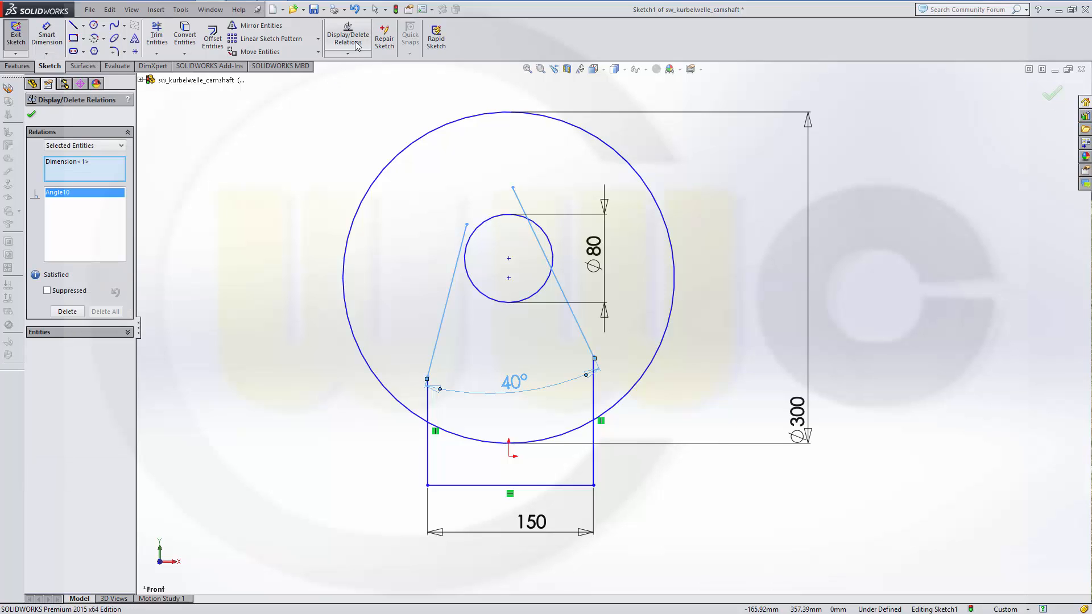
{"action": "left_click", "coordinate": [348, 53]}
{"action": "left_click", "coordinate": [387, 76]}
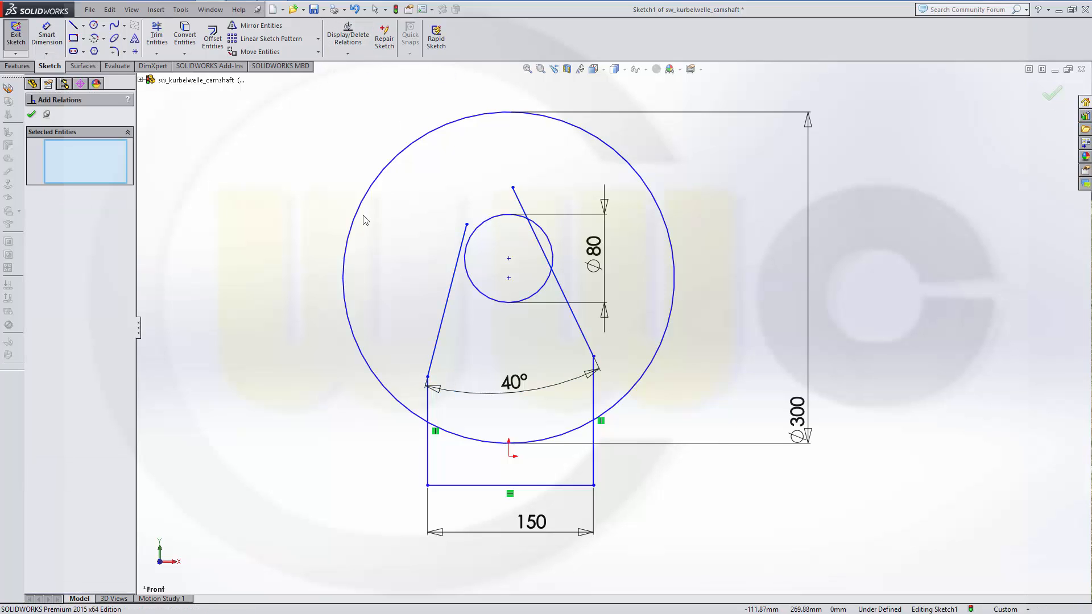
{"action": "left_click", "coordinate": [457, 271]}
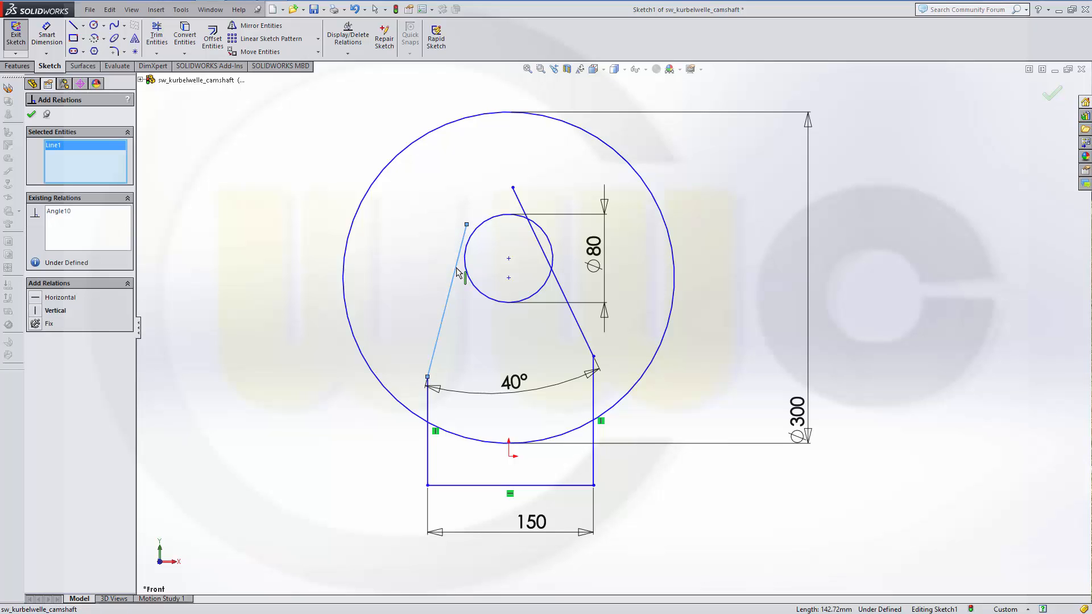
{"action": "left_click", "coordinate": [466, 266]}
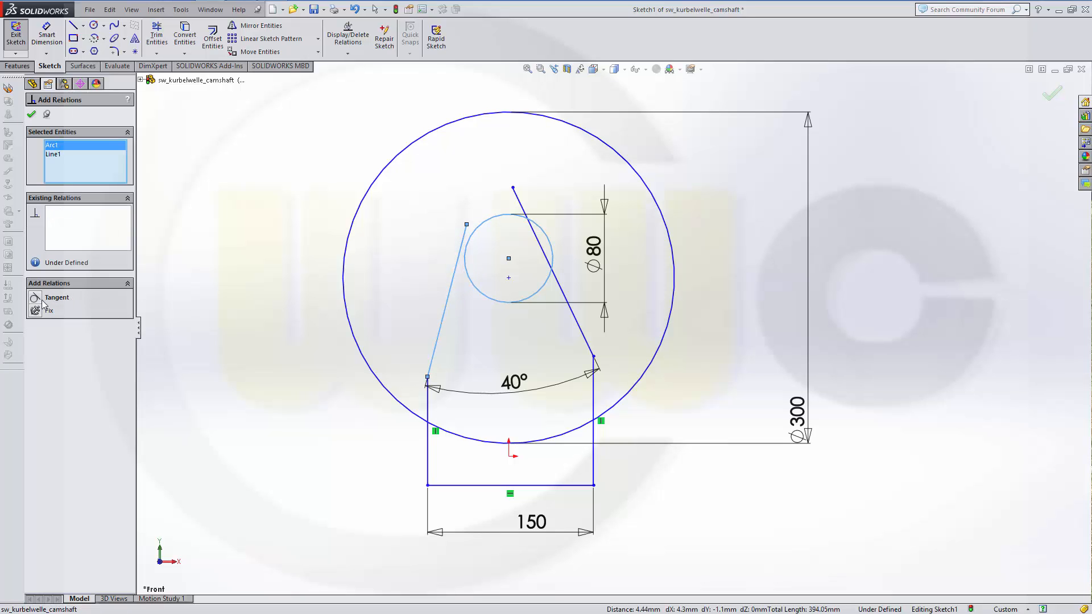
{"action": "left_click", "coordinate": [42, 301]}
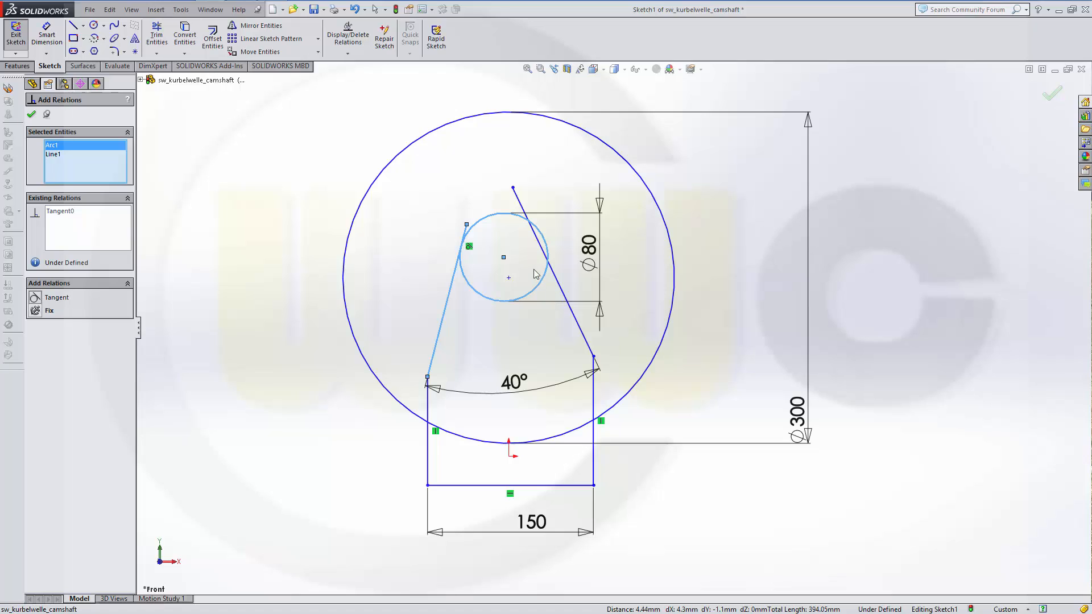
{"action": "left_click", "coordinate": [542, 249]}
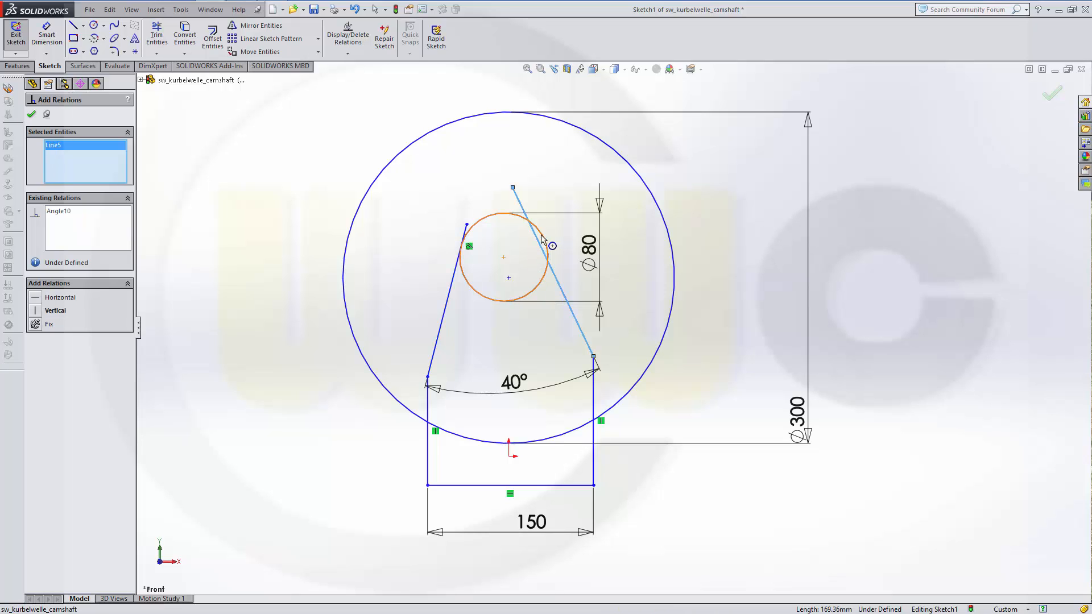
{"action": "left_click", "coordinate": [542, 235]}
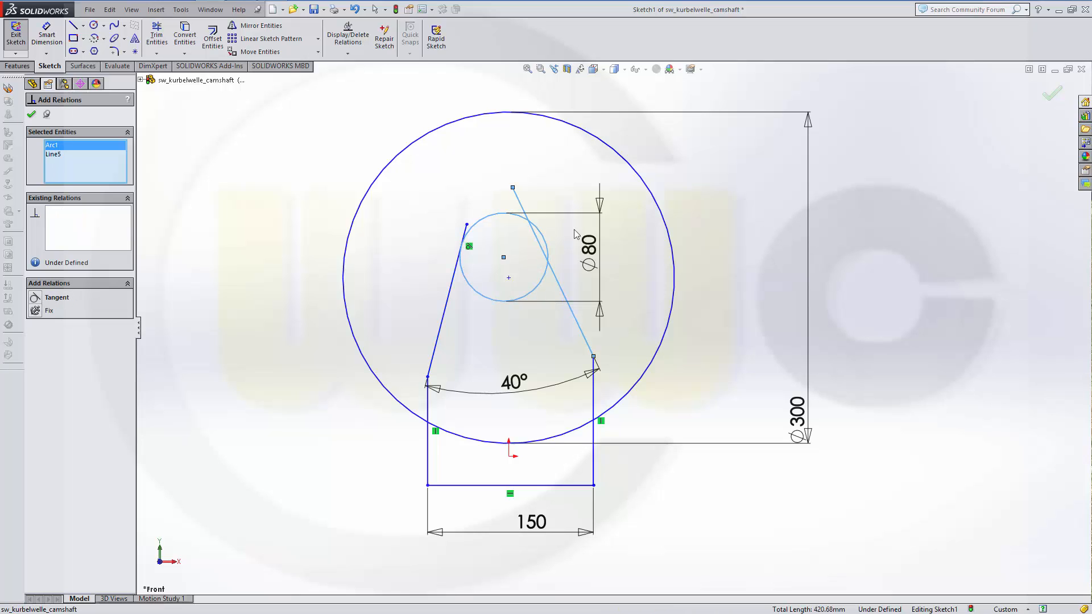
{"action": "left_click", "coordinate": [43, 301]}
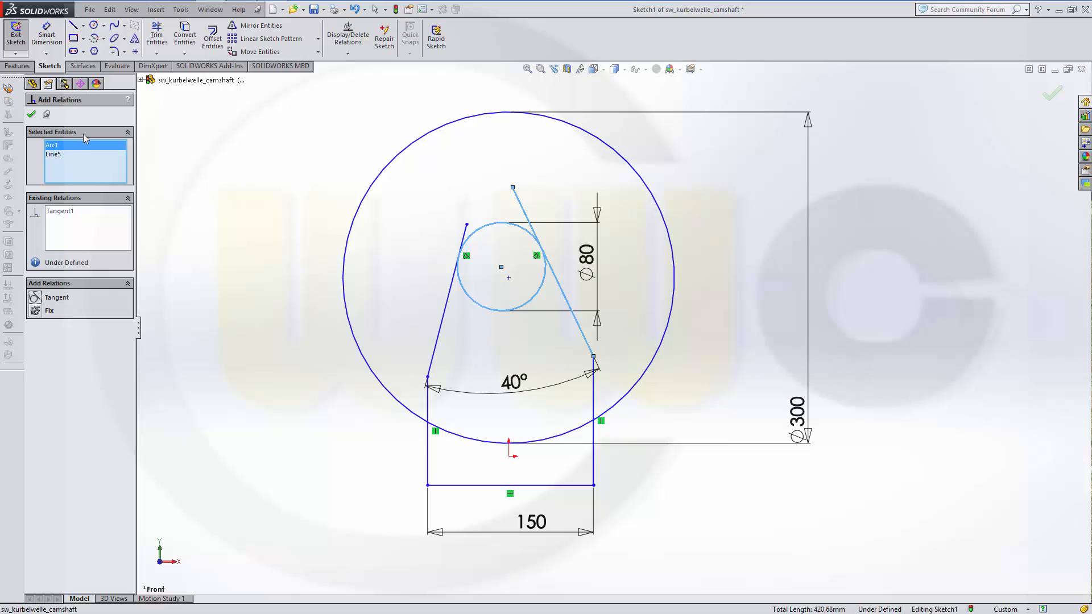
{"action": "left_click", "coordinate": [32, 115]}
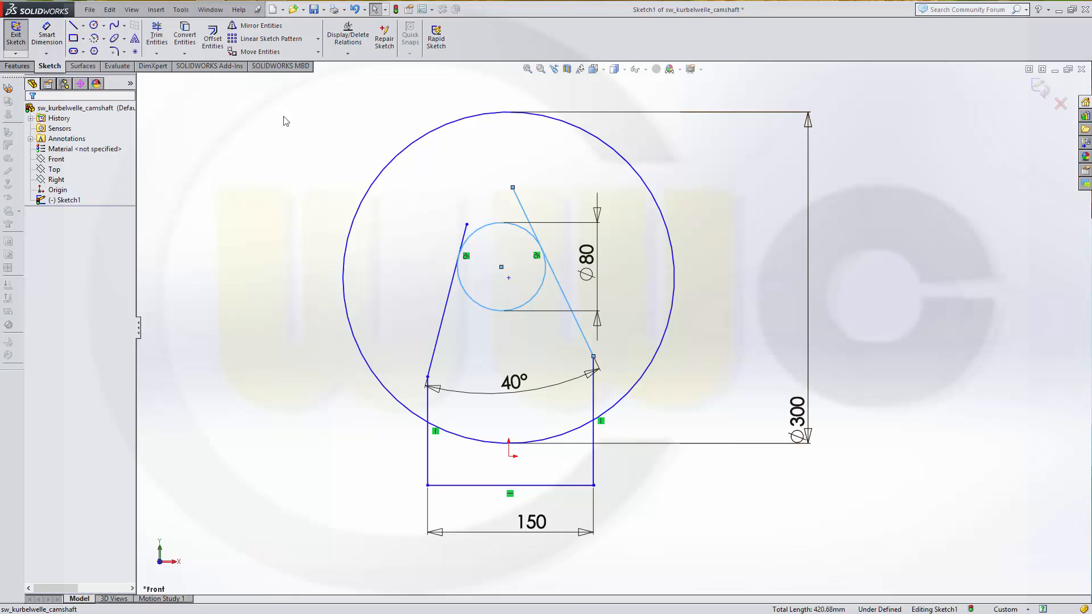
- Trim the circles and overhanging lines to one closed web outline, keeping only the small circle's upper arc and the large circle's lower arc
{"action": "left_click", "coordinate": [157, 34]}
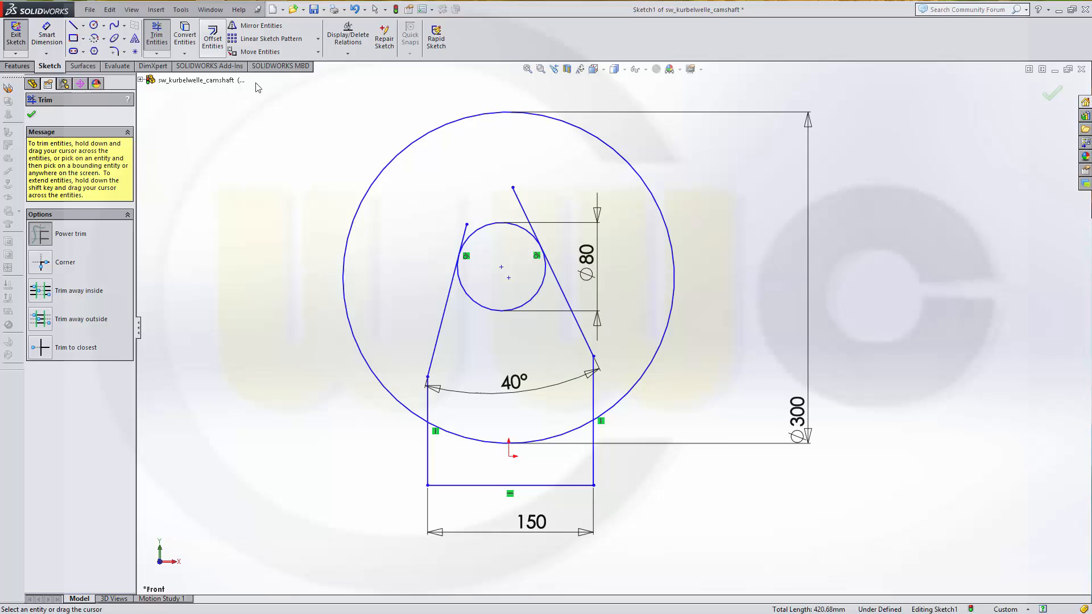
{"action": "left_click", "coordinate": [375, 182]}
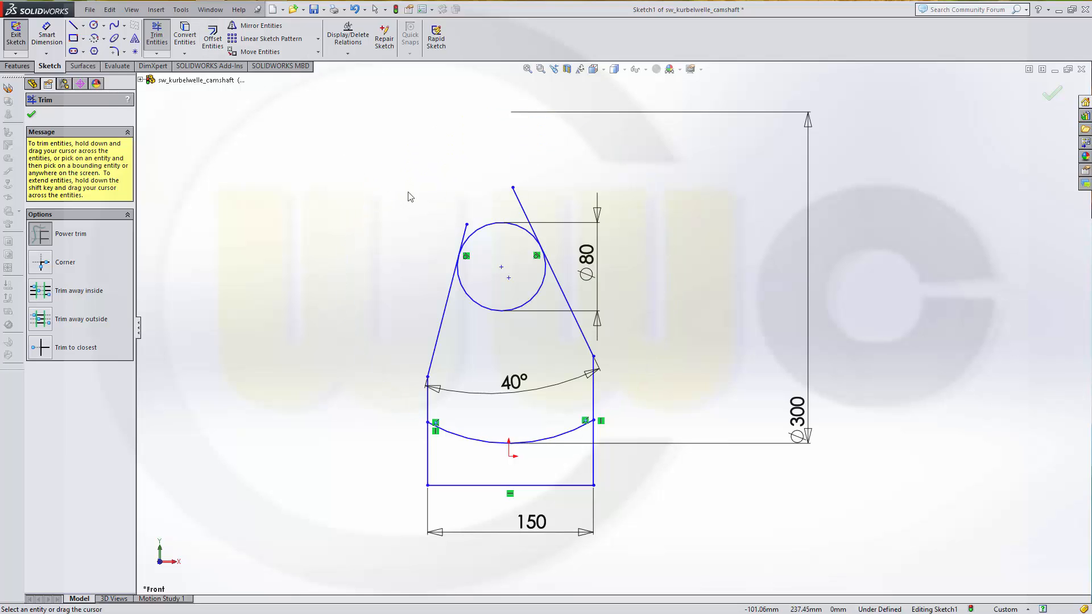
{"action": "mouse_move", "coordinate": [545, 206]}
{"action": "left_mouse_down"}
{"action": "mouse_move", "coordinate": [447, 227]}
{"action": "mouse_move", "coordinate": [469, 236]}
{"action": "mouse_move", "coordinate": [540, 159]}
{"action": "left_mouse_up"}
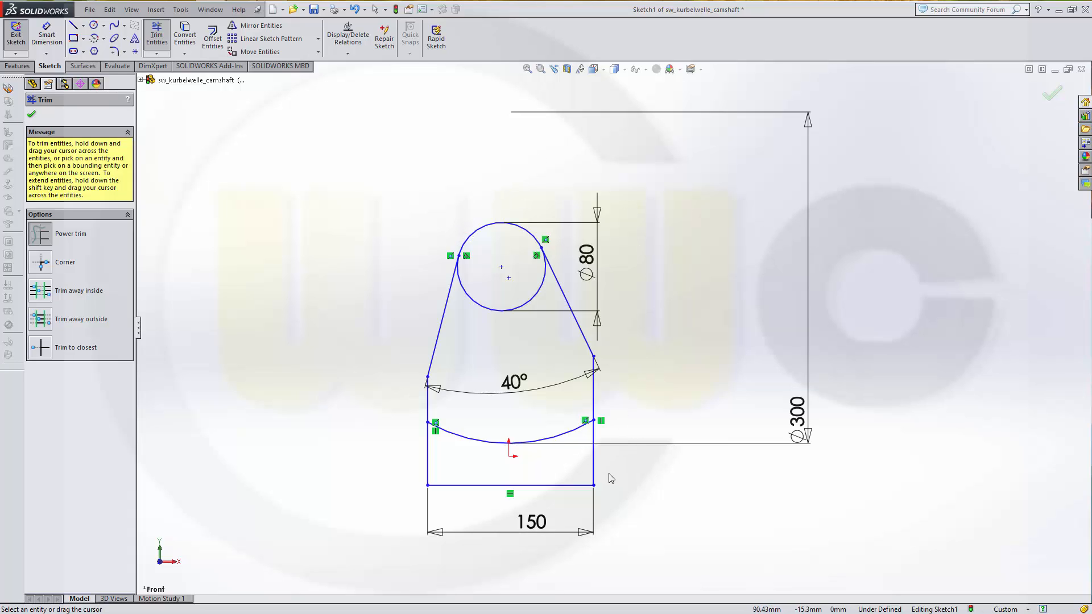
{"action": "mouse_move", "coordinate": [605, 477]}
{"action": "left_mouse_down"}
{"action": "mouse_move", "coordinate": [349, 453]}
{"action": "mouse_move", "coordinate": [383, 419]}
{"action": "left_mouse_up"}
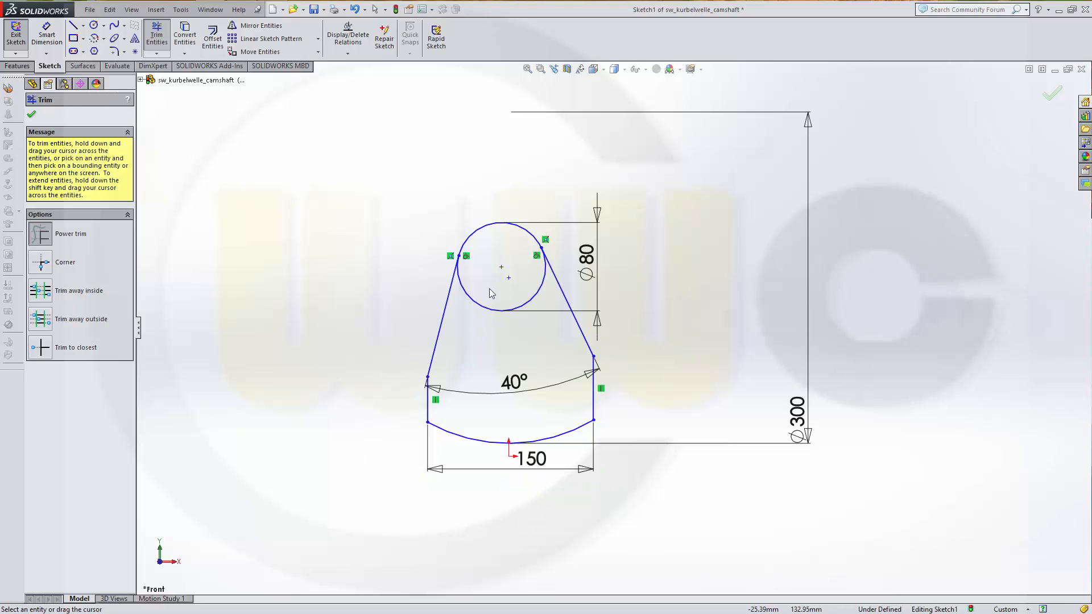
{"action": "left_click_drag", "start_coordinate": [488, 287], "coordinate": [496, 328]}
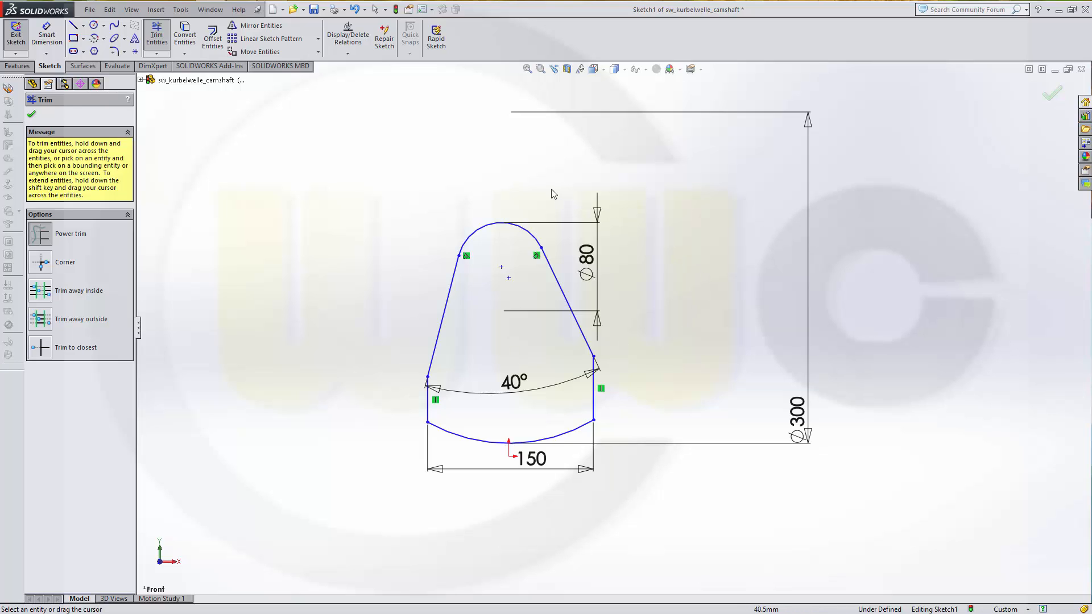
{"action": "key", "text": "Escape"}
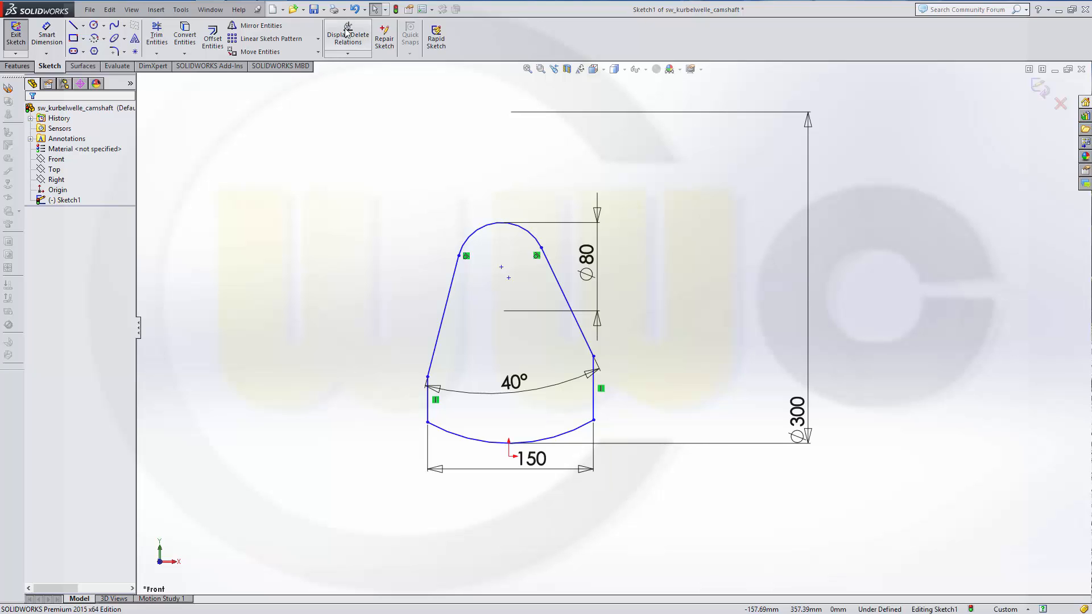
- Add vertical relations that align the centre points of both arcs with each other and with the origin
{"action": "left_click", "coordinate": [349, 54]}
{"action": "left_click", "coordinate": [364, 75]}
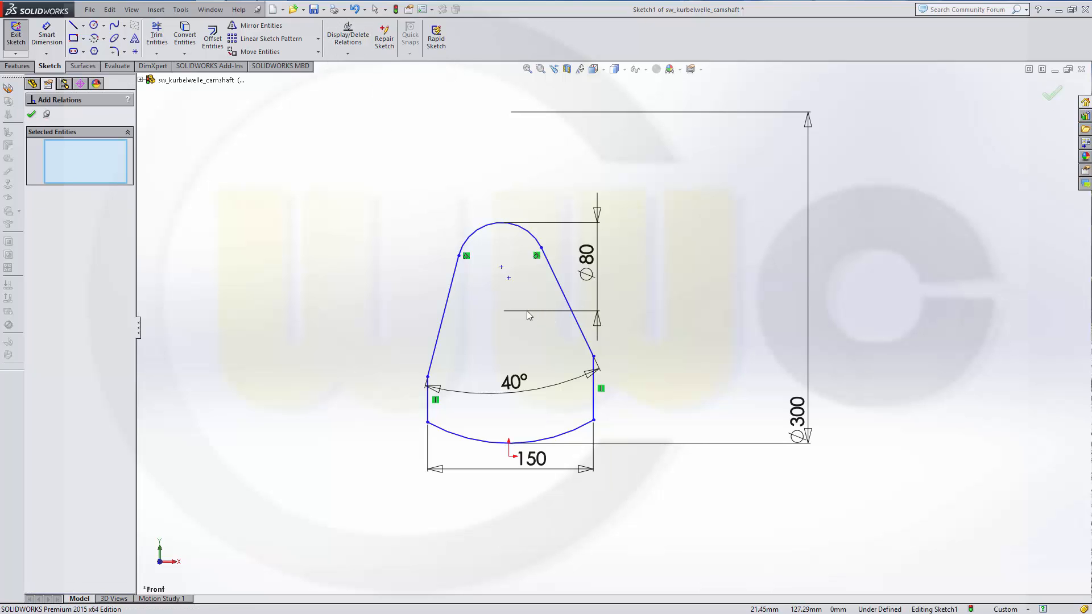
{"action": "left_click", "coordinate": [509, 279]}
{"action": "left_click", "coordinate": [509, 278]}
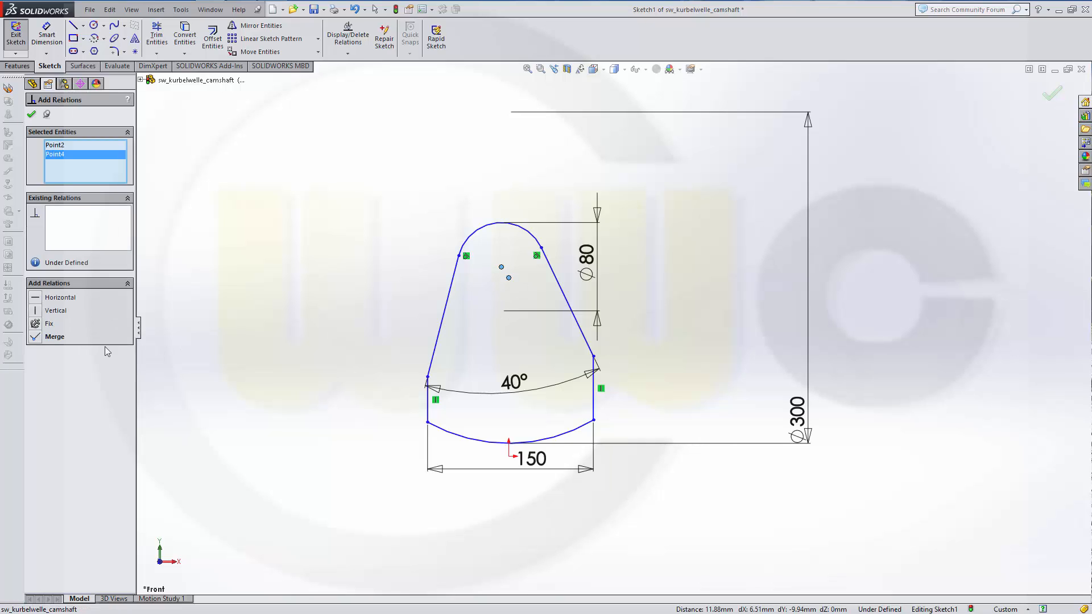
{"action": "left_click", "coordinate": [39, 312]}
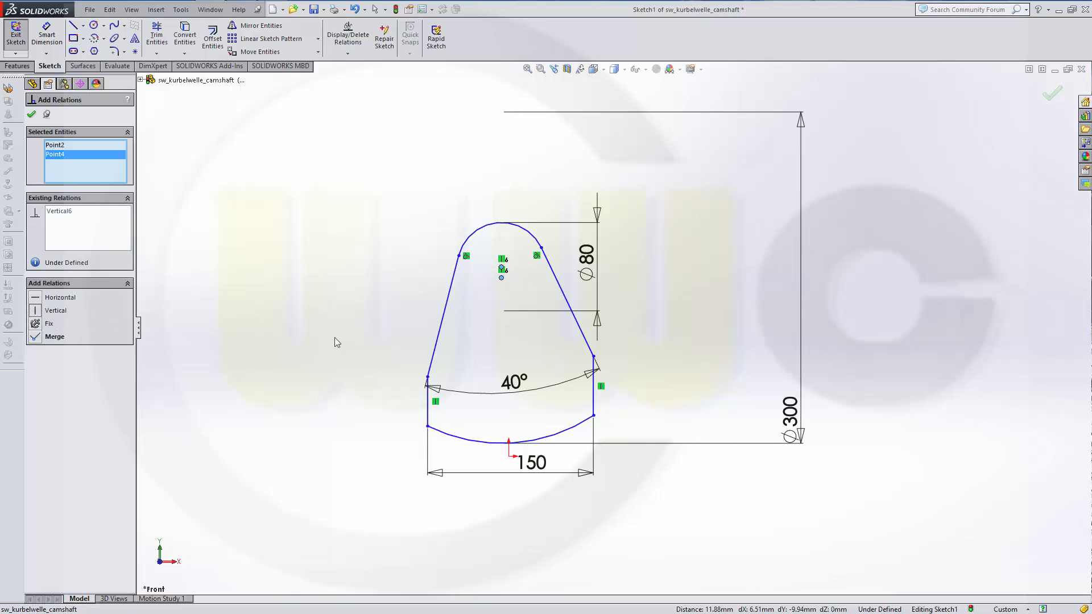
{"action": "left_click", "coordinate": [501, 278]}
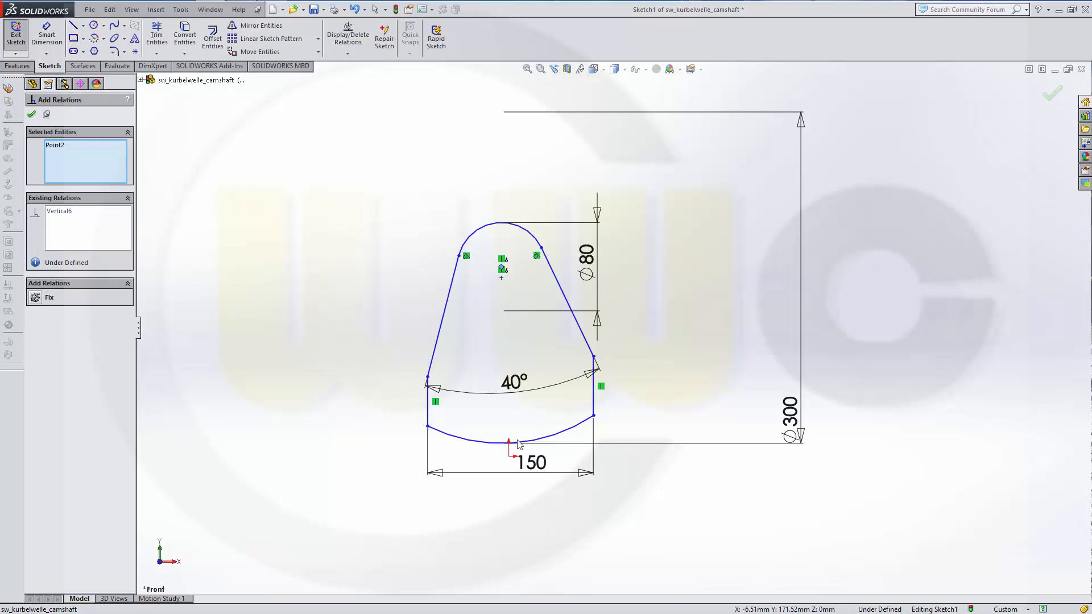
{"action": "left_click", "coordinate": [508, 456]}
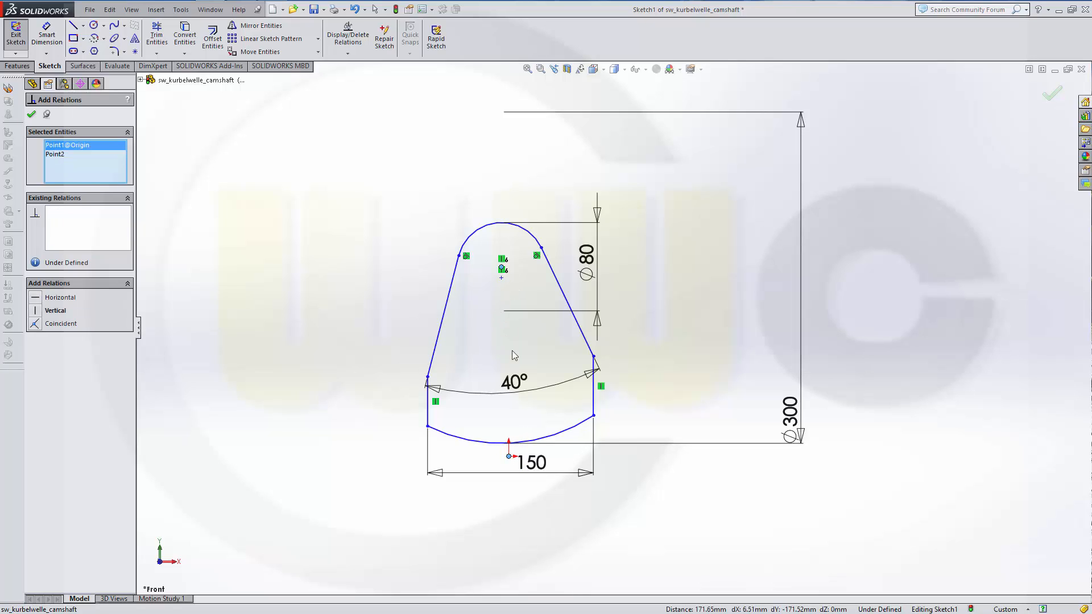
{"action": "left_click", "coordinate": [501, 278]}
{"action": "left_click", "coordinate": [38, 313]}
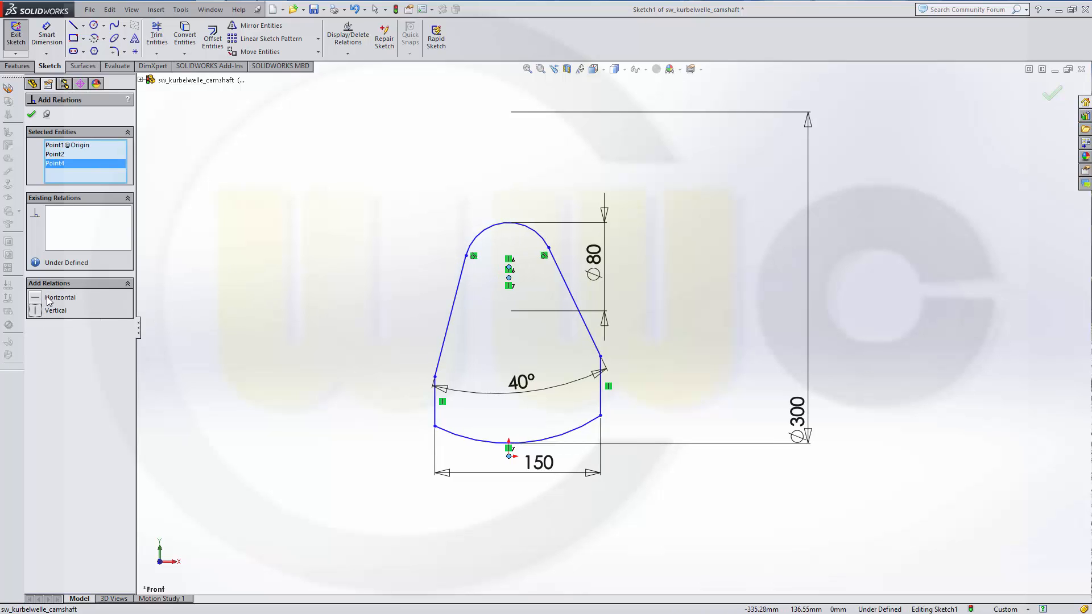
- Add a horizontal relation between the upper endpoints of the two vertical lines
{"action": "left_click", "coordinate": [435, 377]}
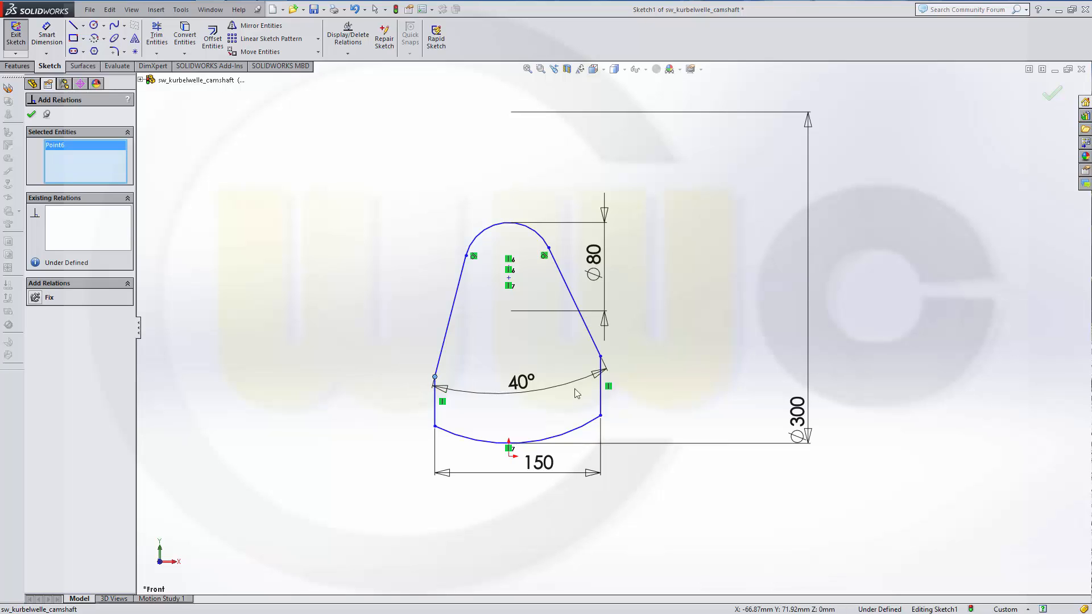
{"action": "left_click", "coordinate": [600, 356]}
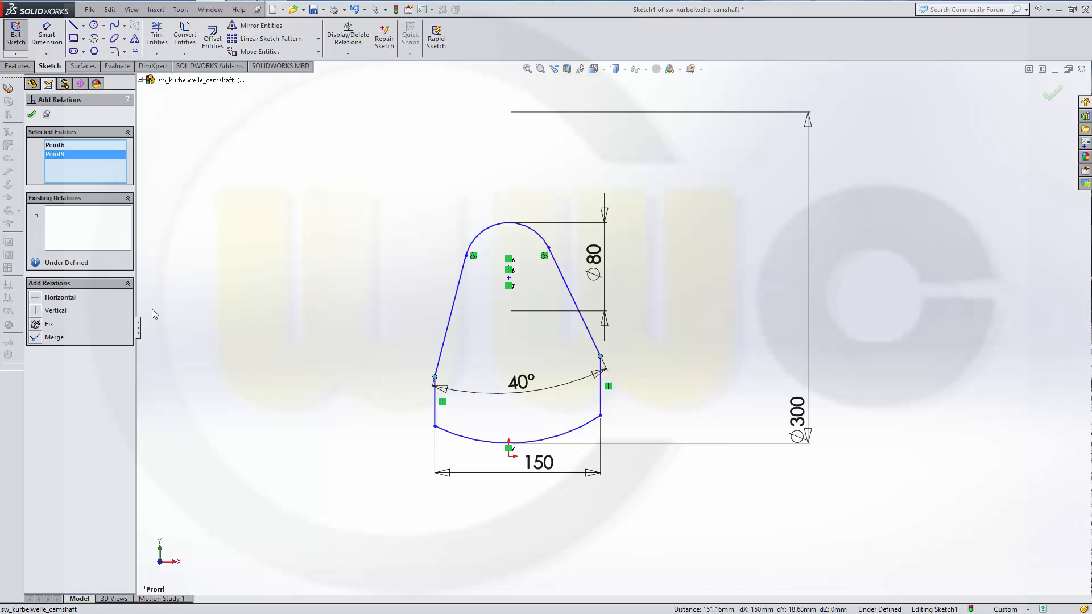
{"action": "left_click", "coordinate": [37, 299]}
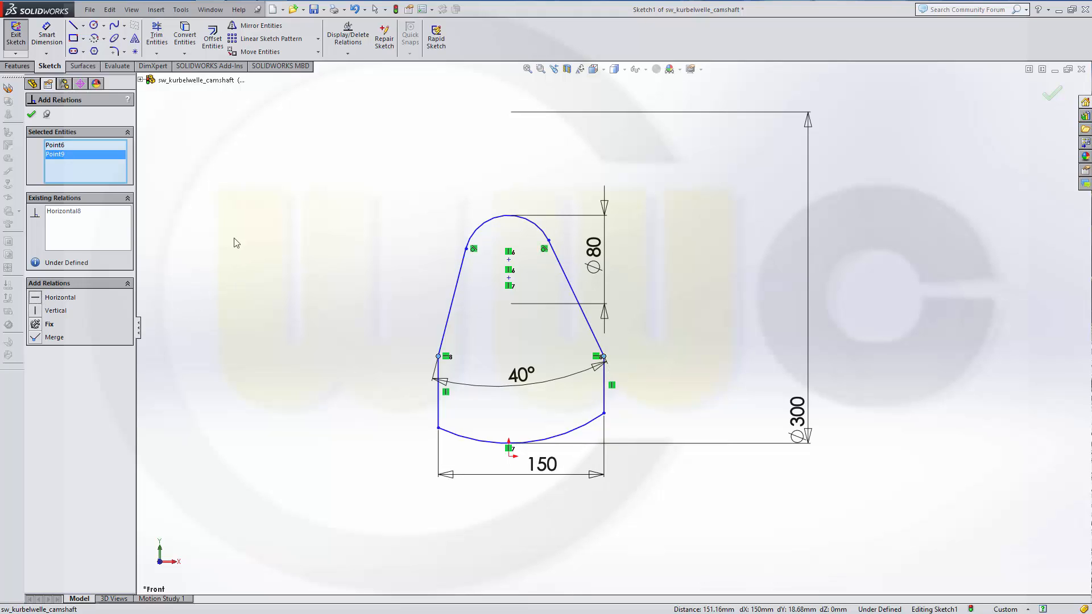
- Add equal relations between the two vertical lines and between the two slanted lines of the profile
{"action": "left_click", "coordinate": [439, 404]}
{"action": "left_click", "coordinate": [605, 399]}
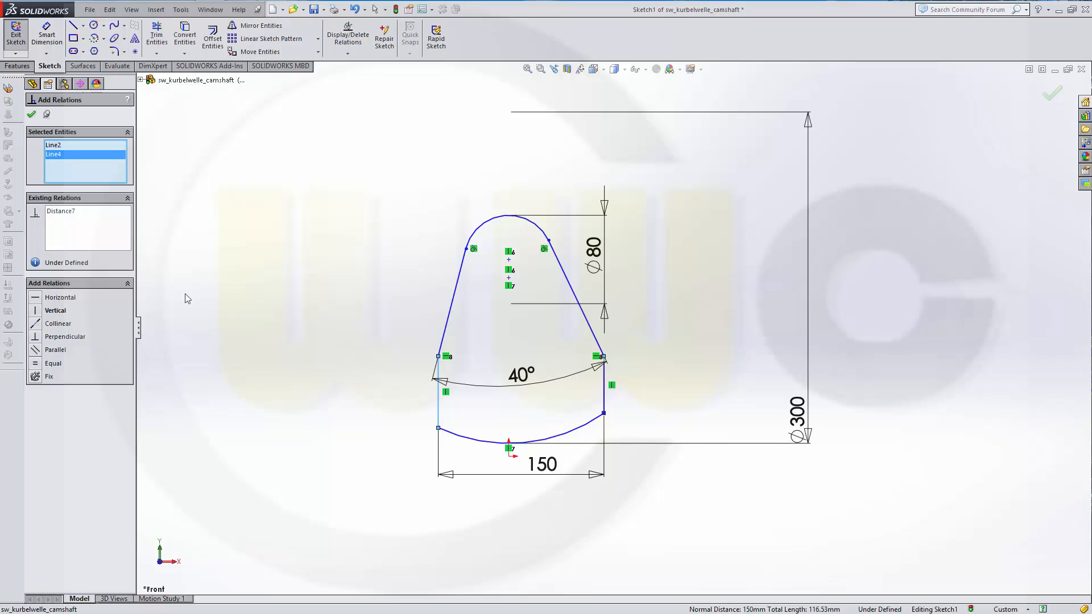
{"action": "left_click", "coordinate": [35, 364]}
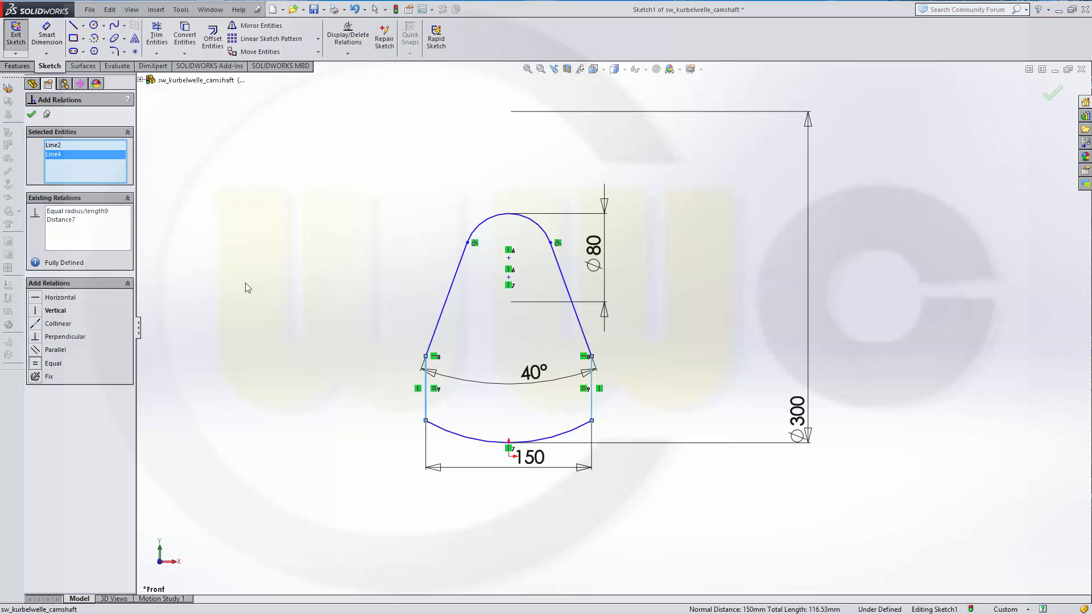
{"action": "left_click", "coordinate": [445, 304]}
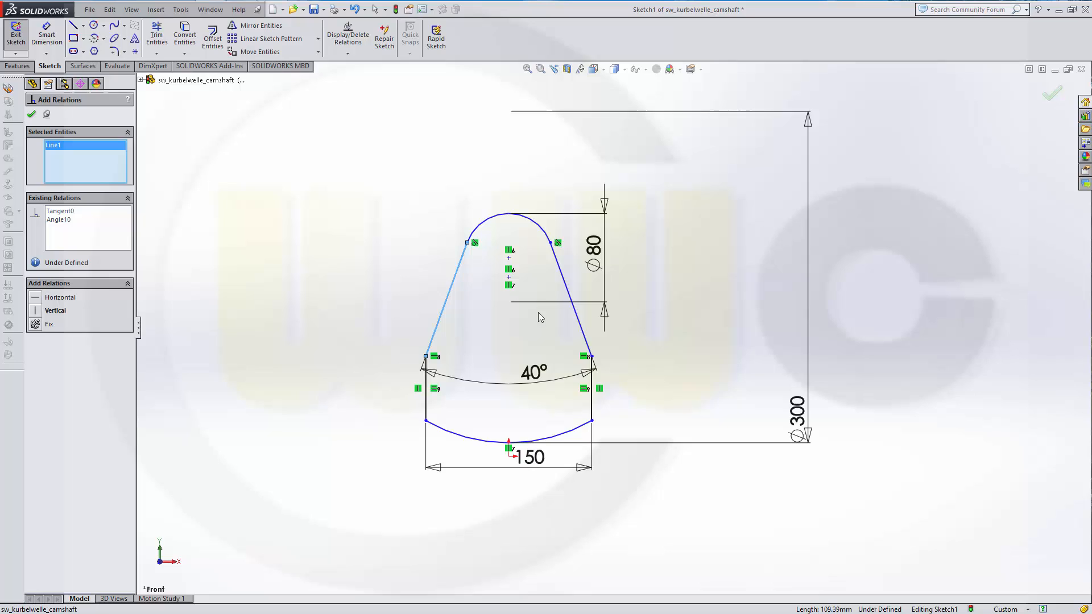
{"action": "left_click", "coordinate": [566, 288]}
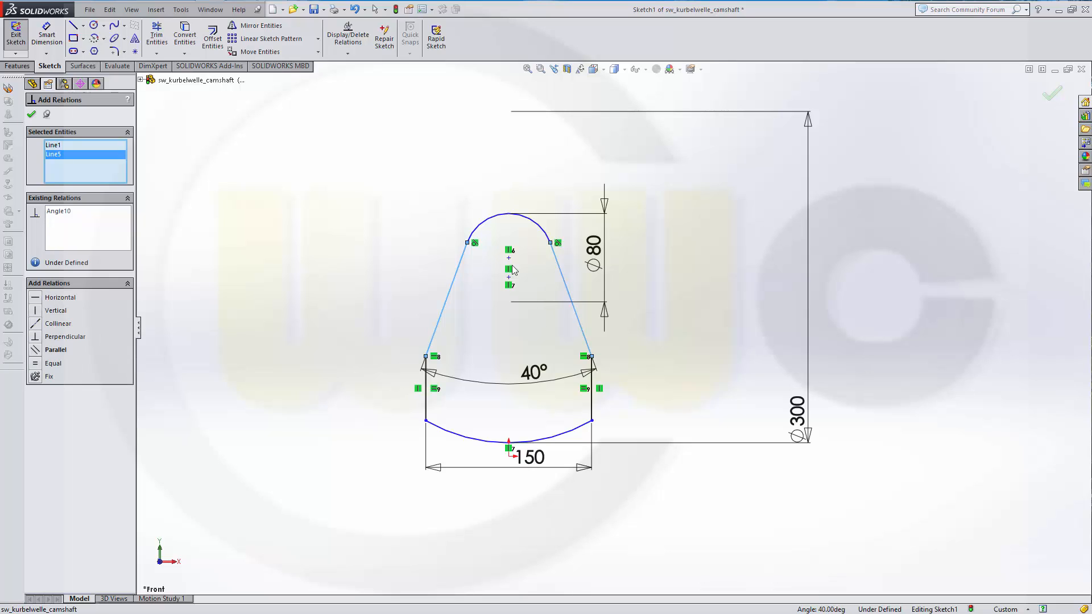
{"action": "left_click", "coordinate": [40, 365]}
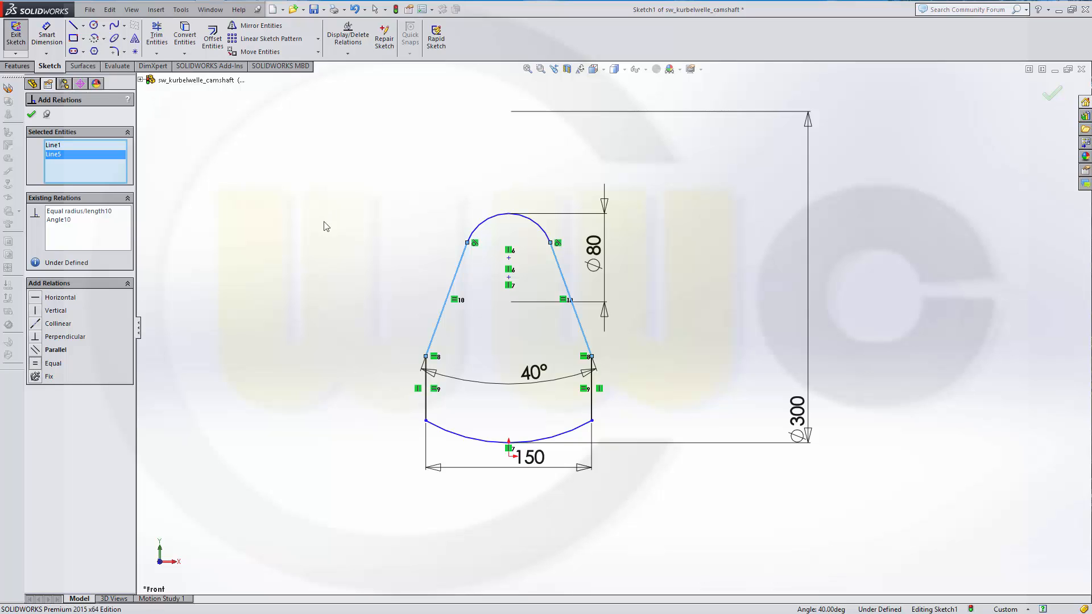
- Dimension the vertical distance between the small upper arc's centre and the origin as 35 mm
{"action": "left_click", "coordinate": [47, 35]}
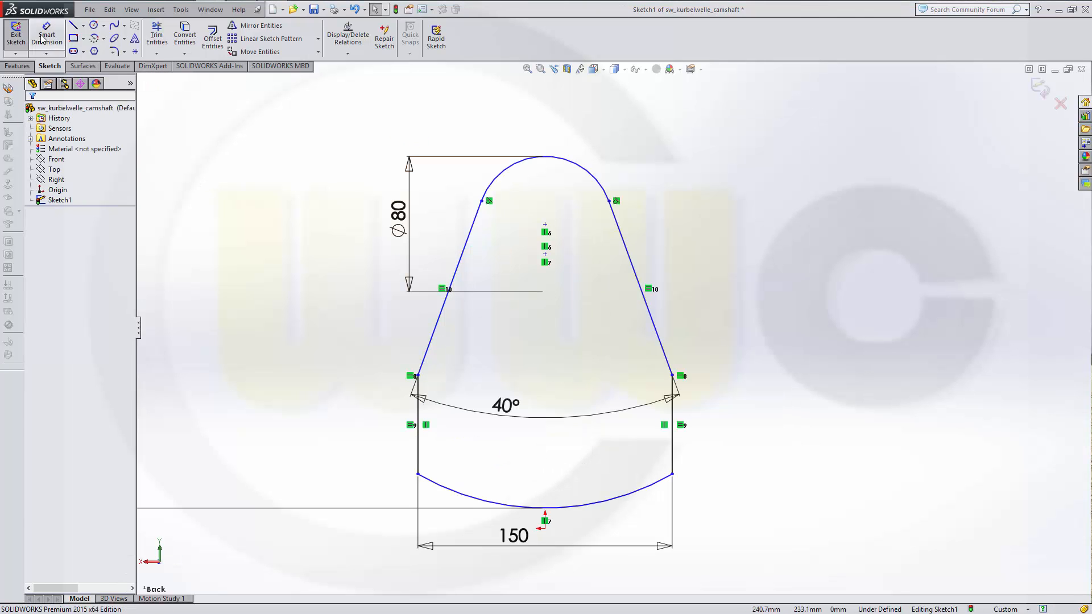
{"action": "left_click", "coordinate": [46, 29]}
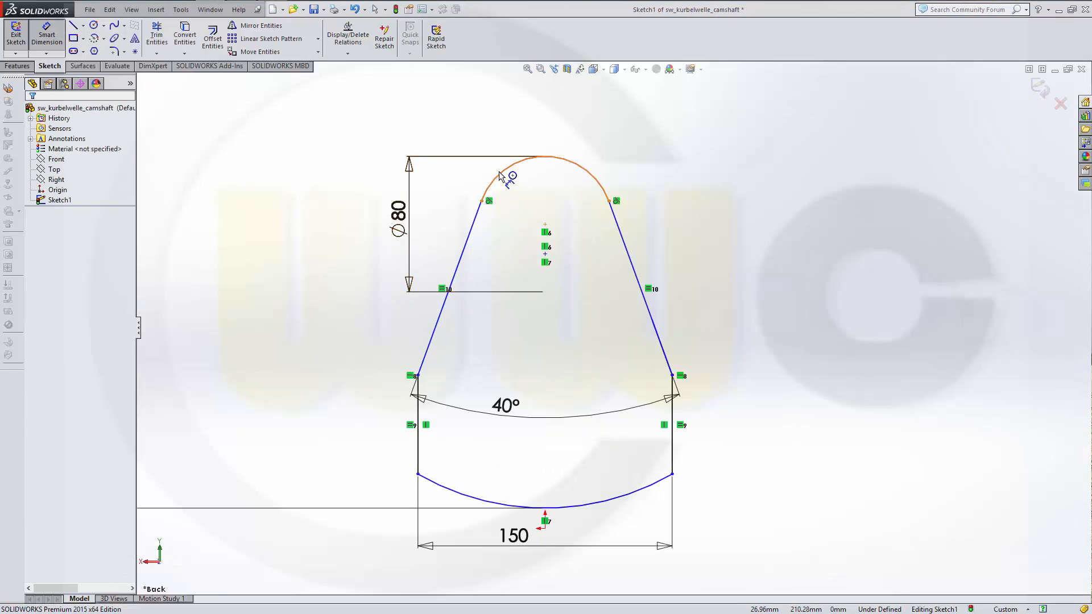
{"action": "left_click", "coordinate": [545, 225]}
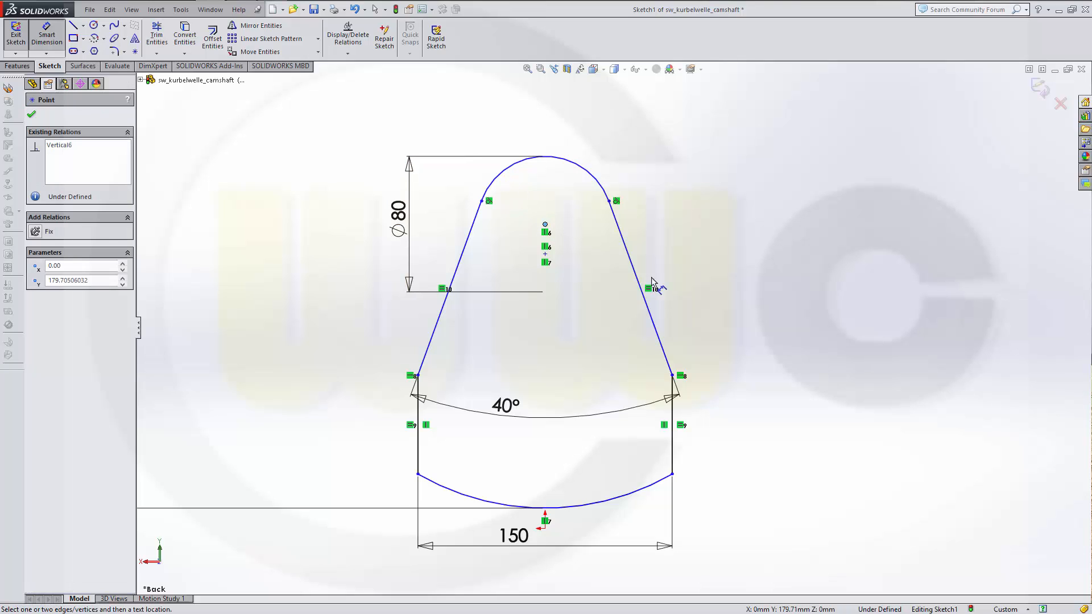
{"action": "left_click", "coordinate": [545, 529]}
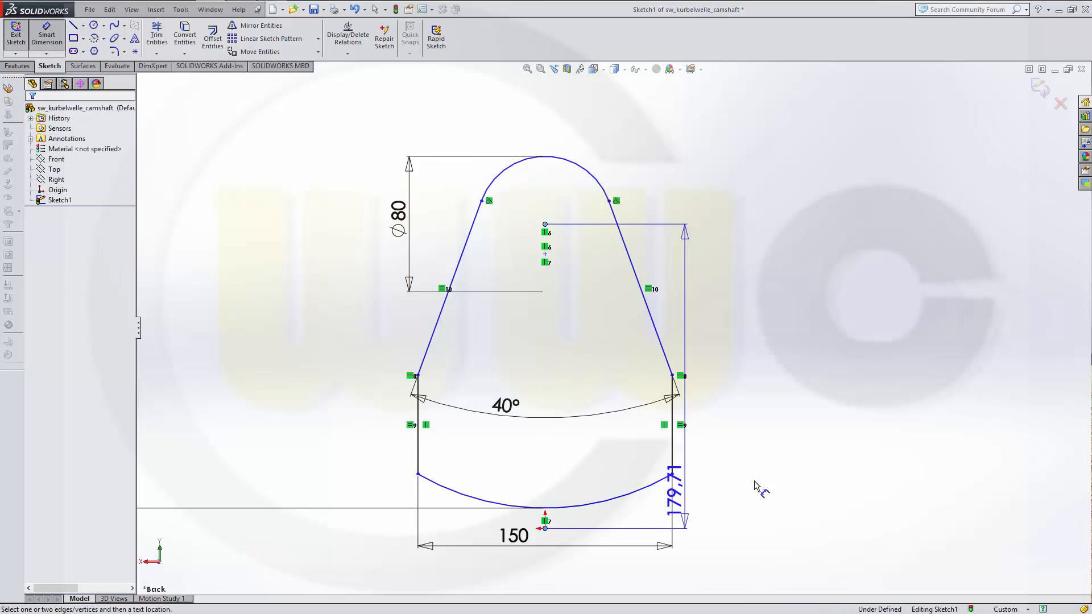
{"action": "left_click", "coordinate": [799, 455]}
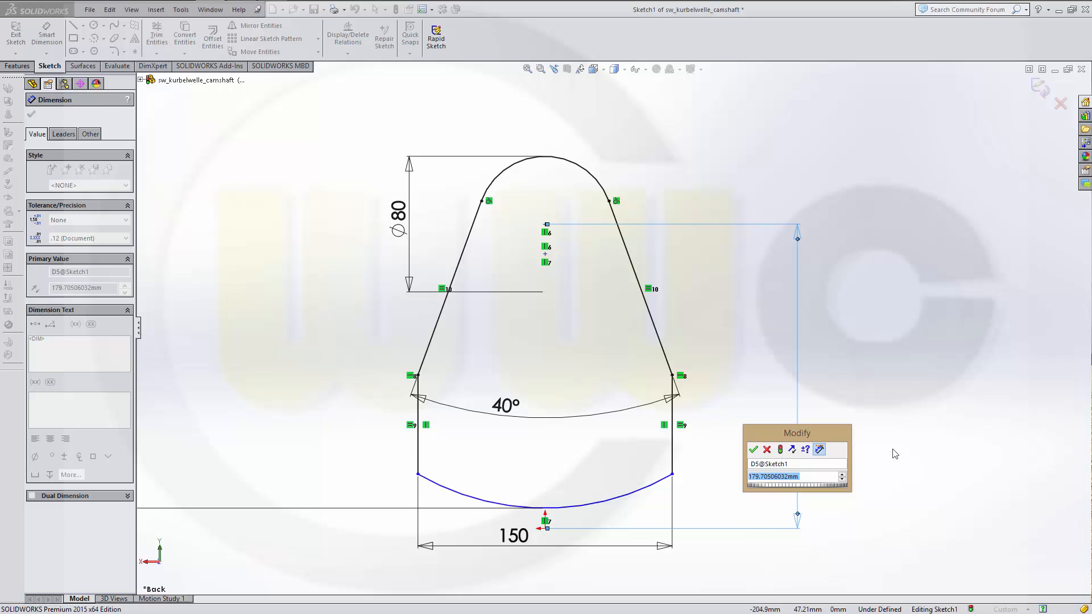
{"action": "type", "text": "35"}
{"action": "key", "text": "Return"}
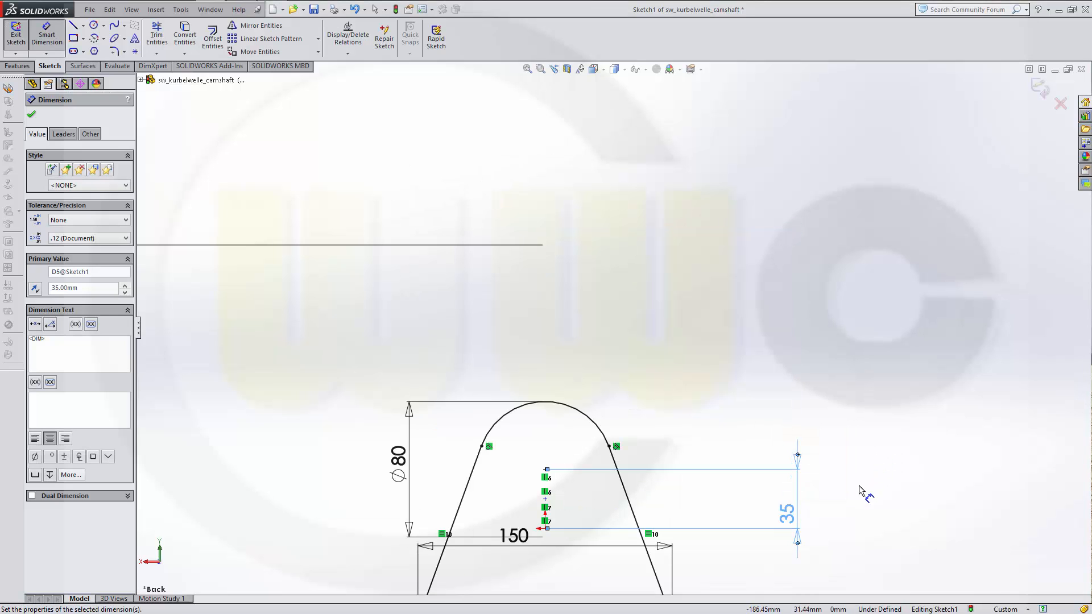
{"action": "key", "text": "Escape"}
- Dimension the large lower arc's centre 58 mm from the origin and exit the sketch
{"action": "mouse_move", "coordinate": [857, 490]}
{"action": "middle_mouse_down", "text": "ctrl"}
{"action": "mouse_move", "coordinate": [863, 213]}
{"action": "mouse_move", "coordinate": [865, 222]}
{"action": "middle_mouse_up", "text": "ctrl"}
{"action": "left_click", "coordinate": [863, 223]}
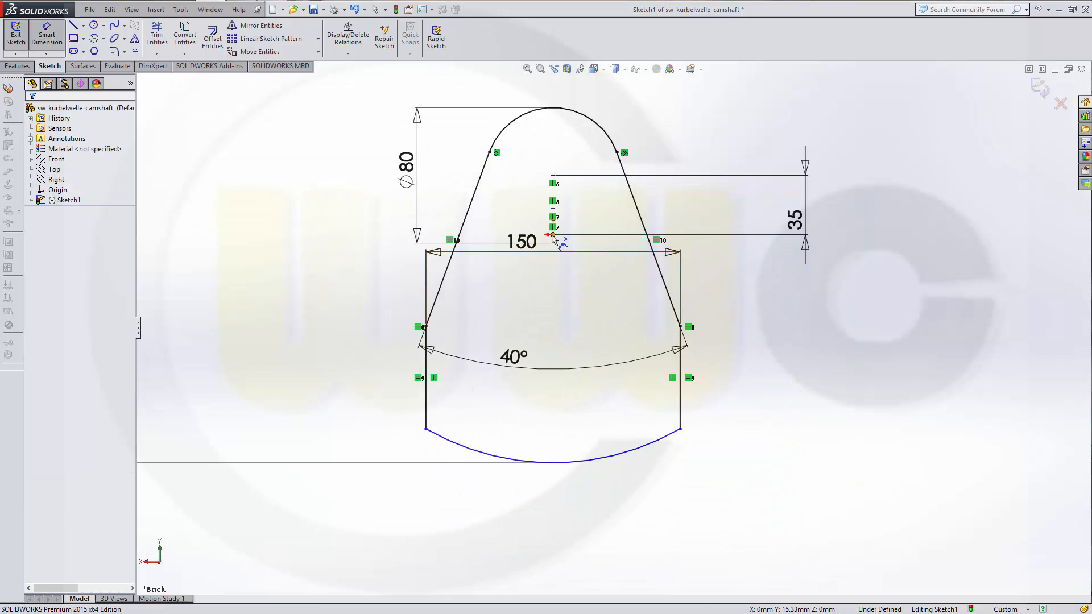
{"action": "left_click", "coordinate": [554, 234]}
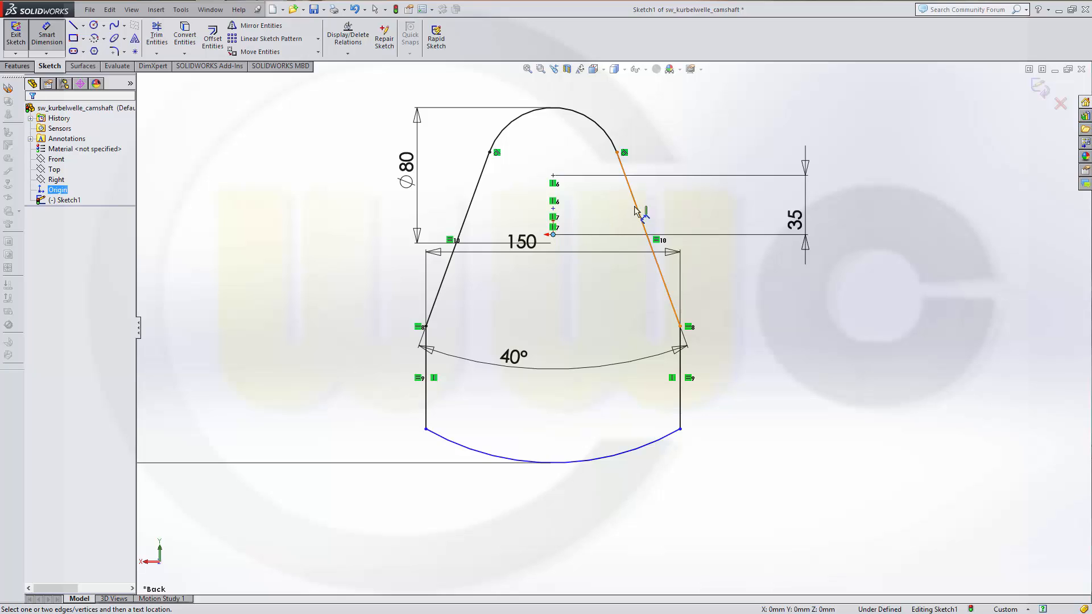
{"action": "left_click", "coordinate": [553, 208]}
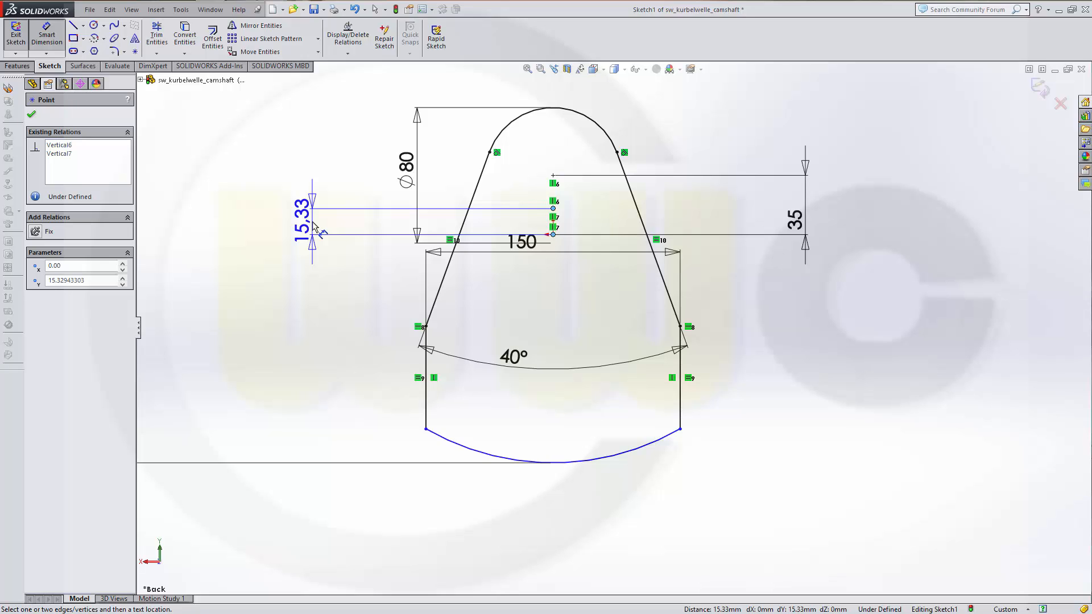
{"action": "left_click", "coordinate": [313, 223]}
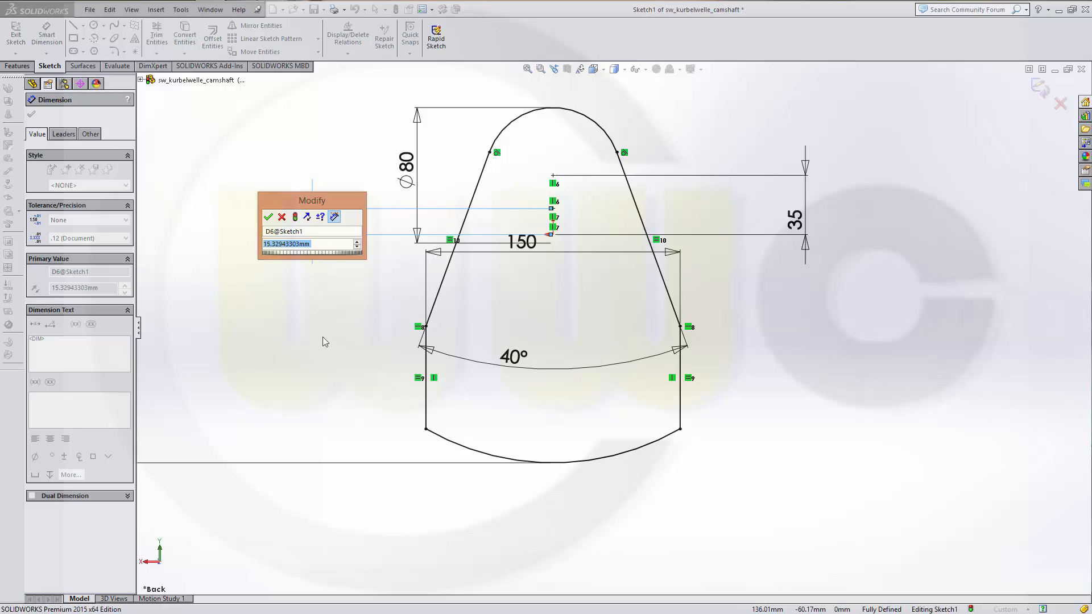
{"action": "type", "text": "58"}
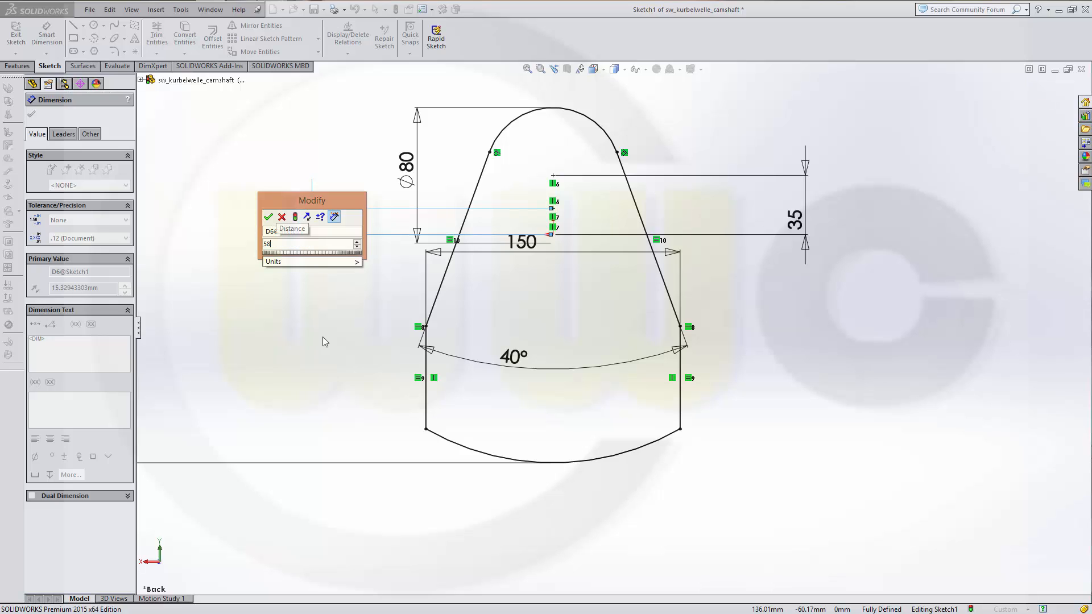
{"action": "key", "text": "Return"}
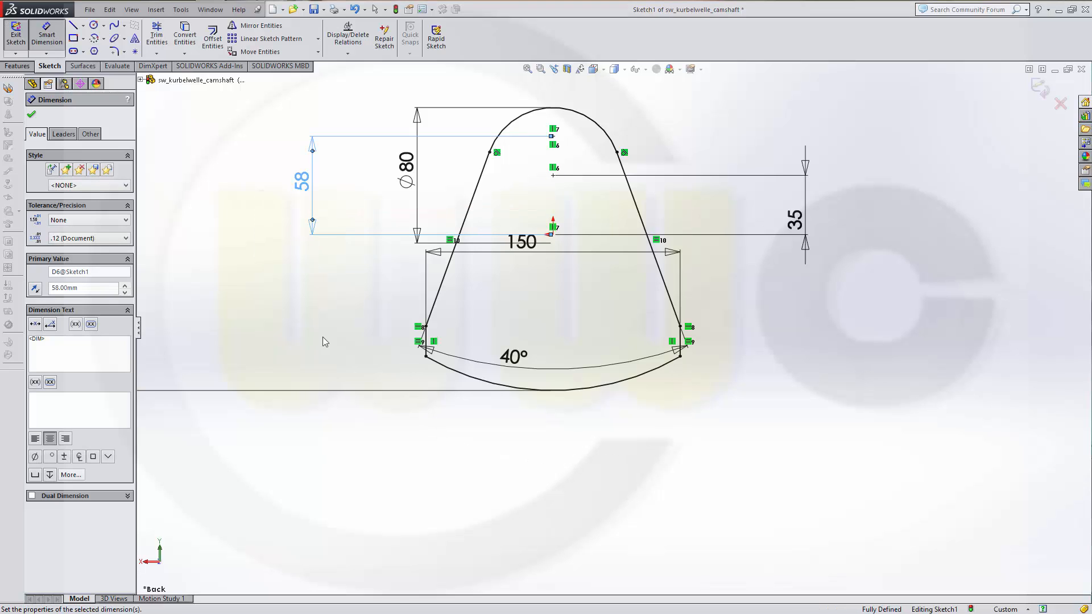
{"action": "key", "text": "Escape"}
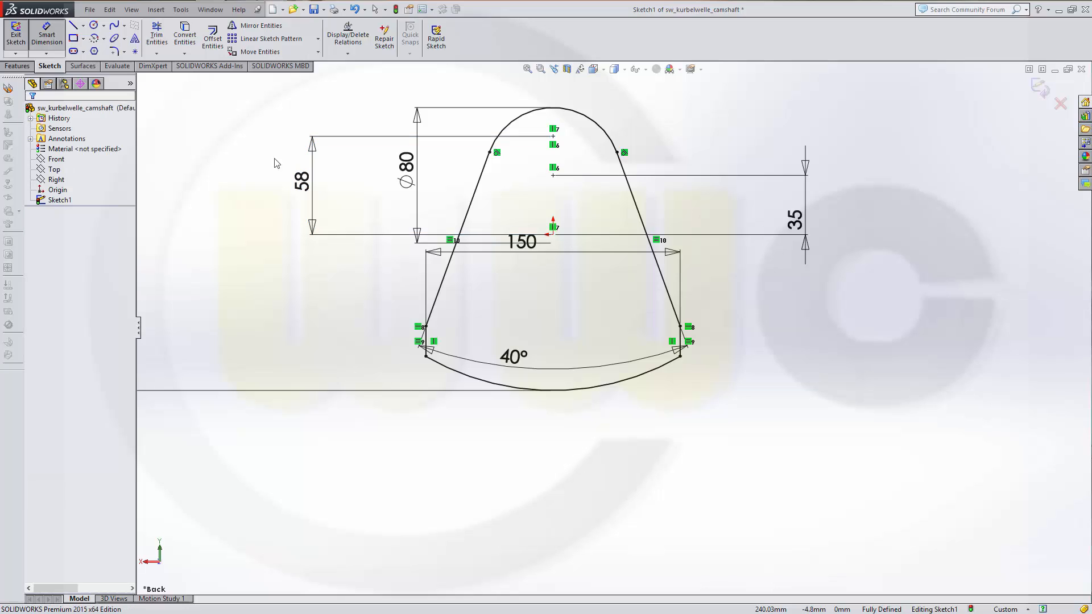
{"action": "left_click", "coordinate": [1040, 88]}
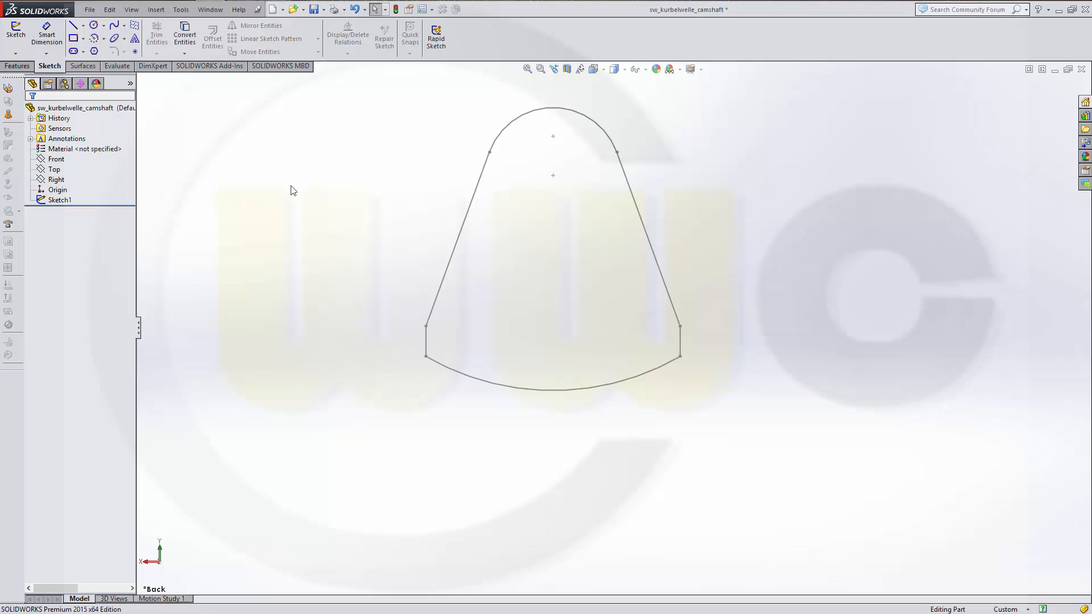
- Add a global variable named body_A_width with the value 20mm to the part's equations
{"action": "left_click", "coordinate": [181, 10]}
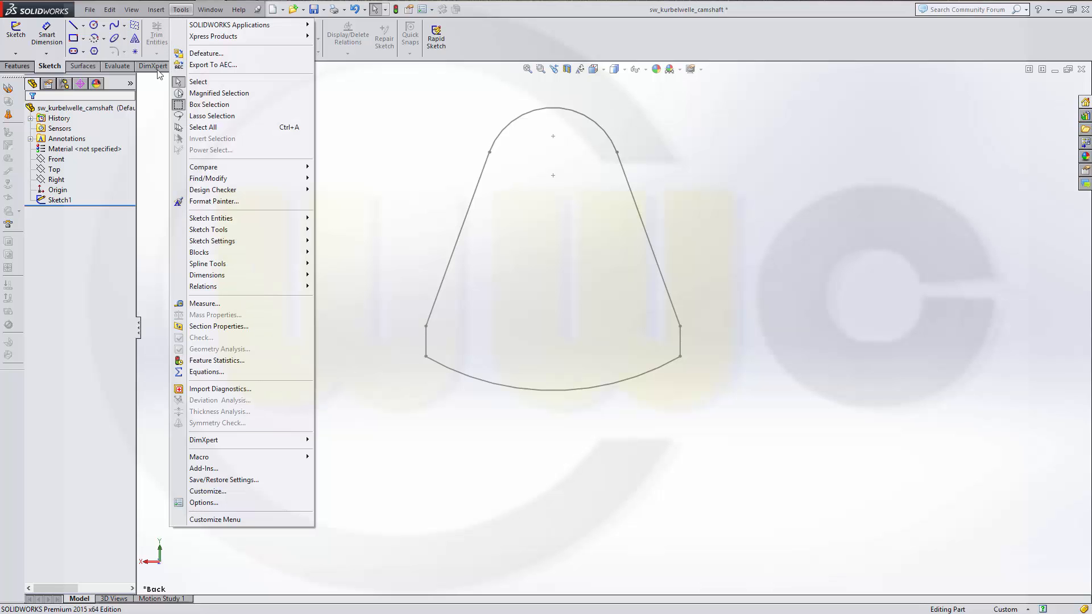
{"action": "left_click", "coordinate": [192, 372]}
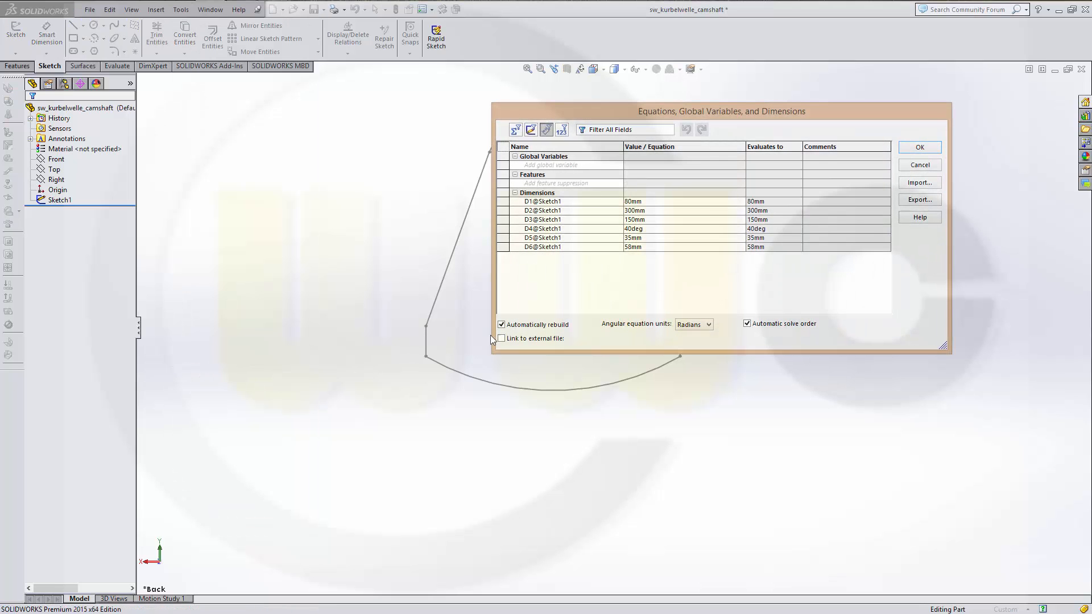
{"action": "left_click", "coordinate": [565, 166]}
{"action": "type", "text": "body_A_width"}
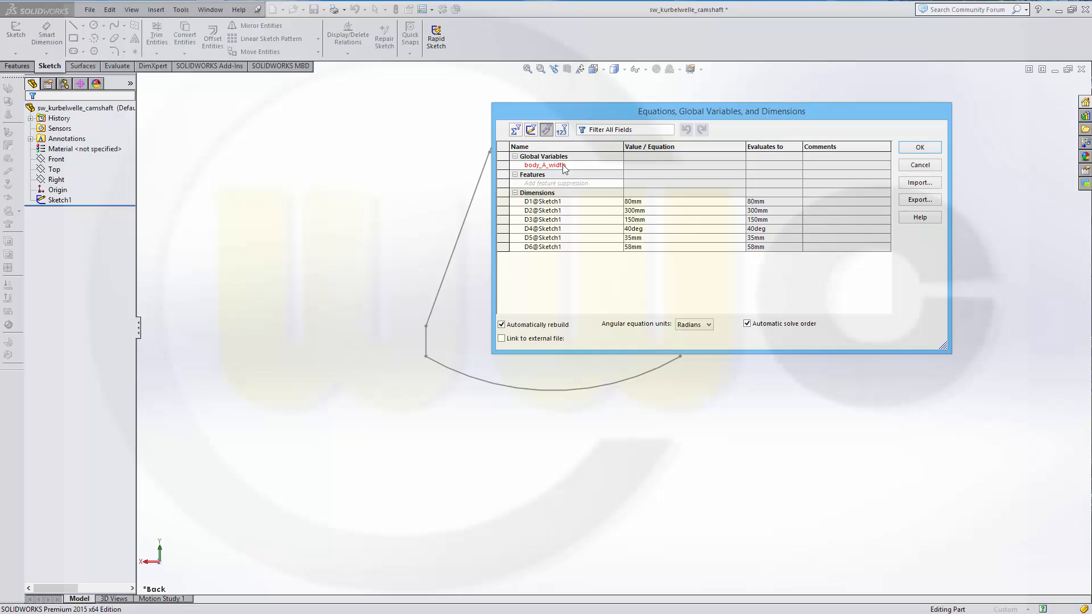
{"action": "key", "text": "Tab"}
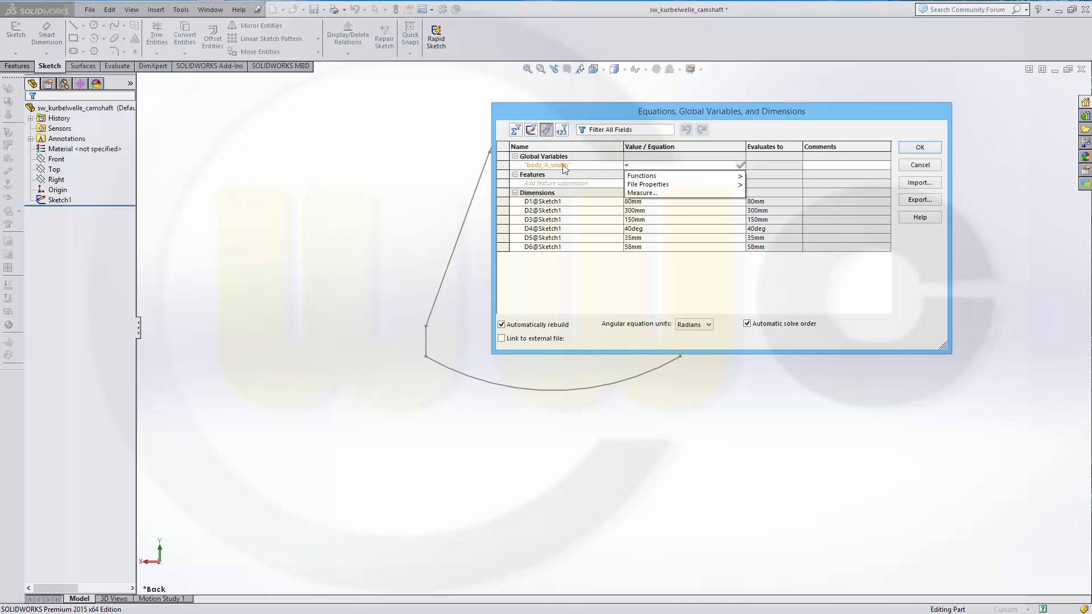
{"action": "type", "text": "20"}
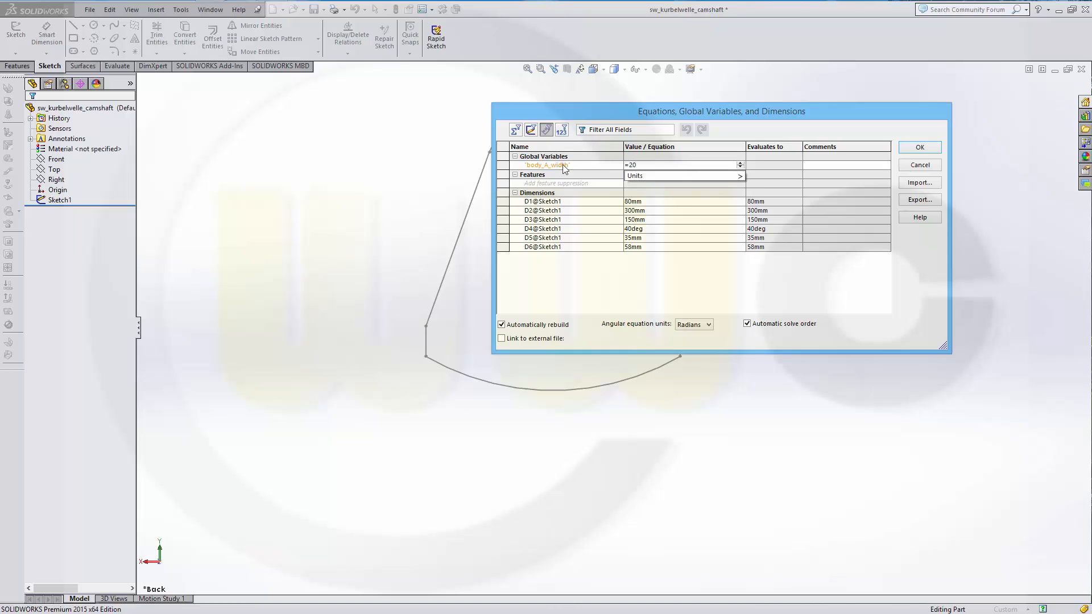
{"action": "type", "text": "mm"}
{"action": "key", "text": "Return"}
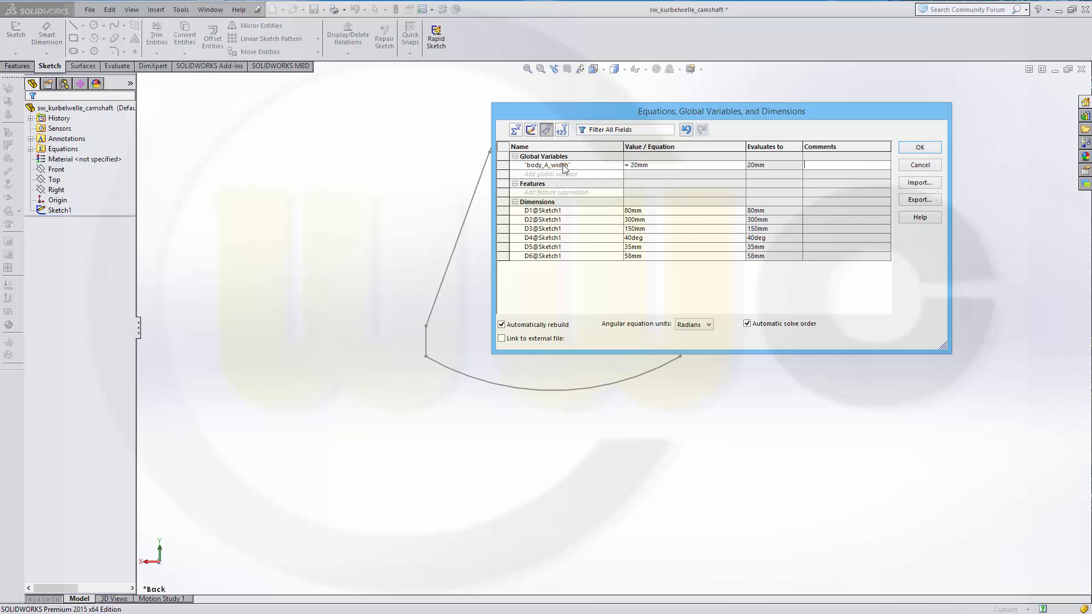
- Add two more global variables, body_B_width and body_C_width, each with the value 40
{"action": "left_click", "coordinate": [544, 175]}
{"action": "key", "text": "Tab"}
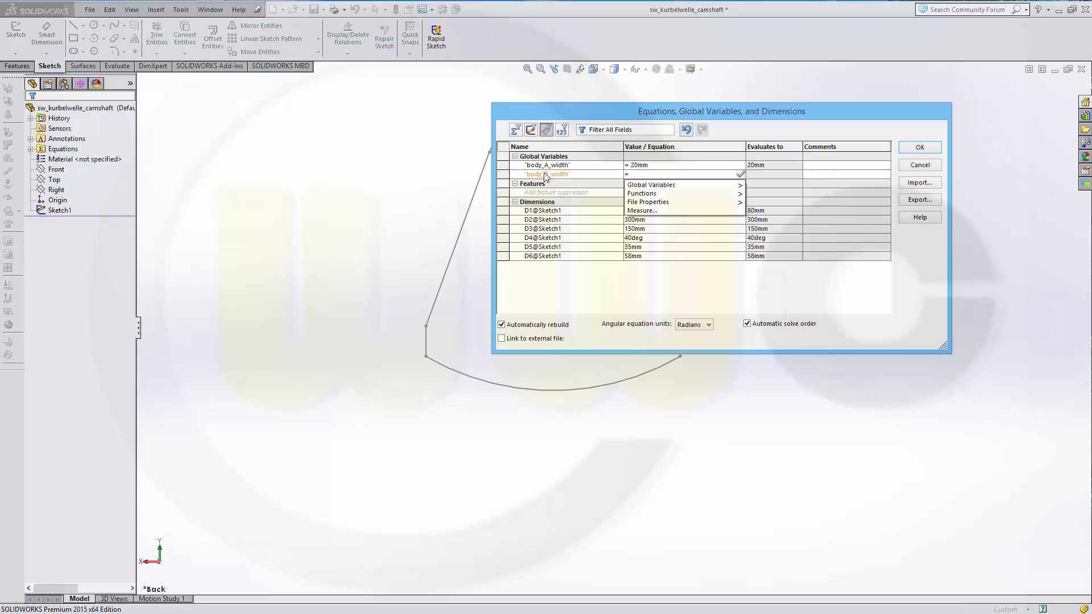
{"action": "type", "text": "40"}
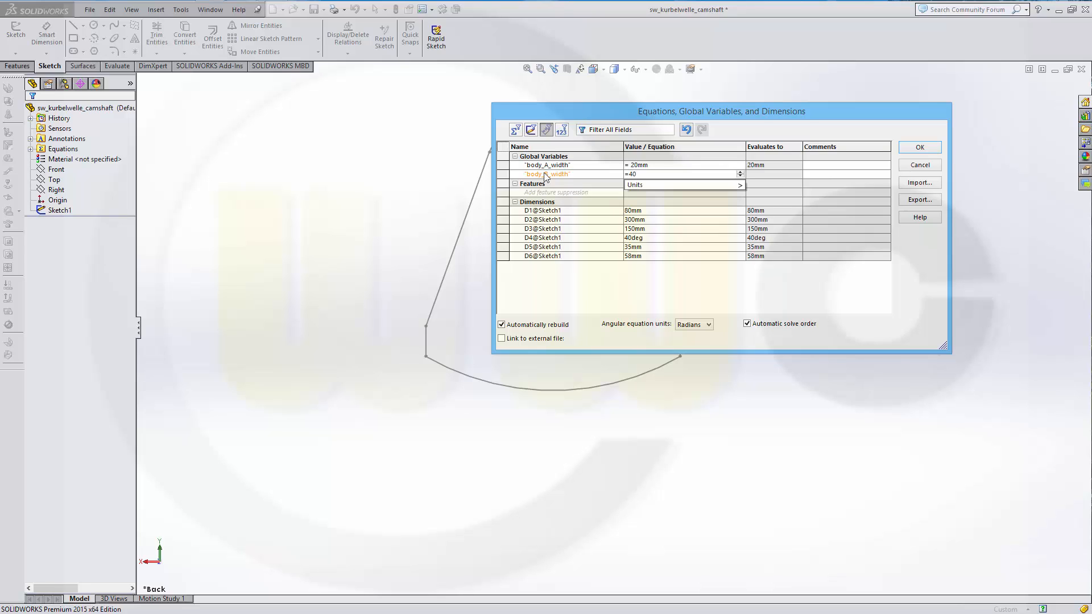
{"action": "key", "text": "Return"}
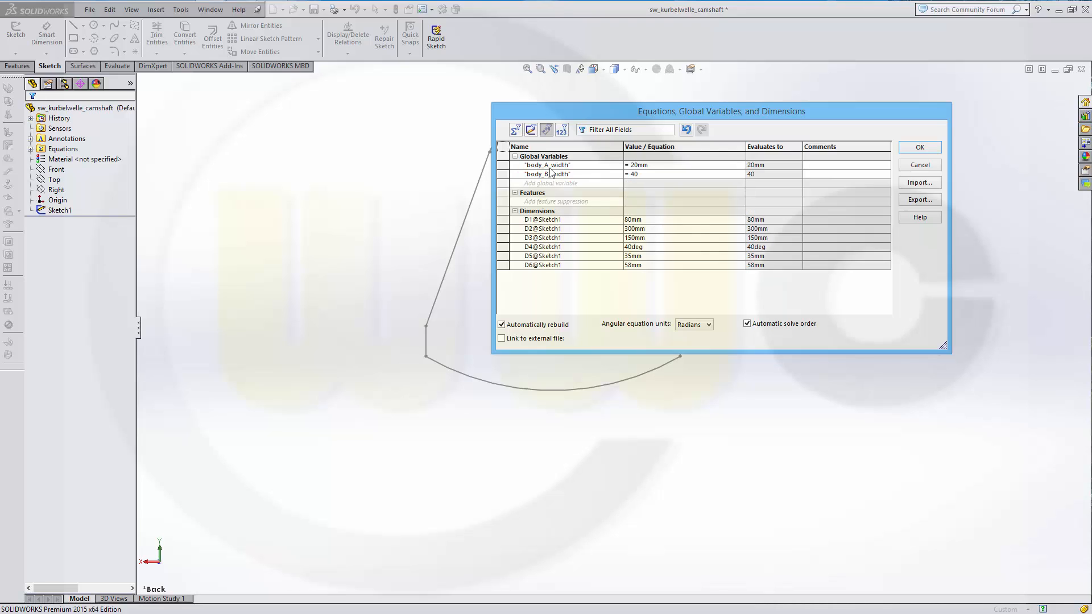
{"action": "left_click", "coordinate": [545, 183]}
{"action": "key", "text": "Tab"}
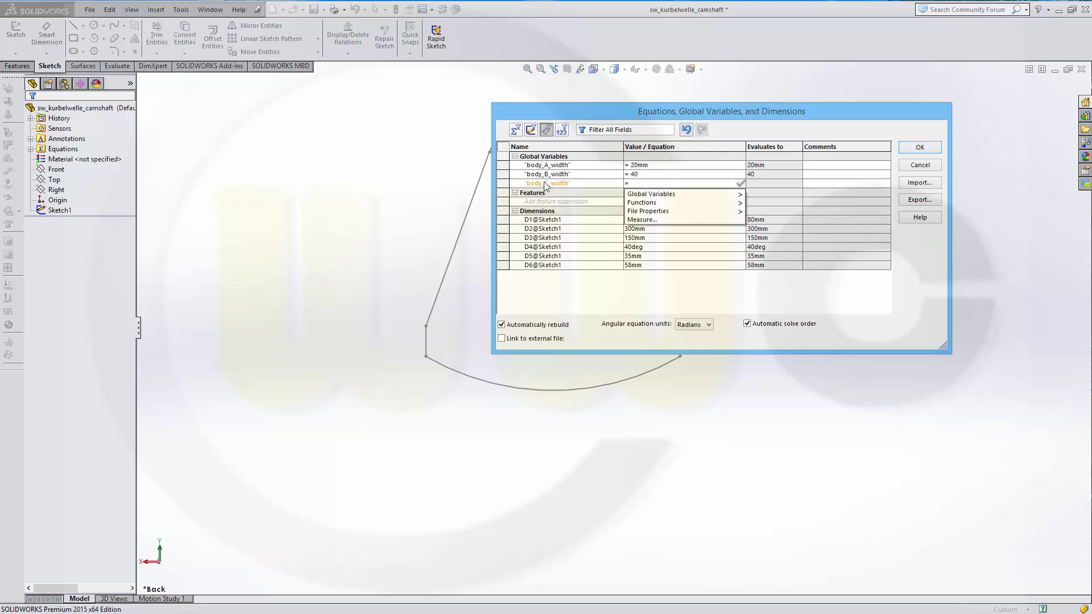
{"action": "type", "text": "40"}
{"action": "key", "text": "Tab"}
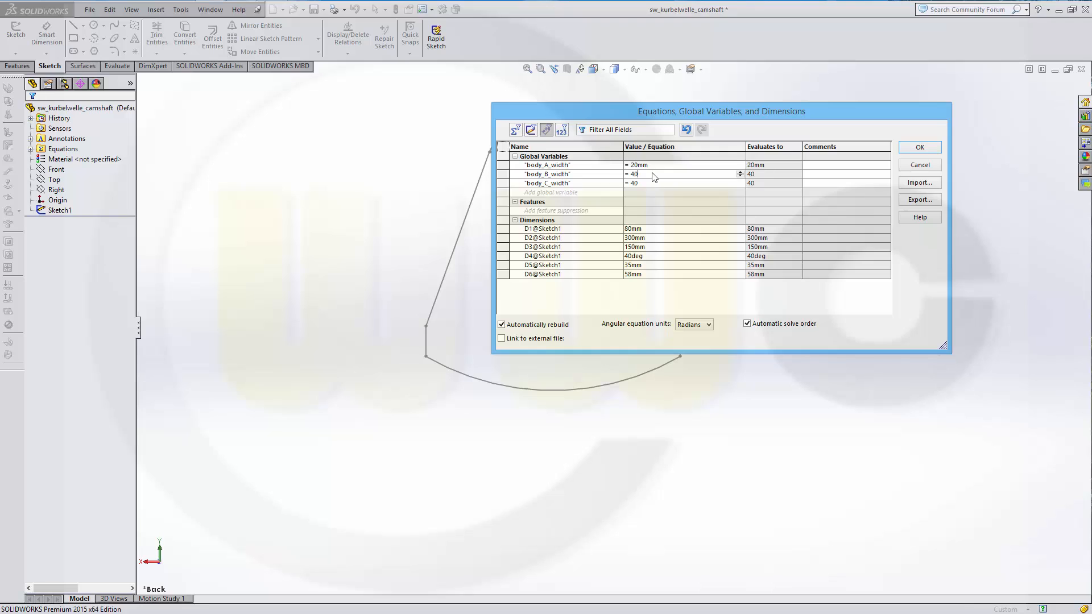
- Change the values of body_B_width and body_C_width to 40mm and accept the equations
{"action": "type", "text": "mm"}
{"action": "key", "text": "Return"}
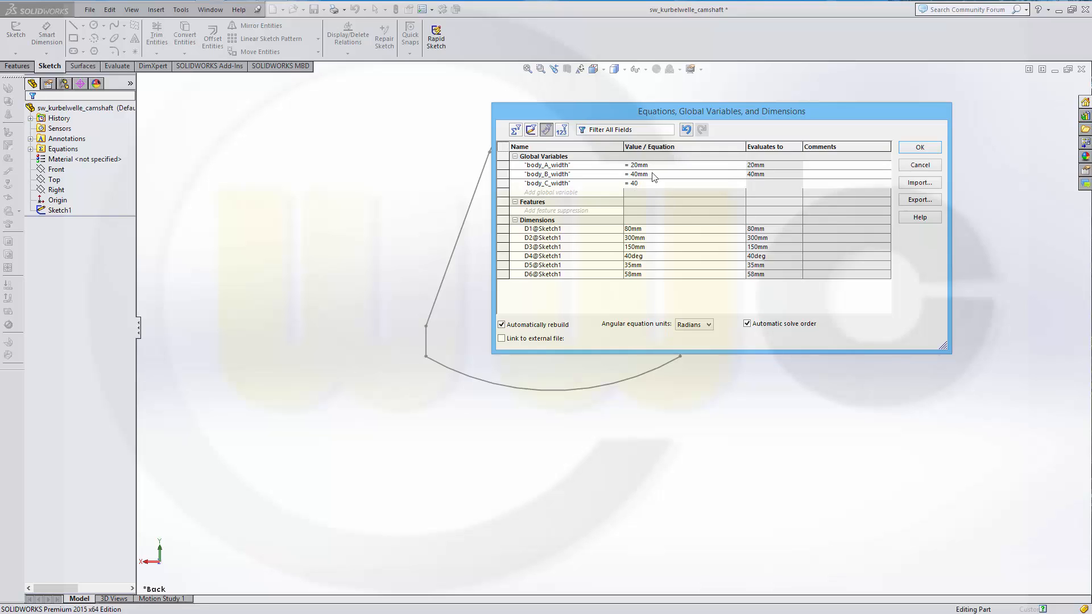
{"action": "left_click", "coordinate": [644, 185]}
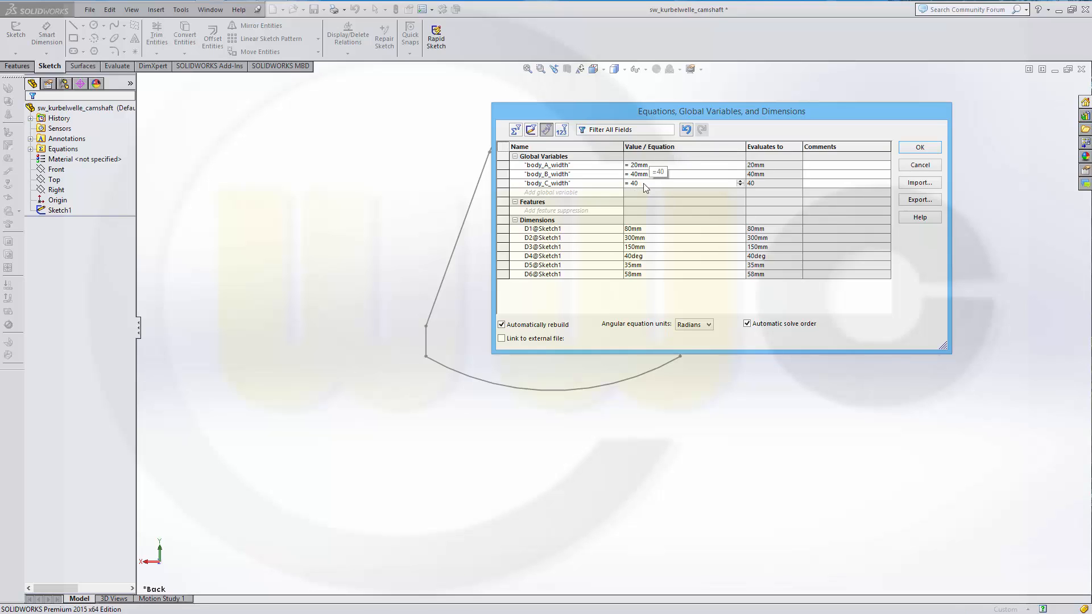
{"action": "type", "text": "mm"}
{"action": "key", "text": "Return"}
{"action": "left_click", "coordinate": [926, 149]}
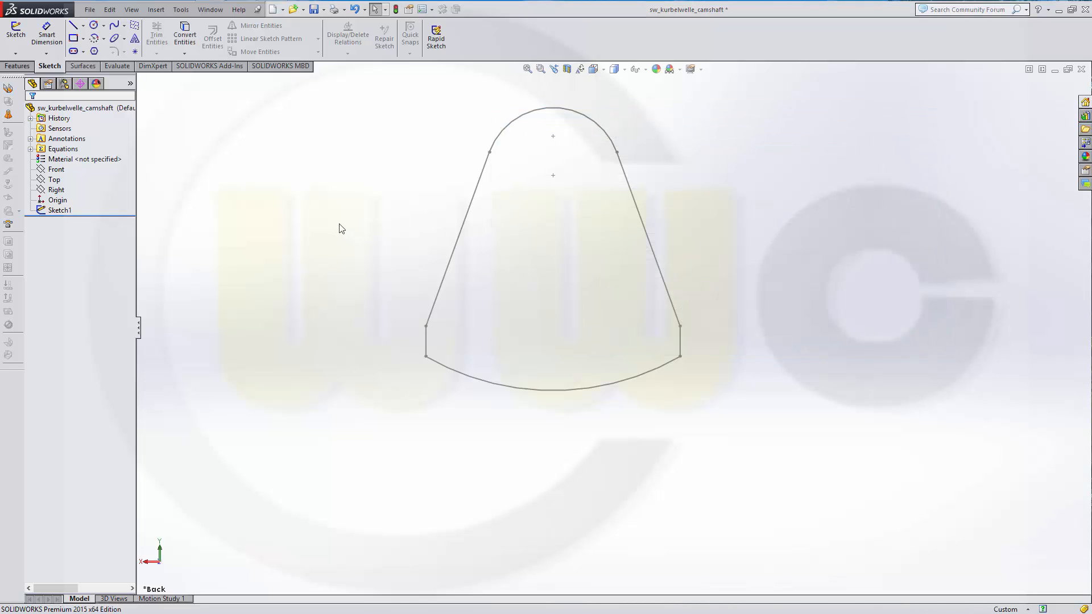
- Extrude the crank web sketch as a blind boss with its depth linked to the global variable body_A_width
{"action": "mouse_move", "coordinate": [556, 305]}
{"action": "middle_mouse_down"}
{"action": "mouse_move", "coordinate": [518, 293]}
{"action": "mouse_move", "coordinate": [482, 315]}
{"action": "middle_mouse_up"}
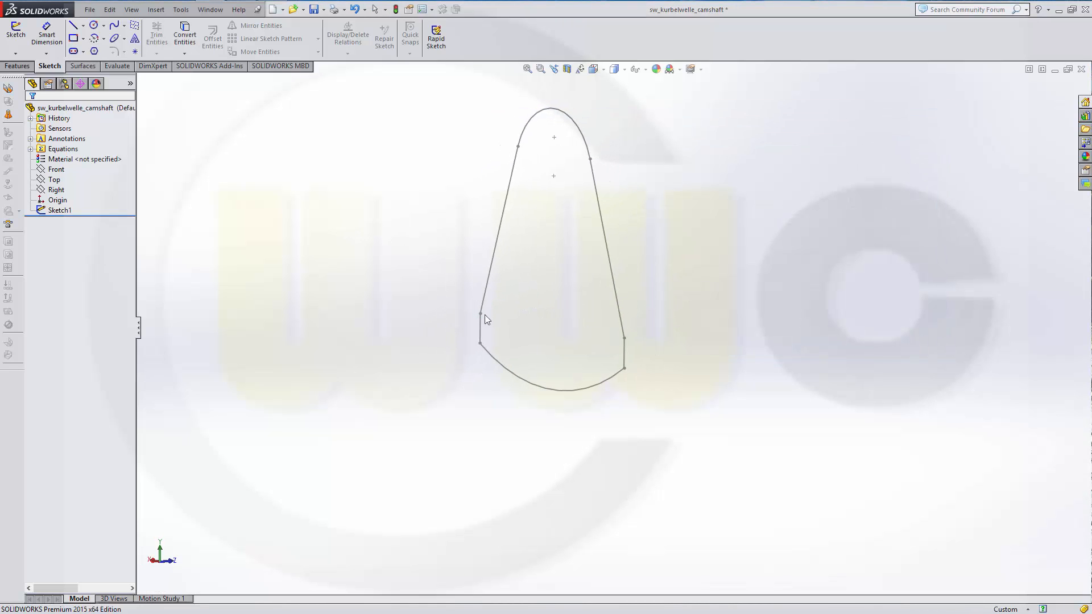
{"action": "scroll", "coordinate": [624, 126], "scroll_direction": "up", "scroll_amount": 3}
{"action": "scroll", "coordinate": [613, 127], "scroll_direction": "down", "scroll_amount": 1}
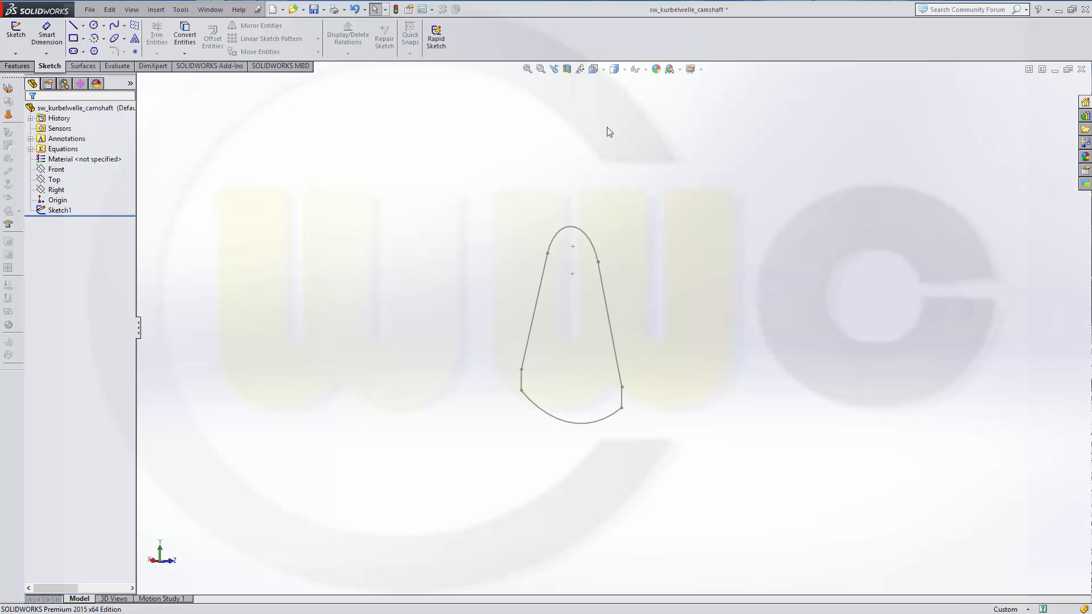
{"action": "left_click", "coordinate": [15, 67]}
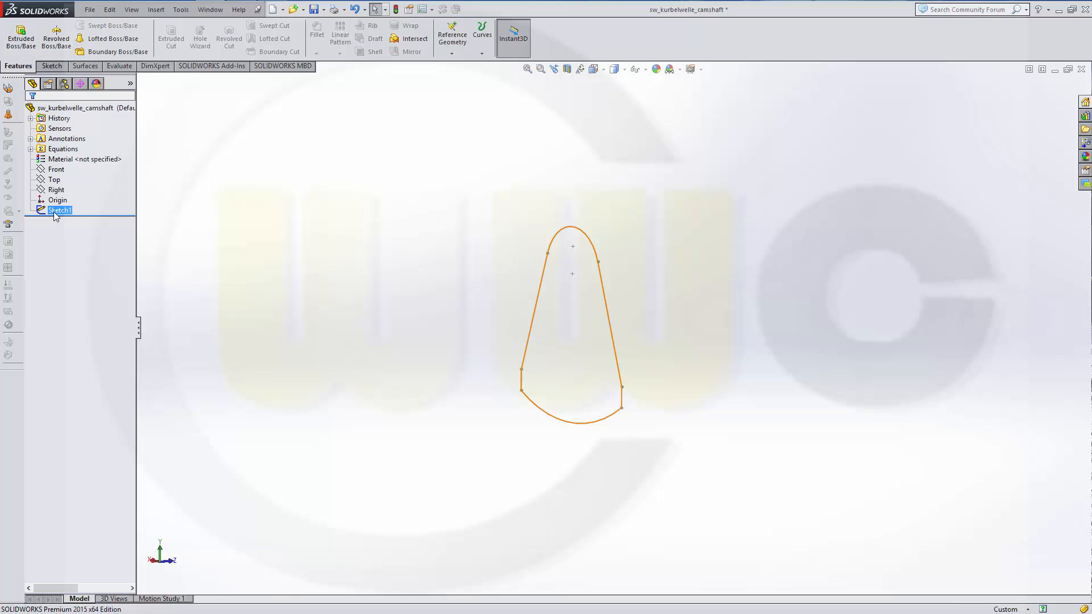
{"action": "left_click", "coordinate": [21, 39]}
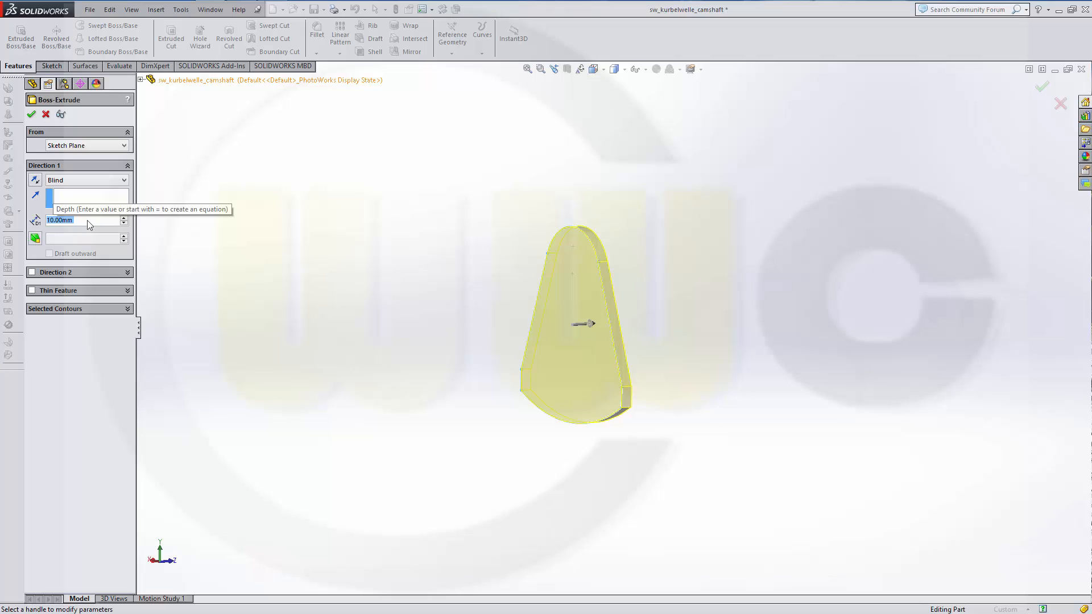
{"action": "type", "text": "="}
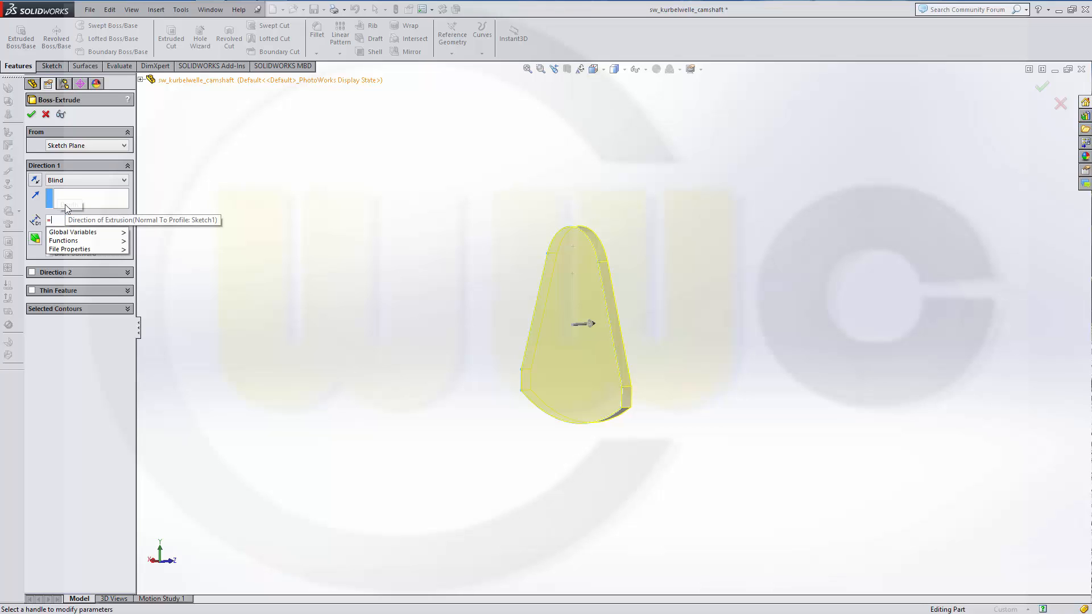
{"action": "mouse_move", "coordinate": [85, 235]}
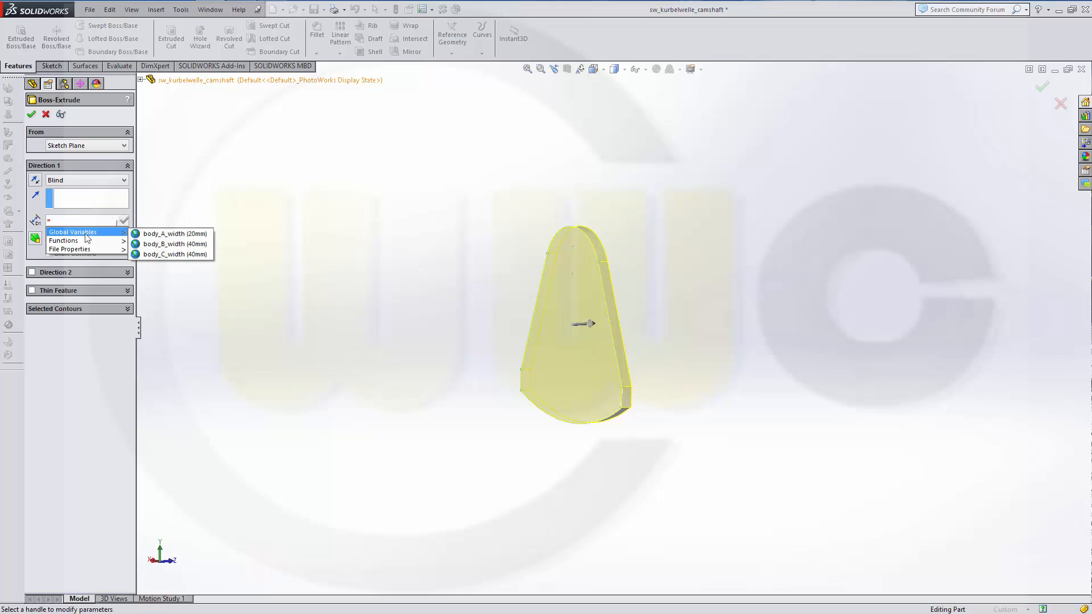
{"action": "left_click", "coordinate": [151, 234]}
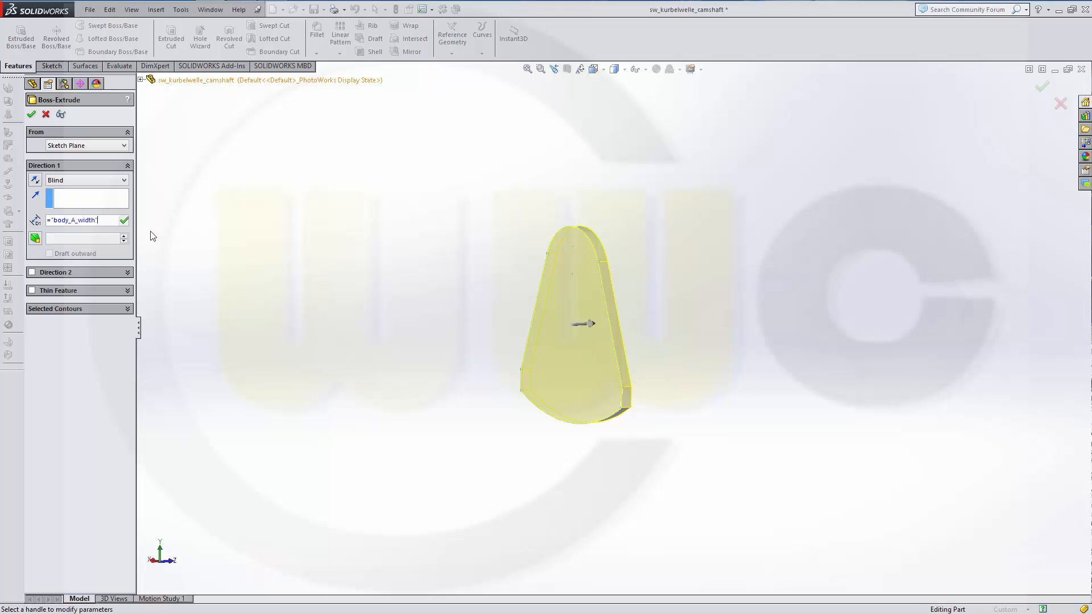
{"action": "left_click", "coordinate": [33, 115]}
{"action": "middle_click_drag", "start_coordinate": [399, 237], "coordinate": [379, 243]}
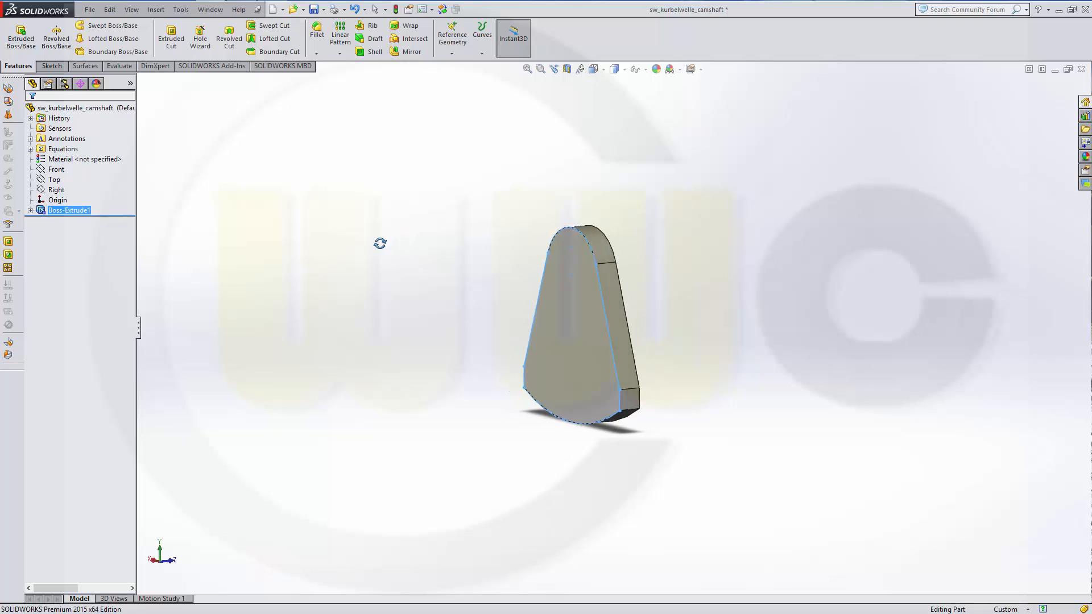
{"action": "left_click", "coordinate": [393, 226]}
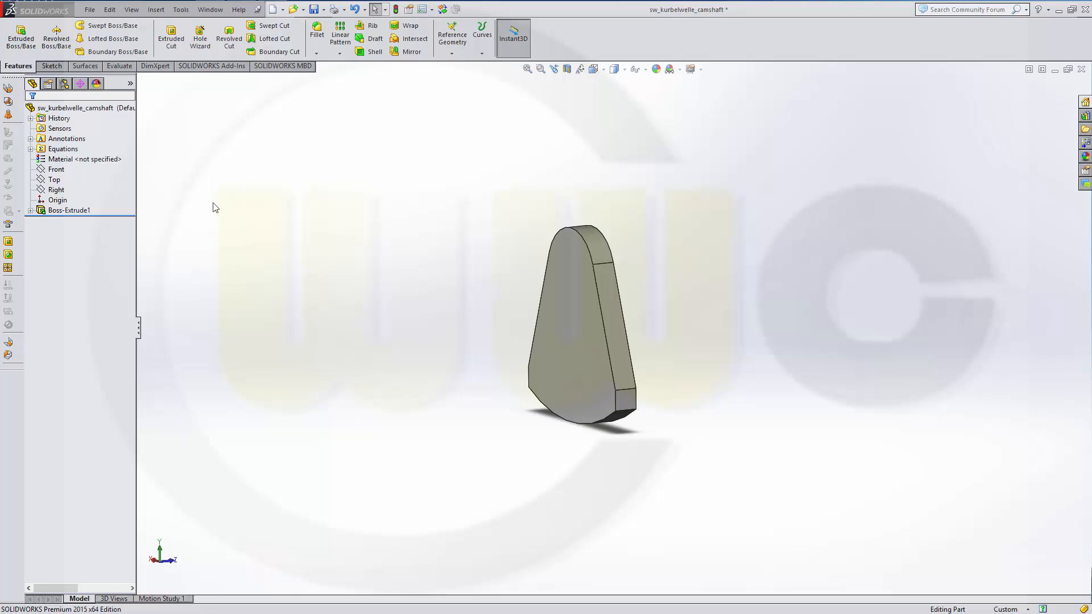
- Start a new sketch on the Right plane and view it from the right
{"action": "left_click", "coordinate": [53, 66]}
{"action": "left_click", "coordinate": [16, 32]}
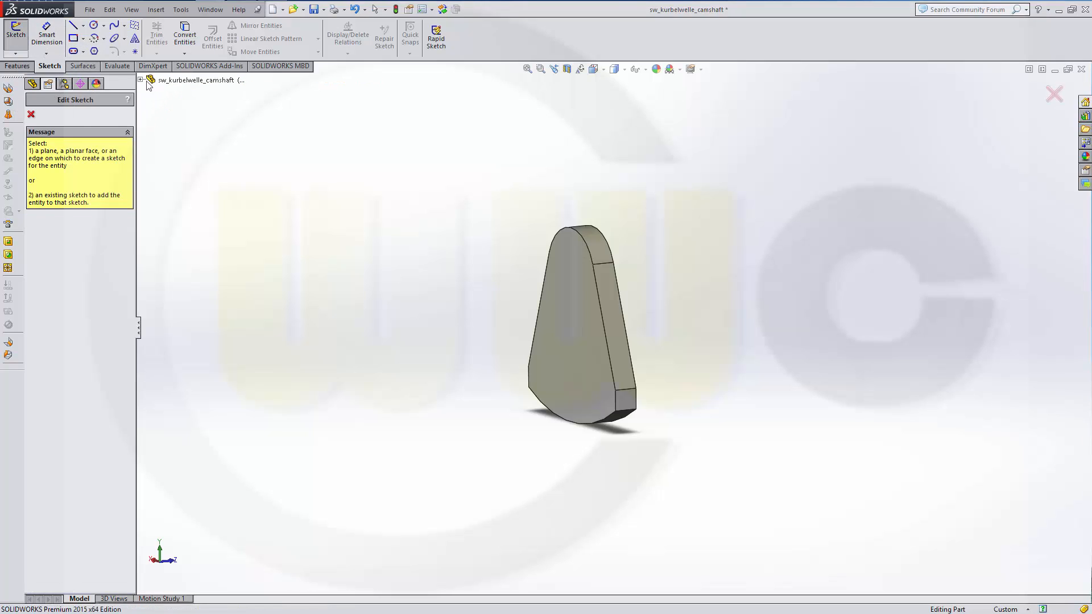
{"action": "left_click", "coordinate": [142, 81]}
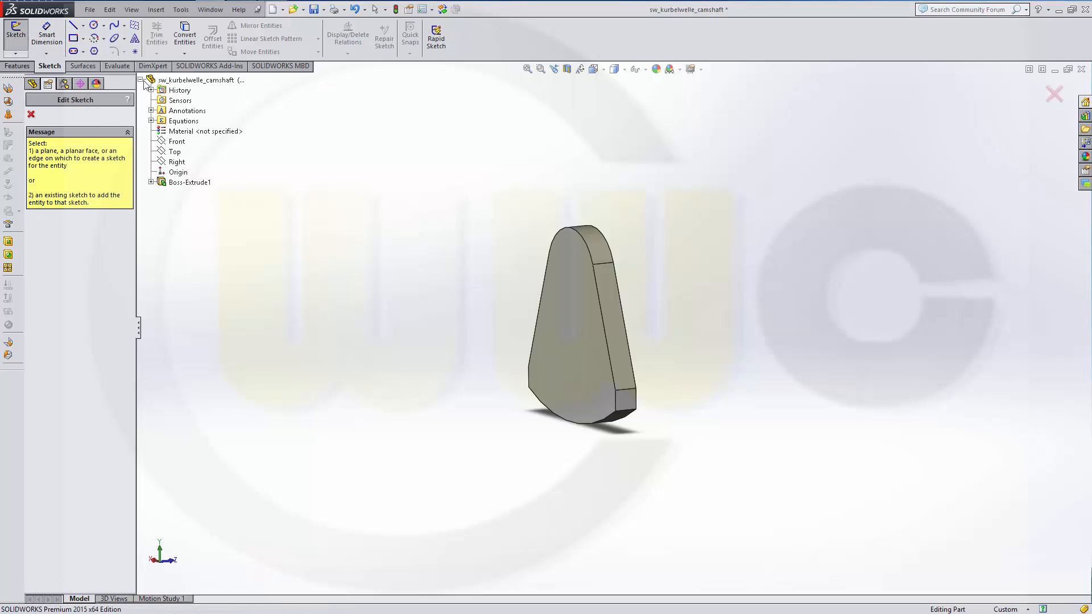
{"action": "left_click", "coordinate": [177, 162]}
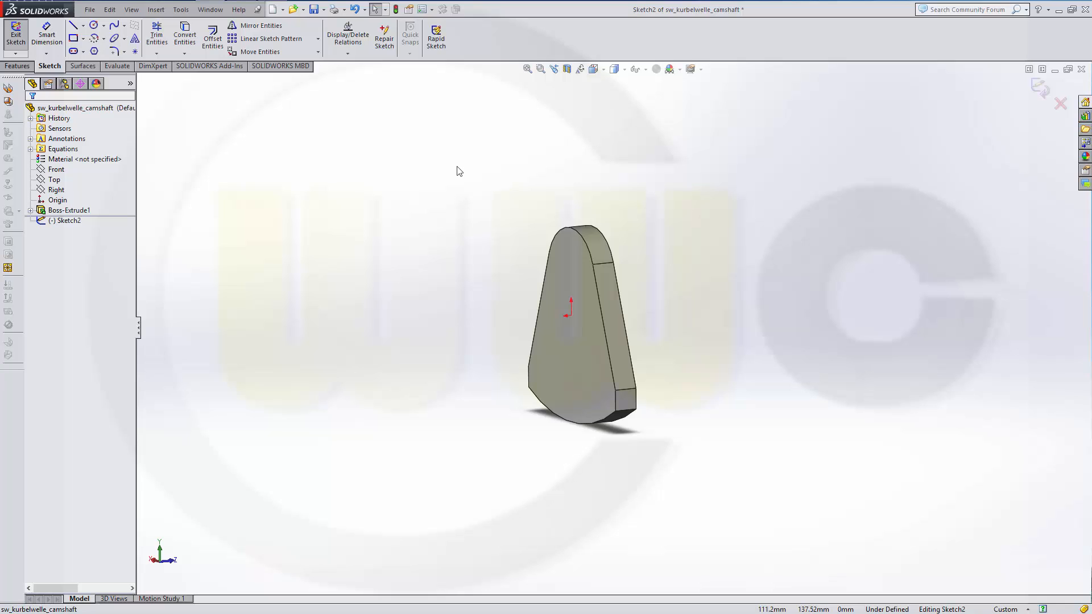
{"action": "left_click", "coordinate": [596, 69]}
{"action": "left_click", "coordinate": [652, 130]}
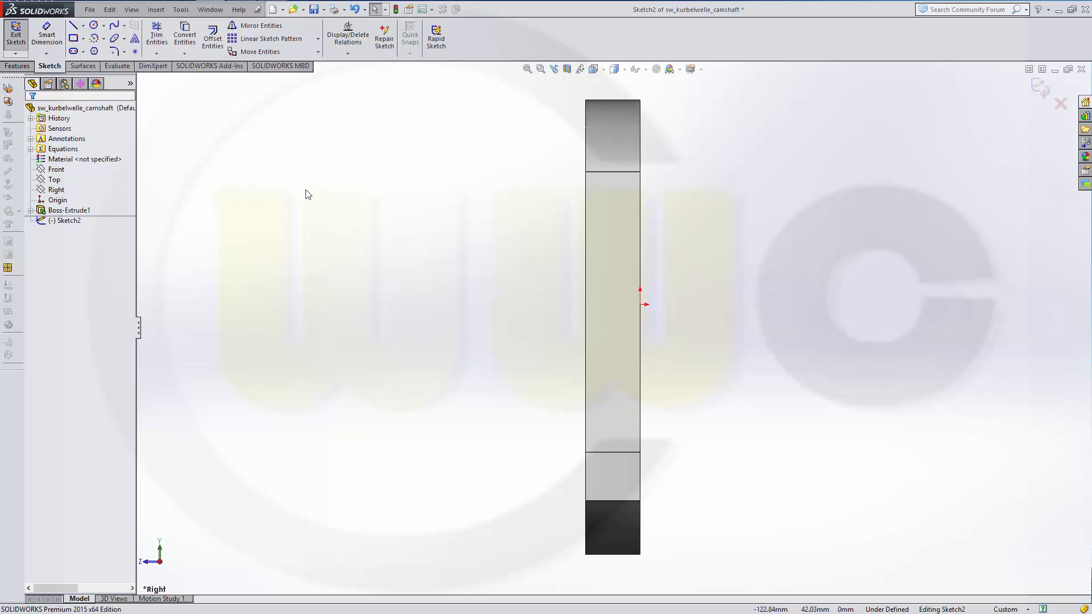
- Sketch a U-shaped line outline about 69 mm wide and 46 mm high beside the web, with its base level with the origin
{"action": "left_click", "coordinate": [74, 27]}
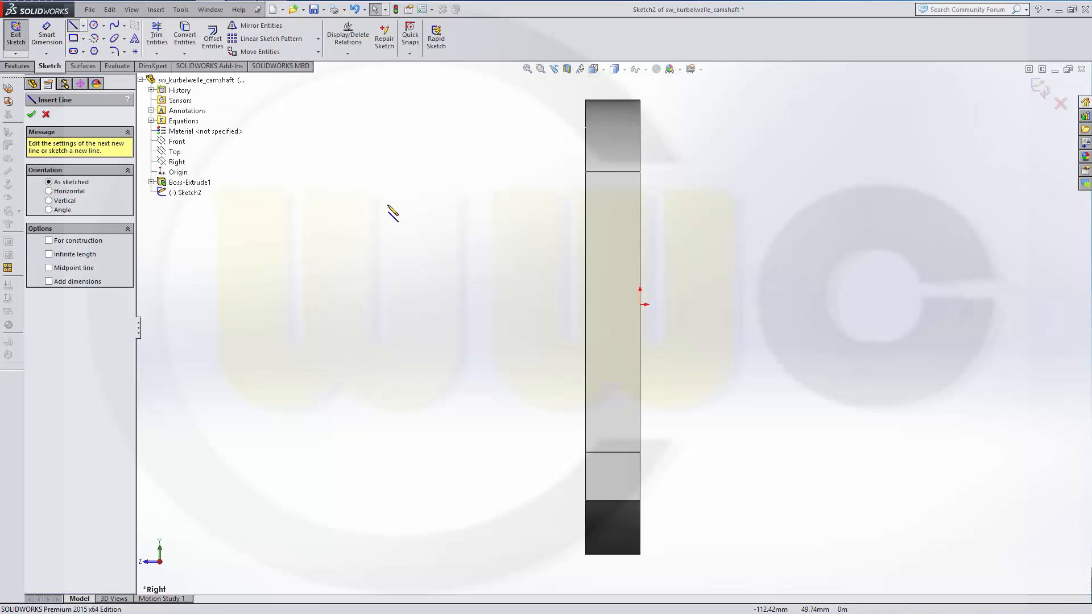
{"action": "left_click", "coordinate": [560, 305]}
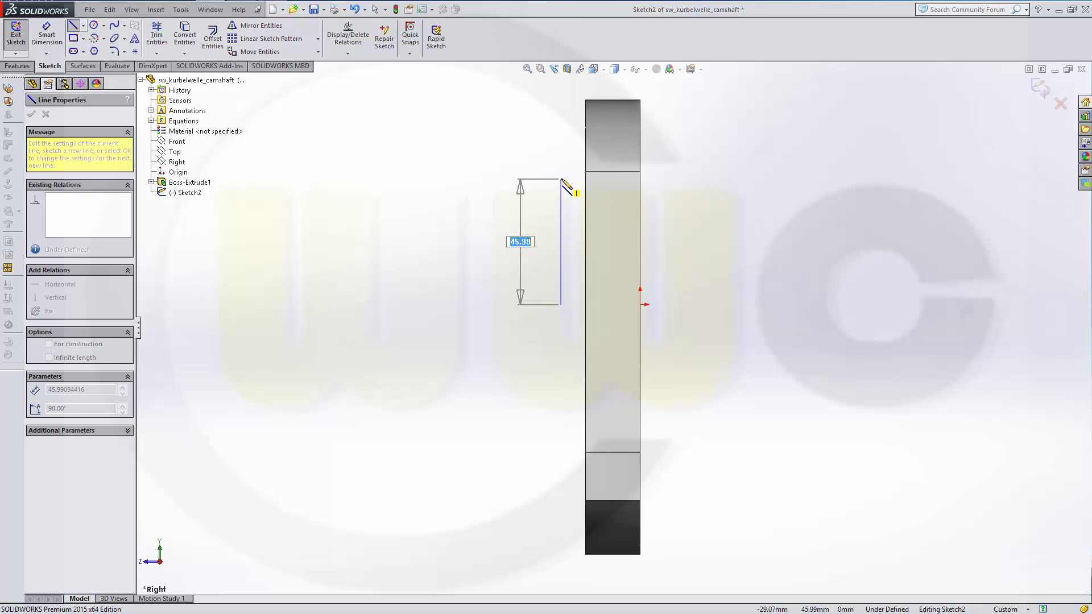
{"action": "left_click", "coordinate": [561, 179]}
{"action": "left_click", "coordinate": [519, 178]}
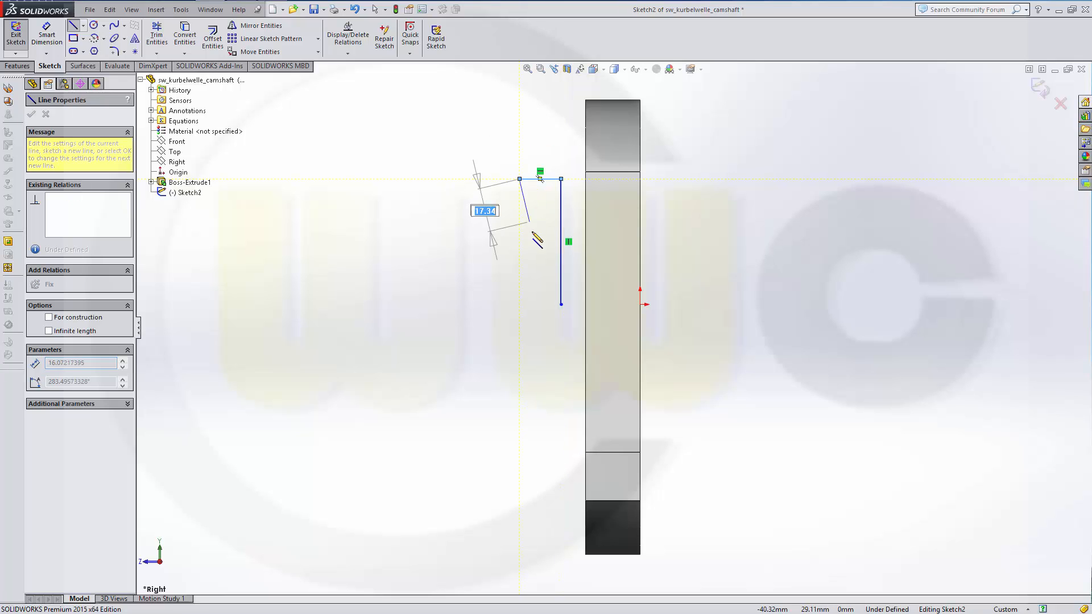
{"action": "left_click", "coordinate": [519, 264]}
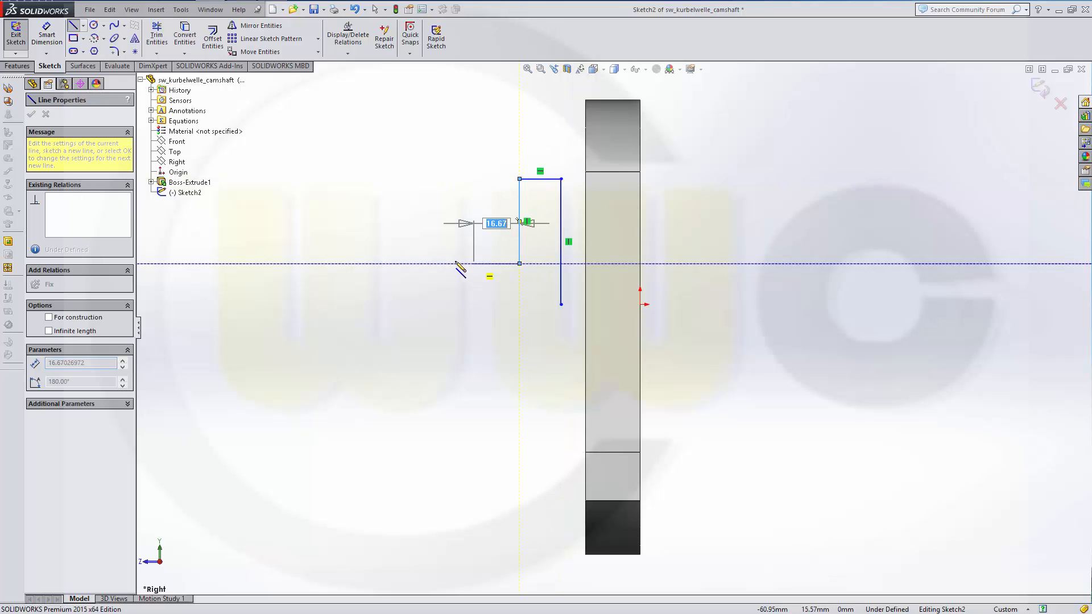
{"action": "left_click", "coordinate": [417, 263]}
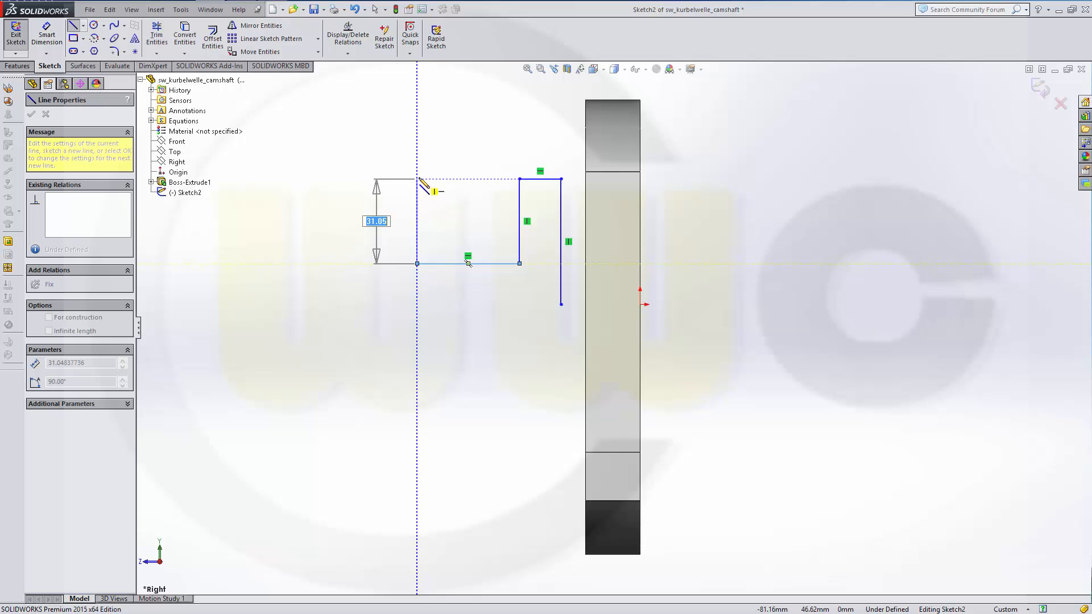
{"action": "left_click", "coordinate": [417, 178]}
{"action": "left_click", "coordinate": [374, 179]}
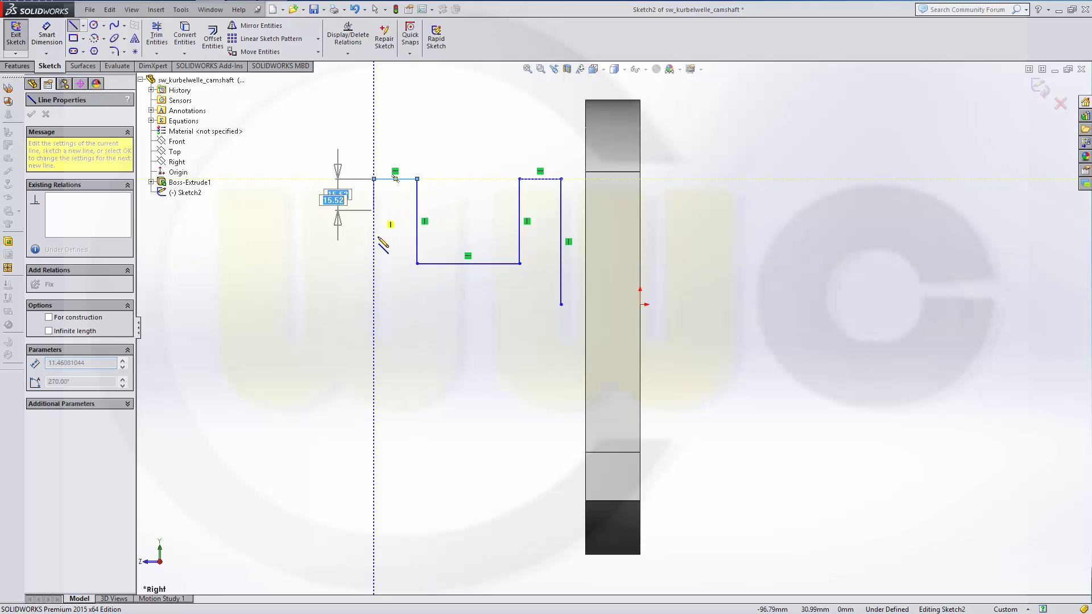
{"action": "left_click", "coordinate": [375, 305]}
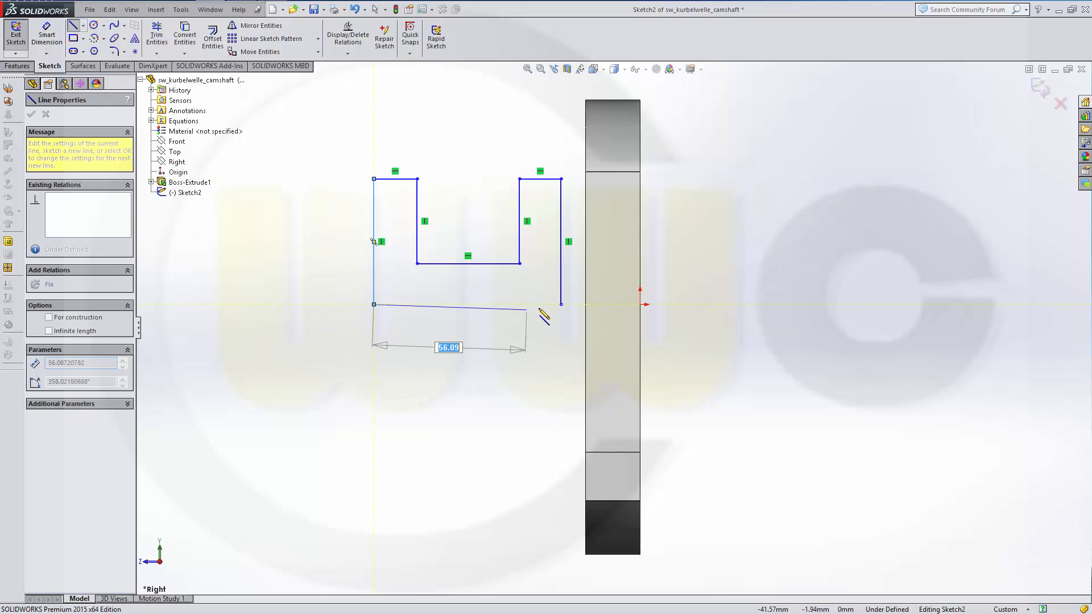
{"action": "left_click", "coordinate": [566, 307]}
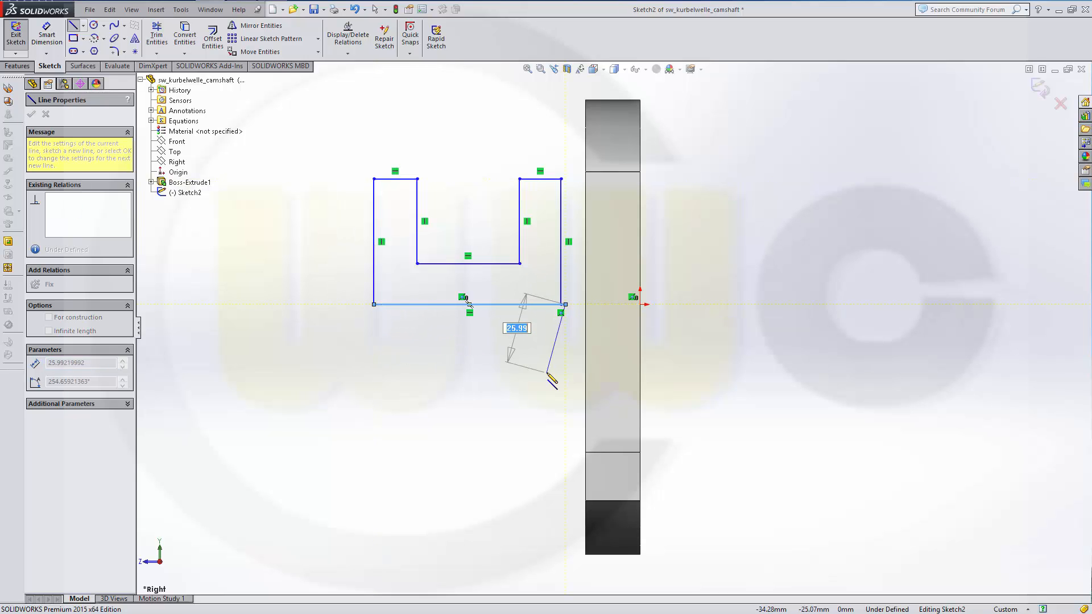
{"action": "key", "text": "Escape"}
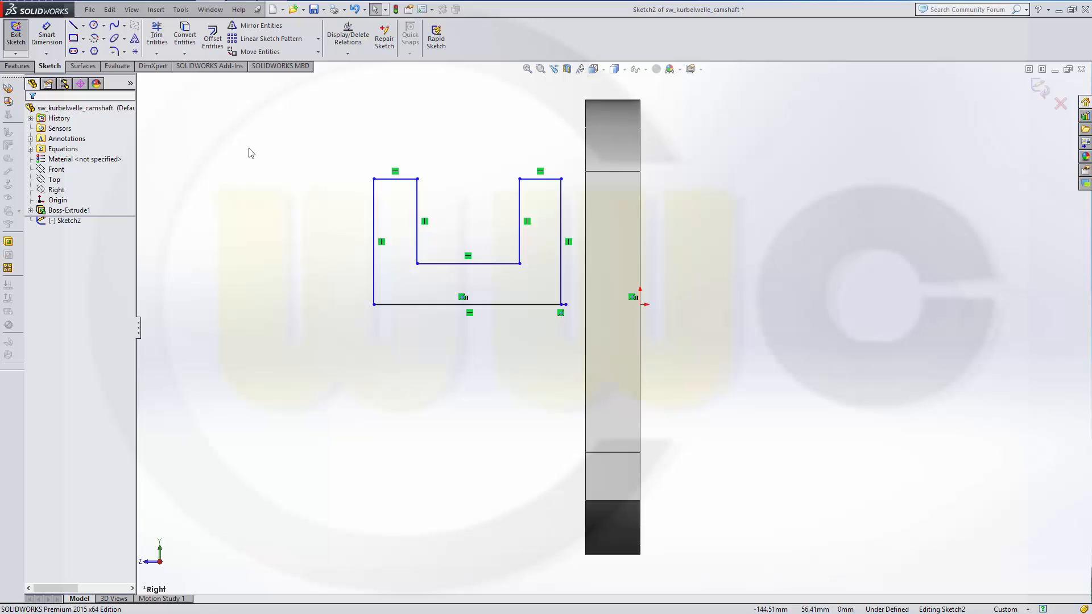
- Dimension the overall width between the U outline's outer vertical lines and link it to the global variable body_B_width
{"action": "left_click", "coordinate": [45, 36]}
{"action": "left_click", "coordinate": [375, 278]}
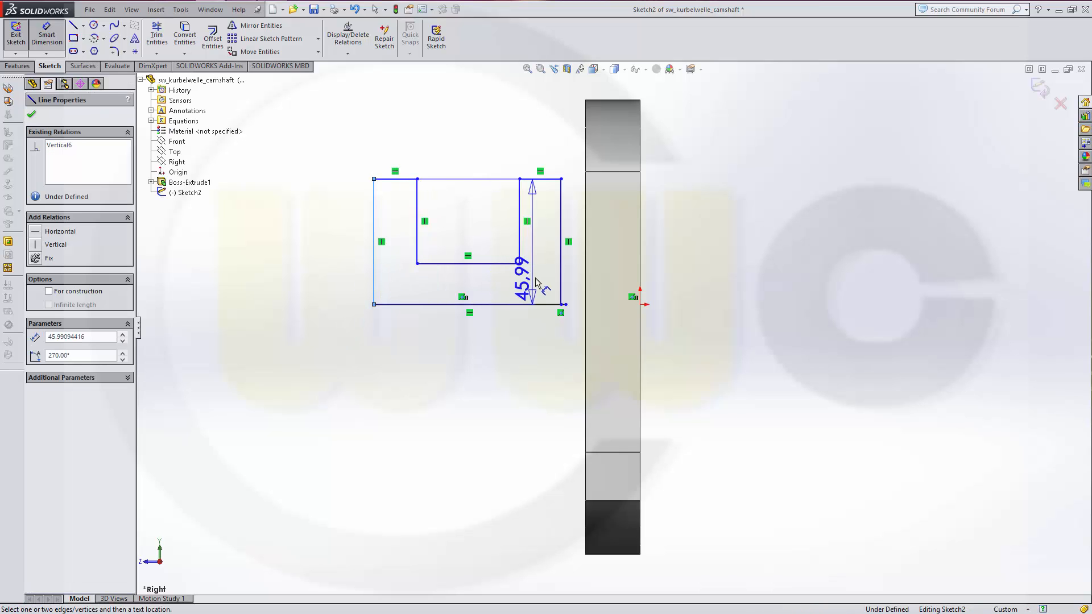
{"action": "left_click", "coordinate": [561, 273]}
{"action": "left_click", "coordinate": [470, 364]}
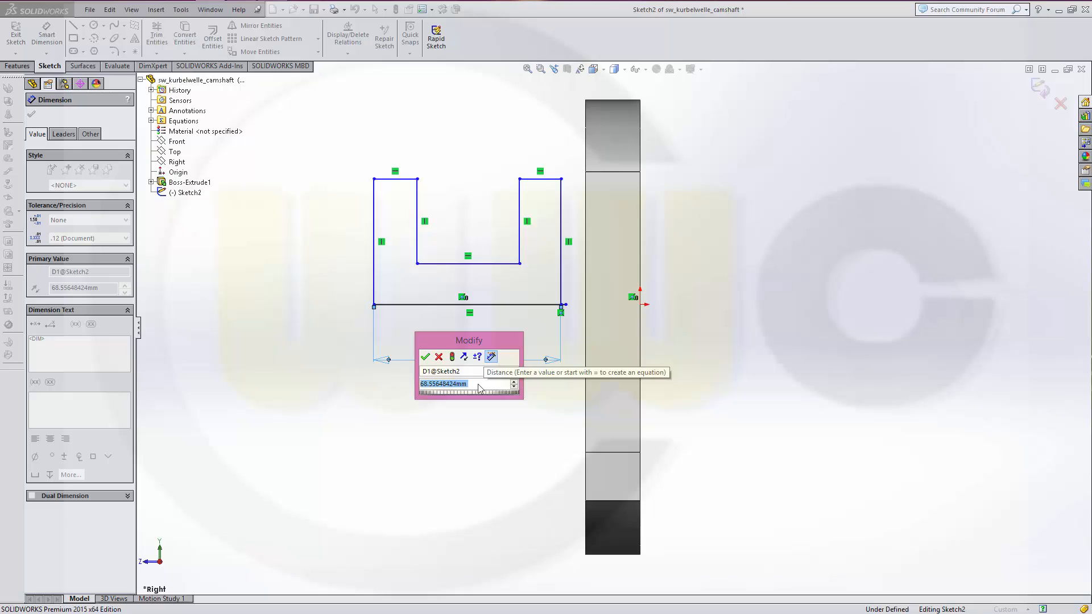
{"action": "type", "text": "="}
{"action": "mouse_move", "coordinate": [470, 399]}
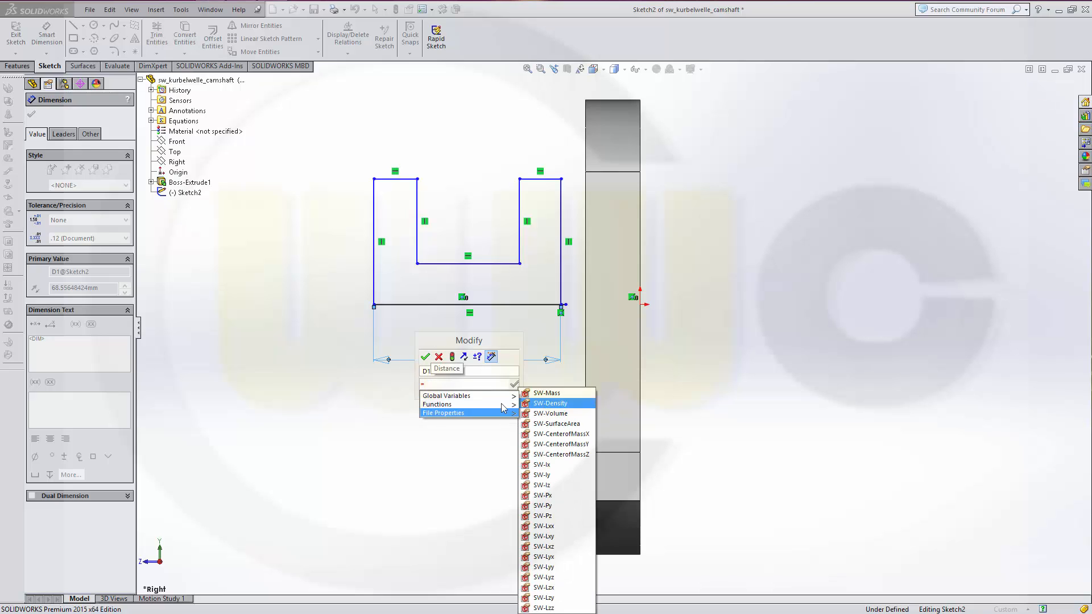
{"action": "left_click", "coordinate": [568, 410]}
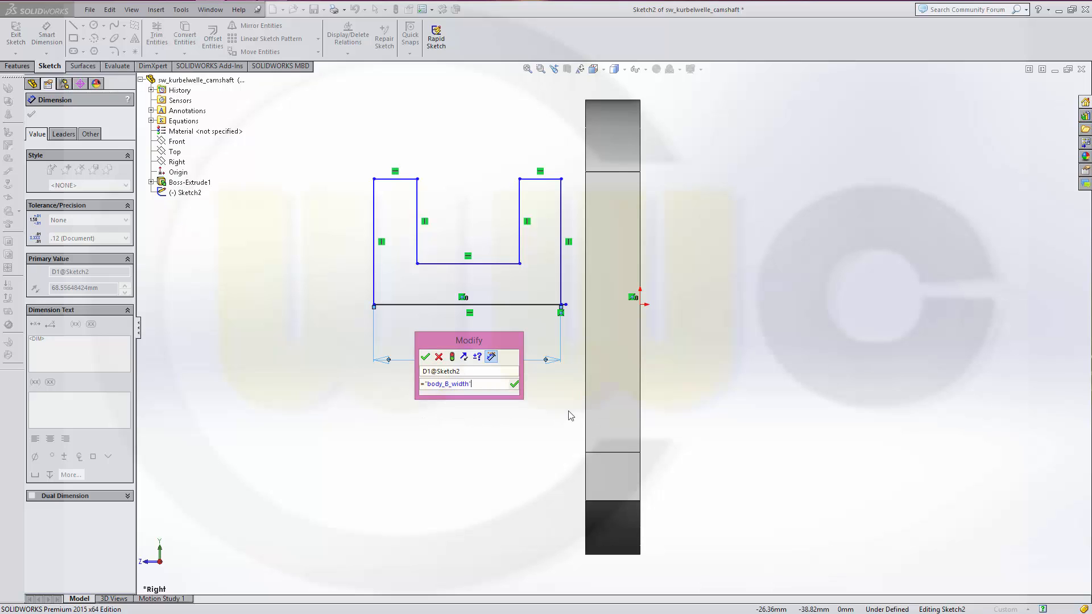
{"action": "left_click", "coordinate": [515, 384]}
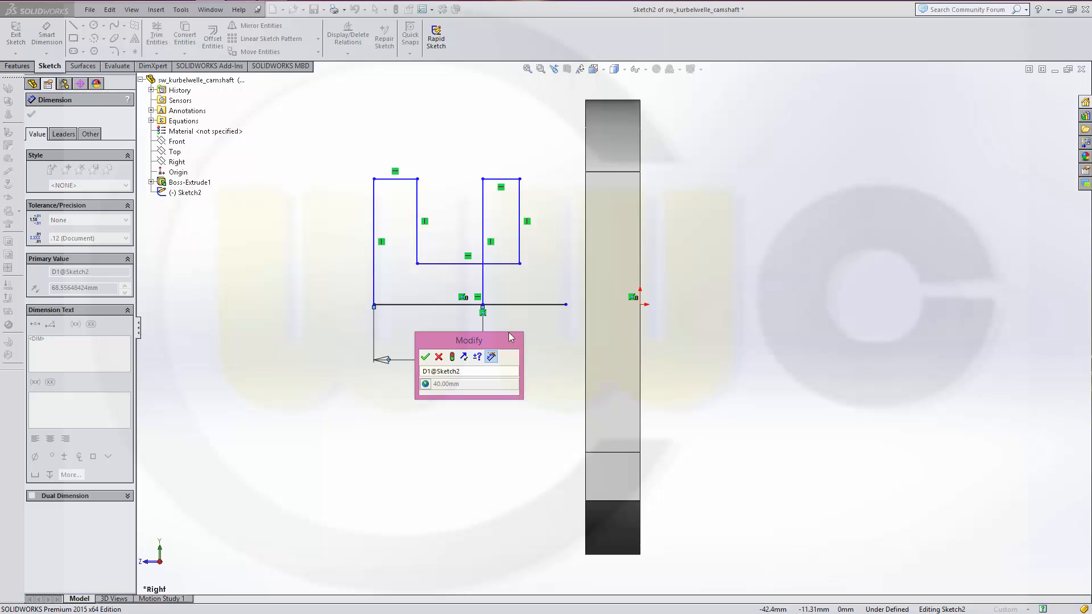
{"action": "left_click", "coordinate": [426, 357]}
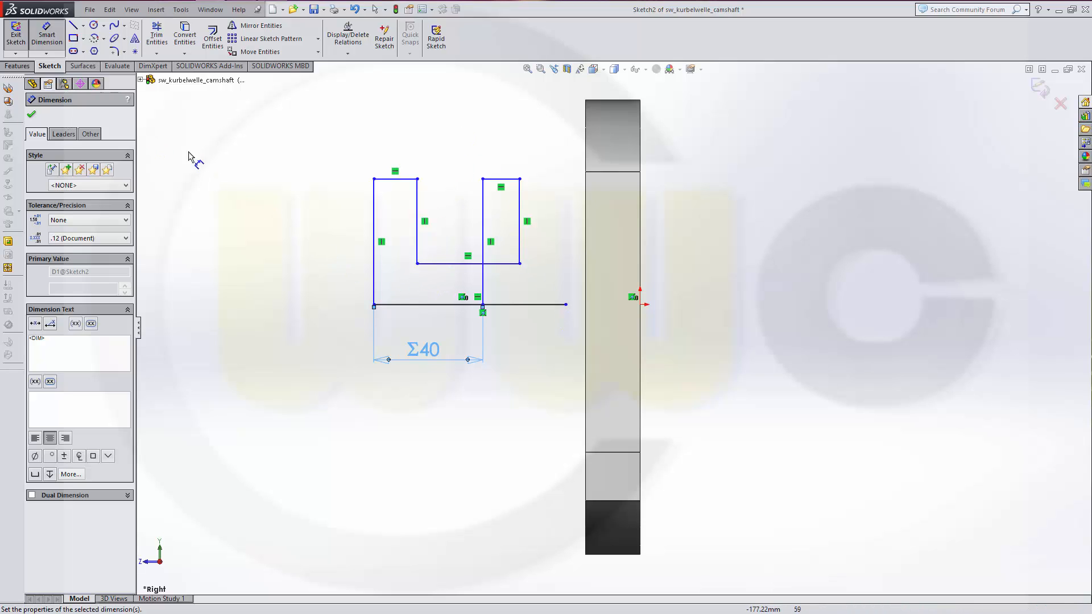
- Dimension the width of the U outline's leg farther from the web as 5 mm
{"action": "left_click", "coordinate": [374, 203]}
{"action": "left_click", "coordinate": [417, 195]}
{"action": "left_click", "coordinate": [396, 139]}
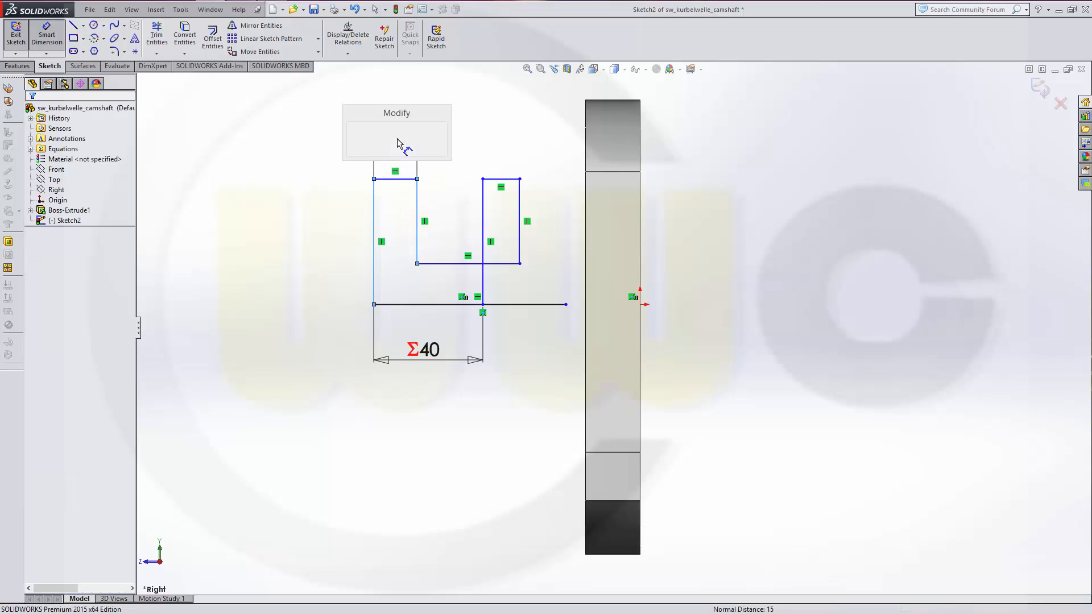
{"action": "type", "text": "5"}
{"action": "key", "text": "Return"}
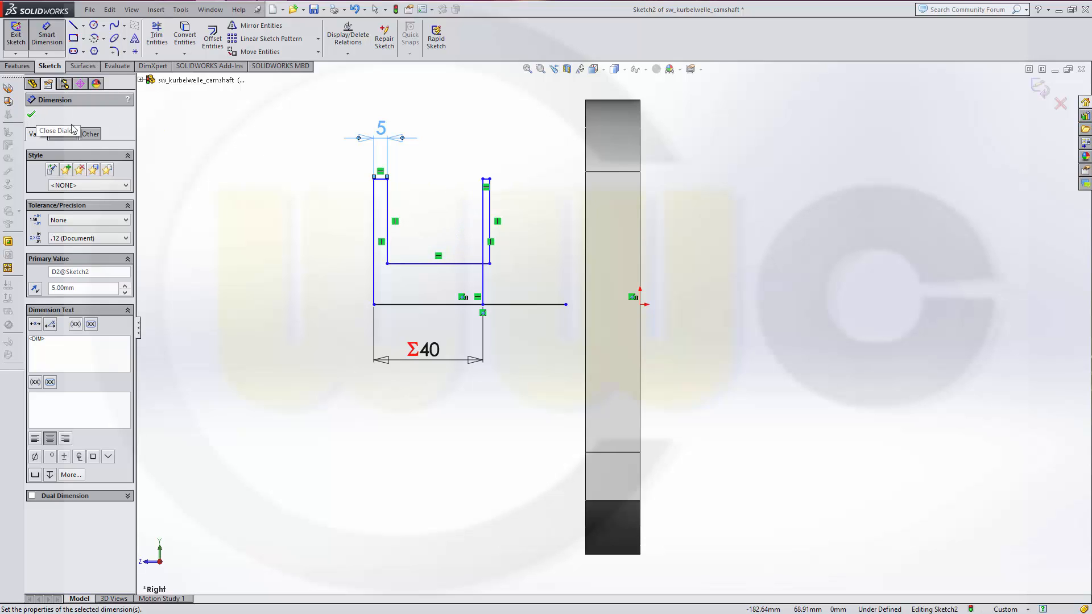
{"action": "left_click", "coordinate": [33, 116]}
- Move the inner vertical line nearer the web back inside the outline and dimension that leg's width as 5 mm
{"action": "left_click_drag", "start_coordinate": [492, 232], "coordinate": [469, 232]}
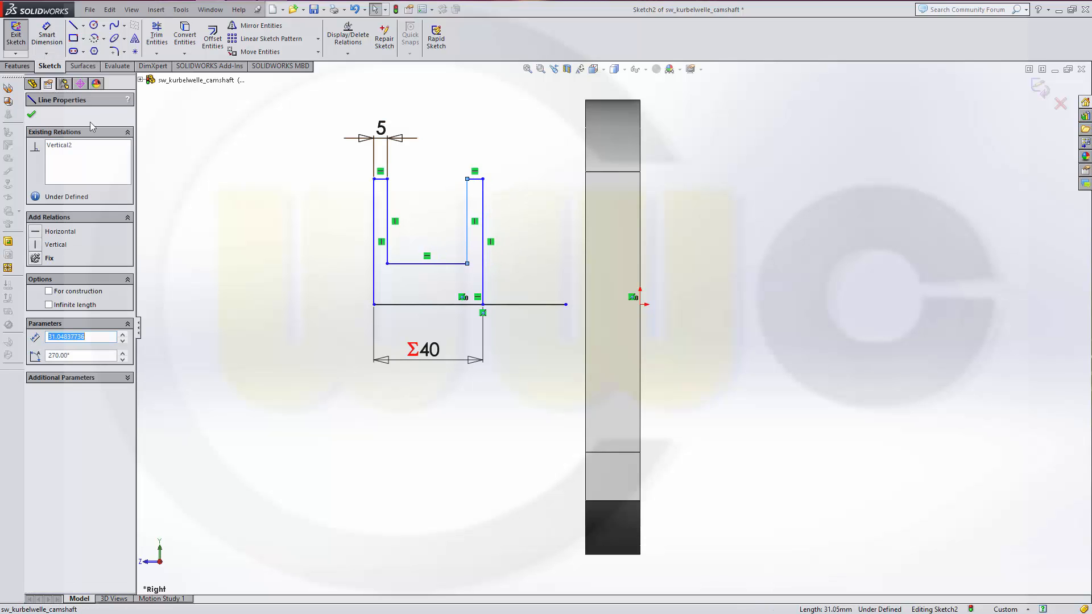
{"action": "left_click", "coordinate": [47, 36]}
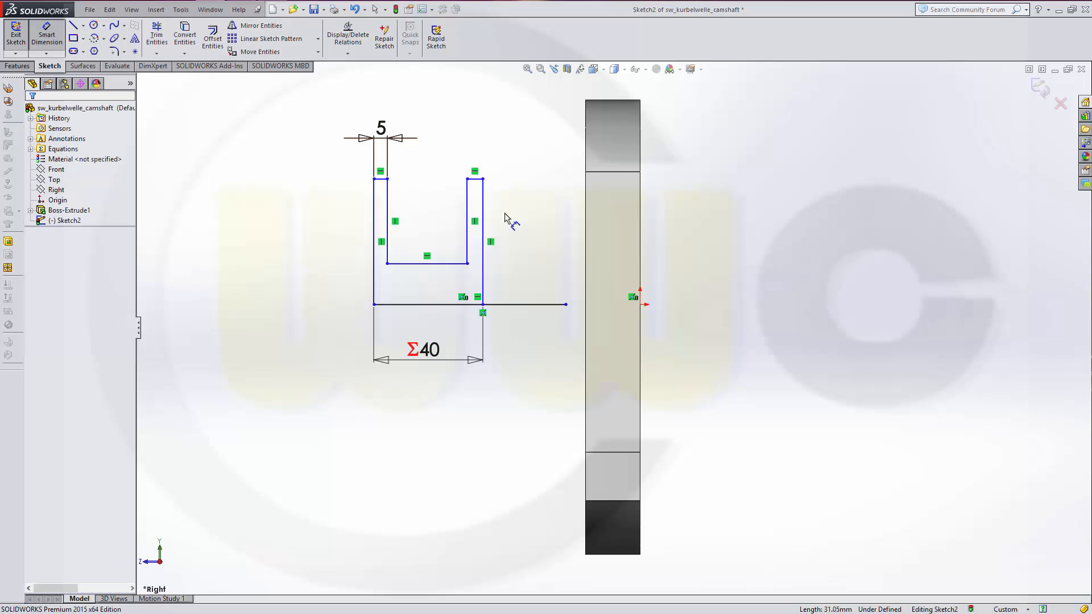
{"action": "left_click", "coordinate": [468, 210]}
{"action": "left_click", "coordinate": [483, 196]}
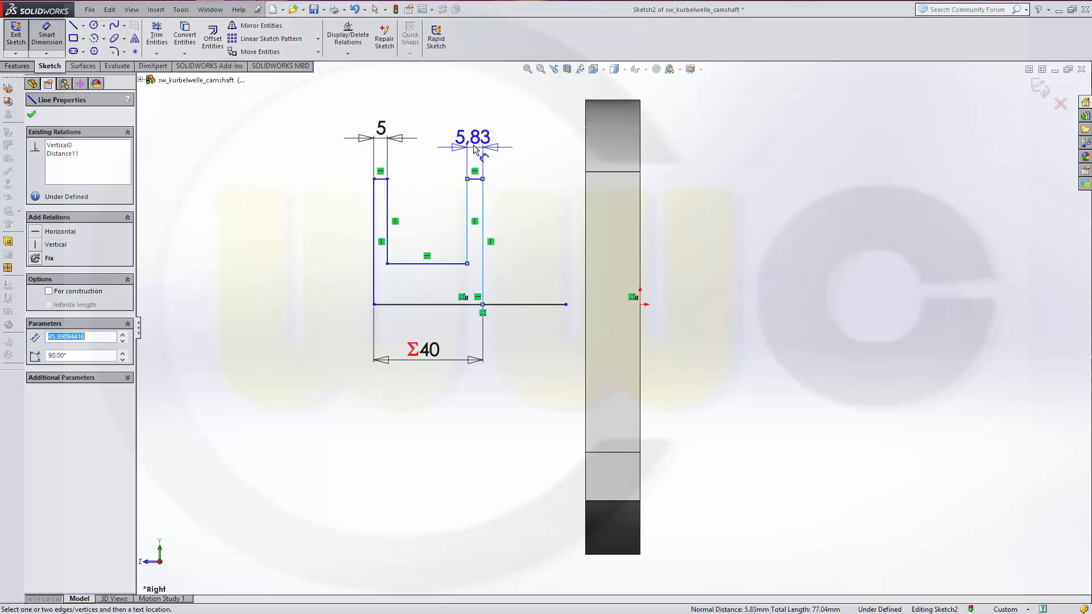
{"action": "left_click", "coordinate": [481, 151]}
{"action": "type", "text": "5"}
{"action": "key", "text": "Return"}
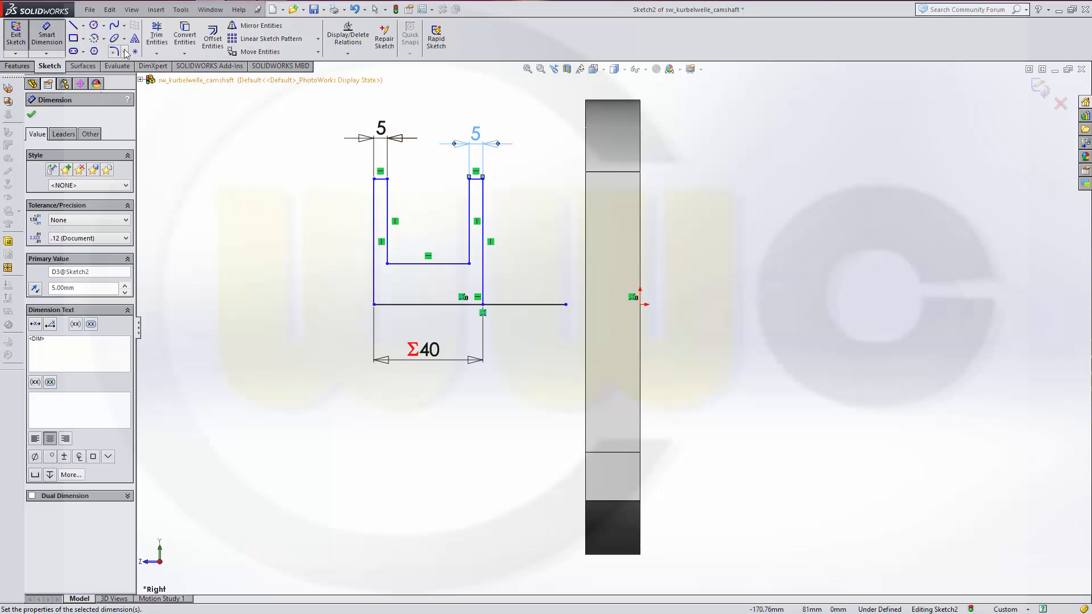
- Trim the part of the base line that overhangs the U outline towards the web
{"action": "left_click", "coordinate": [156, 35]}
{"action": "left_click", "coordinate": [525, 304]}
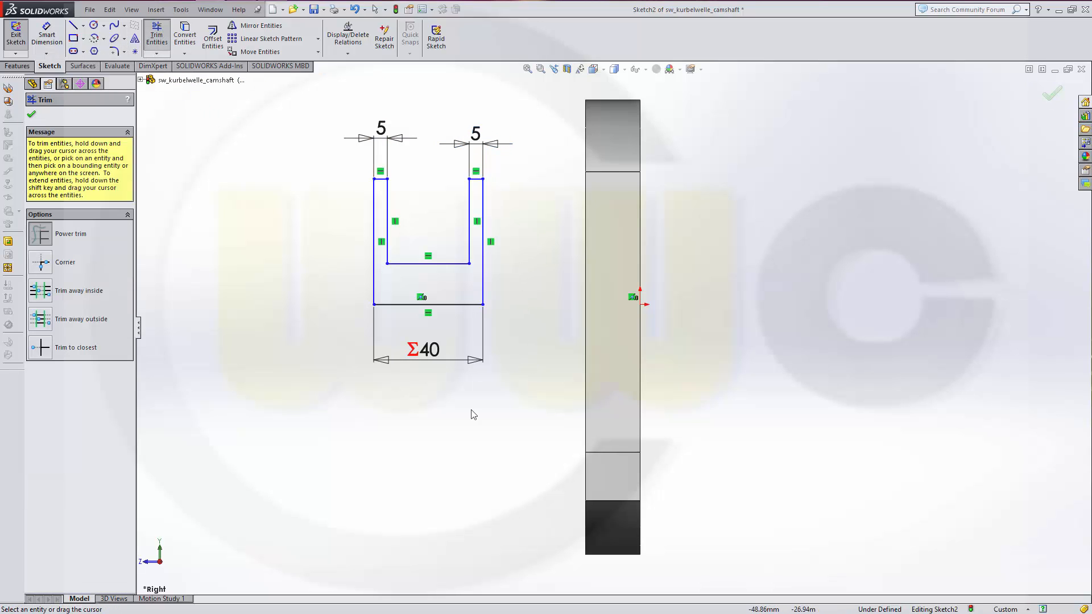
- Dimension the overall height of the U outline from the base line to the top of the leg nearer the web as 42 mm
{"action": "left_click", "coordinate": [47, 35]}
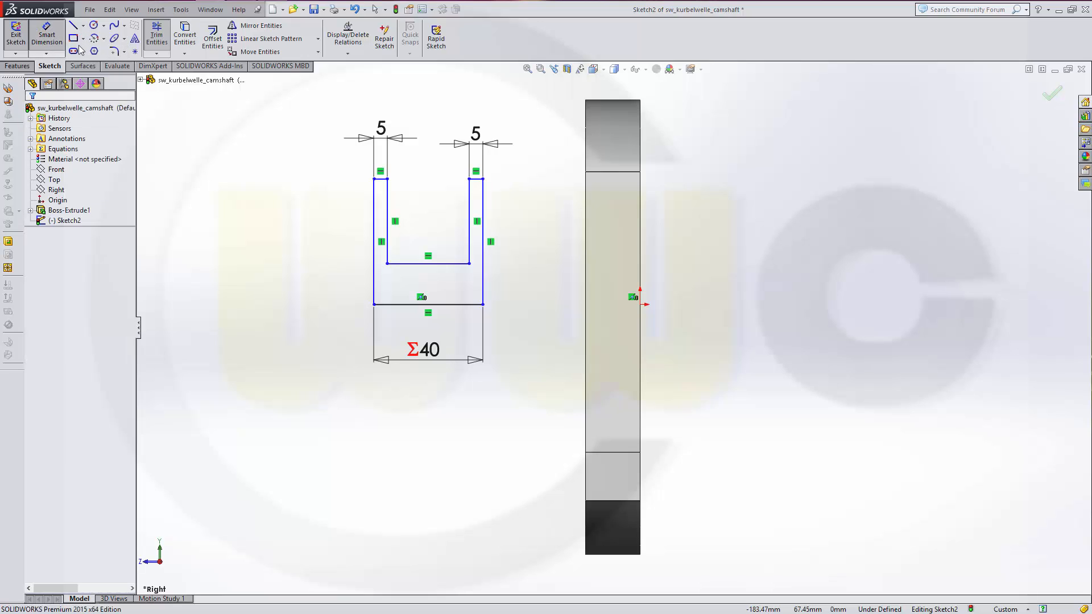
{"action": "left_click", "coordinate": [478, 179]}
{"action": "left_click", "coordinate": [473, 305]}
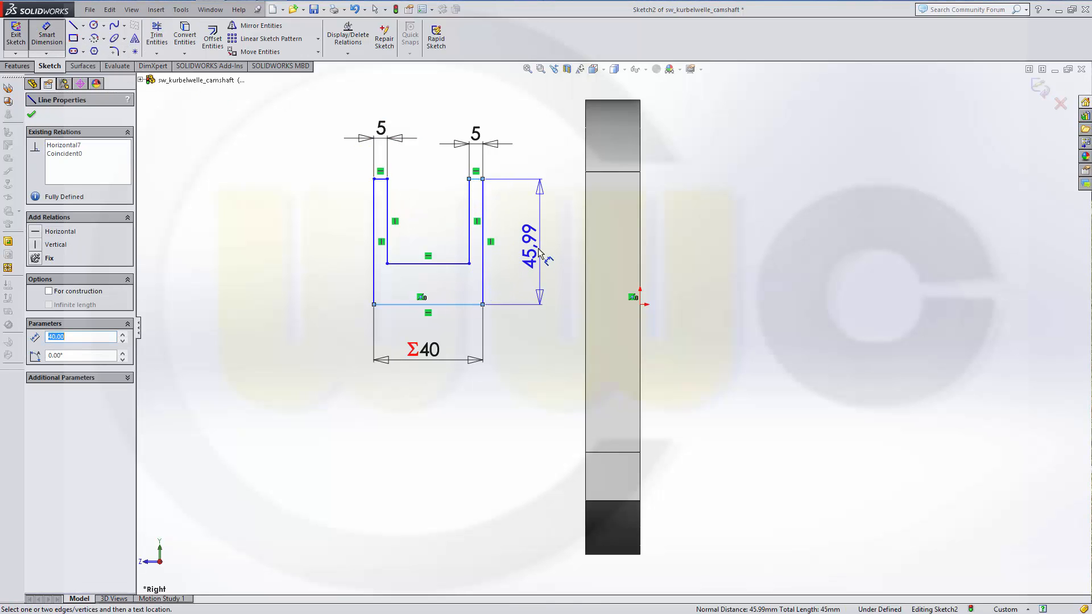
{"action": "left_click", "coordinate": [537, 253]}
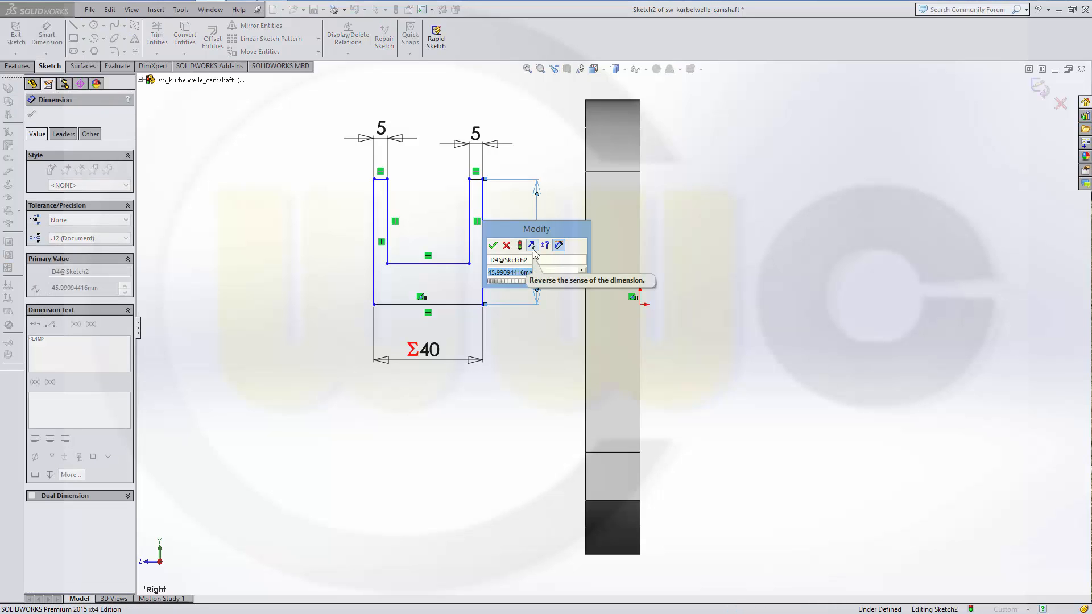
{"action": "left_click", "coordinate": [533, 249]}
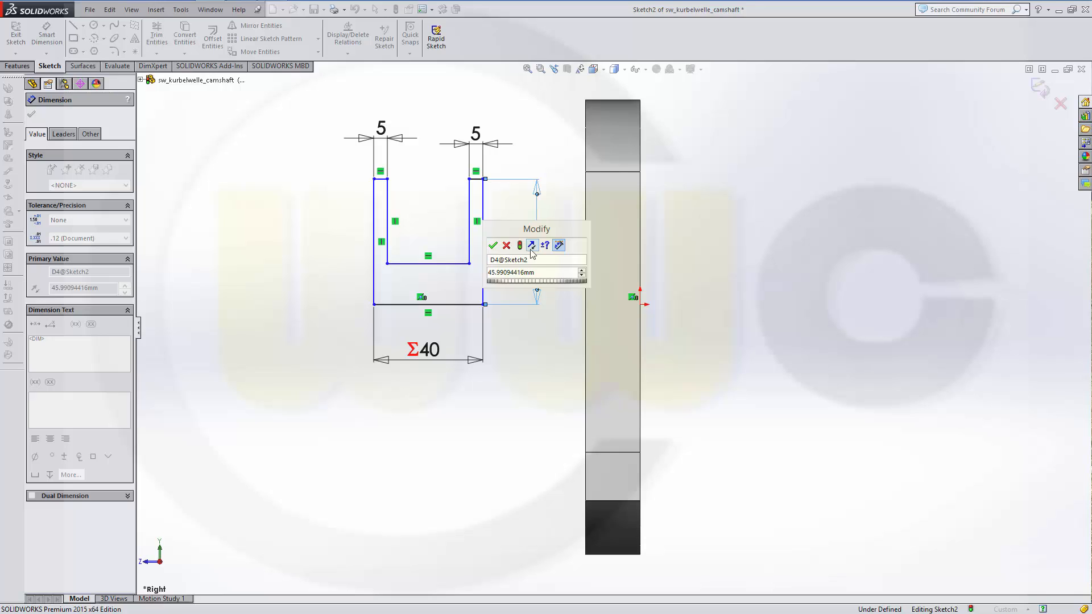
{"action": "left_click_drag", "start_coordinate": [559, 274], "coordinate": [472, 274]}
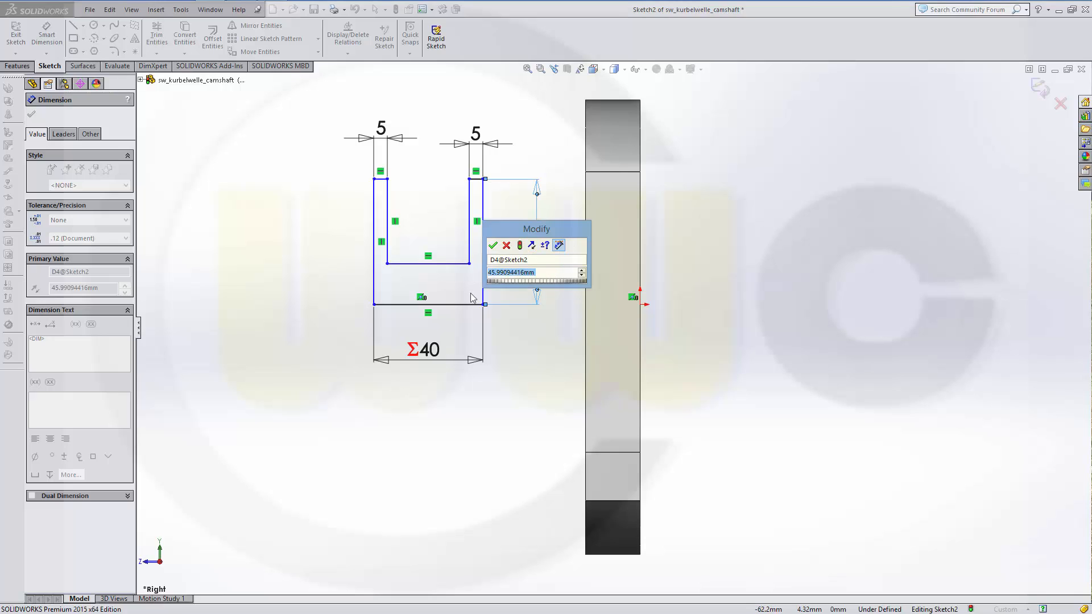
{"action": "type", "text": "42"}
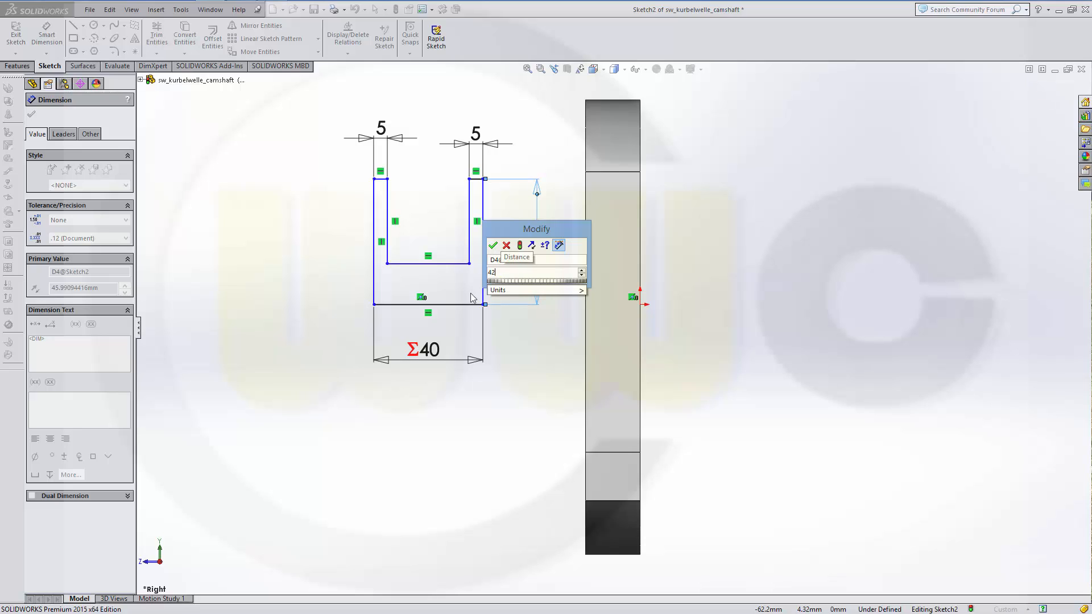
{"action": "key", "text": "Return"}
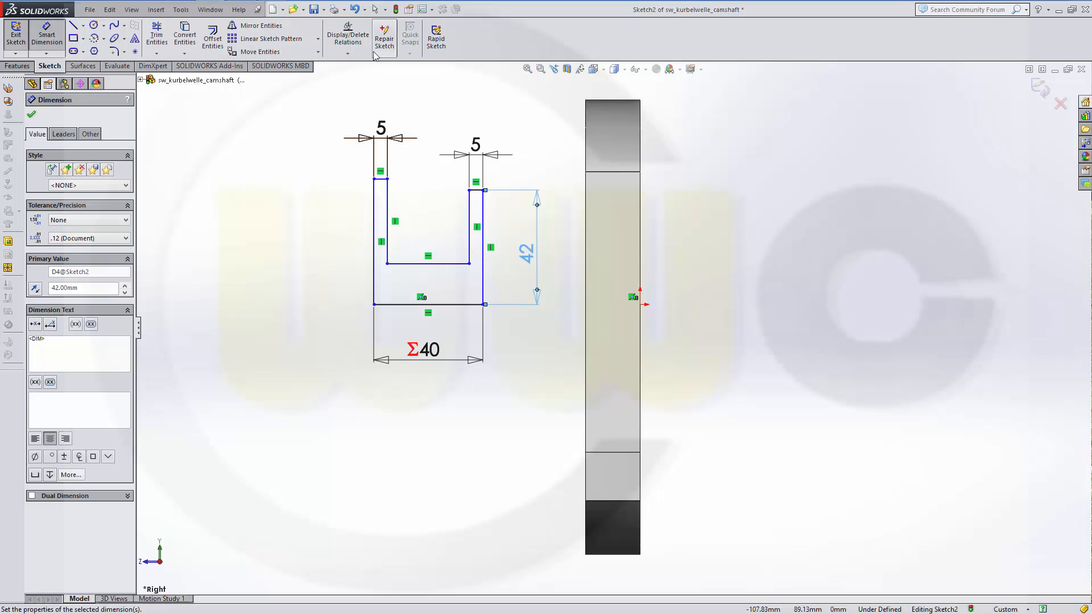
- Add a collinear relation between the top lines of the U outline's two legs
{"action": "left_click", "coordinate": [349, 53]}
{"action": "left_click", "coordinate": [357, 74]}
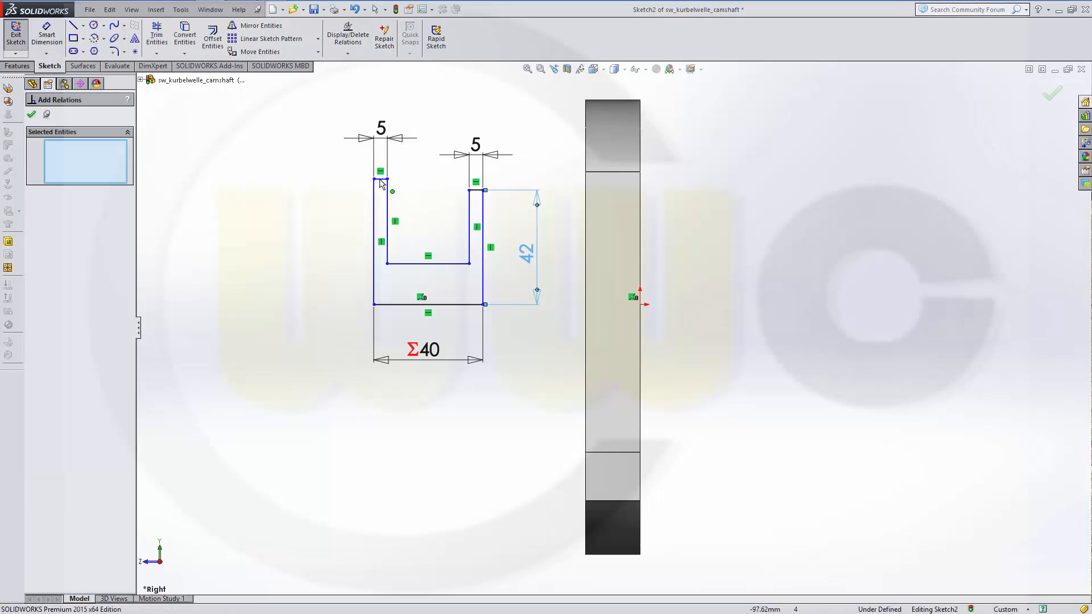
{"action": "left_click", "coordinate": [381, 180]}
{"action": "left_click", "coordinate": [477, 190]}
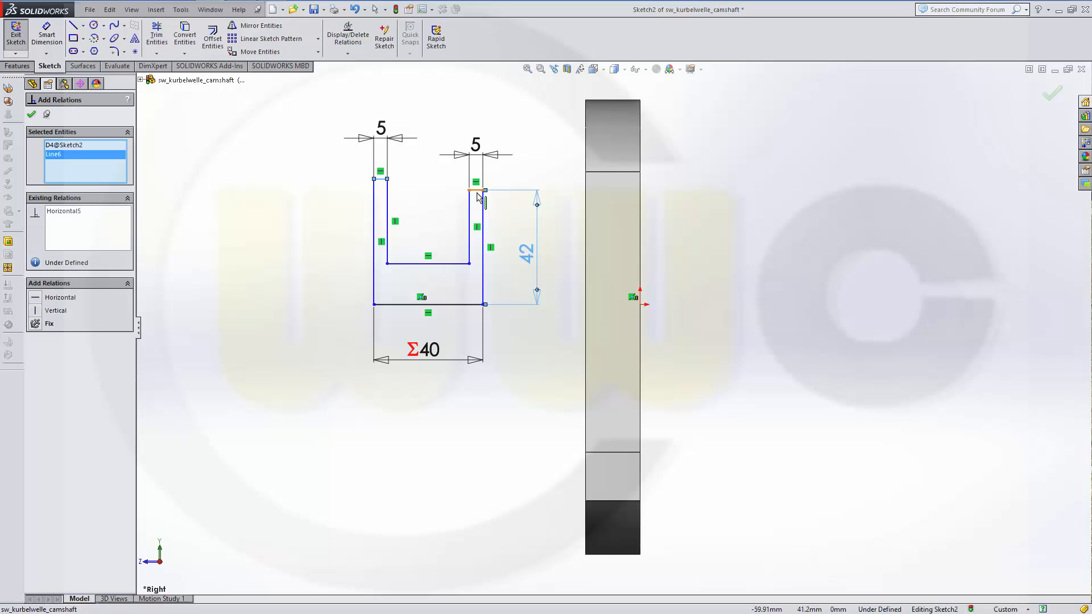
{"action": "left_click", "coordinate": [470, 200]}
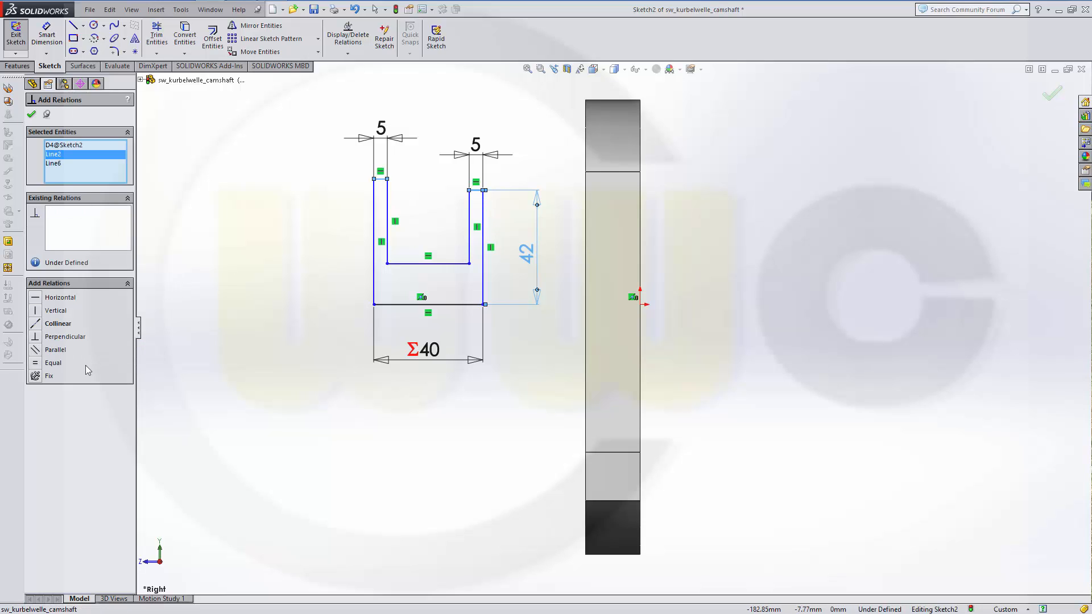
{"action": "left_click", "coordinate": [36, 326]}
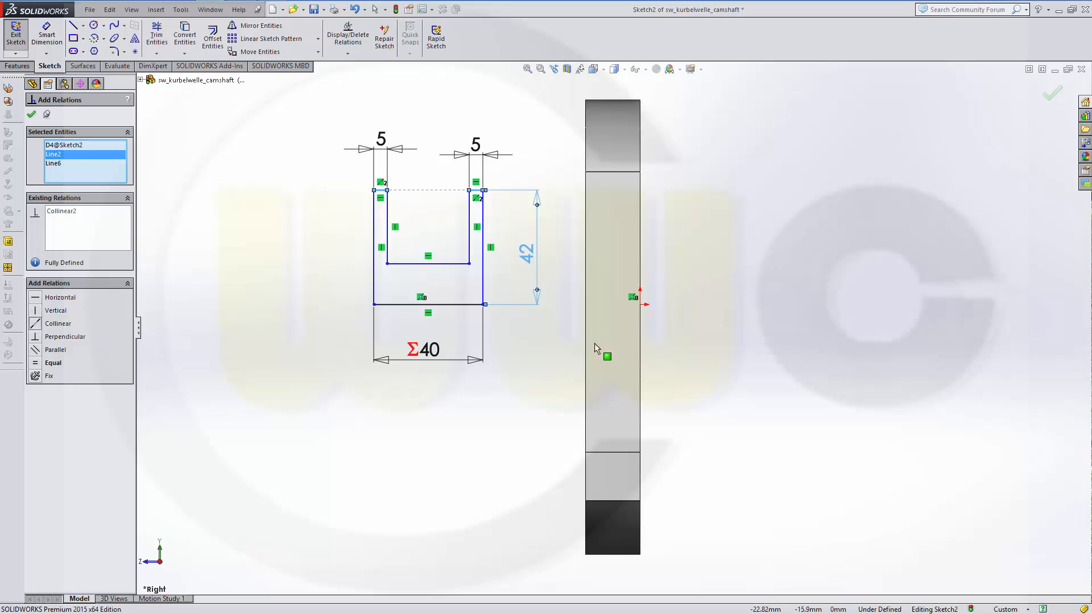
- Make the U outline's lower corner nearer the web coincident with the origin
{"action": "left_click", "coordinate": [640, 305]}
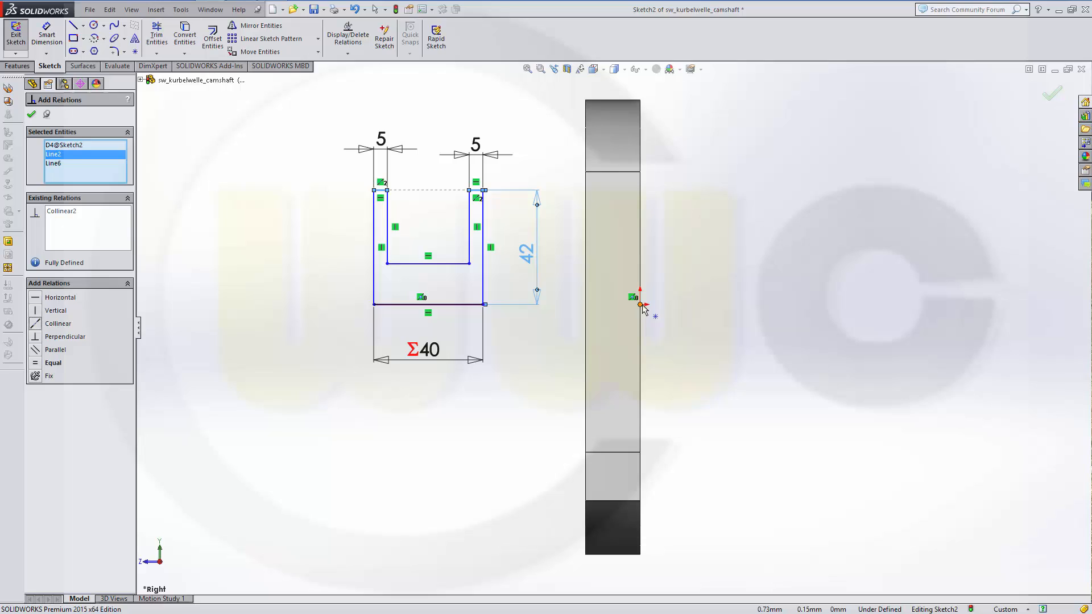
{"action": "left_click", "coordinate": [483, 305]}
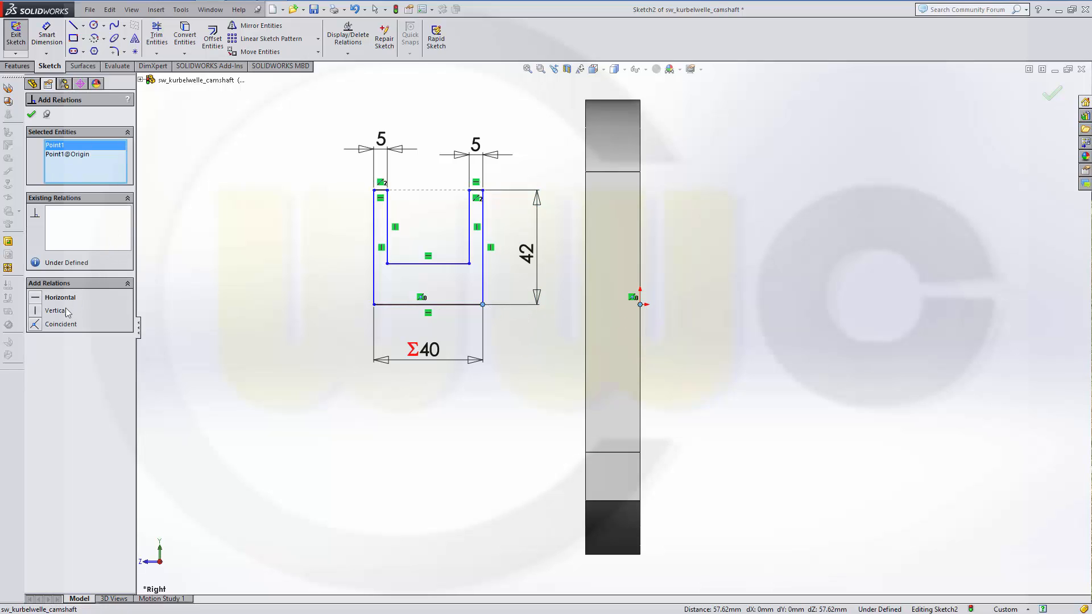
{"action": "left_click", "coordinate": [35, 324]}
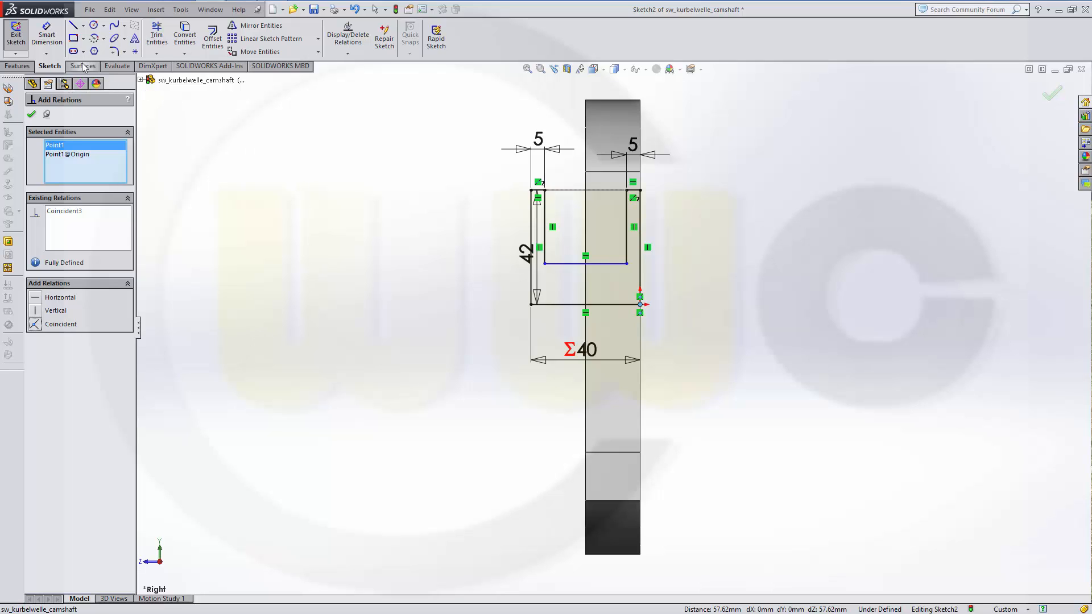
- Dimension the distance from the base line to the U outline's inner horizontal line as 38 mm and exit the sketch
{"action": "left_click", "coordinate": [46, 36]}
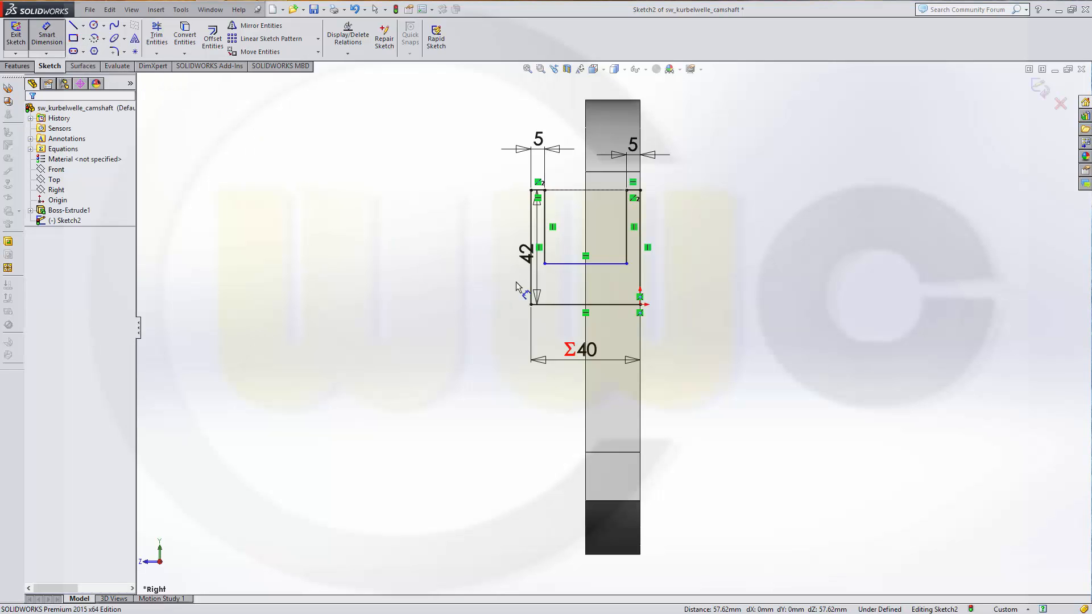
{"action": "left_click", "coordinate": [566, 263]}
{"action": "left_click", "coordinate": [566, 305]}
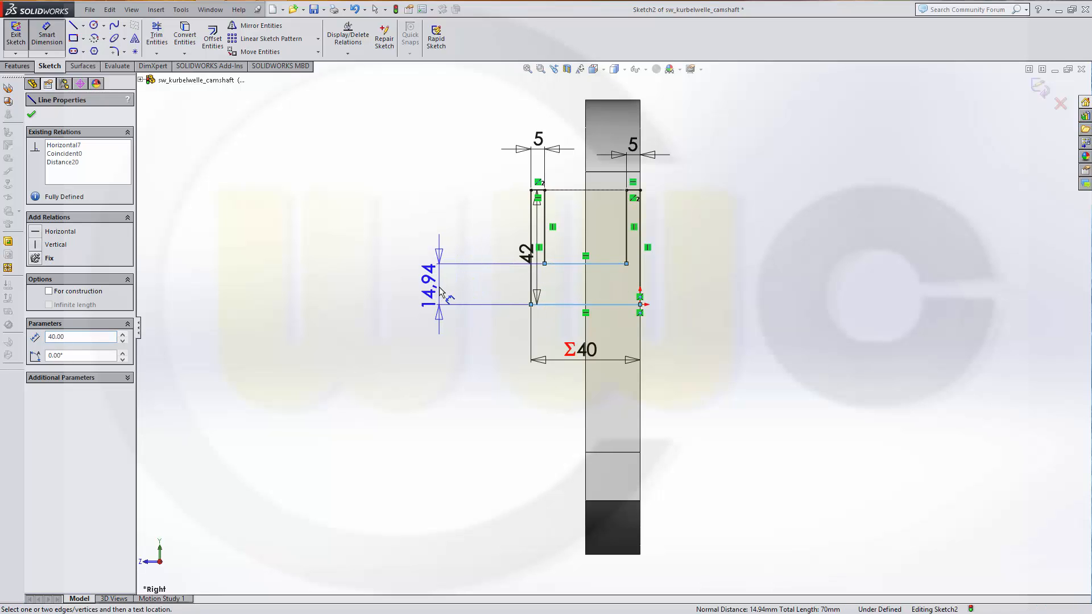
{"action": "left_click", "coordinate": [439, 285]}
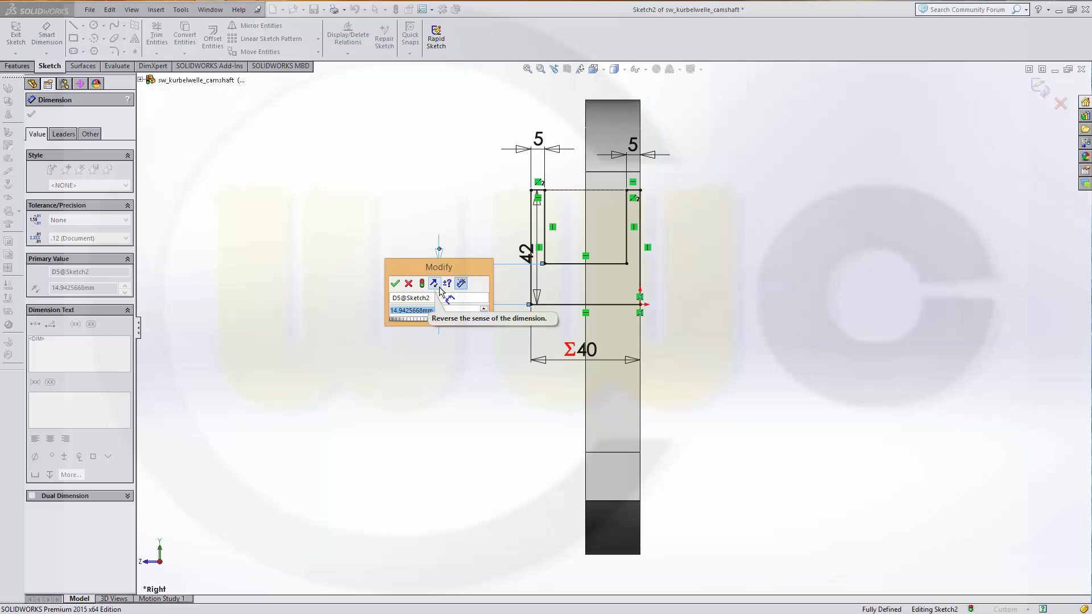
{"action": "type", "text": "38"}
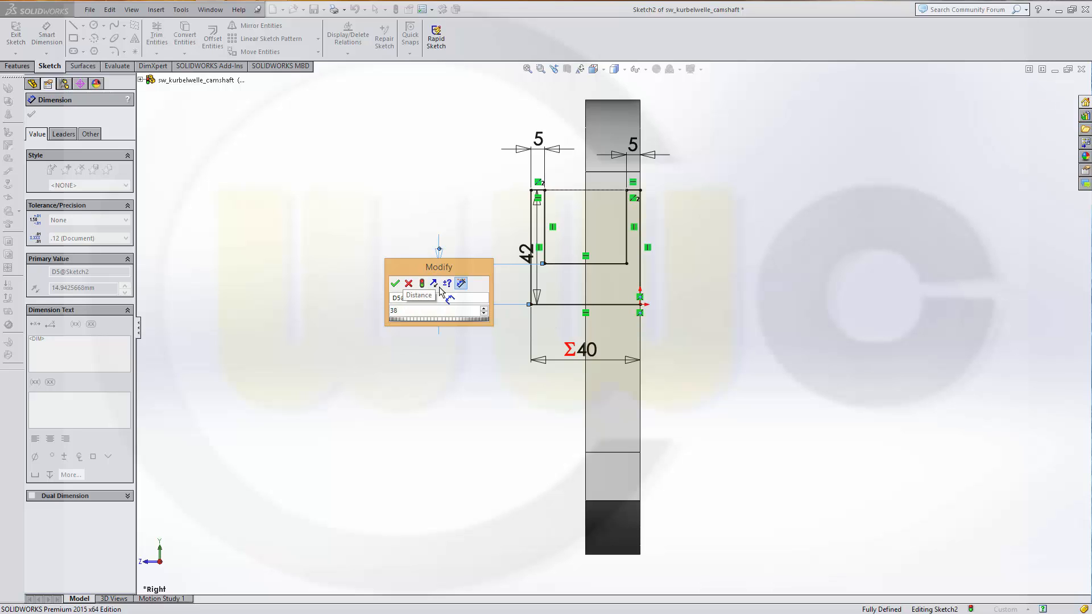
{"action": "key", "text": "Return"}
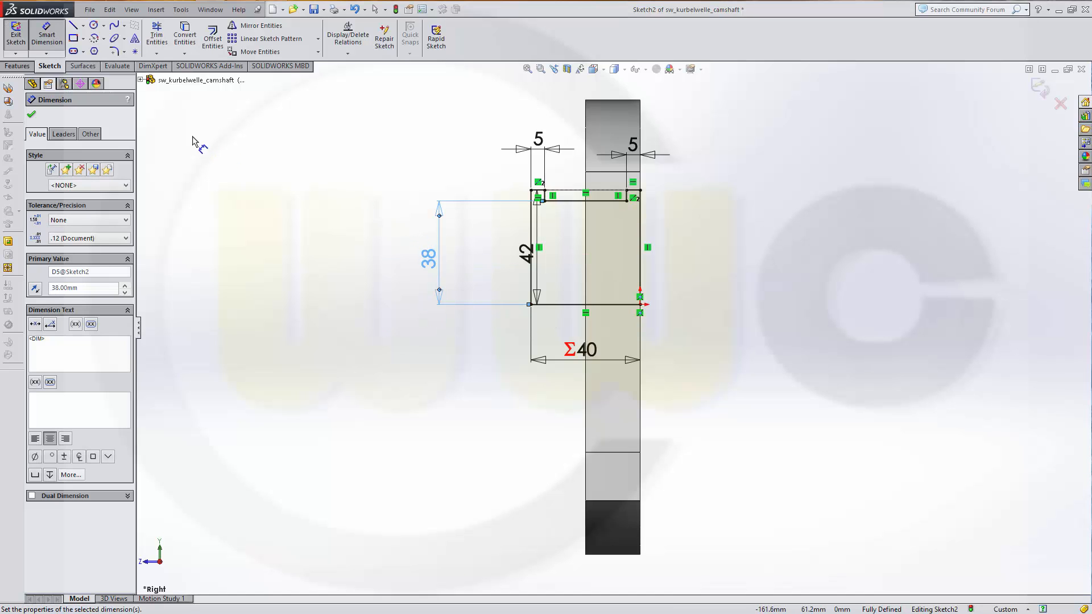
{"action": "left_click", "coordinate": [1040, 89]}
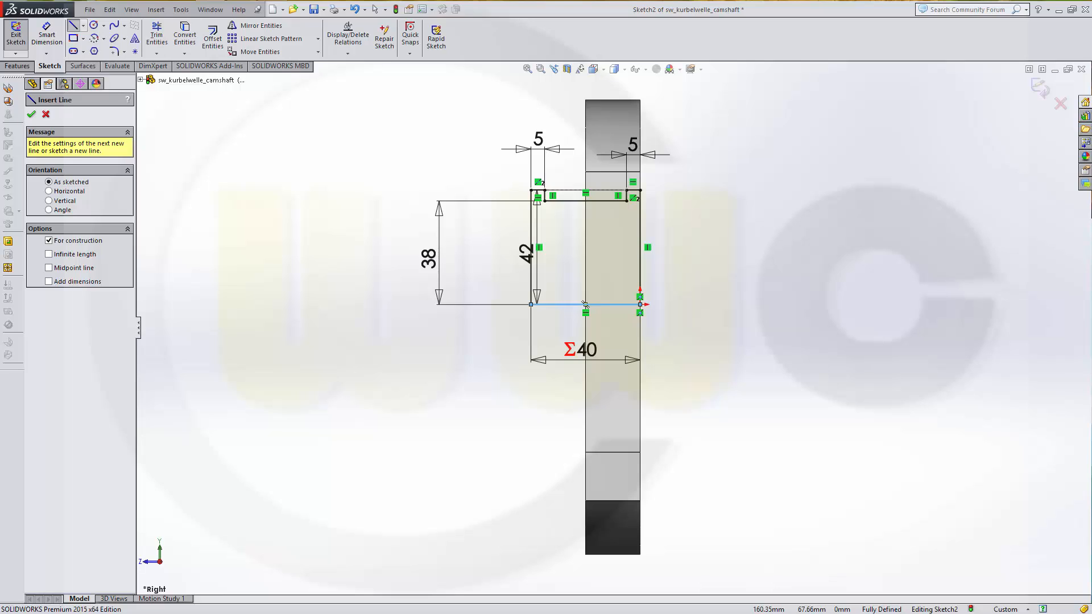
{"action": "key", "text": "Escape"}
{"action": "left_click", "coordinate": [1010, 273]}
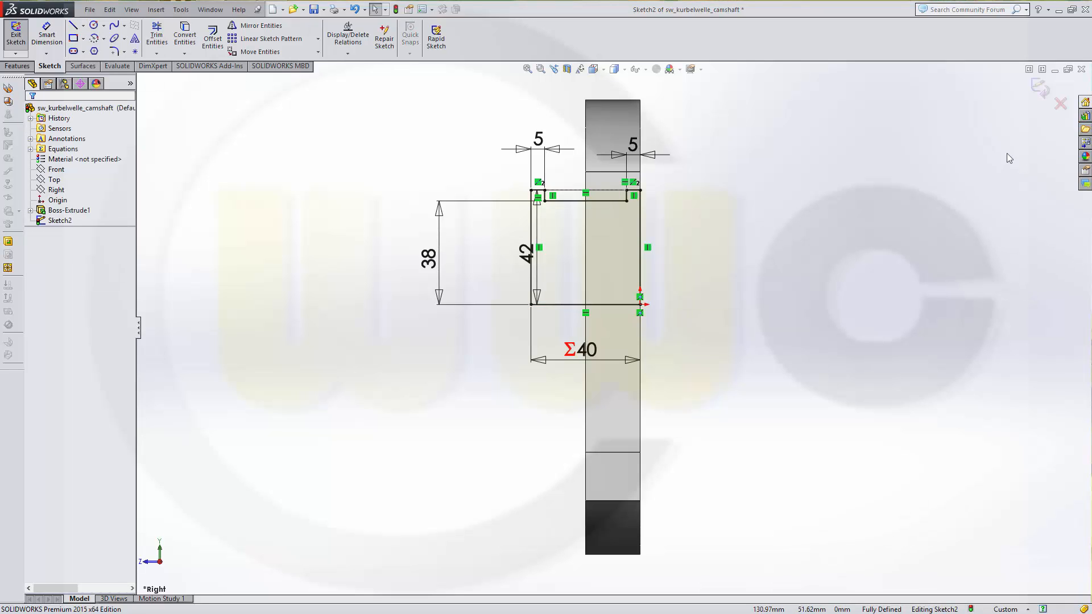
{"action": "left_click", "coordinate": [1038, 93]}
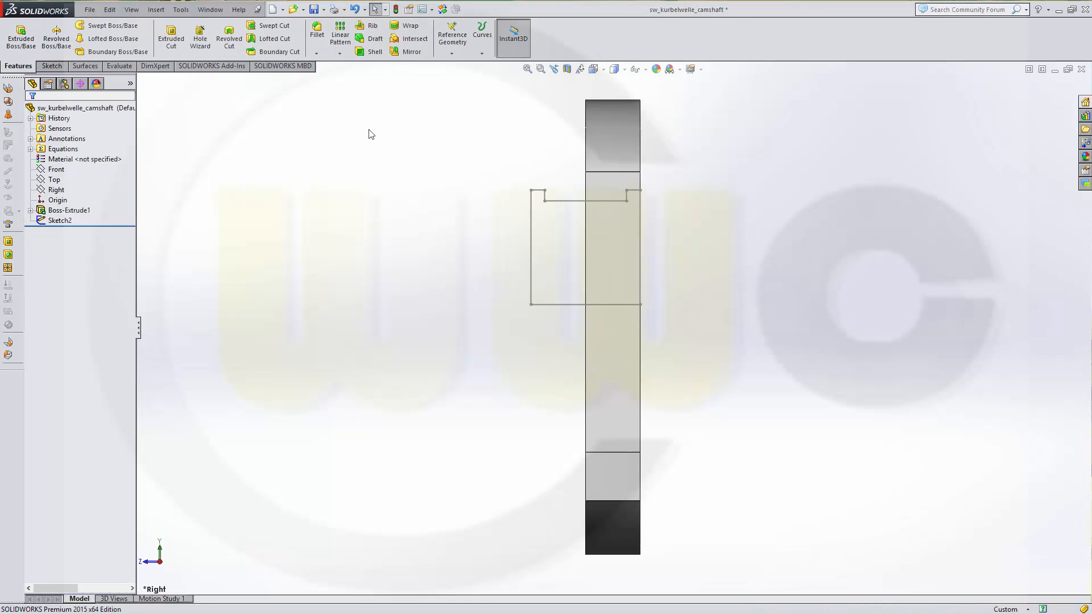
- Revolve the U-shaped sketch 360 degrees about its horizontal base line as a boss
{"action": "left_click", "coordinate": [57, 49]}
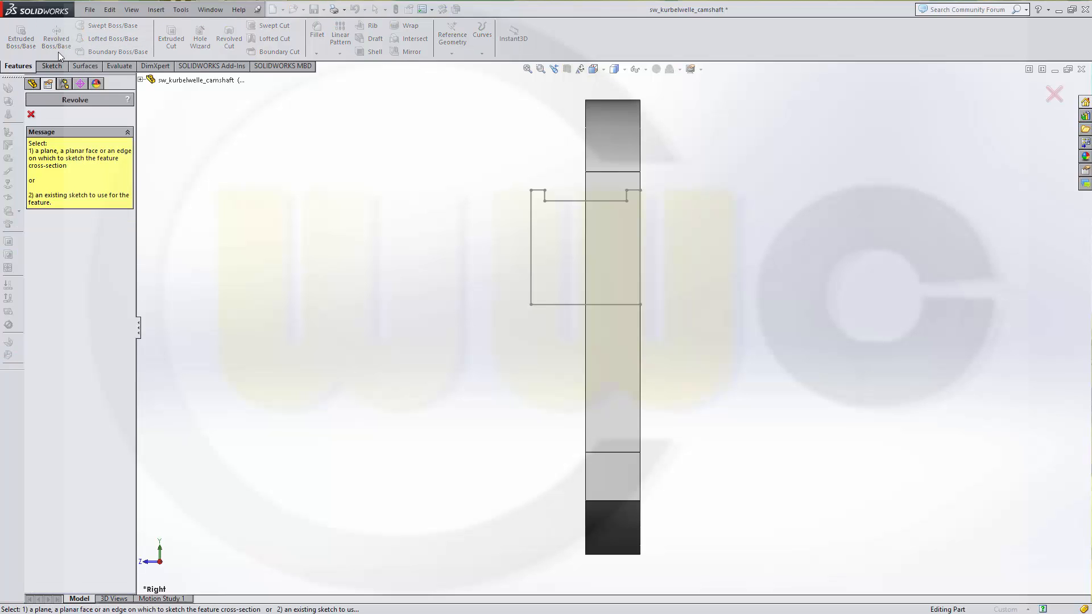
{"action": "left_click", "coordinate": [530, 244]}
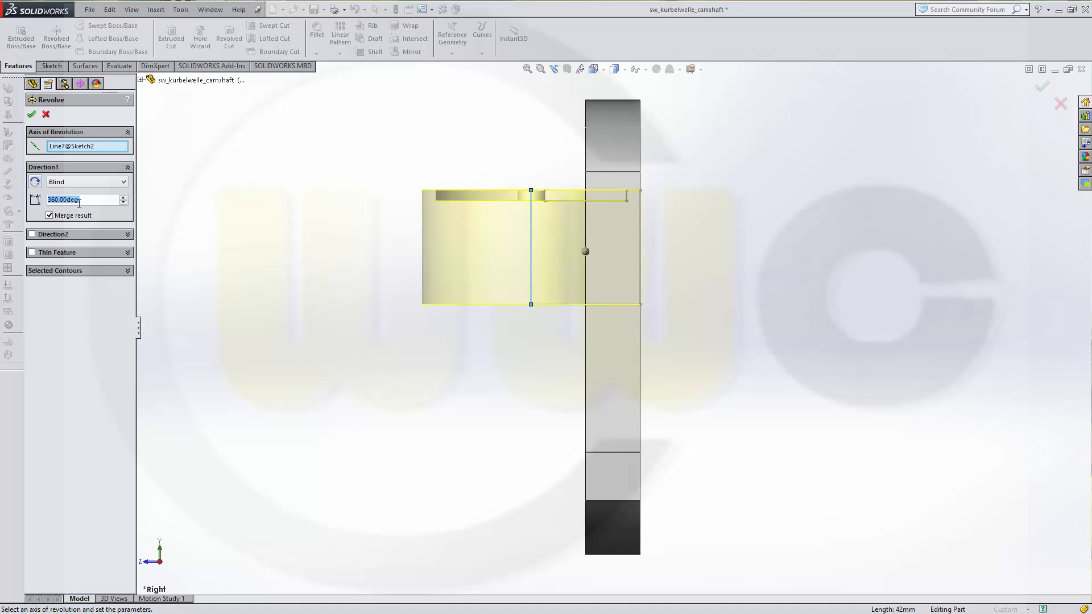
{"action": "left_click", "coordinate": [93, 149]}
{"action": "left_click", "coordinate": [596, 306]}
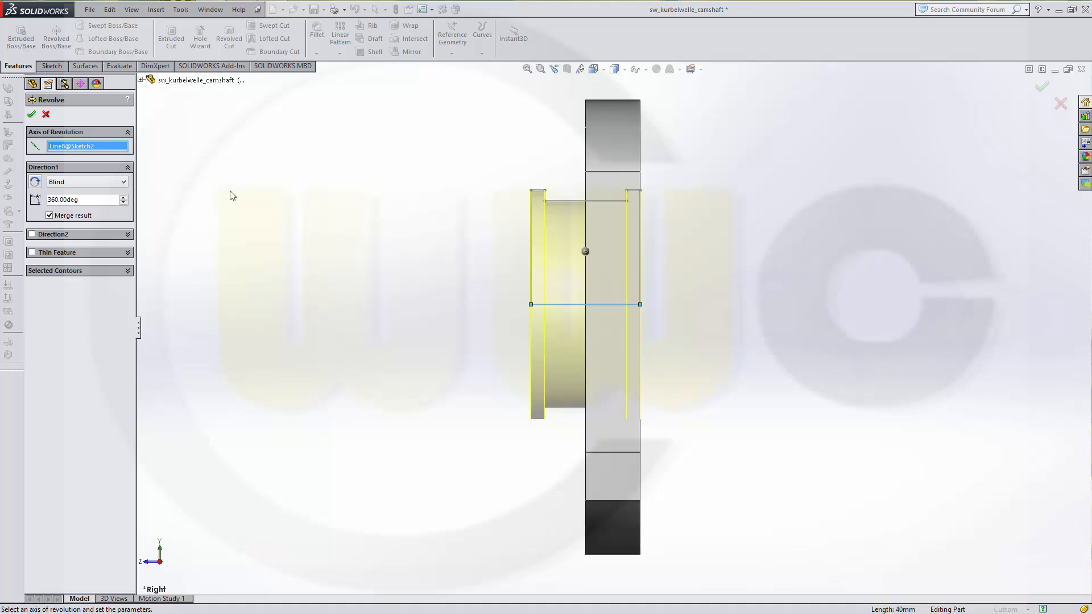
{"action": "left_click", "coordinate": [32, 115]}
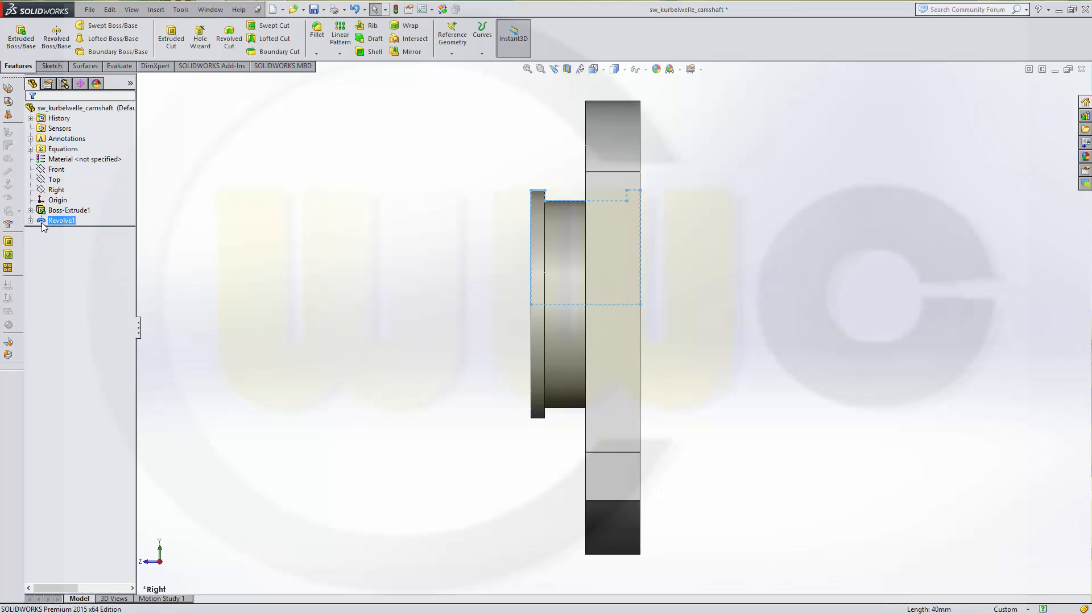
- Edit the revolve feature and turn off Merge result so that it forms a separate solid body
{"action": "right_click", "coordinate": [64, 223]}
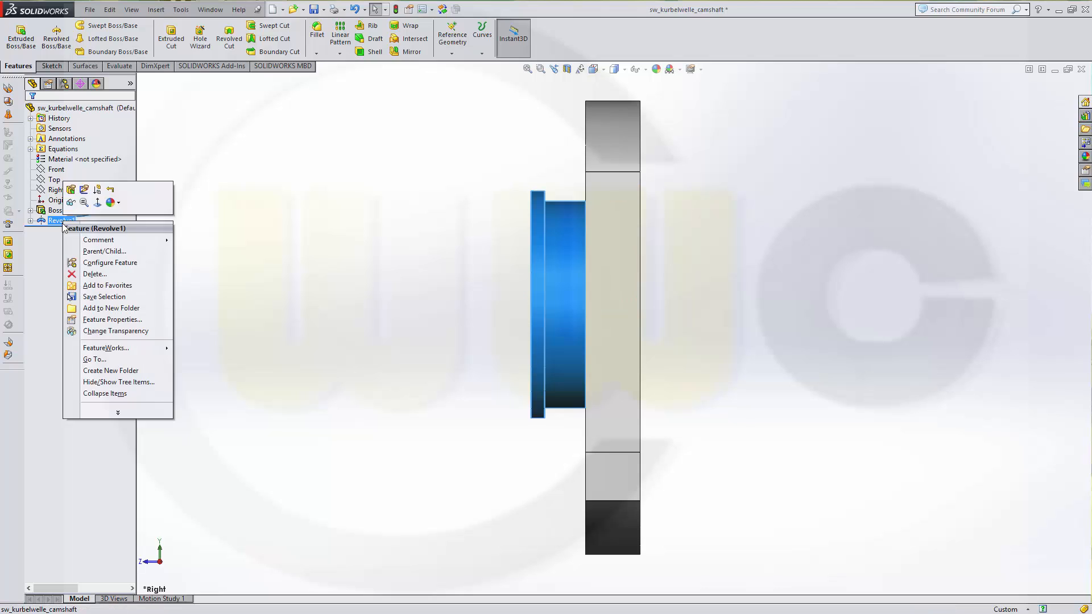
{"action": "left_click", "coordinate": [70, 189]}
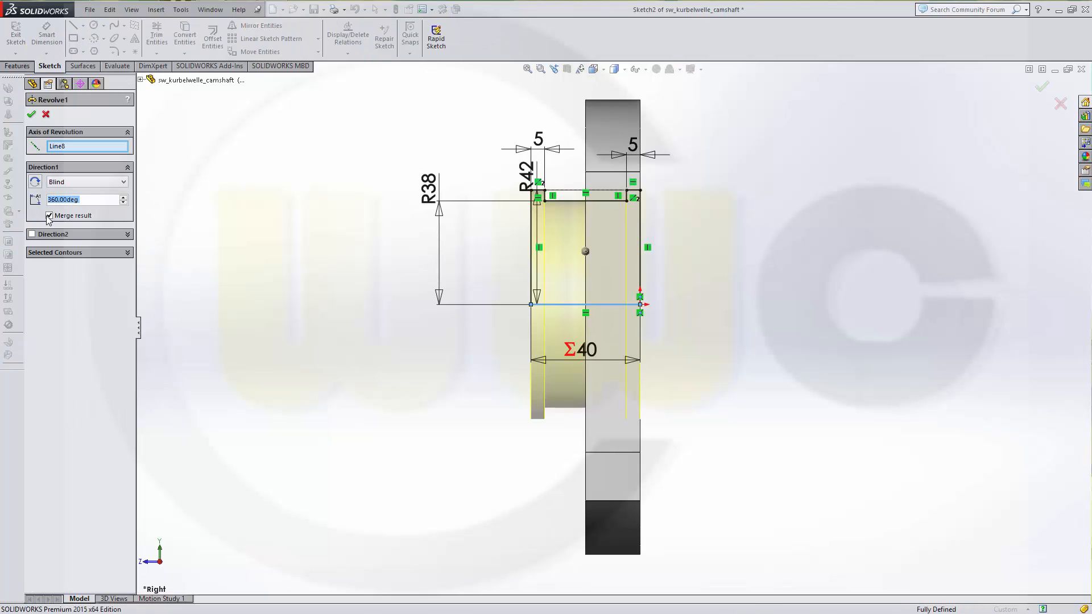
{"action": "left_click", "coordinate": [50, 216]}
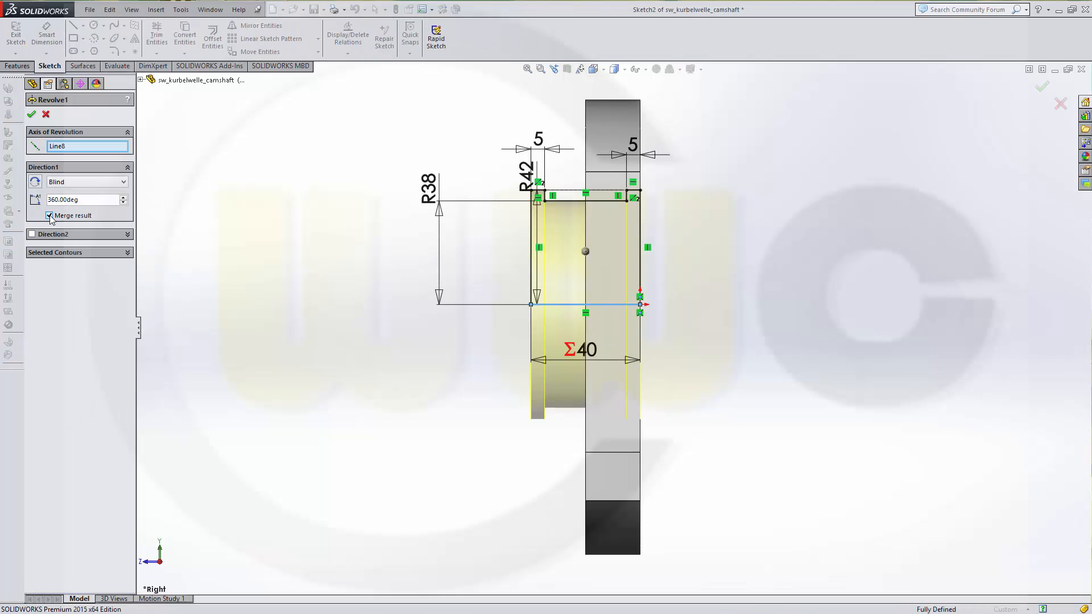
{"action": "left_click", "coordinate": [31, 114]}
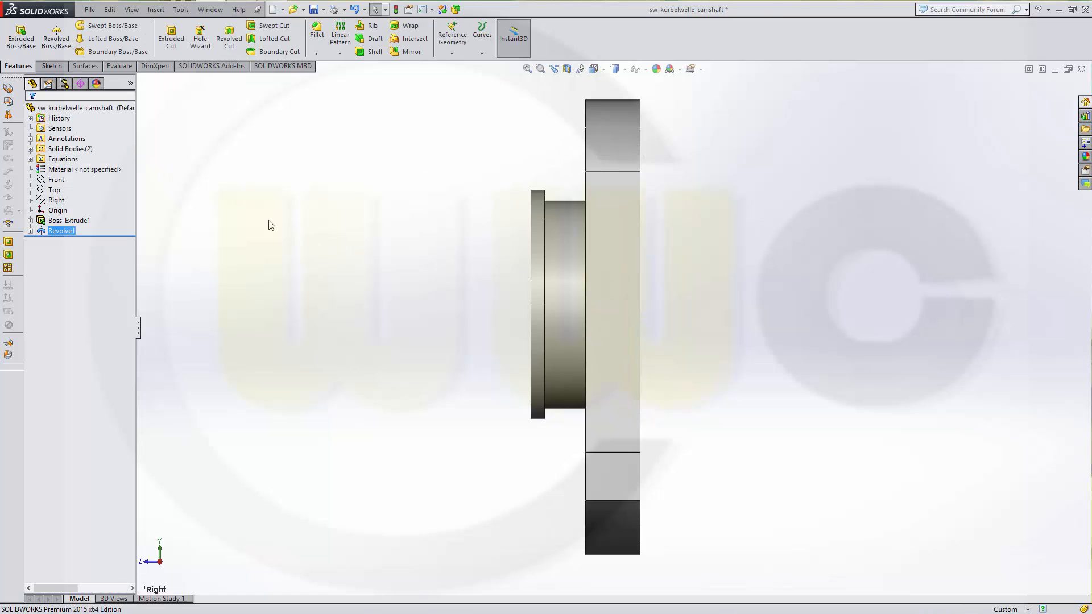
- Rename the extruded web's solid body to body_A
{"action": "left_click", "coordinate": [31, 150]}
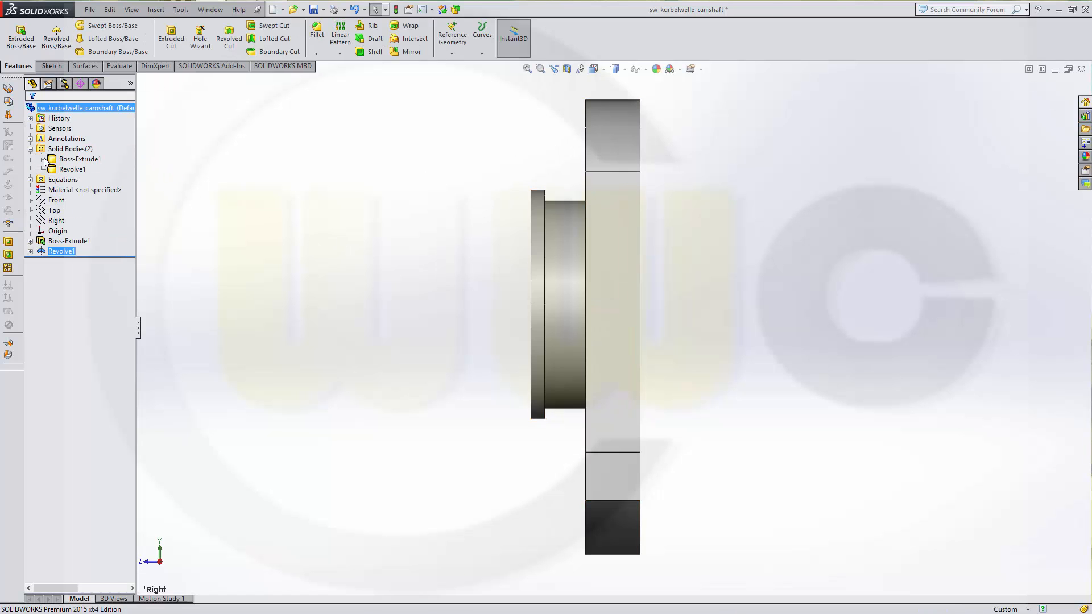
{"action": "left_click", "coordinate": [85, 160]}
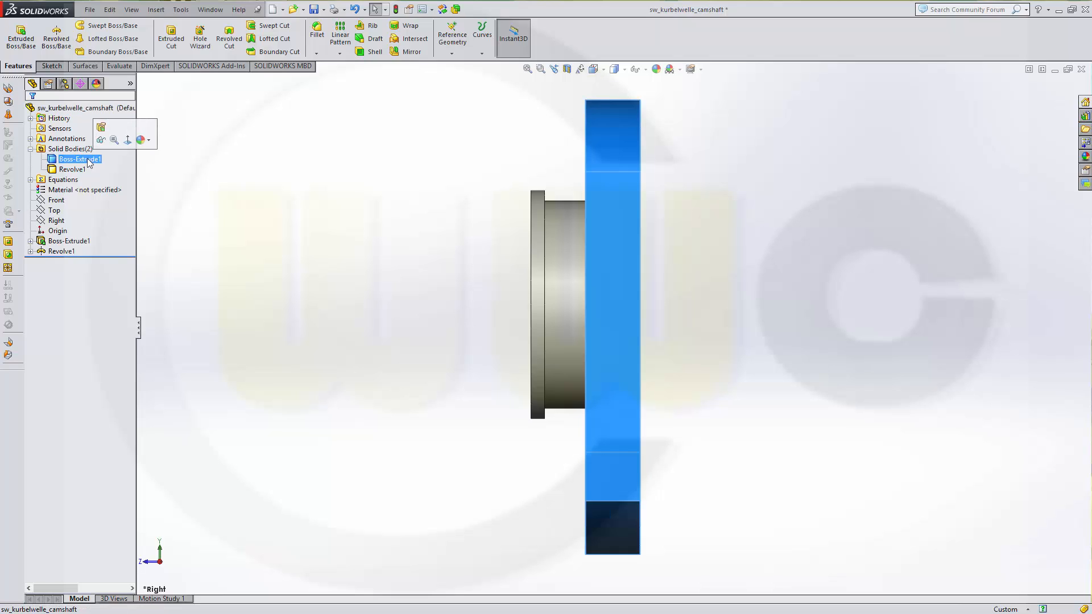
{"action": "left_click", "coordinate": [100, 159]}
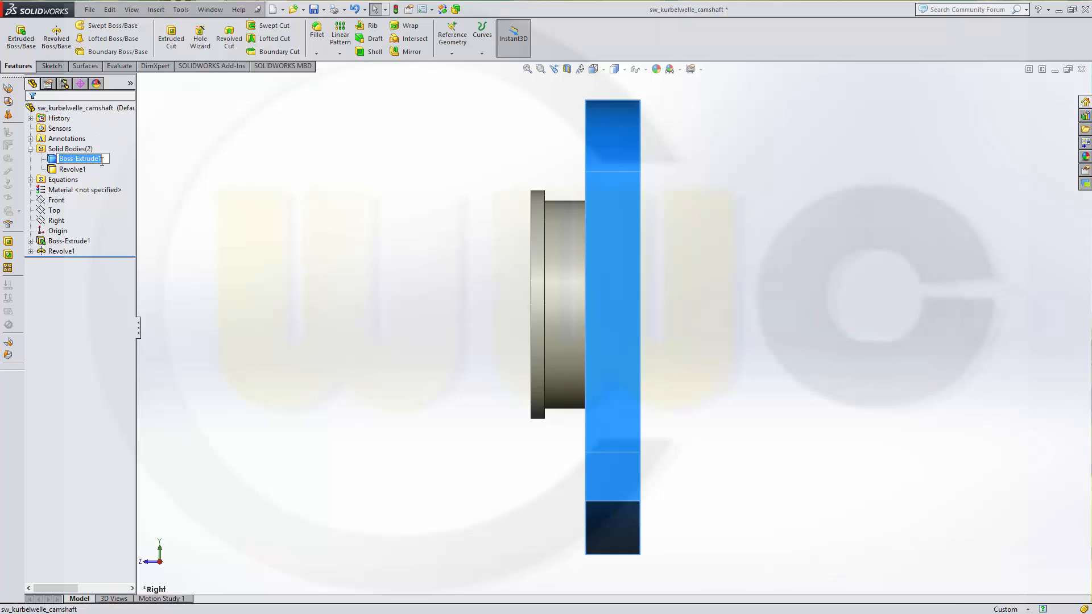
{"action": "type", "text": "body_A"}
{"action": "key", "text": "Return"}
- Rename the revolved journal's solid body to body_B
{"action": "left_click", "coordinate": [64, 168], "text": "ctrl"}
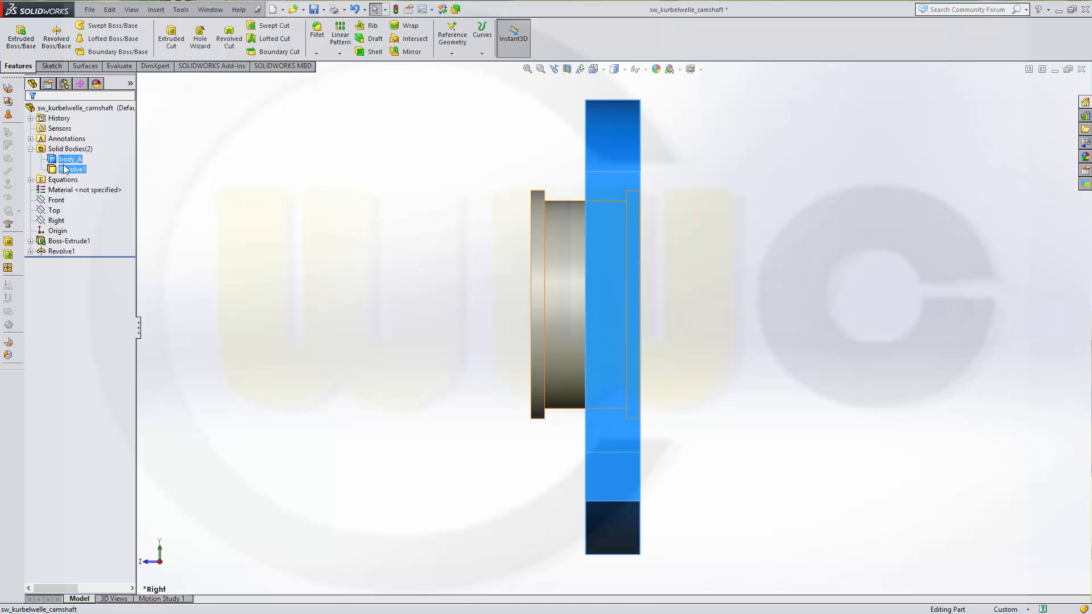
{"action": "left_click", "coordinate": [72, 170]}
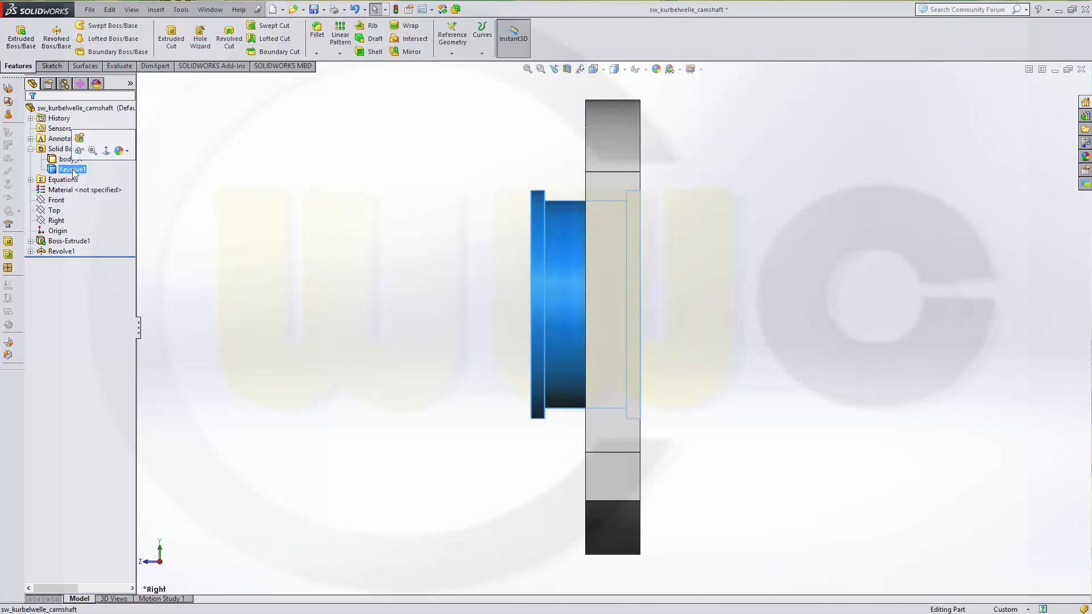
{"action": "left_click", "coordinate": [73, 169]}
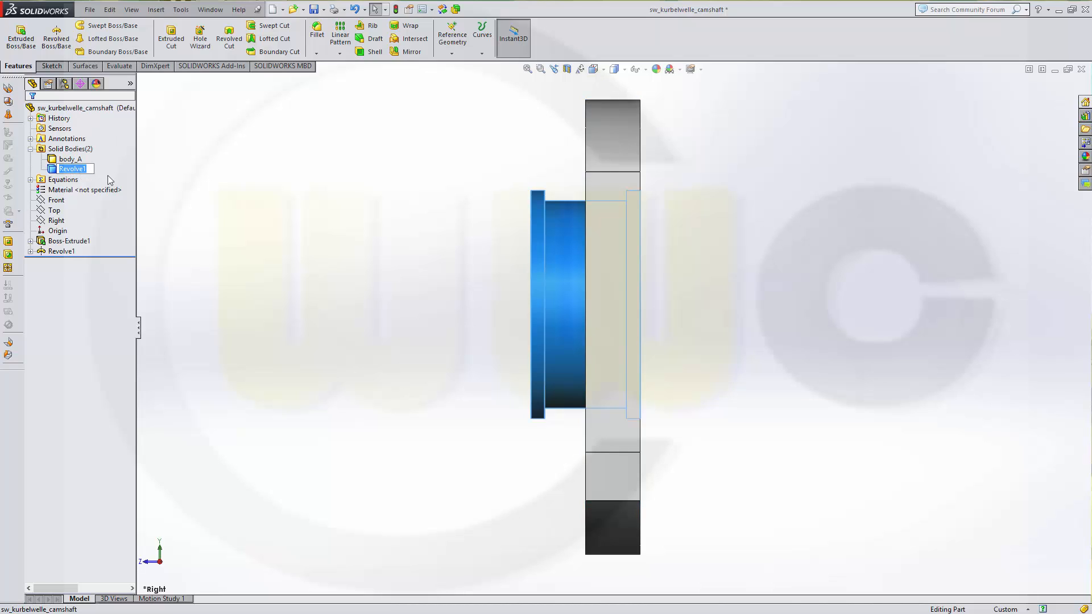
{"action": "type", "text": "body_B"}
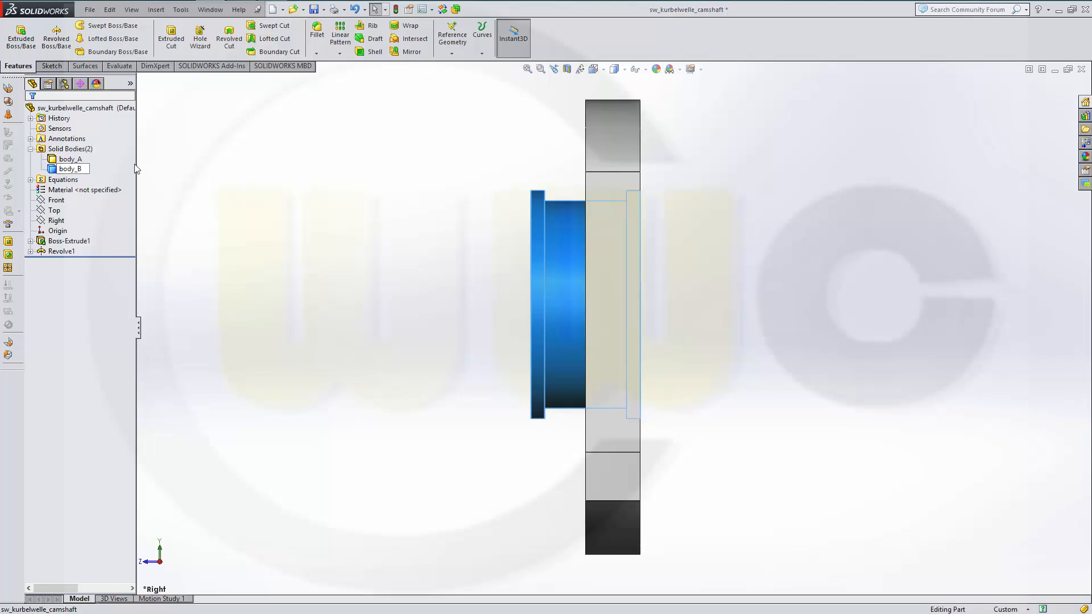
{"action": "key", "text": "Return"}
{"action": "left_click", "coordinate": [210, 184]}
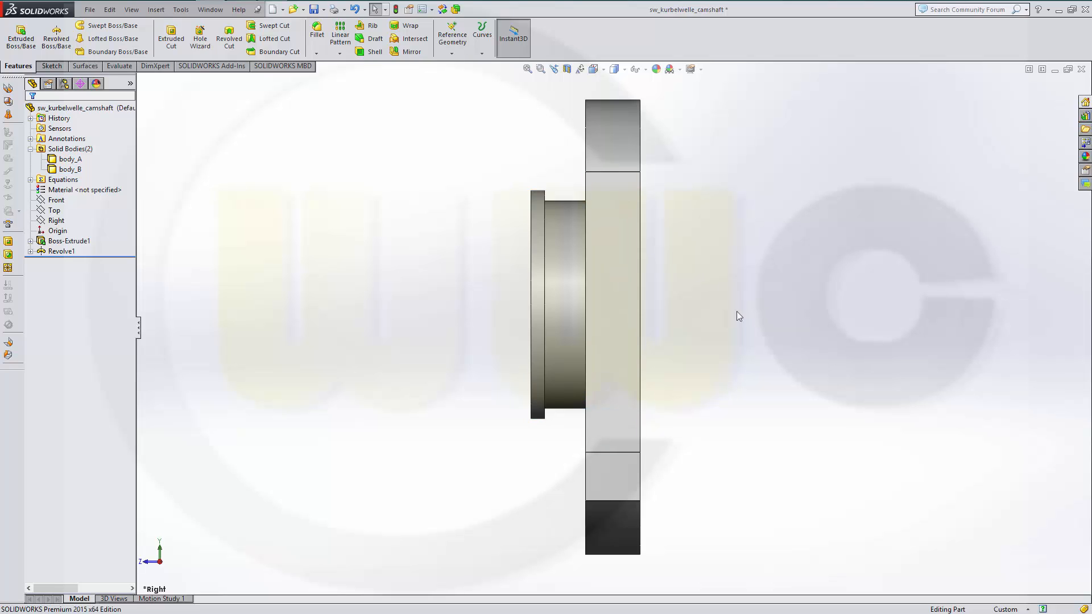
- Copy the revolve feature's profile sketch and paste it onto the Right plane as a new sketch
{"action": "mouse_move", "coordinate": [697, 309]}
{"action": "middle_mouse_down"}
{"action": "mouse_move", "coordinate": [658, 305]}
{"action": "mouse_move", "coordinate": [697, 307]}
{"action": "middle_mouse_up"}
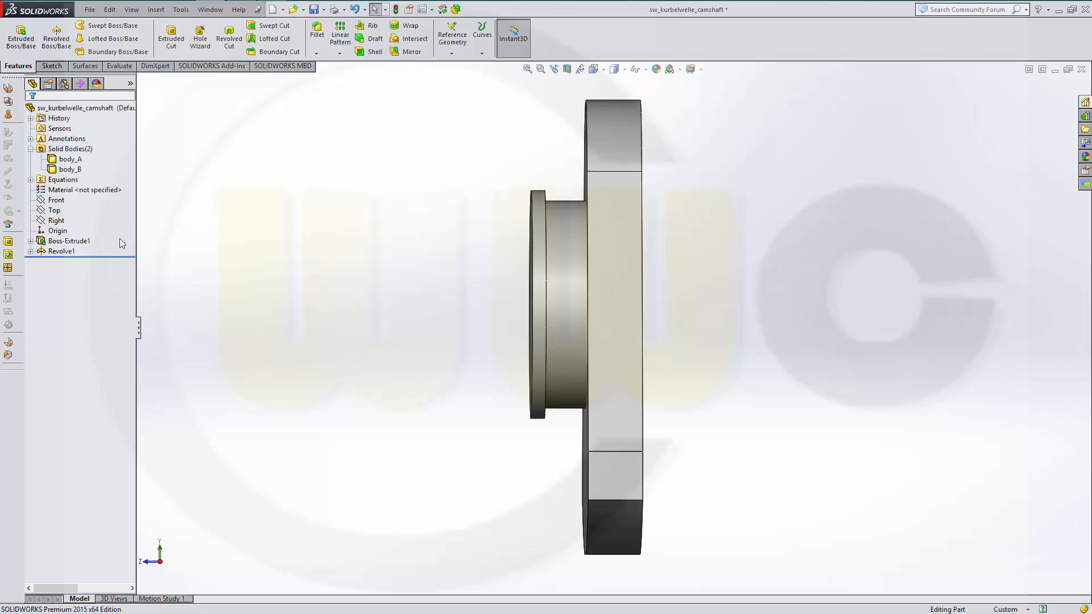
{"action": "left_click", "coordinate": [31, 251]}
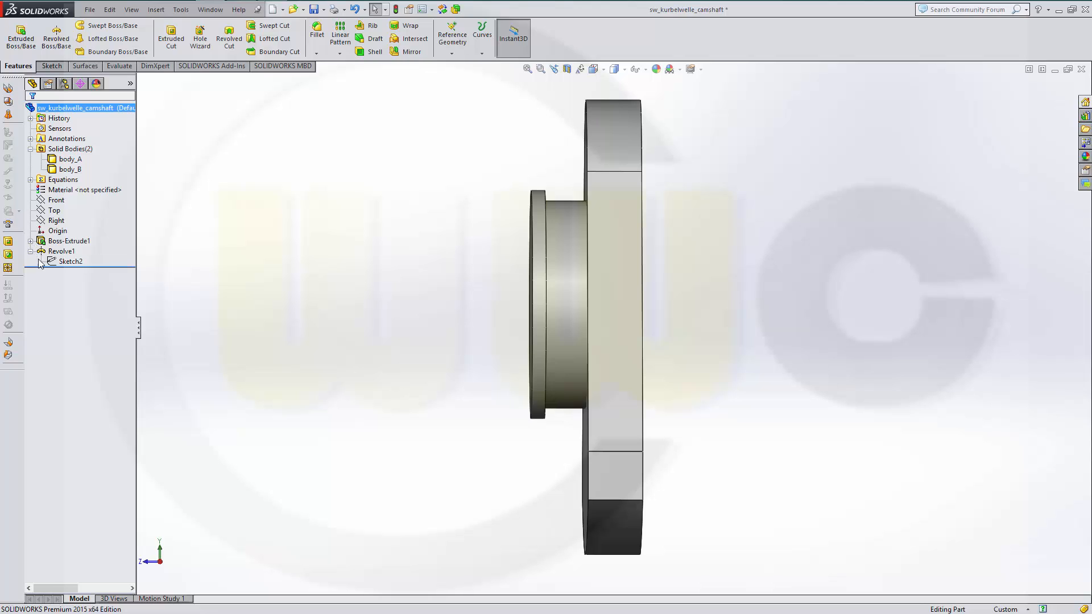
{"action": "right_click", "coordinate": [78, 262]}
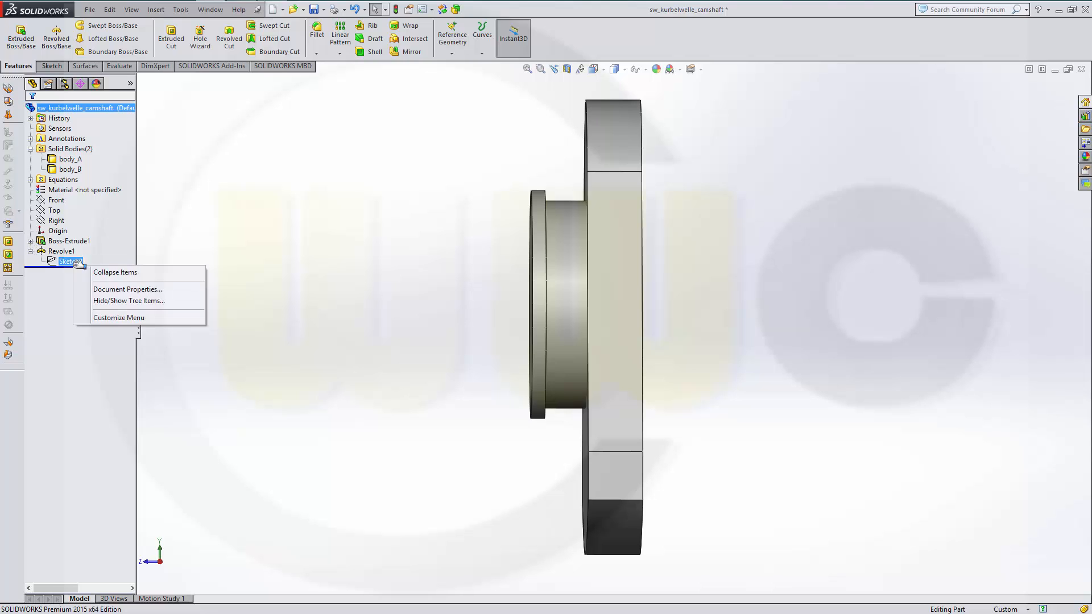
{"action": "left_click", "coordinate": [238, 237]}
{"action": "left_click", "coordinate": [81, 263]}
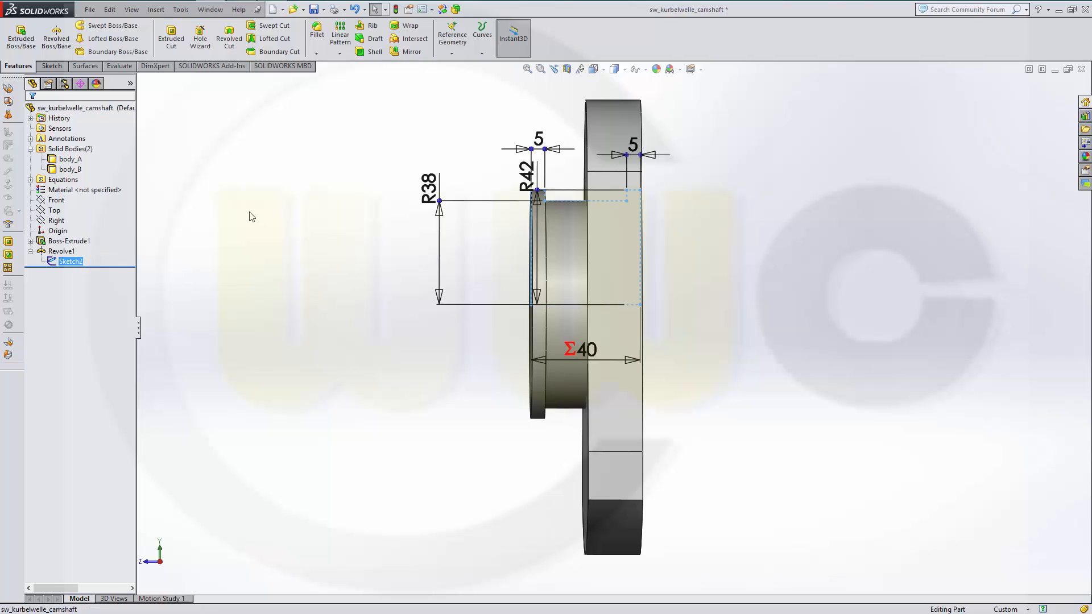
{"action": "left_click", "coordinate": [209, 230]}
{"action": "left_click", "coordinate": [80, 262]}
{"action": "right_click", "coordinate": [84, 266]}
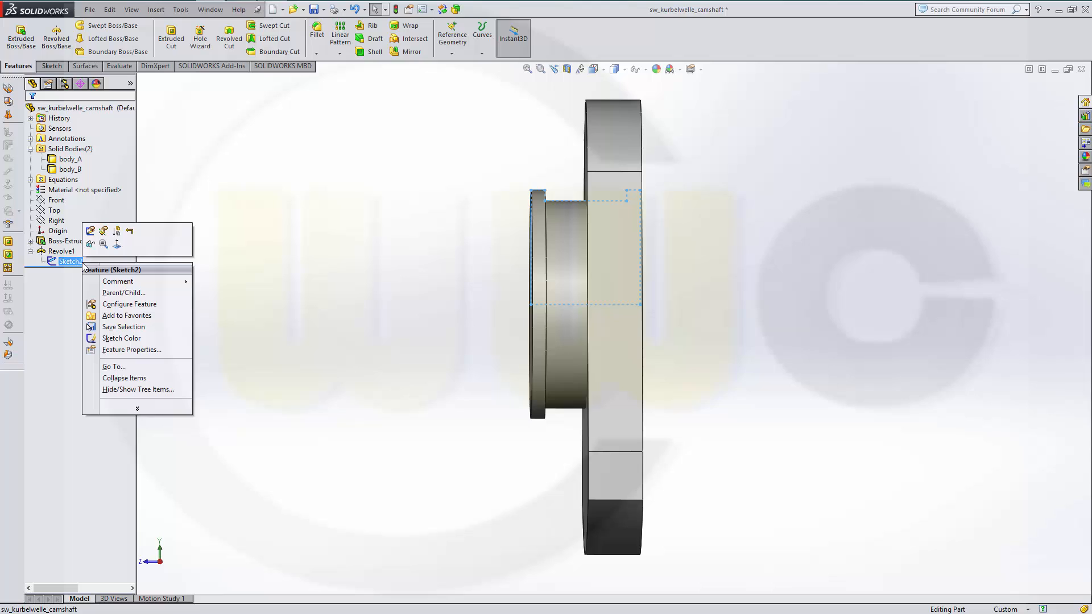
{"action": "left_click", "coordinate": [258, 277]}
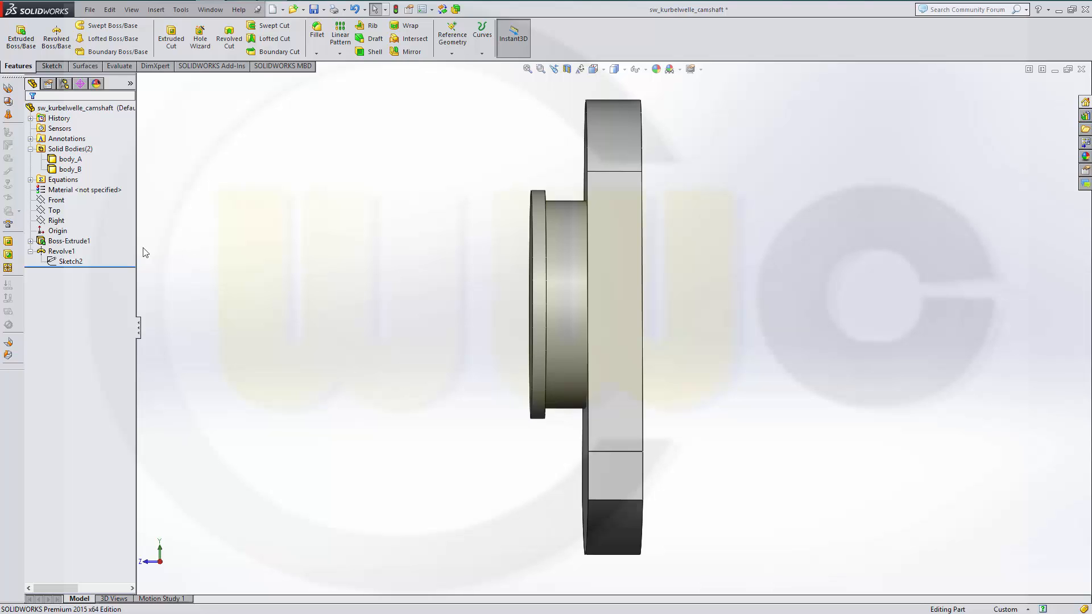
{"action": "left_click", "coordinate": [56, 221]}
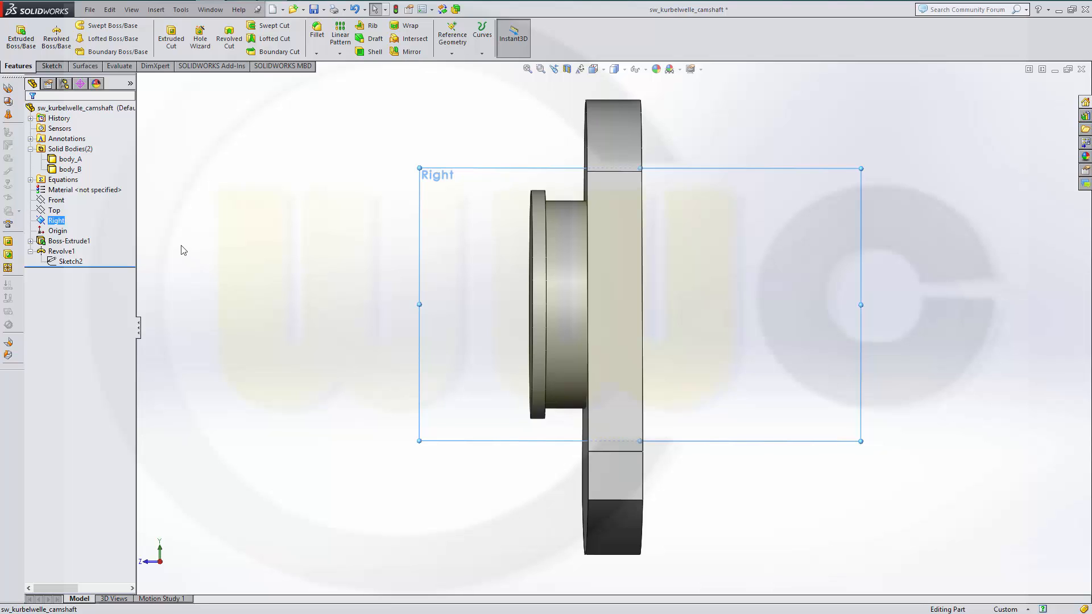
{"action": "key", "text": "ctrl+v"}
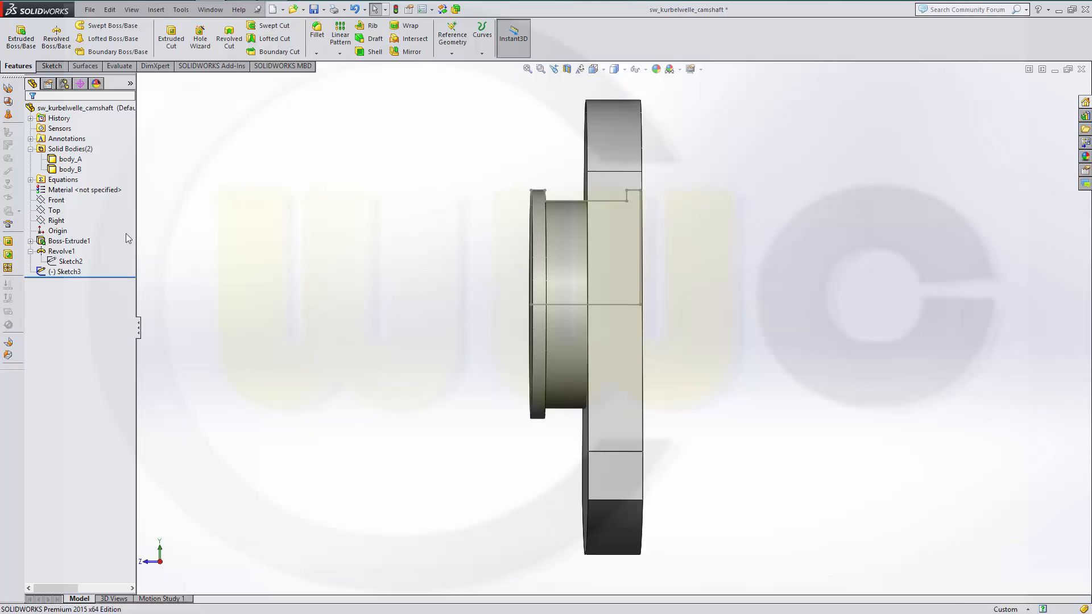
- Open the pasted sketch for editing and move its profile away from the origin, clear of the existing bodies
{"action": "left_click", "coordinate": [67, 271]}
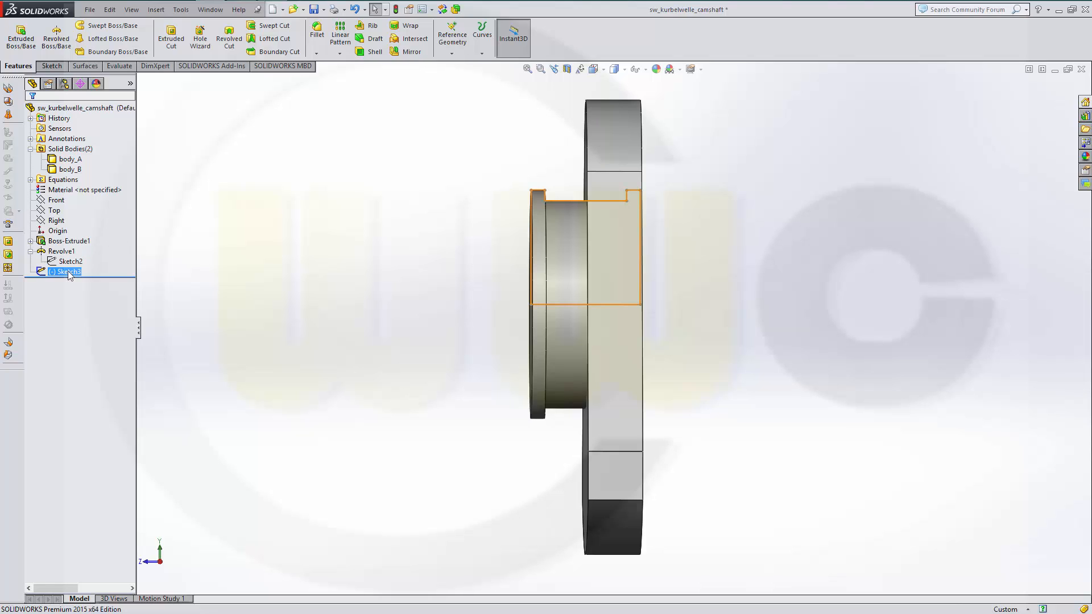
{"action": "mouse_move", "coordinate": [68, 273]}
{"action": "right_click", "coordinate": [45, 272]}
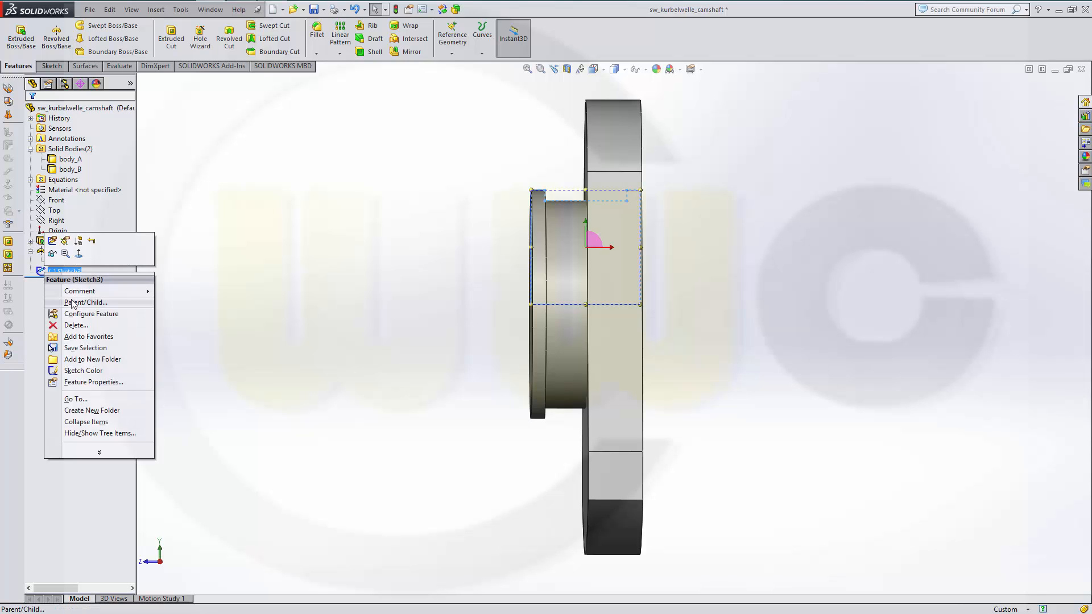
{"action": "left_click", "coordinate": [53, 241]}
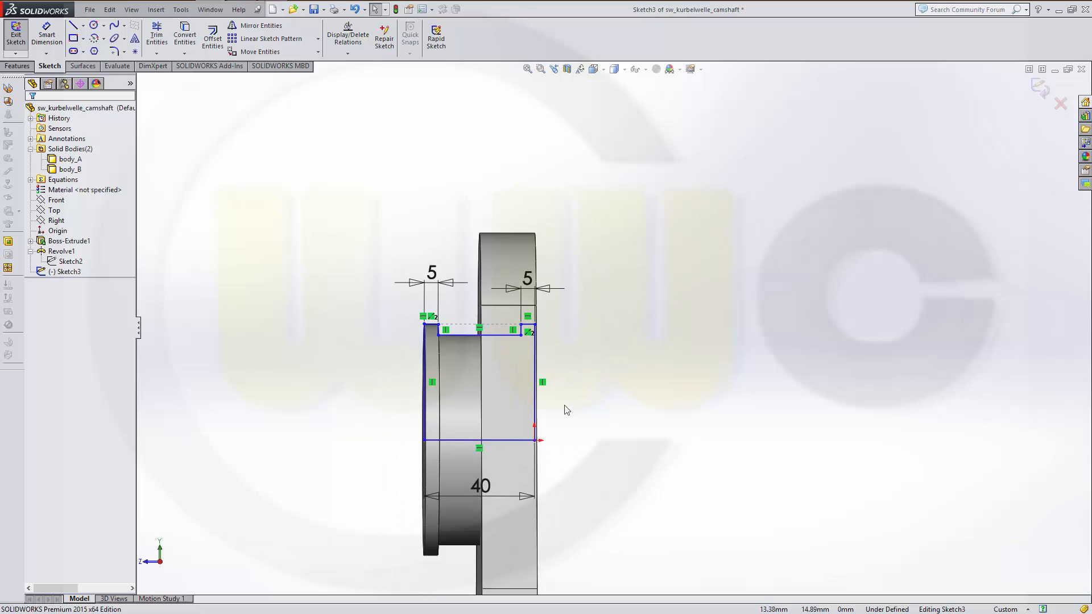
{"action": "scroll", "coordinate": [550, 424], "scroll_direction": "up", "scroll_amount": 1}
{"action": "scroll", "coordinate": [546, 424], "scroll_direction": "down", "scroll_amount": 2}
{"action": "scroll", "coordinate": [623, 350], "scroll_direction": "down", "scroll_amount": 2}
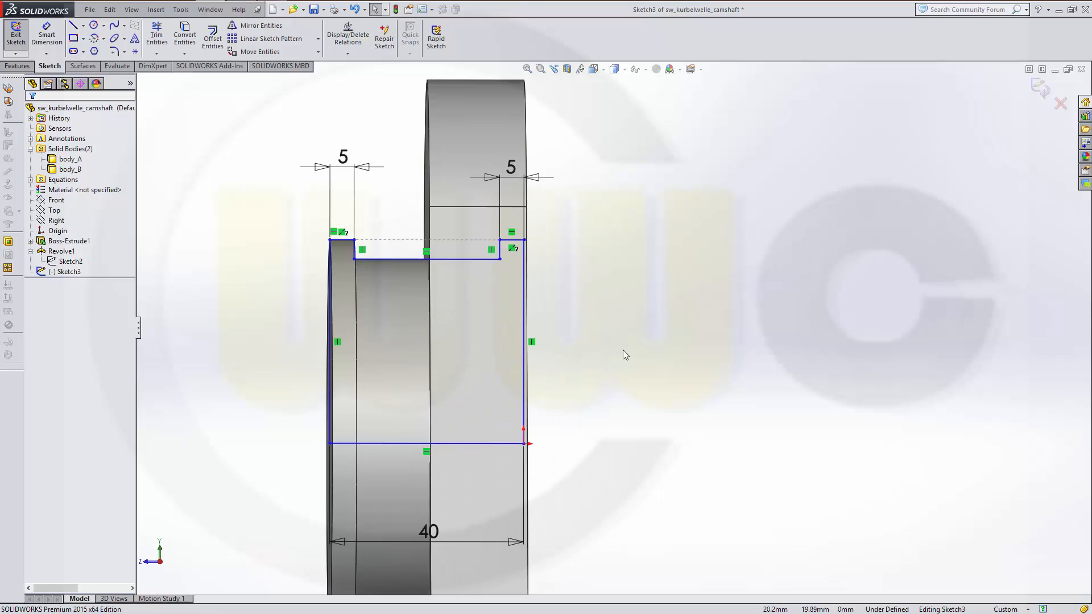
{"action": "scroll", "coordinate": [622, 350], "scroll_direction": "up", "scroll_amount": 1}
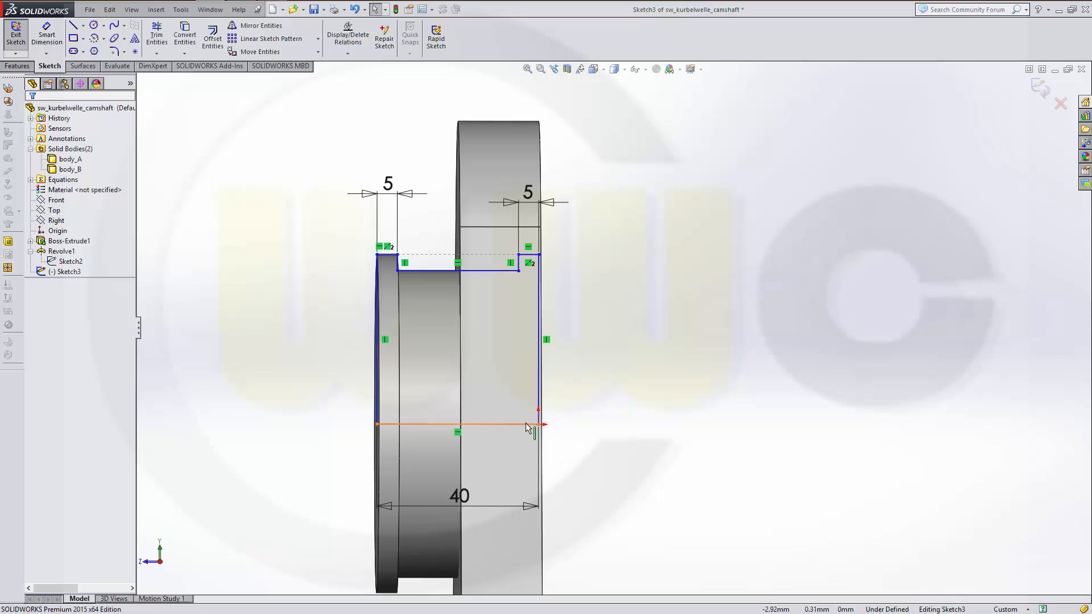
{"action": "left_click_drag", "start_coordinate": [372, 323], "coordinate": [198, 310]}
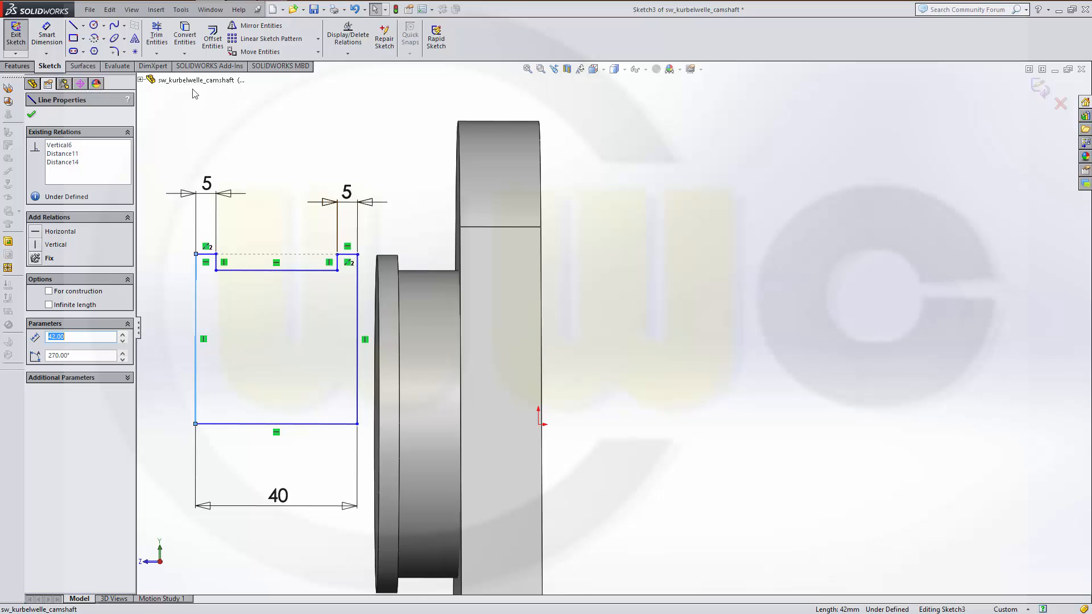
{"action": "left_click", "coordinate": [350, 54]}
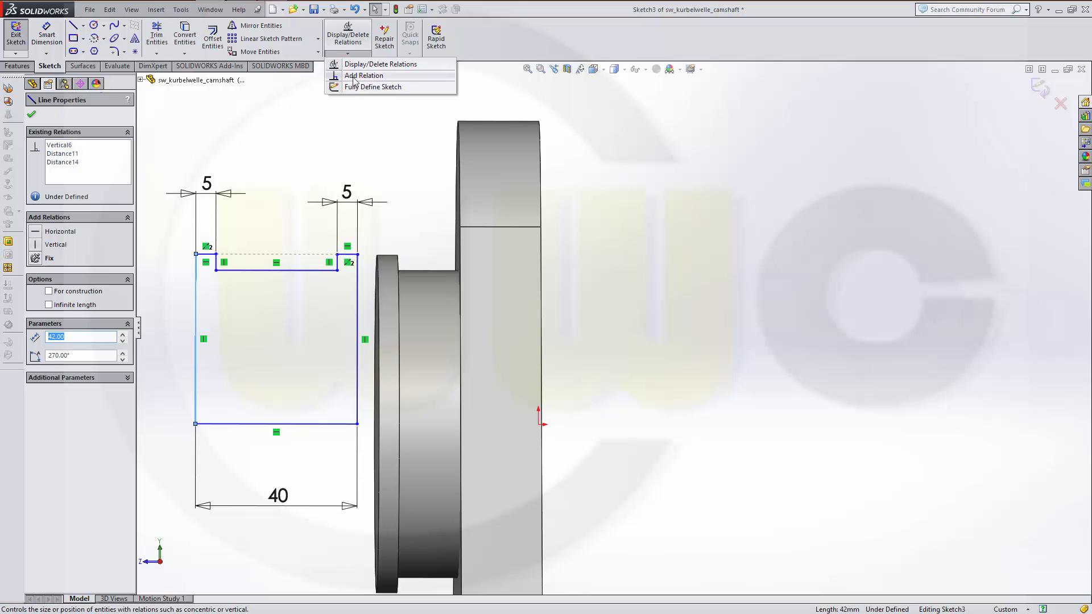
{"action": "left_click", "coordinate": [354, 76]}
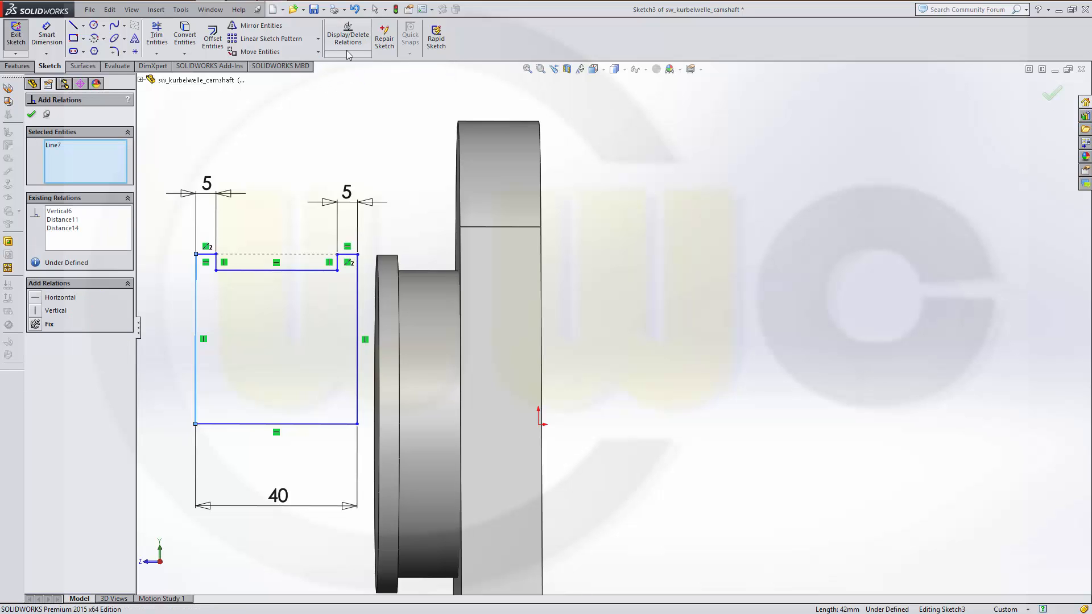
{"action": "left_click", "coordinate": [347, 52]}
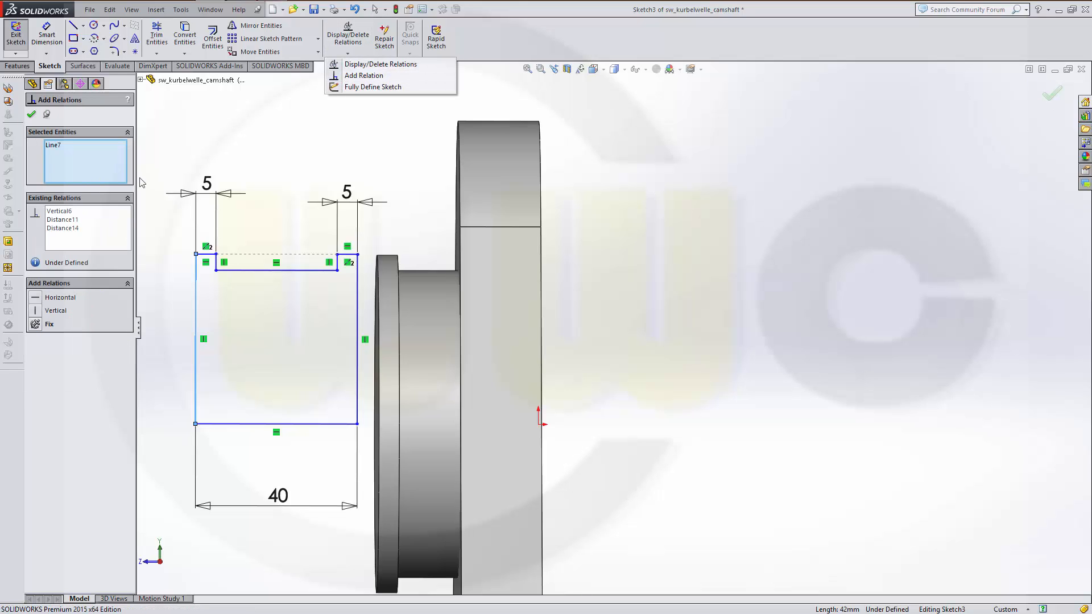
{"action": "left_click", "coordinate": [252, 181]}
{"action": "left_click", "coordinate": [358, 424]}
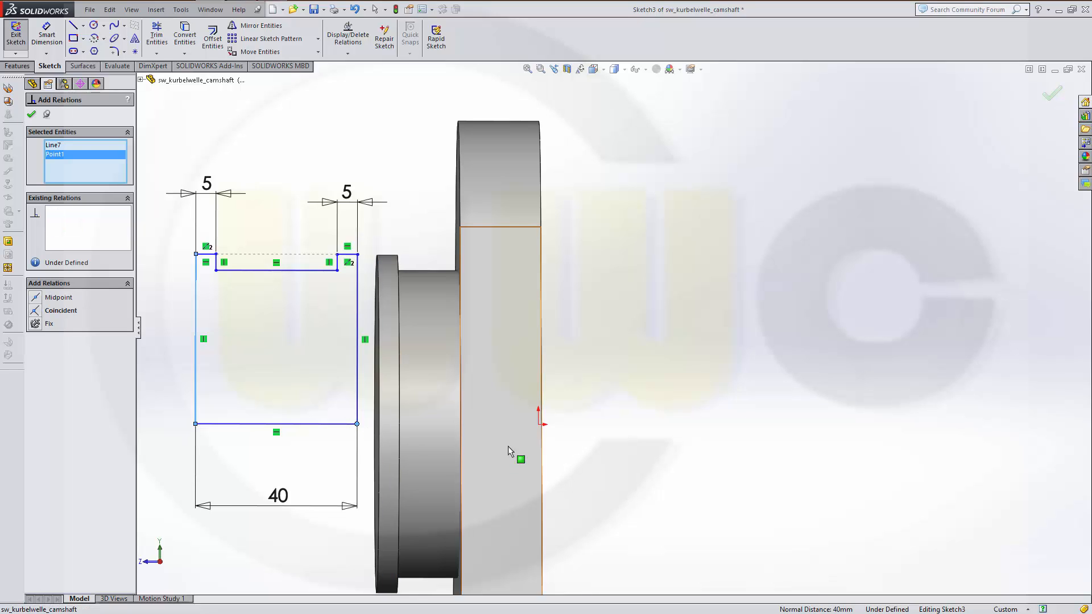
{"action": "left_click", "coordinate": [539, 426]}
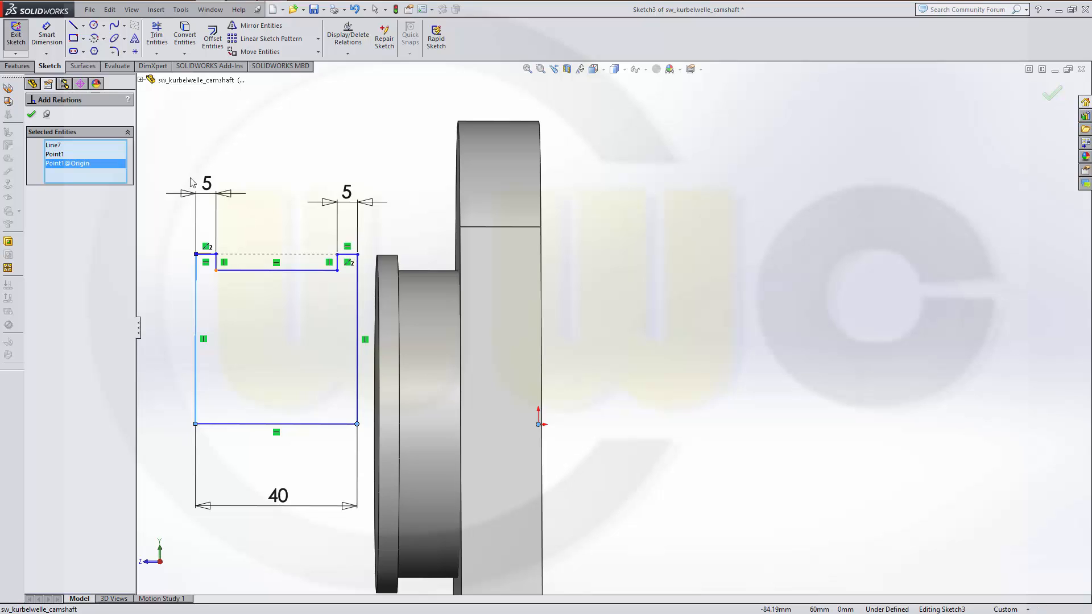
{"action": "key", "text": "Escape"}
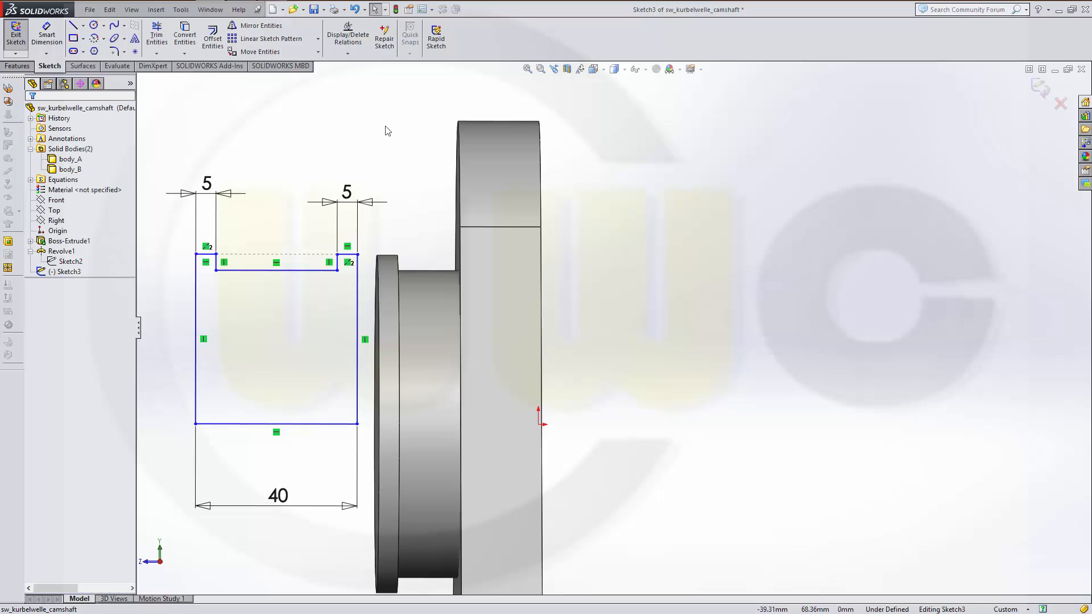
- Add a Coincident relation between the origin and the endpoint of the profile's base line nearest to it
{"action": "left_click", "coordinate": [347, 53]}
{"action": "left_click", "coordinate": [364, 75]}
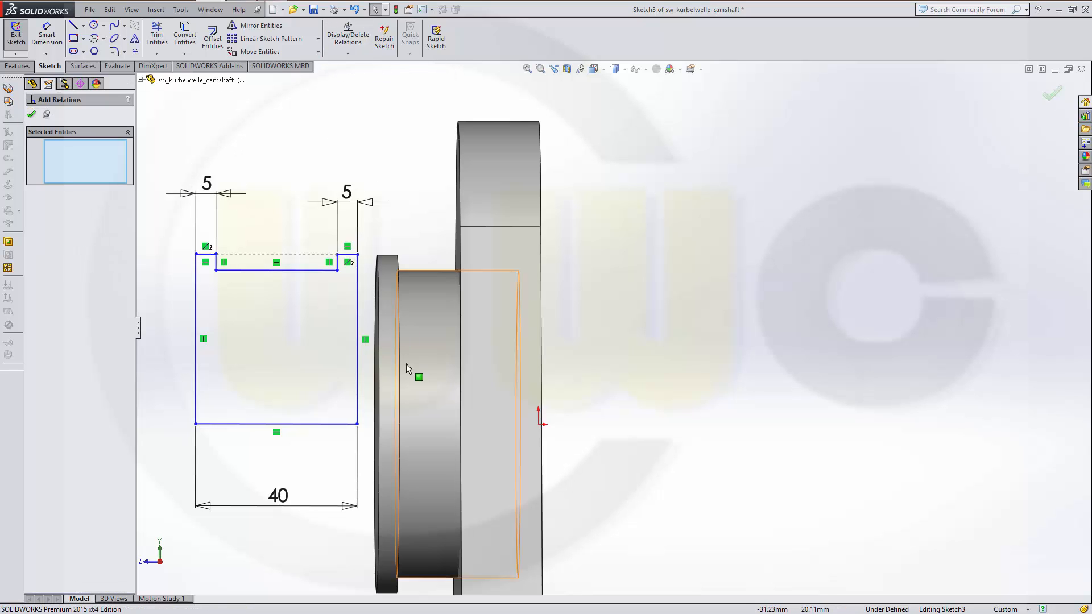
{"action": "left_click", "coordinate": [357, 423]}
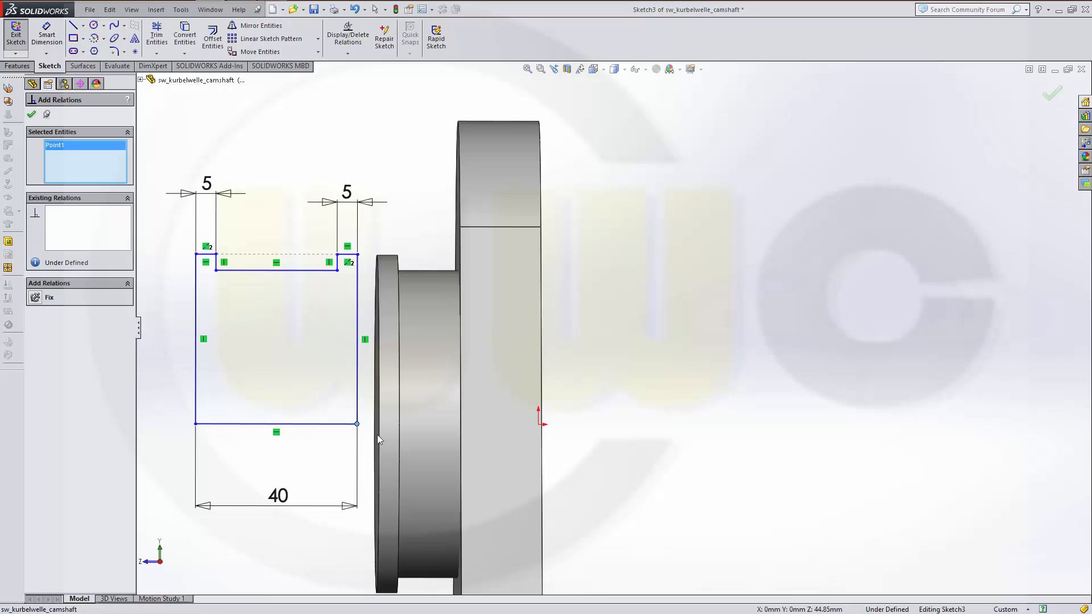
{"action": "left_click", "coordinate": [539, 424]}
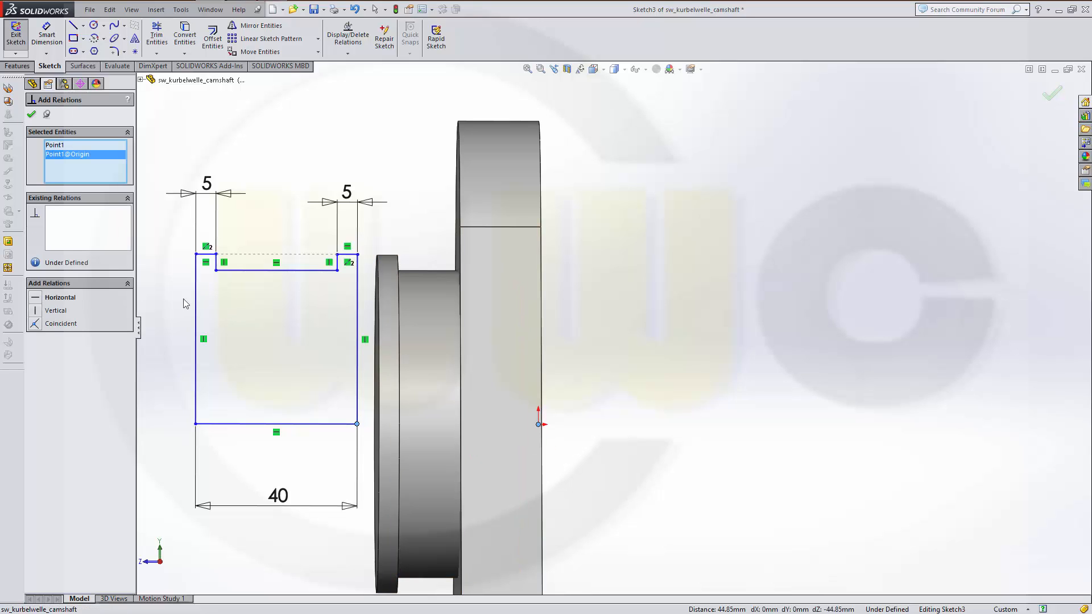
{"action": "left_click", "coordinate": [37, 323]}
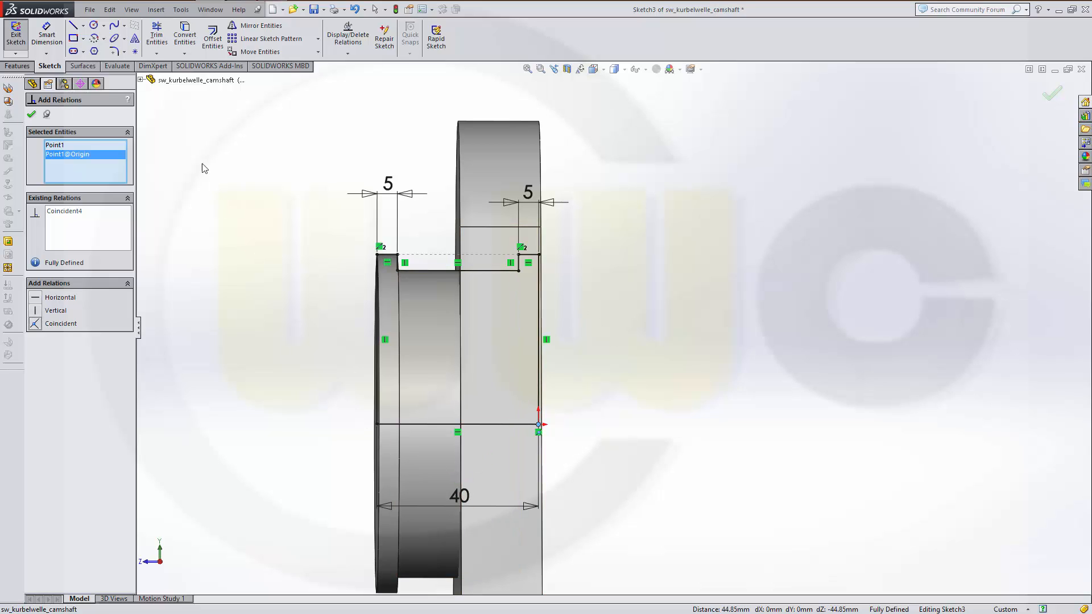
{"action": "key", "text": "Escape"}
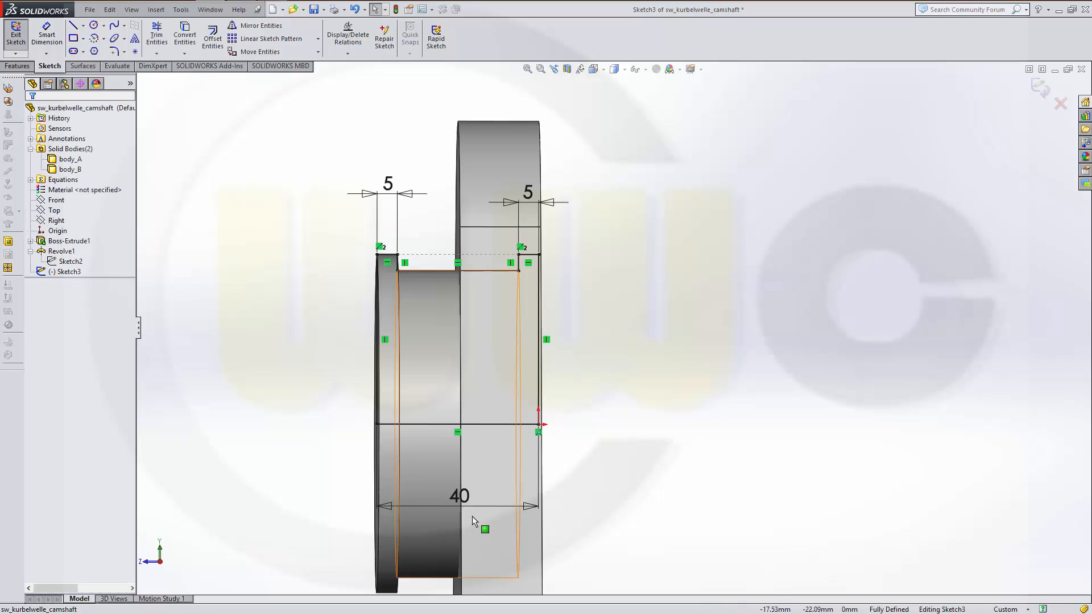
- Link the overall width dimension of the pasted profile to the global variable body_C_width
{"action": "left_click", "coordinate": [462, 501]}
{"action": "double_click", "coordinate": [461, 499]}
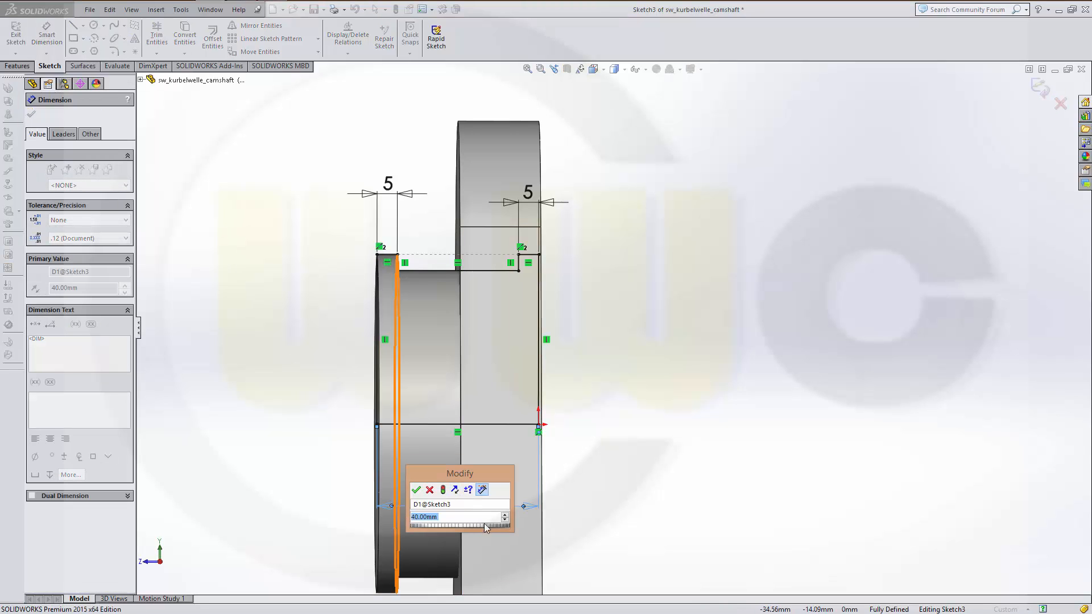
{"action": "type", "text": "="}
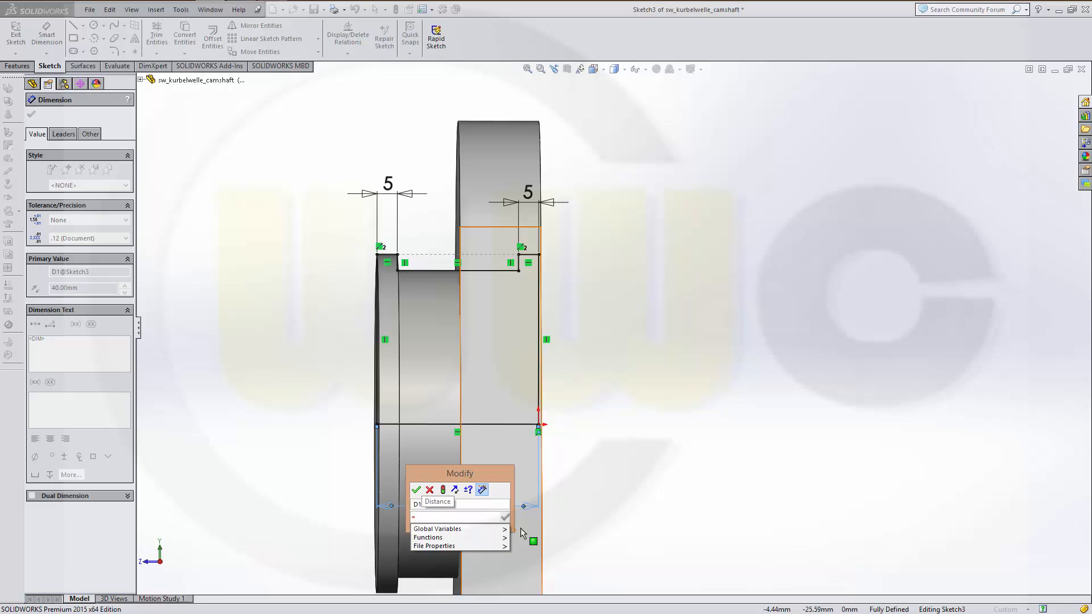
{"action": "mouse_move", "coordinate": [453, 531]}
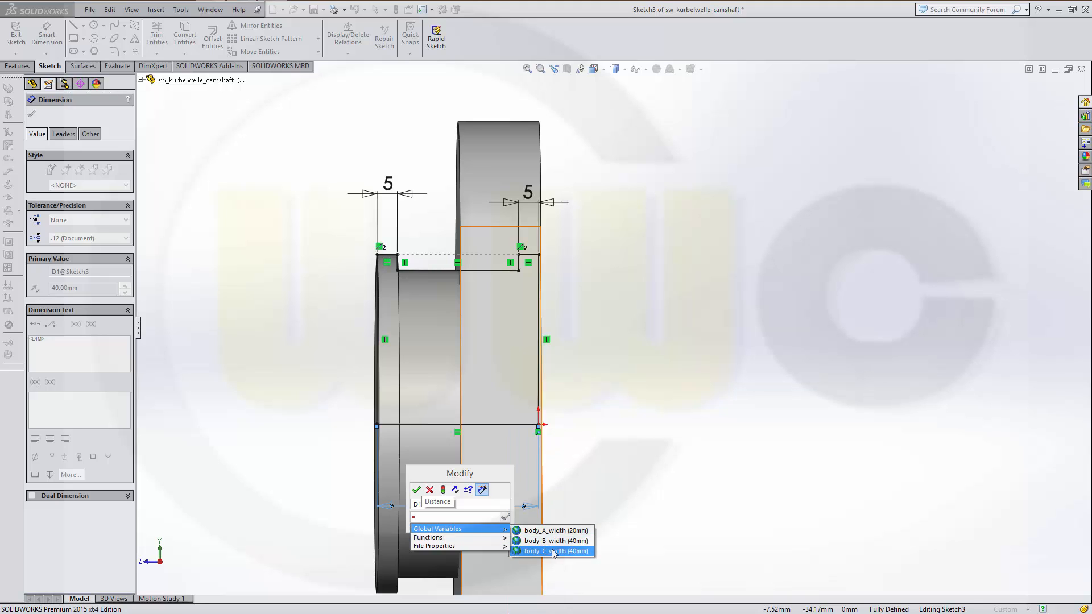
{"action": "left_click", "coordinate": [534, 552]}
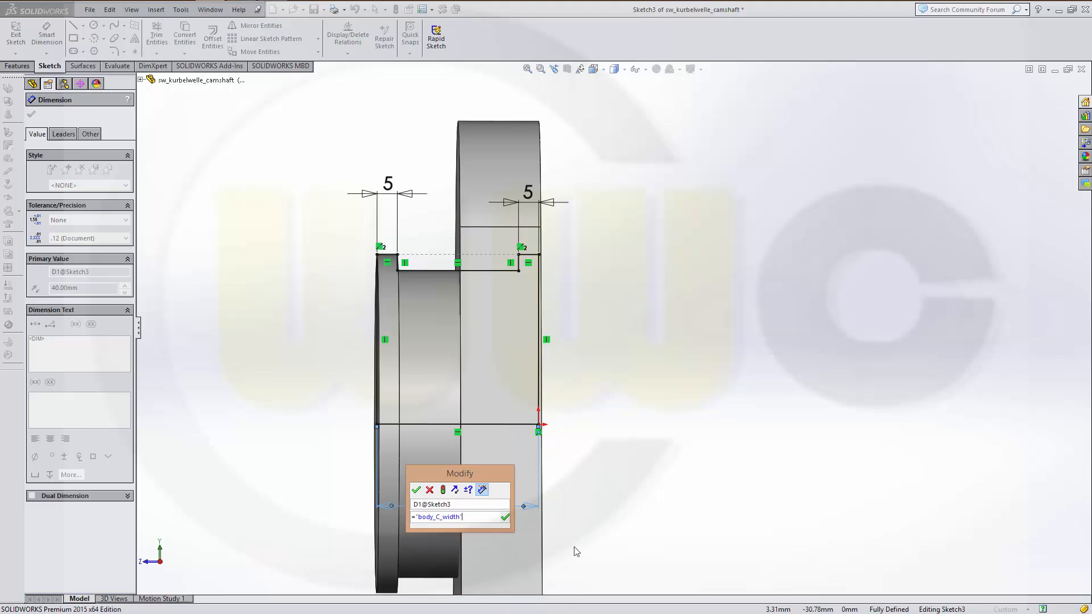
{"action": "left_click", "coordinate": [506, 518]}
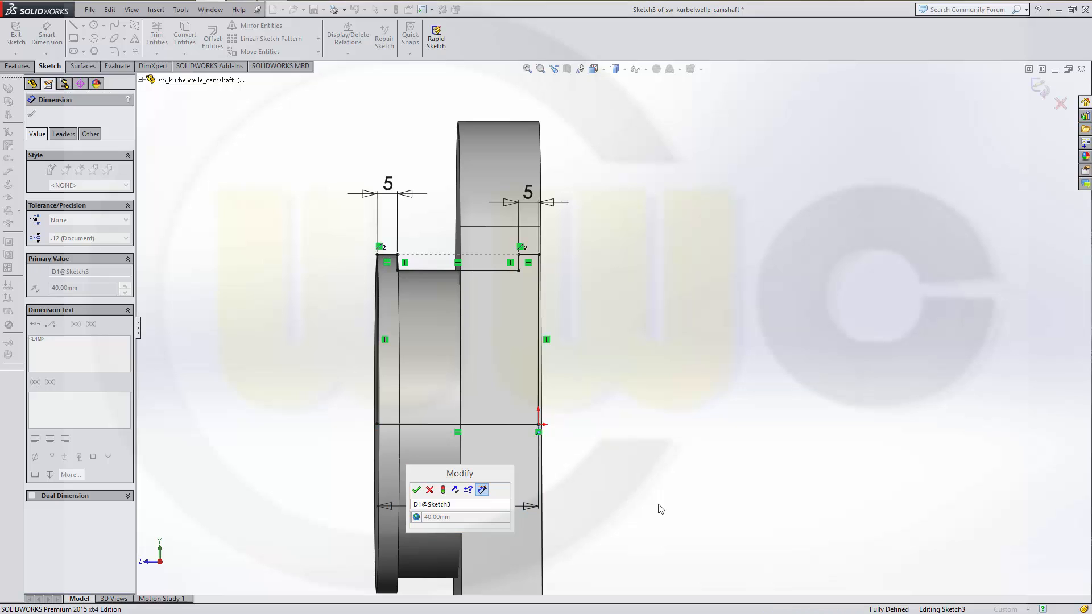
{"action": "left_click", "coordinate": [415, 490]}
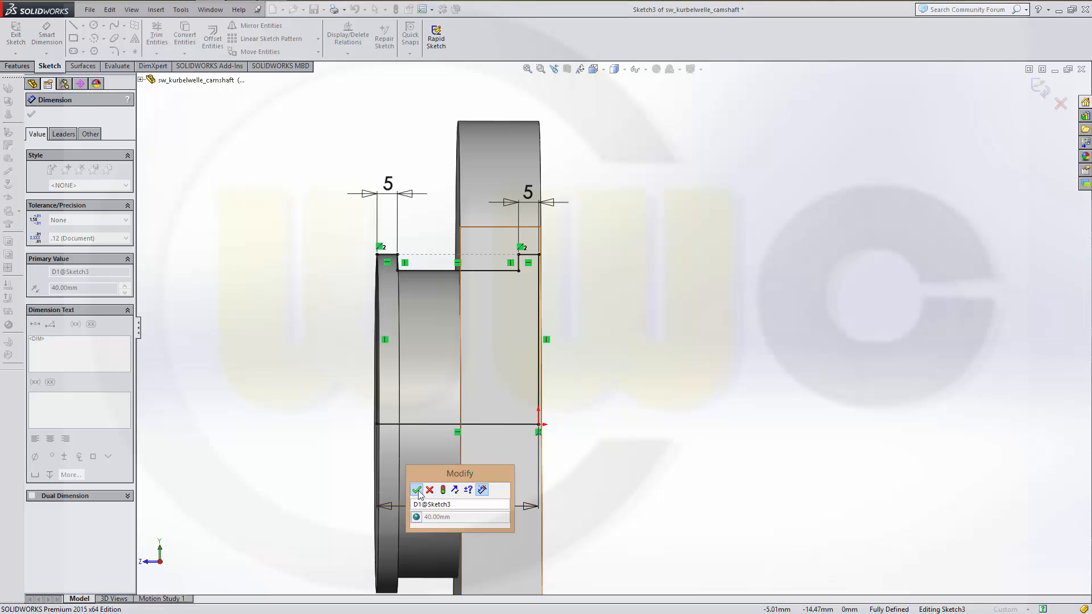
{"action": "left_click", "coordinate": [573, 479]}
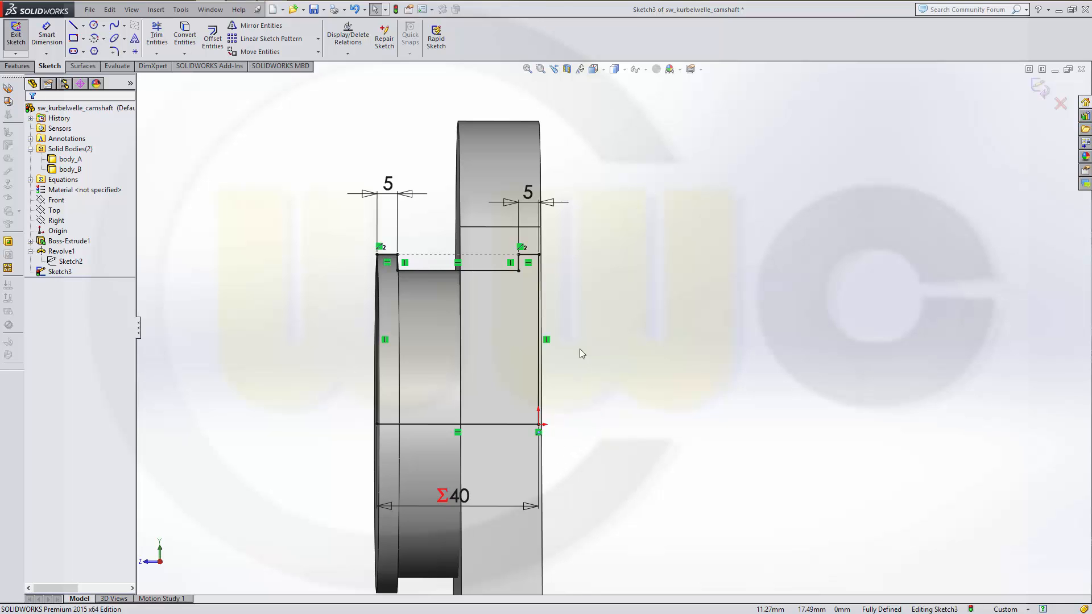
- Try to dimension the distance between the profile's recessed horizontal line and its base line
{"action": "scroll", "coordinate": [595, 345], "scroll_direction": "up", "scroll_amount": 1}
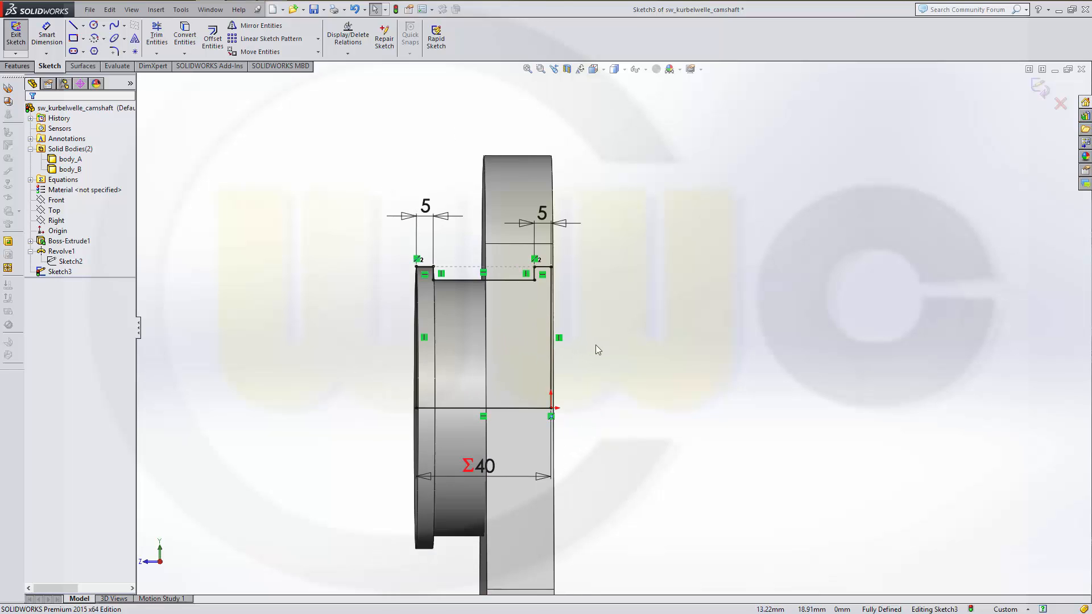
{"action": "scroll", "coordinate": [598, 347], "scroll_direction": "down", "scroll_amount": 2}
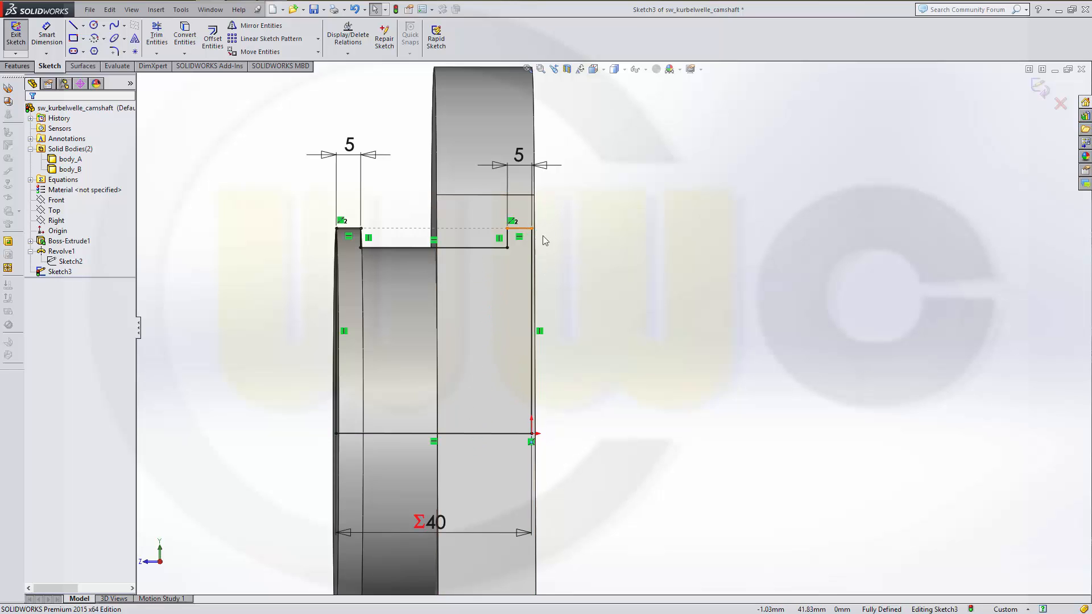
{"action": "scroll", "coordinate": [579, 306], "scroll_direction": "up", "scroll_amount": 6}
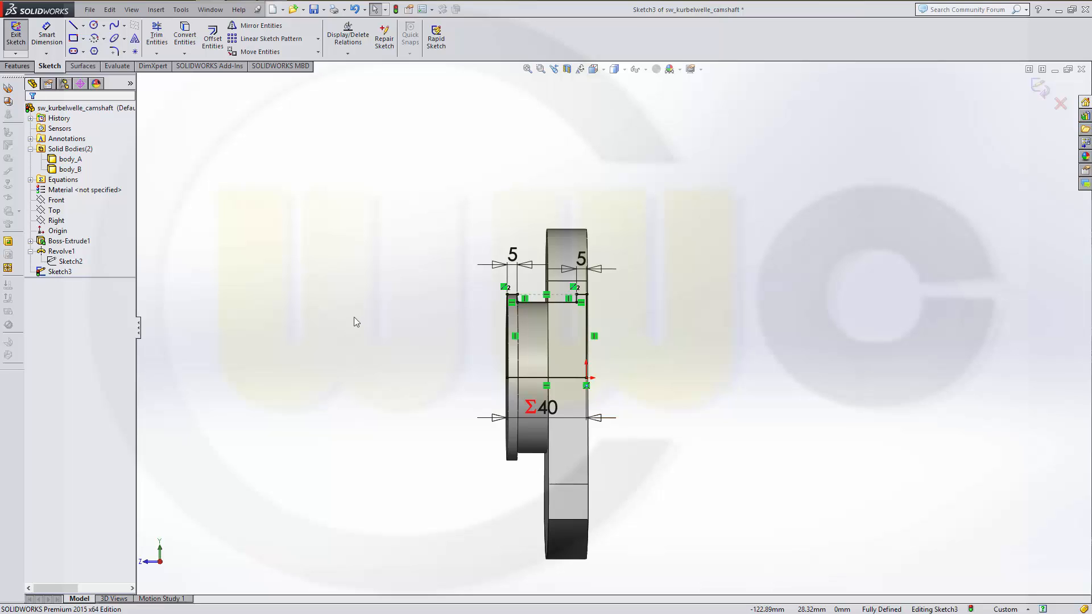
{"action": "scroll", "coordinate": [623, 363], "scroll_direction": "down", "scroll_amount": 2}
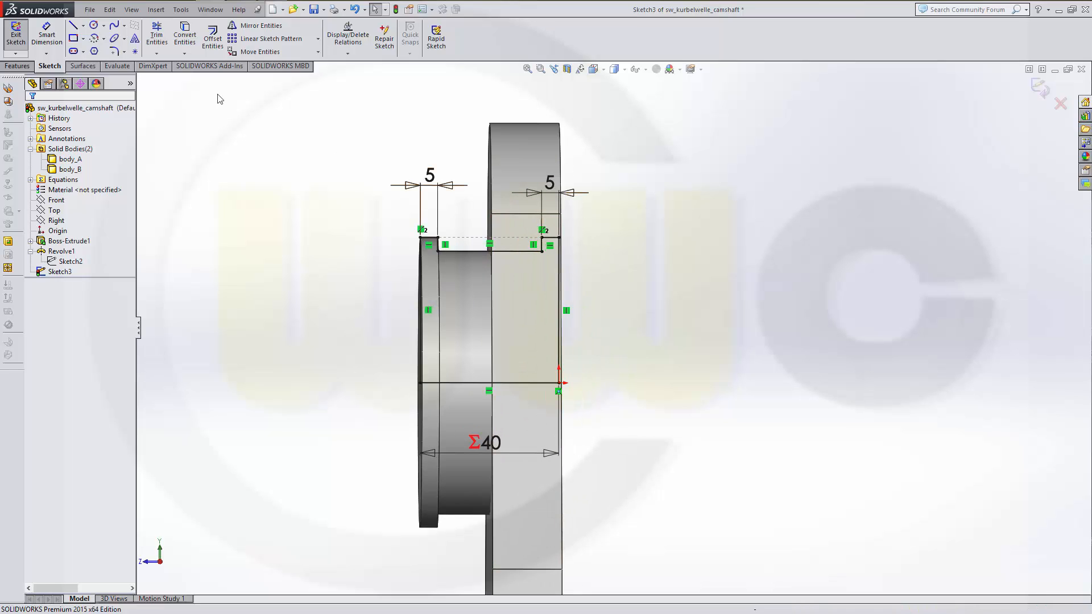
{"action": "left_click", "coordinate": [47, 36]}
{"action": "scroll", "coordinate": [563, 246], "scroll_direction": "up", "scroll_amount": 2}
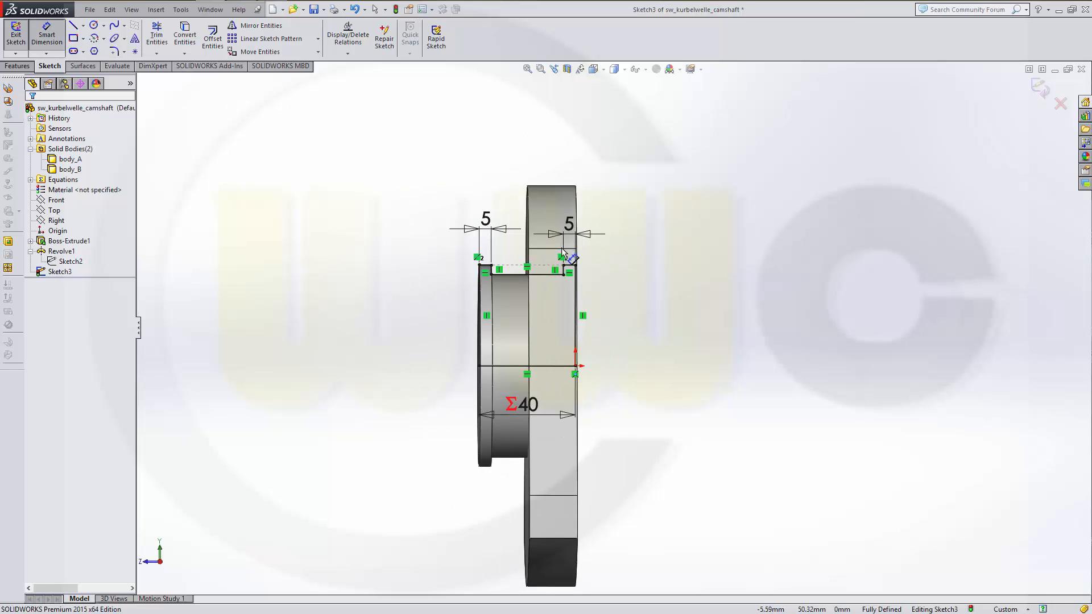
{"action": "left_click", "coordinate": [544, 279]}
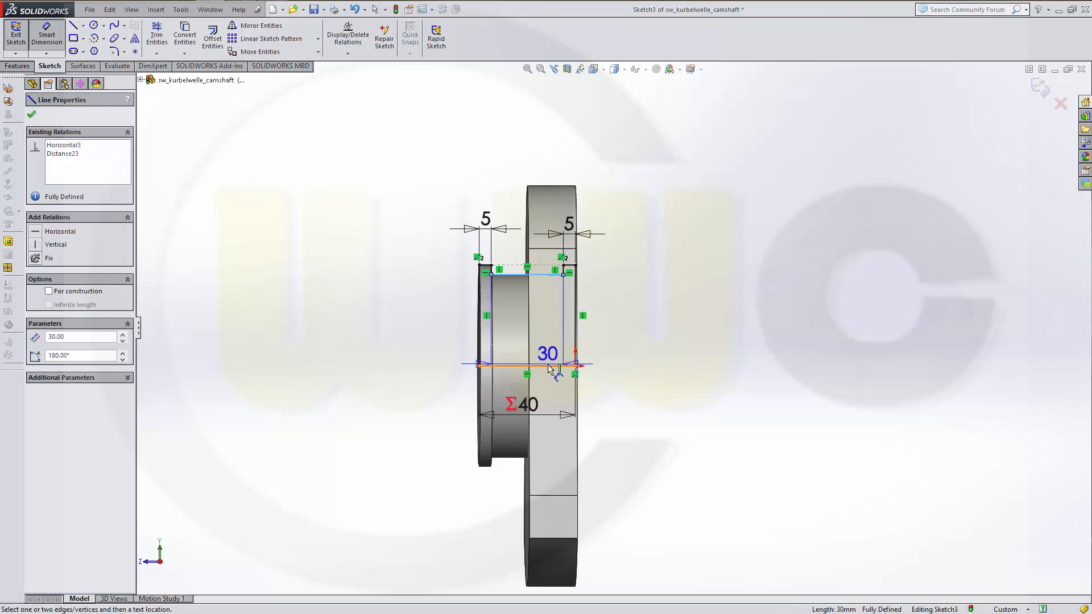
{"action": "left_click", "coordinate": [569, 366]}
{"action": "left_click", "coordinate": [658, 329]}
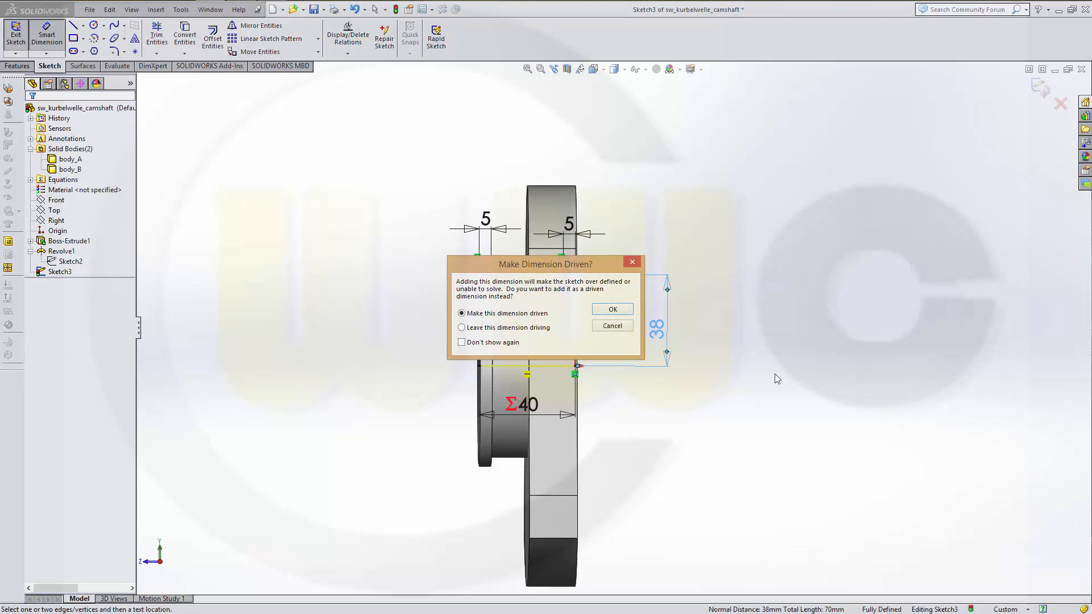
{"action": "left_click", "coordinate": [613, 326]}
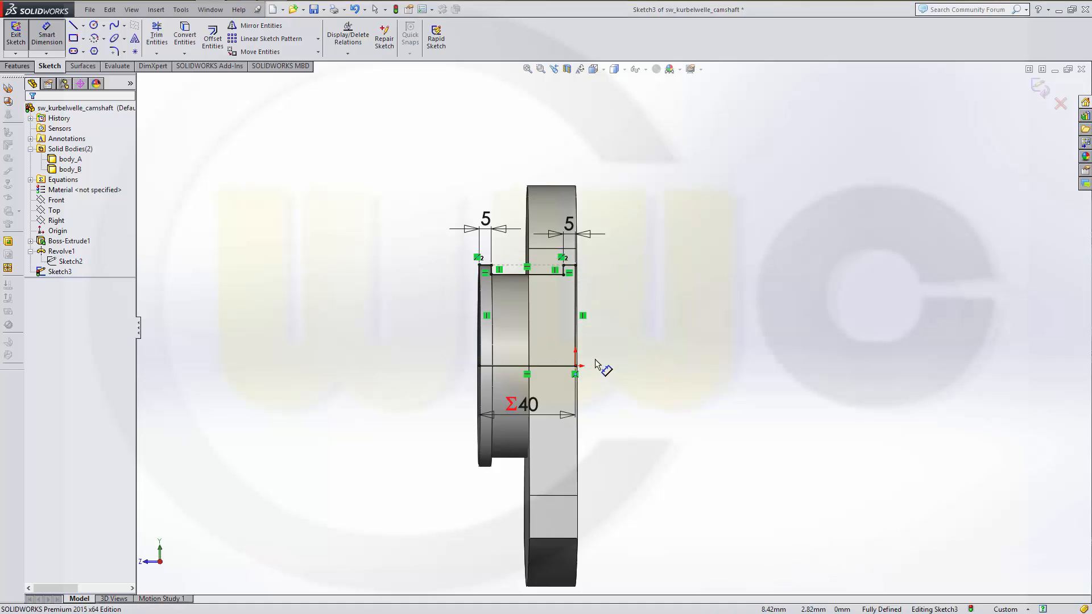
{"action": "scroll", "coordinate": [594, 363], "scroll_direction": "up", "scroll_amount": 1}
{"action": "scroll", "coordinate": [410, 330], "scroll_direction": "down", "scroll_amount": 1}
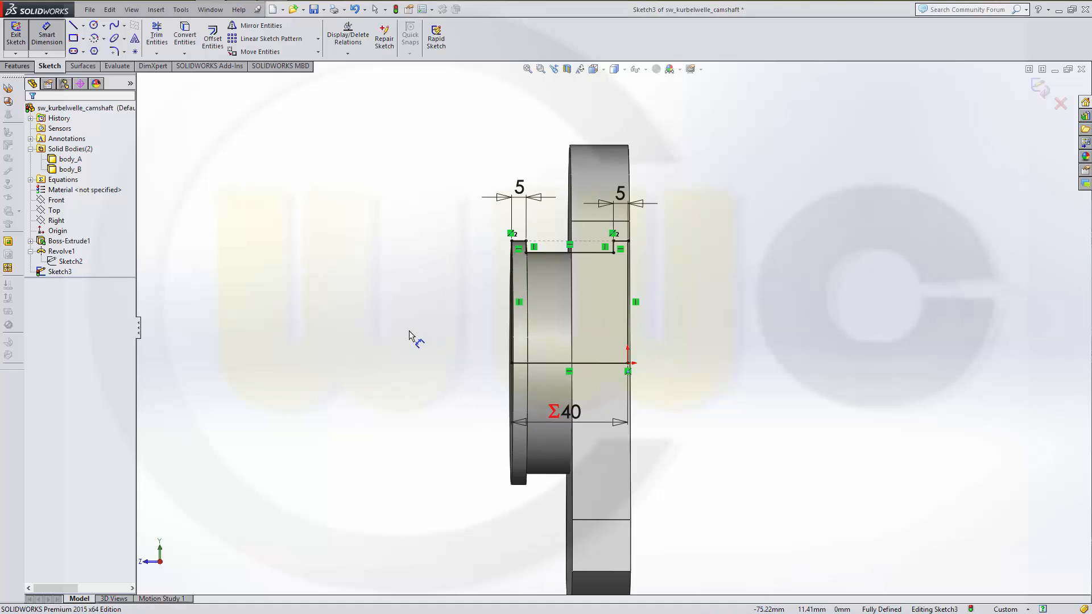
{"action": "middle_click_drag", "start_coordinate": [702, 324], "coordinate": [709, 349]}
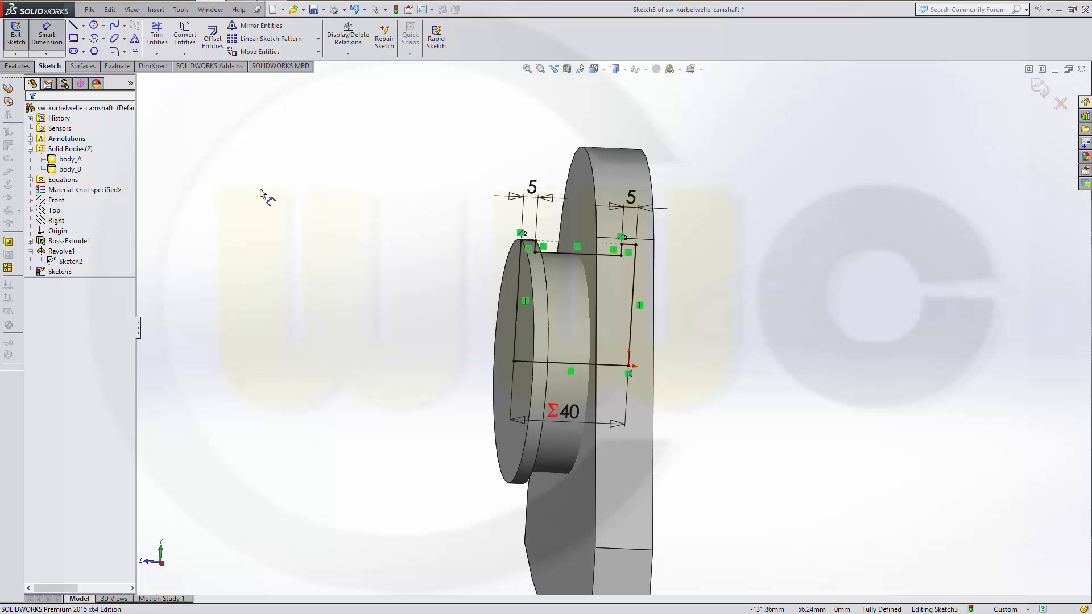
{"action": "key", "text": "Escape"}
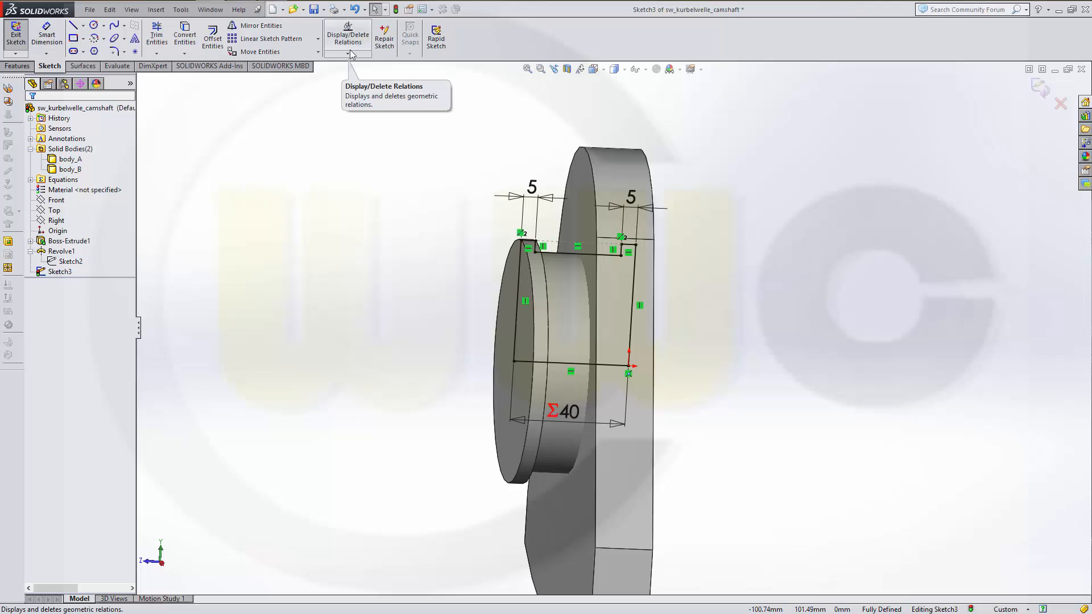
- List the relations of all entities in the sketch profile with Display/Delete Relations
{"action": "left_click", "coordinate": [351, 32]}
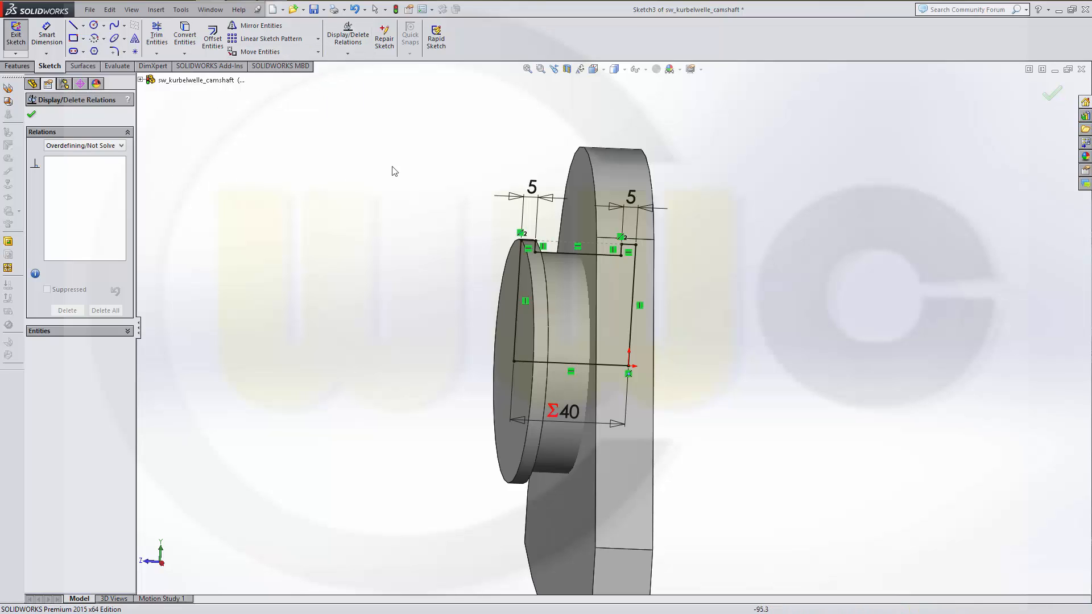
{"action": "left_click_drag", "start_coordinate": [428, 160], "coordinate": [818, 550]}
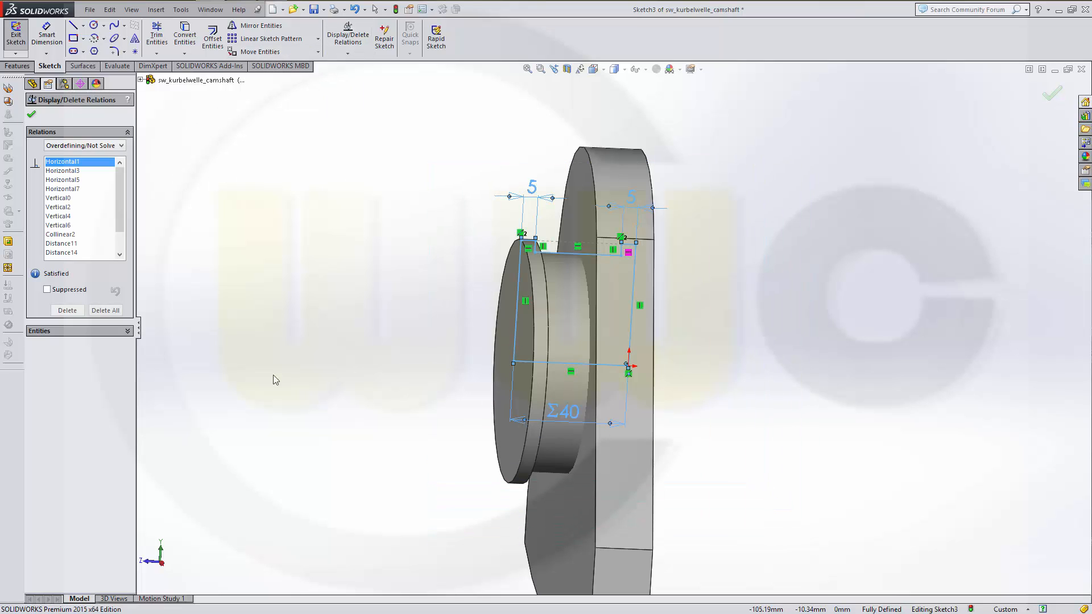
{"action": "scroll", "coordinate": [124, 224], "scroll_direction": "down", "scroll_amount": 1}
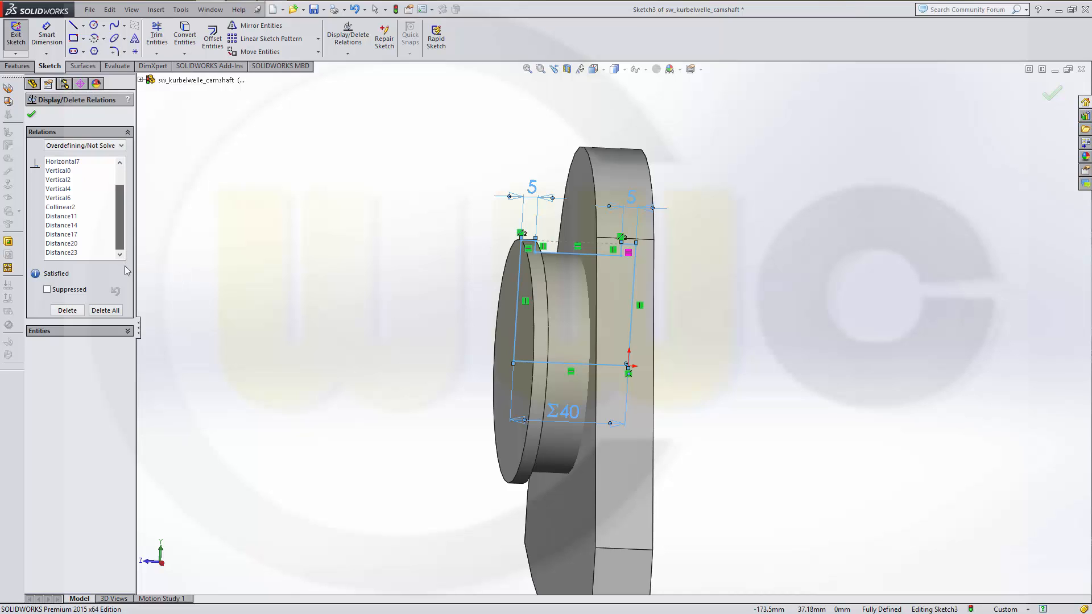
- Review the profile's distance relations and delete Distance20 and Distance23
{"action": "left_click", "coordinate": [77, 253]}
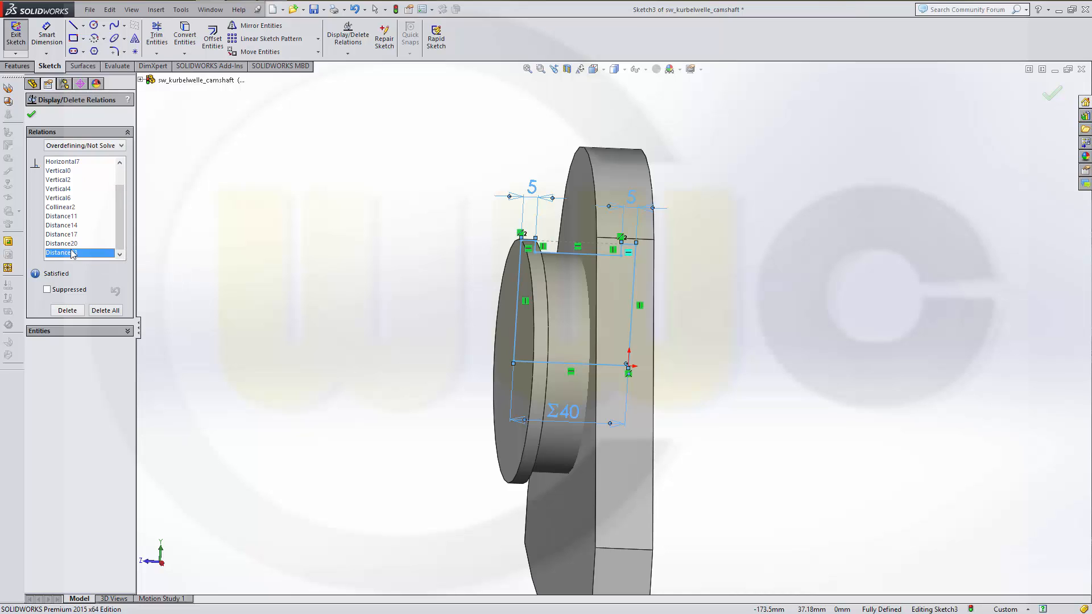
{"action": "left_click", "coordinate": [66, 245]}
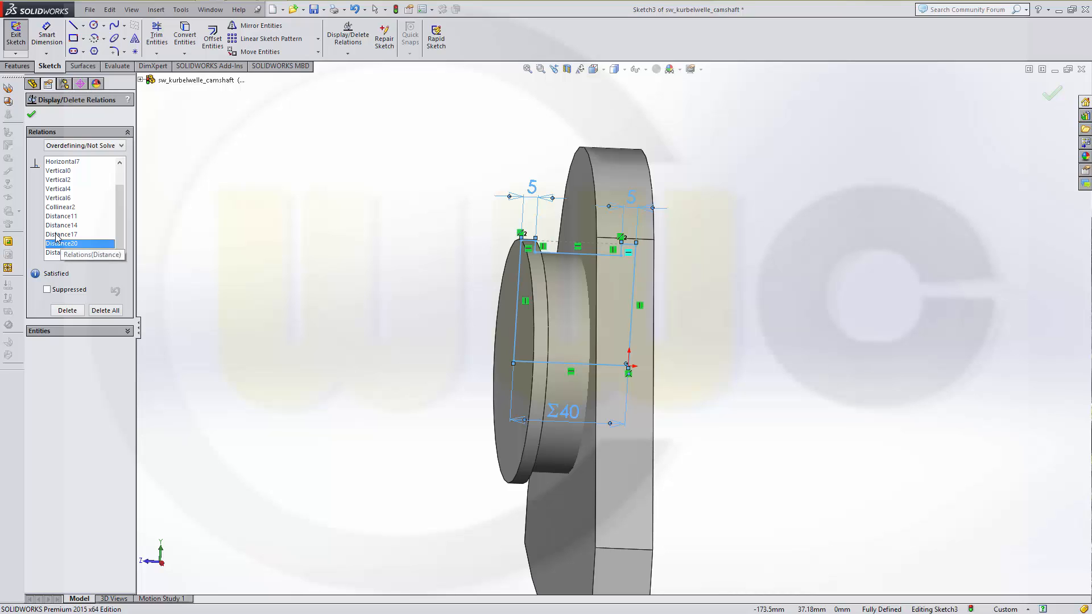
{"action": "left_click", "coordinate": [57, 235]}
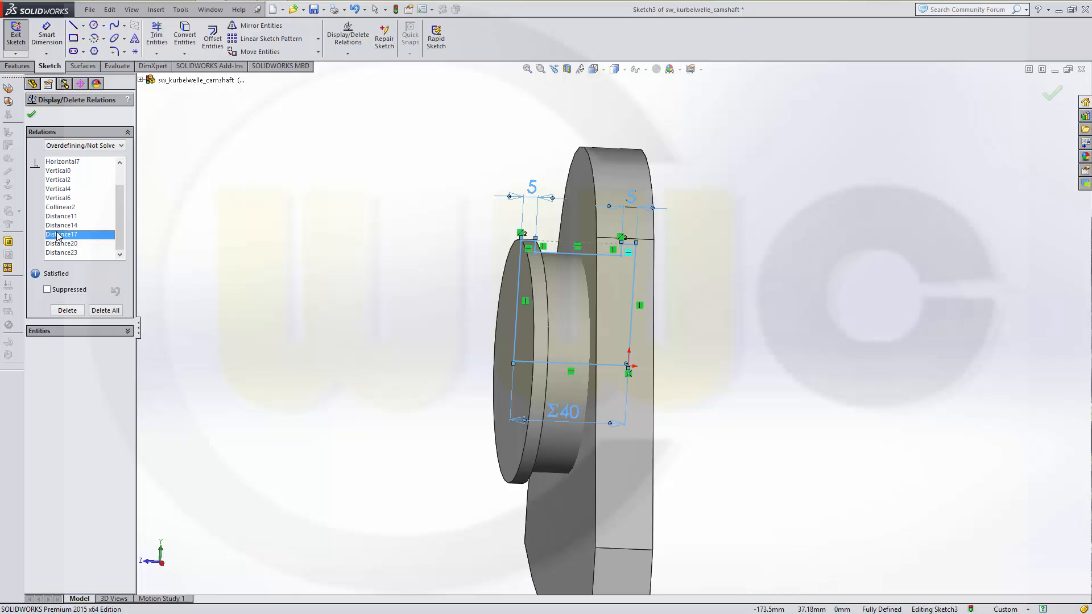
{"action": "left_click", "coordinate": [60, 224]}
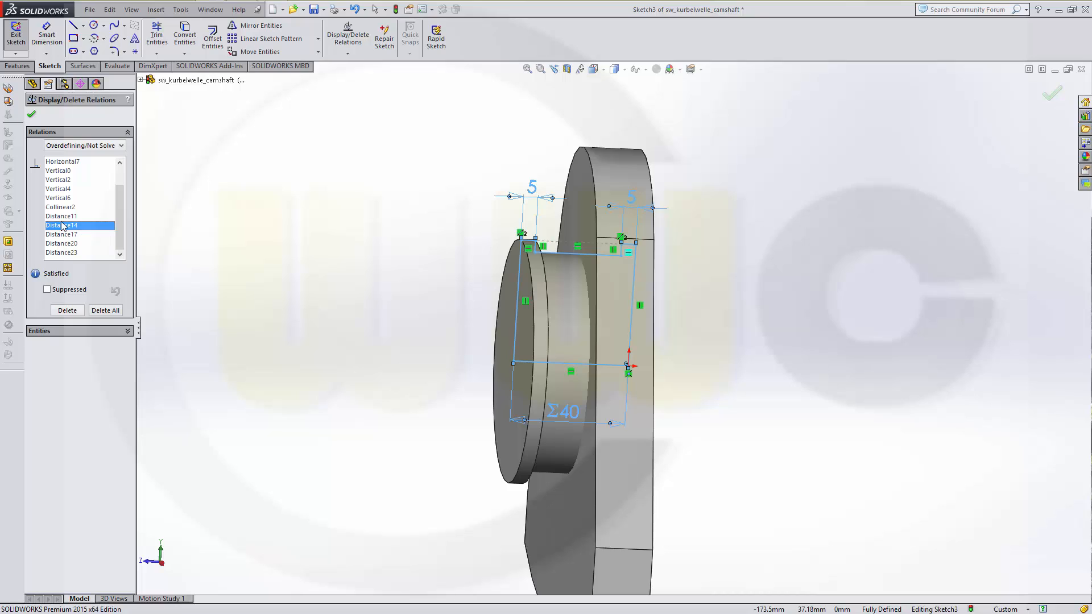
{"action": "left_click", "coordinate": [65, 216]}
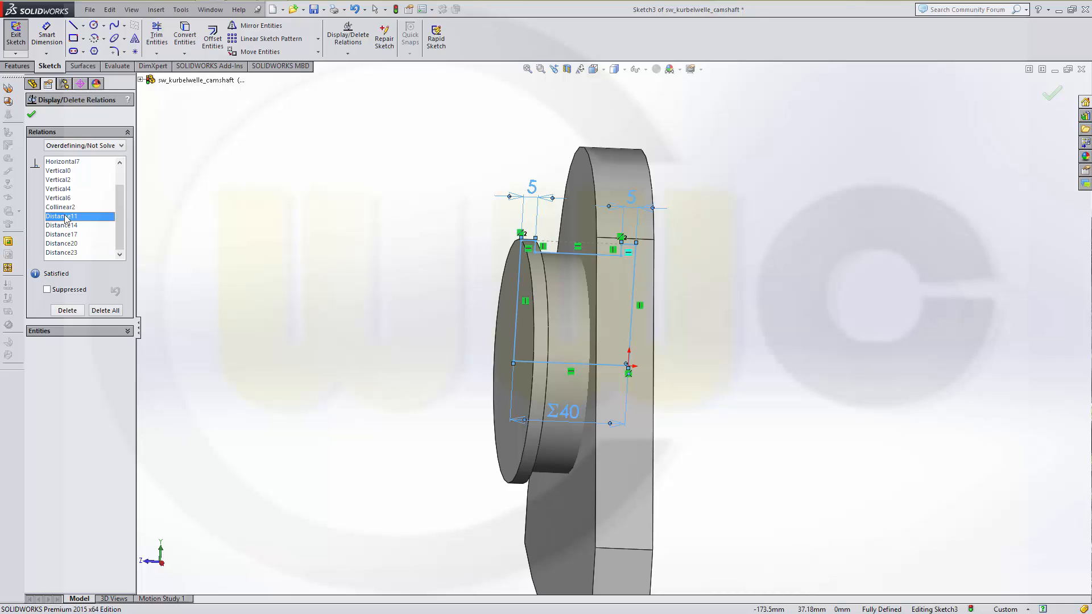
{"action": "left_click", "coordinate": [62, 253]}
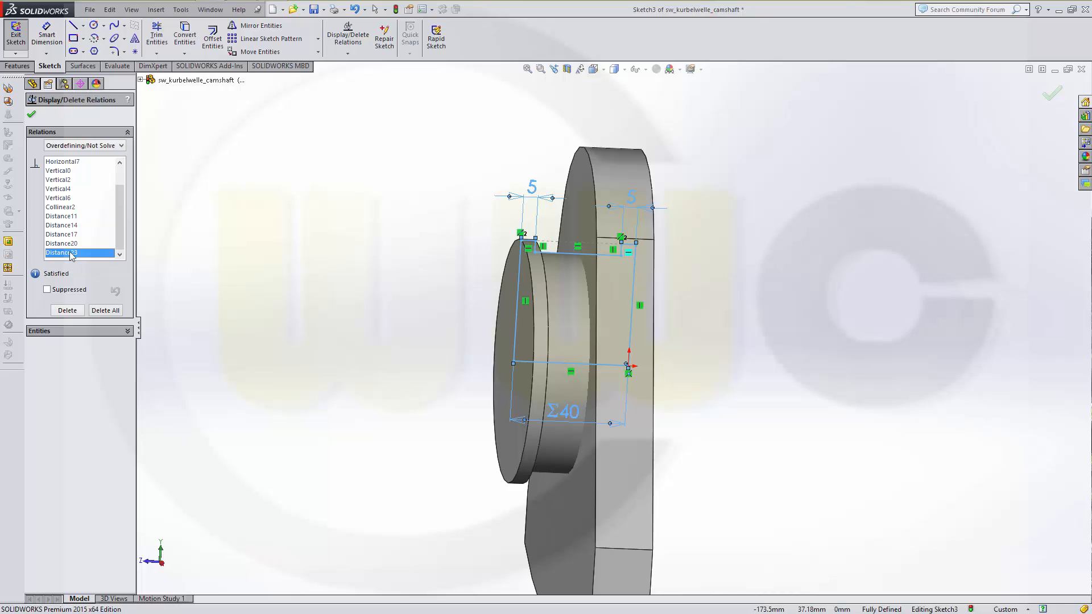
{"action": "left_click", "coordinate": [69, 245]}
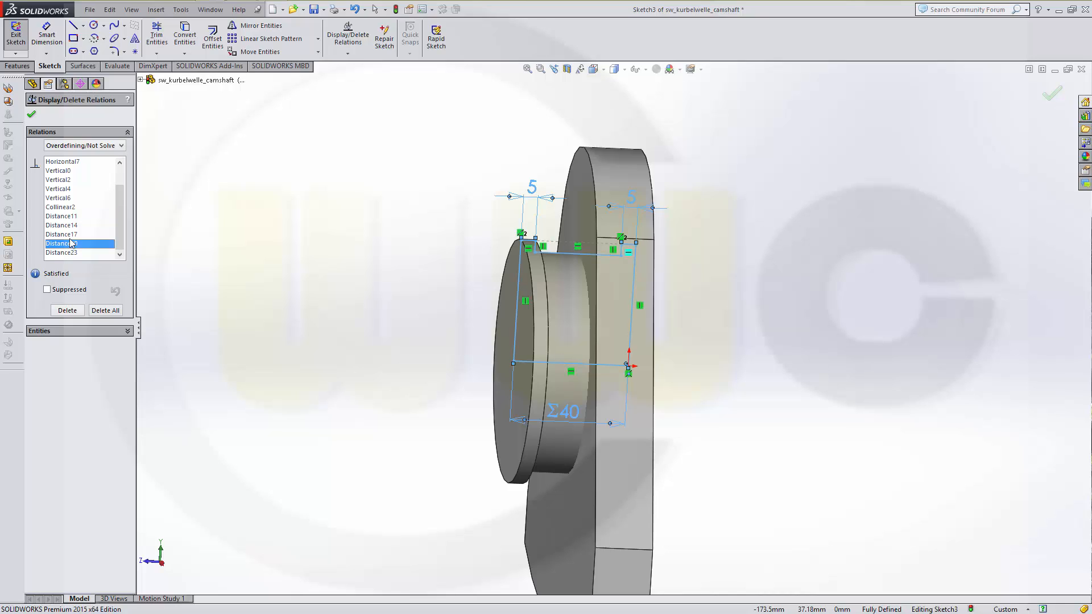
{"action": "left_click", "coordinate": [61, 253]}
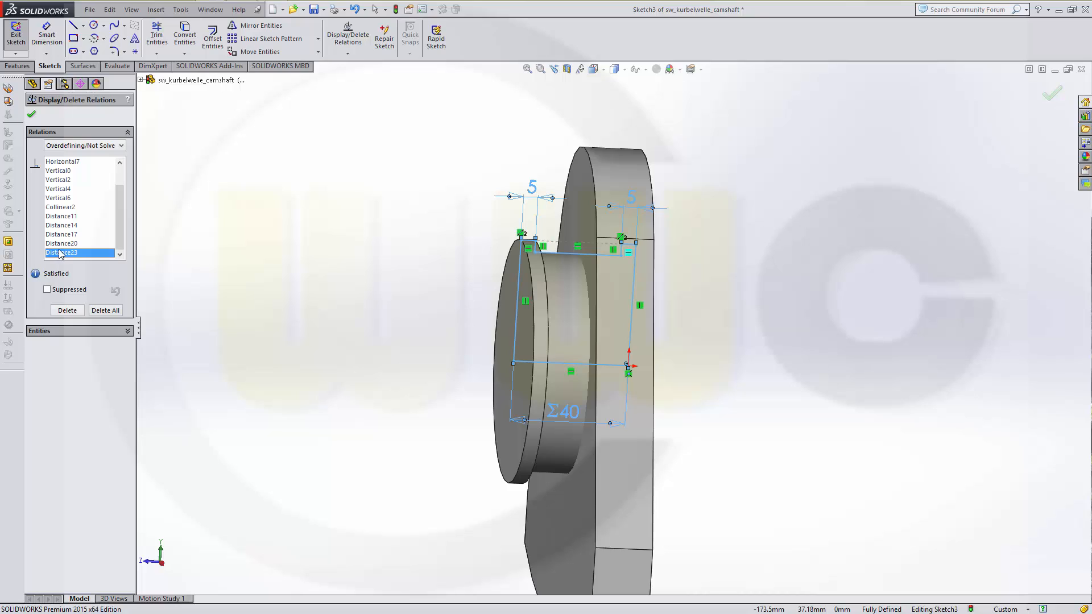
{"action": "left_click", "coordinate": [62, 243], "text": "ctrl"}
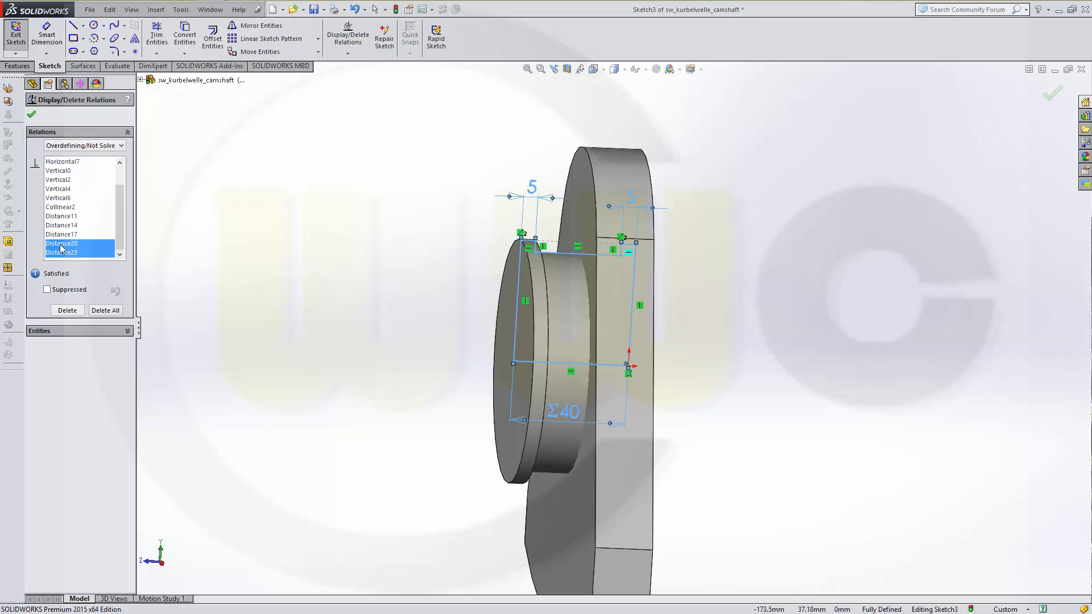
{"action": "left_click", "coordinate": [67, 311]}
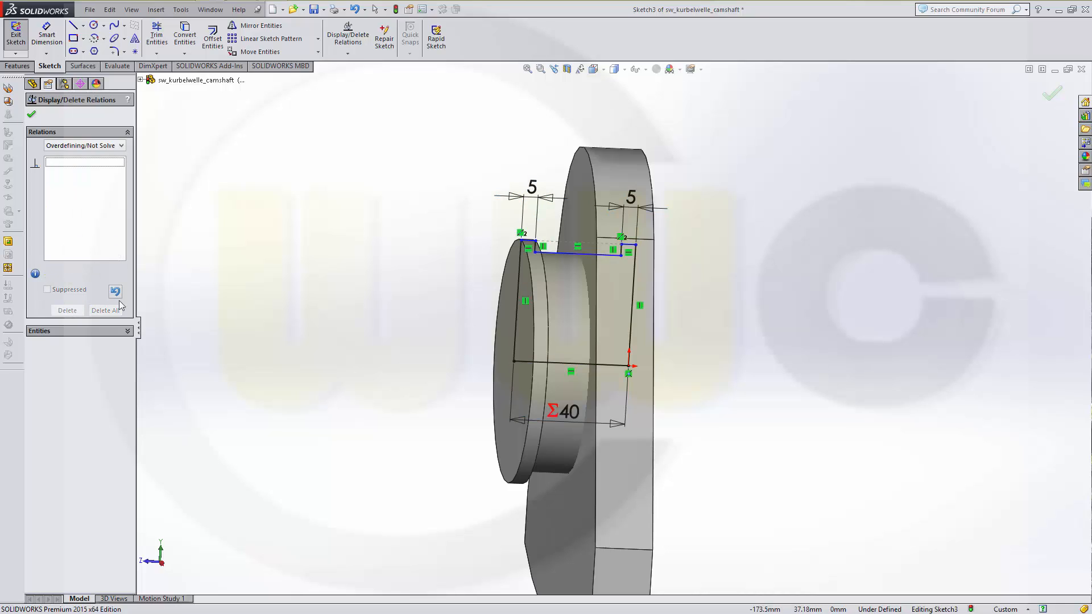
{"action": "left_click", "coordinate": [32, 115]}
- Dimension the distance between the profile's recessed horizontal line and its base line as 24 mm
{"action": "middle_click_drag", "start_coordinate": [733, 299], "coordinate": [738, 313]}
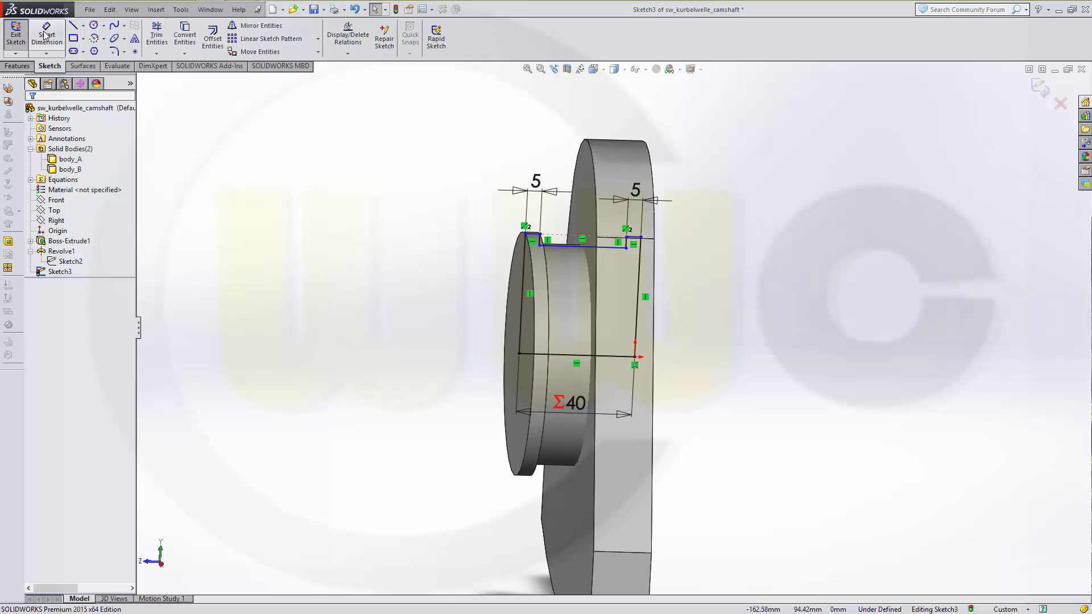
{"action": "left_click", "coordinate": [45, 35]}
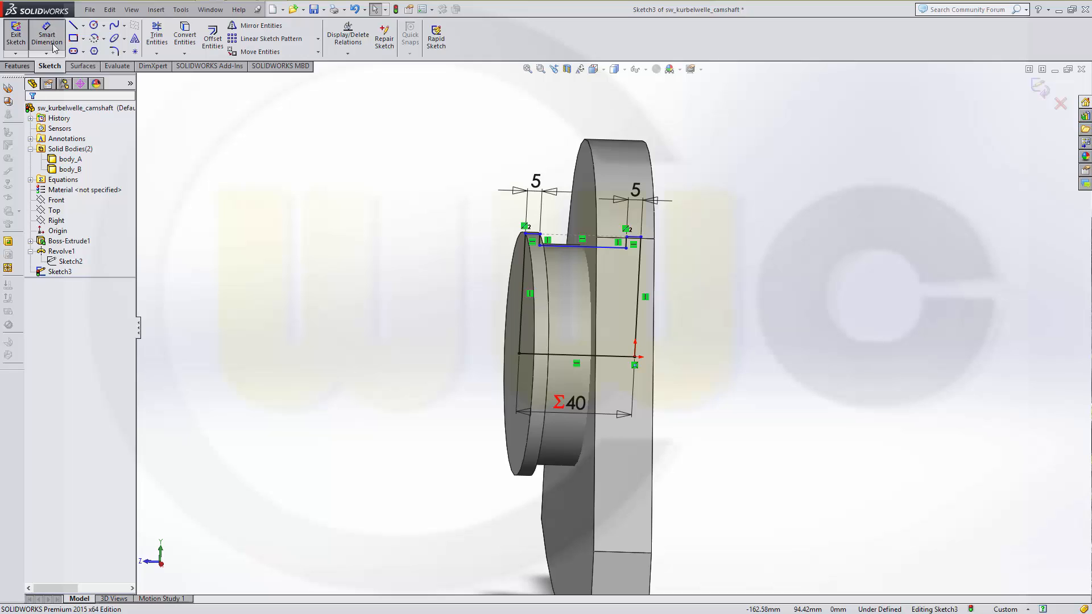
{"action": "left_click", "coordinate": [600, 244]}
{"action": "left_click", "coordinate": [603, 355]}
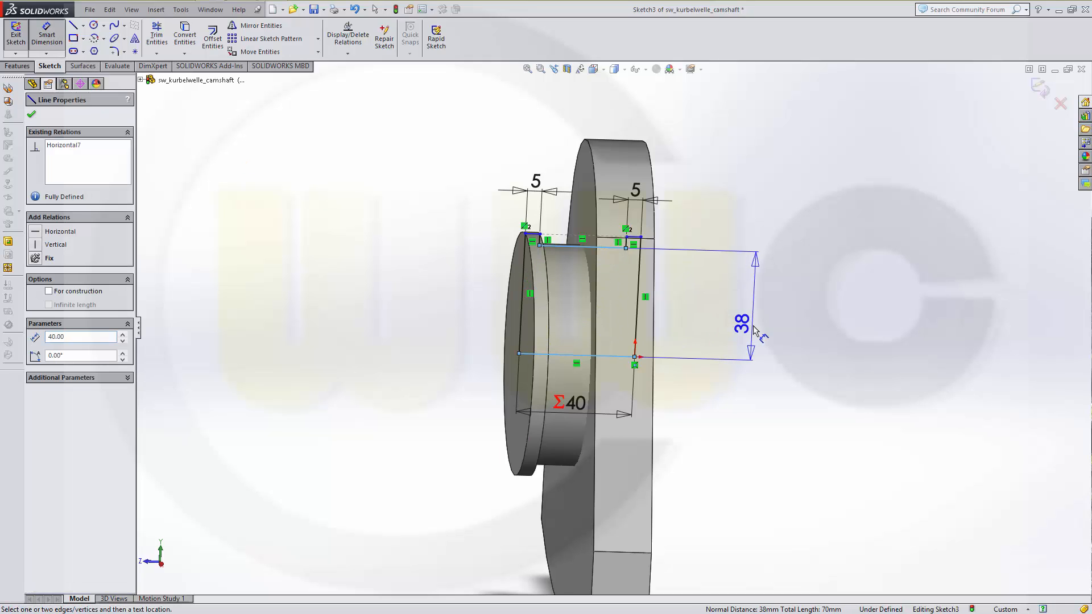
{"action": "left_click", "coordinate": [755, 332]}
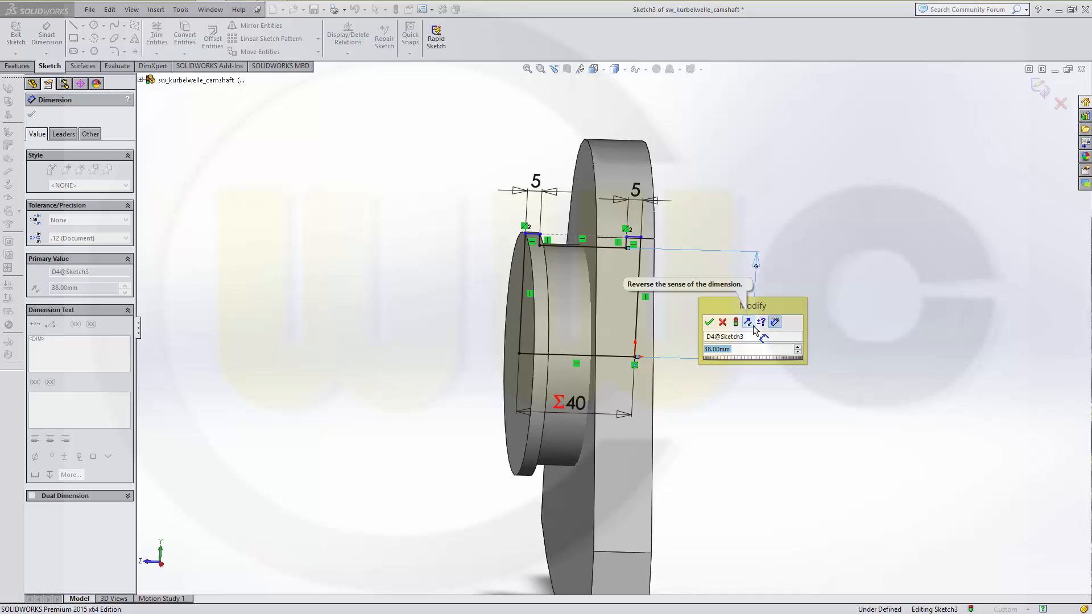
{"action": "key", "text": "Return"}
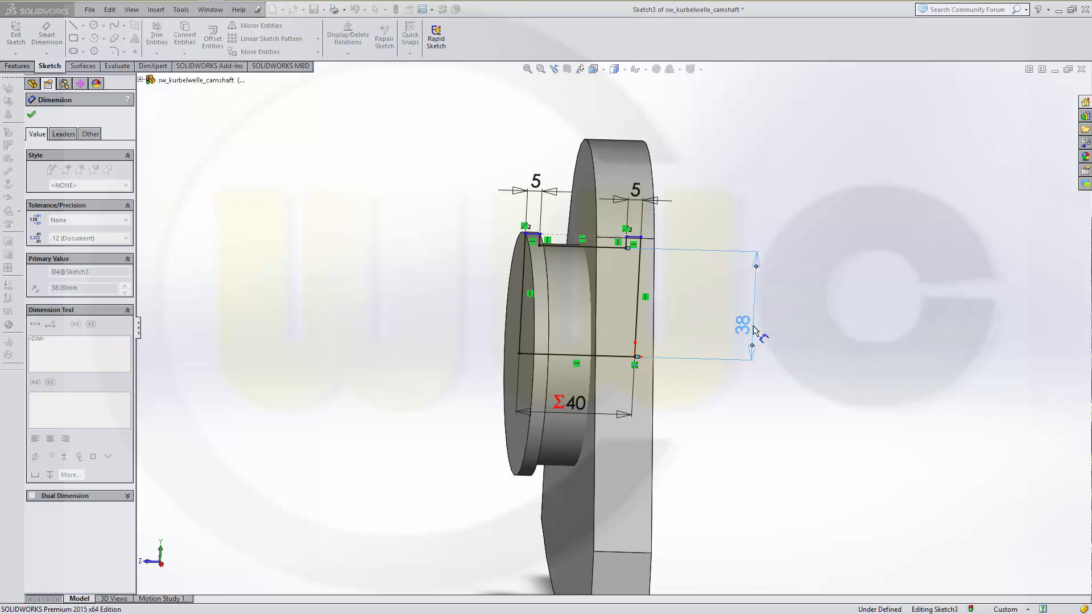
{"action": "scroll", "coordinate": [680, 255], "scroll_direction": "up", "scroll_amount": 2}
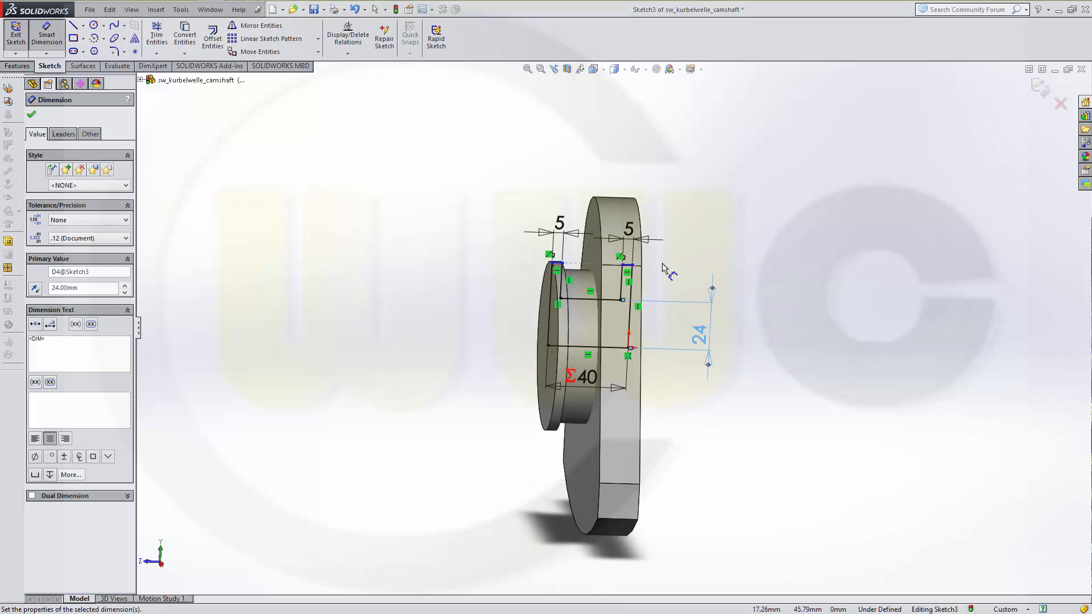
- Dimension the height of the profile's raised flange line above the base line as 28 mm and exit the sketch
{"action": "scroll", "coordinate": [662, 262], "scroll_direction": "down", "scroll_amount": 3}
{"action": "left_click", "coordinate": [580, 283]}
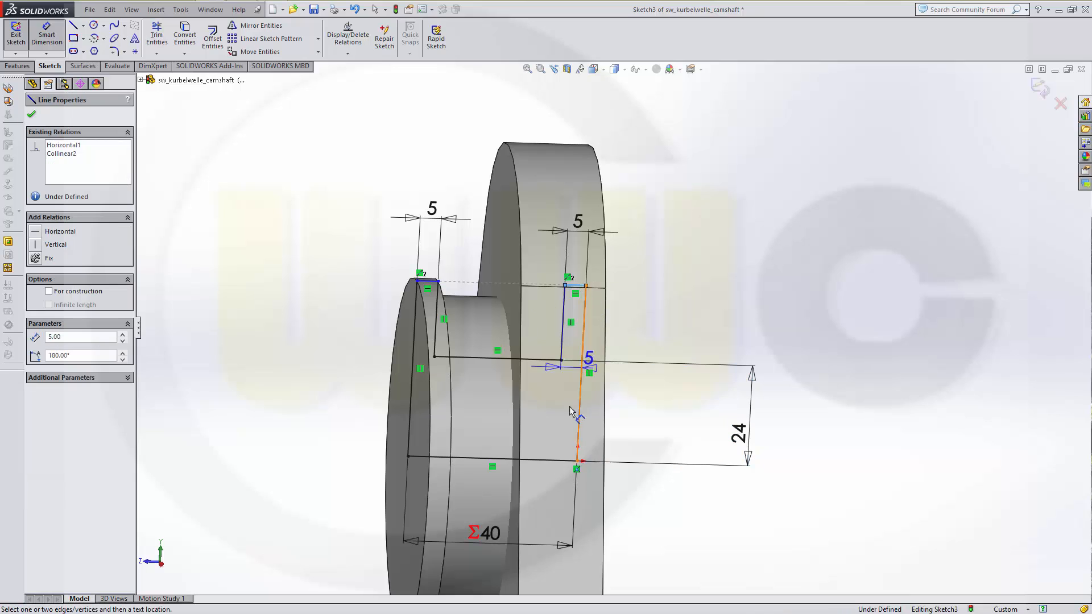
{"action": "left_click", "coordinate": [560, 460]}
{"action": "left_click", "coordinate": [868, 410]}
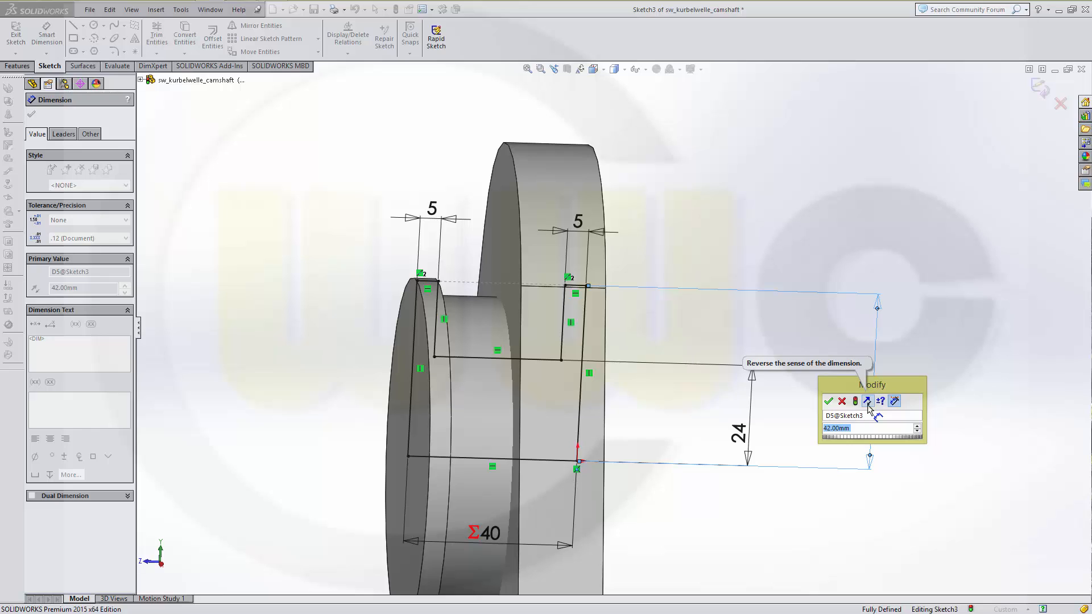
{"action": "type", "text": "28"}
{"action": "key", "text": "Return"}
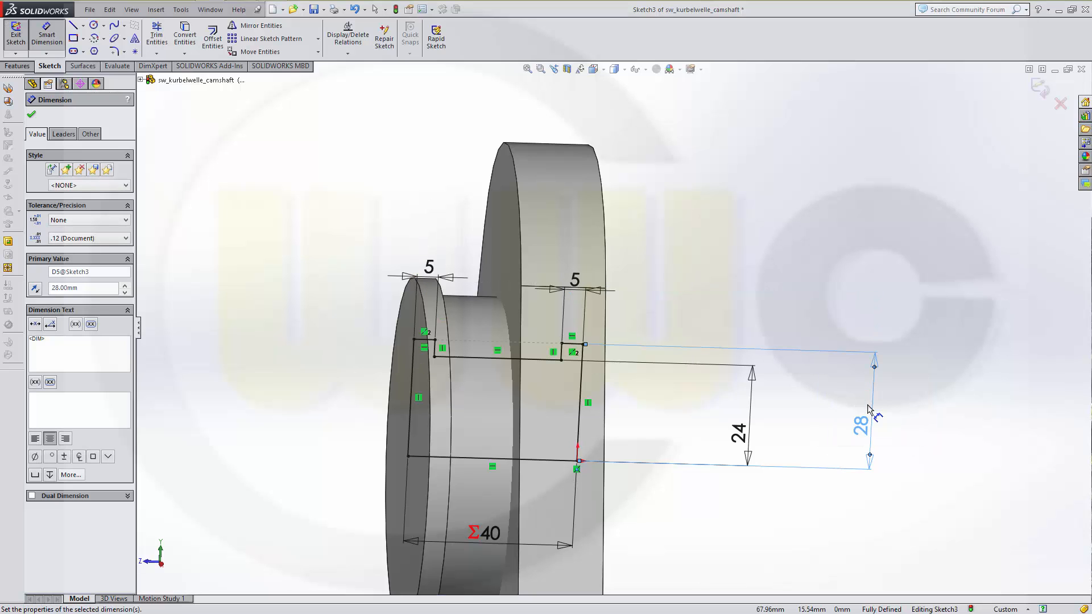
{"action": "key", "text": "Escape"}
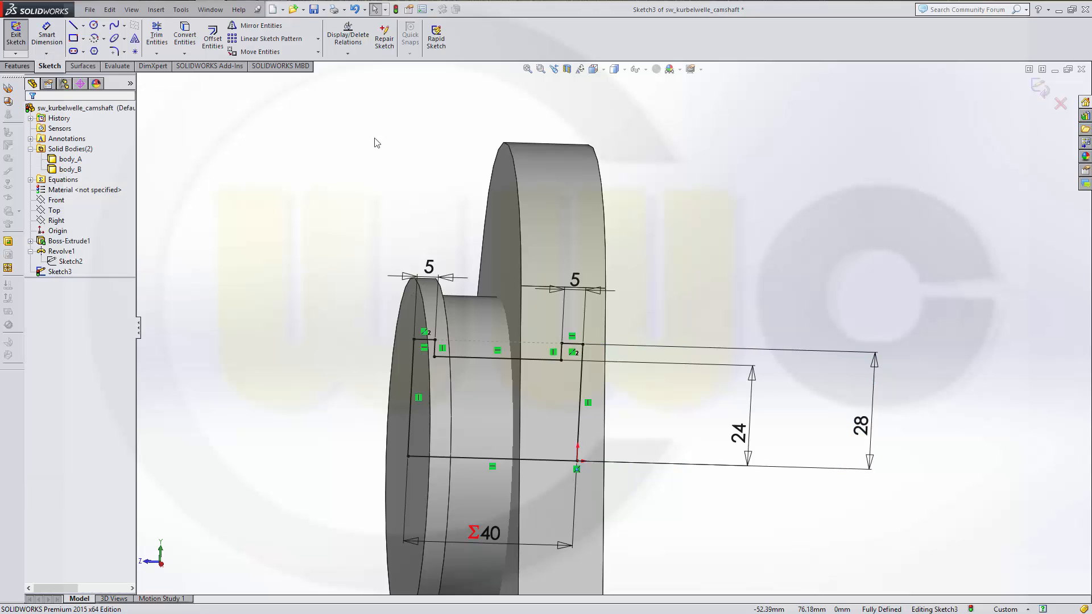
{"action": "left_click", "coordinate": [1040, 88]}
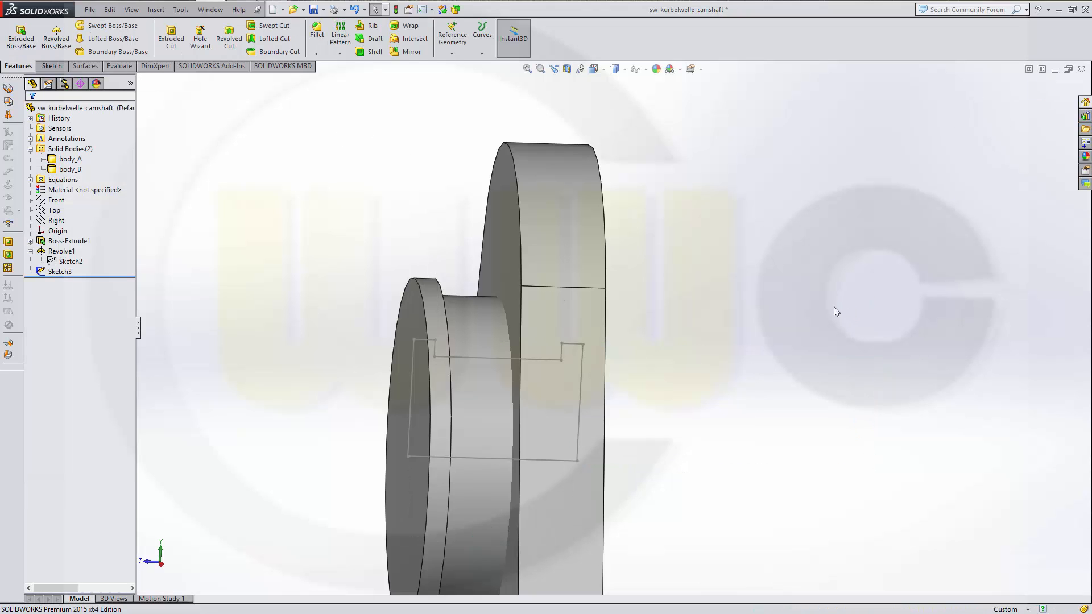
- Revolve the profile 360 degrees about its base line as a separate body, without merging the result
{"action": "left_click", "coordinate": [59, 46]}
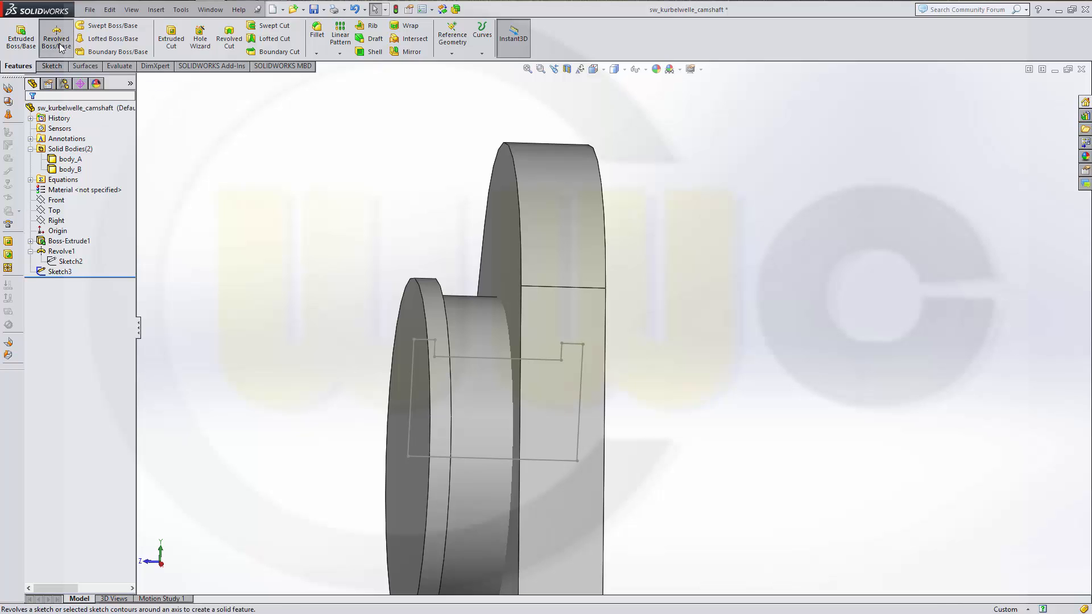
{"action": "left_click", "coordinate": [540, 460]}
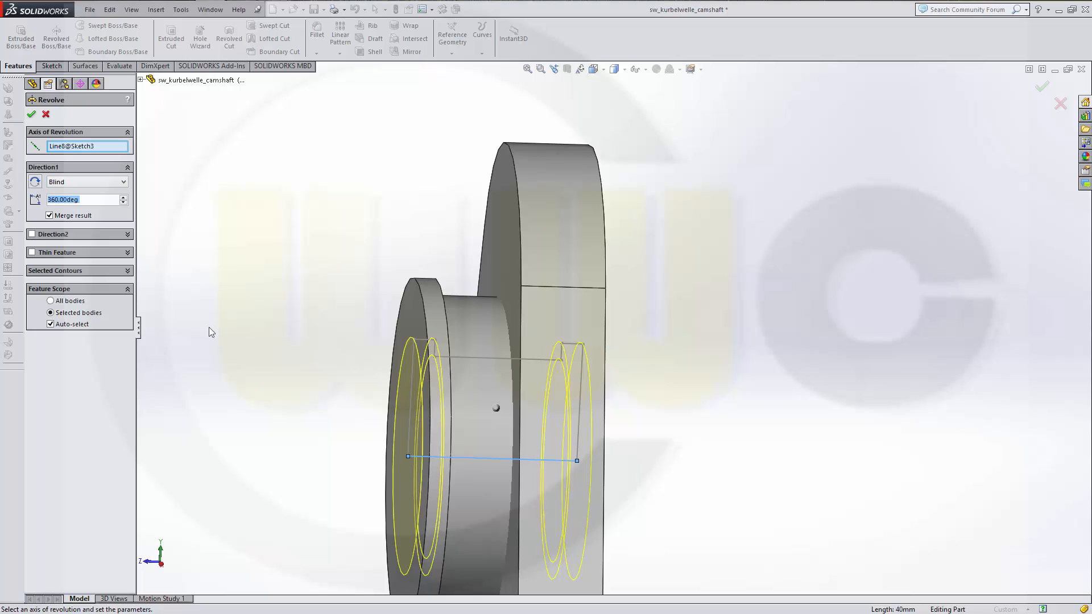
{"action": "left_click", "coordinate": [50, 216]}
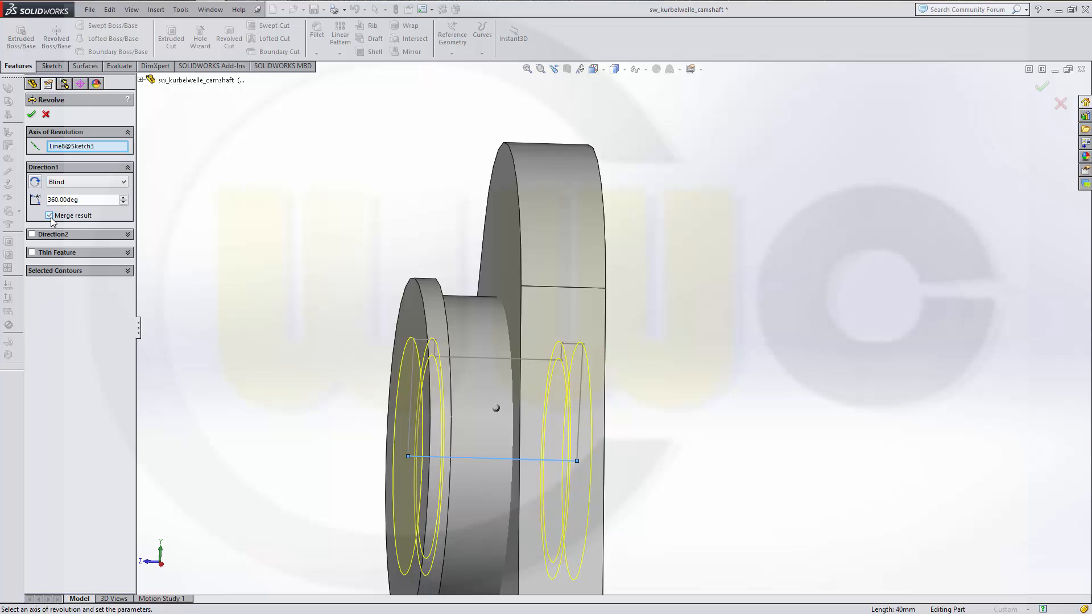
{"action": "left_click", "coordinate": [33, 115]}
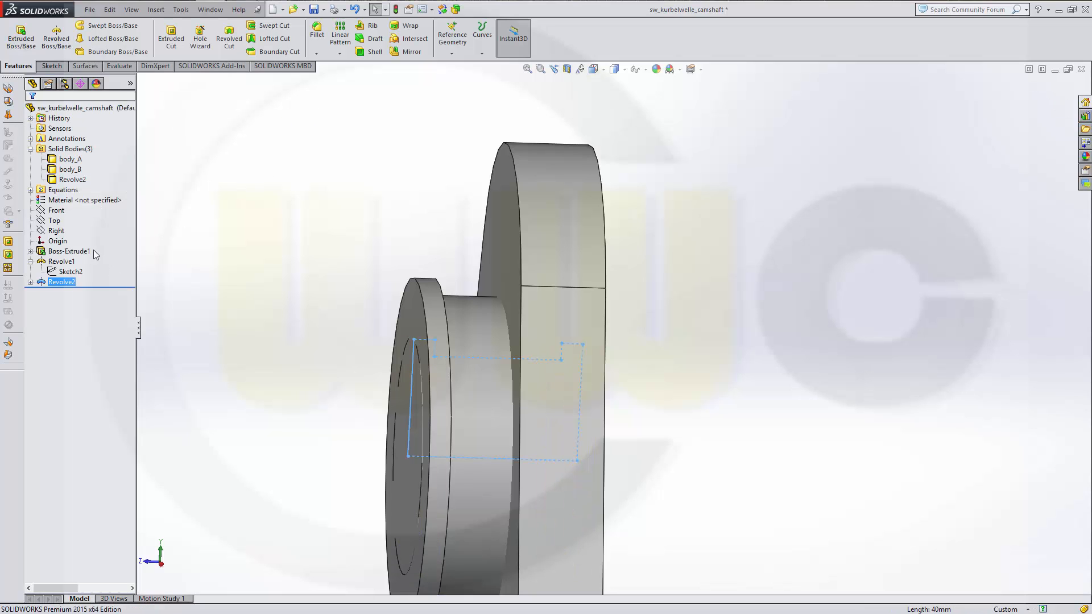
- Rename the newly revolved solid body as body_C
{"action": "left_click", "coordinate": [74, 180]}
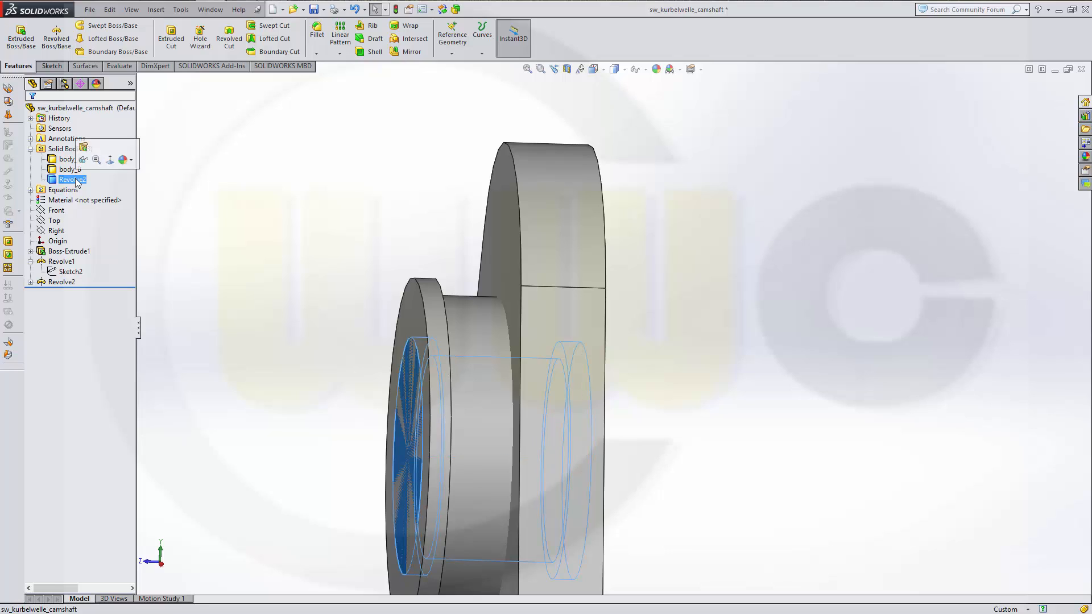
{"action": "left_click", "coordinate": [72, 180]}
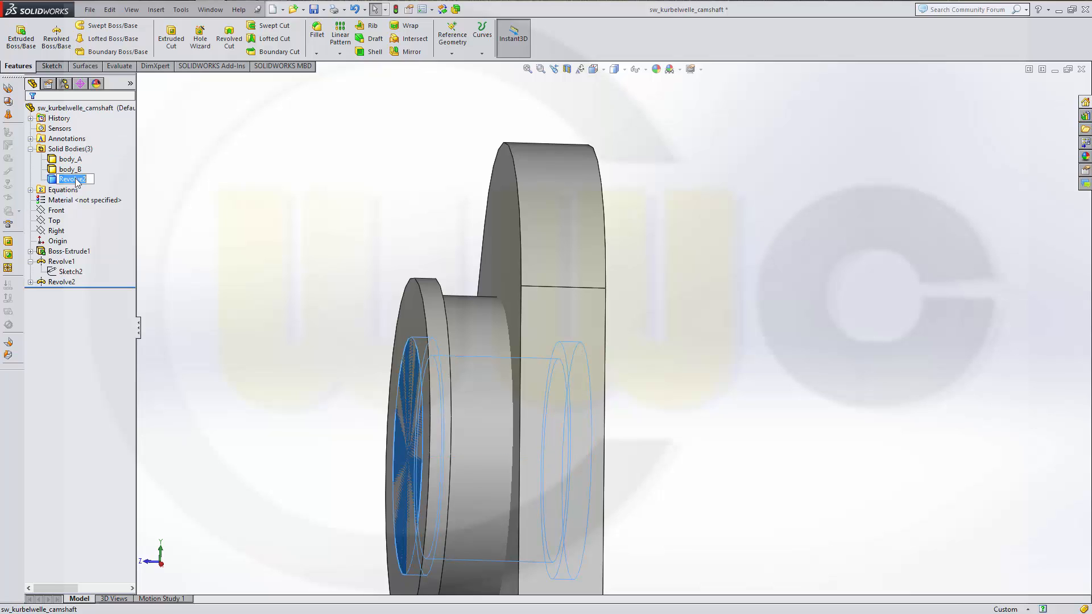
{"action": "type", "text": "body_C"}
{"action": "key", "text": "Return"}
{"action": "left_click", "coordinate": [752, 129]}
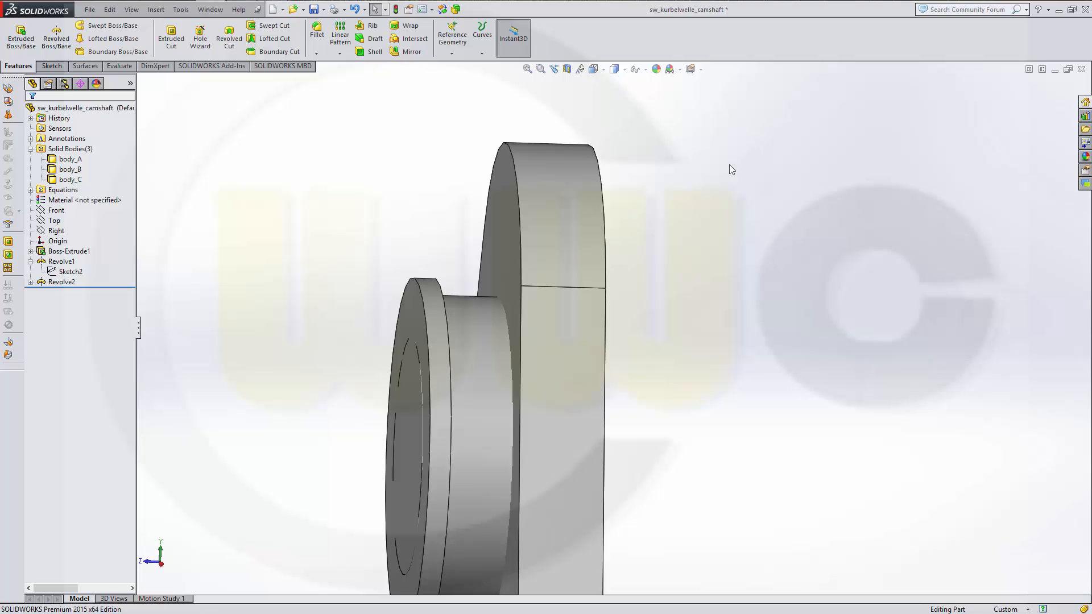
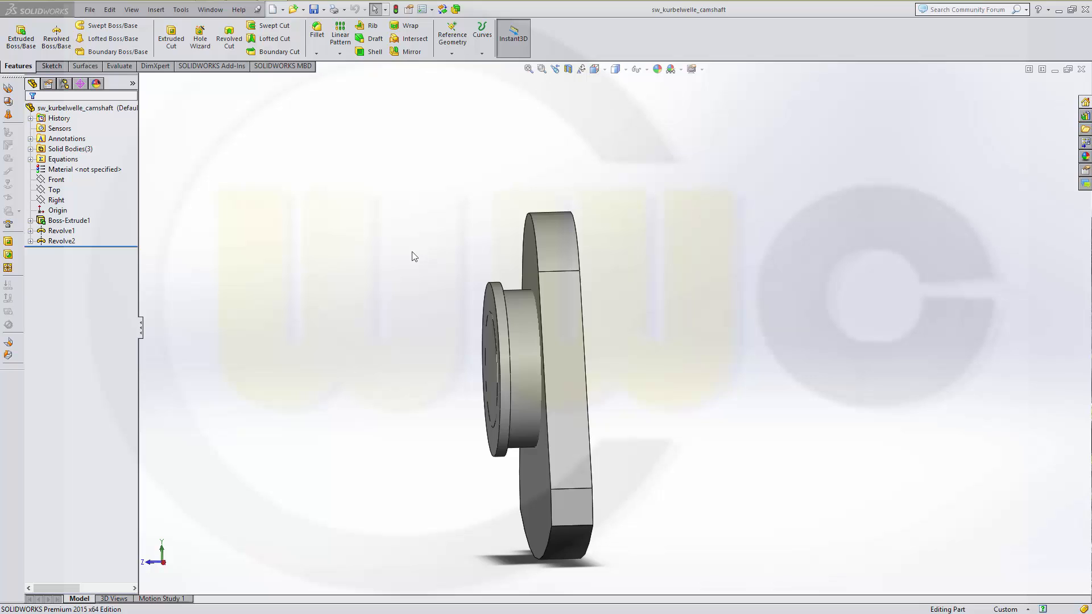
{"action": "middle_click_drag", "start_coordinate": [419, 263], "coordinate": [501, 249], "text": "ctrl"}
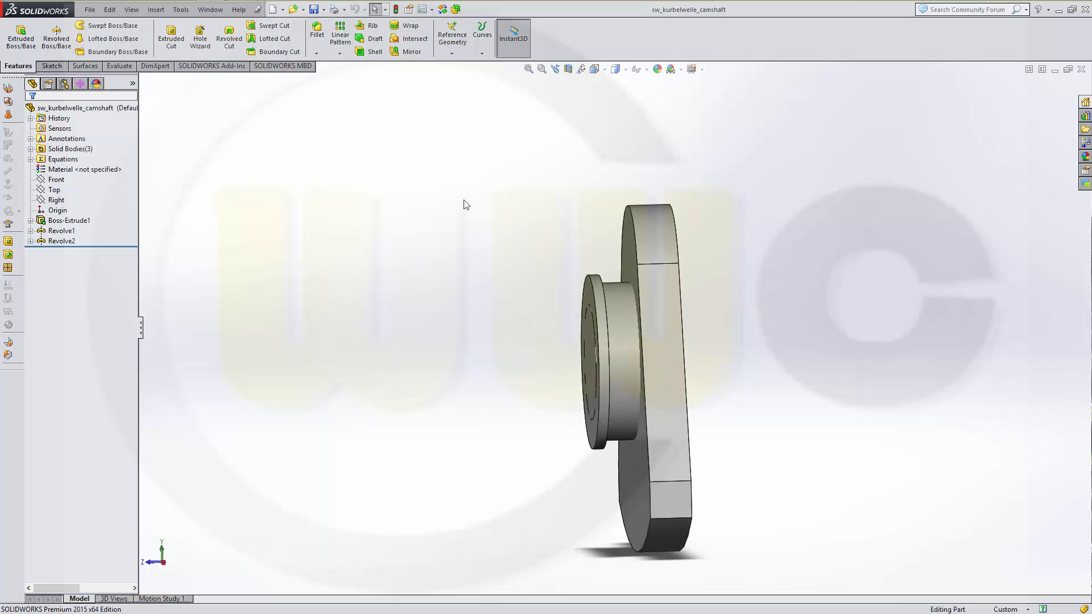
{"action": "left_click", "coordinate": [443, 10]}
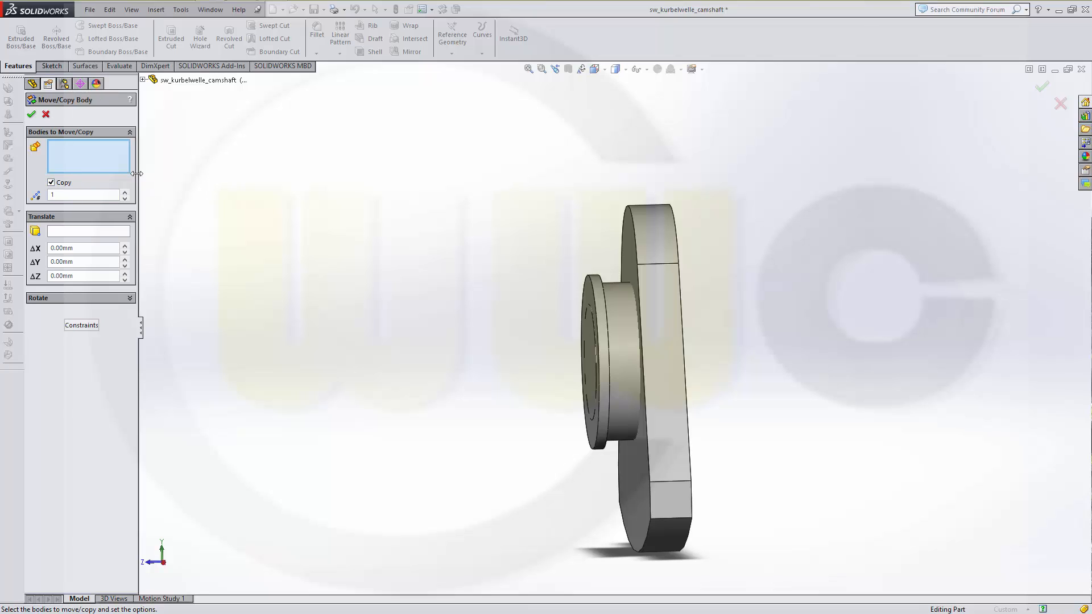
{"action": "left_click", "coordinate": [659, 241]}
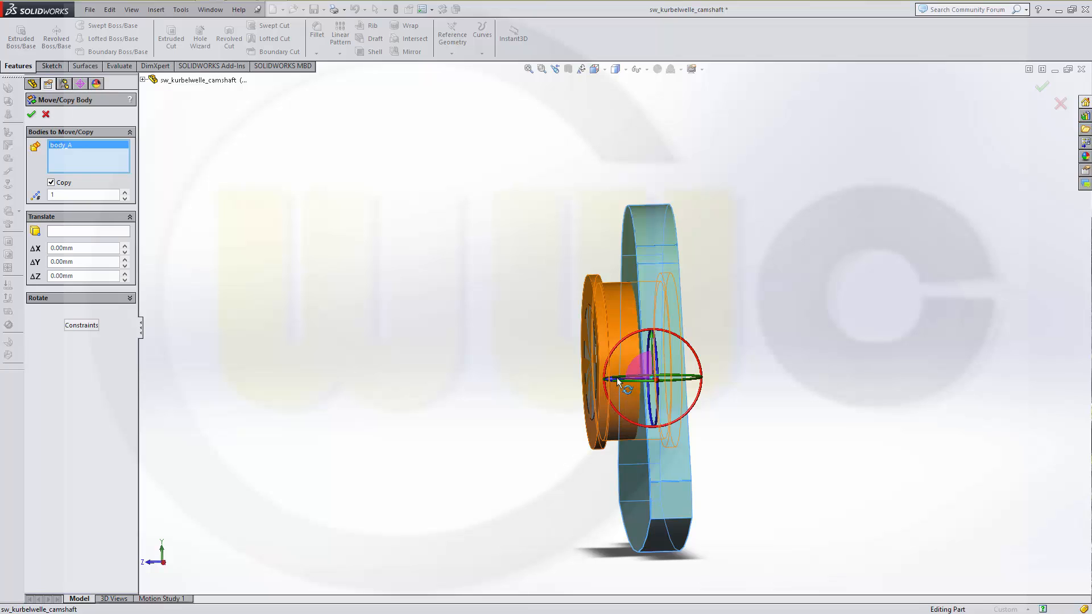
{"action": "left_click_drag", "start_coordinate": [617, 378], "coordinate": [593, 373]}
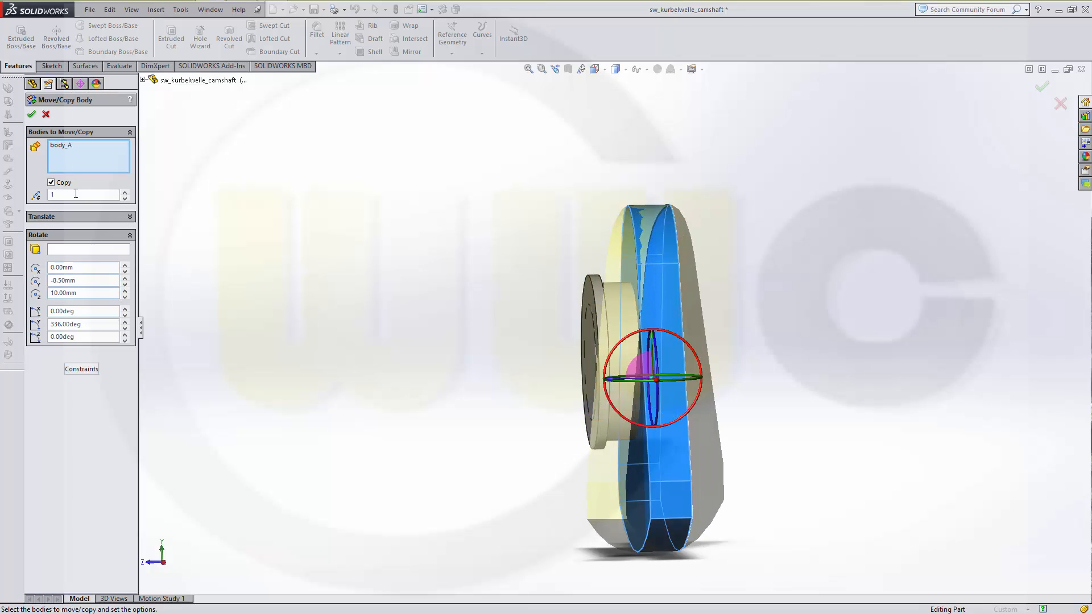
{"action": "left_click", "coordinate": [48, 116]}
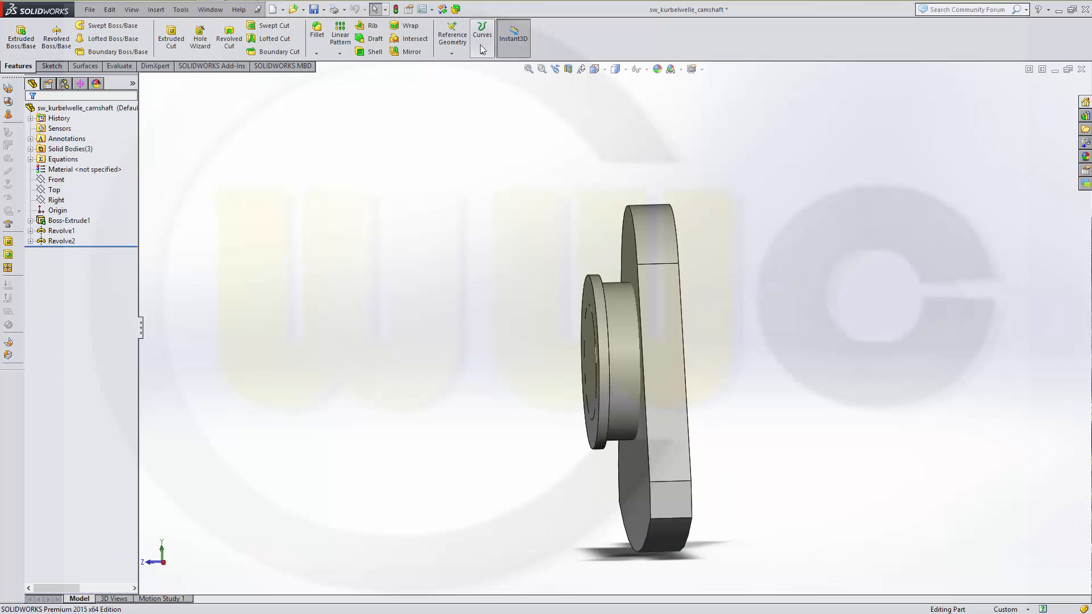
- Create one copy of body_A with Move/Copy Body, translated about 79.5 mm along Z
{"action": "left_click", "coordinate": [443, 10]}
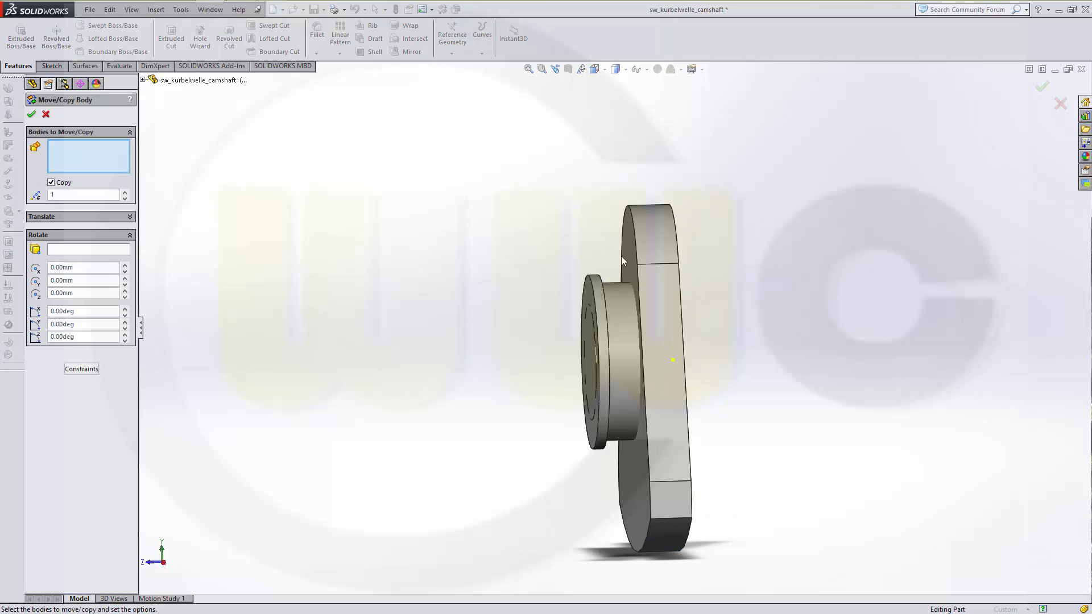
{"action": "left_click", "coordinate": [657, 299]}
{"action": "middle_click_drag", "start_coordinate": [480, 313], "coordinate": [476, 332]}
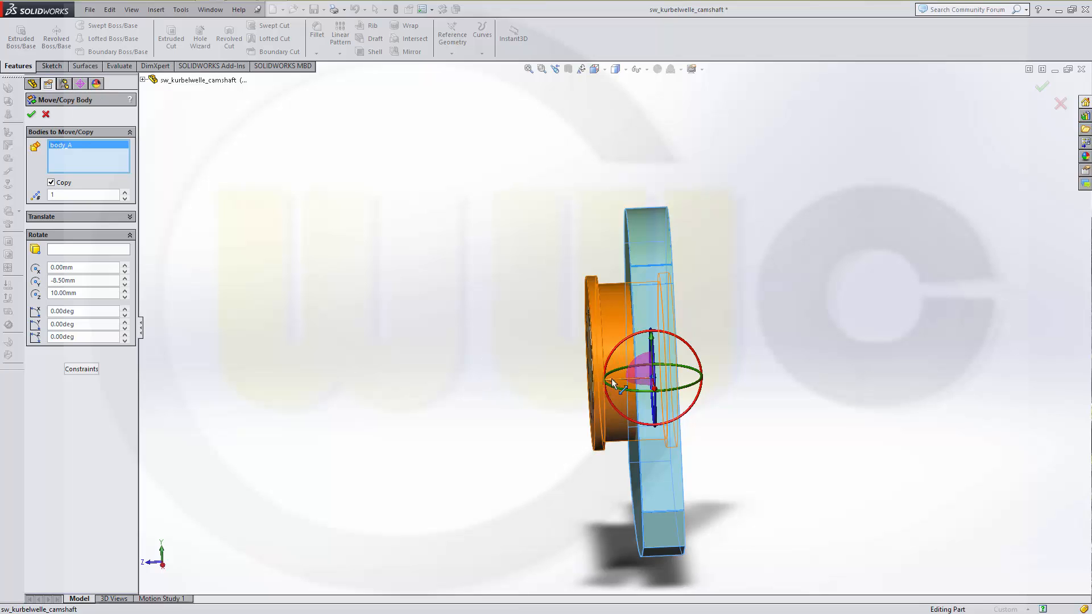
{"action": "left_click_drag", "start_coordinate": [612, 377], "coordinate": [446, 373]}
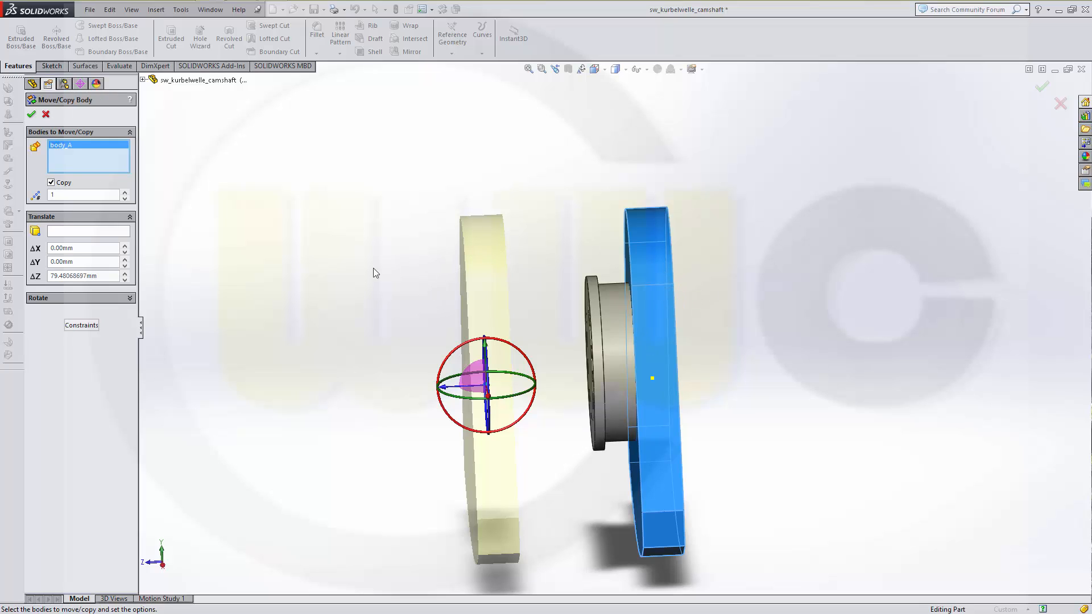
{"action": "left_click", "coordinate": [32, 115]}
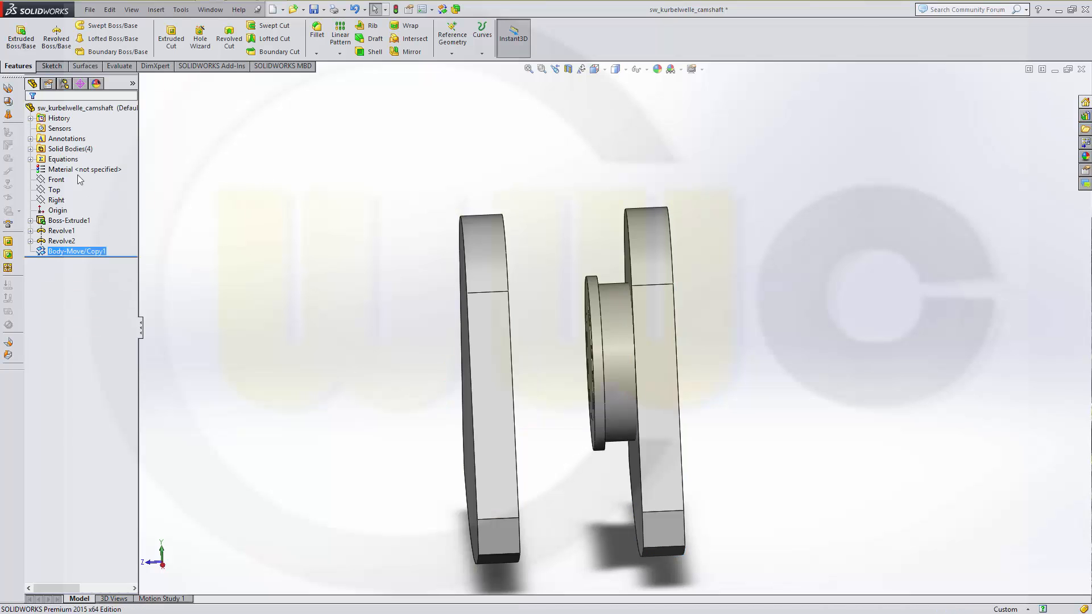
- Rename the copied solid body as body_A_copy
{"action": "left_click", "coordinate": [31, 149]}
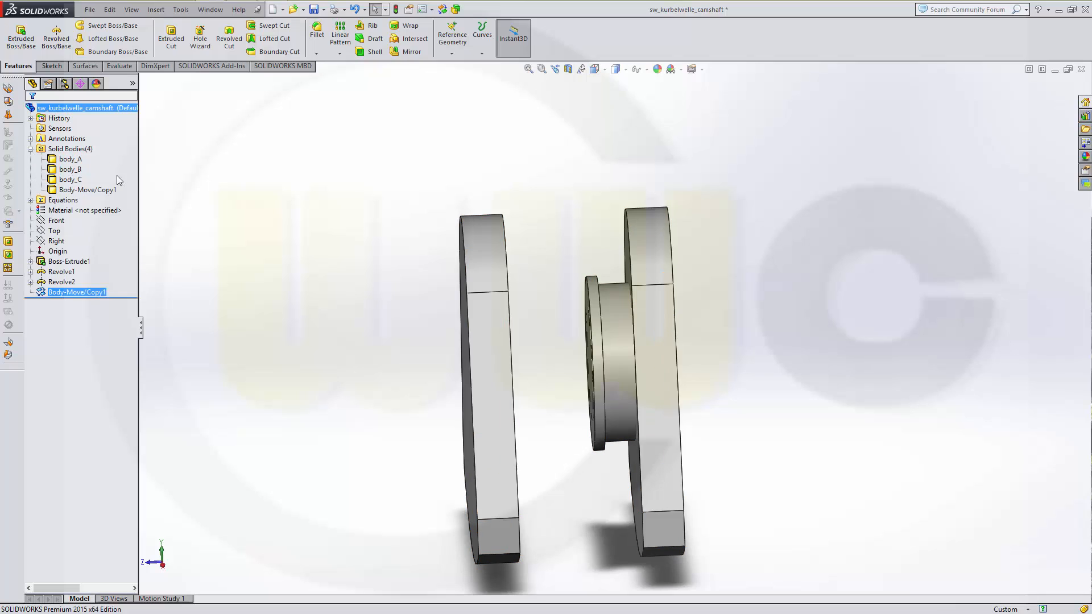
{"action": "left_click", "coordinate": [100, 191]}
{"action": "left_click", "coordinate": [86, 192]}
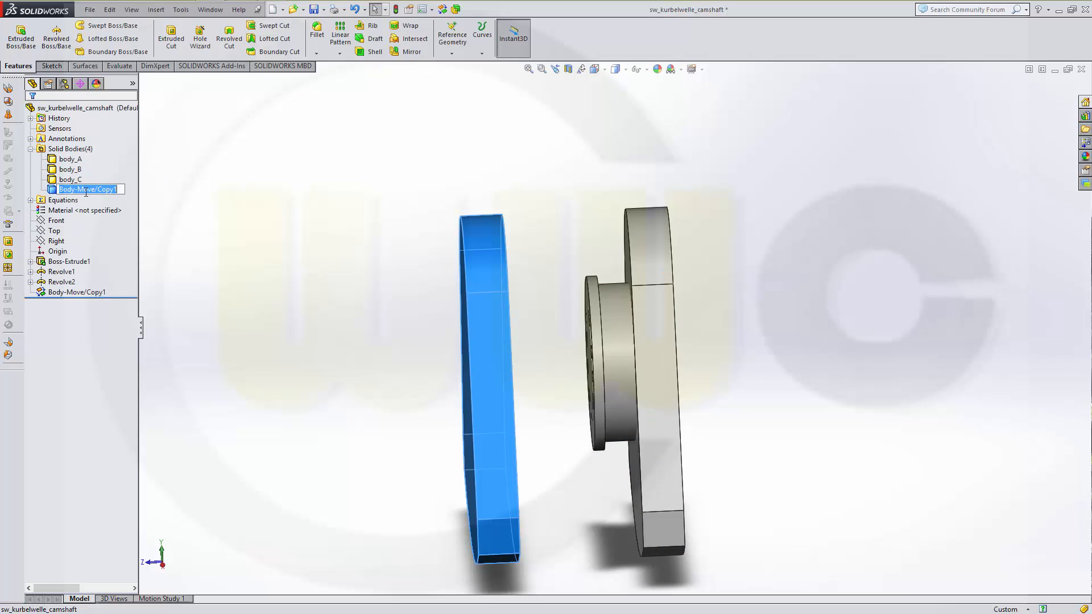
{"action": "type", "text": "body_a"}
{"action": "key", "text": "BackSpace"}
{"action": "type", "text": "A"}
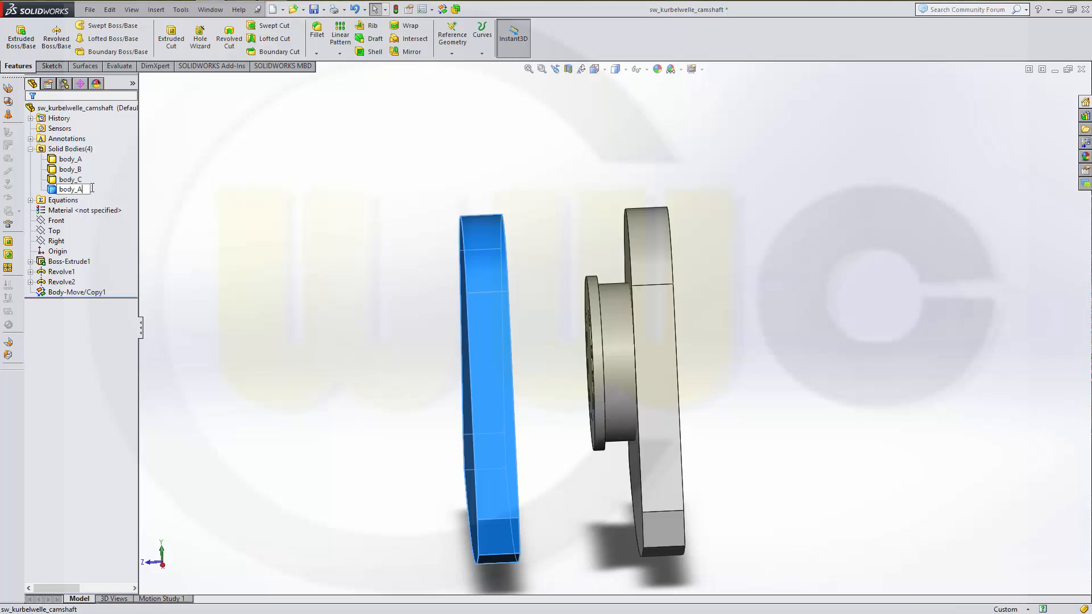
{"action": "type", "text": "_copy"}
{"action": "key", "text": "Return"}
{"action": "left_click", "coordinate": [272, 176]}
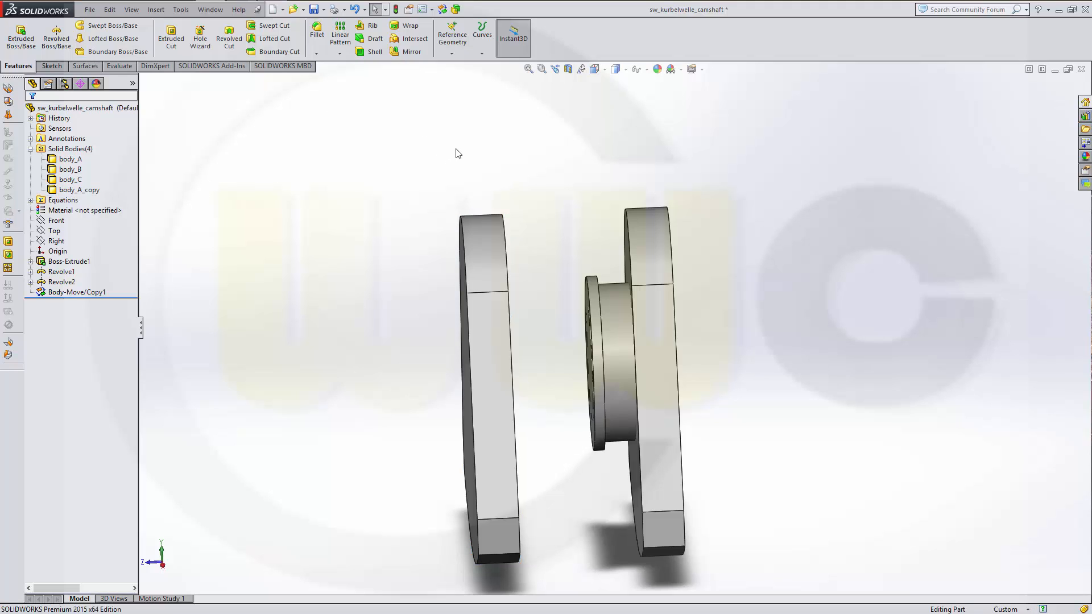
- Move body_B about 117.6 mm along Z with Move/Copy Body, without making a copy
{"action": "left_click", "coordinate": [442, 9]}
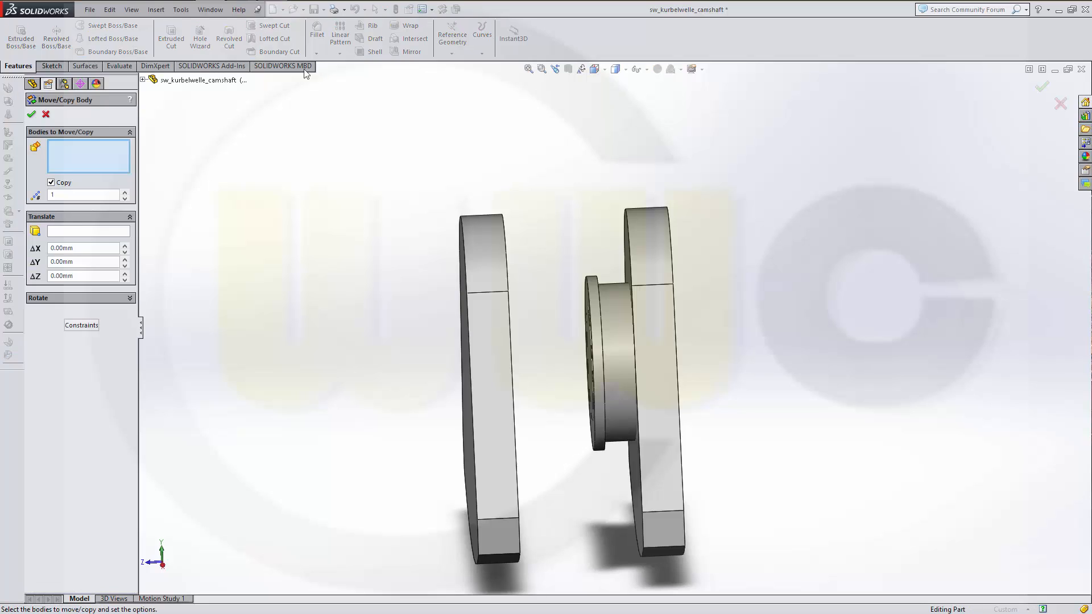
{"action": "left_click", "coordinate": [51, 183]}
{"action": "left_click", "coordinate": [609, 349]}
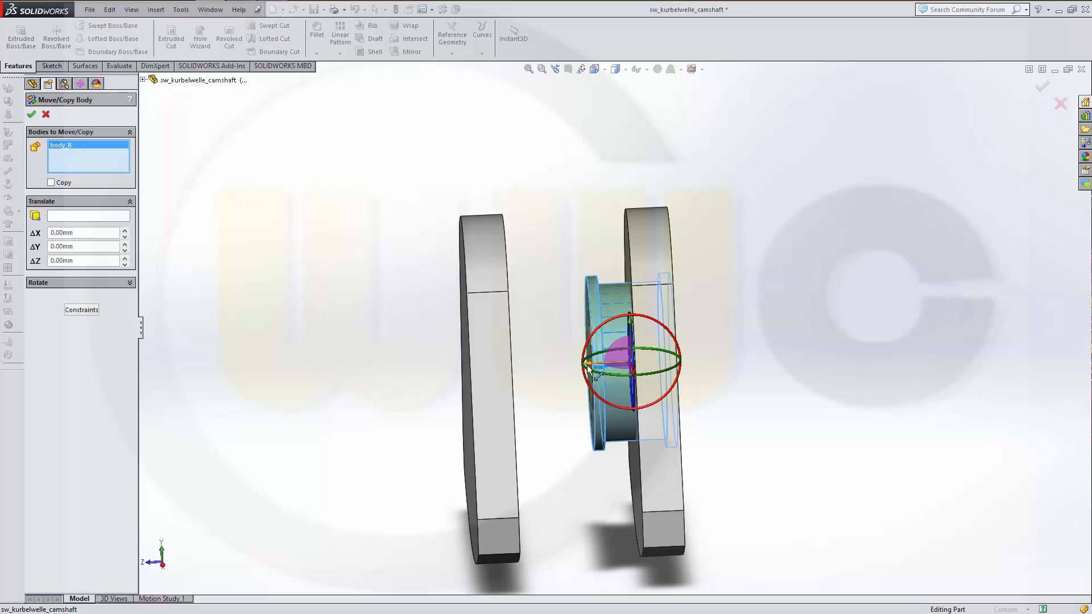
{"action": "left_click_drag", "start_coordinate": [588, 367], "coordinate": [342, 367]}
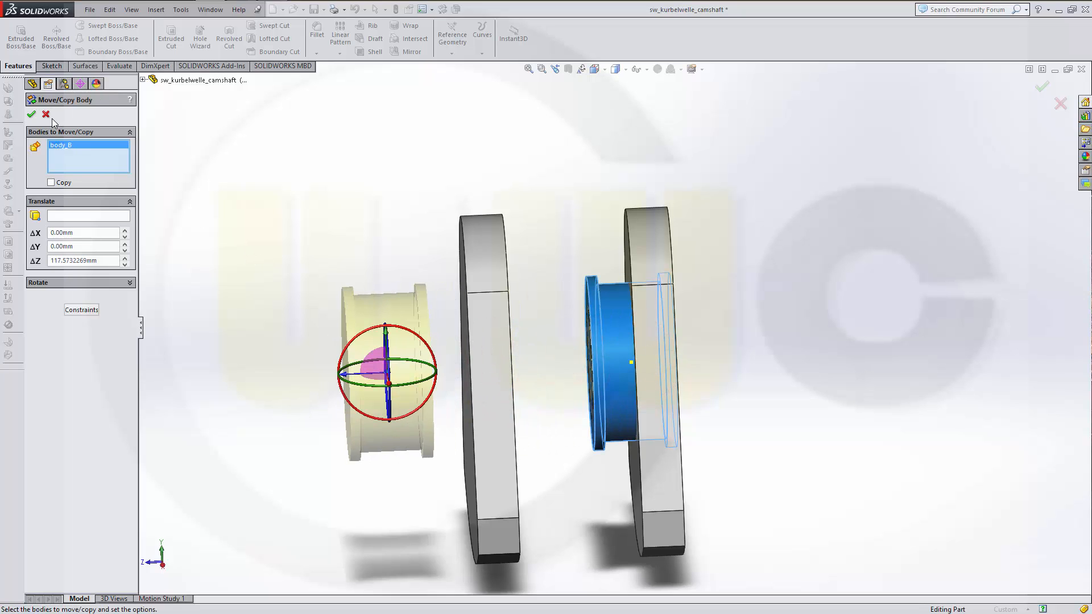
{"action": "left_click", "coordinate": [31, 114]}
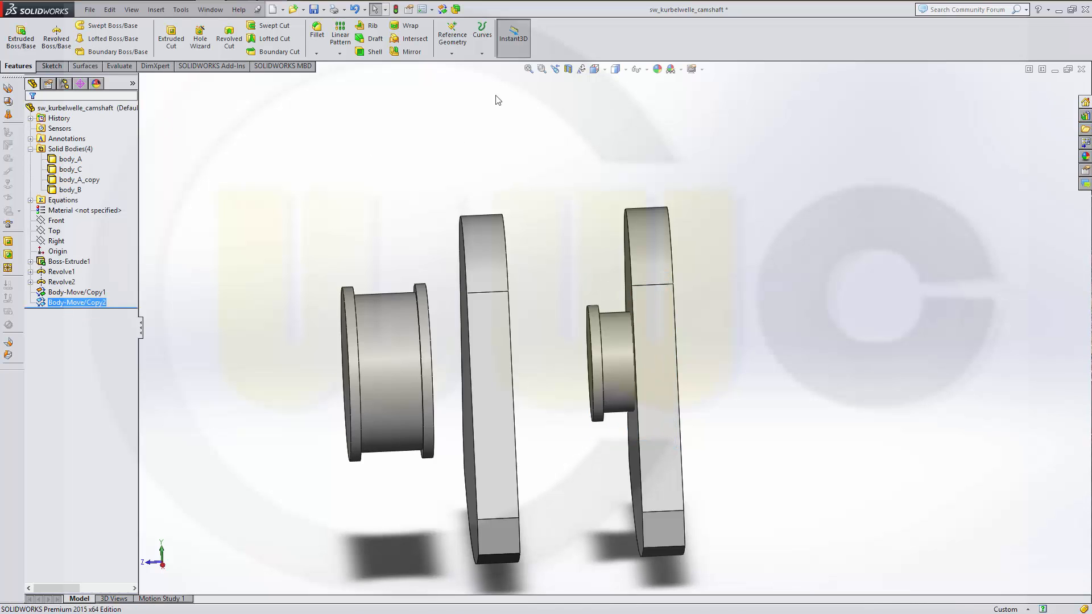
- Move body_C about 25.3 mm along Z and 40 mm along Y with Move/Copy Body, without copying it
{"action": "left_click", "coordinate": [443, 9]}
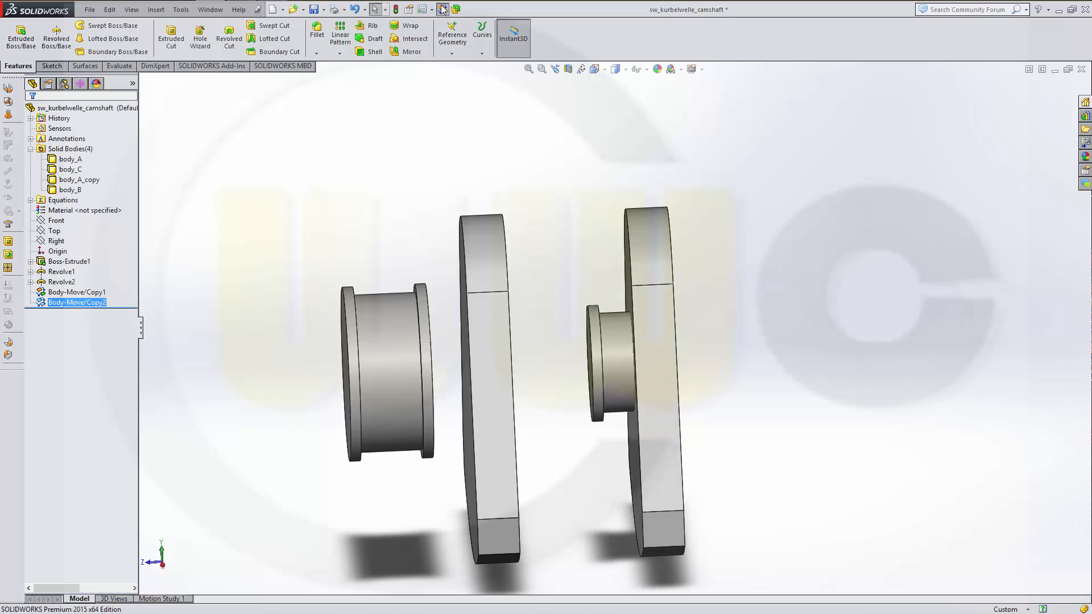
{"action": "left_click", "coordinate": [610, 367]}
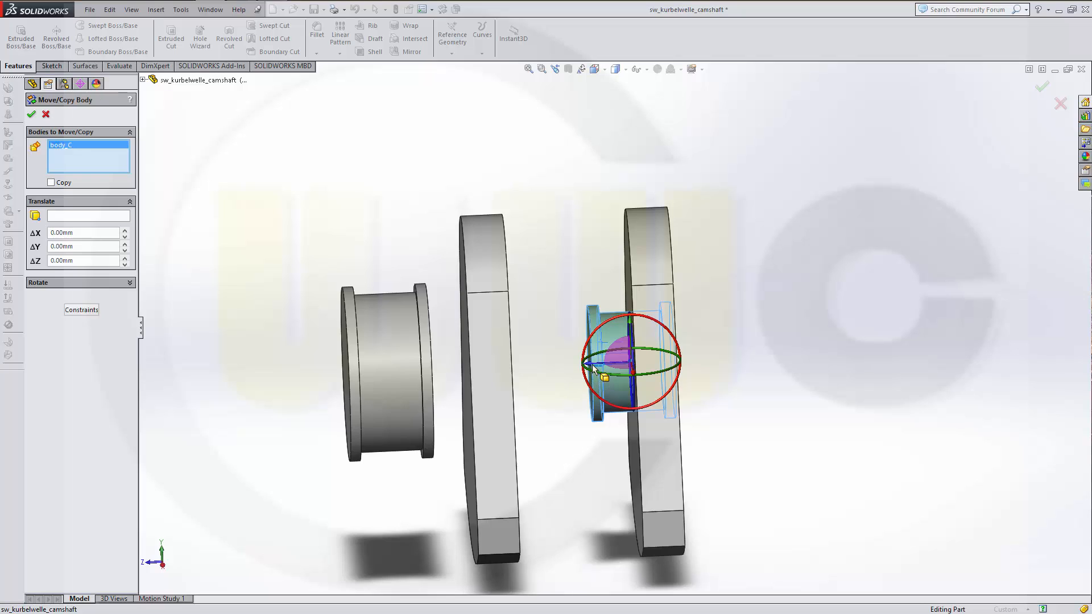
{"action": "left_click_drag", "start_coordinate": [593, 363], "coordinate": [533, 357]}
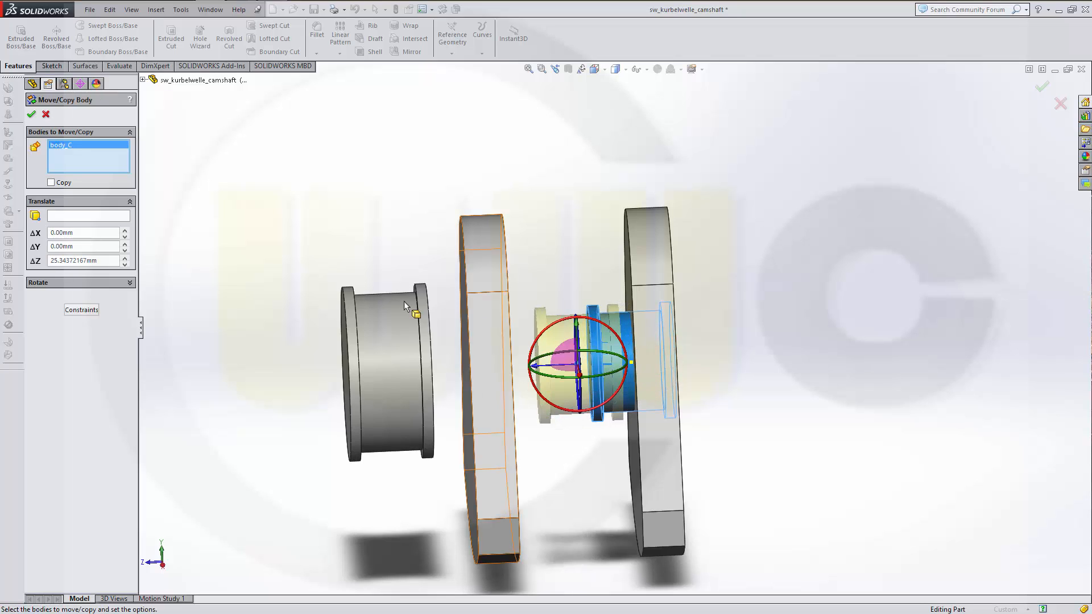
{"action": "left_click", "coordinate": [90, 247]}
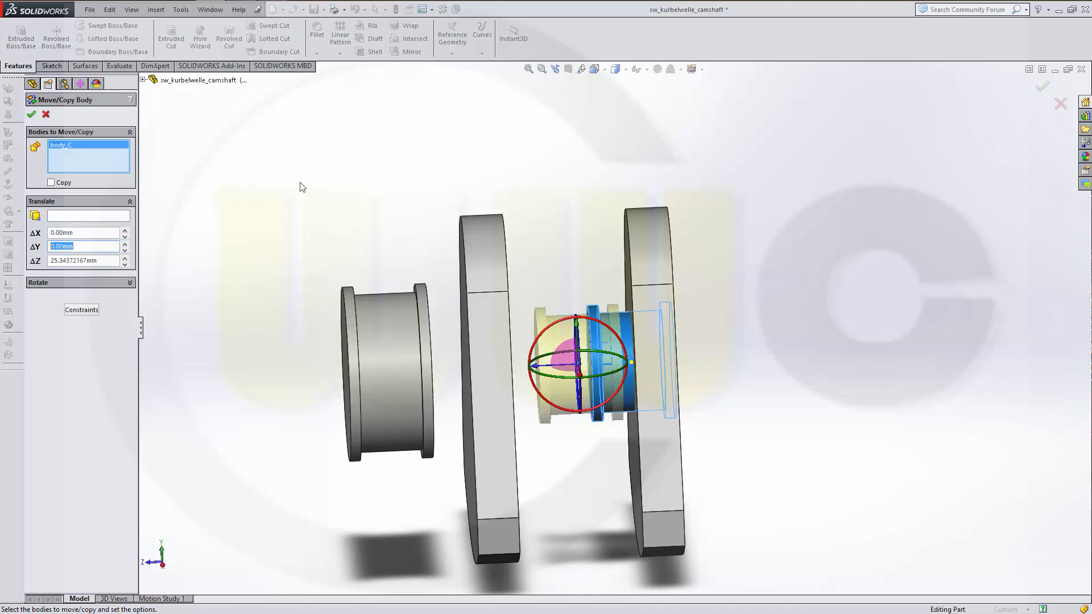
{"action": "type", "text": "40"}
{"action": "key", "text": "Return"}
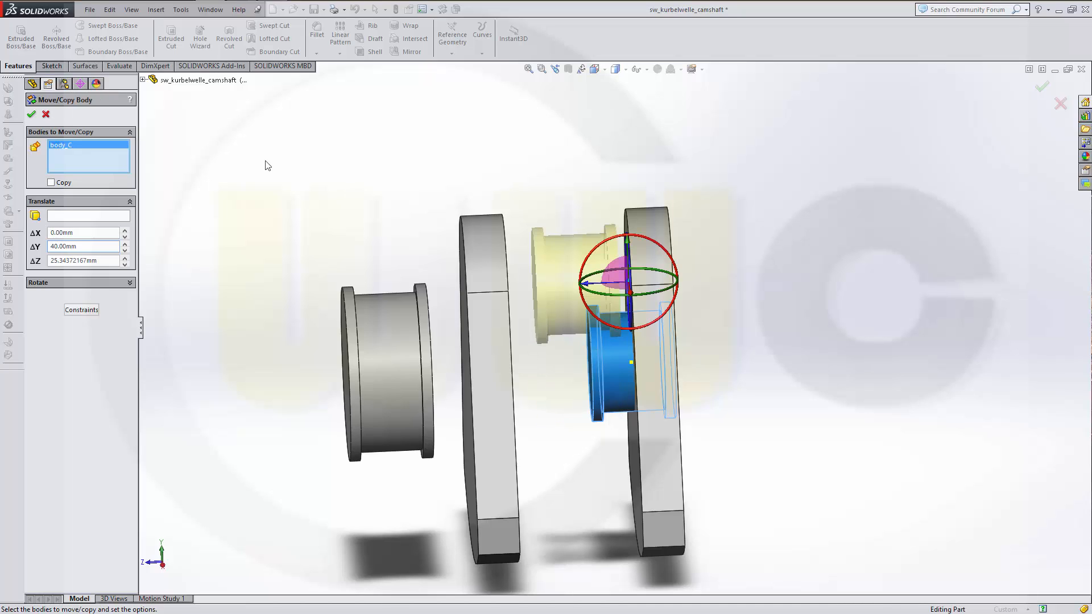
{"action": "left_click", "coordinate": [32, 115]}
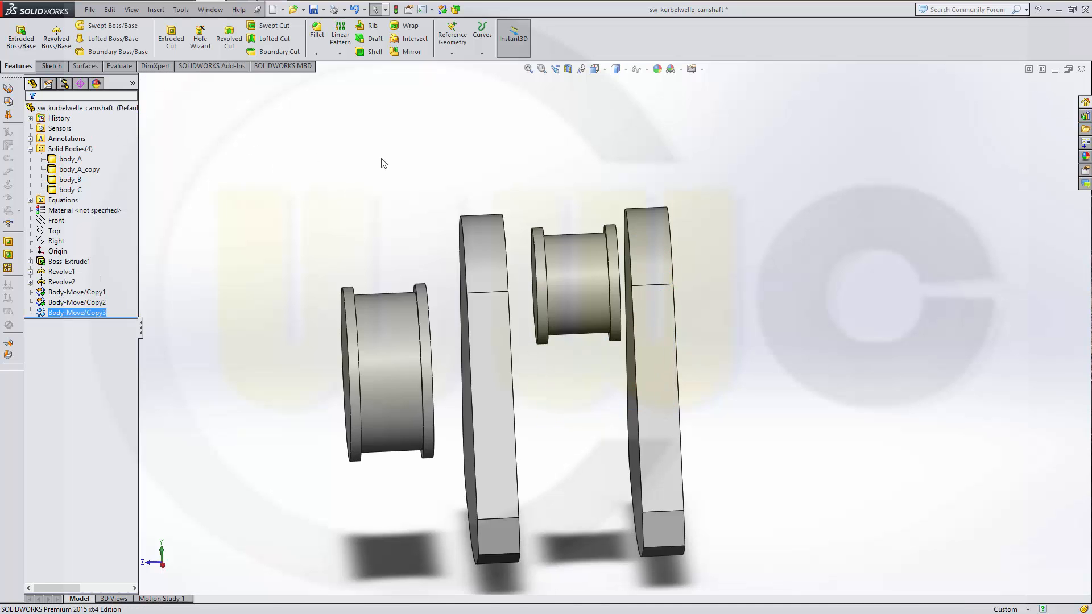
- Constrain body_C with a coincident mate between its end face and the facing flat side of body_A
{"action": "mouse_move", "coordinate": [374, 161]}
{"action": "middle_mouse_down"}
{"action": "mouse_move", "coordinate": [339, 161]}
{"action": "mouse_move", "coordinate": [356, 153]}
{"action": "mouse_move", "coordinate": [362, 171]}
{"action": "middle_mouse_up"}
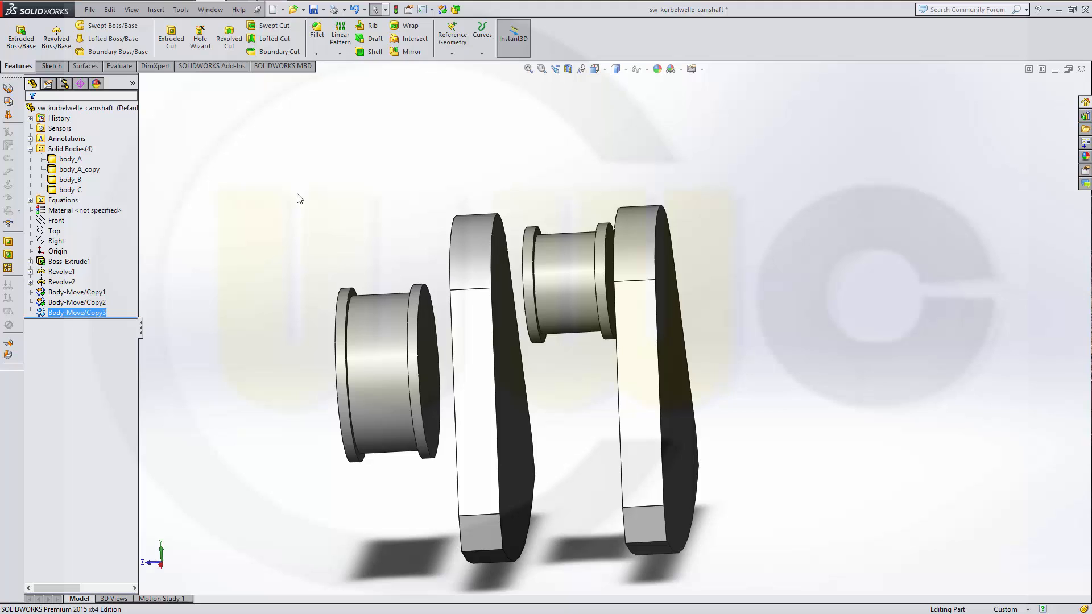
{"action": "left_click", "coordinate": [442, 10]}
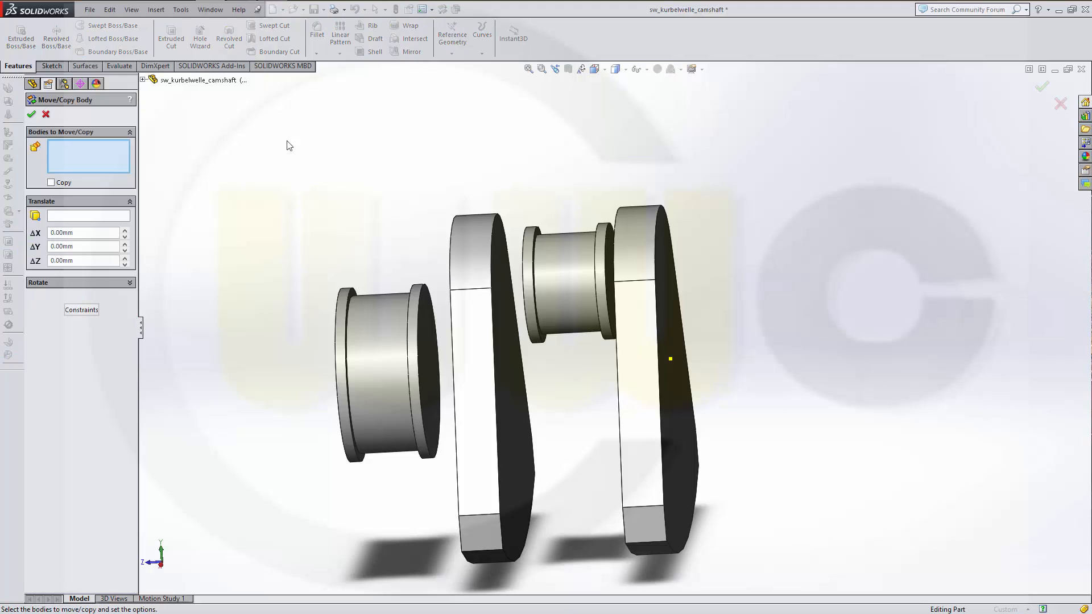
{"action": "left_click", "coordinate": [71, 311]}
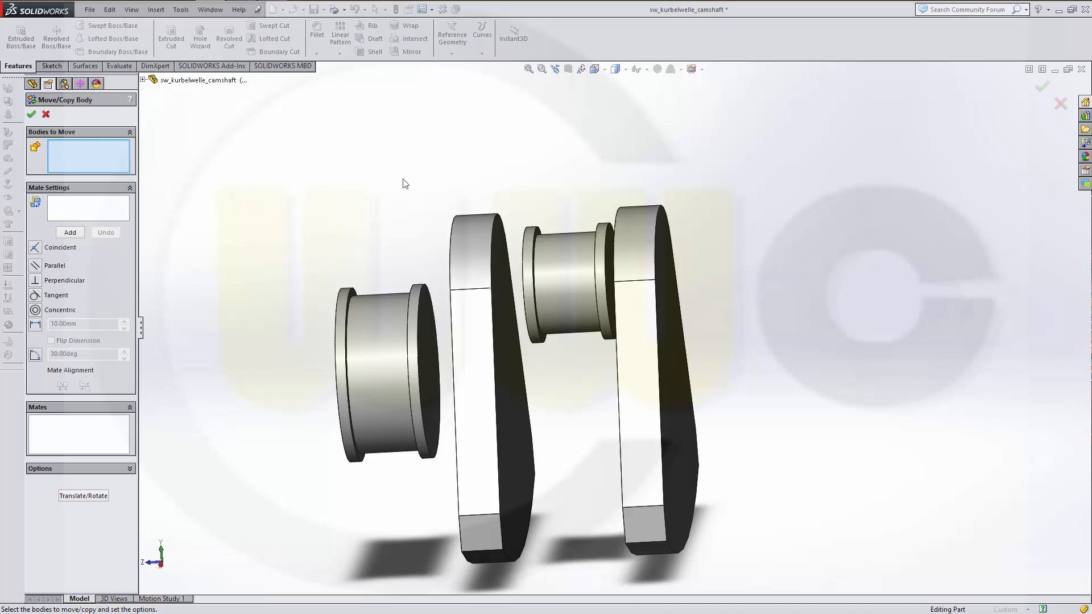
{"action": "left_click", "coordinate": [555, 261]}
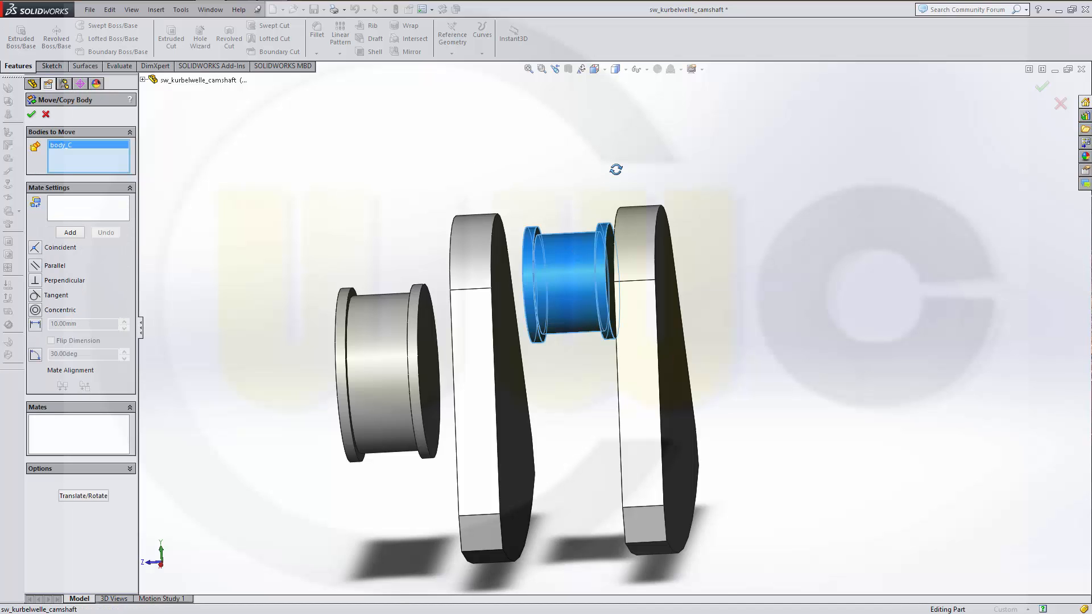
{"action": "middle_click_drag", "start_coordinate": [617, 169], "coordinate": [600, 170]}
{"action": "scroll", "coordinate": [577, 261], "scroll_direction": "down", "scroll_amount": 6}
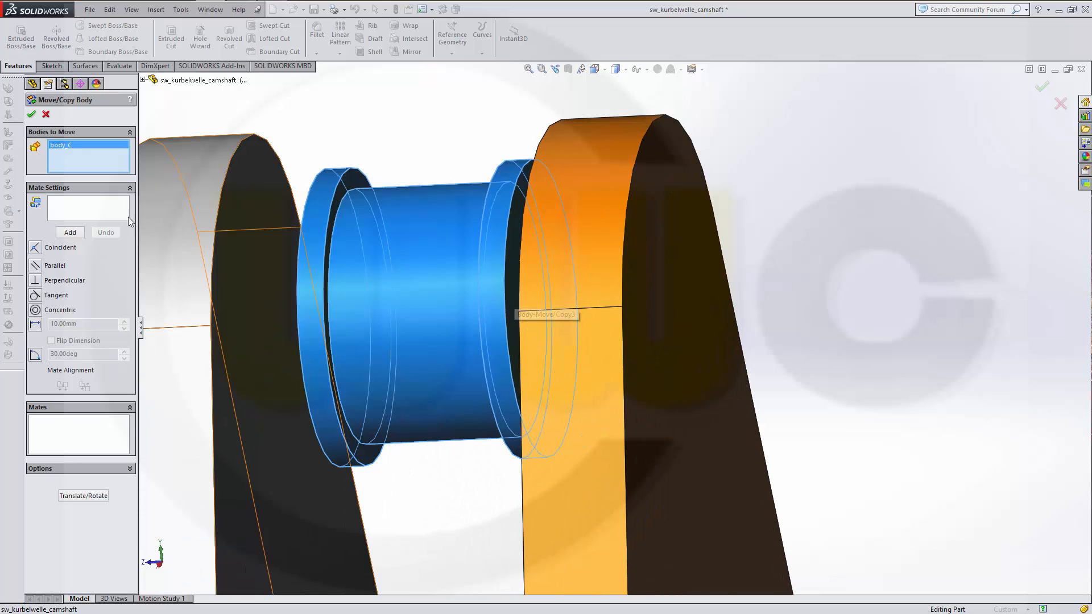
{"action": "left_click", "coordinate": [87, 208]}
{"action": "left_click", "coordinate": [514, 290]}
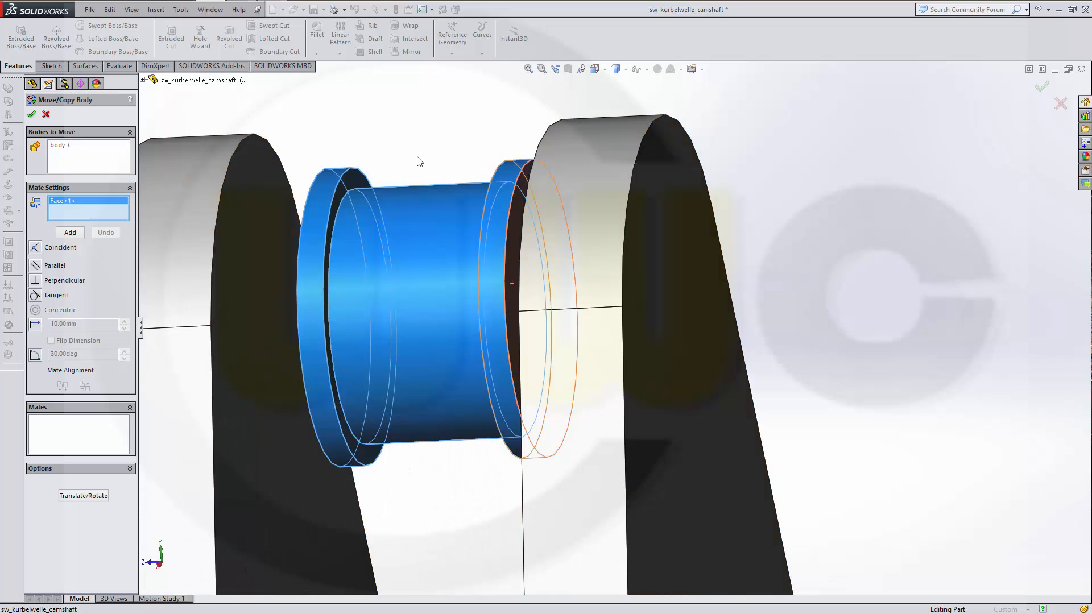
{"action": "middle_click_drag", "start_coordinate": [420, 161], "coordinate": [608, 239]}
{"action": "left_click", "coordinate": [639, 228]}
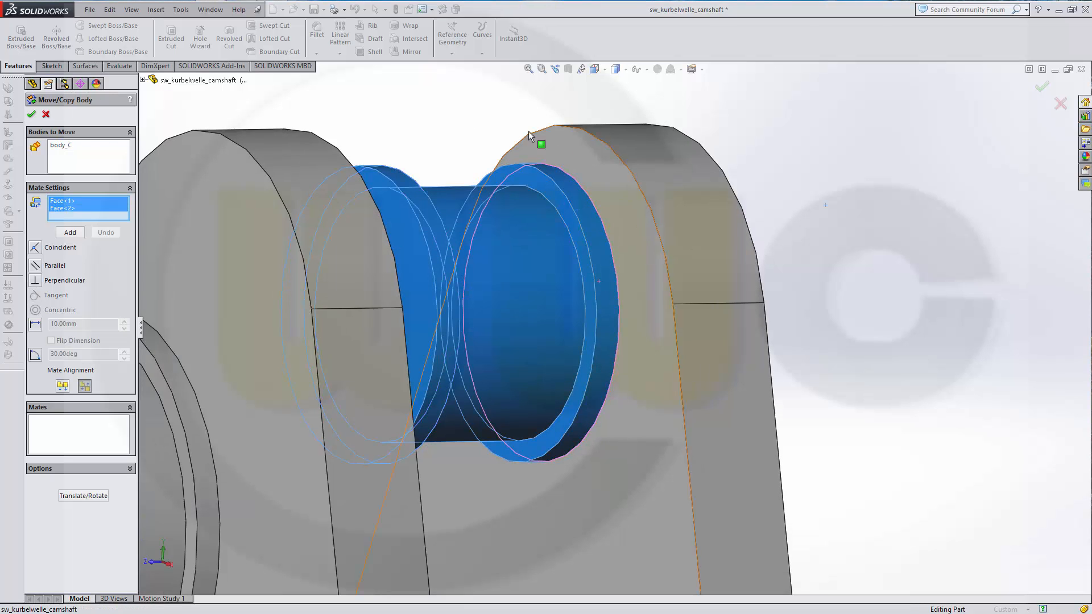
{"action": "scroll", "coordinate": [449, 132], "scroll_direction": "down", "scroll_amount": 3}
{"action": "scroll", "coordinate": [400, 207], "scroll_direction": "up", "scroll_amount": 5}
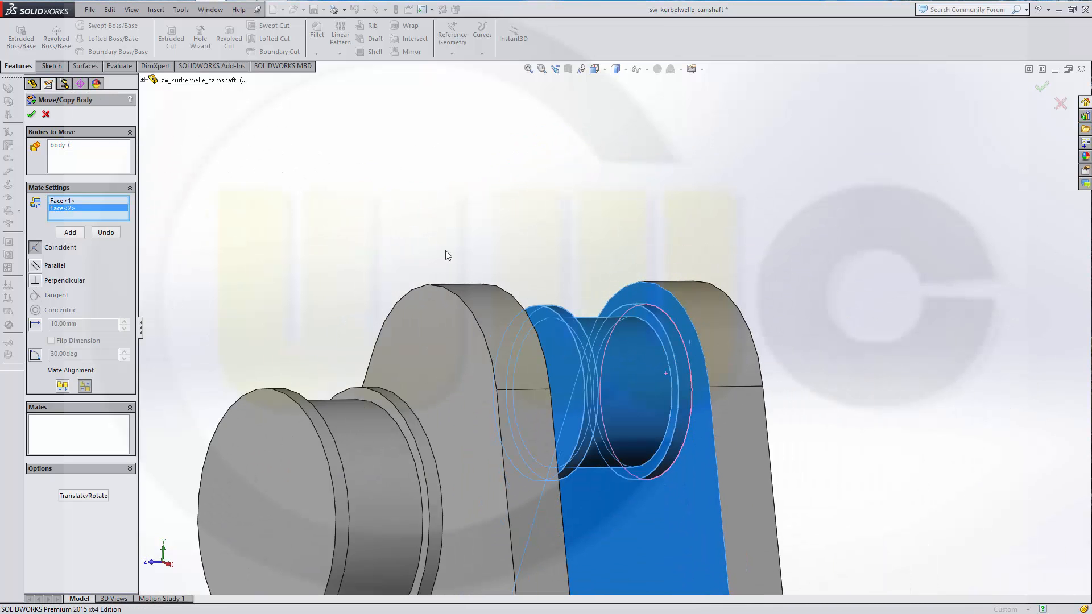
{"action": "middle_click_drag", "start_coordinate": [431, 259], "coordinate": [488, 125], "text": "ctrl"}
{"action": "left_click", "coordinate": [32, 115]}
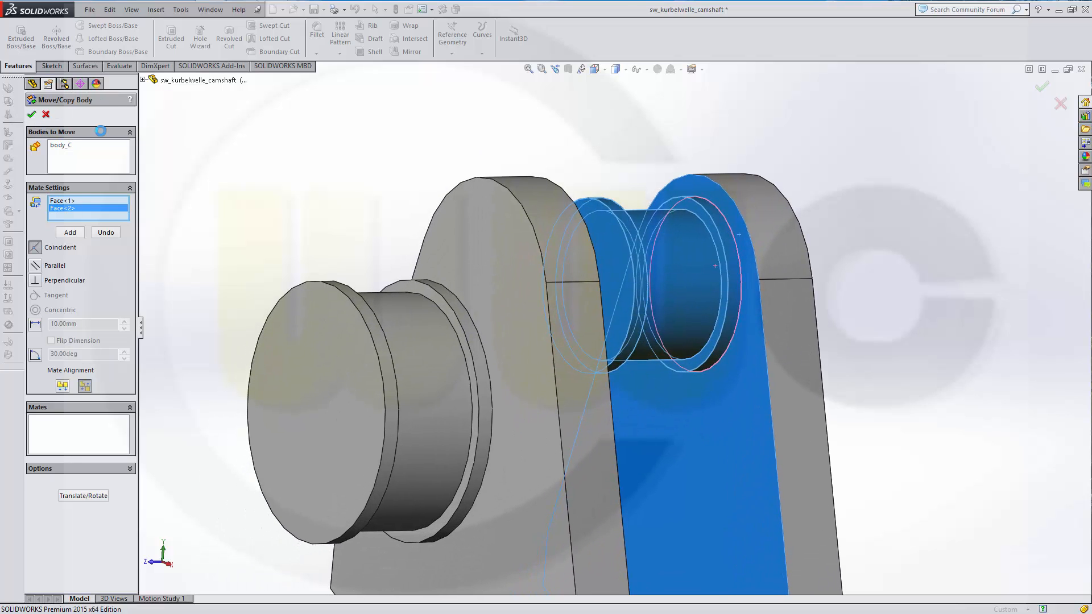
- Constrain body_A_copy with a coincident mate between its inner flat face and the free end face of body_C
{"action": "mouse_move", "coordinate": [302, 190]}
{"action": "middle_mouse_down"}
{"action": "mouse_move", "coordinate": [268, 193]}
{"action": "mouse_move", "coordinate": [291, 197]}
{"action": "middle_mouse_up"}
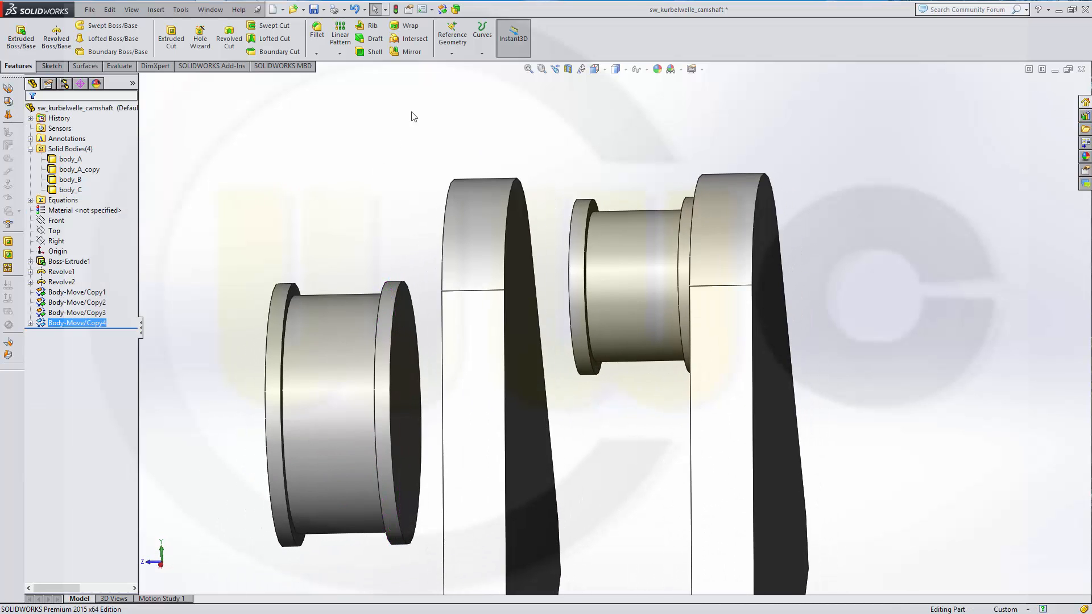
{"action": "left_click", "coordinate": [442, 10]}
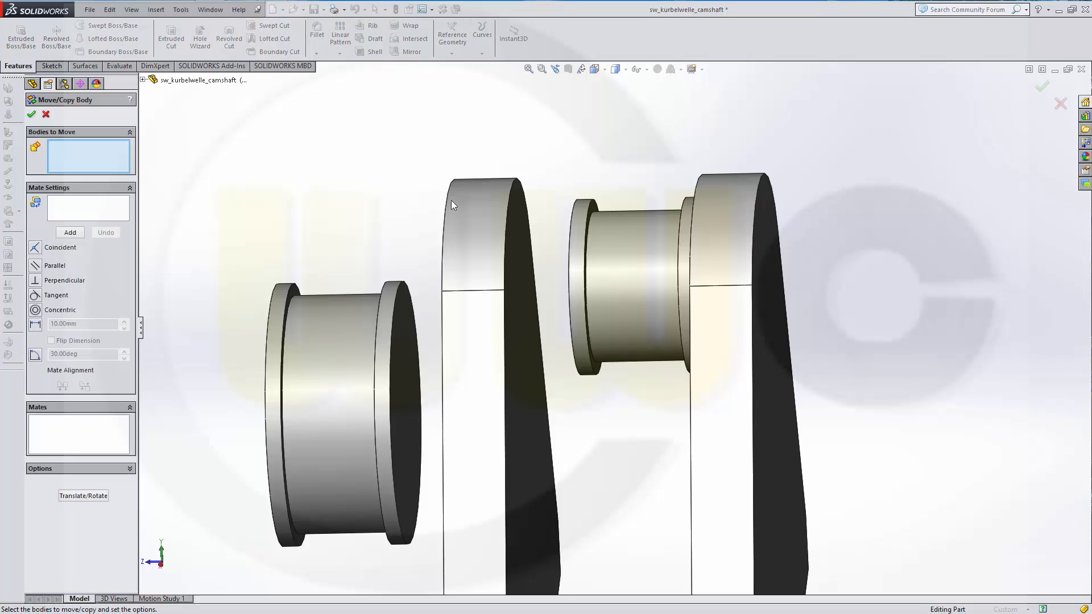
{"action": "left_click", "coordinate": [471, 278]}
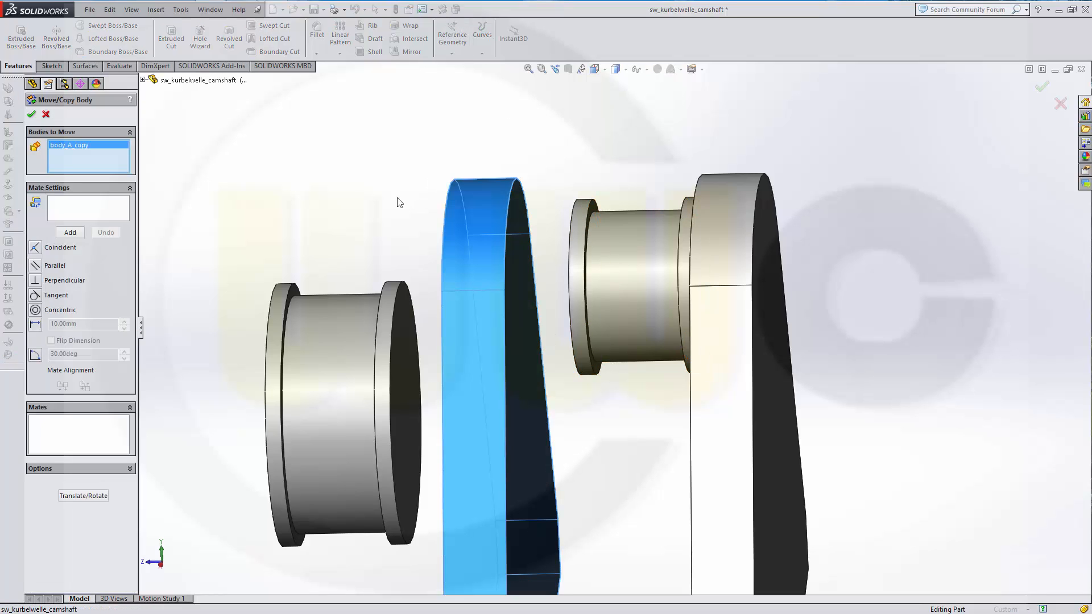
{"action": "left_click", "coordinate": [102, 214]}
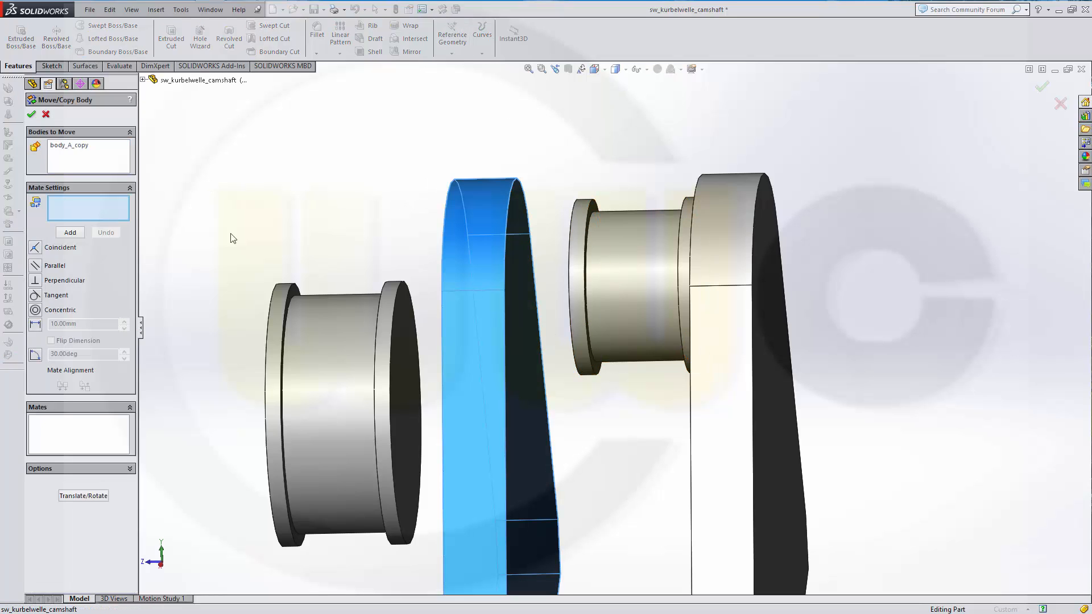
{"action": "left_click", "coordinate": [541, 420]}
{"action": "middle_click_drag", "start_coordinate": [402, 220], "coordinate": [469, 229]}
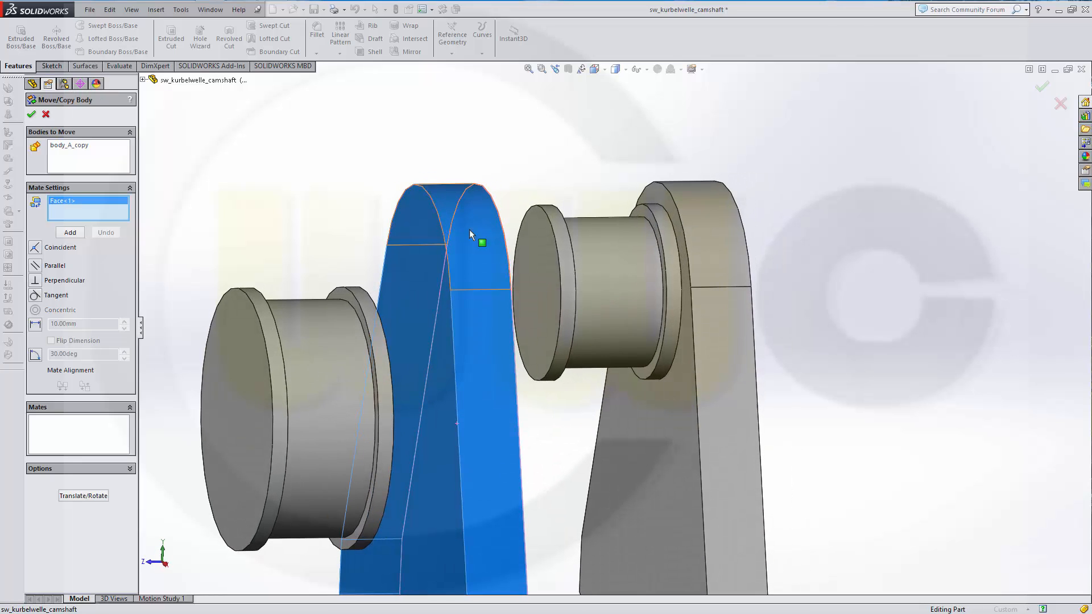
{"action": "left_click", "coordinate": [536, 285]}
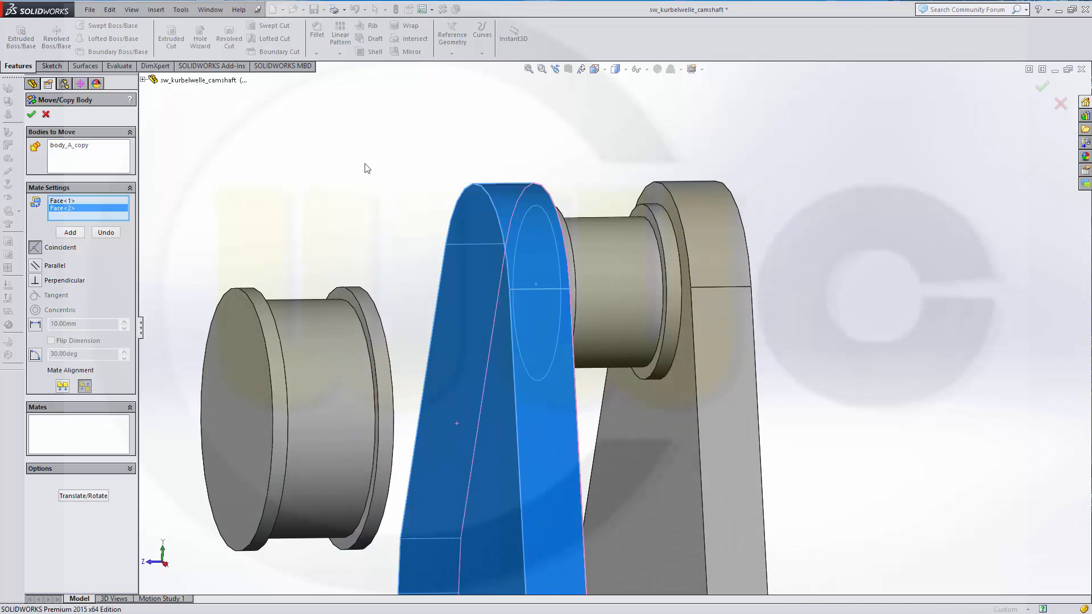
{"action": "right_click", "coordinate": [367, 168]}
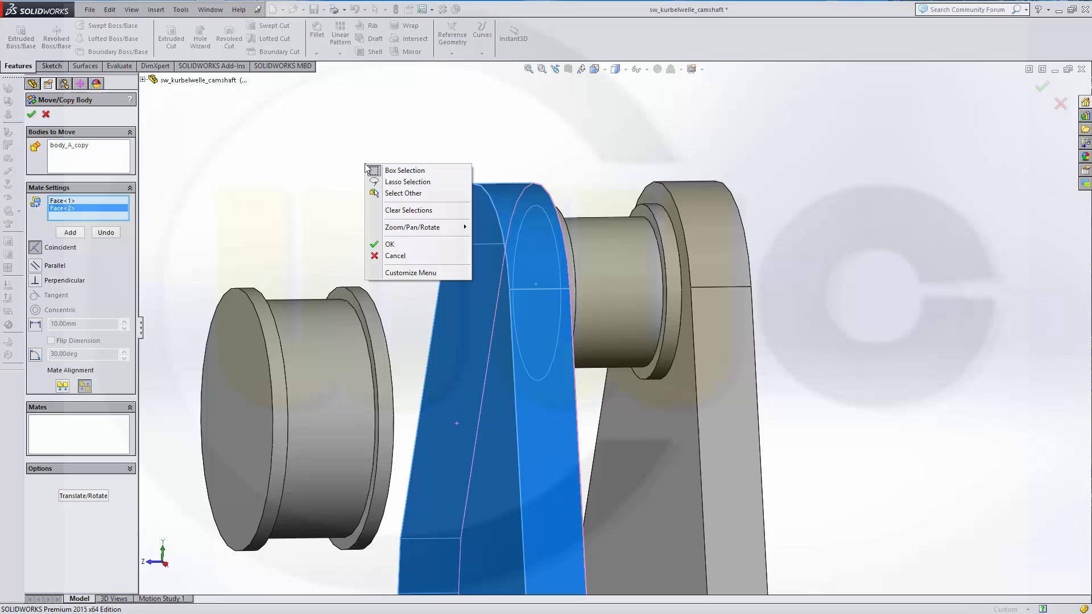
{"action": "left_click", "coordinate": [388, 245]}
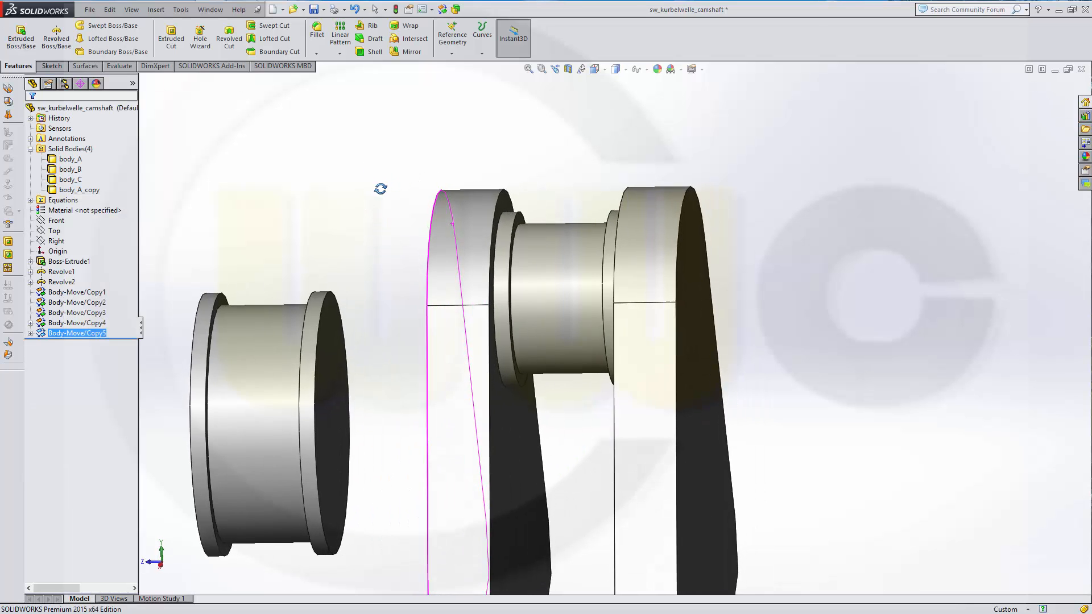
- Constrain body_B with a coincident mate between its near end face and the outer flat face of body_A_copy
{"action": "left_click", "coordinate": [441, 11]}
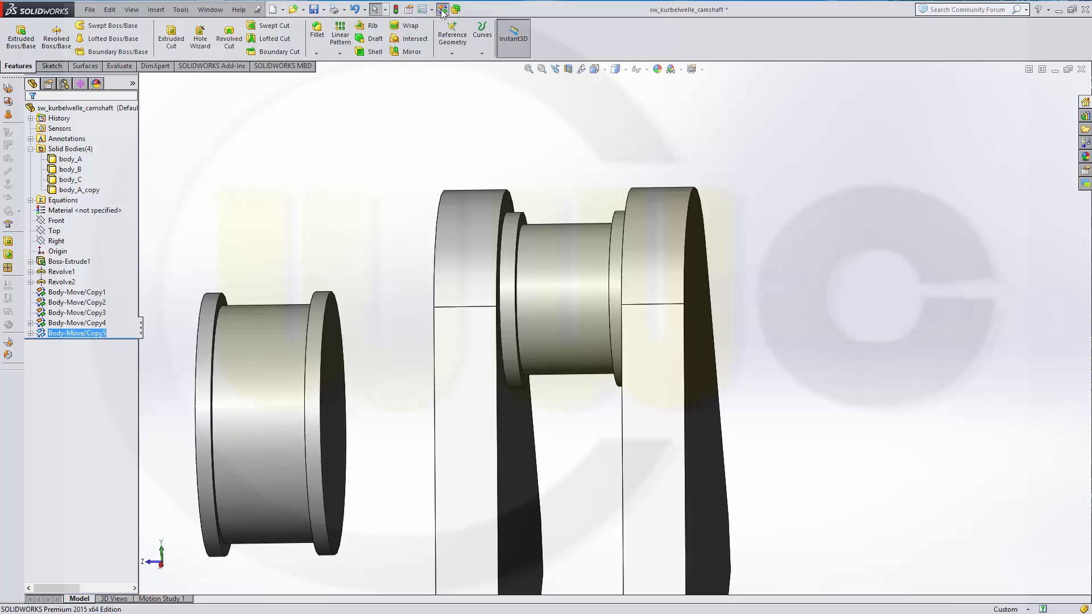
{"action": "left_click", "coordinate": [307, 288]}
{"action": "left_click", "coordinate": [108, 211]}
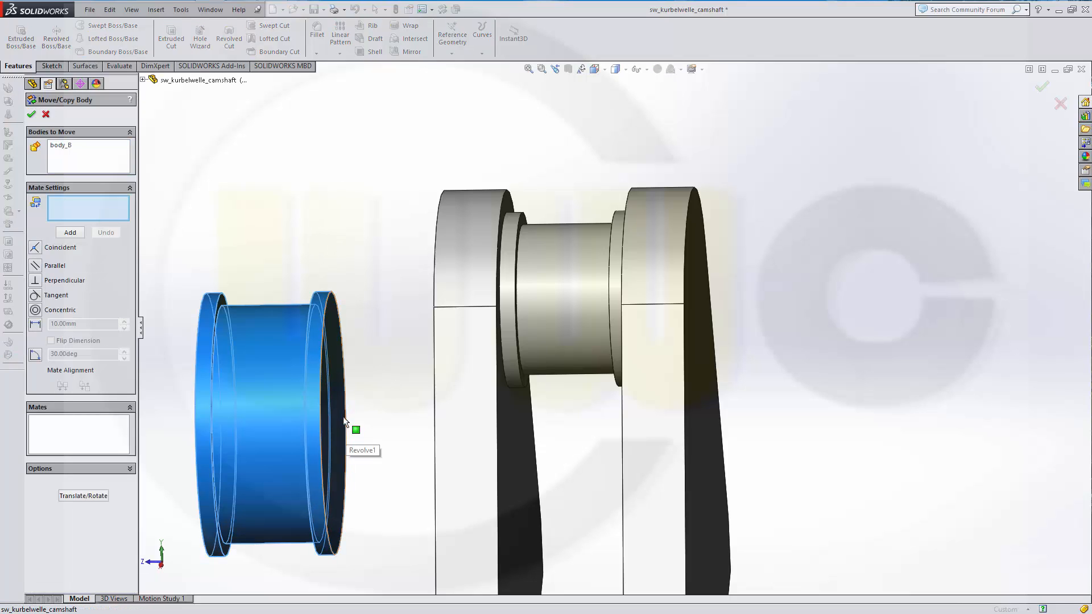
{"action": "left_click", "coordinate": [337, 510]}
{"action": "middle_click_drag", "start_coordinate": [378, 243], "coordinate": [425, 231]}
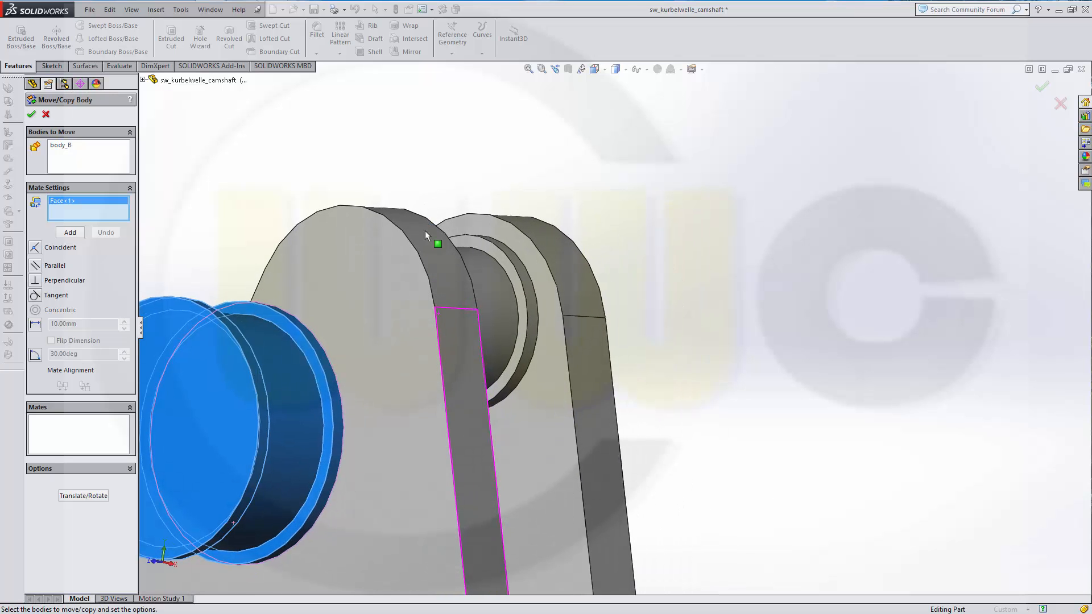
{"action": "left_click", "coordinate": [390, 306]}
{"action": "scroll", "coordinate": [312, 267], "scroll_direction": "down", "scroll_amount": 3}
{"action": "scroll", "coordinate": [270, 274], "scroll_direction": "up", "scroll_amount": 2}
{"action": "scroll", "coordinate": [273, 278], "scroll_direction": "up", "scroll_amount": 3}
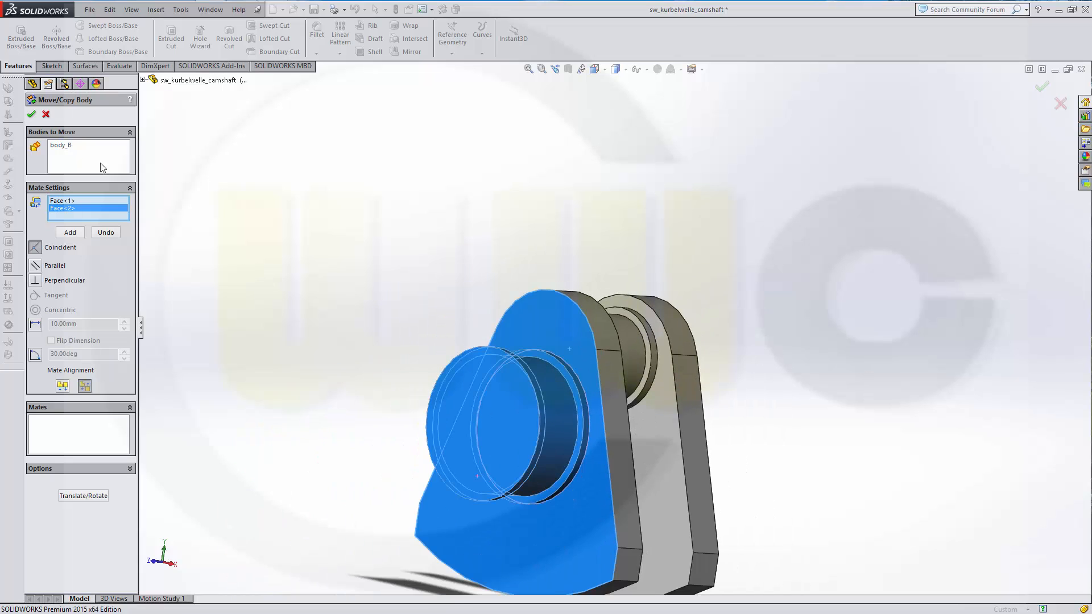
{"action": "middle_click_drag", "start_coordinate": [402, 296], "coordinate": [669, 165]}
{"action": "scroll", "coordinate": [669, 161], "scroll_direction": "down", "scroll_amount": 1}
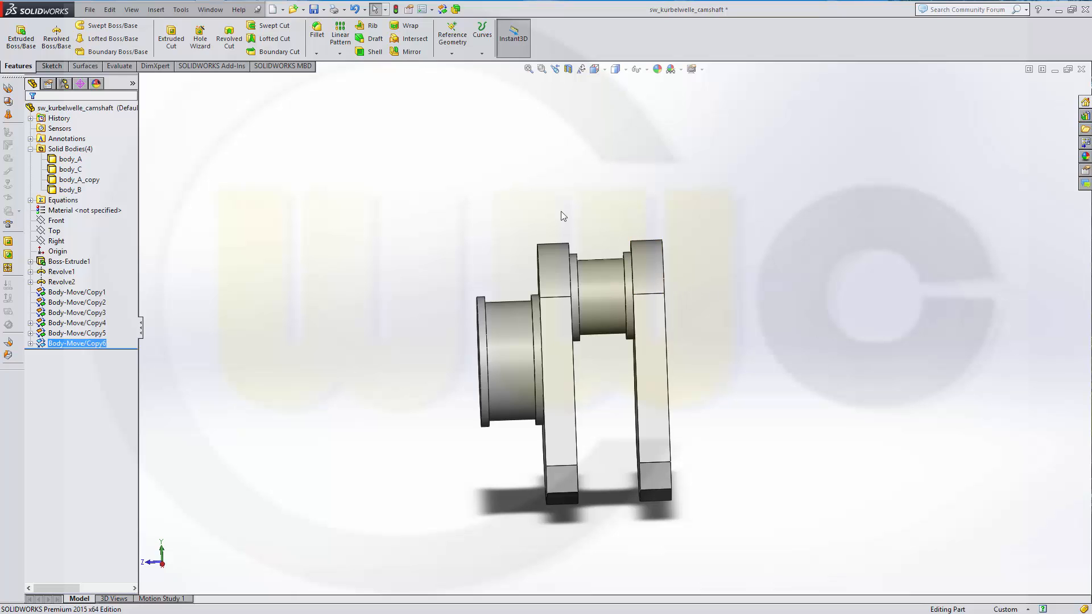
- Set up Move/Copy Body in translate/rotate mode for body_A, body_C, body_A_copy and body_B, with one copy enabled
{"action": "left_click", "coordinate": [443, 10]}
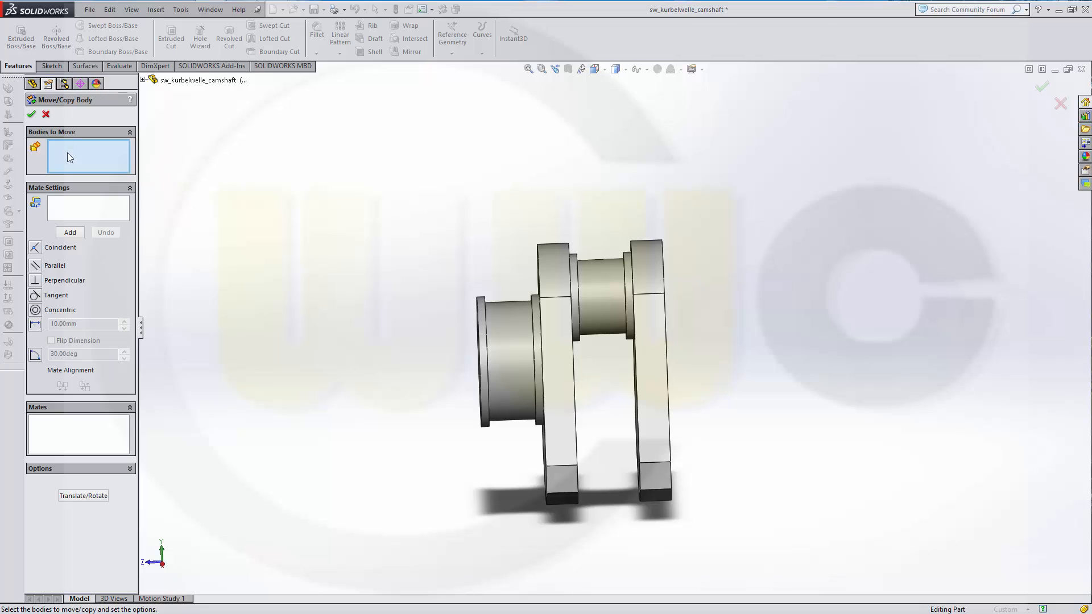
{"action": "left_click", "coordinate": [657, 342]}
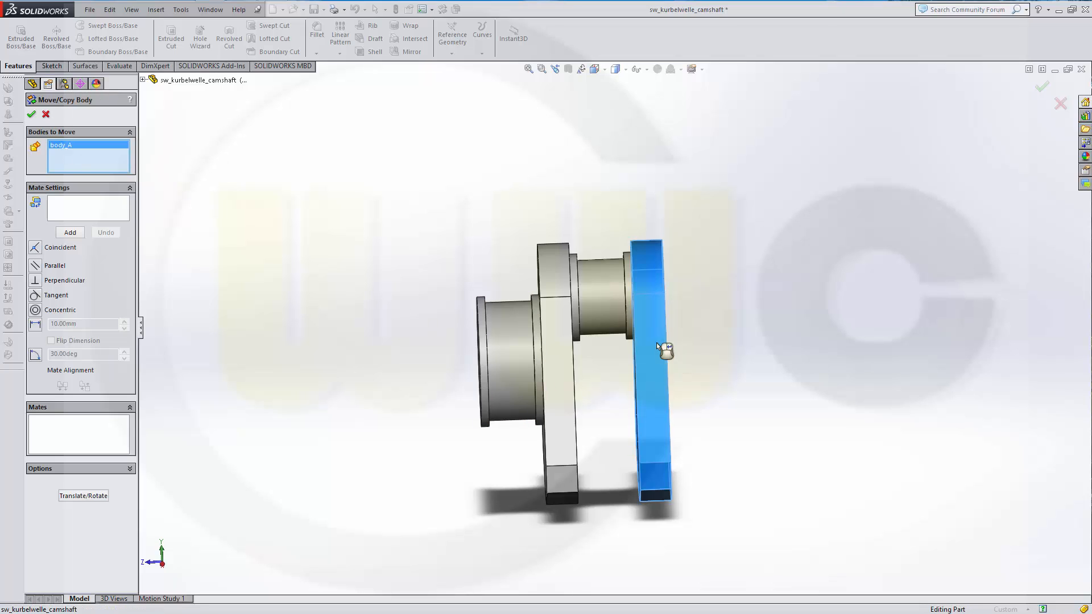
{"action": "left_click", "coordinate": [603, 303]}
{"action": "left_click", "coordinate": [555, 343]}
{"action": "left_click", "coordinate": [512, 360]}
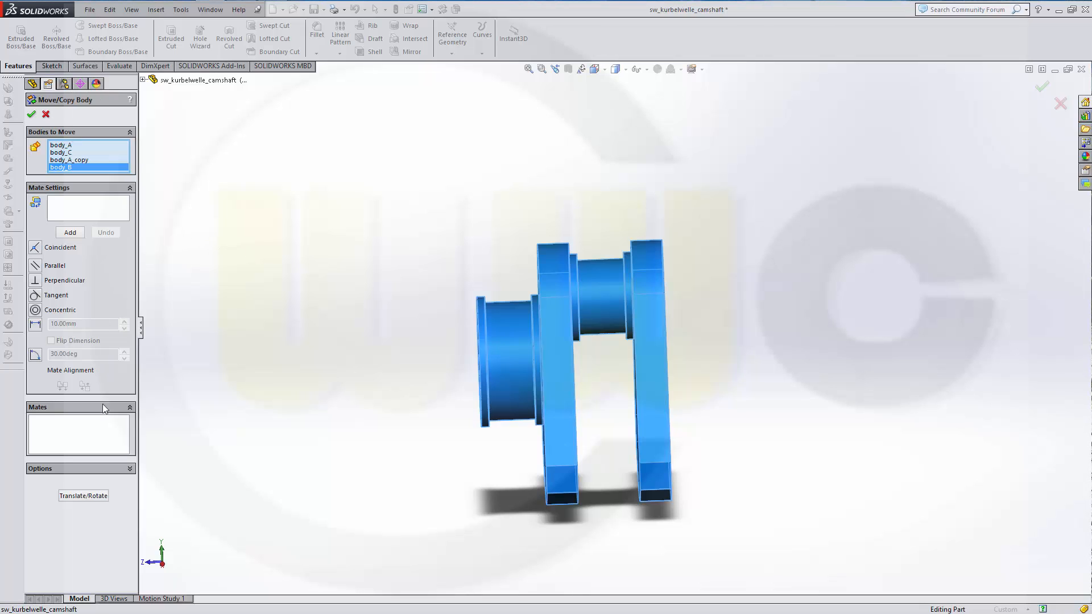
{"action": "left_click", "coordinate": [93, 496]}
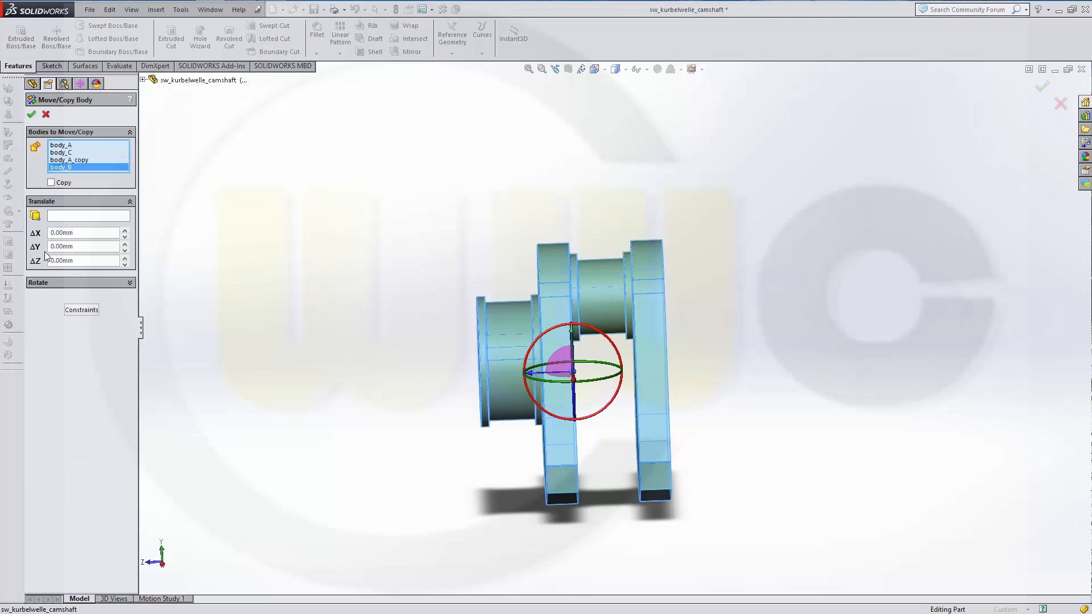
{"action": "left_click", "coordinate": [51, 183]}
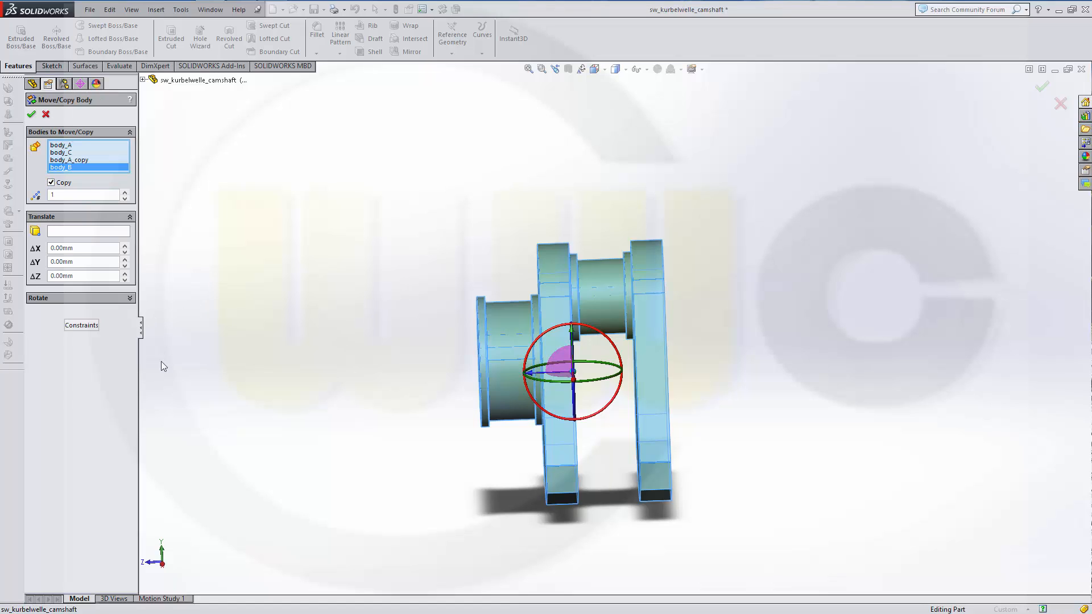
- Copy body_A, body_C, body_A_copy and body_B in place without translation or rotation, and hide the four original bodies
{"action": "left_click", "coordinate": [32, 115]}
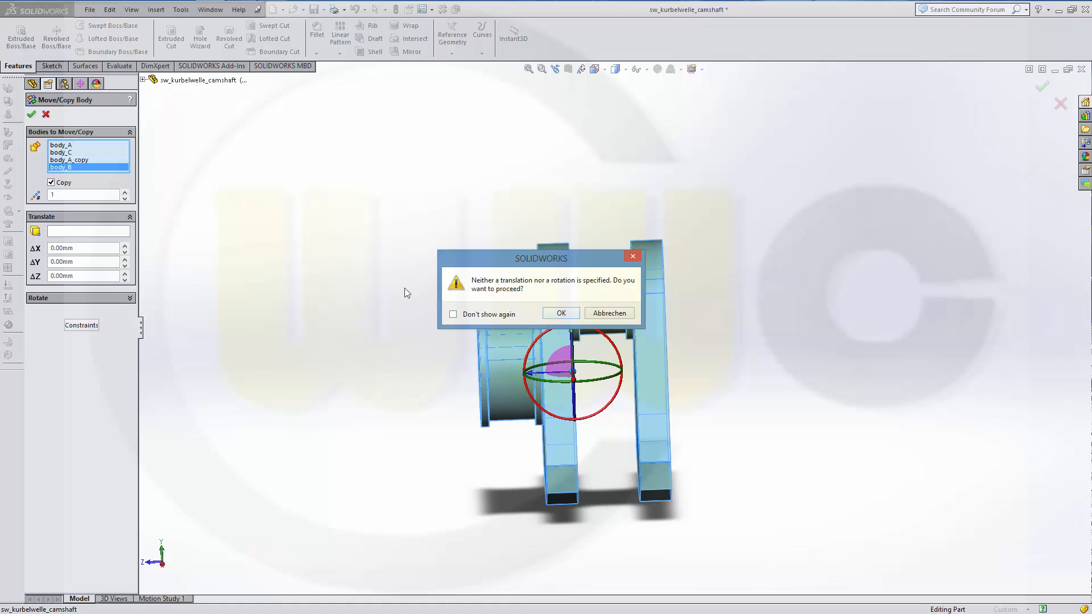
{"action": "left_click", "coordinate": [559, 315]}
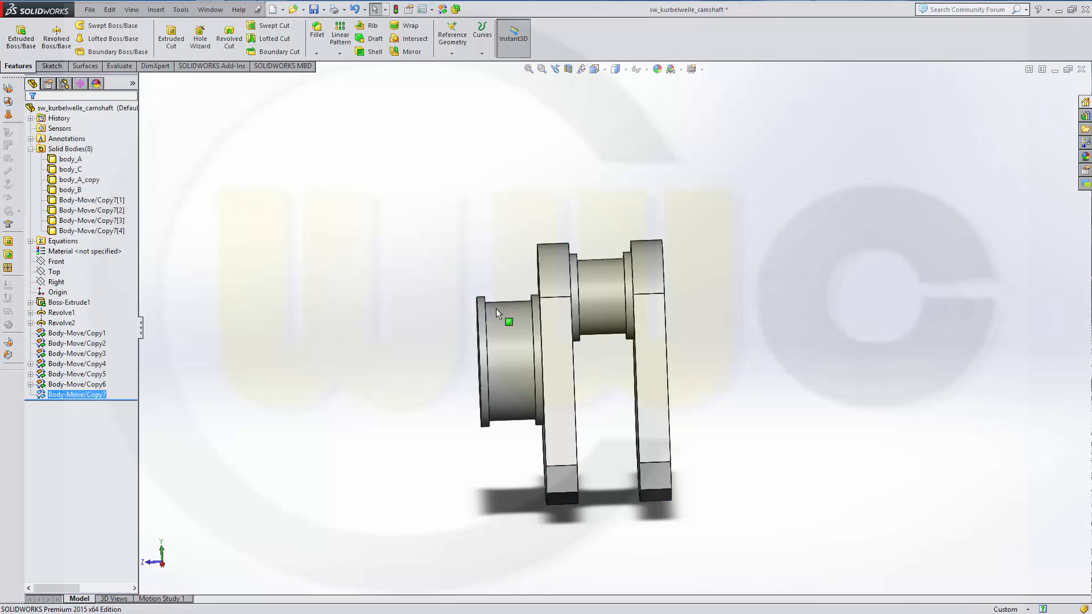
{"action": "left_click", "coordinate": [67, 190]}
{"action": "left_click", "coordinate": [68, 160], "text": "shift"}
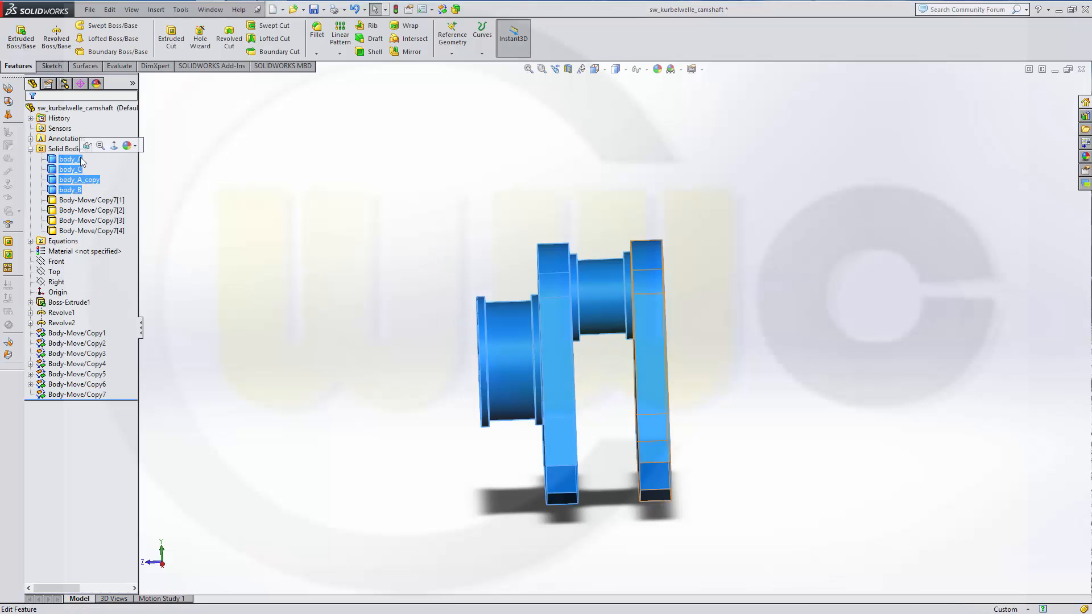
{"action": "left_click", "coordinate": [86, 146]}
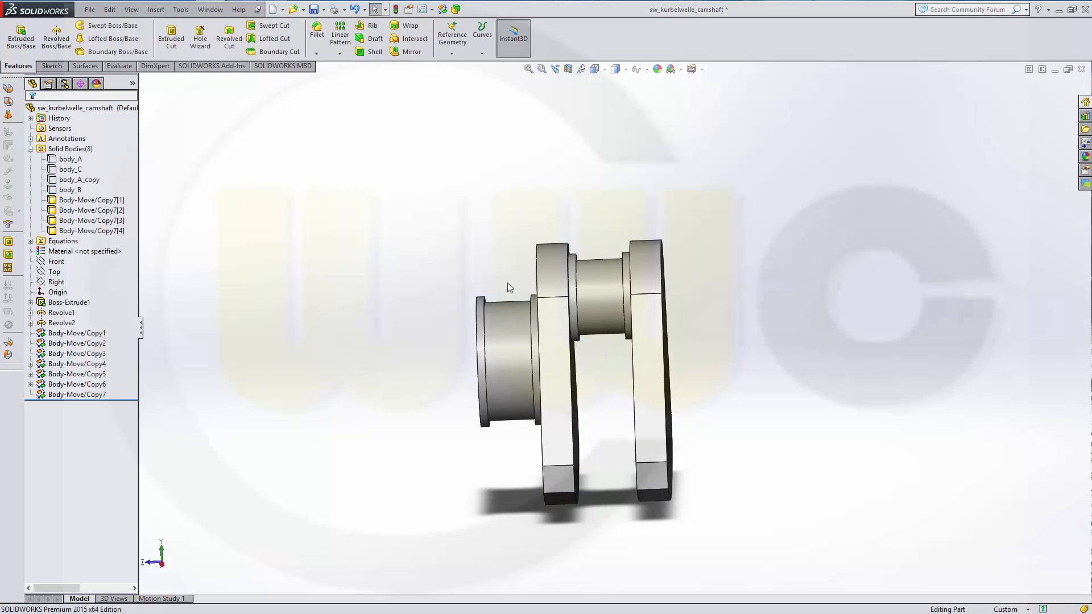
- Combine the four visible copied bodies into a single body with the Add operation
{"action": "left_click", "coordinate": [456, 11]}
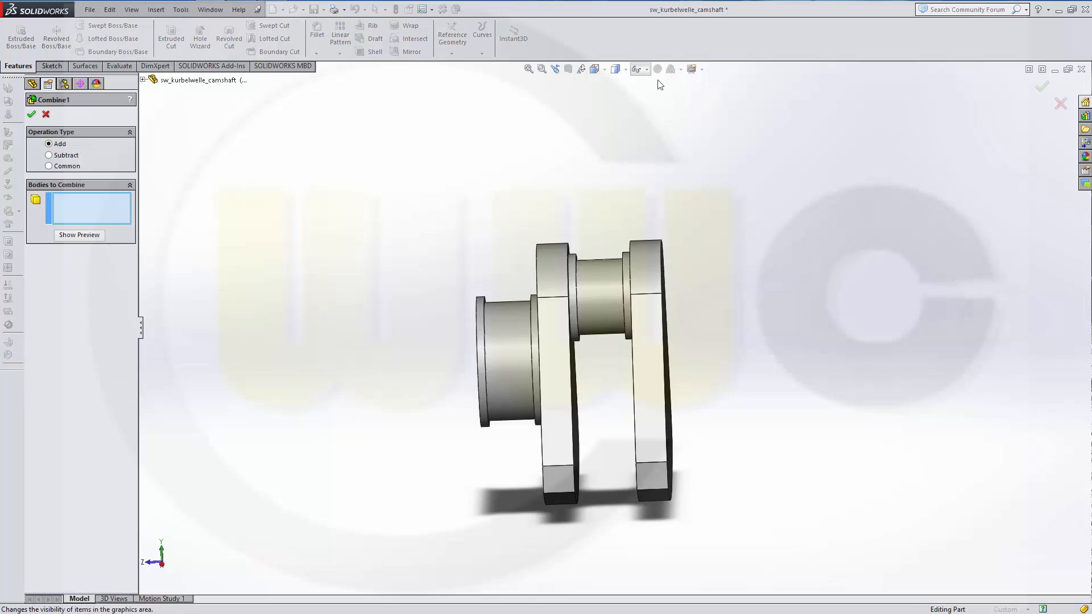
{"action": "left_click", "coordinate": [652, 350]}
{"action": "left_click", "coordinate": [594, 292]}
{"action": "left_click", "coordinate": [553, 335]}
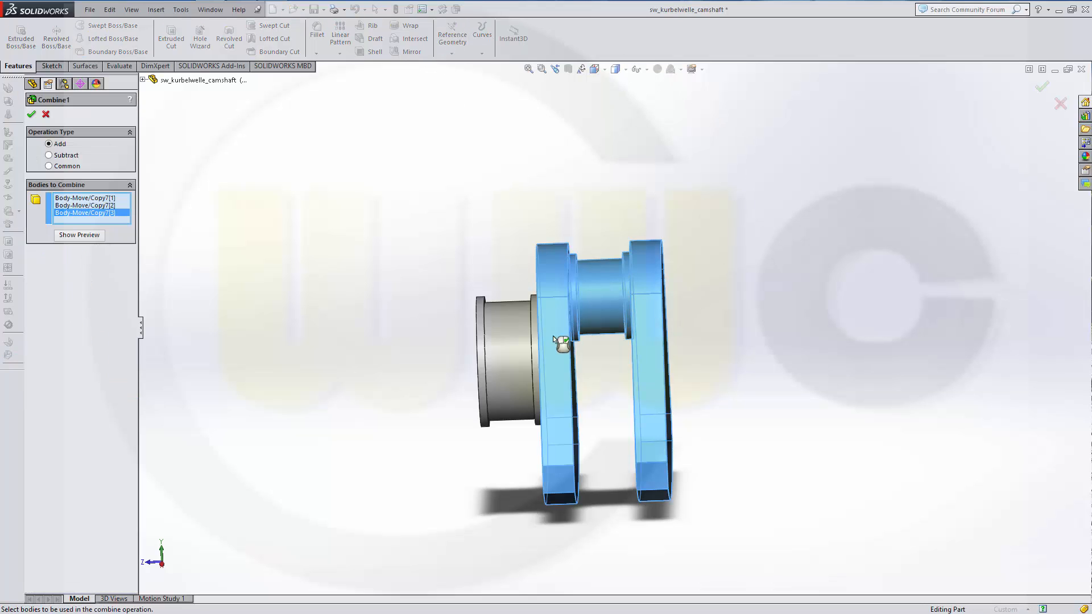
{"action": "left_click", "coordinate": [509, 319]}
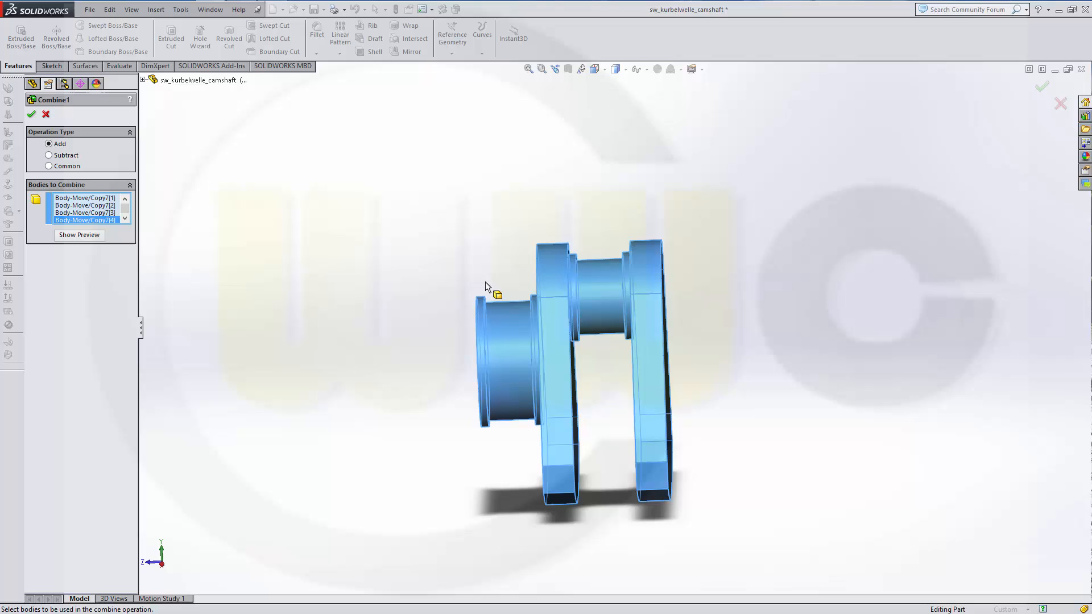
{"action": "left_click", "coordinate": [31, 114]}
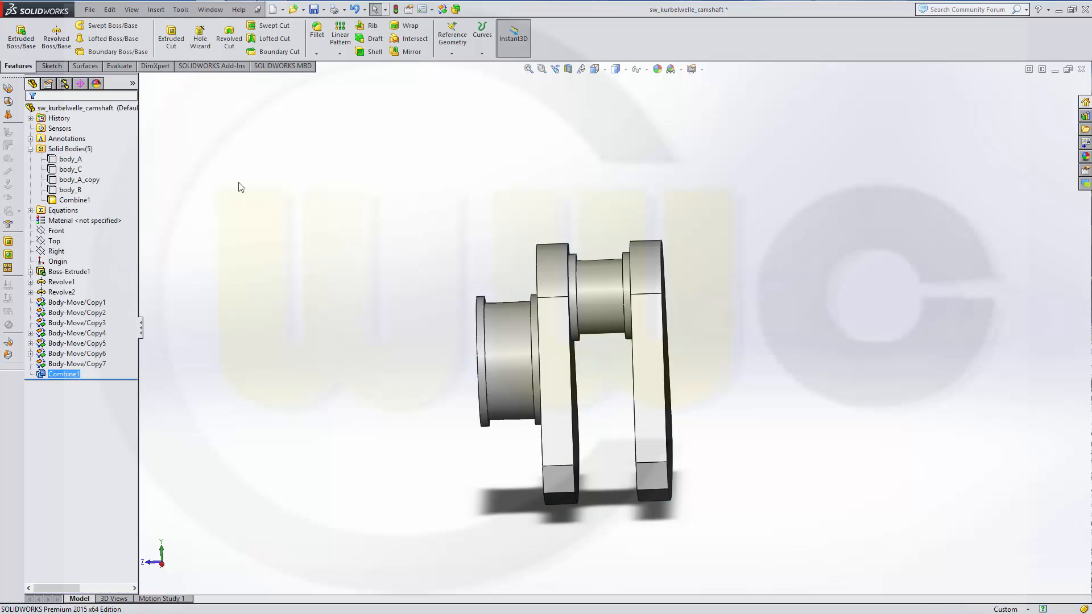
- Rename the new Combine feature to part_ABAC
{"action": "left_click", "coordinate": [71, 374]}
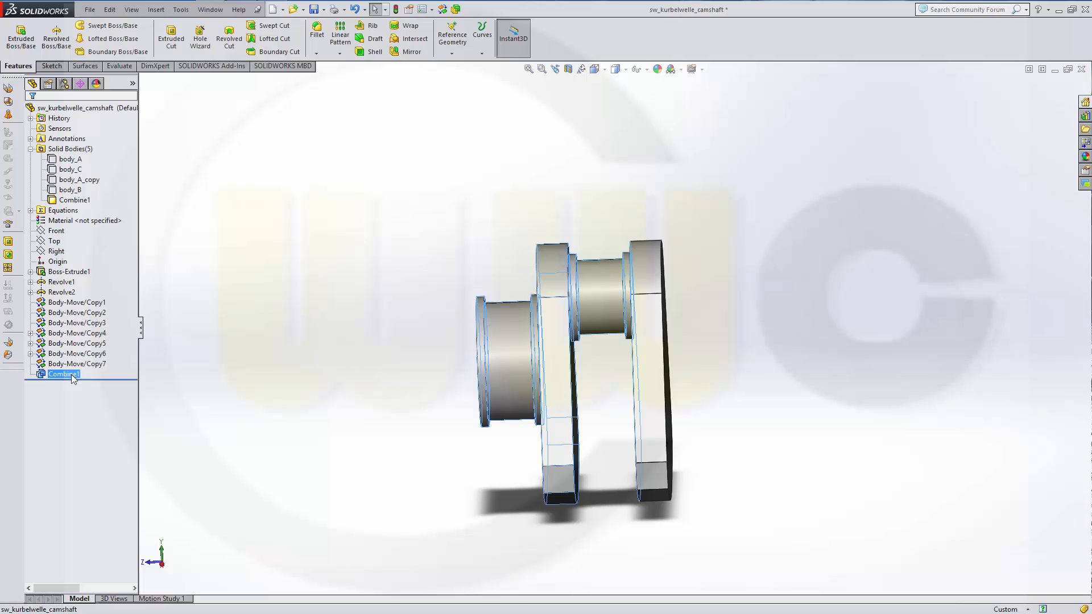
{"action": "type", "text": "b"}
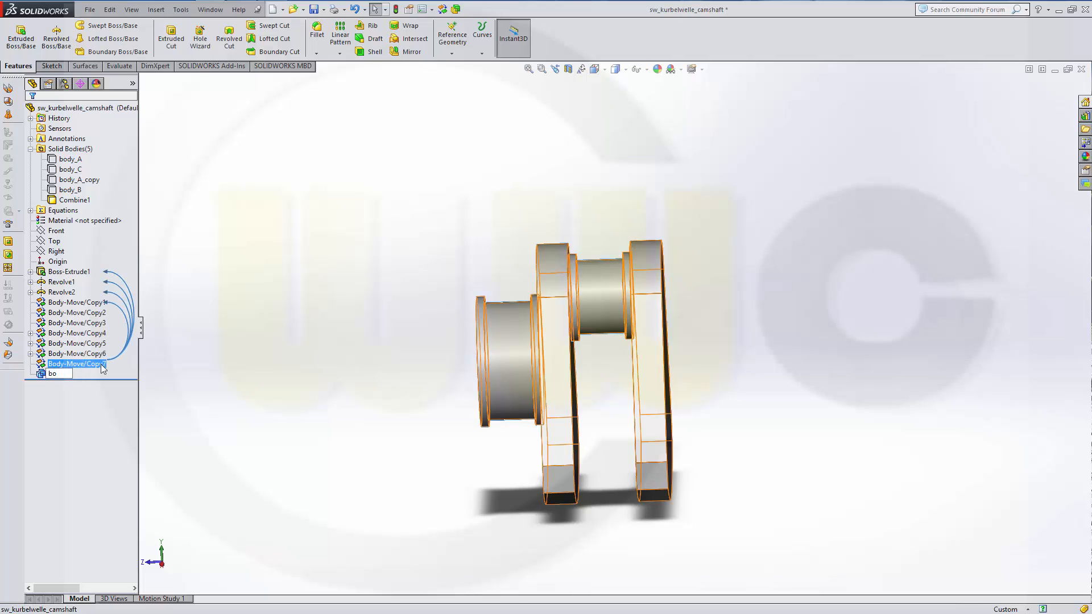
{"action": "key", "text": "BackSpace"}
{"action": "type", "text": "pa"}
{"action": "type", "text": "rt_ABAC"}
{"action": "key", "text": "Return"}
{"action": "left_click", "coordinate": [165, 355]}
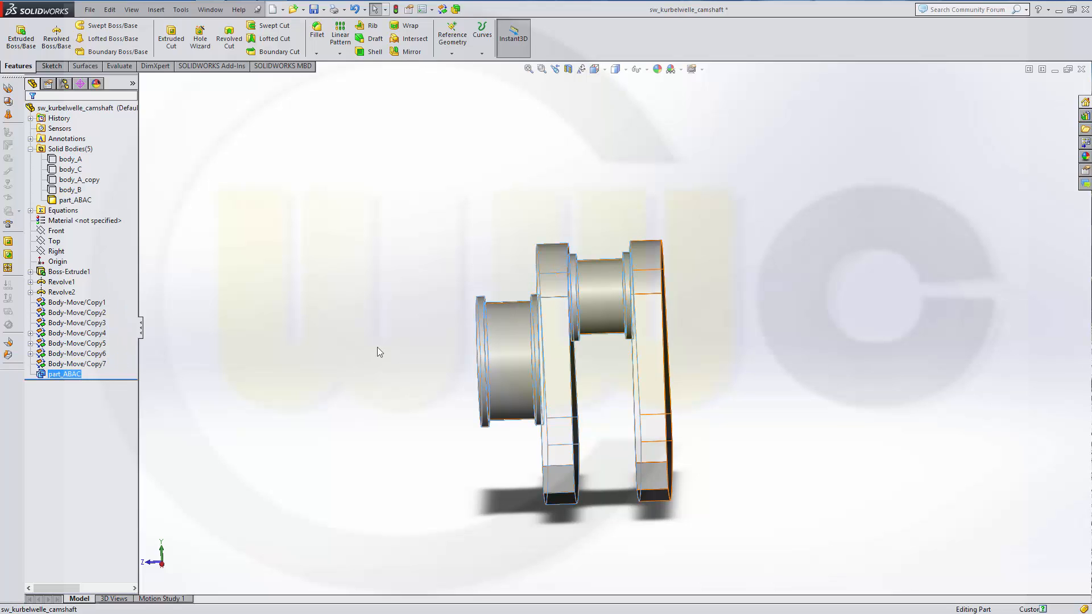
- Set the global variable body_A_width to 40 in the model's equations
{"action": "middle_click_drag", "start_coordinate": [435, 223], "coordinate": [429, 233]}
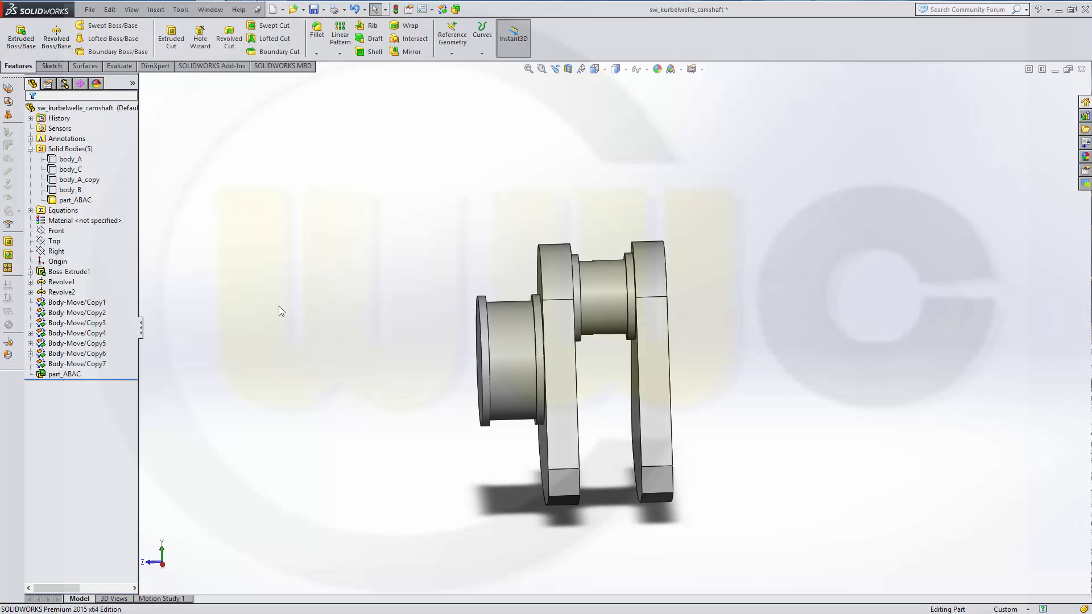
{"action": "left_click", "coordinate": [156, 9]}
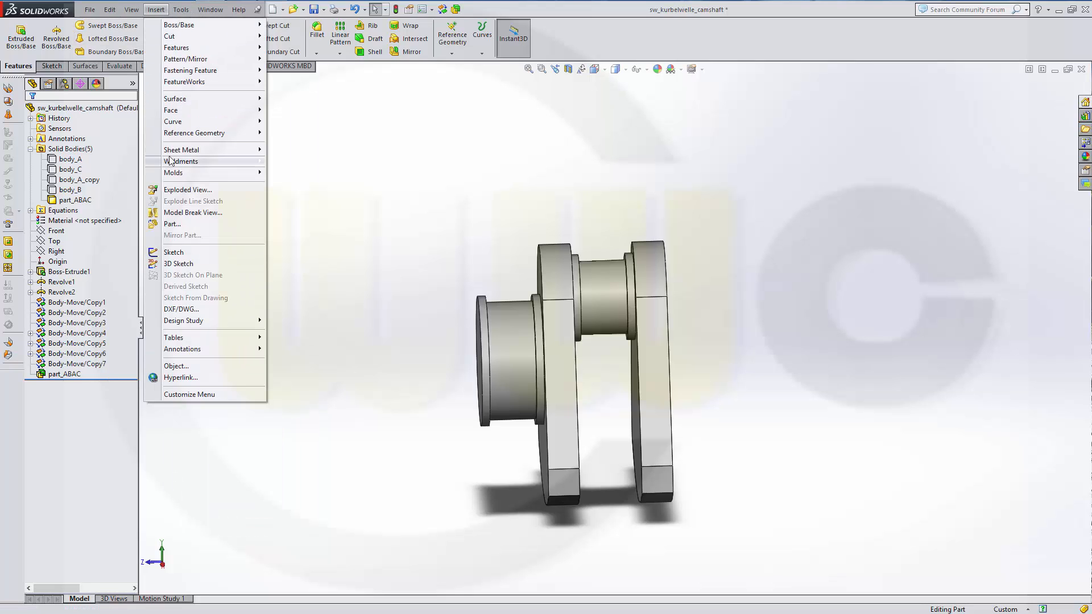
{"action": "mouse_move", "coordinate": [181, 10]}
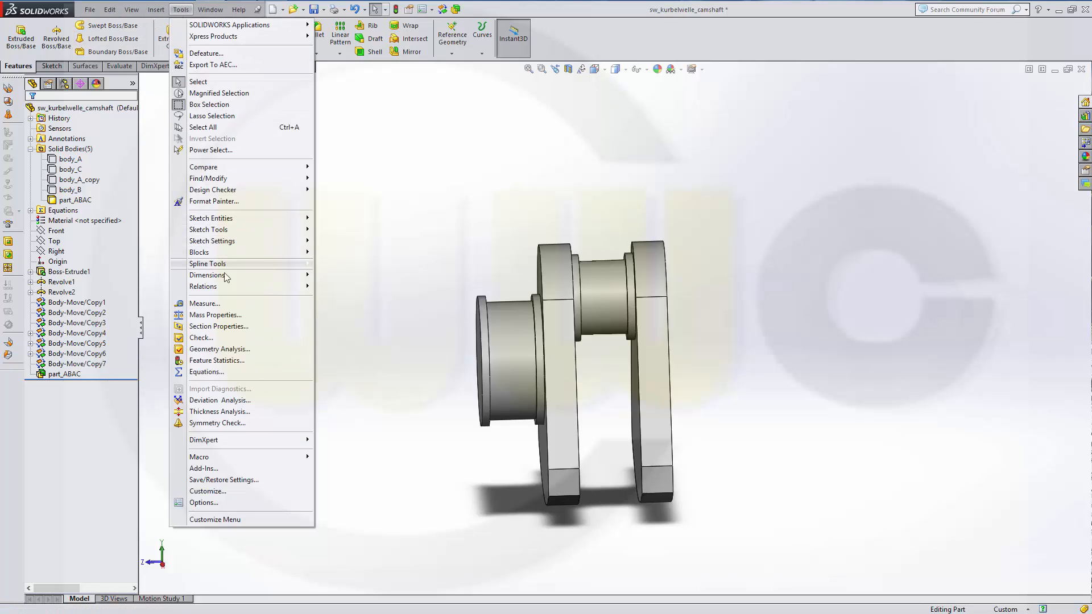
{"action": "left_click", "coordinate": [218, 373]}
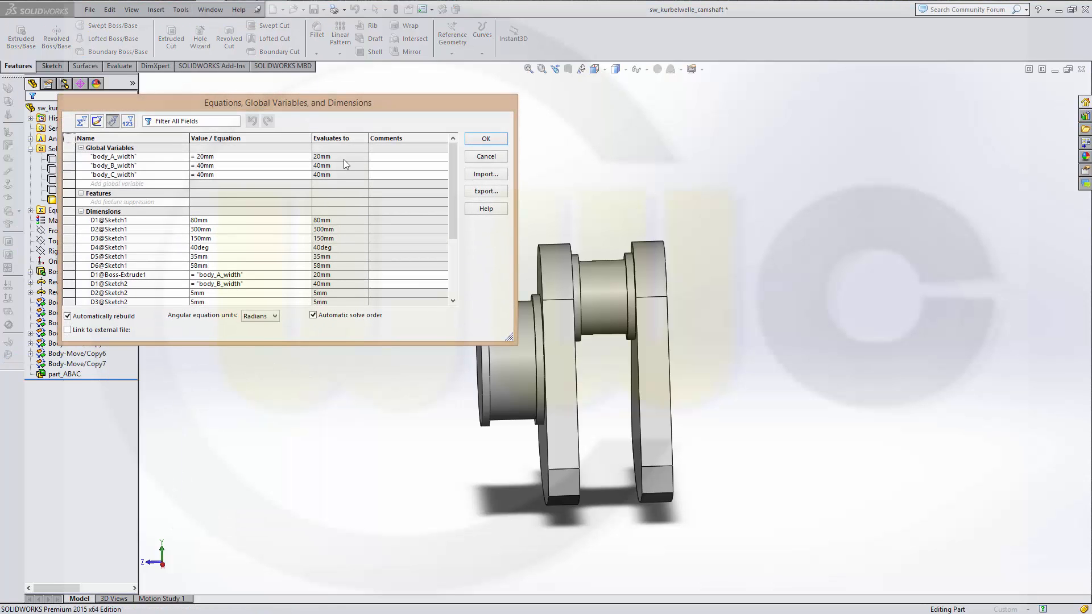
{"action": "left_click_drag", "start_coordinate": [326, 108], "coordinate": [280, 103]}
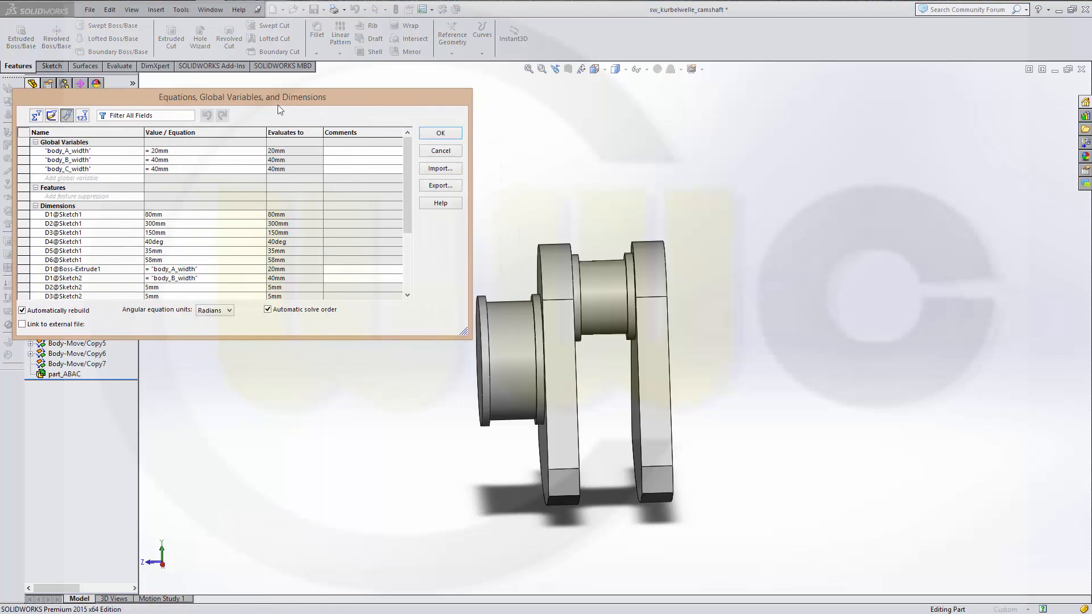
{"action": "left_click", "coordinate": [191, 149]}
{"action": "key", "text": "BackSpace"}
{"action": "key", "text": "BackSpace"}
{"action": "key", "text": "BackSpace"}
{"action": "key", "text": "BackSpace"}
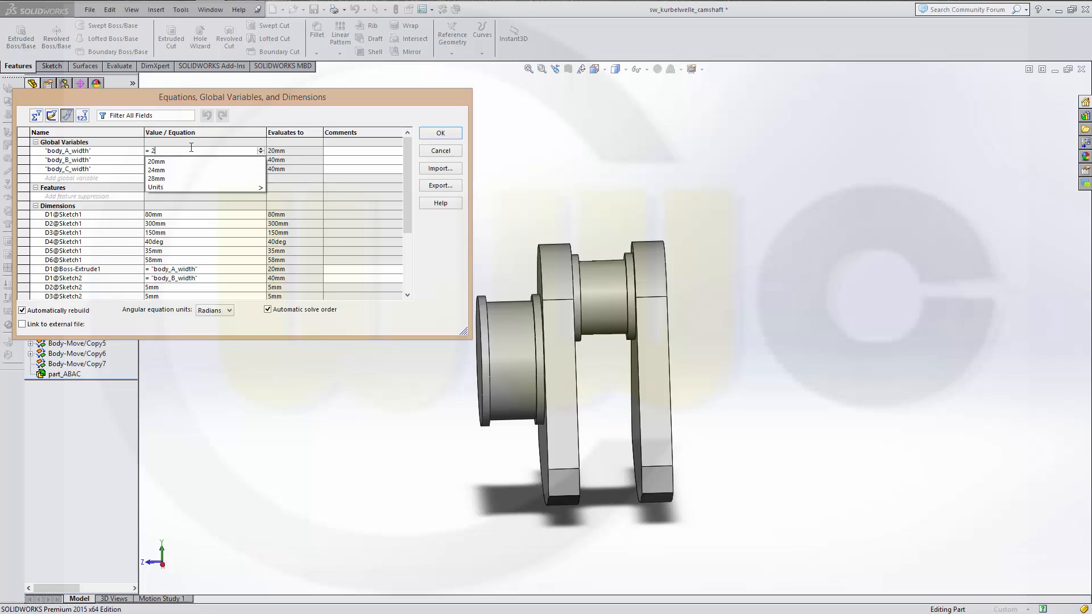
{"action": "type", "text": "40"}
{"action": "key", "text": "Return"}
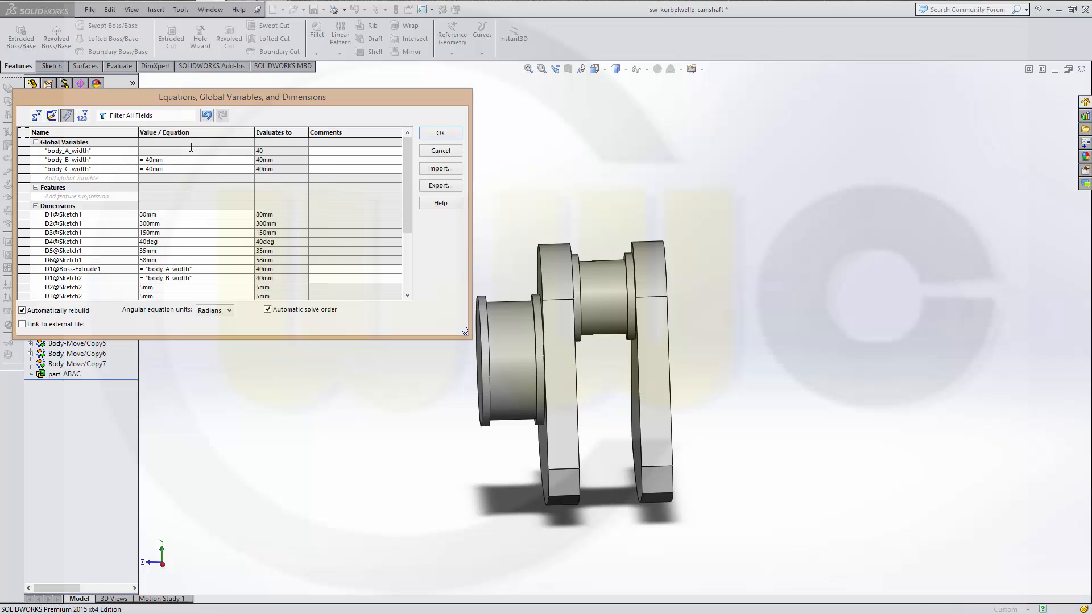
- Set the global variables body_B_width to 50 and body_C_width to 60
{"action": "left_click", "coordinate": [166, 161]}
{"action": "left_click_drag", "start_coordinate": [165, 162], "coordinate": [153, 161]}
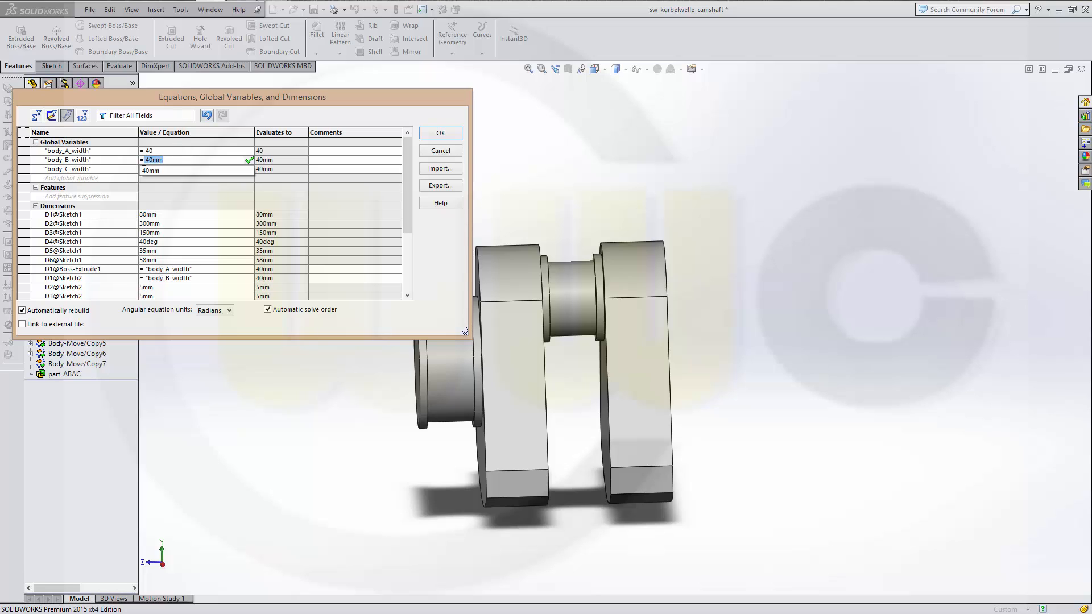
{"action": "type", "text": "50"}
{"action": "key", "text": "Tab"}
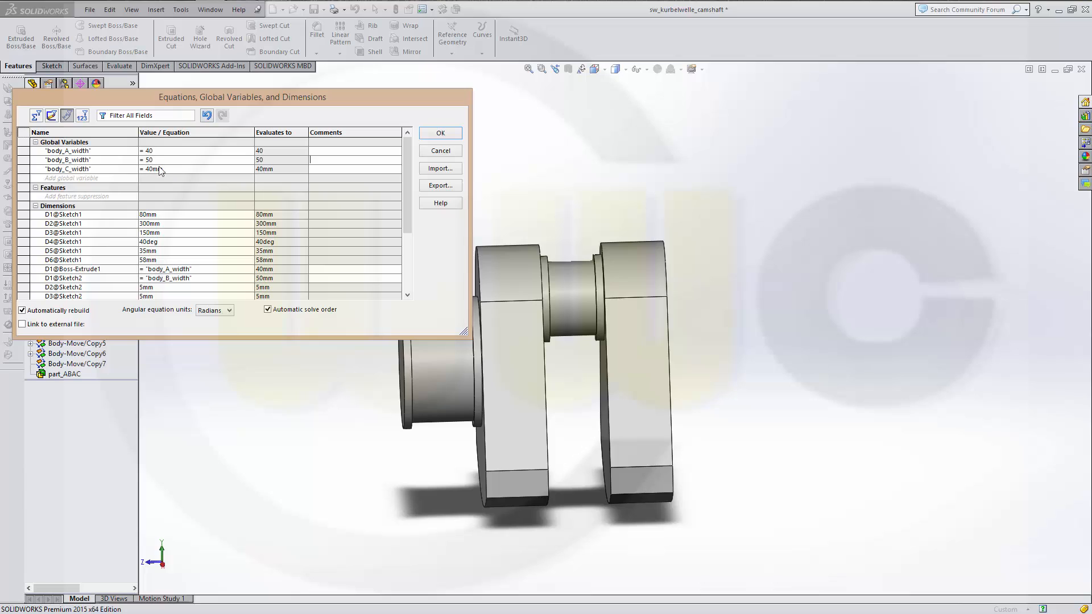
{"action": "double_click", "coordinate": [166, 169]}
{"action": "type", "text": "4"}
{"action": "key", "text": "BackSpace"}
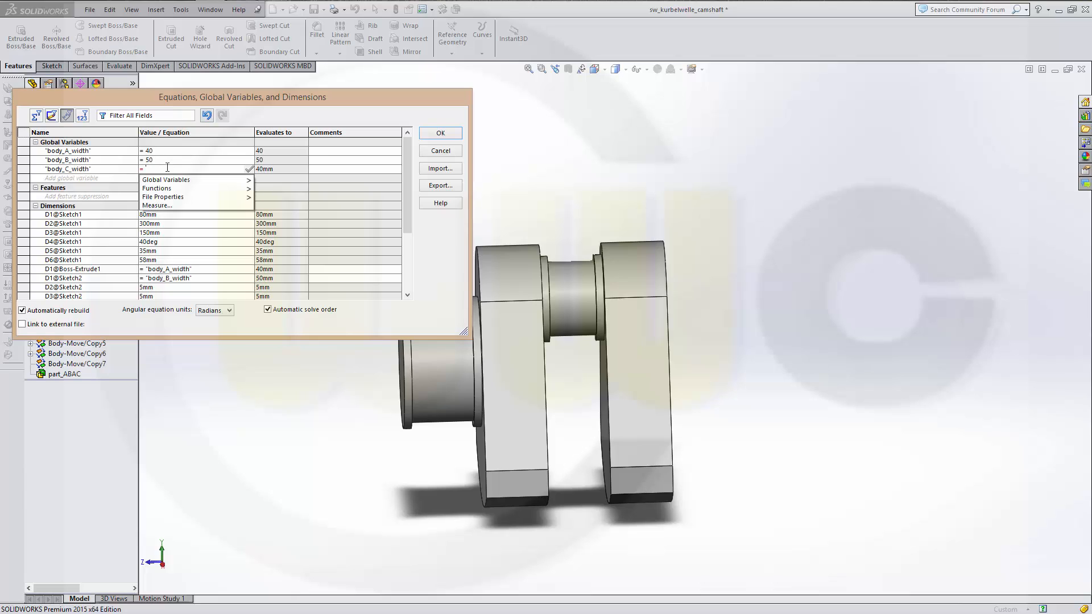
{"action": "type", "text": "60"}
{"action": "key", "text": "Return"}
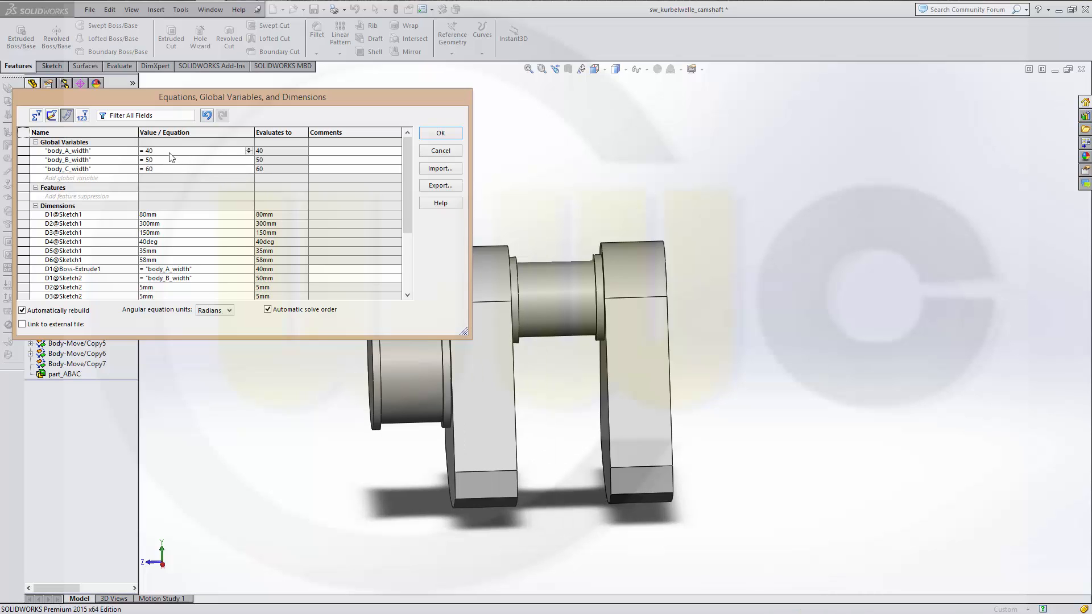
- Set the global variable body_A_width to 20mm
{"action": "key", "text": "BackSpace"}
{"action": "type", "text": "20"}
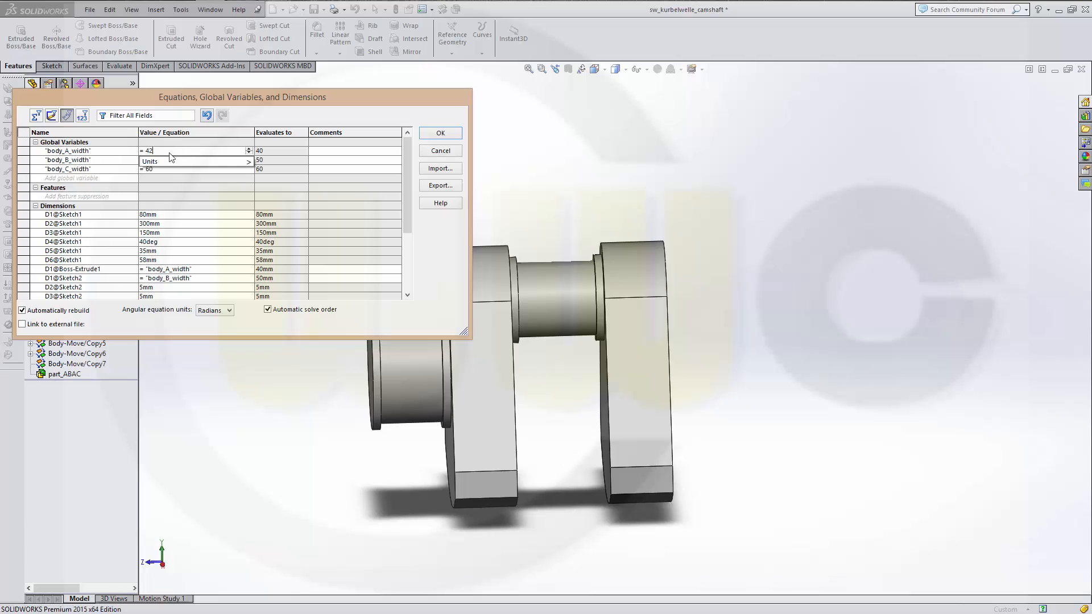
{"action": "key", "text": "BackSpace"}
{"action": "key", "text": "BackSpace"}
{"action": "type", "text": "20"}
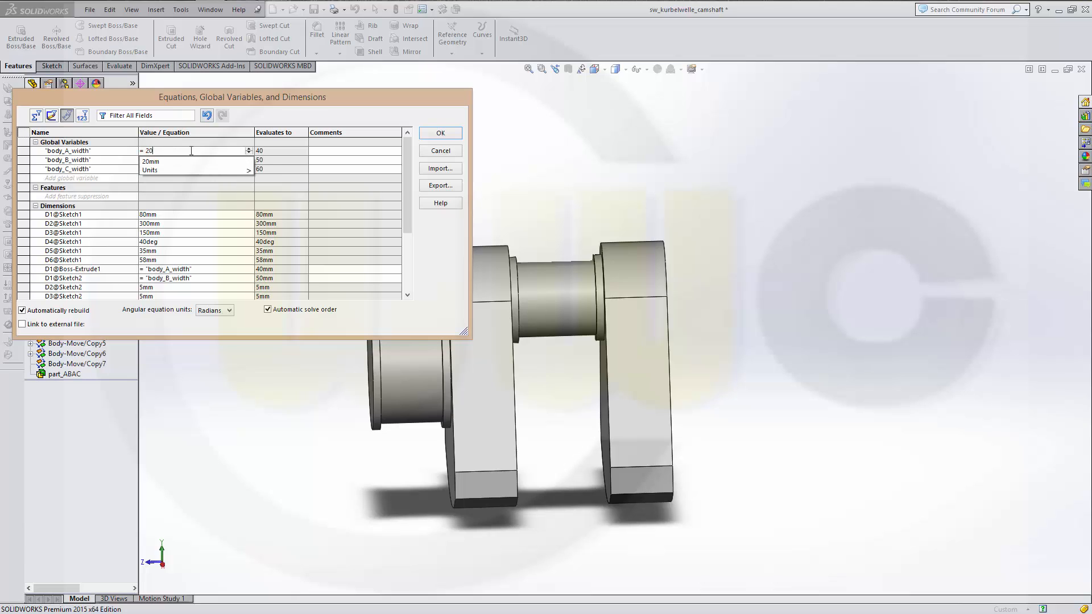
{"action": "left_click", "coordinate": [162, 162]}
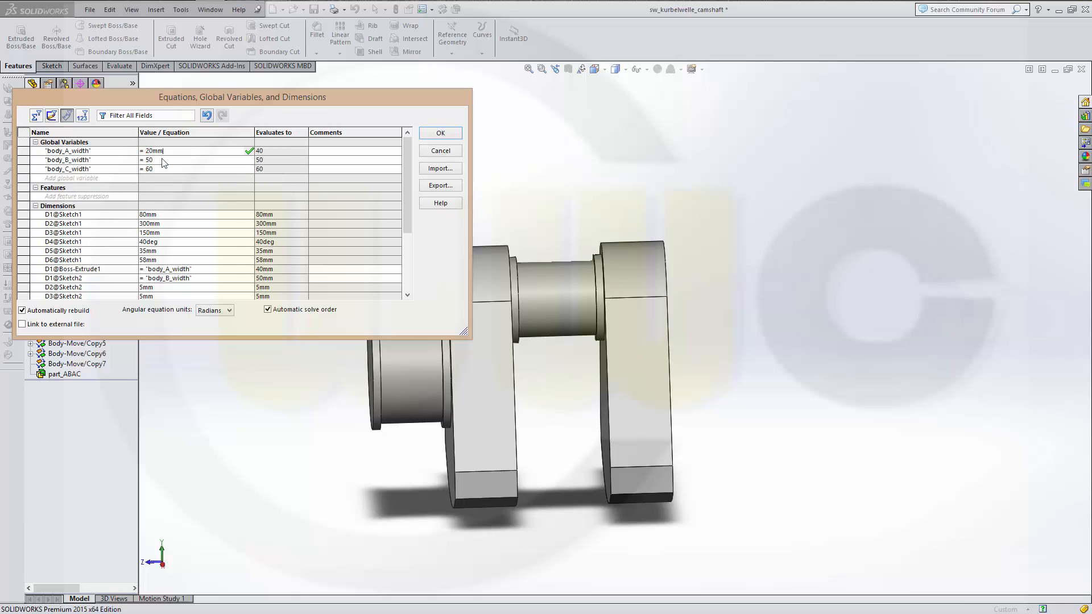
- Set the global variable body_B_width to 40mm
{"action": "left_click", "coordinate": [162, 159]}
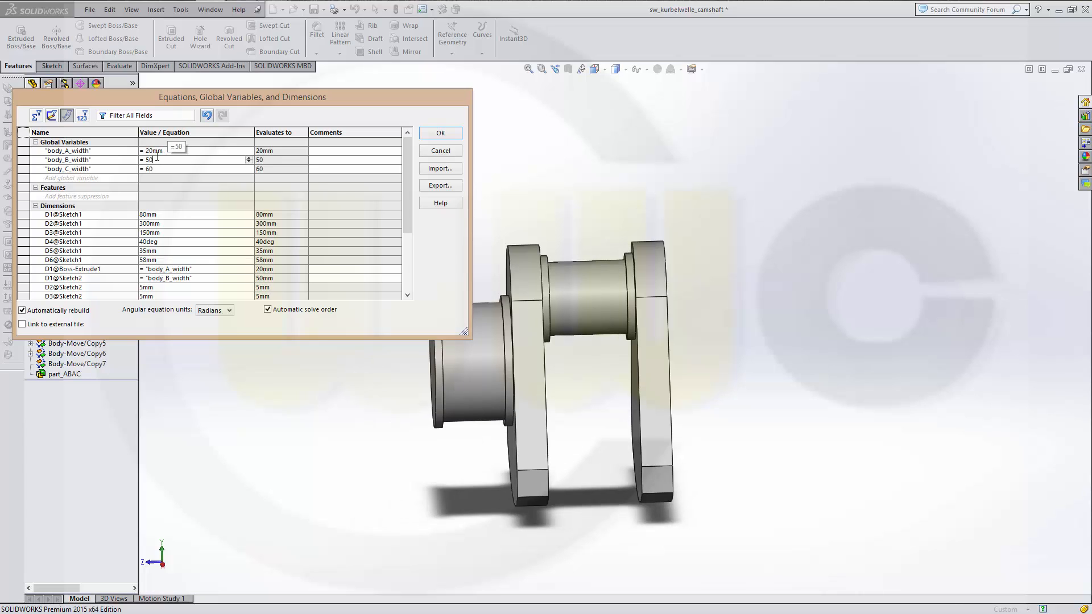
{"action": "key", "text": "BackSpace"}
{"action": "key", "text": "BackSpace"}
{"action": "type", "text": "40"}
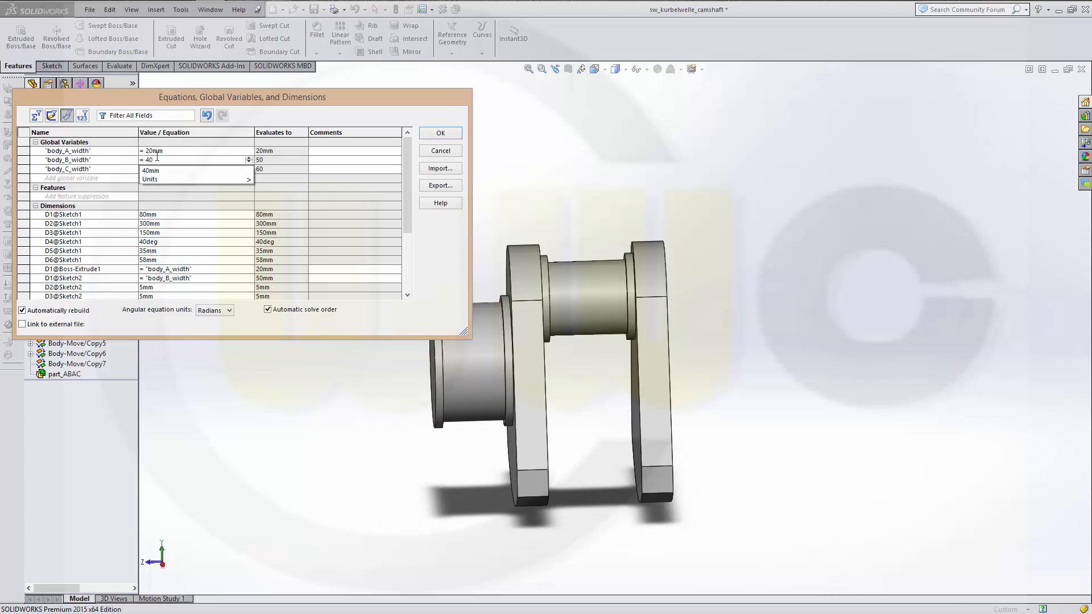
{"action": "key", "text": "Down"}
{"action": "key", "text": "Return"}
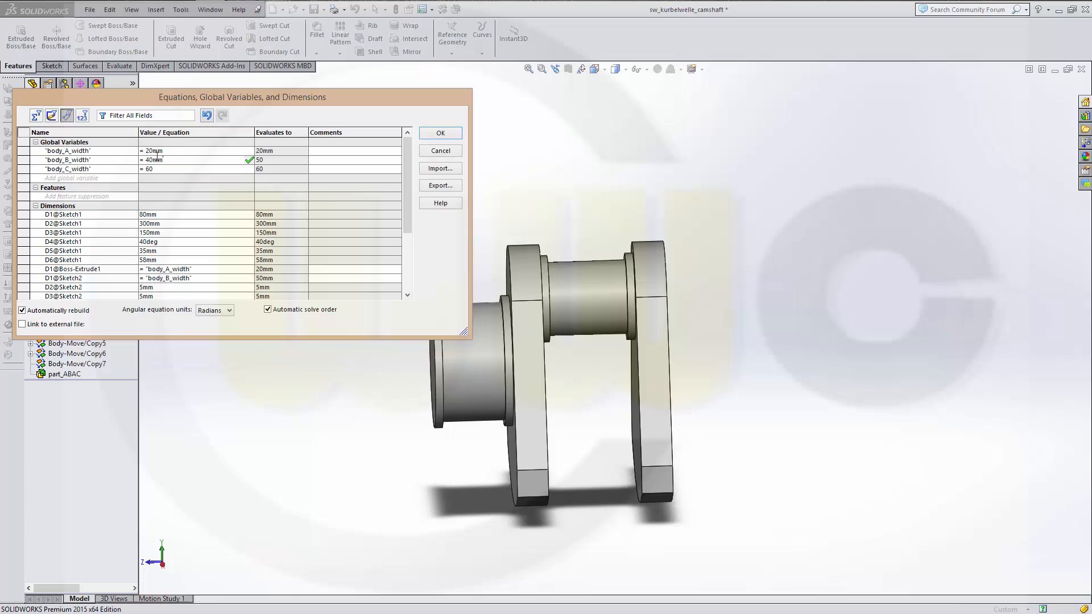
- Set the global variable body_C_width to 40, accept the equations and save the part
{"action": "left_click", "coordinate": [160, 170]}
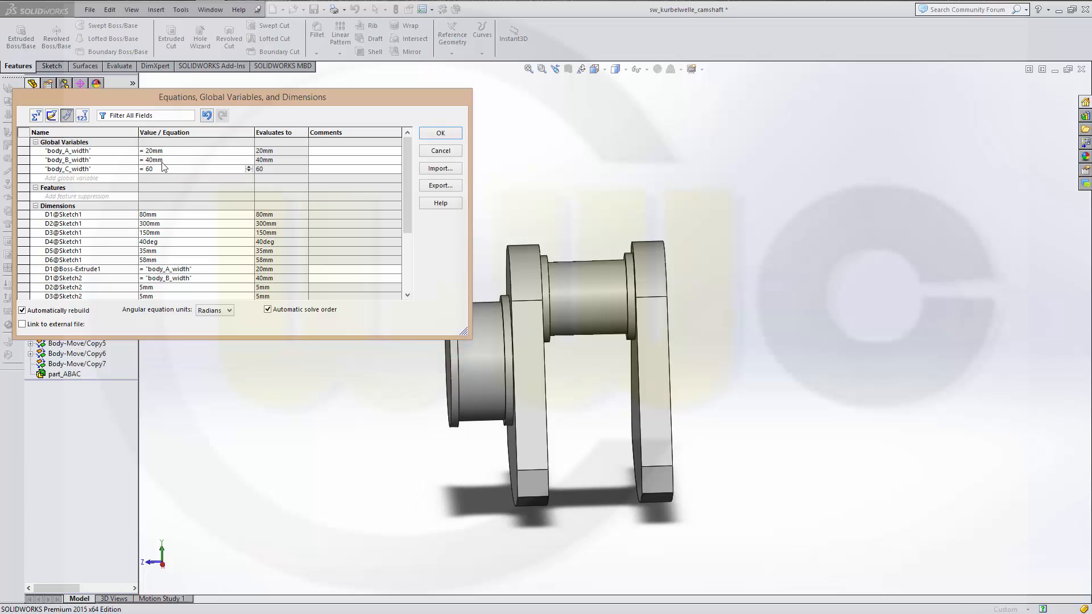
{"action": "key", "text": "BackSpace"}
{"action": "key", "text": "BackSpace"}
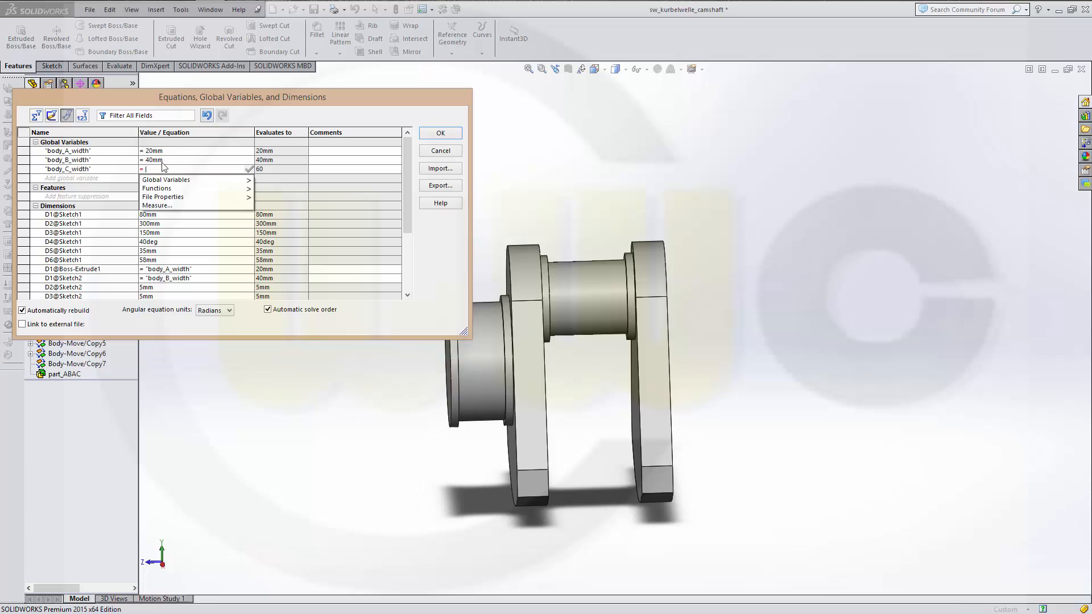
{"action": "type", "text": "40"}
{"action": "key", "text": "Tab"}
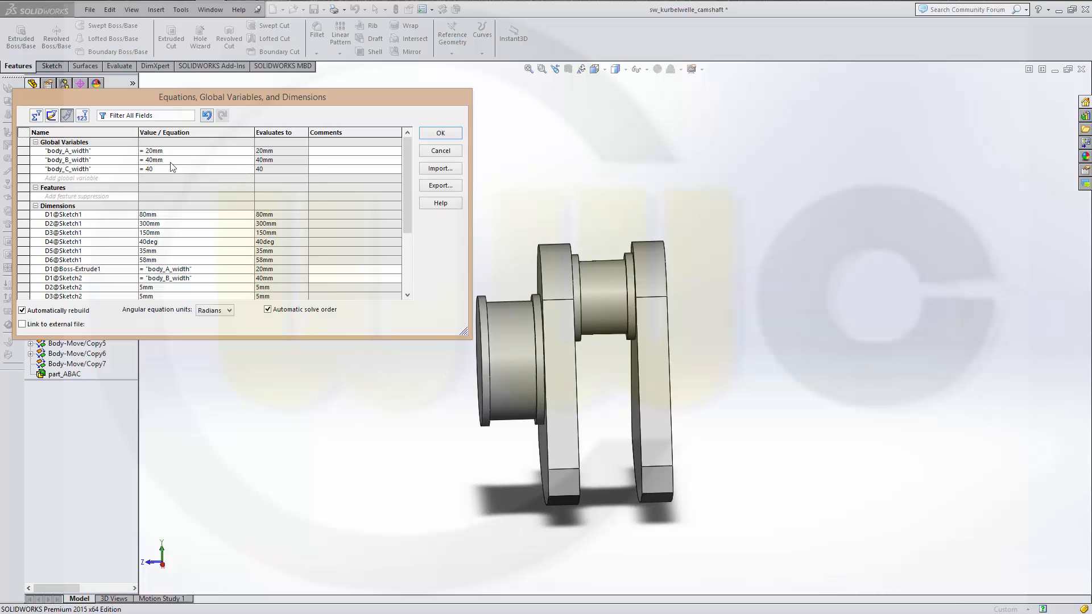
{"action": "left_click", "coordinate": [439, 134]}
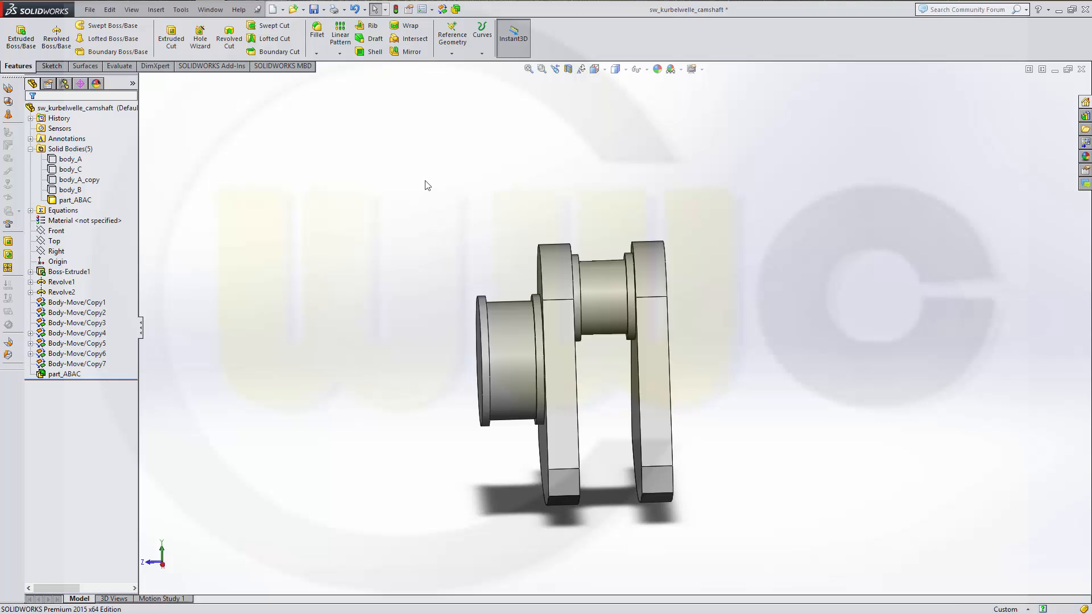
{"action": "key", "text": "ctrl+s"}
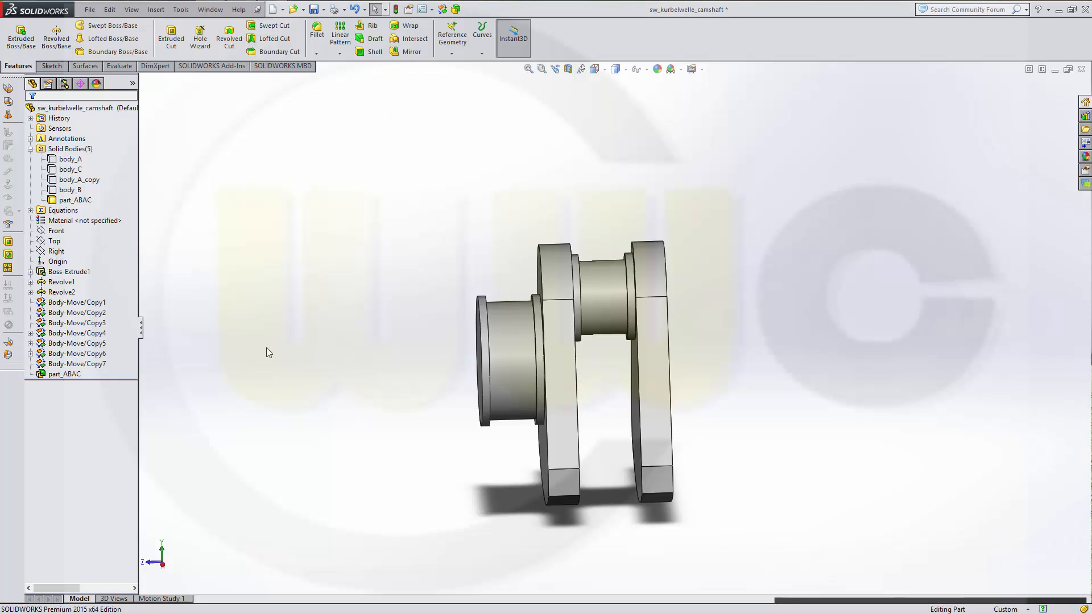
- Create four copies of the part_ABAC body, translated along Z at about 153 mm spacing
{"action": "middle_click_drag", "start_coordinate": [280, 343], "coordinate": [586, 287], "text": "ctrl"}
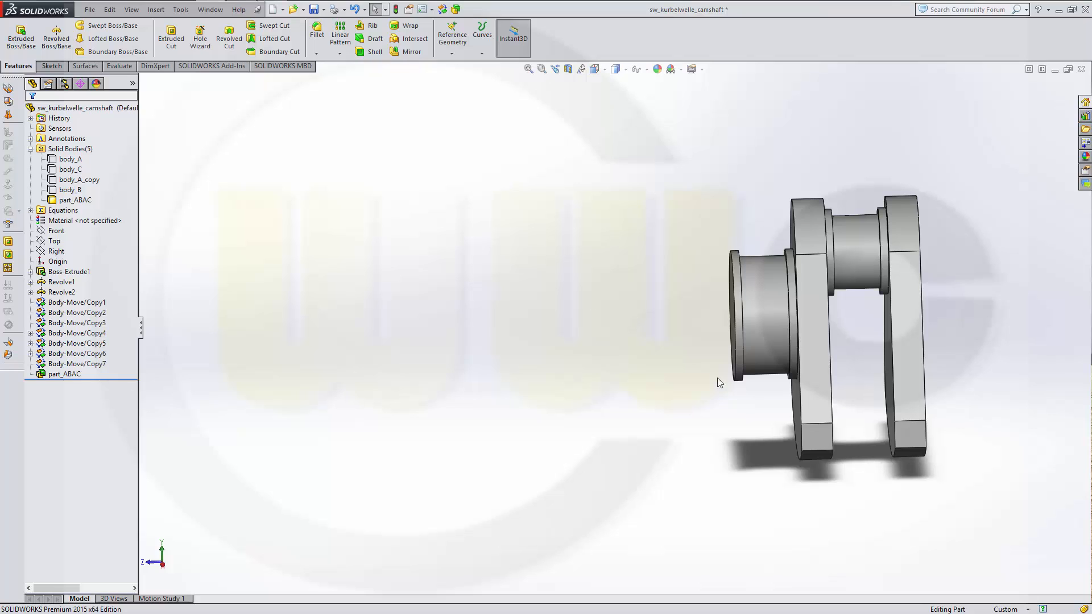
{"action": "left_click", "coordinate": [442, 9]}
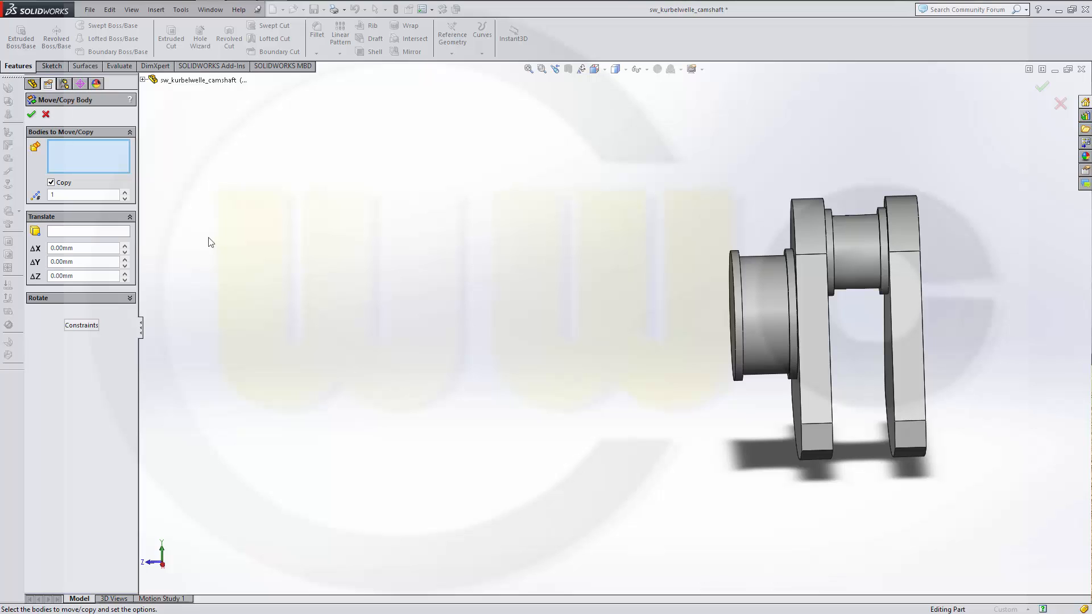
{"action": "left_click", "coordinate": [59, 195]}
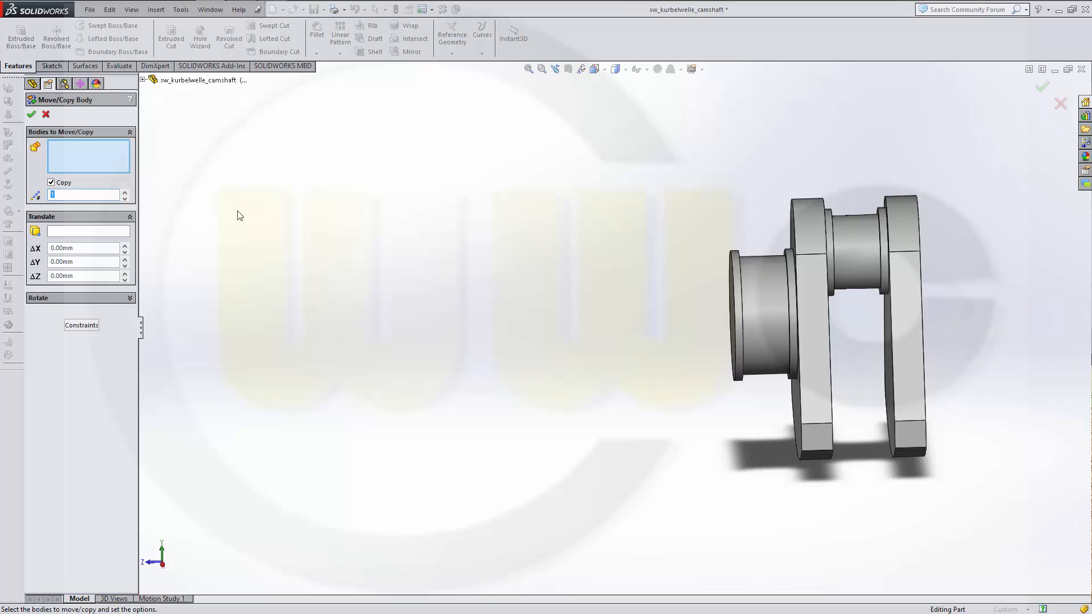
{"action": "left_click", "coordinate": [817, 263]}
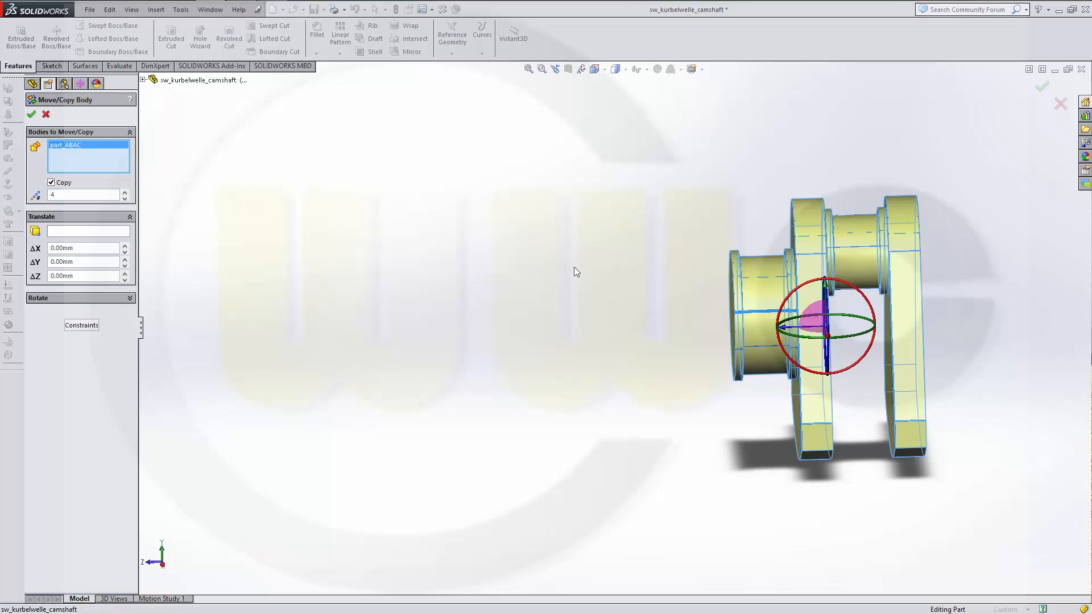
{"action": "middle_click_drag", "start_coordinate": [575, 268], "coordinate": [581, 277]}
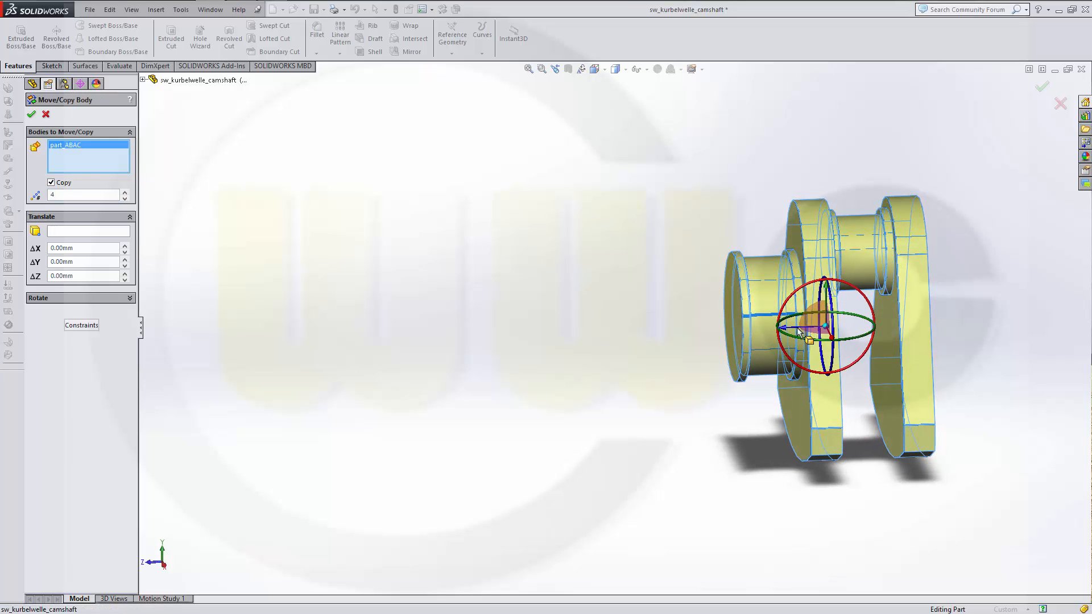
{"action": "left_click_drag", "start_coordinate": [799, 333], "coordinate": [542, 336]}
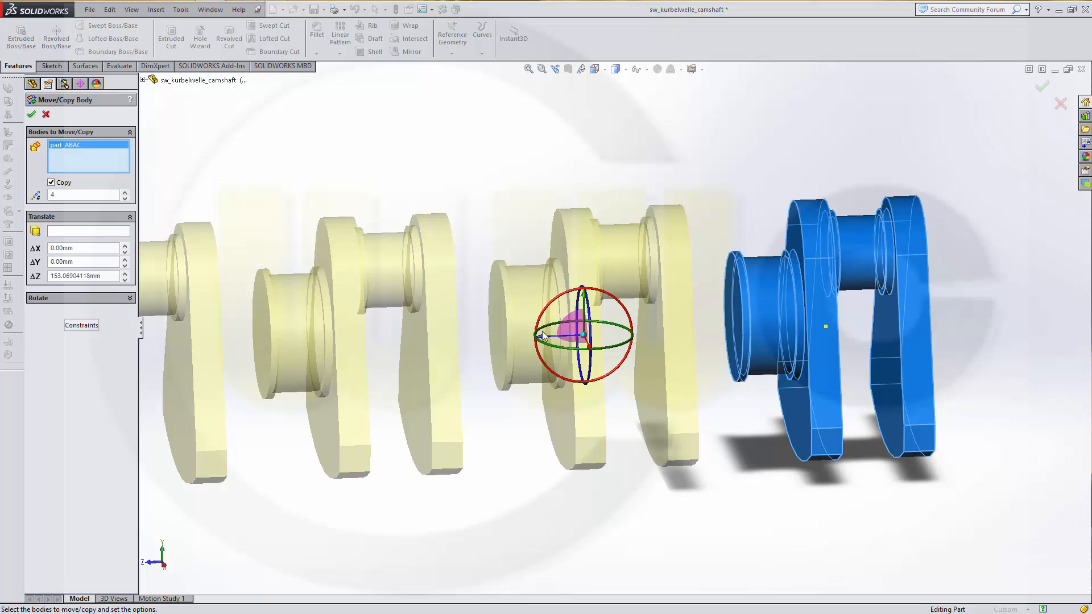
{"action": "left_click", "coordinate": [31, 115]}
{"action": "scroll", "coordinate": [477, 190], "scroll_direction": "down", "scroll_amount": 3}
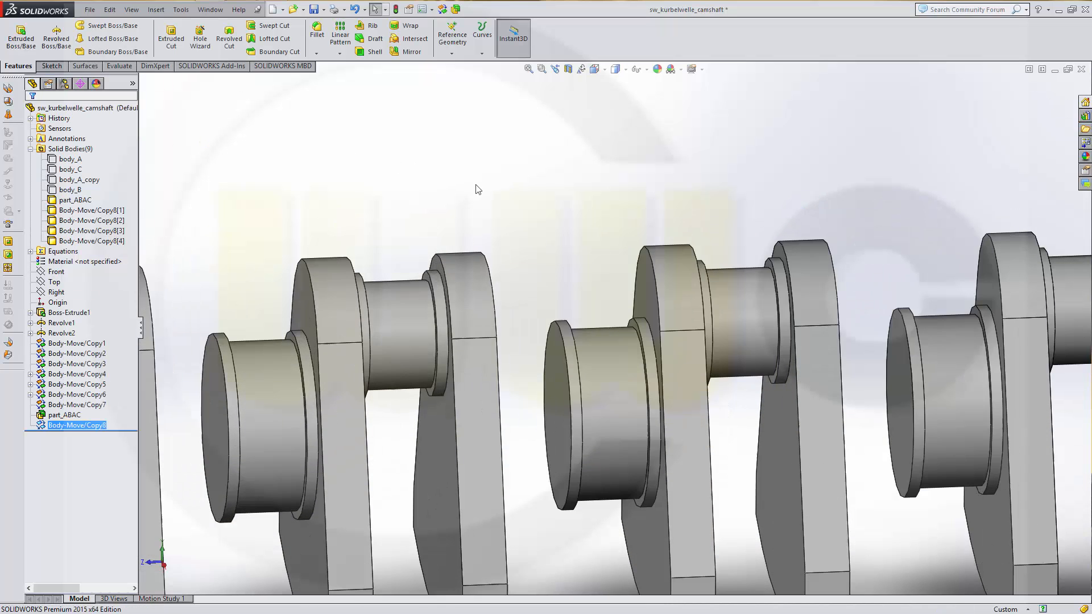
{"action": "scroll", "coordinate": [495, 211], "scroll_direction": "up", "scroll_amount": 6}
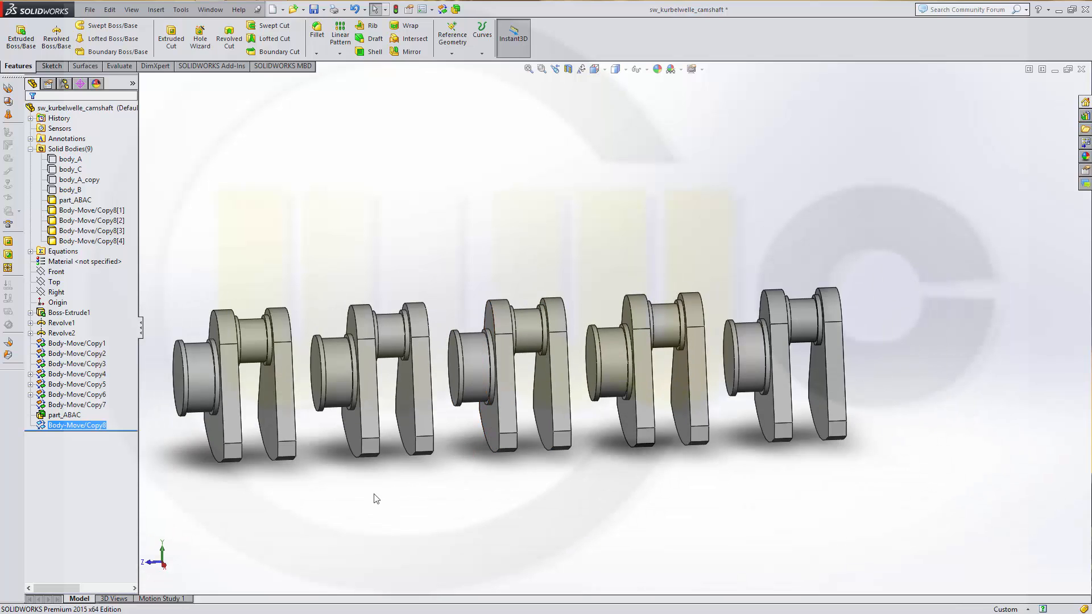
- Move the copy nearest part_ABAC with a coincident mate between its outer web face and part_ABAC's journal end face
{"action": "middle_click_drag", "start_coordinate": [375, 499], "coordinate": [339, 500]}
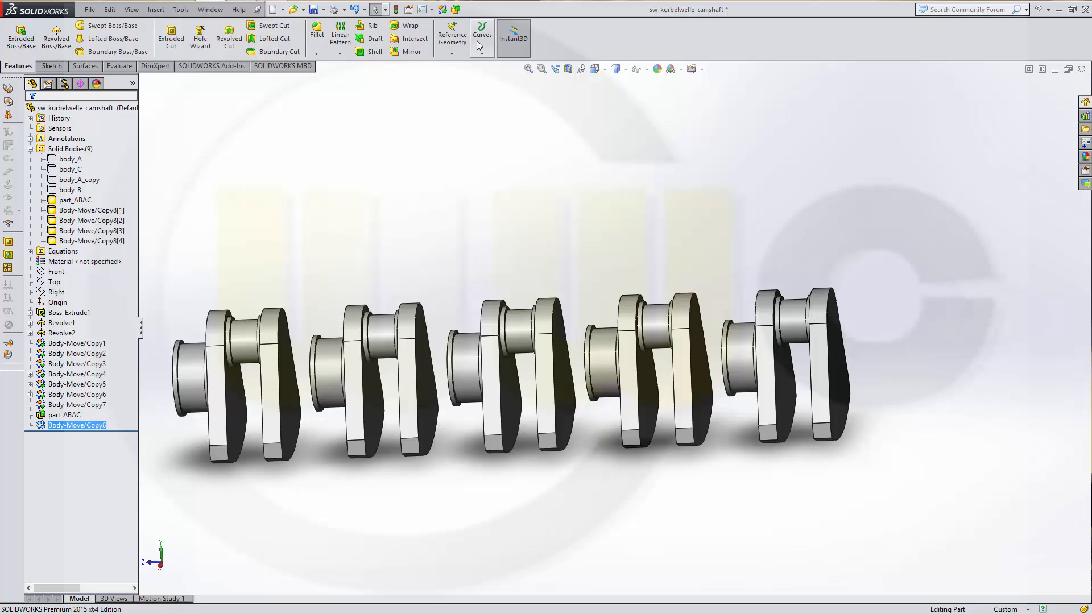
{"action": "left_click", "coordinate": [442, 9]}
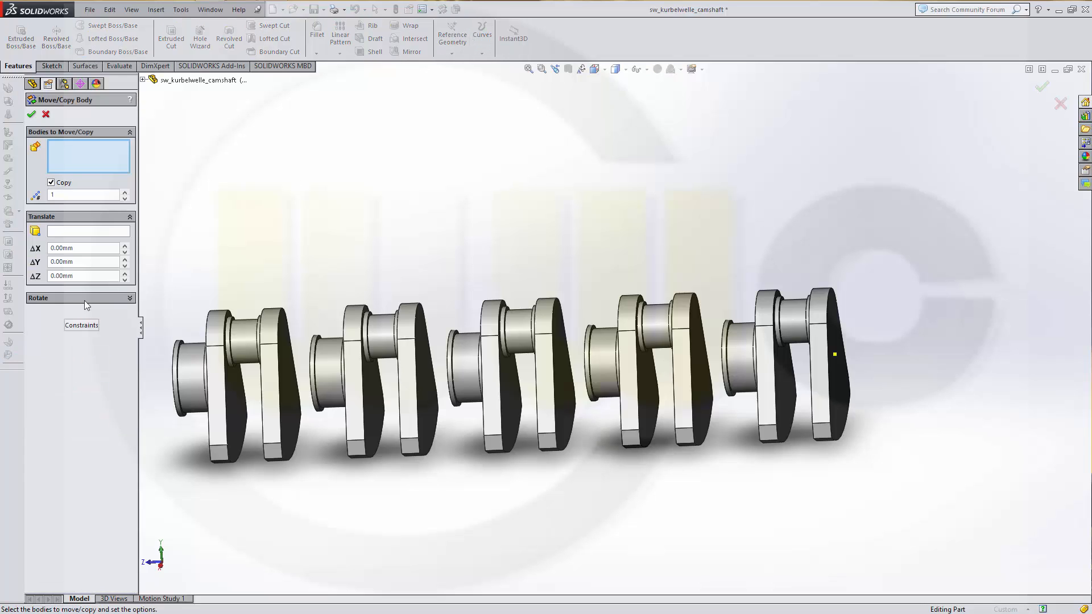
{"action": "left_click", "coordinate": [75, 325]}
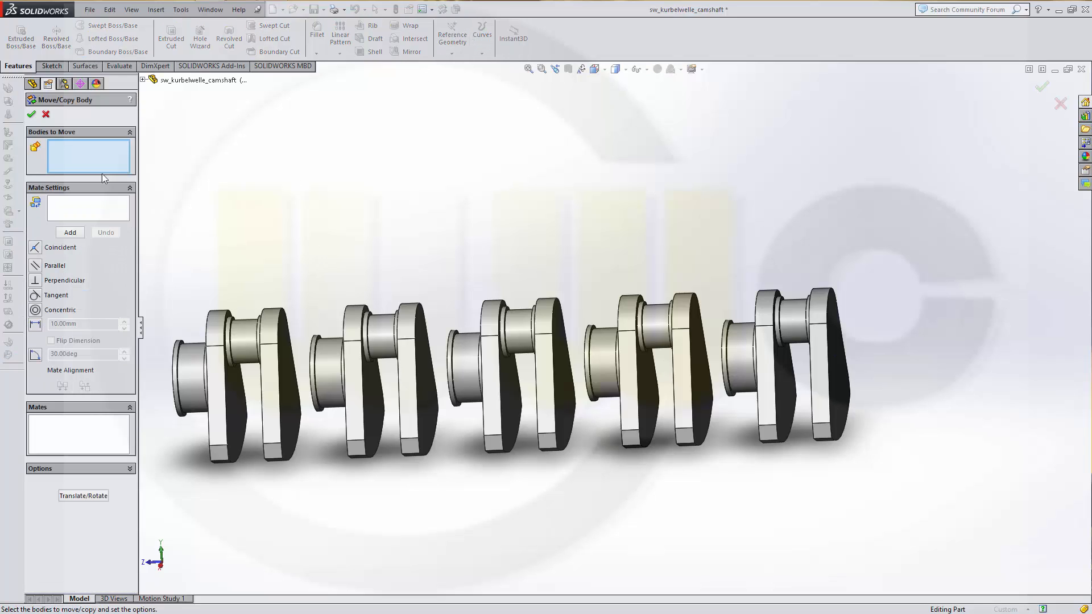
{"action": "left_click", "coordinate": [655, 364]}
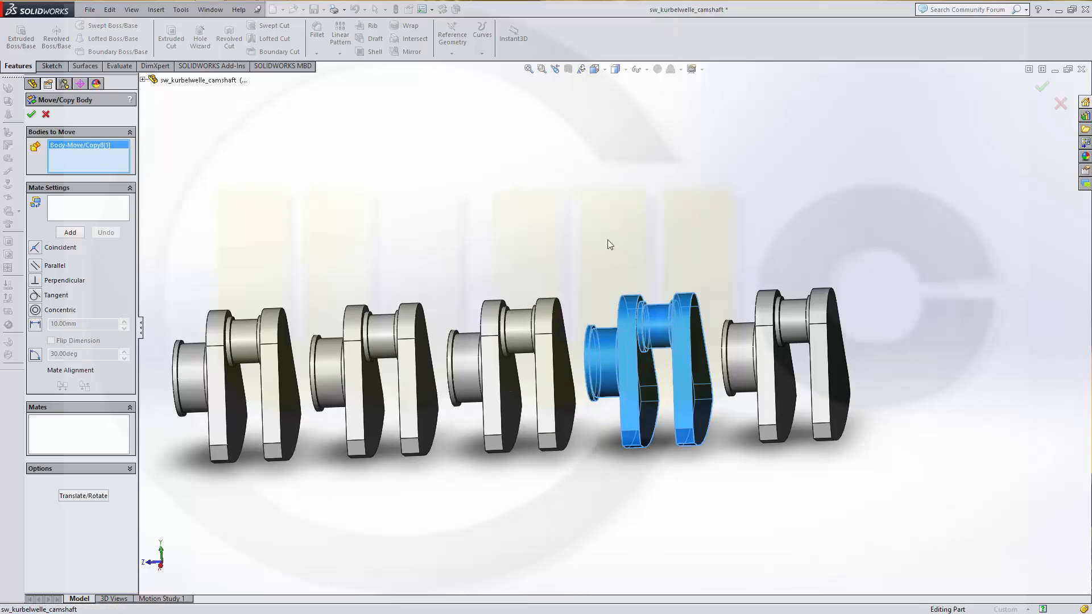
{"action": "left_click", "coordinate": [88, 212]}
{"action": "middle_click_drag", "start_coordinate": [657, 261], "coordinate": [742, 333]}
{"action": "left_click", "coordinate": [683, 368]}
{"action": "left_click", "coordinate": [730, 361]}
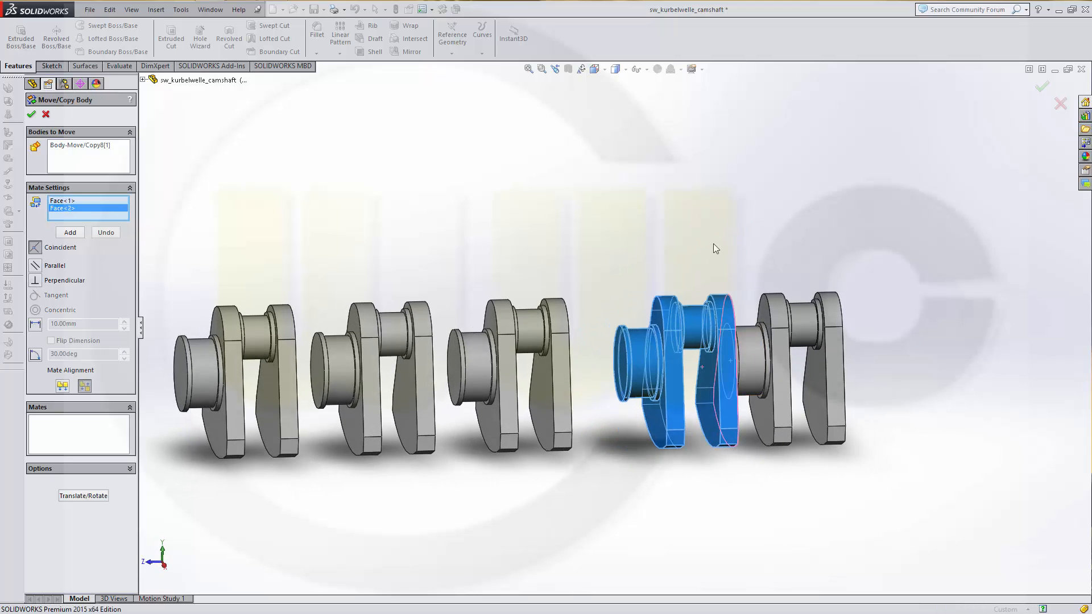
{"action": "left_click", "coordinate": [32, 116]}
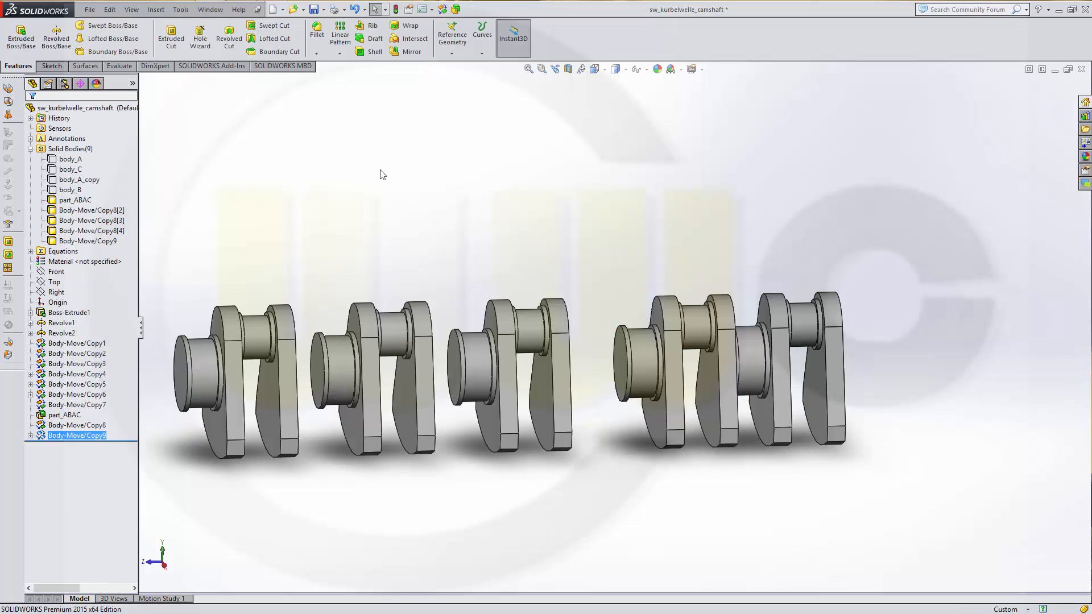
- Move the second copy against the first with a coincident mate between its outer web face and the first copy's journal end face
{"action": "left_click", "coordinate": [443, 10]}
{"action": "middle_click_drag", "start_coordinate": [545, 206], "coordinate": [537, 345]}
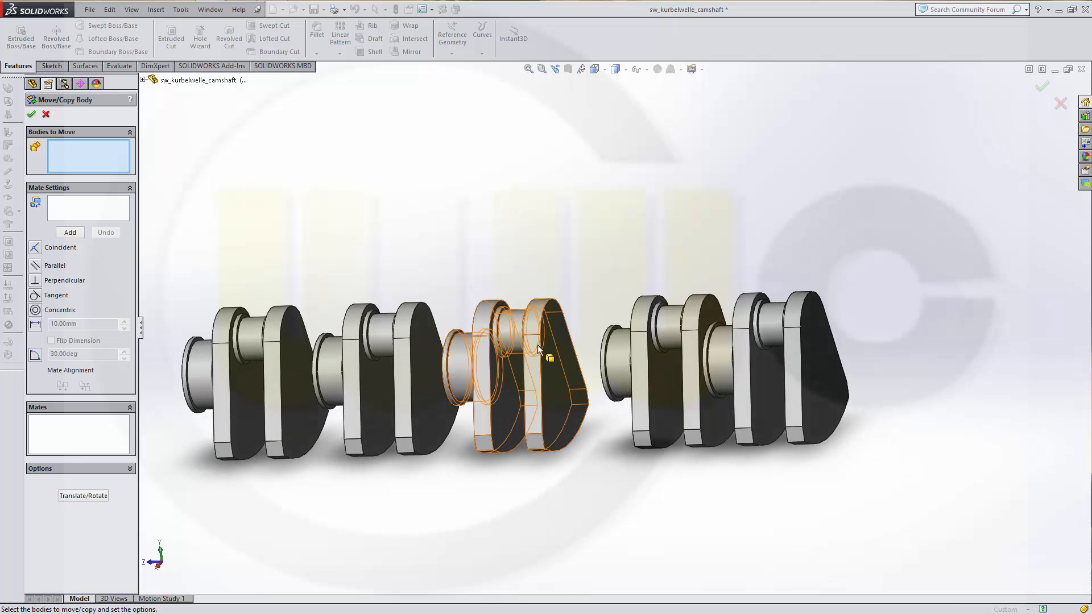
{"action": "left_click", "coordinate": [537, 345]}
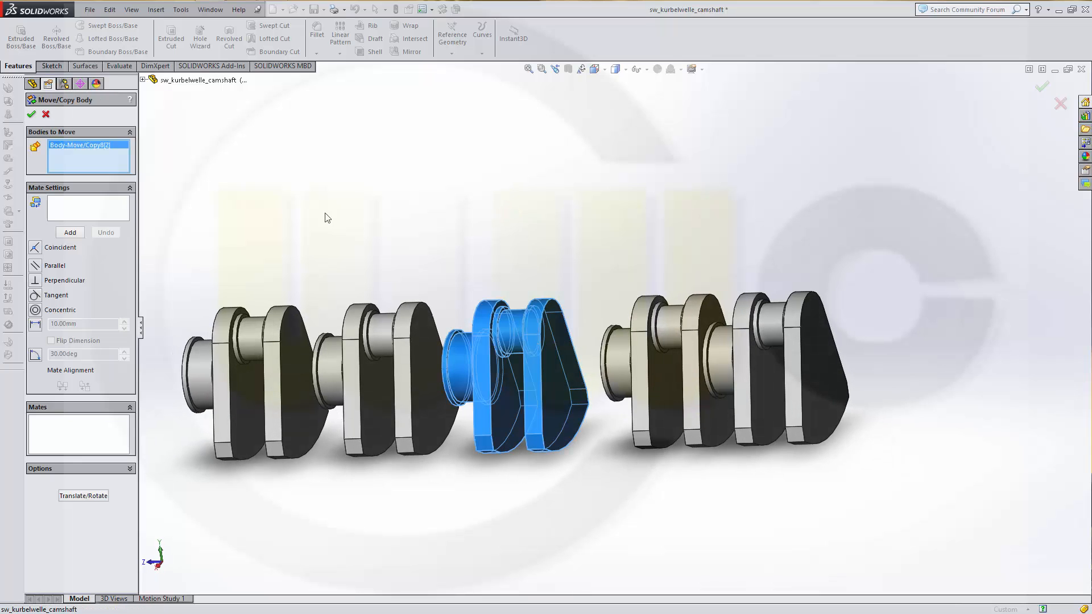
{"action": "left_click", "coordinate": [105, 219]}
{"action": "middle_click_drag", "start_coordinate": [562, 393], "coordinate": [632, 279]}
{"action": "left_click", "coordinate": [610, 368]}
{"action": "left_click", "coordinate": [609, 367]}
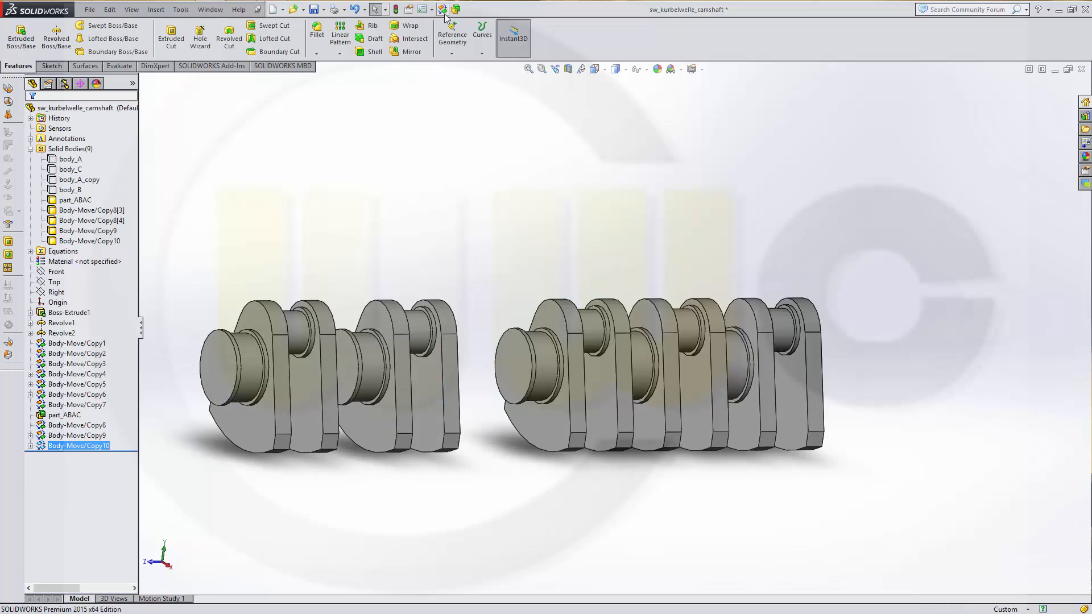
- Move the third copy against the joined row with a coincident mate between its outer web face and the second copy's journal end face
{"action": "left_click", "coordinate": [443, 10]}
{"action": "middle_click_drag", "start_coordinate": [481, 205], "coordinate": [398, 171]}
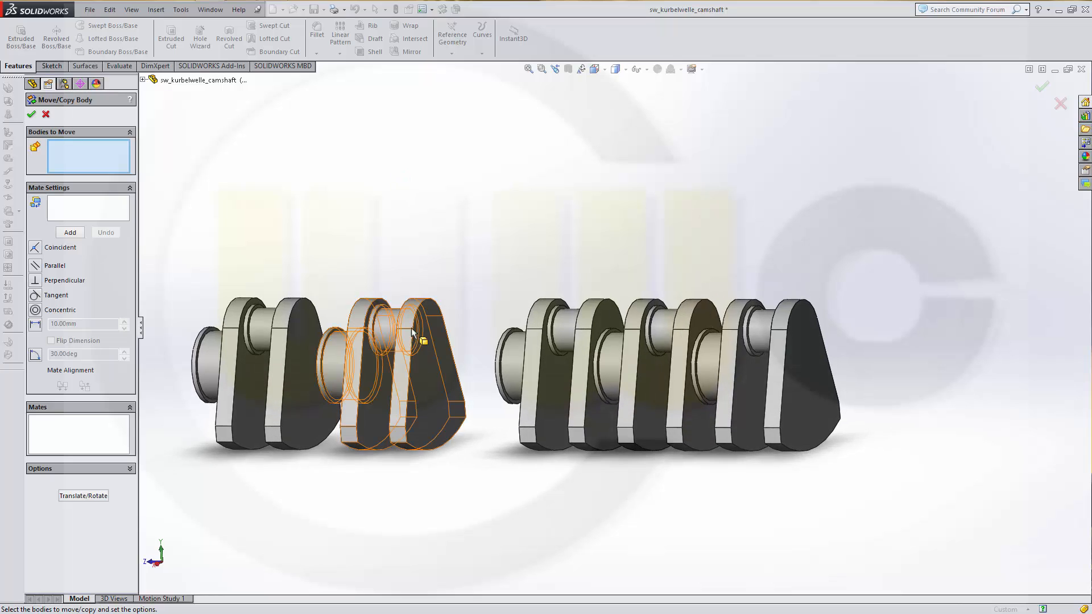
{"action": "left_click", "coordinate": [418, 341]}
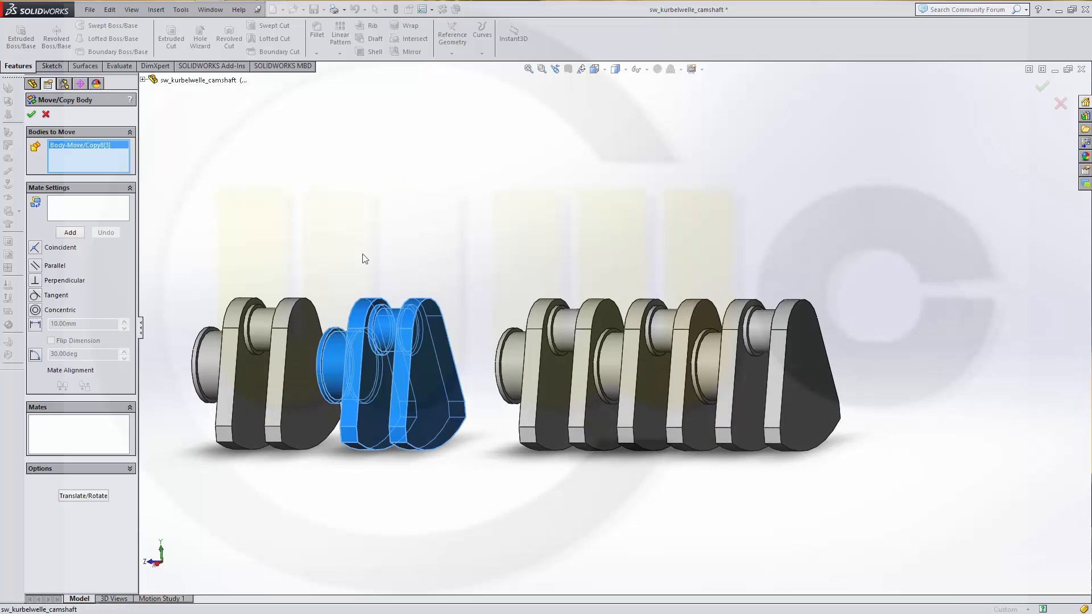
{"action": "left_click", "coordinate": [87, 205]}
{"action": "left_click", "coordinate": [435, 378]}
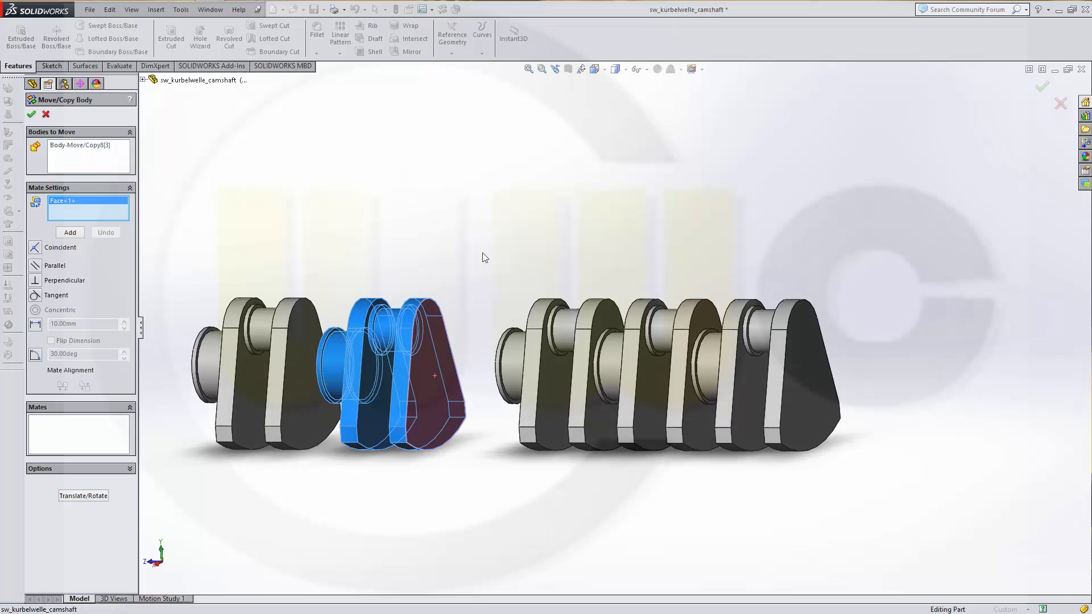
{"action": "middle_click_drag", "start_coordinate": [552, 252], "coordinate": [606, 248]}
{"action": "left_click", "coordinate": [514, 367]}
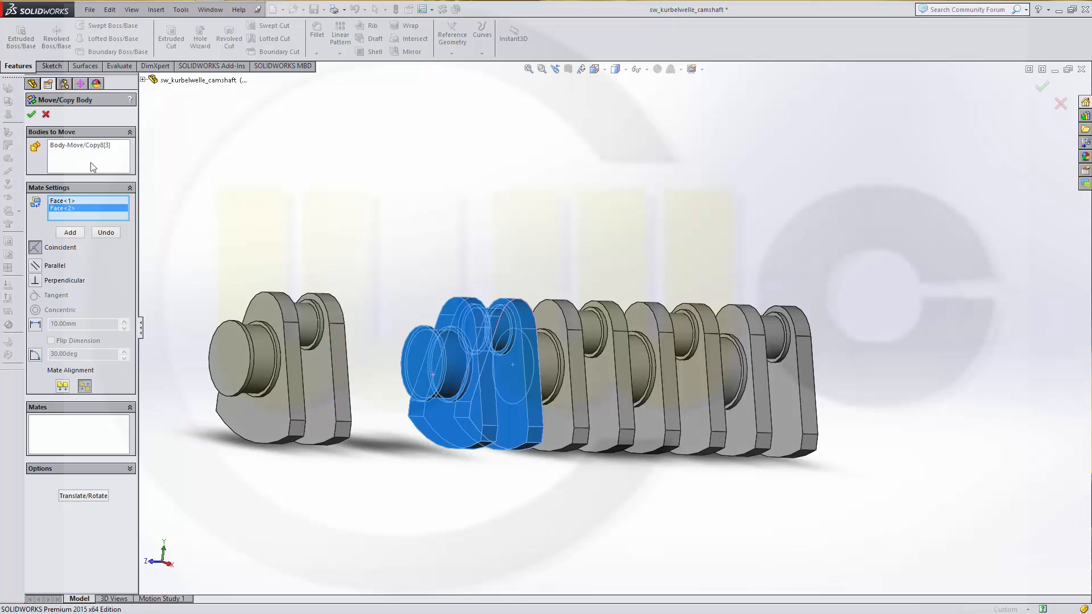
{"action": "left_click", "coordinate": [31, 114]}
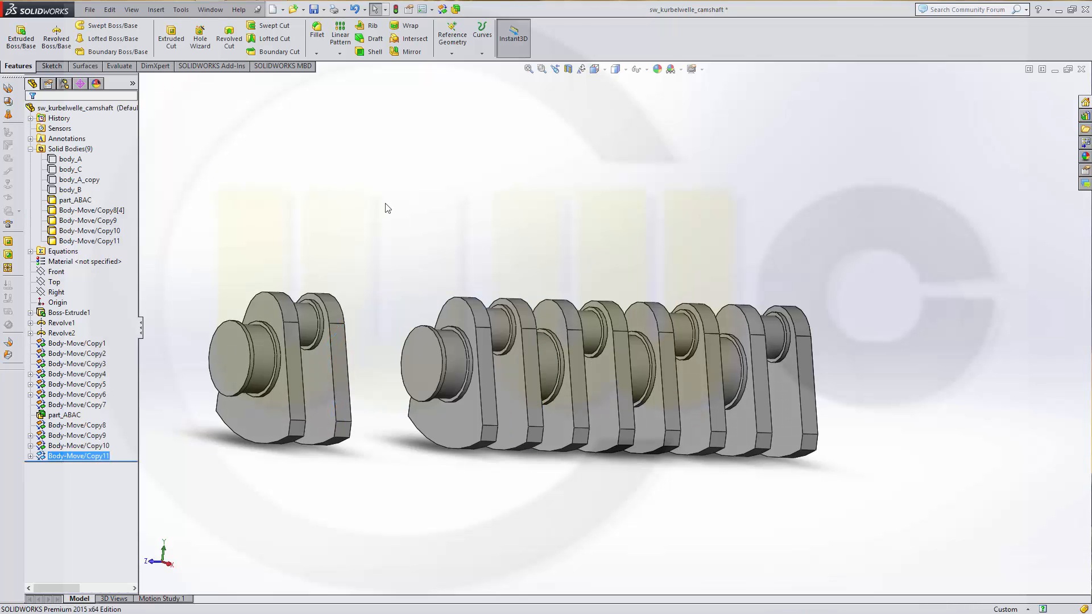
- Move the fourth copy against the third with a coincident mate between its outer web face and the third copy's journal end face
{"action": "middle_click_drag", "start_coordinate": [385, 207], "coordinate": [420, 204]}
{"action": "left_click", "coordinate": [443, 9]}
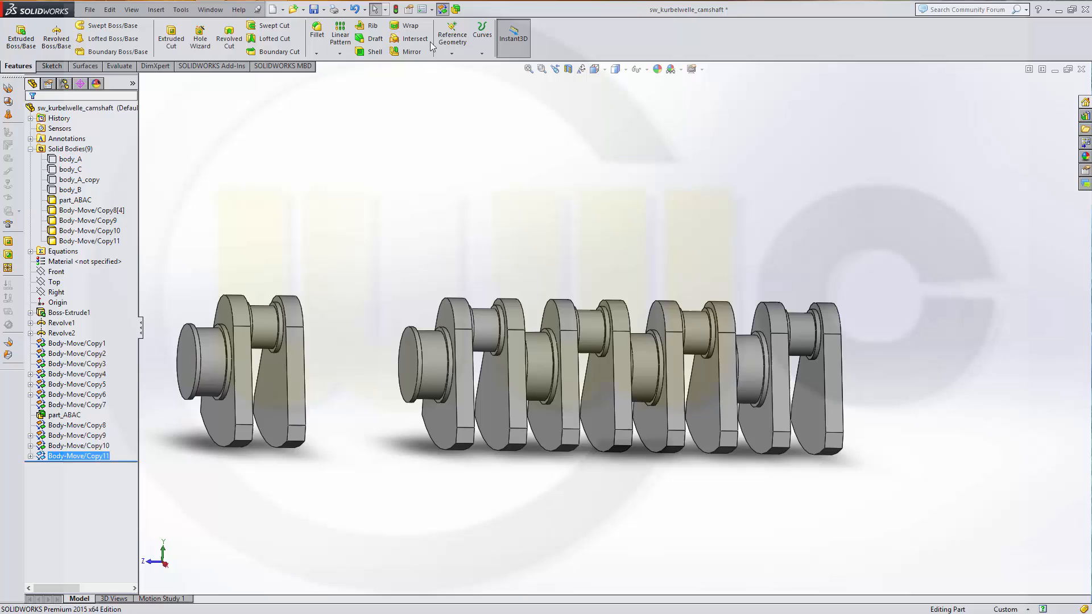
{"action": "left_click", "coordinate": [292, 332]}
{"action": "middle_click_drag", "start_coordinate": [421, 251], "coordinate": [367, 253]}
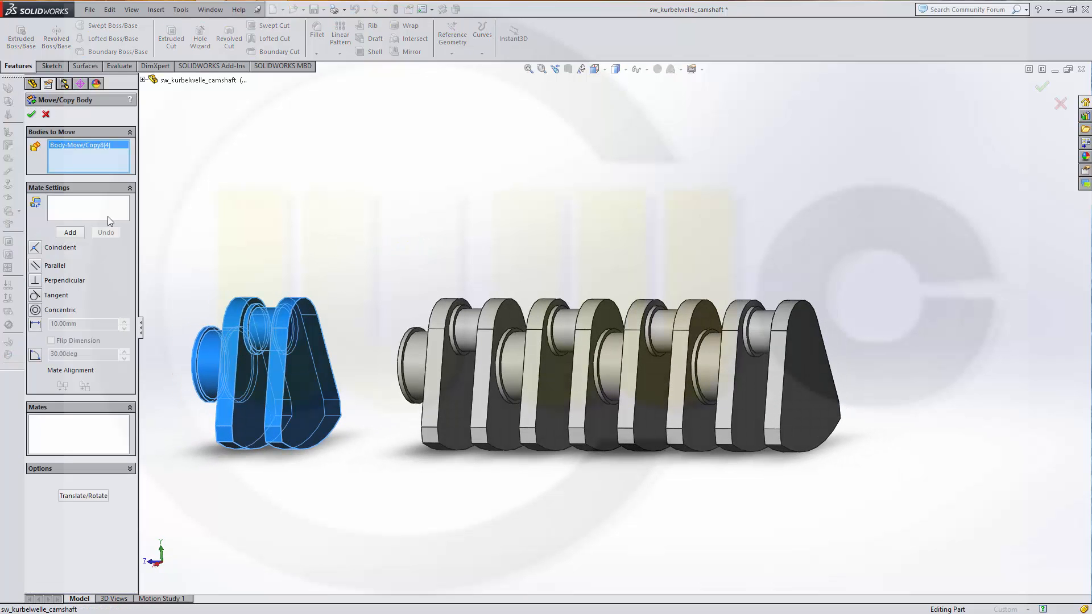
{"action": "left_click", "coordinate": [92, 212]}
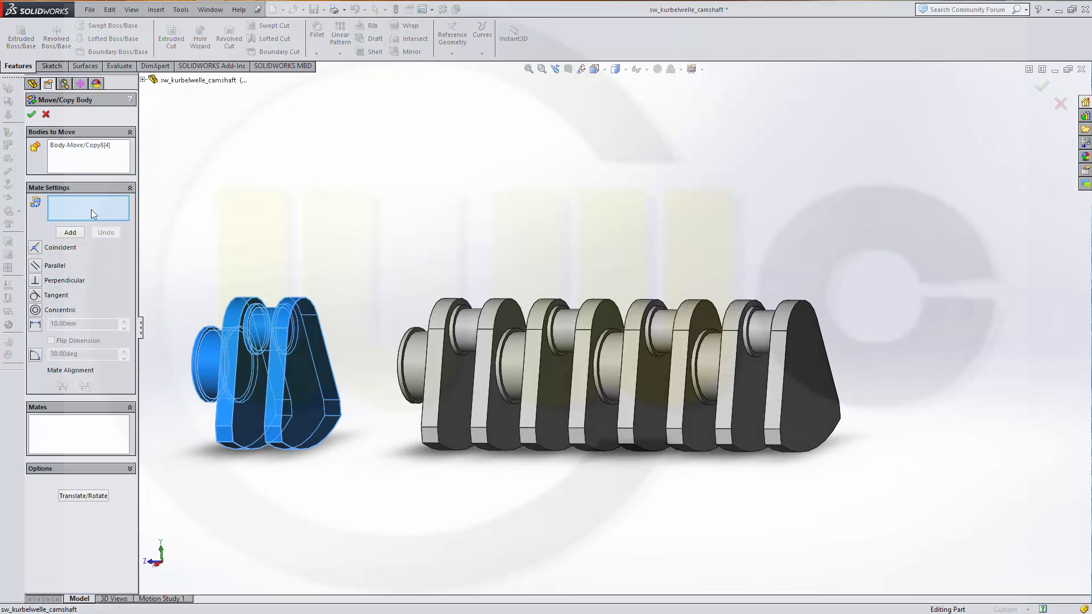
{"action": "left_click", "coordinate": [312, 383]}
{"action": "middle_click_drag", "start_coordinate": [393, 257], "coordinate": [450, 255]}
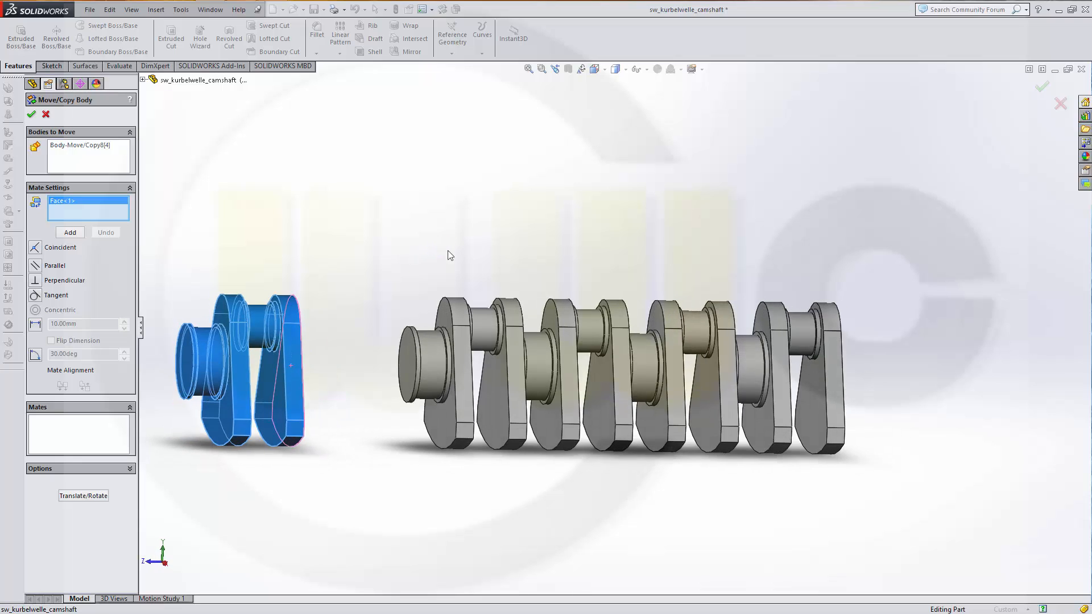
{"action": "left_click", "coordinate": [411, 368]}
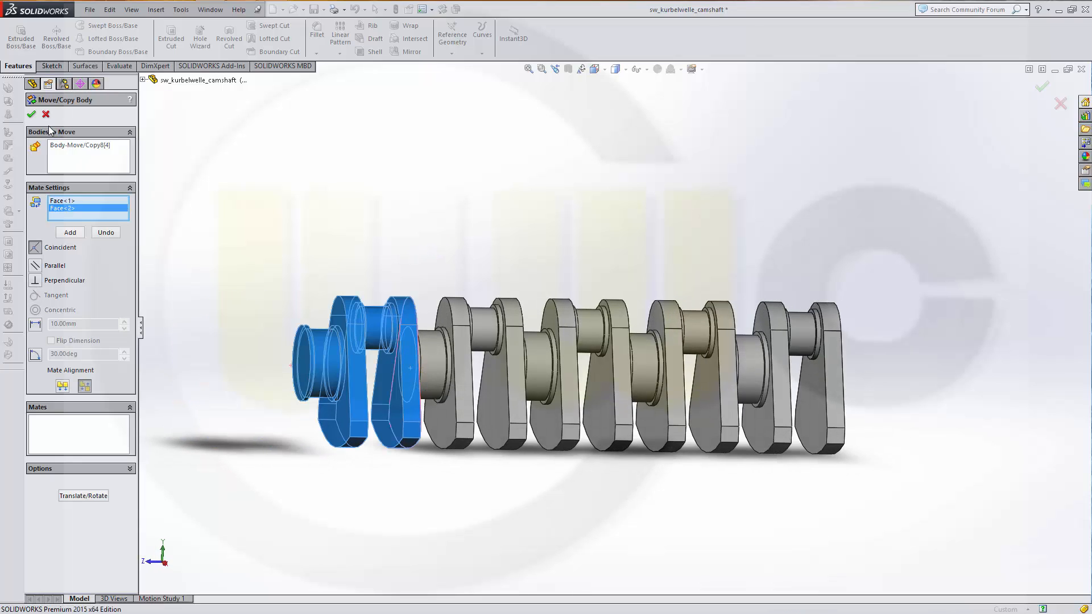
{"action": "left_click", "coordinate": [32, 115]}
- Open the equations and set the global variable body_A_width to 40
{"action": "middle_click_drag", "start_coordinate": [439, 210], "coordinate": [397, 210]}
{"action": "left_click", "coordinate": [181, 10]}
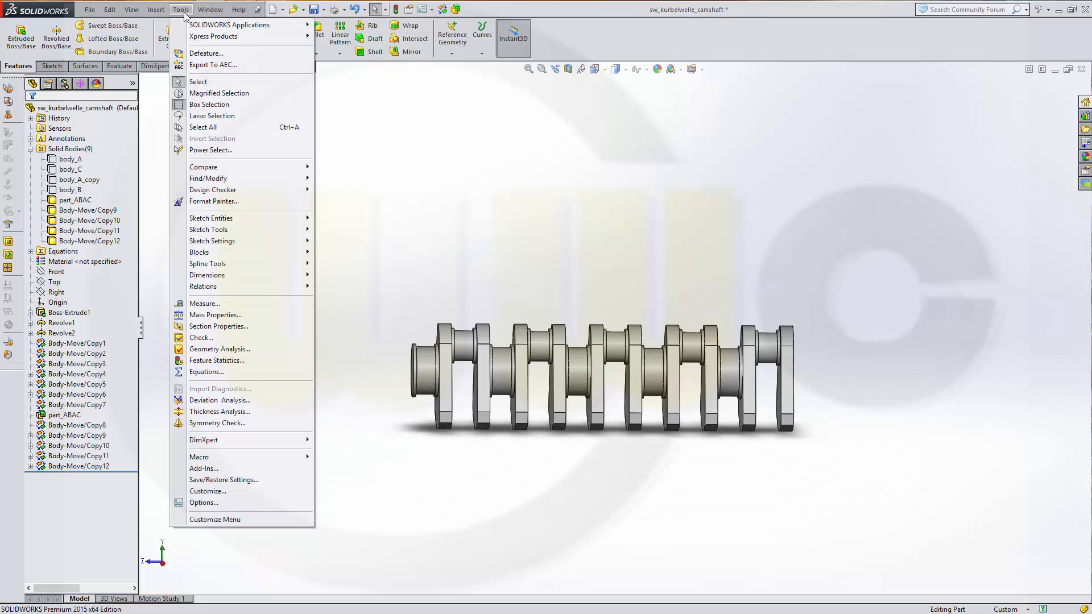
{"action": "left_click", "coordinate": [212, 370]}
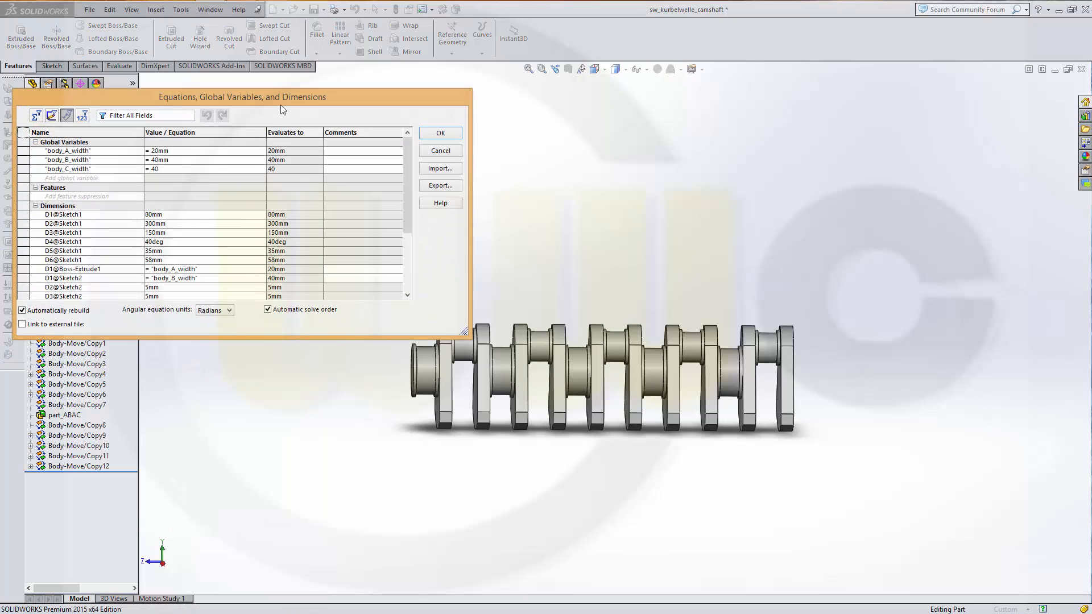
{"action": "left_click_drag", "start_coordinate": [281, 105], "coordinate": [264, 104]}
{"action": "left_click", "coordinate": [161, 150]}
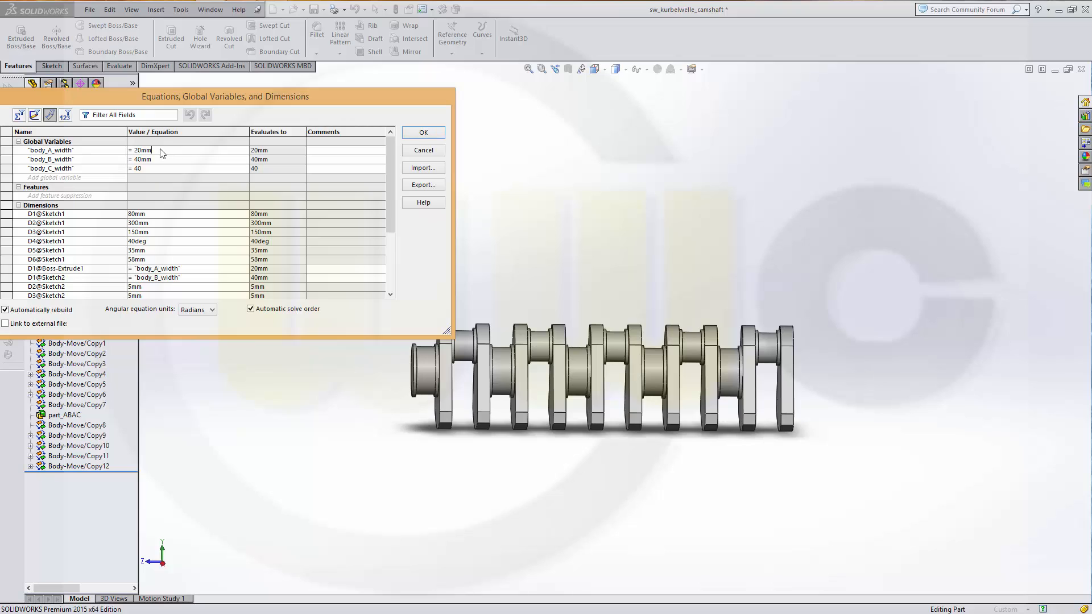
{"action": "left_click_drag", "start_coordinate": [161, 152], "coordinate": [136, 160]}
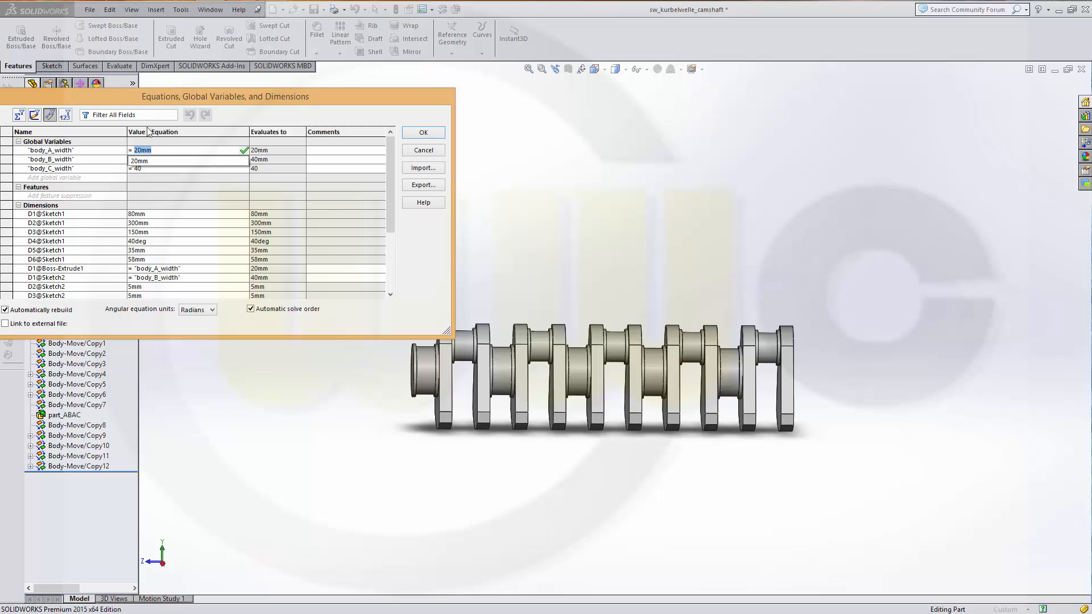
{"action": "type", "text": "40"}
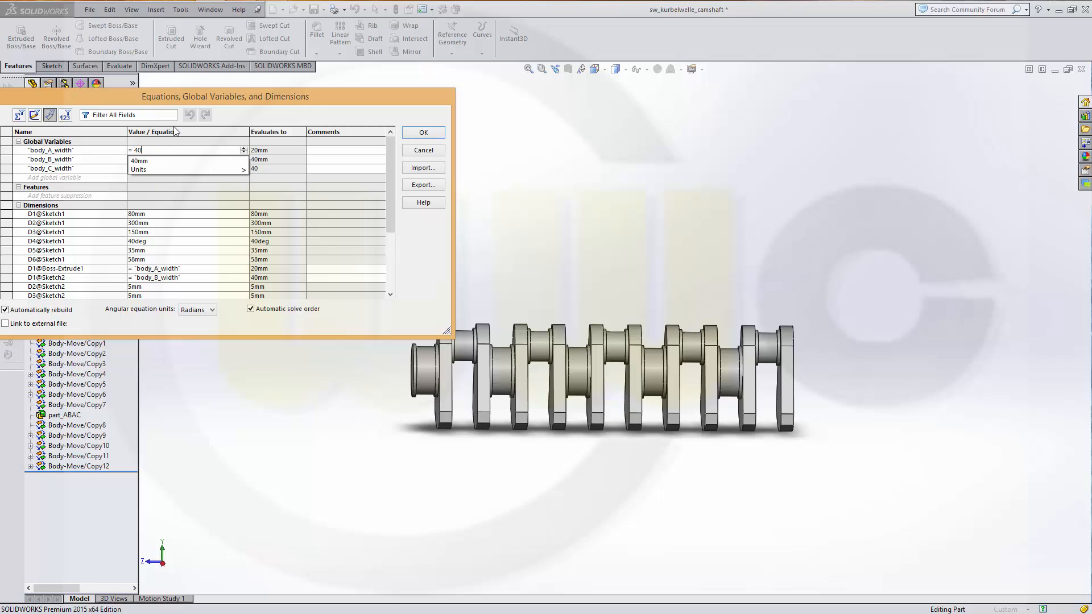
{"action": "key", "text": "Return"}
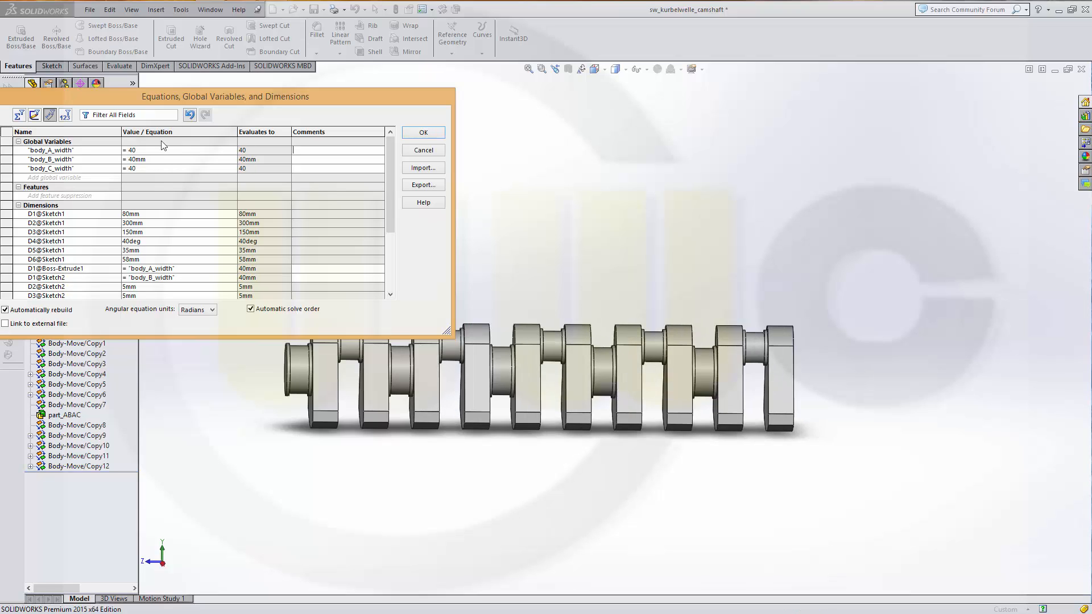
- Set the global variable body_A_width to 20 and accept the equations
{"action": "left_click", "coordinate": [148, 150]}
{"action": "key", "text": "BackSpace"}
{"action": "key", "text": "BackSpace"}
{"action": "type", "text": "20"}
{"action": "key", "text": "Return"}
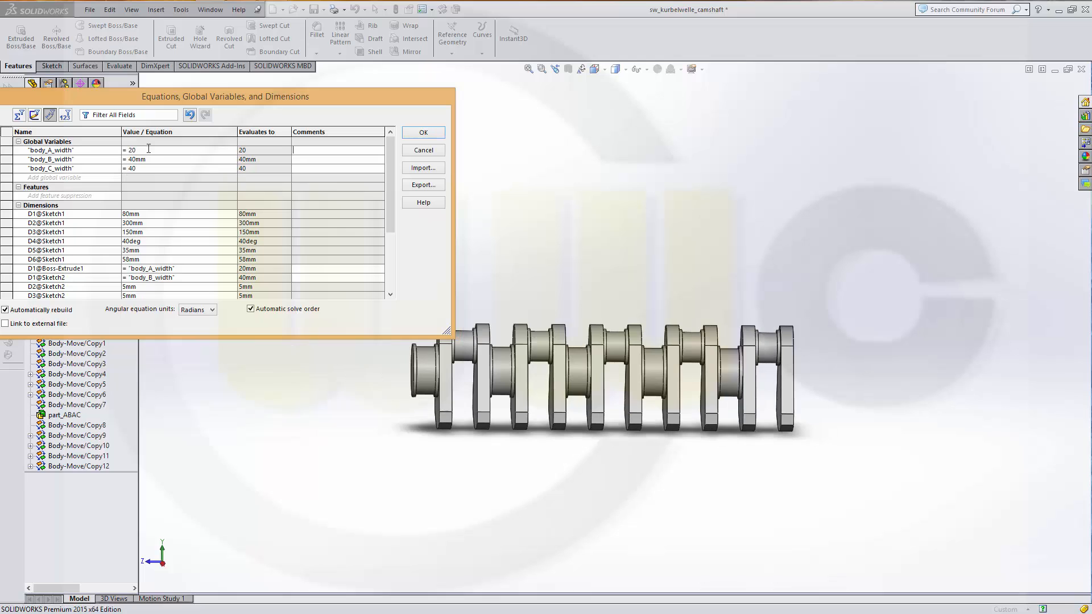
{"action": "left_click", "coordinate": [423, 133]}
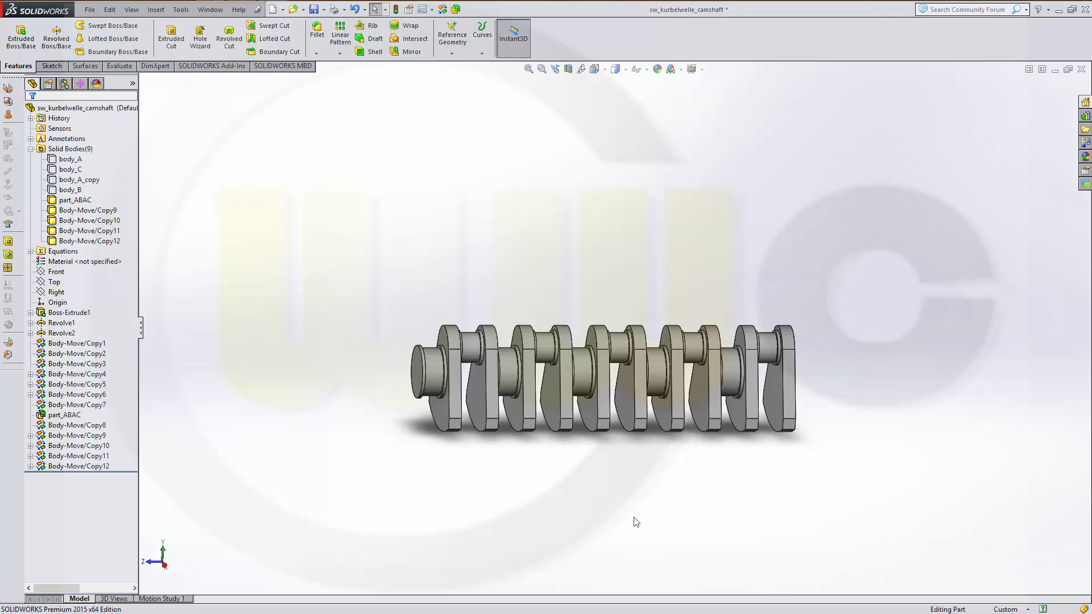
- Start a Move/Copy Body rotation of the end throw body Body-Move/Copy12, with copying turned off
{"action": "mouse_move", "coordinate": [628, 526]}
{"action": "middle_mouse_down"}
{"action": "mouse_move", "coordinate": [658, 517]}
{"action": "mouse_move", "coordinate": [643, 531]}
{"action": "mouse_move", "coordinate": [633, 524]}
{"action": "middle_mouse_up"}
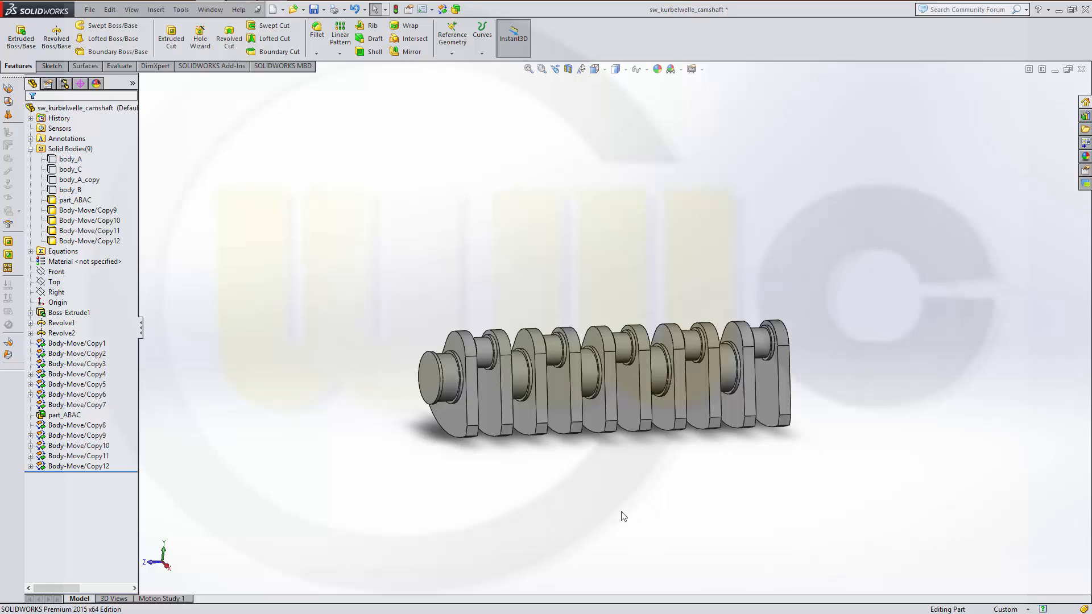
{"action": "middle_click_drag", "start_coordinate": [605, 498], "coordinate": [710, 501]}
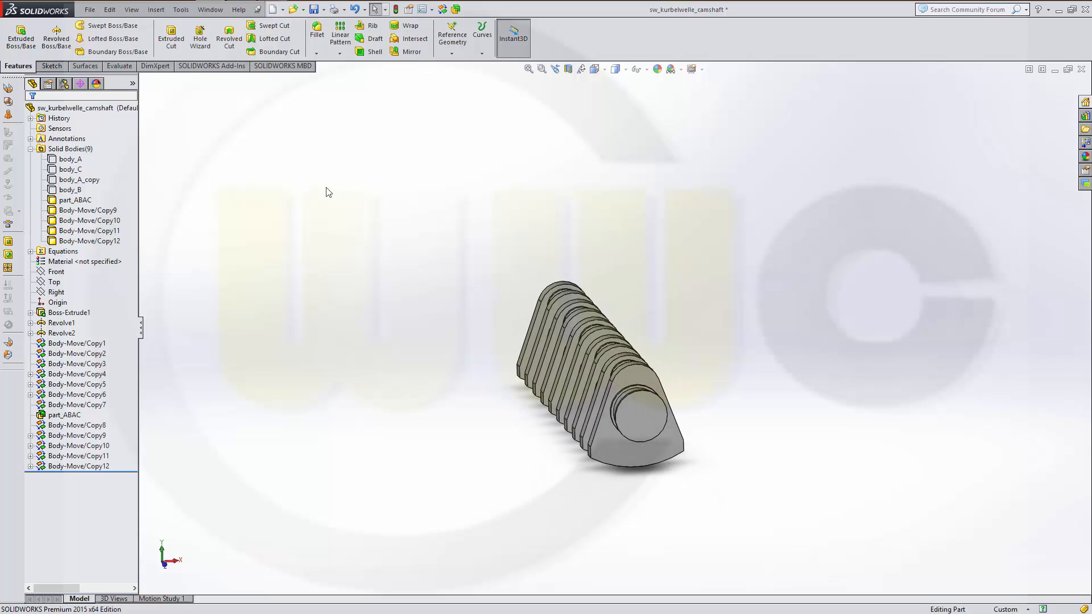
{"action": "left_click", "coordinate": [443, 10]}
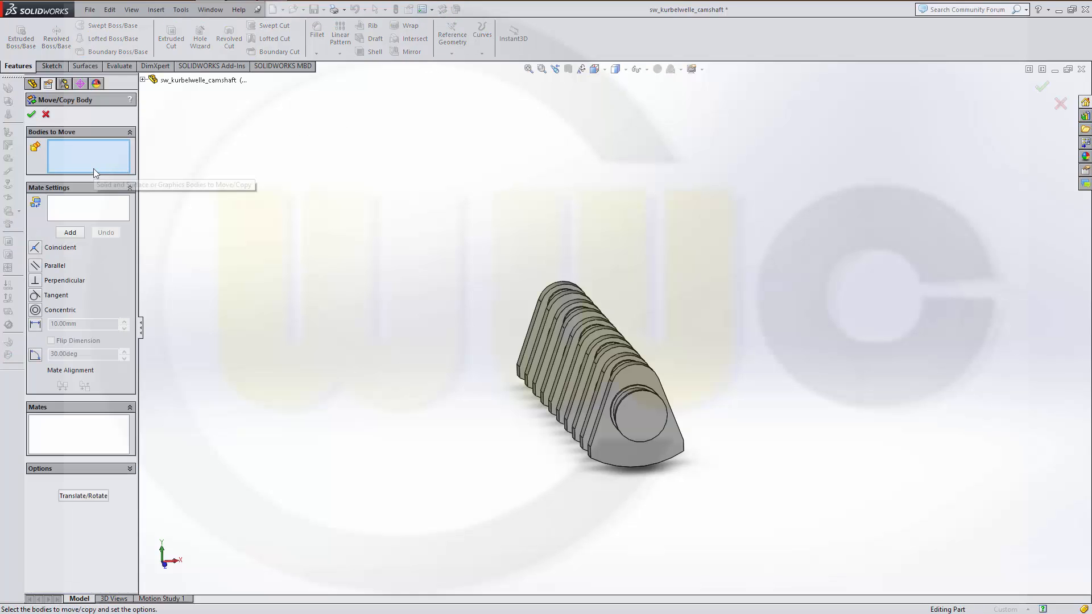
{"action": "left_click", "coordinate": [83, 497]}
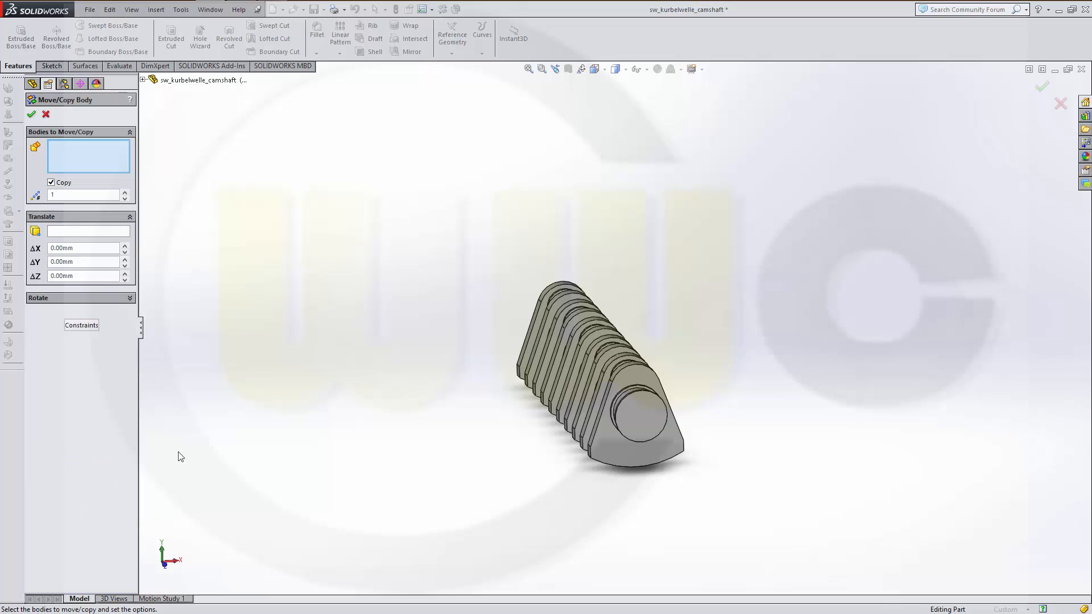
{"action": "left_click", "coordinate": [51, 182]}
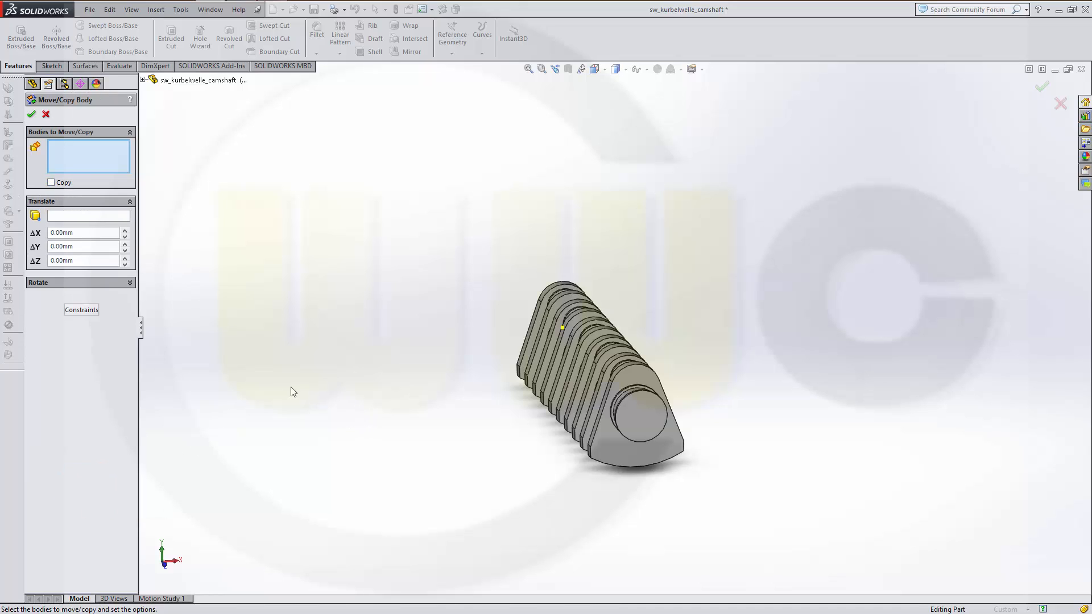
{"action": "left_click", "coordinate": [117, 284]}
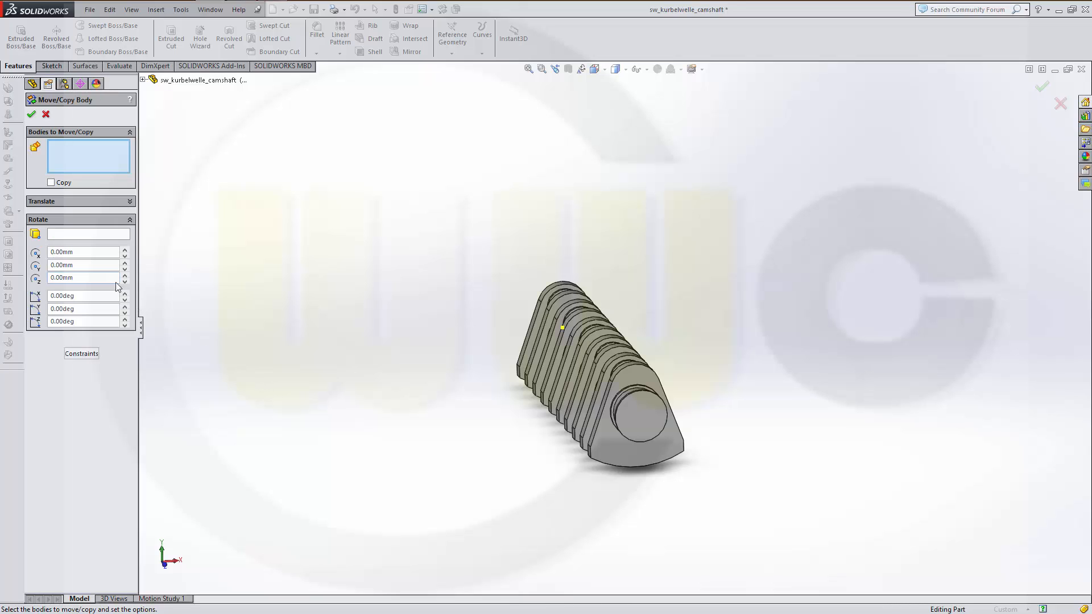
{"action": "mouse_move", "coordinate": [275, 426]}
{"action": "middle_mouse_down"}
{"action": "mouse_move", "coordinate": [261, 417]}
{"action": "mouse_move", "coordinate": [268, 424]}
{"action": "middle_mouse_up"}
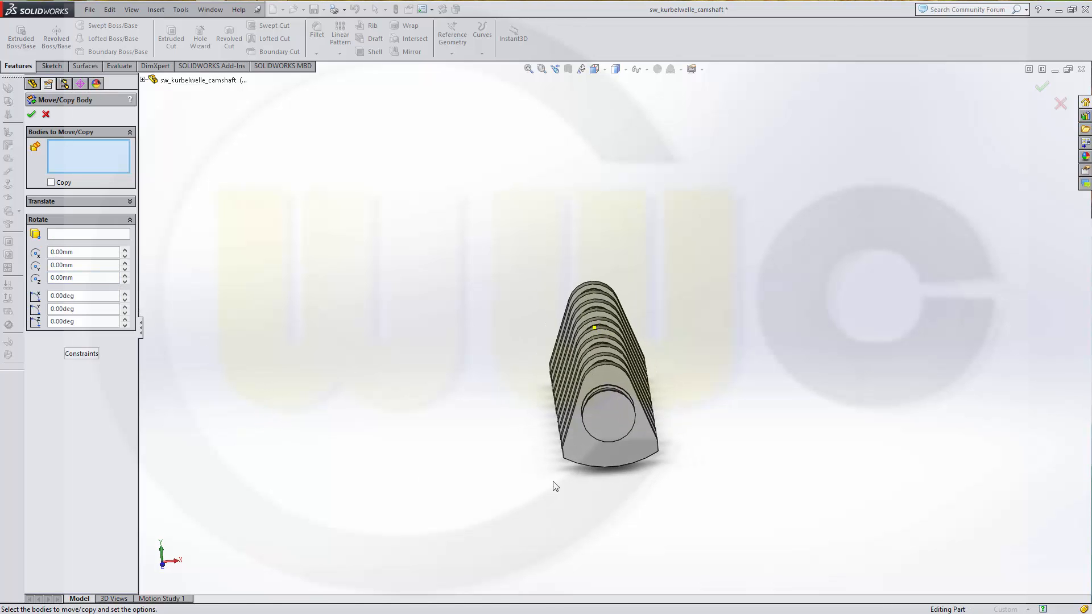
{"action": "left_click", "coordinate": [605, 417]}
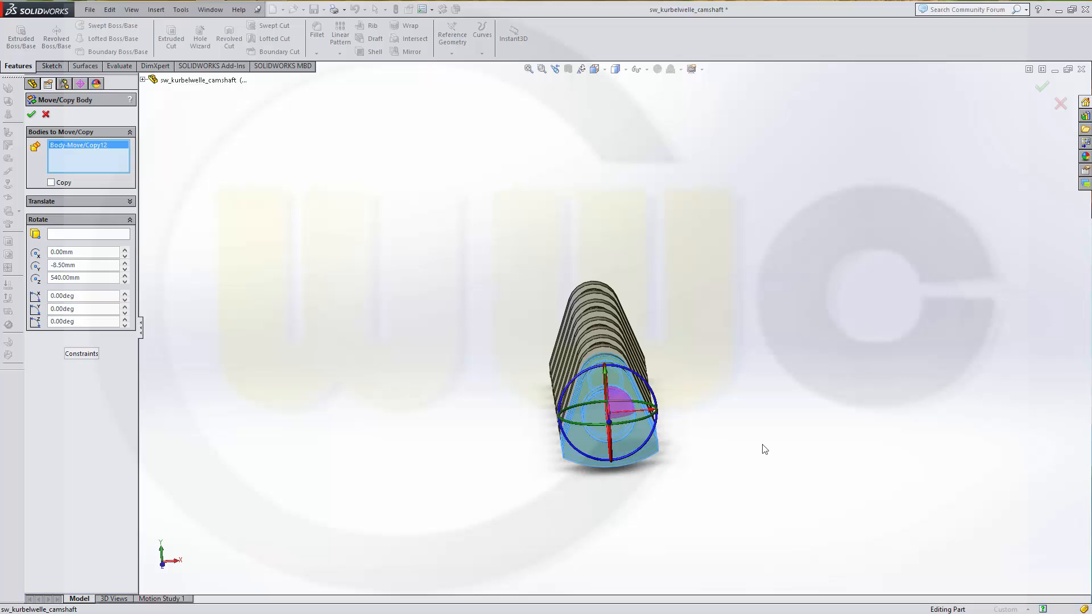
- Try a freehand rotation of the end throw body about the Z axis to 315 degrees
{"action": "middle_click_drag", "start_coordinate": [745, 478], "coordinate": [659, 439]}
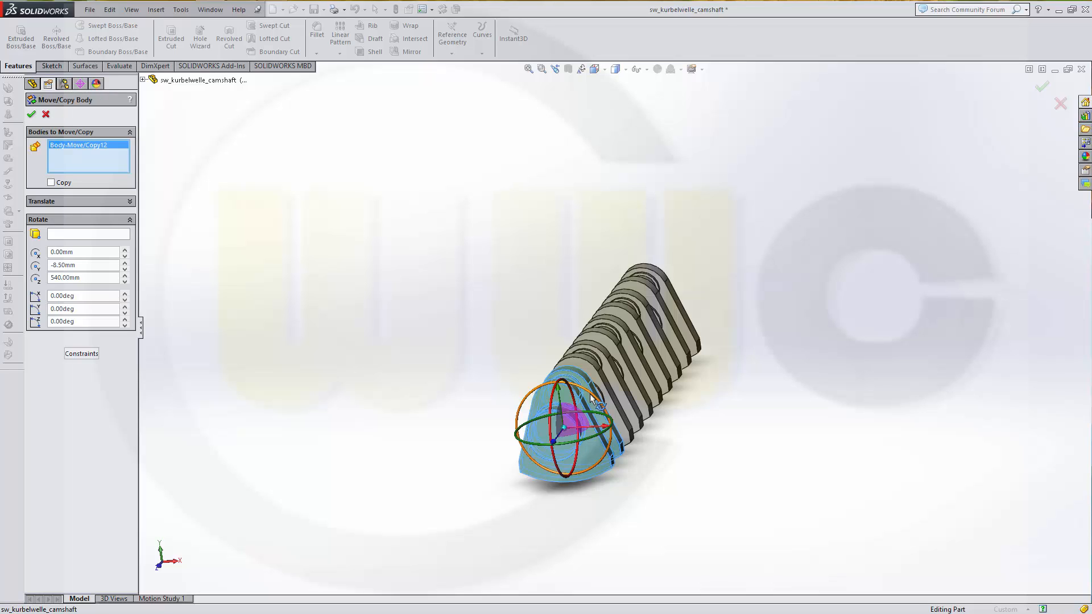
{"action": "left_click_drag", "start_coordinate": [593, 400], "coordinate": [615, 425]}
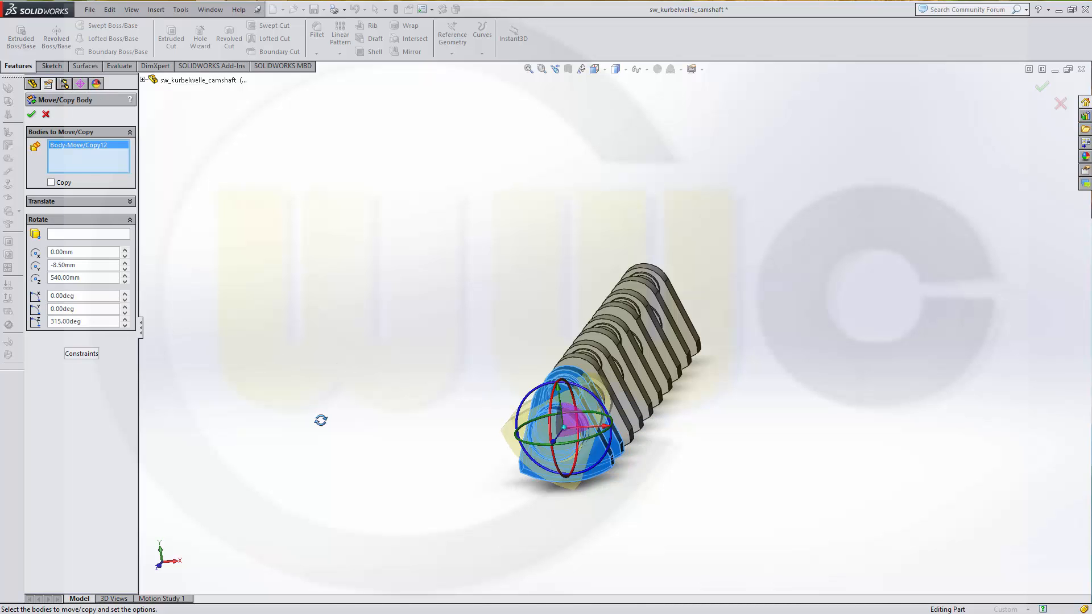
{"action": "middle_click_drag", "start_coordinate": [321, 421], "coordinate": [354, 438]}
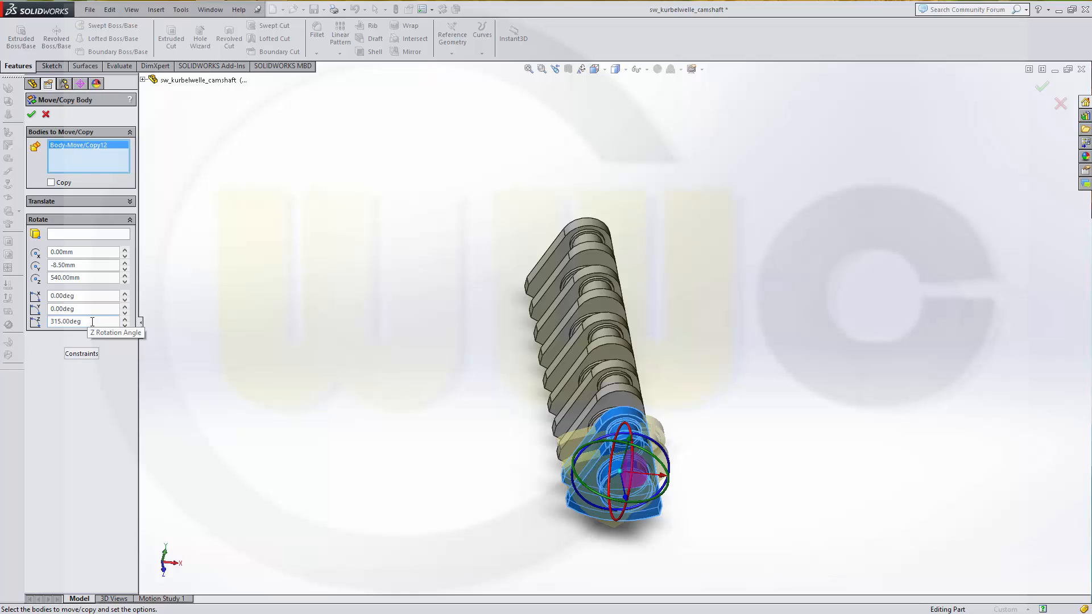
{"action": "double_click", "coordinate": [93, 322]}
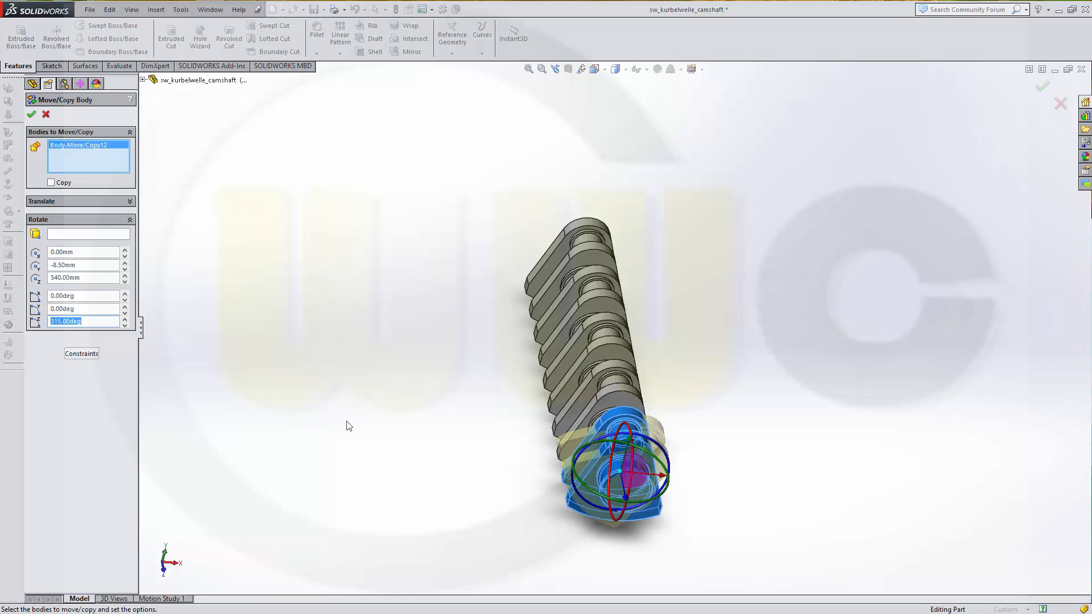
{"action": "middle_click_drag", "start_coordinate": [349, 426], "coordinate": [341, 354]}
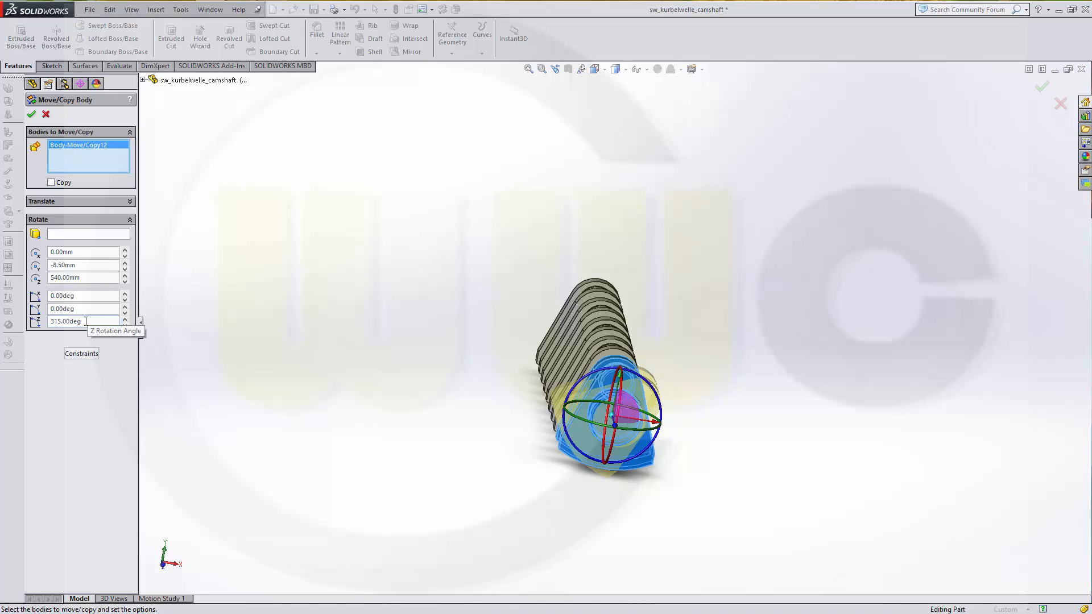
- Set the end throw body's Z rotation angle to 360-72 degrees and accept the rotation
{"action": "left_click_drag", "start_coordinate": [70, 321], "coordinate": [2, 332]}
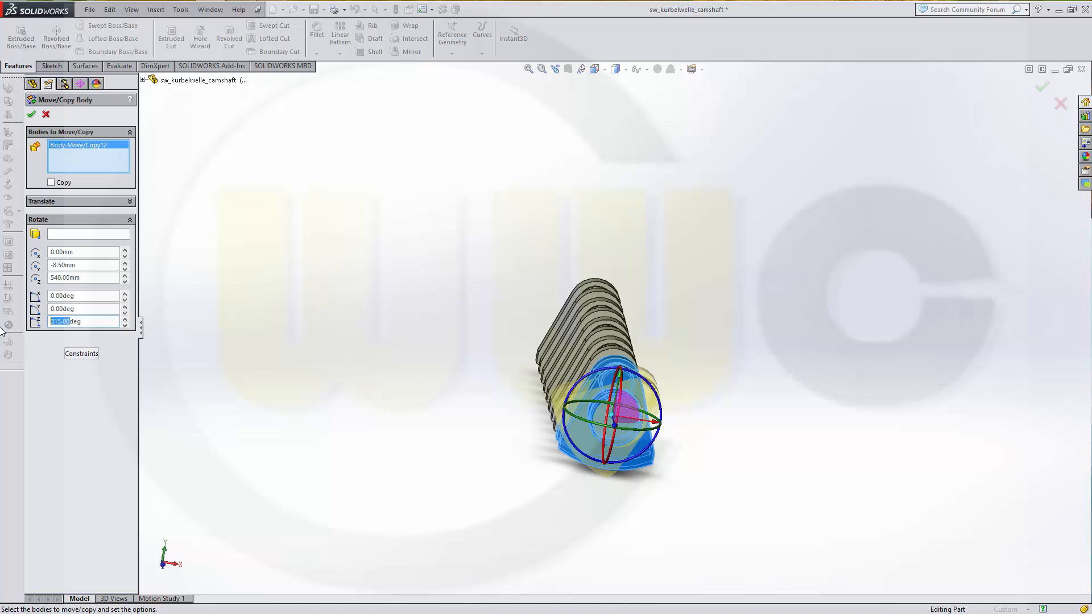
{"action": "type", "text": "360-72"}
{"action": "key", "text": "Return"}
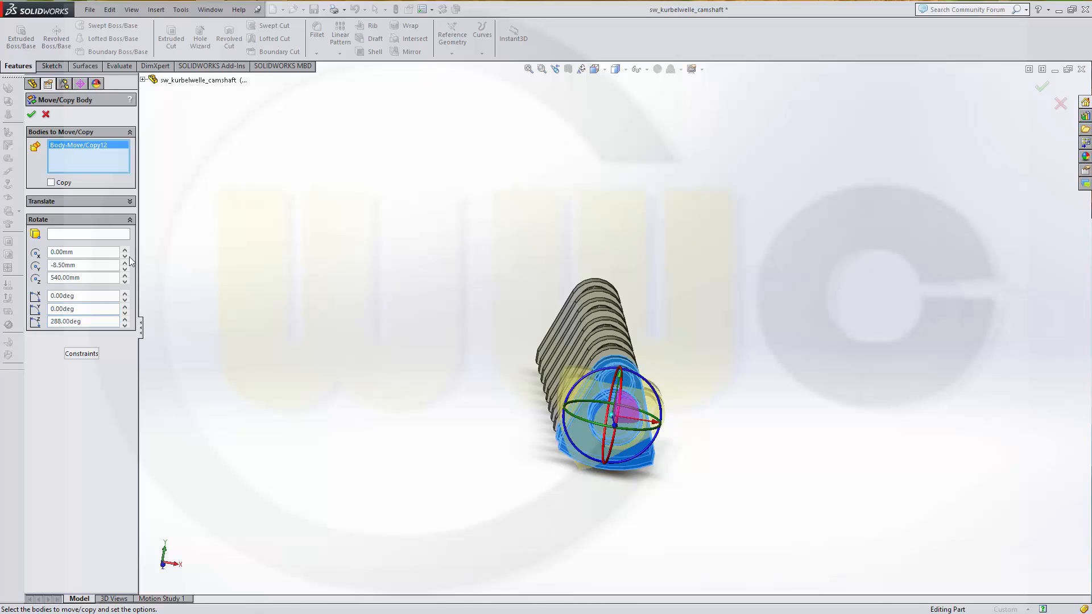
{"action": "left_click", "coordinate": [32, 115]}
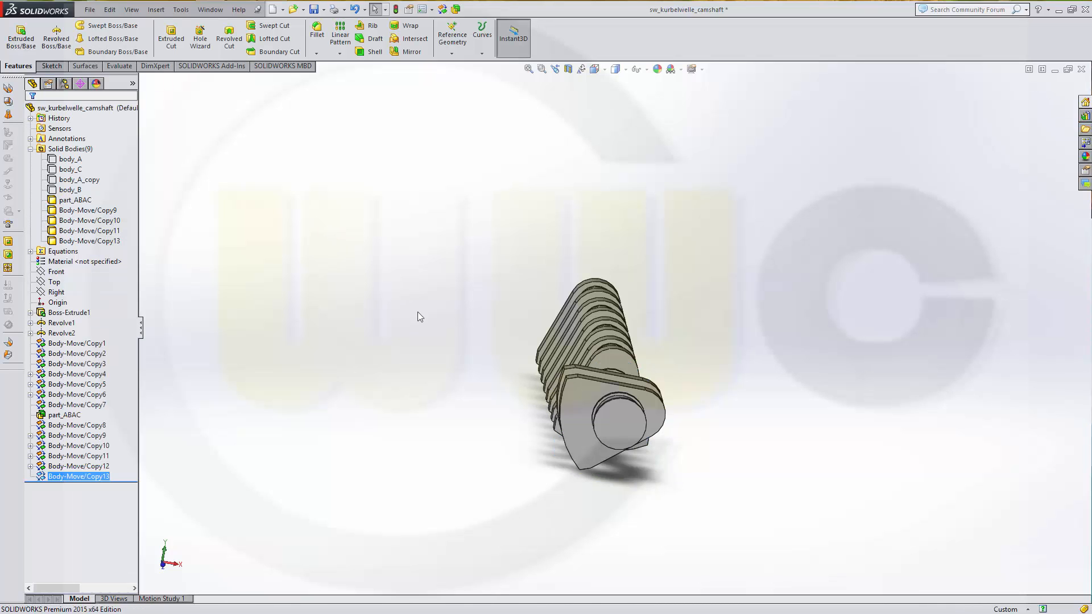
- Rotate the neighbouring throw body Body-Move/Copy11 about the Z axis by 360-288 degrees without copying it
{"action": "mouse_move", "coordinate": [398, 375]}
{"action": "middle_mouse_down"}
{"action": "mouse_move", "coordinate": [385, 429]}
{"action": "mouse_move", "coordinate": [391, 379]}
{"action": "middle_mouse_up"}
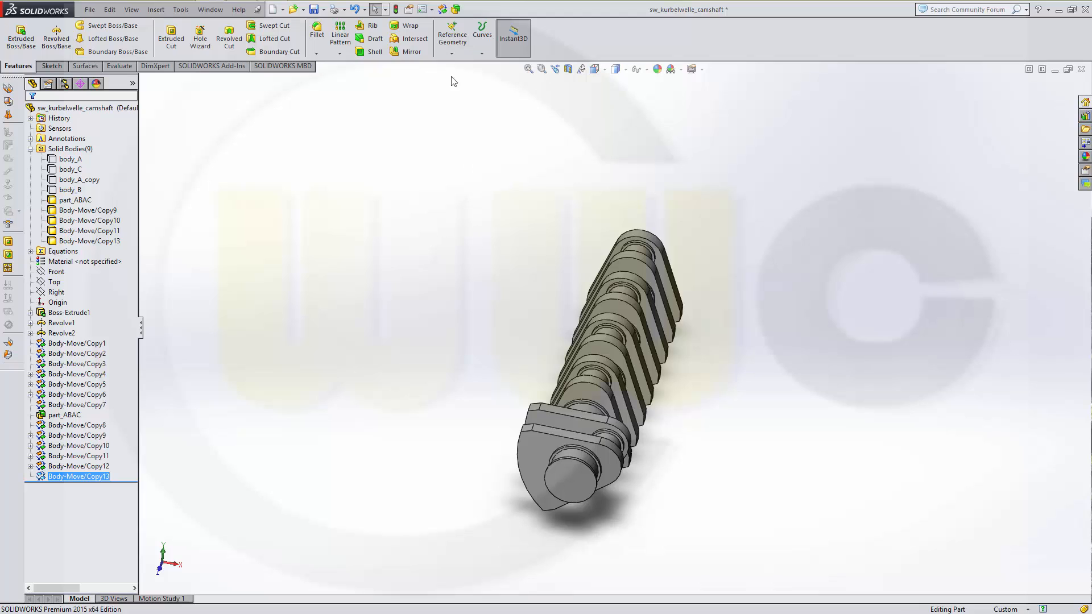
{"action": "left_click", "coordinate": [442, 9]}
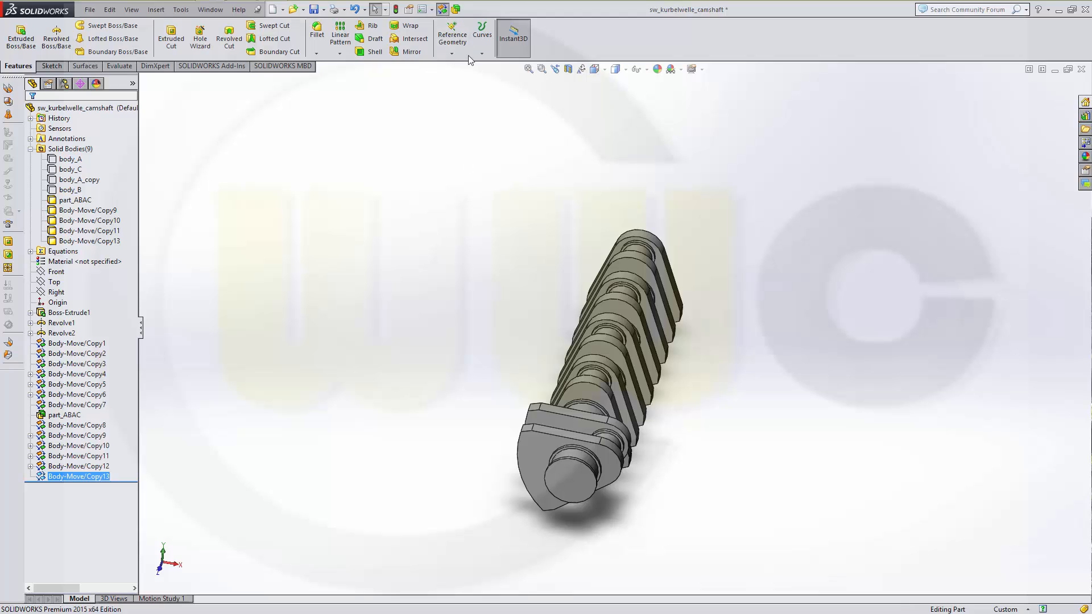
{"action": "left_click", "coordinate": [593, 396]}
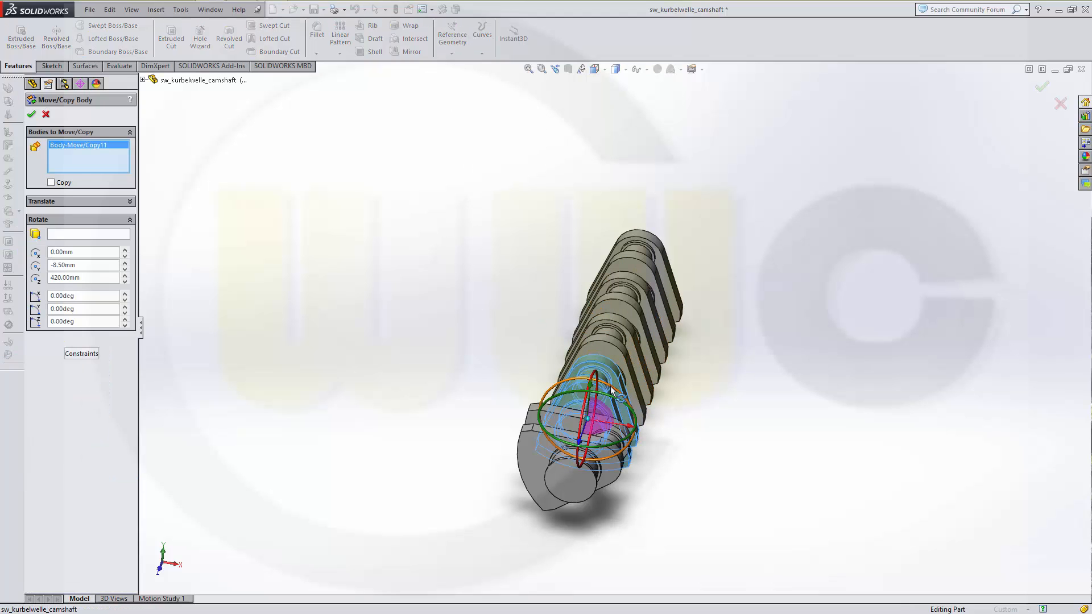
{"action": "left_click_drag", "start_coordinate": [612, 391], "coordinate": [569, 392]}
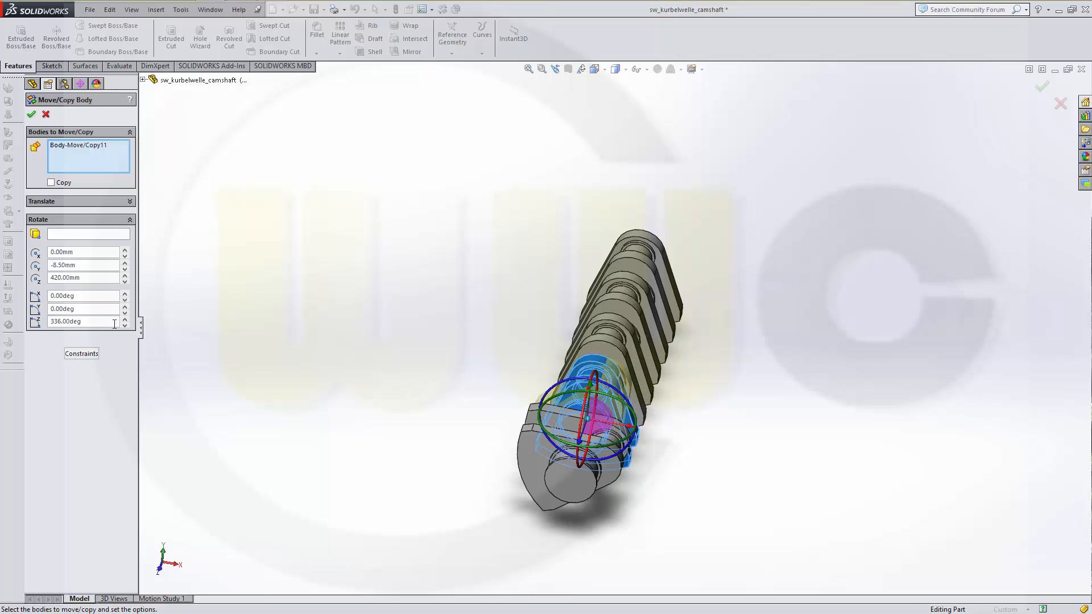
{"action": "left_click", "coordinate": [100, 321]}
{"action": "type", "text": "360-288"}
{"action": "key", "text": "Return"}
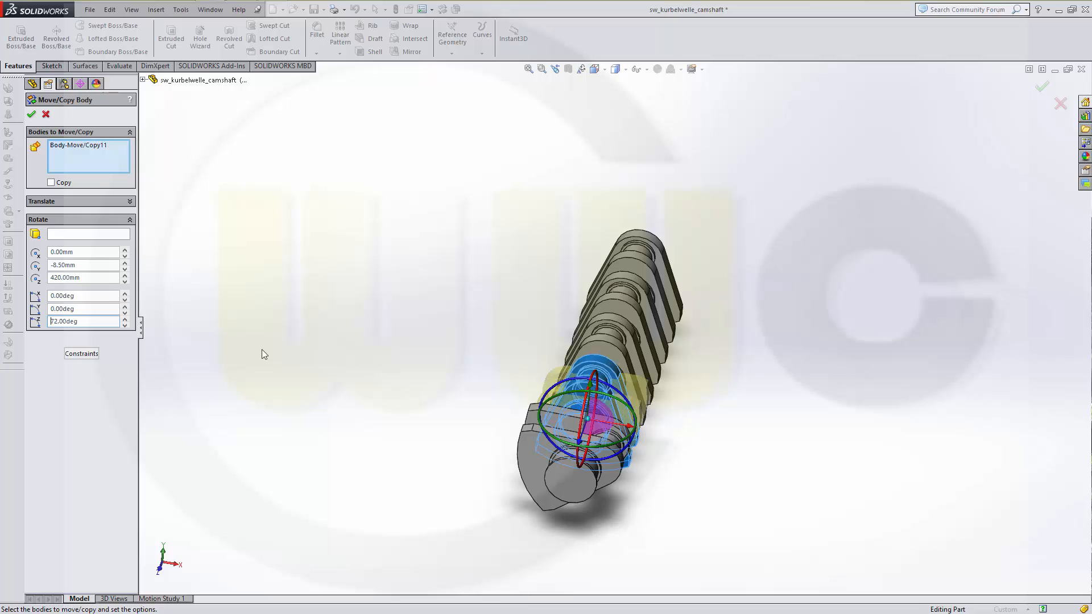
{"action": "middle_click_drag", "start_coordinate": [367, 334], "coordinate": [221, 272]}
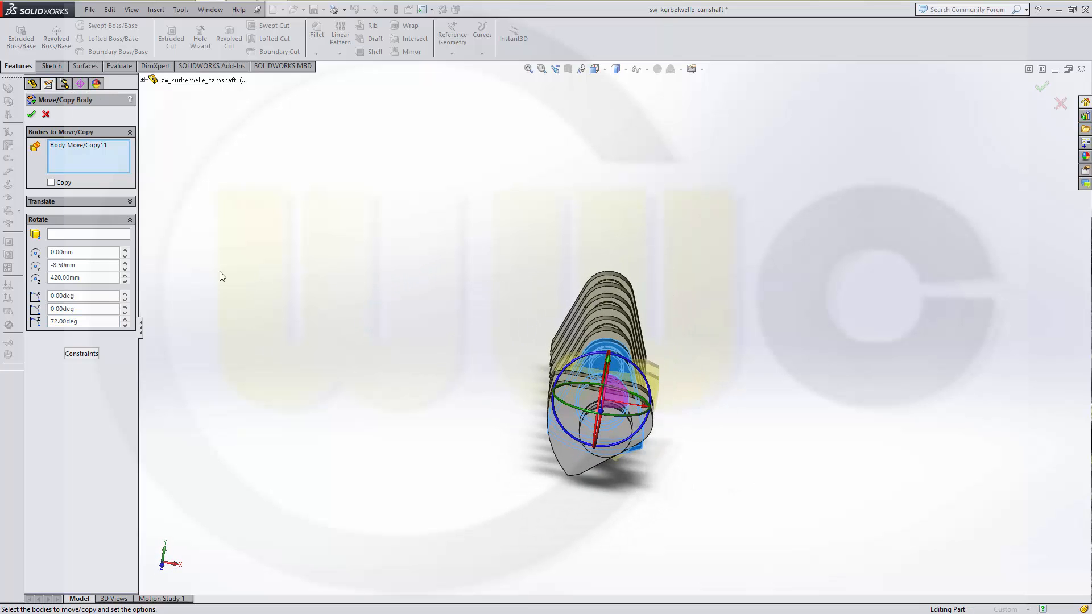
{"action": "left_click", "coordinate": [32, 114]}
- Rotate the middle throw body Body-Move/Copy10 about the Z axis by 360-216 degrees without copying it
{"action": "middle_click_drag", "start_coordinate": [458, 329], "coordinate": [444, 310]}
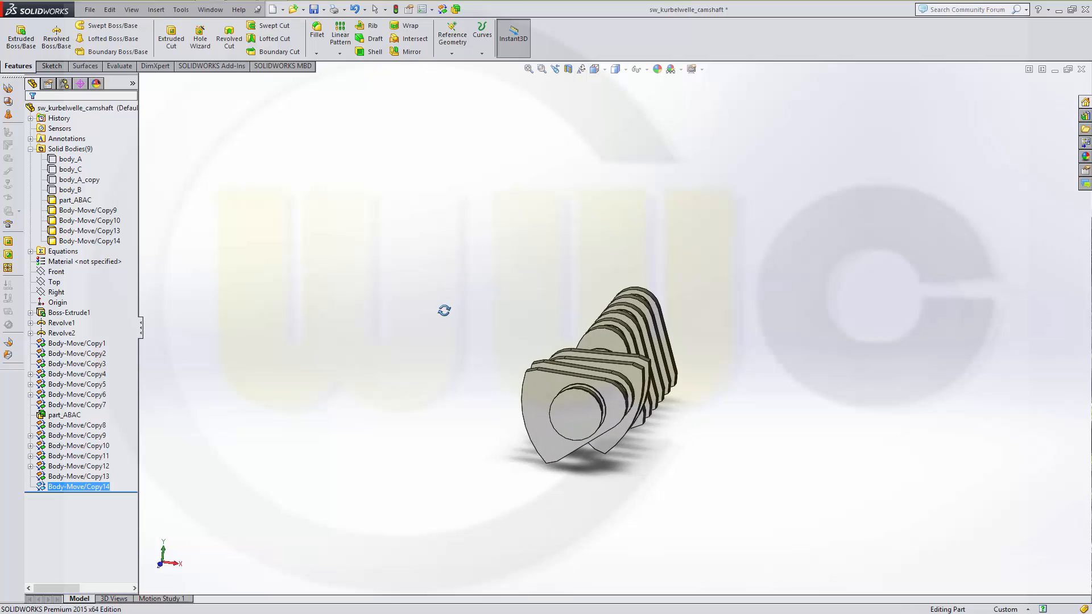
{"action": "left_click", "coordinate": [443, 9]}
{"action": "left_click", "coordinate": [616, 332]}
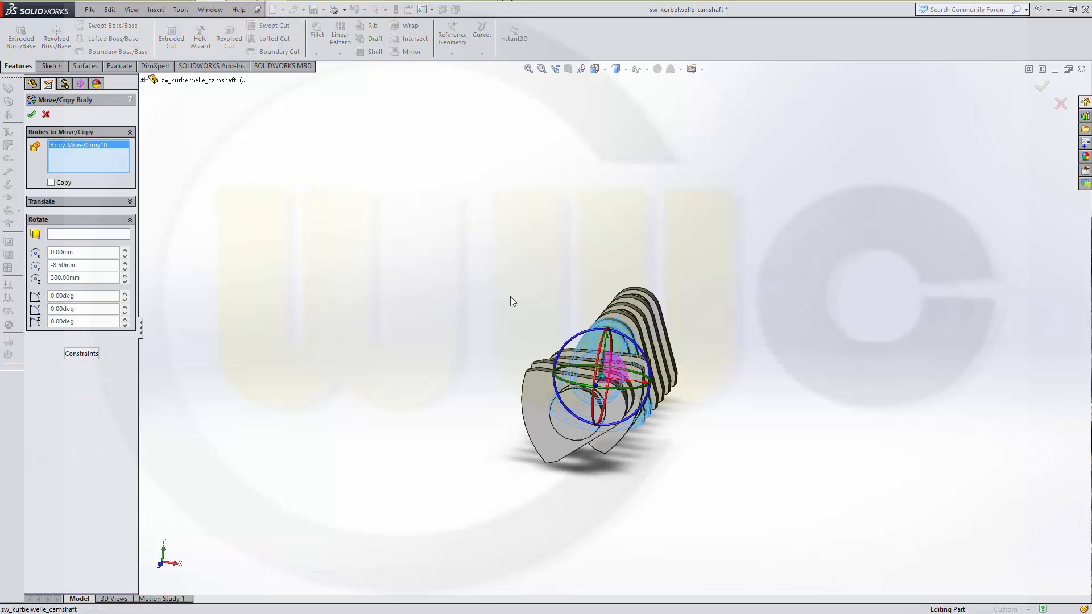
{"action": "left_click", "coordinate": [89, 322]}
{"action": "type", "text": "360-216"}
{"action": "key", "text": "Return"}
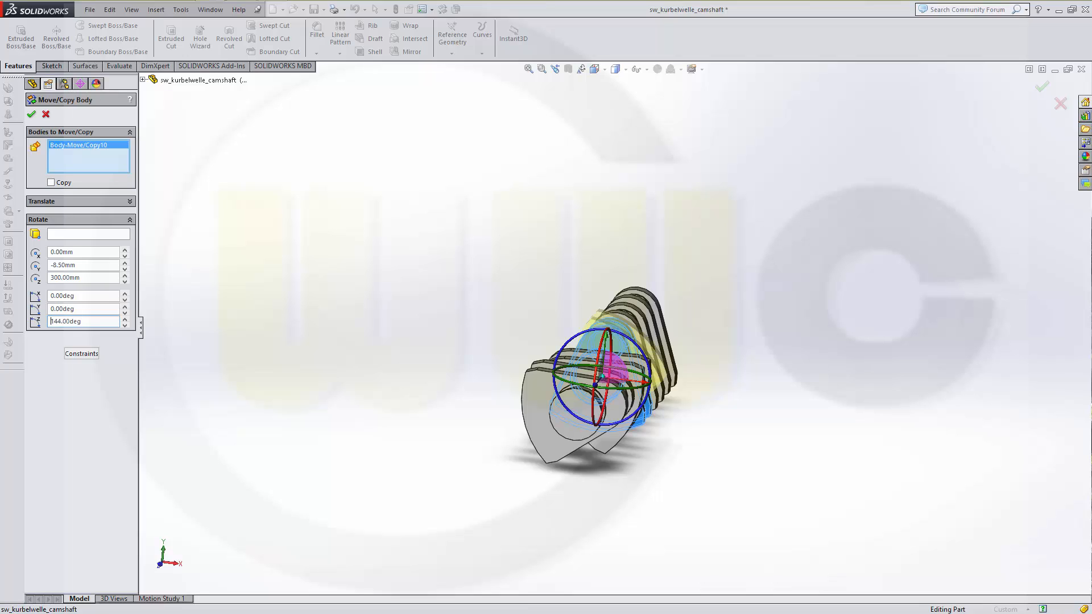
{"action": "left_click", "coordinate": [31, 115]}
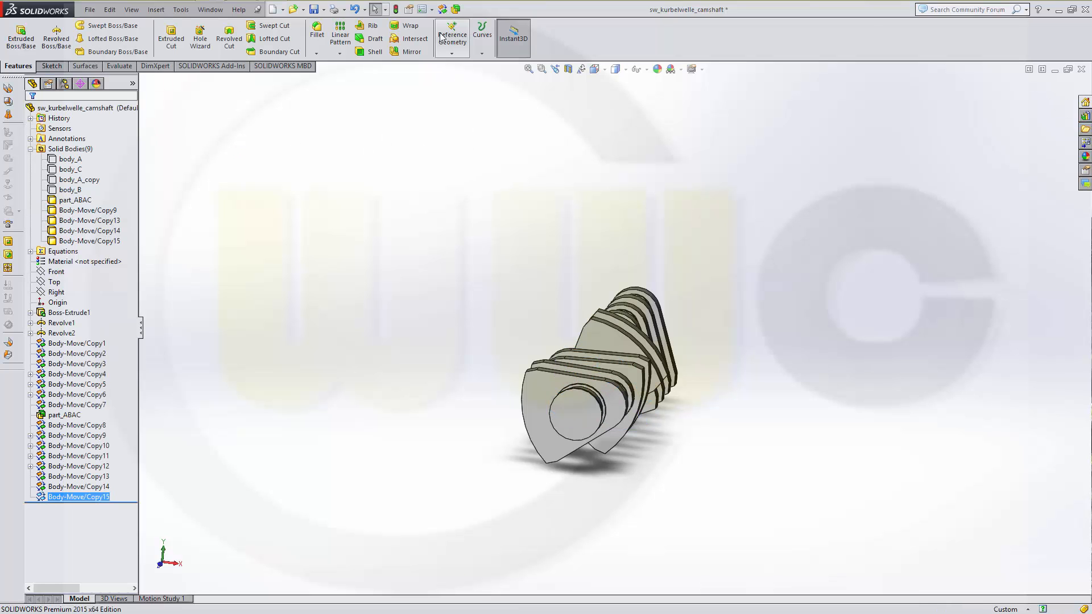
- Rotate the throw body Body-Move/Copy9, next to part_ABAC, about the Z axis by 360-144 degrees without copying it
{"action": "left_click", "coordinate": [442, 10]}
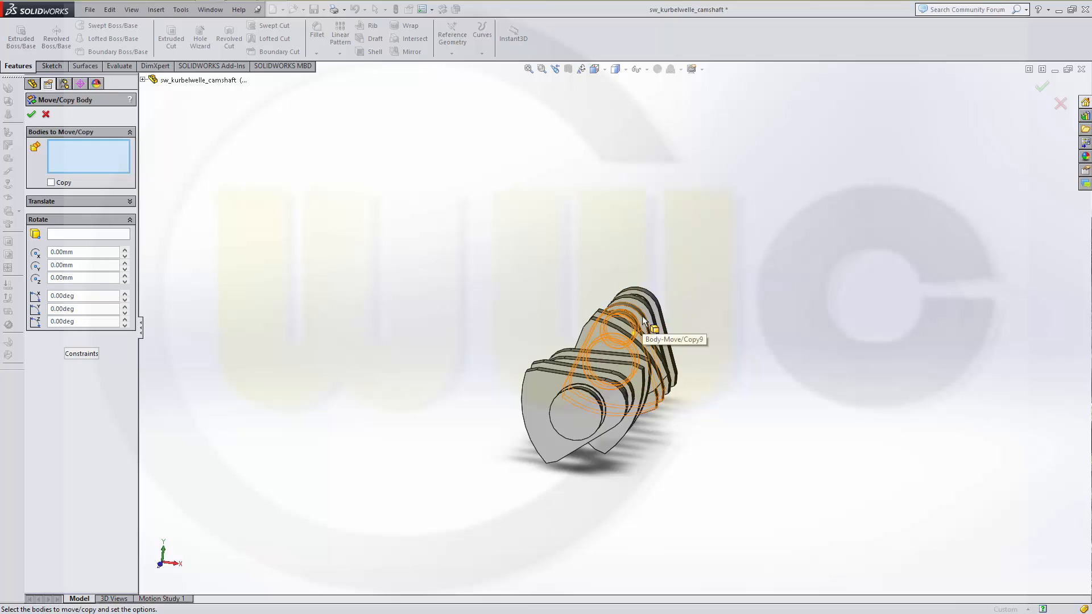
{"action": "middle_click_drag", "start_coordinate": [812, 349], "coordinate": [788, 366]}
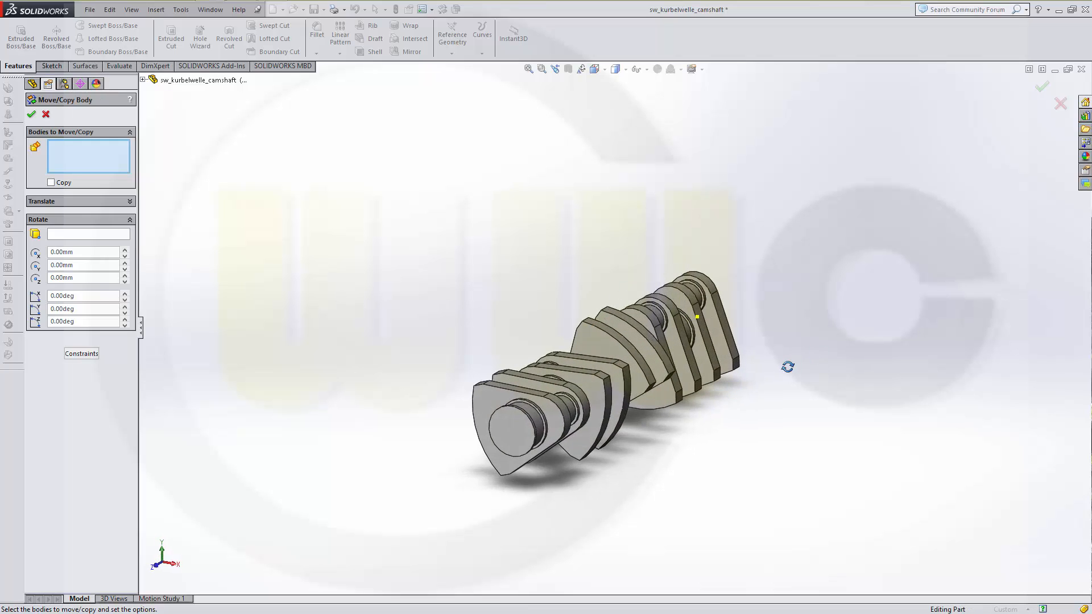
{"action": "left_click", "coordinate": [691, 378]}
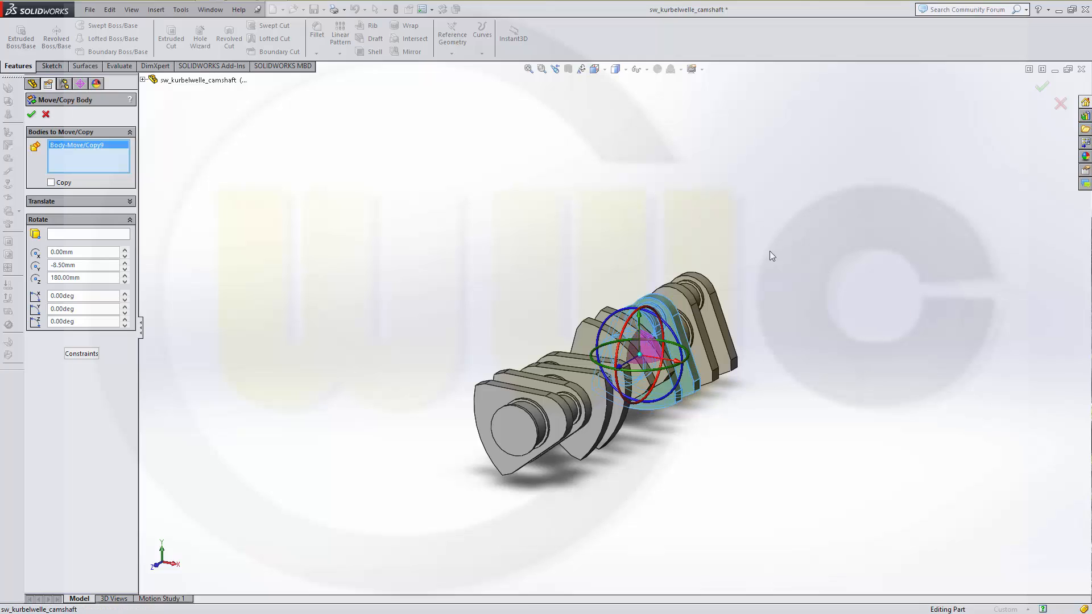
{"action": "left_click", "coordinate": [85, 321]}
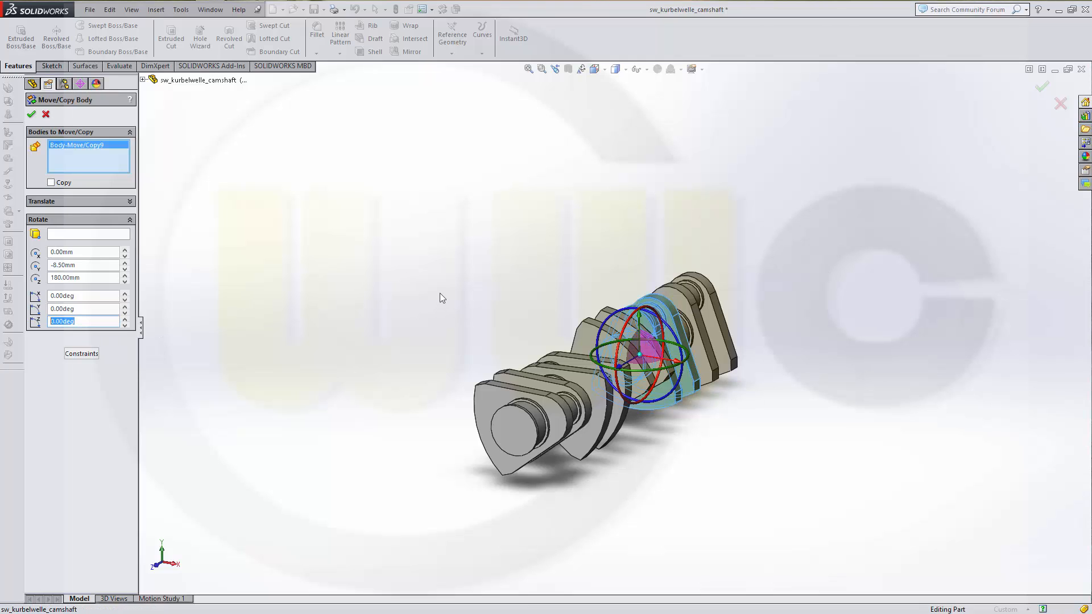
{"action": "type", "text": "360-144"}
{"action": "key", "text": "Return"}
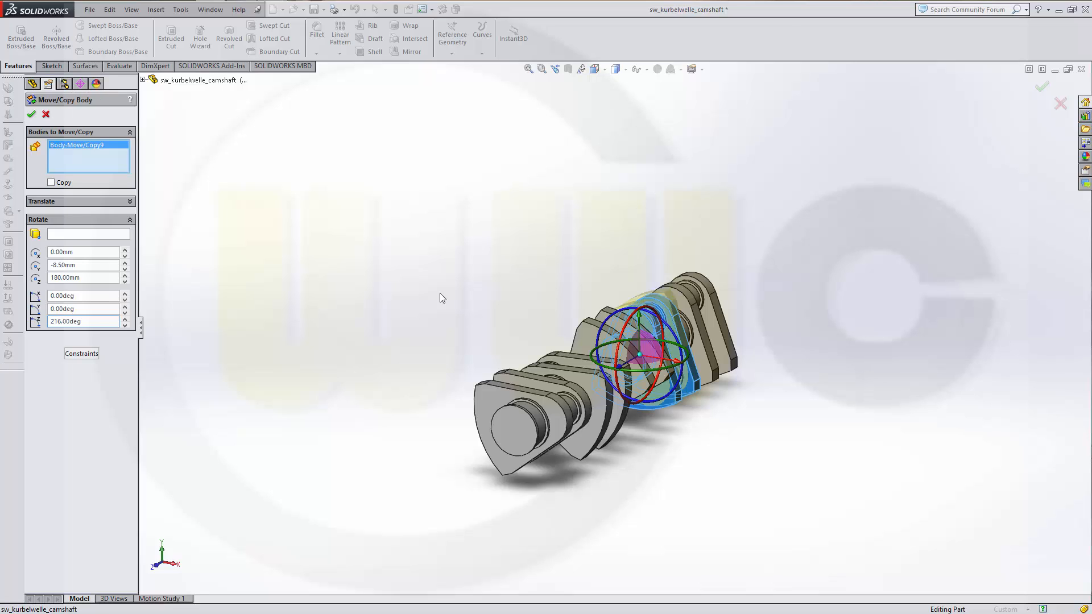
{"action": "left_click", "coordinate": [32, 115]}
- Move throw body Body-Move/Copy16 with a concentric mate between its main journal and the journal of the adjacent end throw
{"action": "mouse_move", "coordinate": [425, 244]}
{"action": "middle_mouse_down"}
{"action": "mouse_move", "coordinate": [275, 251]}
{"action": "mouse_move", "coordinate": [295, 288]}
{"action": "mouse_move", "coordinate": [343, 261]}
{"action": "mouse_move", "coordinate": [362, 225]}
{"action": "mouse_move", "coordinate": [463, 222]}
{"action": "mouse_move", "coordinate": [556, 242]}
{"action": "mouse_move", "coordinate": [432, 226]}
{"action": "mouse_move", "coordinate": [374, 246]}
{"action": "mouse_move", "coordinate": [416, 258]}
{"action": "middle_mouse_up"}
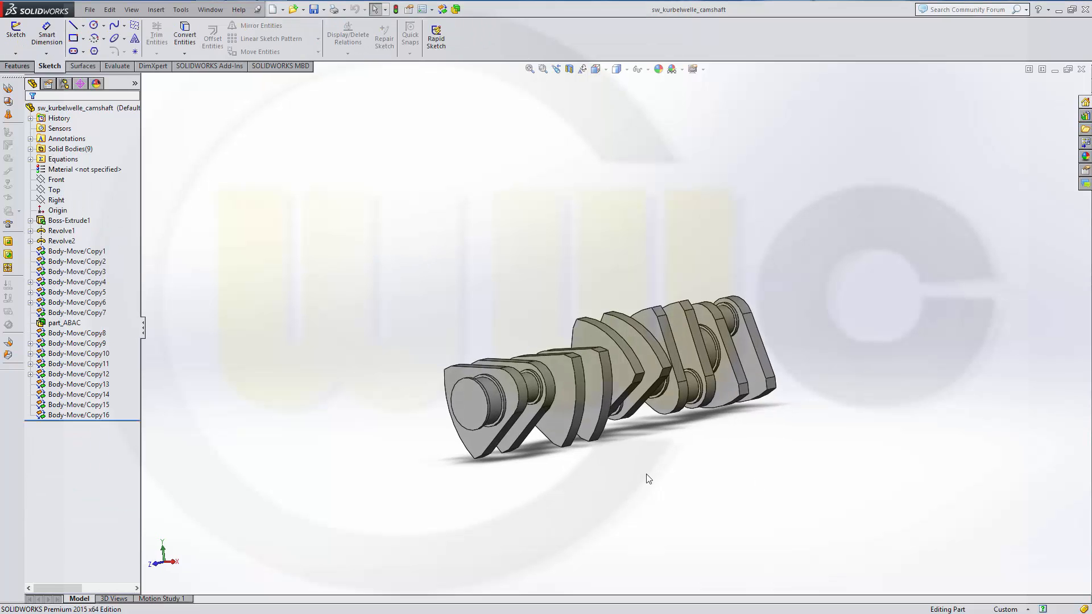
{"action": "mouse_move", "coordinate": [647, 475]}
{"action": "middle_mouse_down"}
{"action": "mouse_move", "coordinate": [824, 463]}
{"action": "mouse_move", "coordinate": [673, 485]}
{"action": "mouse_move", "coordinate": [849, 470]}
{"action": "middle_mouse_up"}
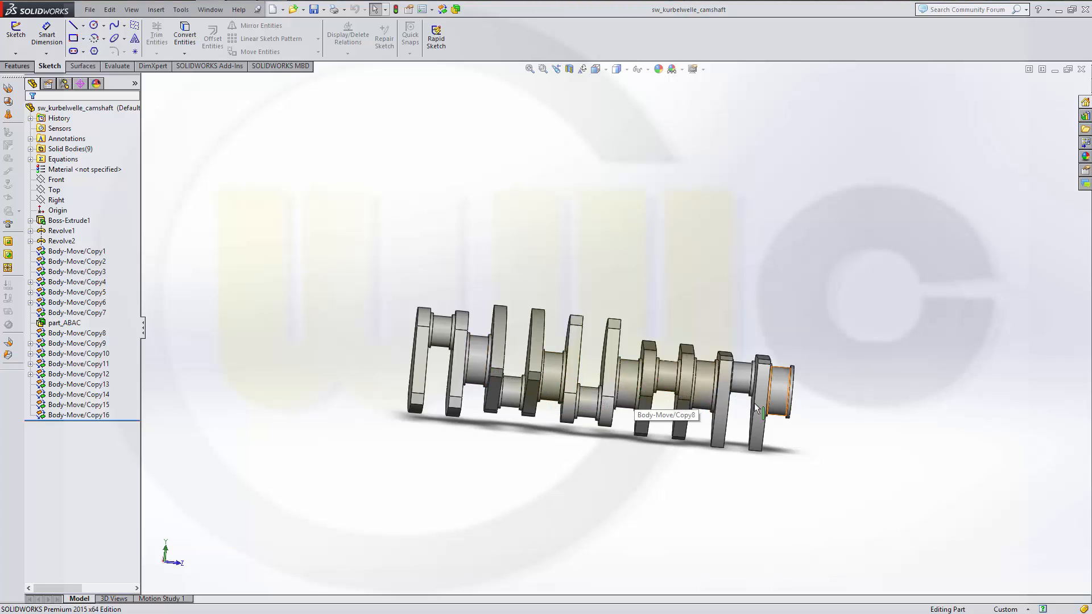
{"action": "middle_click_drag", "start_coordinate": [397, 233], "coordinate": [439, 173]}
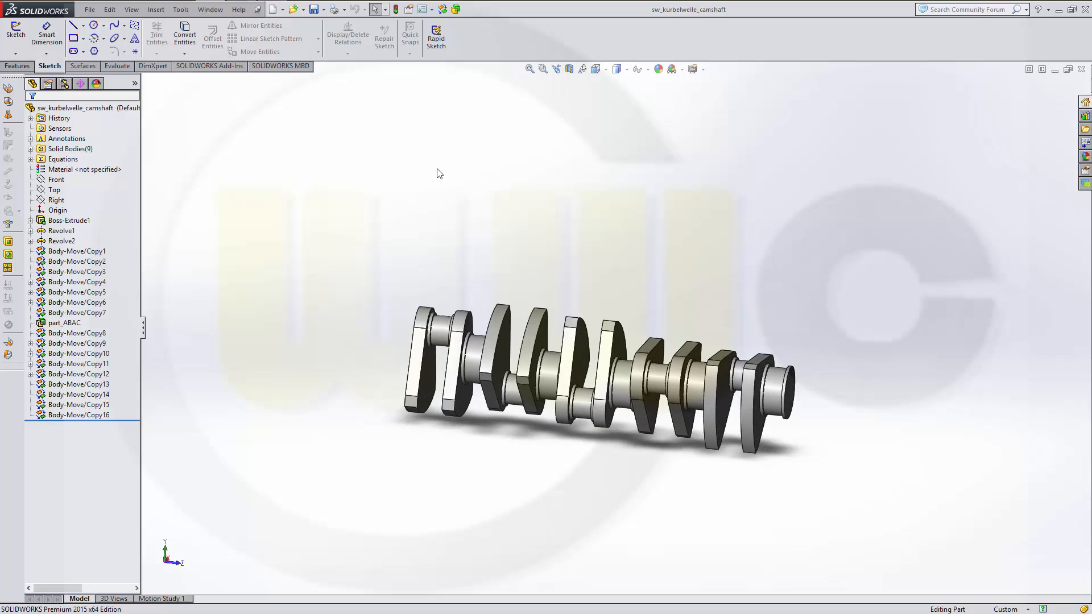
{"action": "left_click", "coordinate": [443, 10]}
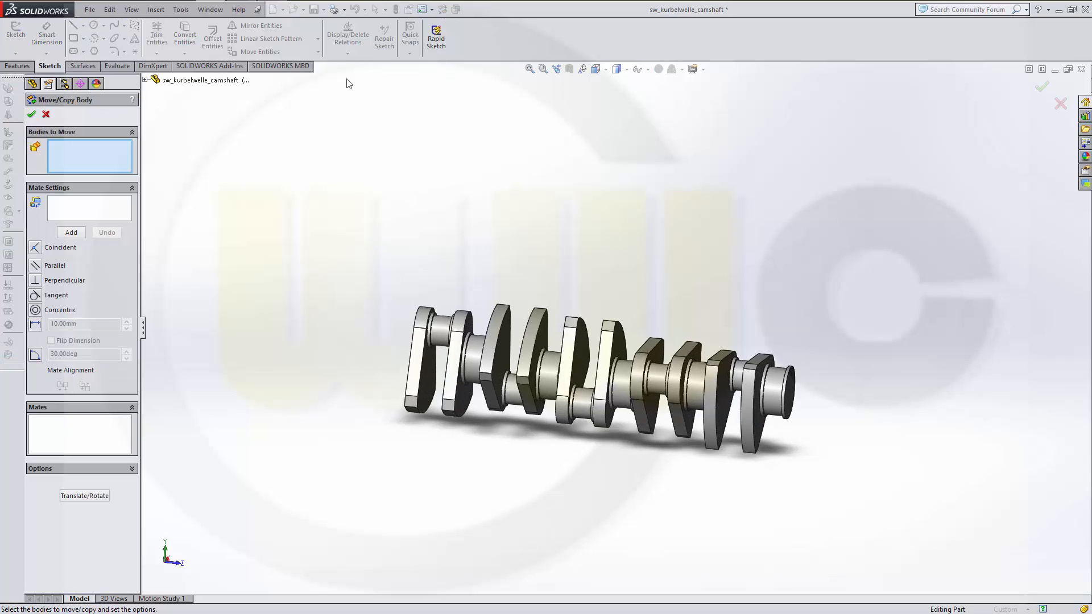
{"action": "left_click", "coordinate": [532, 378]}
{"action": "left_click", "coordinate": [87, 214]}
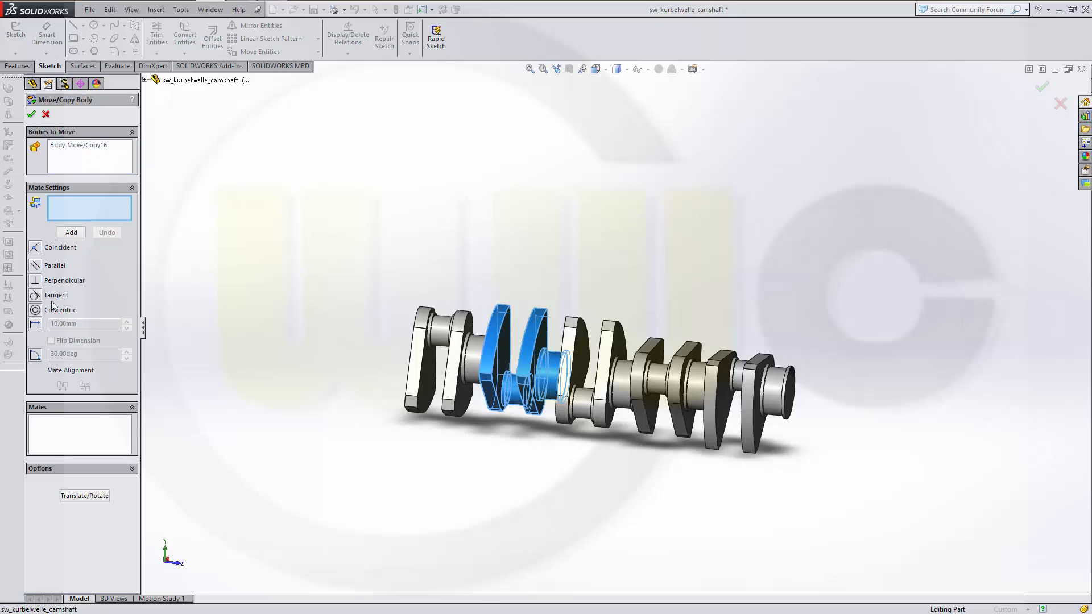
{"action": "left_click", "coordinate": [35, 310]}
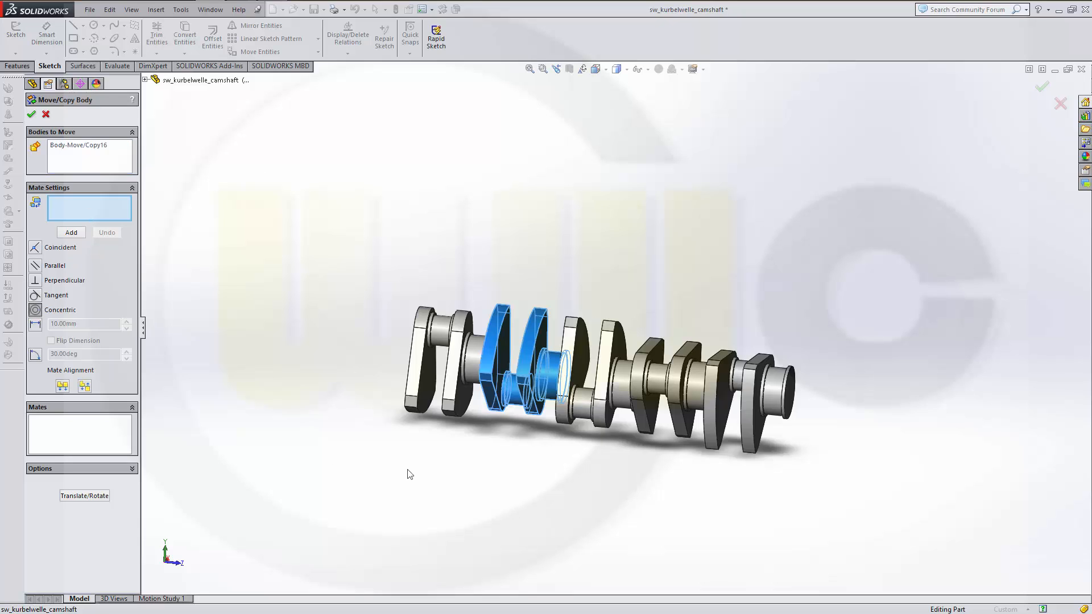
{"action": "left_click", "coordinate": [549, 371]}
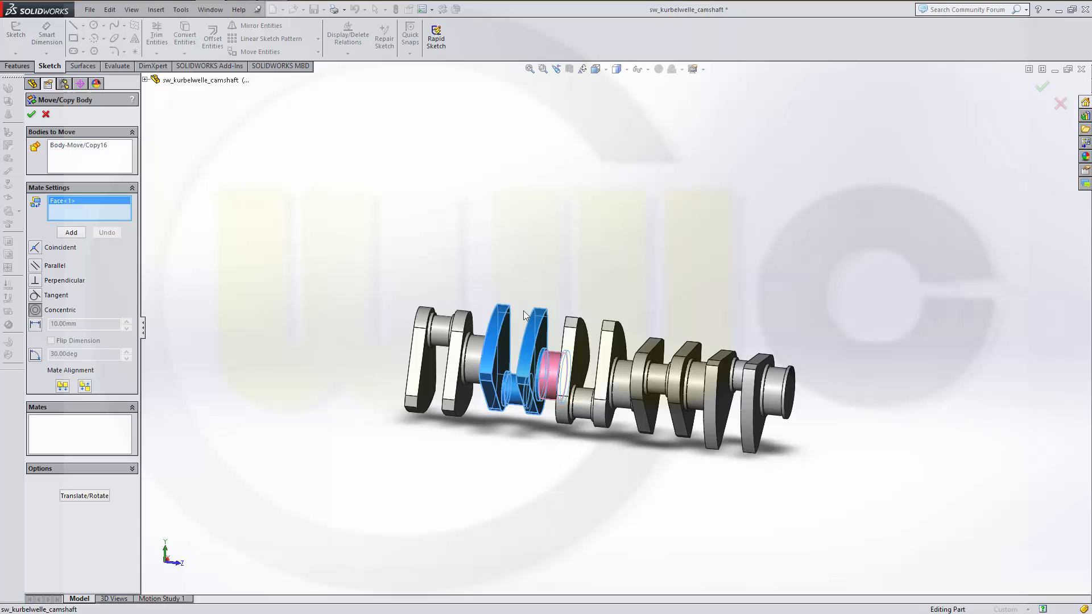
{"action": "left_click", "coordinate": [478, 355]}
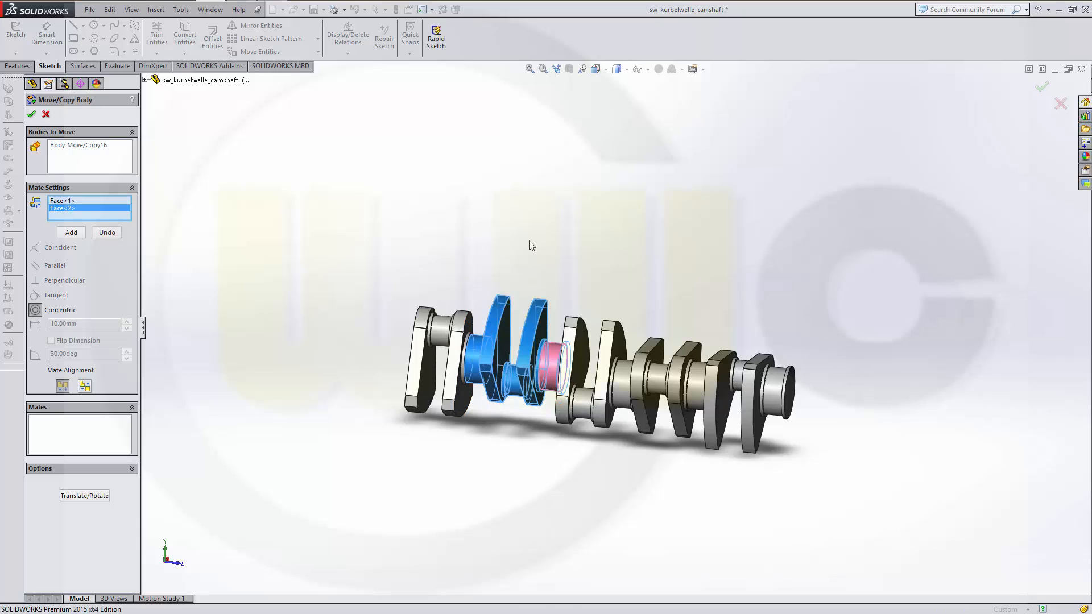
{"action": "left_click", "coordinate": [31, 114]}
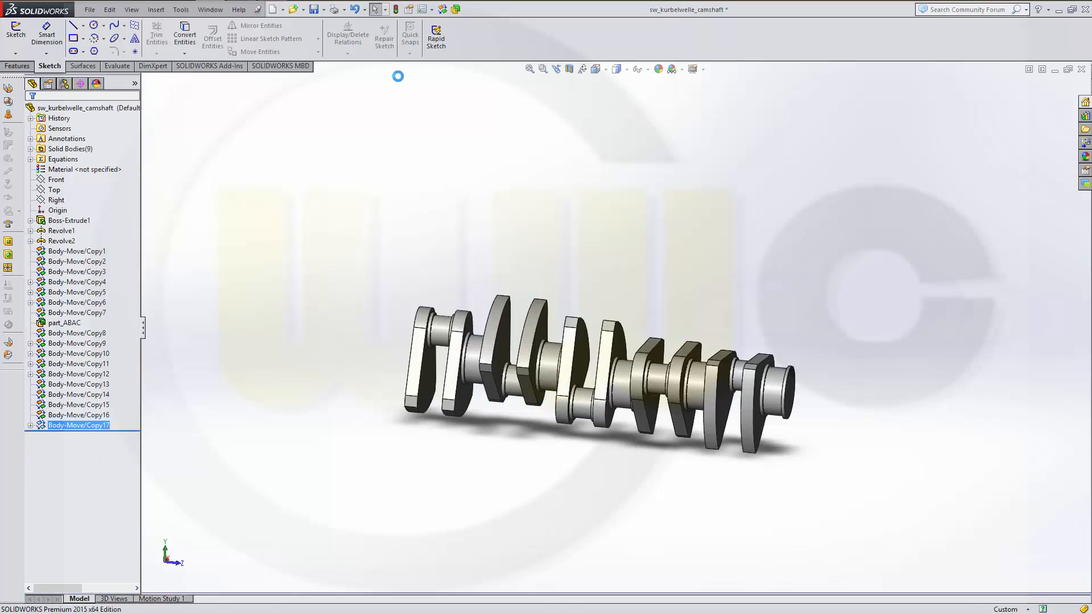
- Align the middle throw body Body-Move/Copy15 by mating its main journal concentric with the journal of Body-Move/Copy16's throw
{"action": "left_click", "coordinate": [443, 10]}
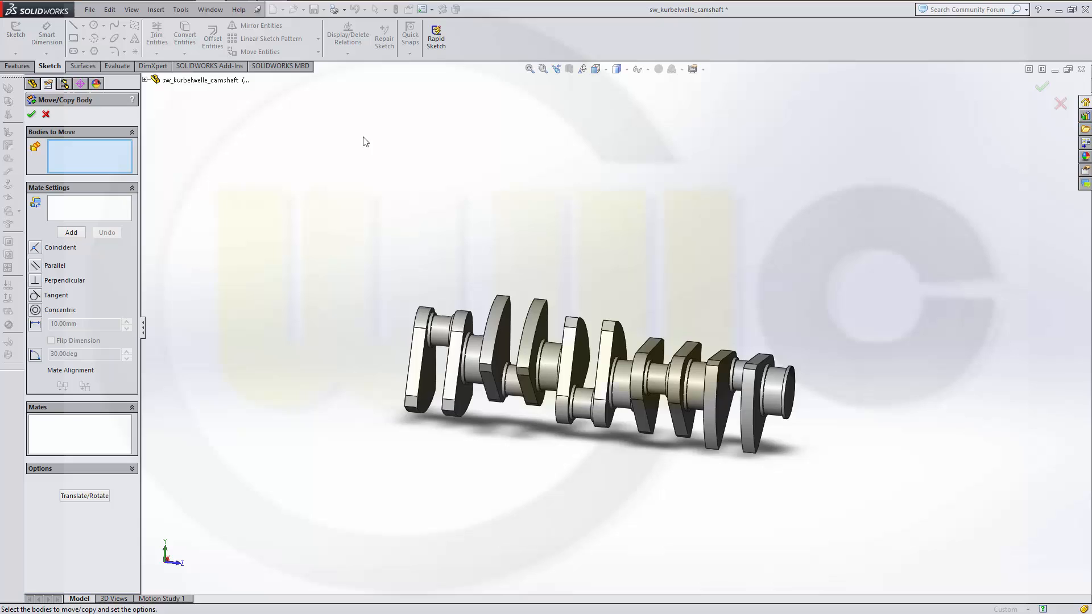
{"action": "left_click", "coordinate": [605, 381]}
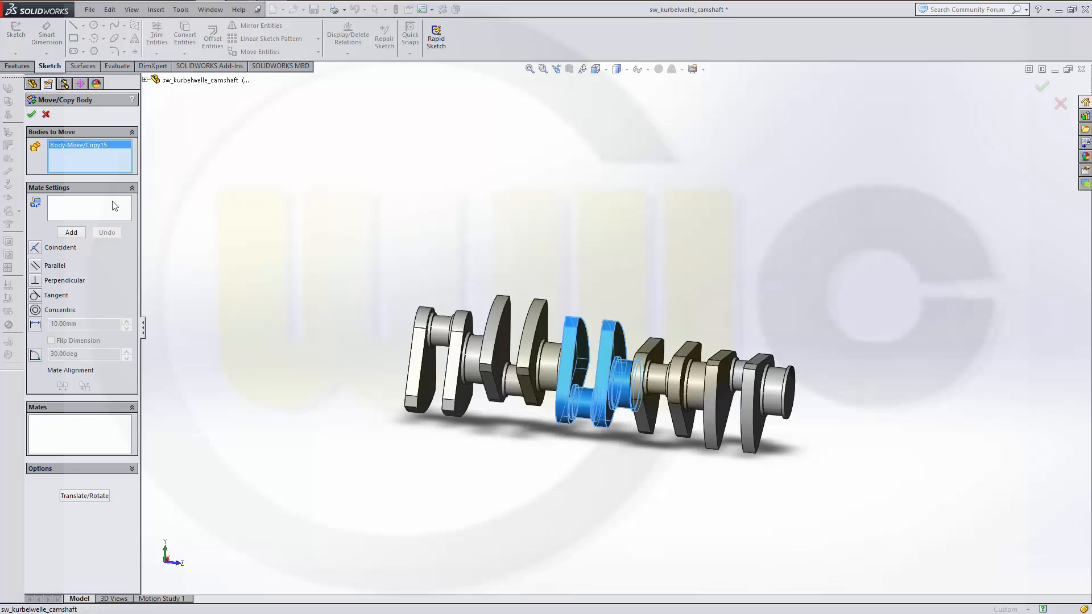
{"action": "left_click", "coordinate": [43, 312]}
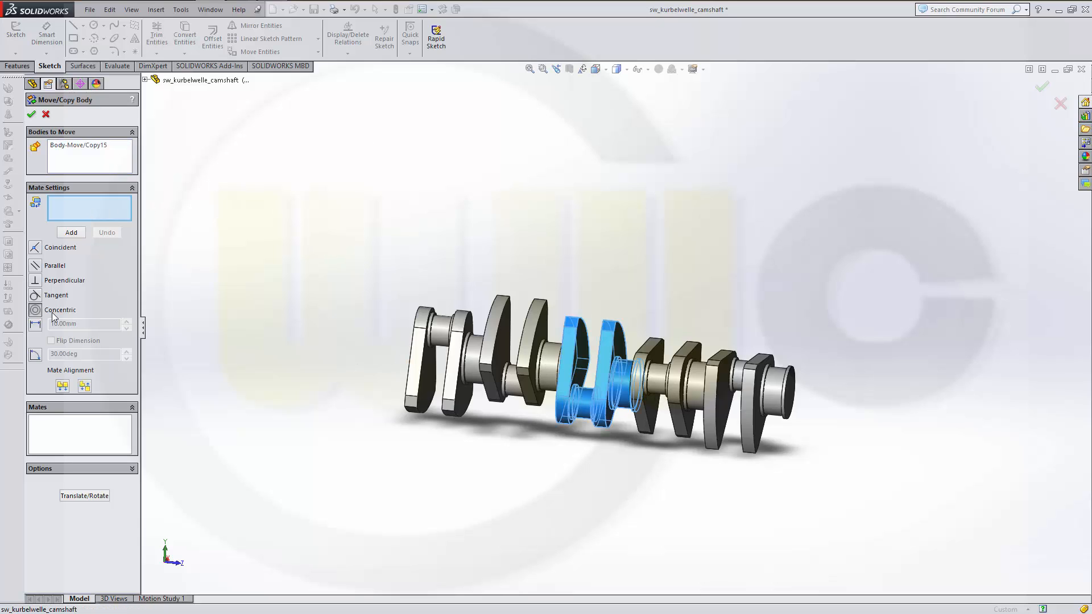
{"action": "left_click", "coordinate": [620, 396]}
{"action": "left_click", "coordinate": [563, 338]}
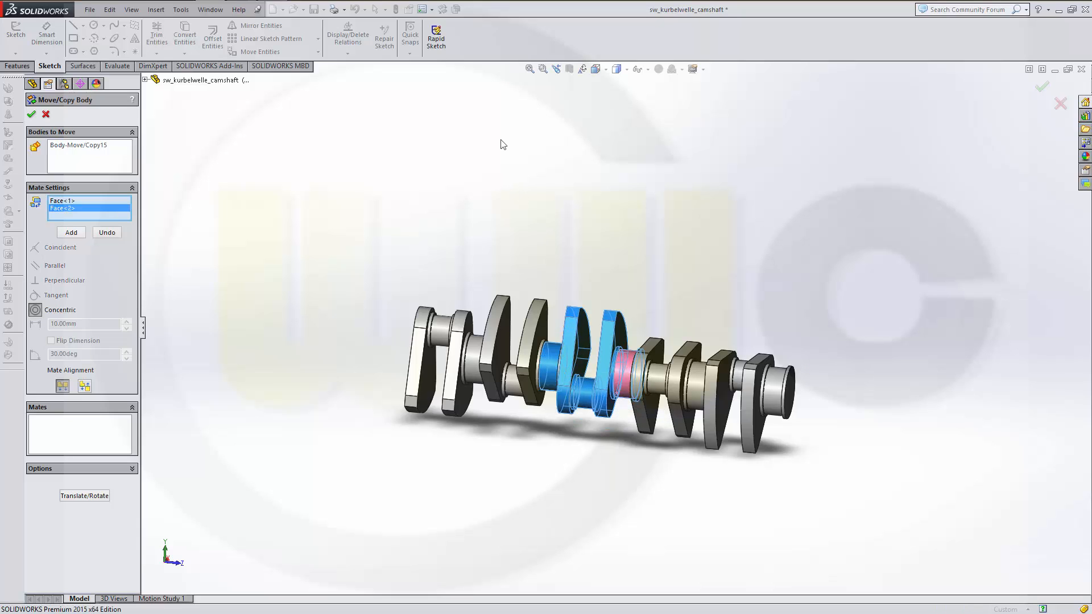
{"action": "left_click", "coordinate": [35, 114]}
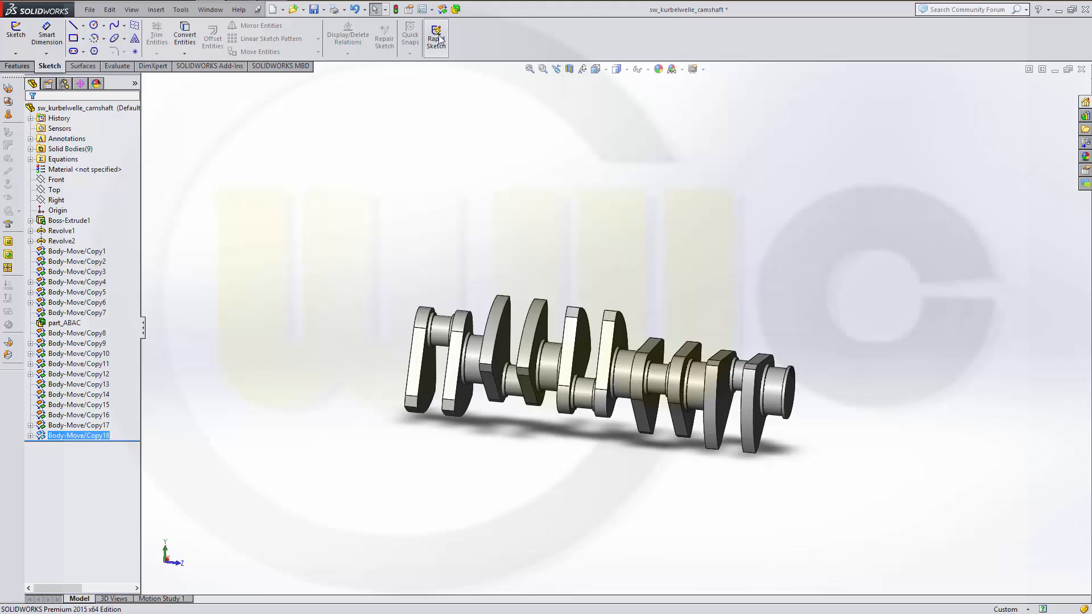
- Mate throw body Body-Move/Copy14 concentrically, matching its main journal to the journal of the adjacent middle throw
{"action": "left_click", "coordinate": [443, 10]}
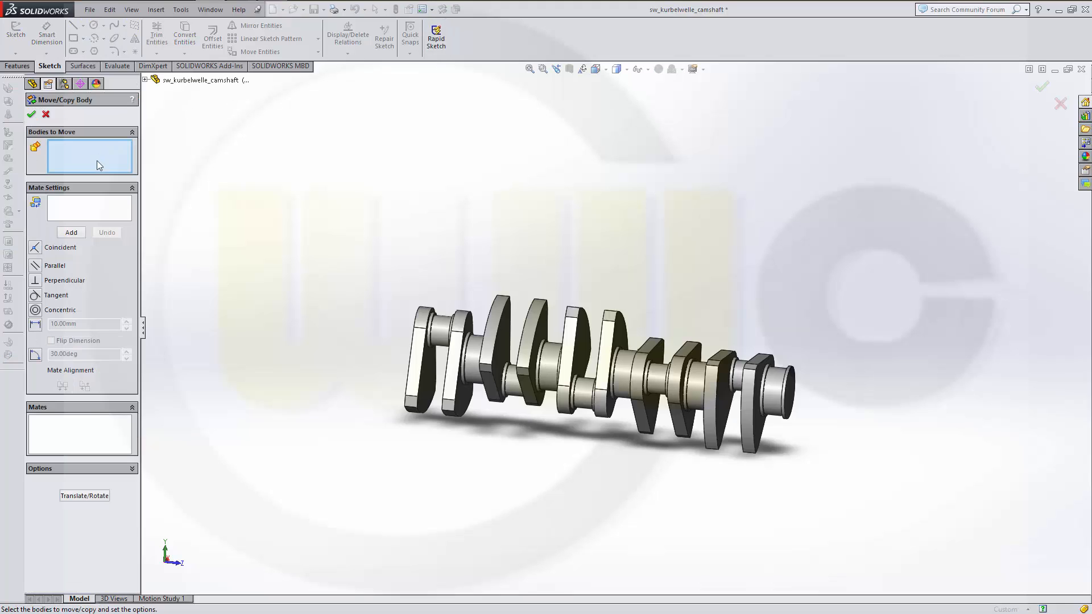
{"action": "left_click", "coordinate": [677, 381]}
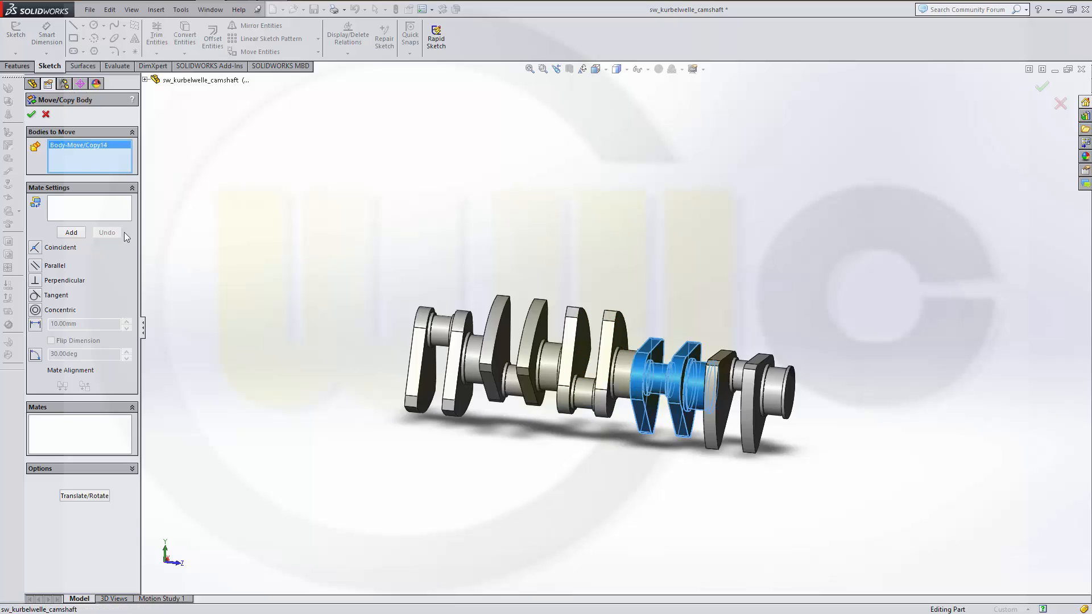
{"action": "left_click", "coordinate": [82, 206]}
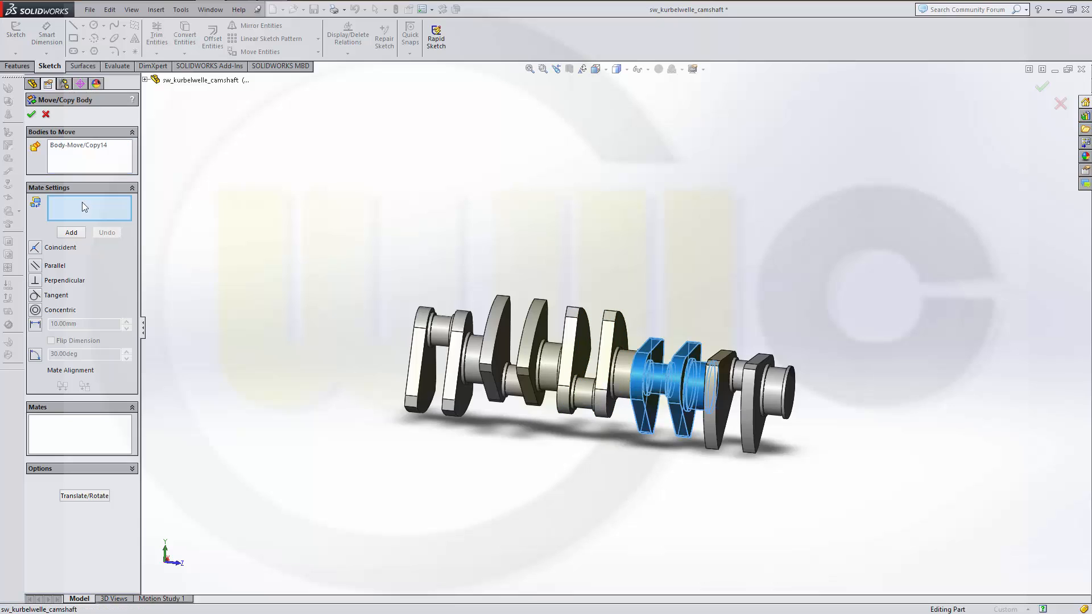
{"action": "left_click", "coordinate": [35, 310]}
{"action": "left_click", "coordinate": [696, 392]}
{"action": "left_click", "coordinate": [631, 379]}
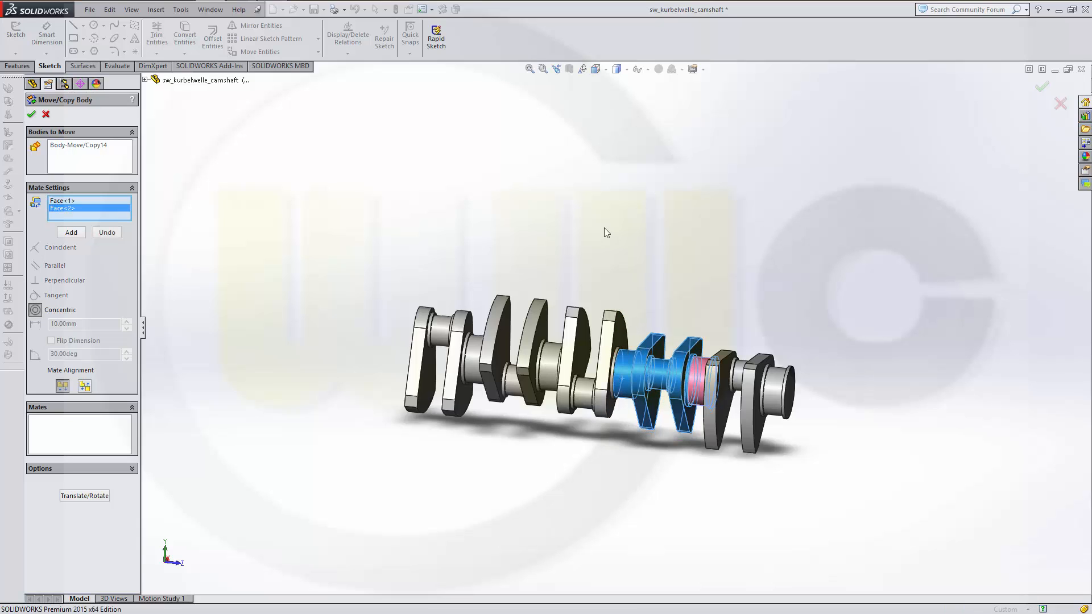
{"action": "left_click", "coordinate": [31, 114]}
- Move the last throw body Body-Move/Copy13 so its end journal is concentric with the main journal of the neighbouring throw
{"action": "left_click", "coordinate": [443, 10]}
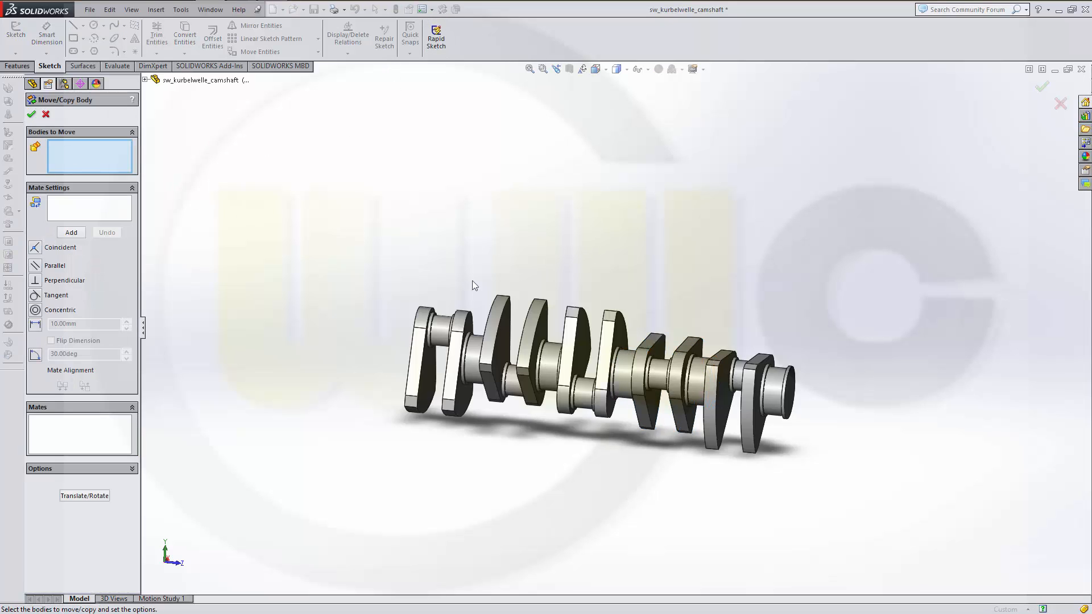
{"action": "left_click", "coordinate": [748, 398]}
{"action": "left_click", "coordinate": [94, 213]}
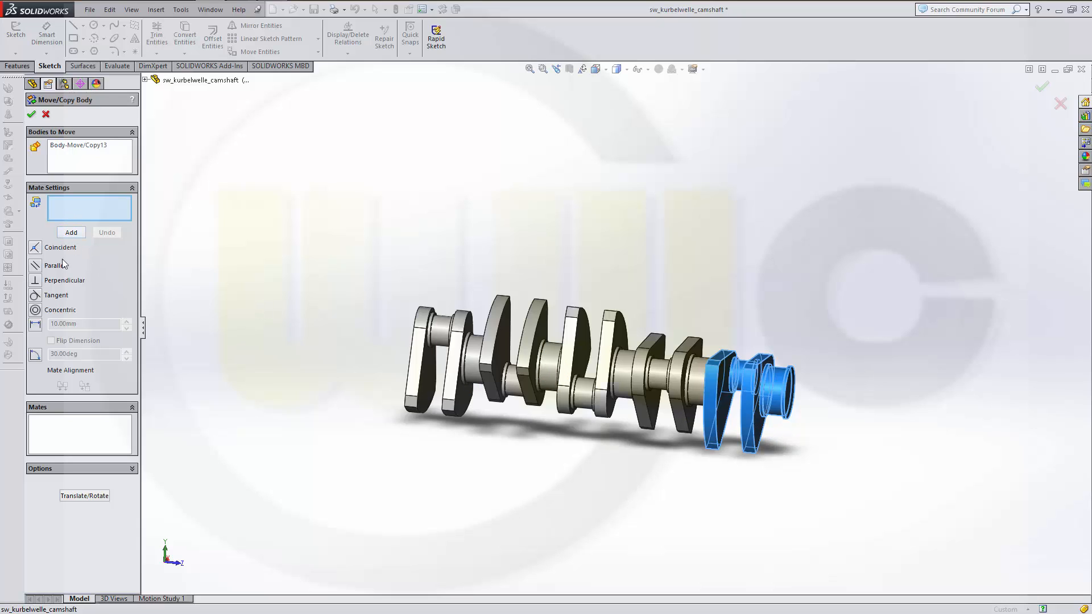
{"action": "left_click", "coordinate": [36, 311]}
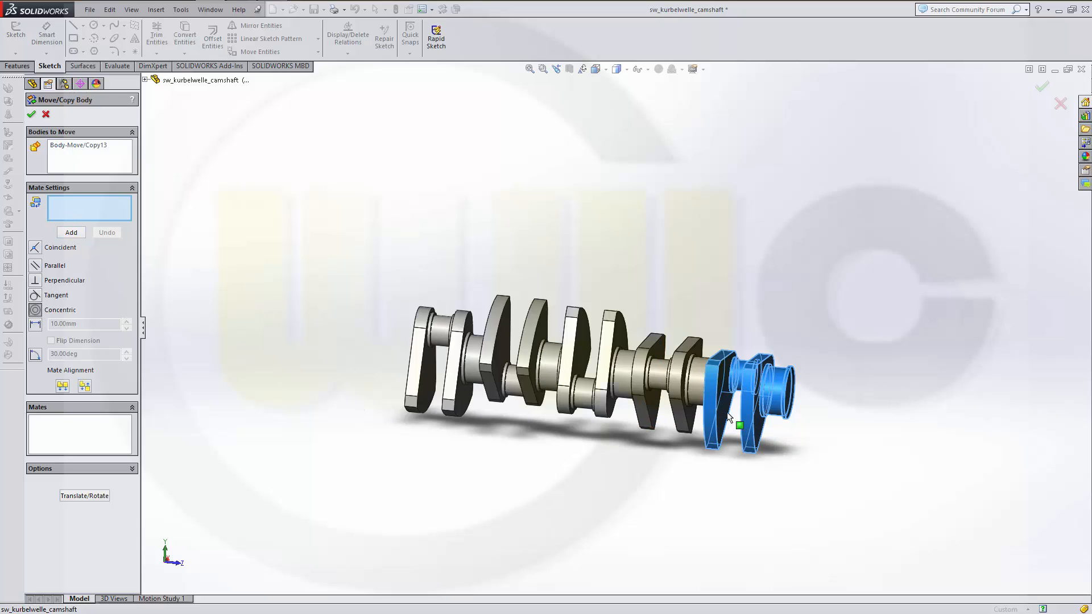
{"action": "left_click", "coordinate": [775, 400]}
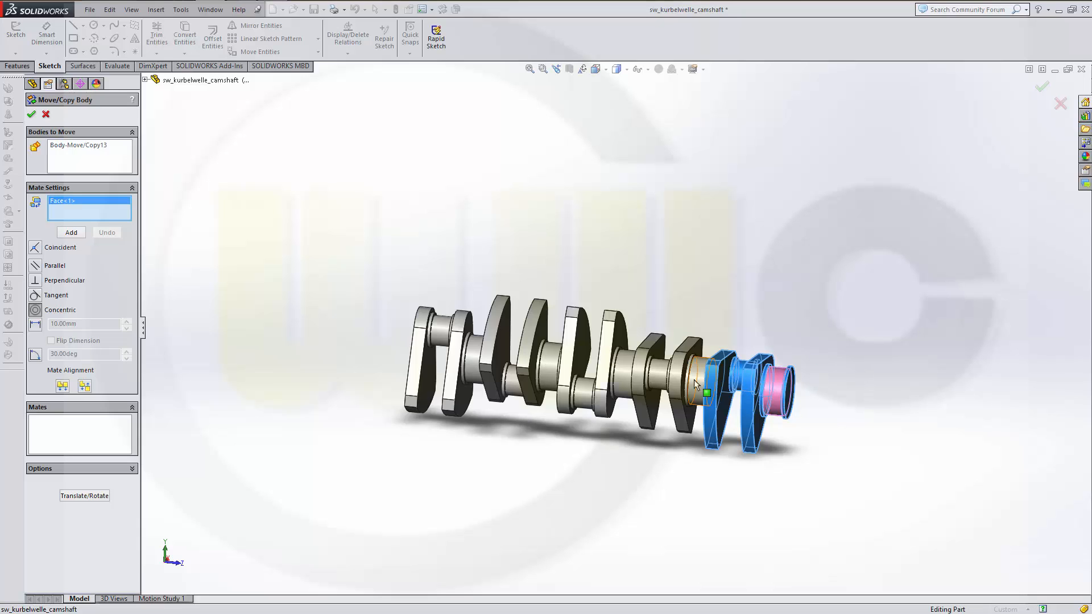
{"action": "left_click", "coordinate": [695, 385]}
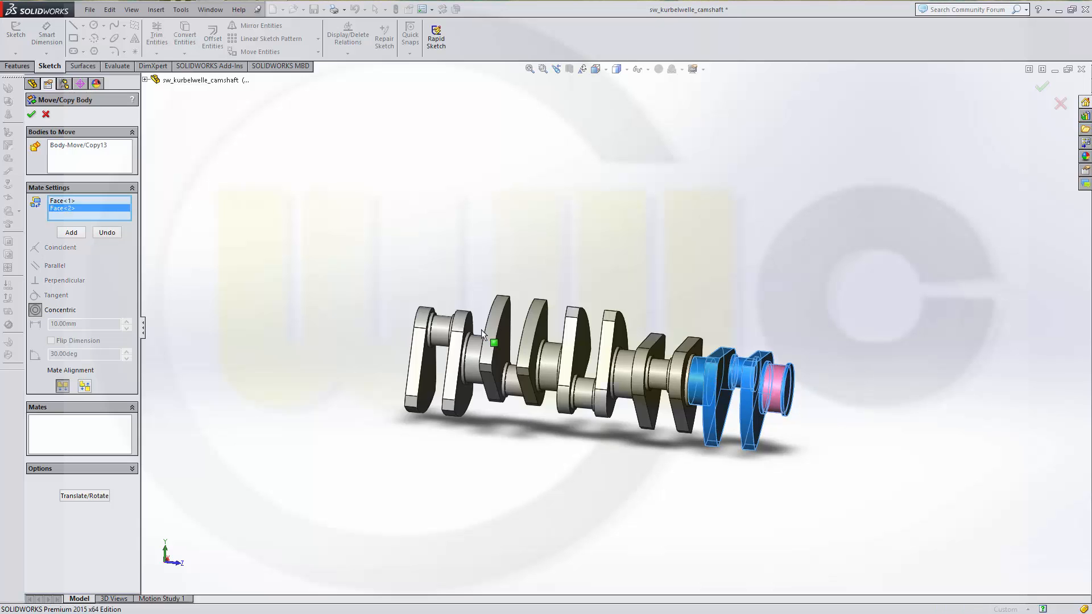
{"action": "left_click", "coordinate": [32, 115]}
- Start a new sketch on the Right plane
{"action": "middle_click_drag", "start_coordinate": [766, 279], "coordinate": [638, 327]}
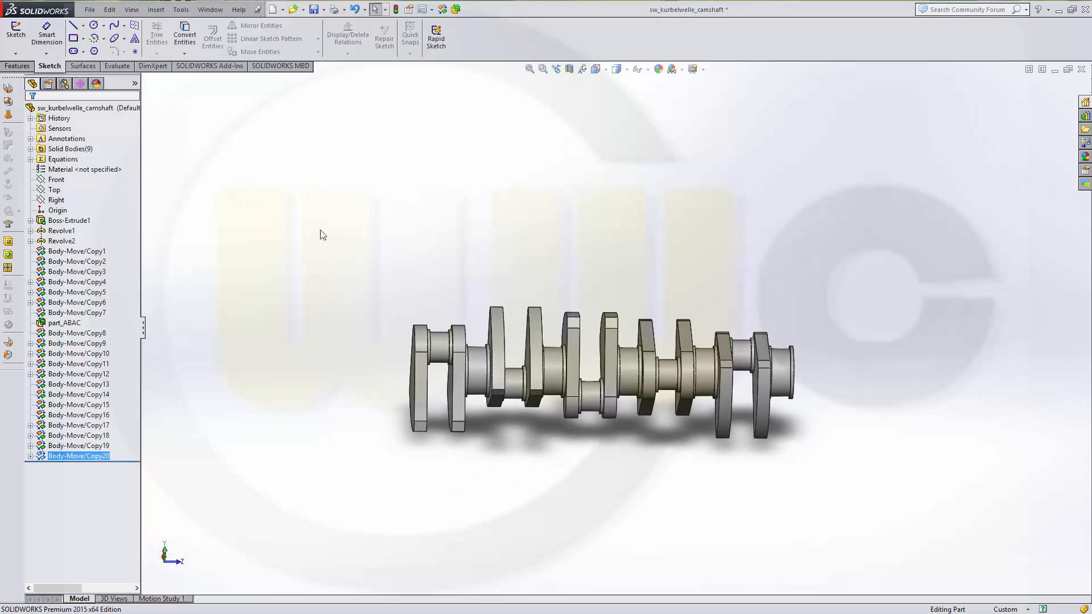
{"action": "left_click", "coordinate": [16, 34]}
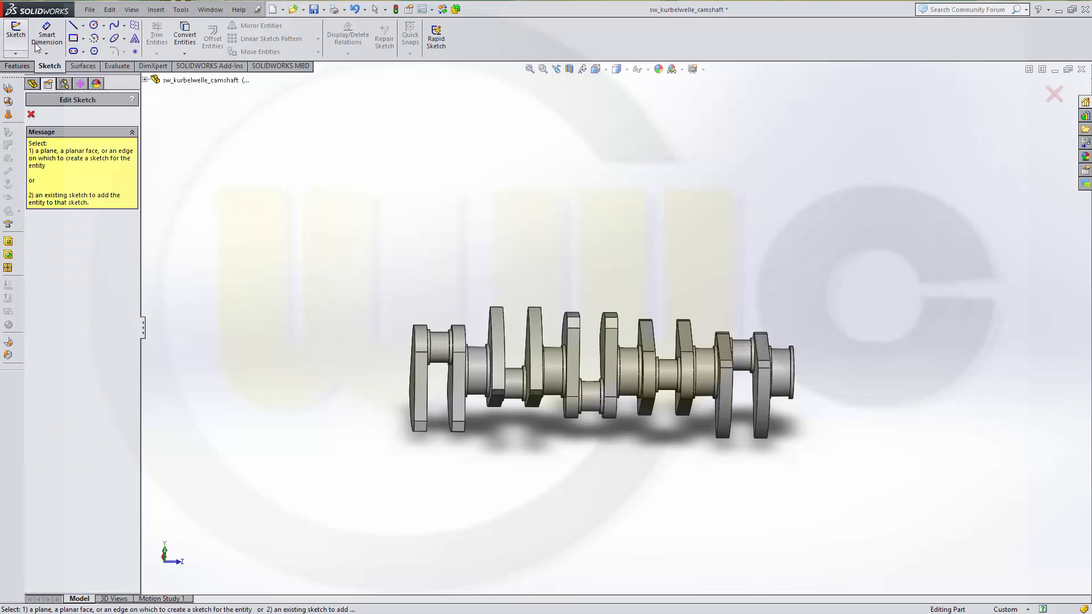
{"action": "left_click", "coordinate": [145, 79]}
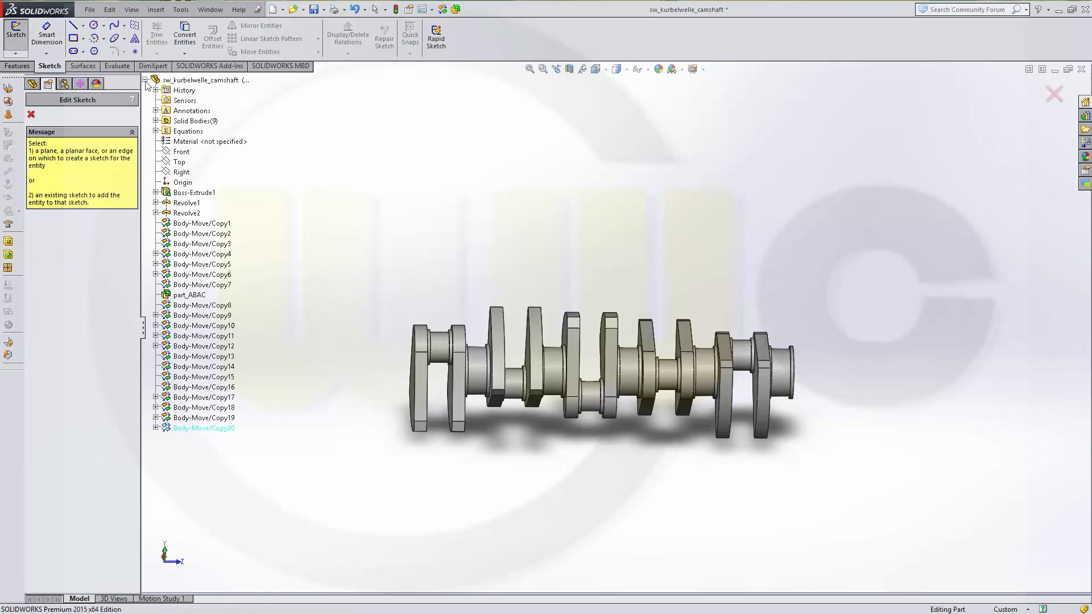
{"action": "left_click", "coordinate": [188, 171]}
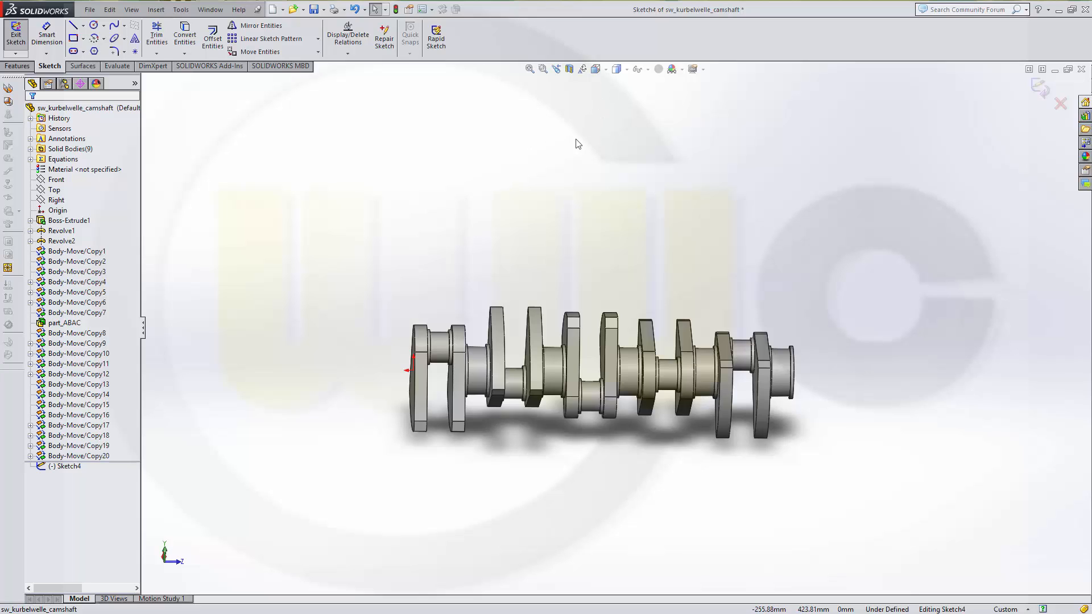
- Sketch a horizontal base line about 200 mm long from the origin outward, away from the crankshaft's first web
{"action": "scroll", "coordinate": [555, 278], "scroll_direction": "up", "scroll_amount": 2}
{"action": "scroll", "coordinate": [433, 433], "scroll_direction": "down", "scroll_amount": 4}
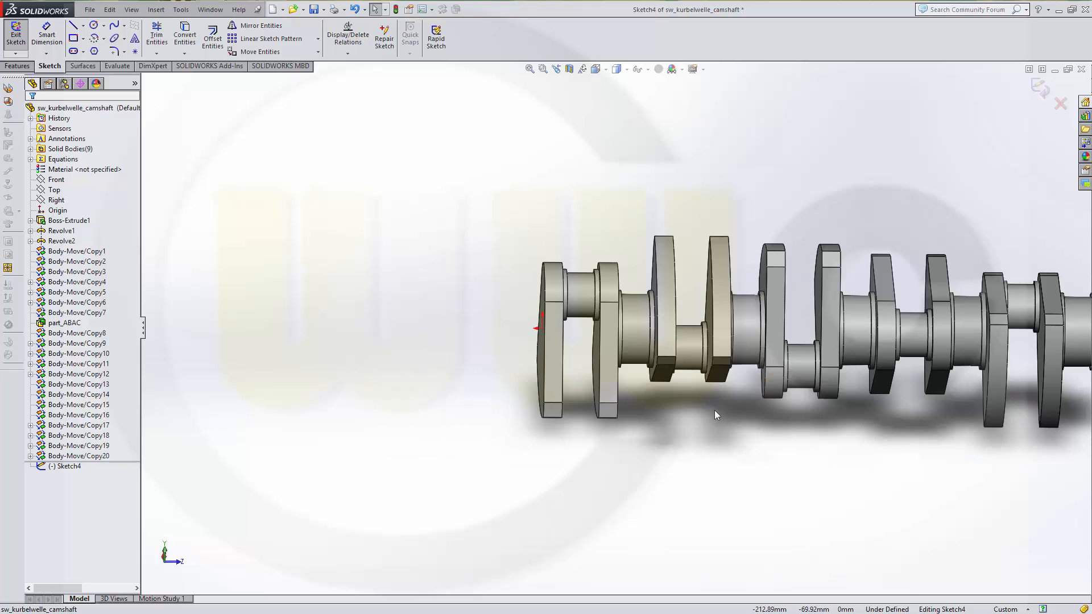
{"action": "scroll", "coordinate": [711, 412], "scroll_direction": "down", "scroll_amount": 2}
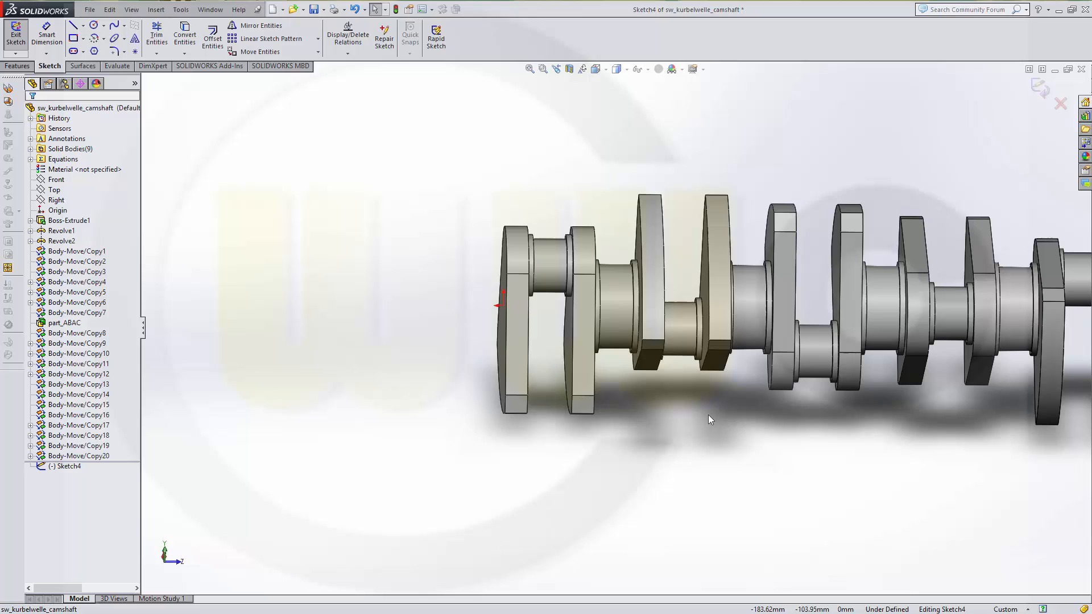
{"action": "left_click", "coordinate": [75, 28]}
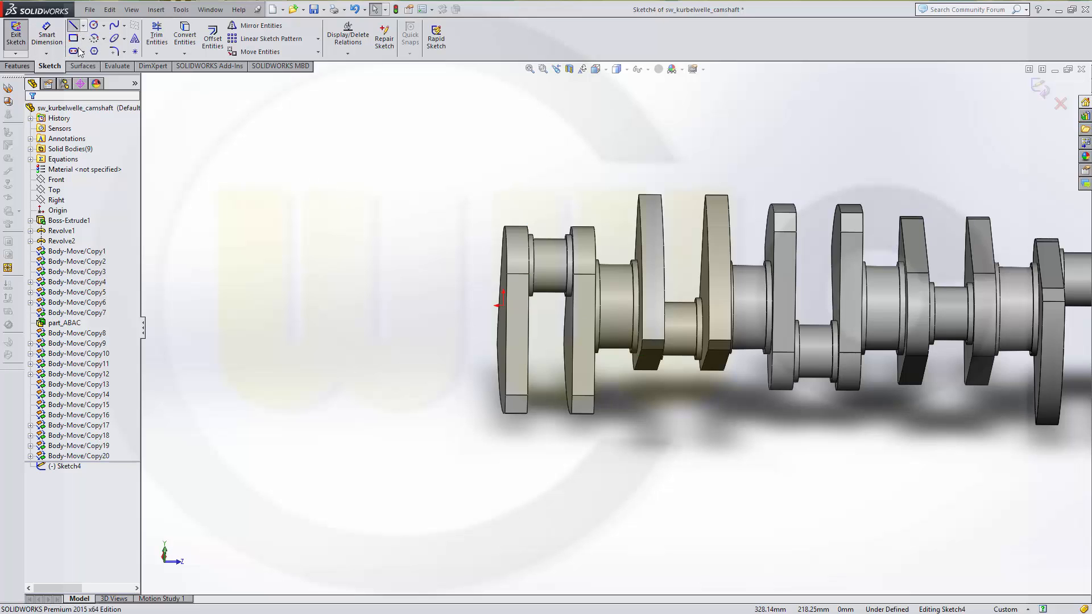
{"action": "left_click", "coordinate": [503, 305]}
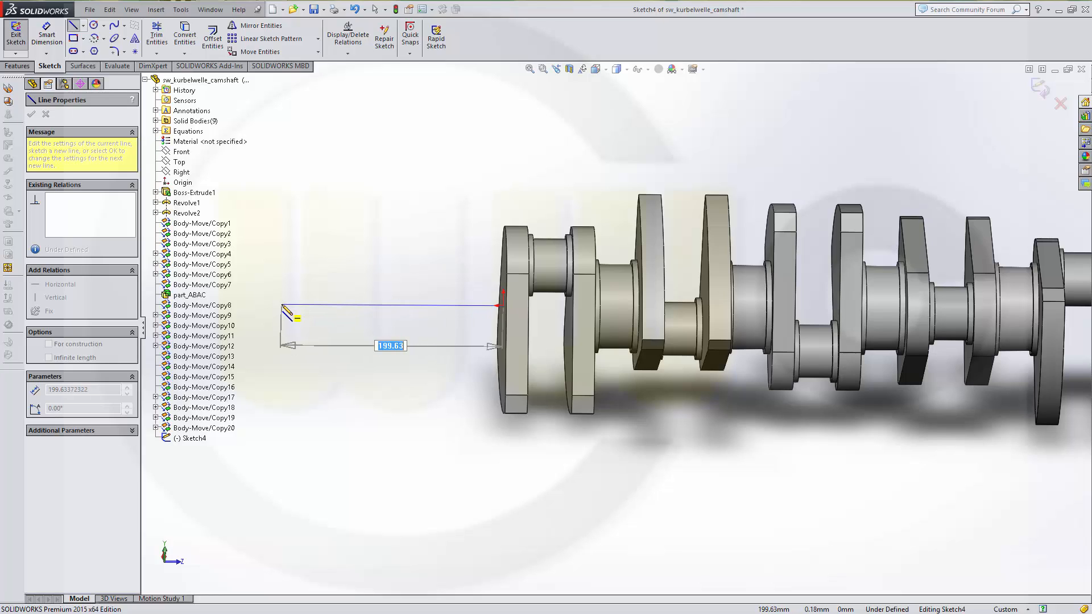
{"action": "left_click", "coordinate": [282, 305]}
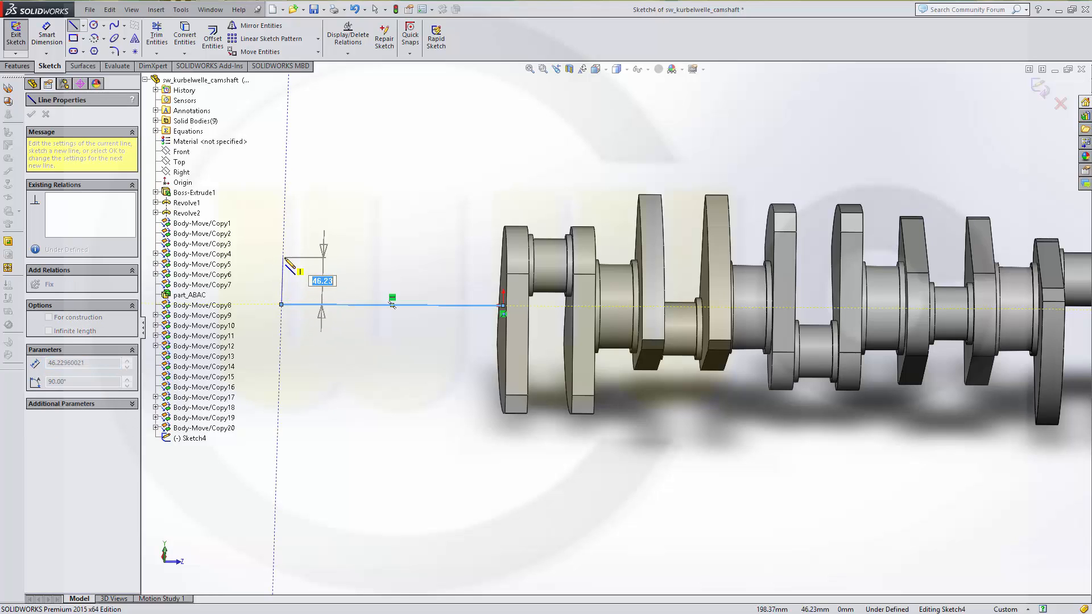
- Continue the outline back toward the crankshaft in four rising steps, about 161 mm high overall, and close it at the origin
{"action": "left_click", "coordinate": [283, 258]}
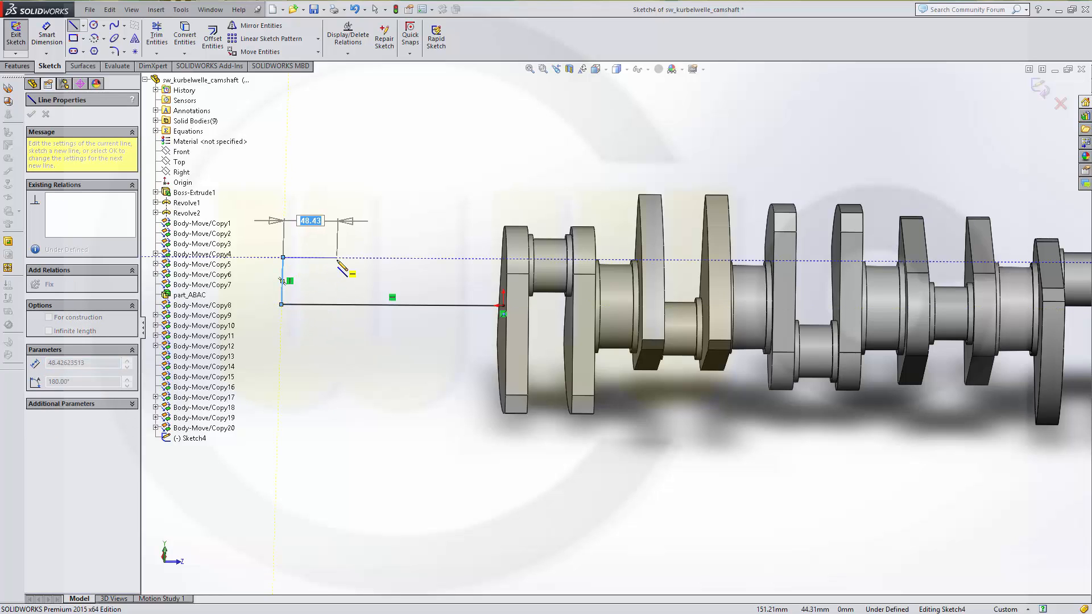
{"action": "left_click", "coordinate": [337, 258]}
{"action": "left_click", "coordinate": [338, 224]}
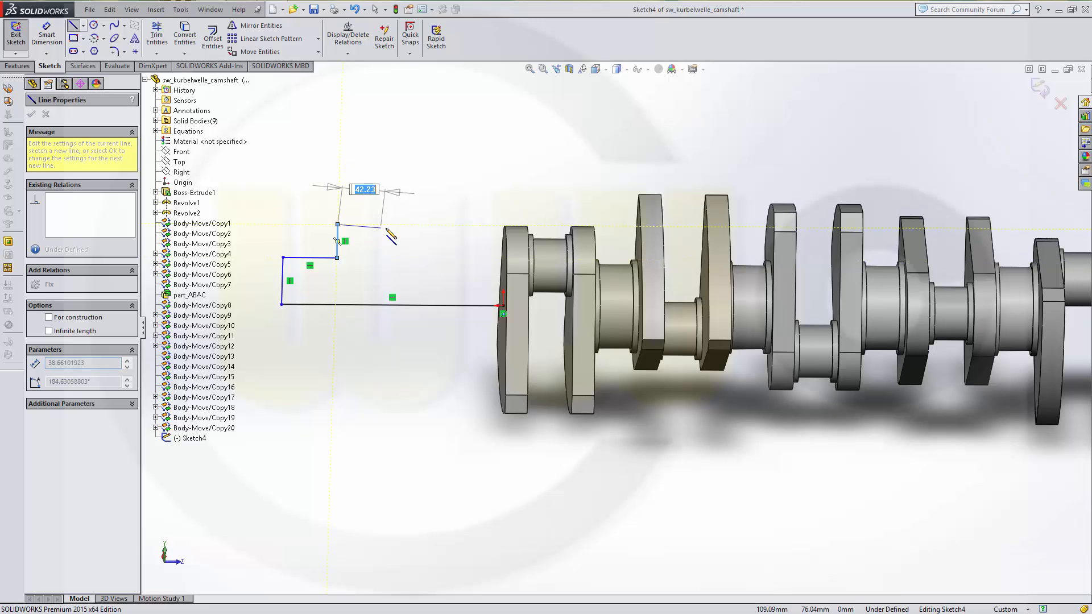
{"action": "left_click", "coordinate": [390, 225]}
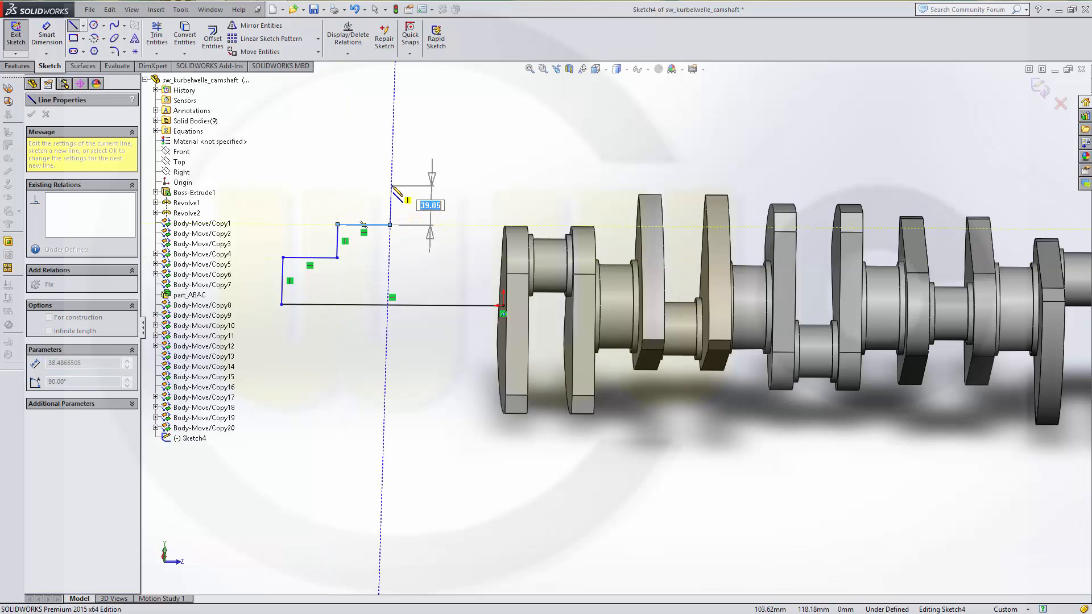
{"action": "left_click", "coordinate": [391, 185]}
{"action": "left_click", "coordinate": [448, 186]}
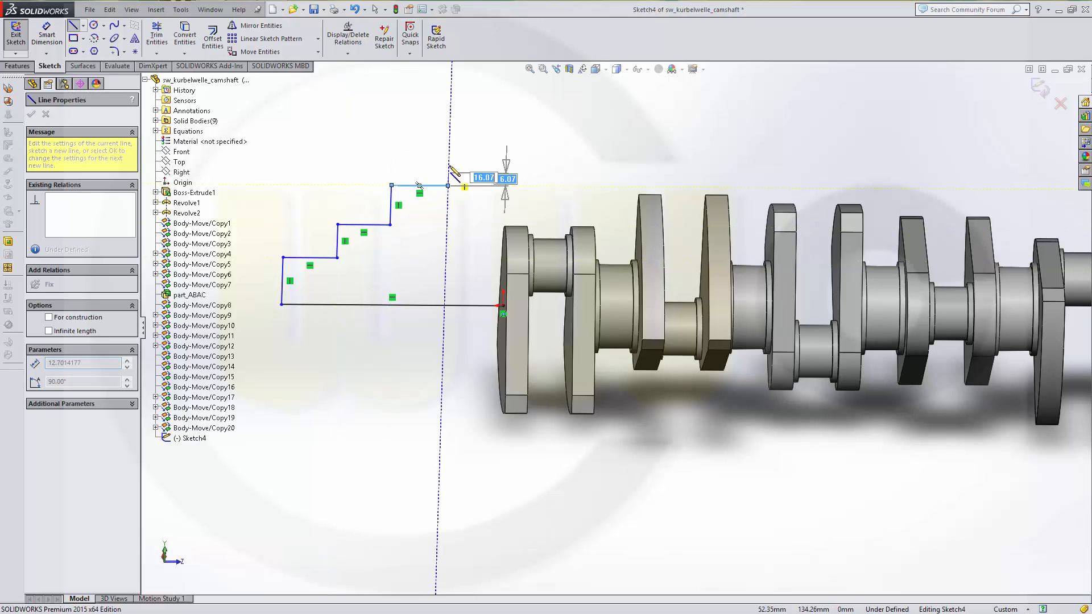
{"action": "left_click", "coordinate": [449, 142]}
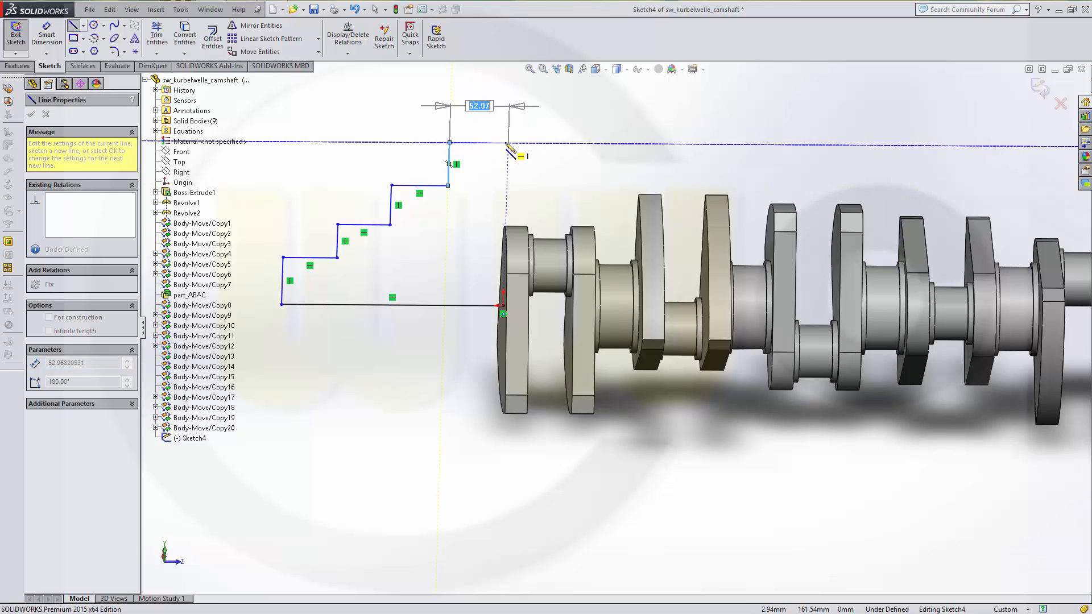
{"action": "left_click", "coordinate": [508, 142]}
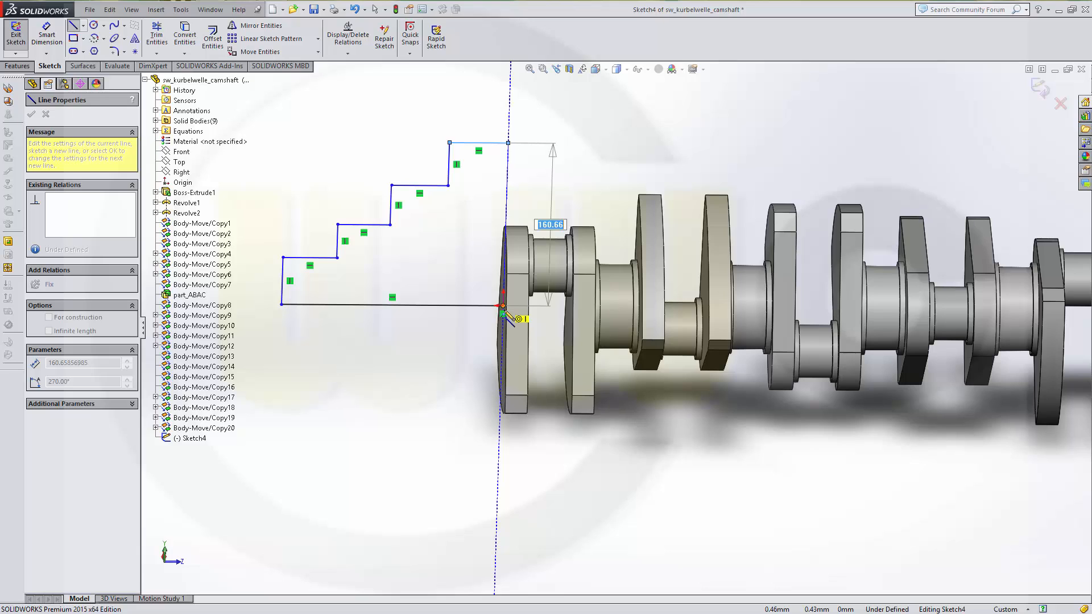
{"action": "left_click", "coordinate": [502, 305]}
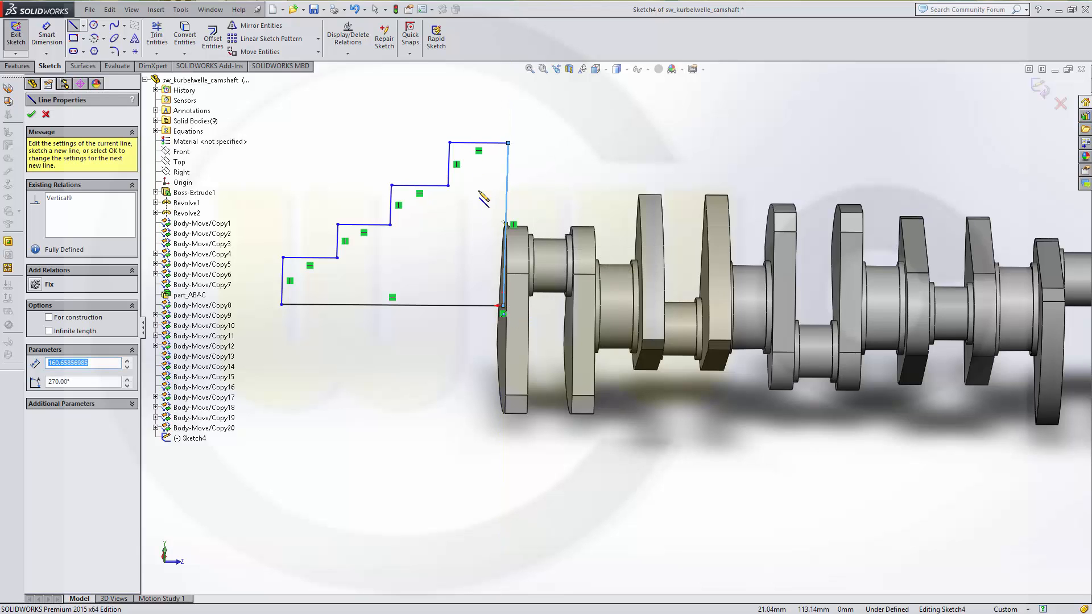
{"action": "left_click", "coordinate": [32, 114]}
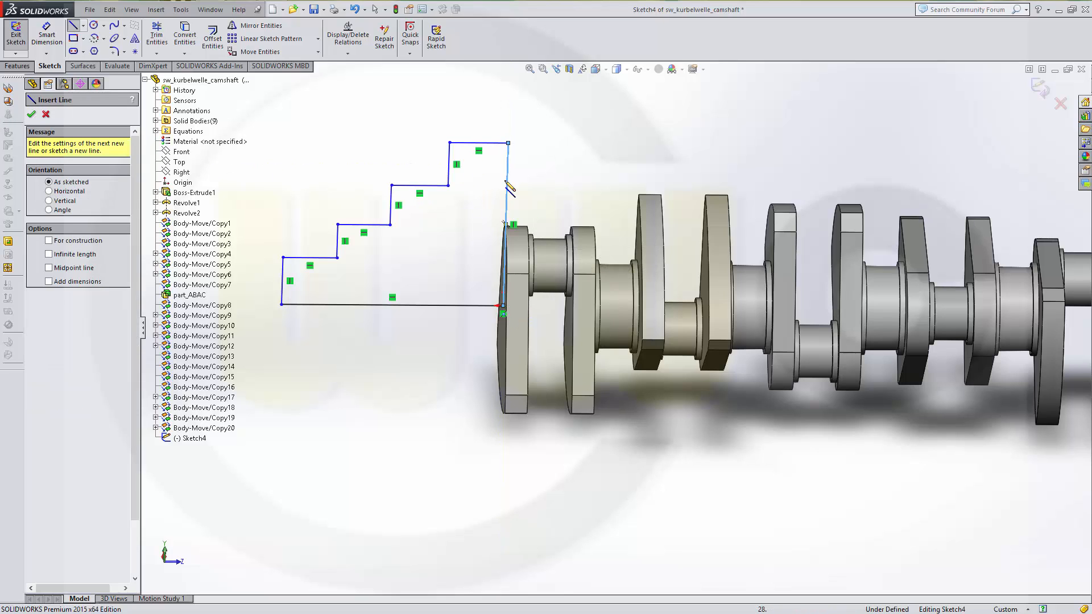
{"action": "key", "text": "f"}
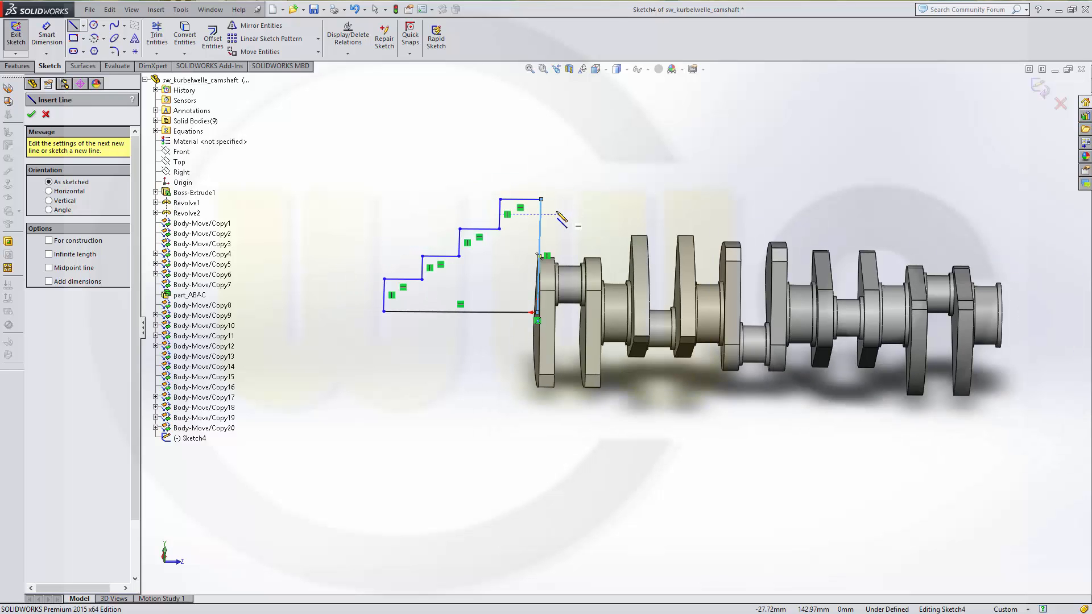
{"action": "key", "text": "Escape"}
- Dimension the height of the outermost, lowest step above the base line as 22 mm
{"action": "scroll", "coordinate": [510, 245], "scroll_direction": "up", "scroll_amount": 1}
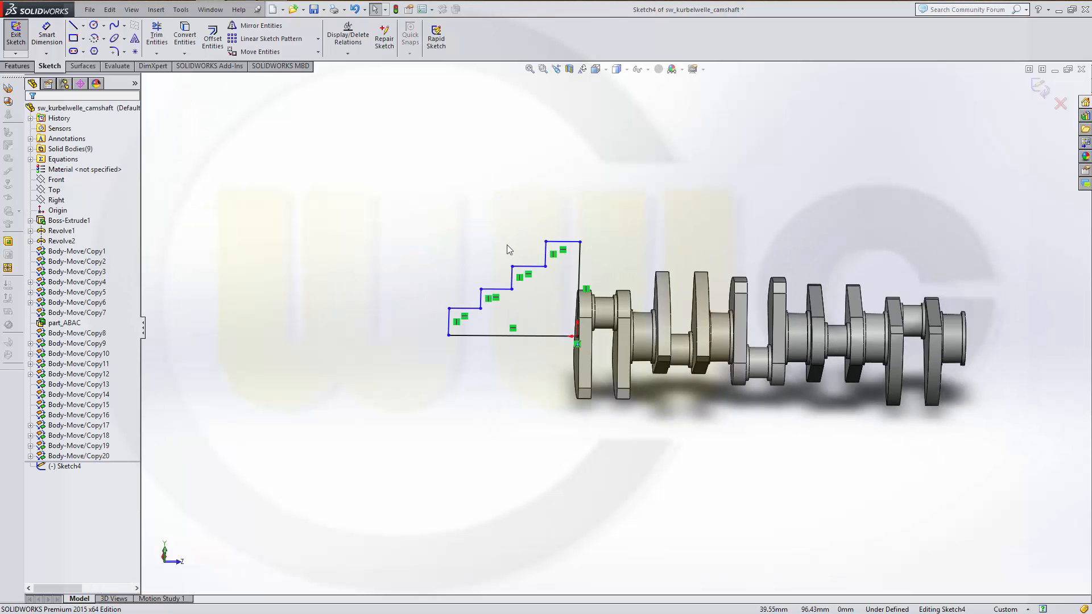
{"action": "scroll", "coordinate": [507, 244], "scroll_direction": "down", "scroll_amount": 2}
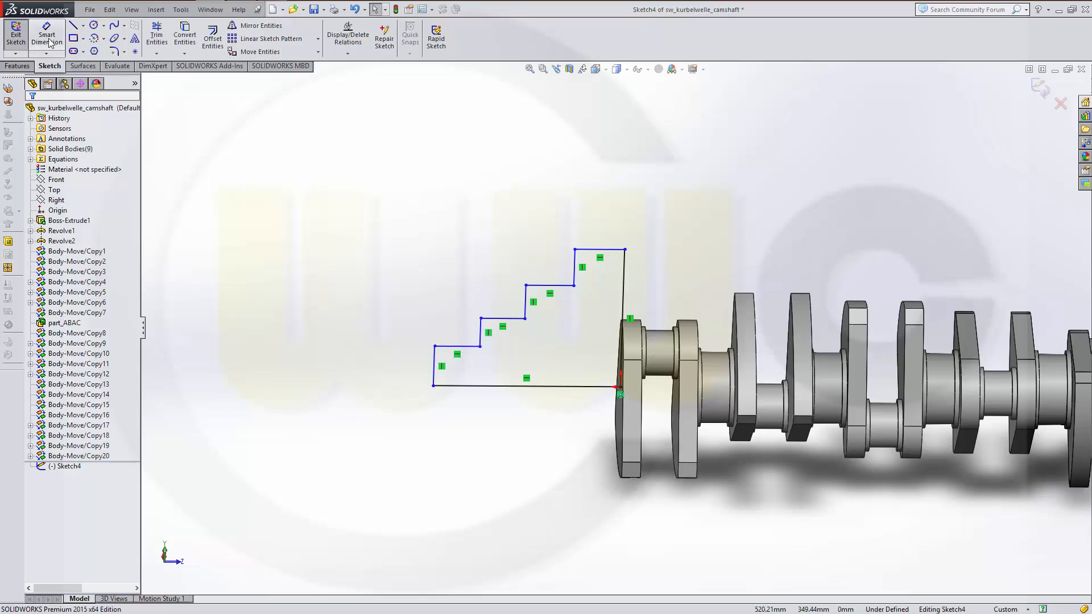
{"action": "left_click", "coordinate": [454, 348]}
{"action": "left_click", "coordinate": [458, 387]}
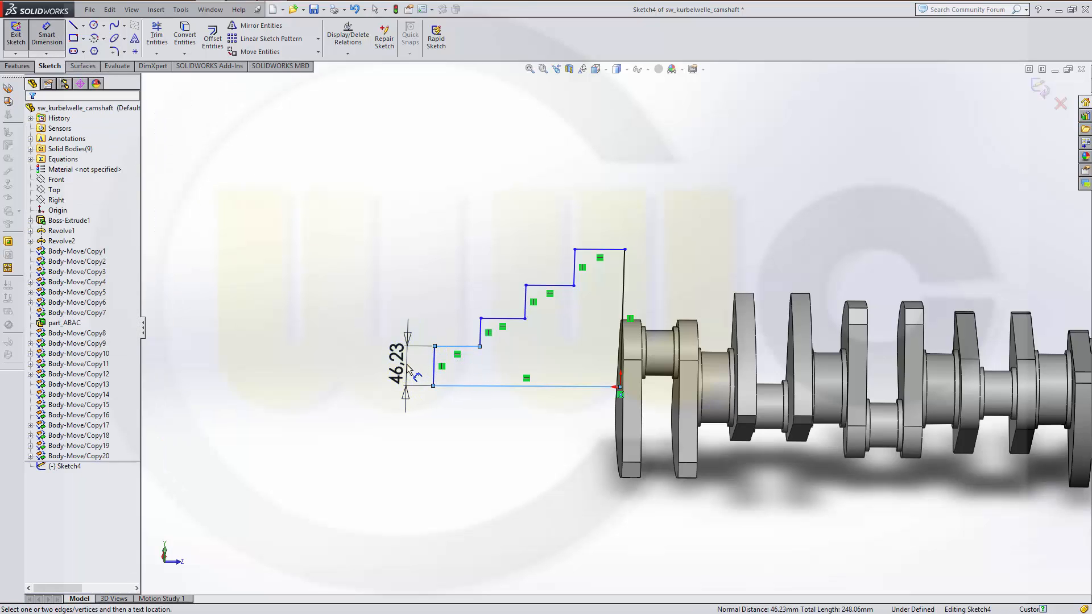
{"action": "left_click", "coordinate": [407, 369]}
{"action": "type", "text": "22"}
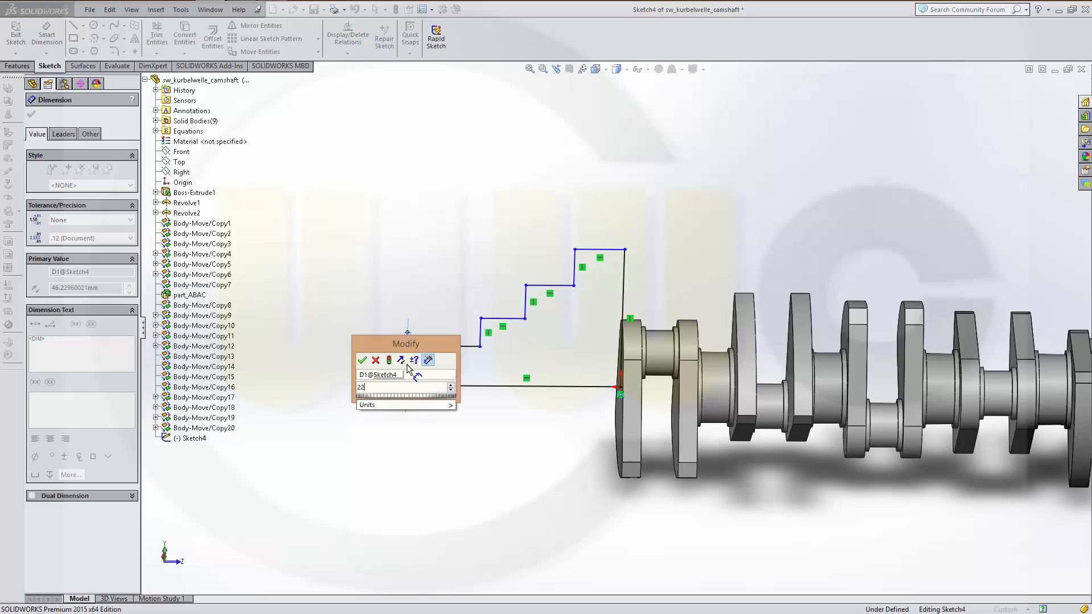
{"action": "key", "text": "Return"}
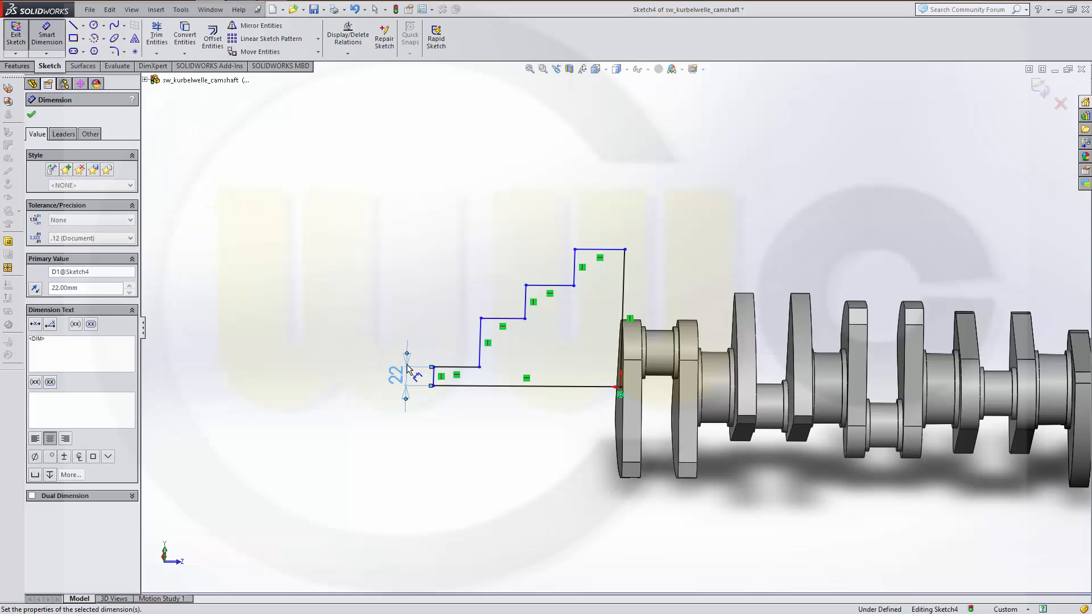
- Dimension the height of the second step above the base line as 30 mm
{"action": "left_click", "coordinate": [508, 326]}
{"action": "left_click", "coordinate": [504, 386]}
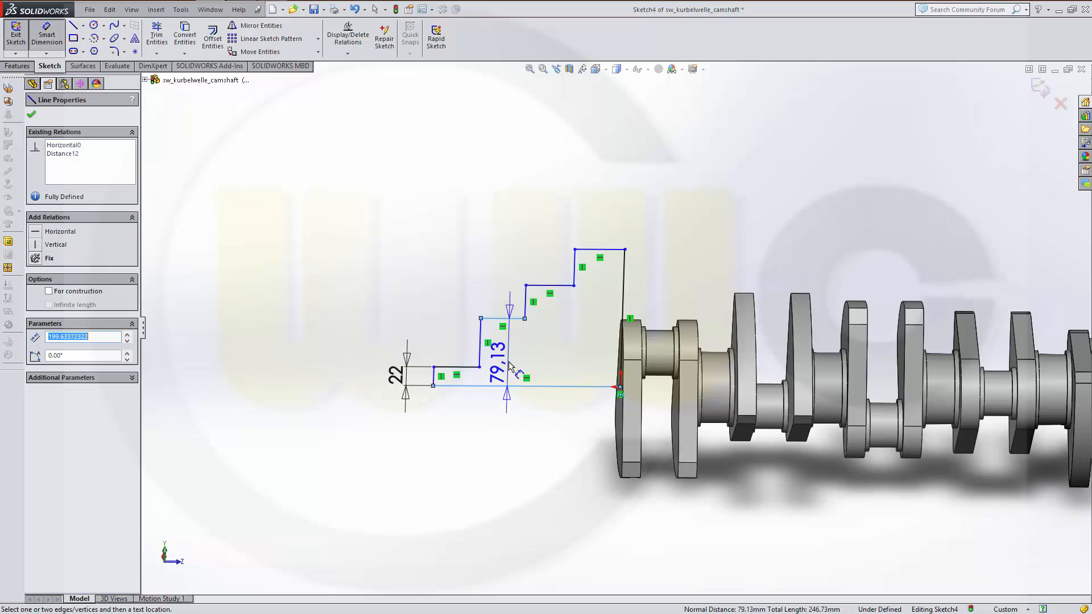
{"action": "left_click", "coordinate": [512, 365]}
{"action": "key", "text": "Return"}
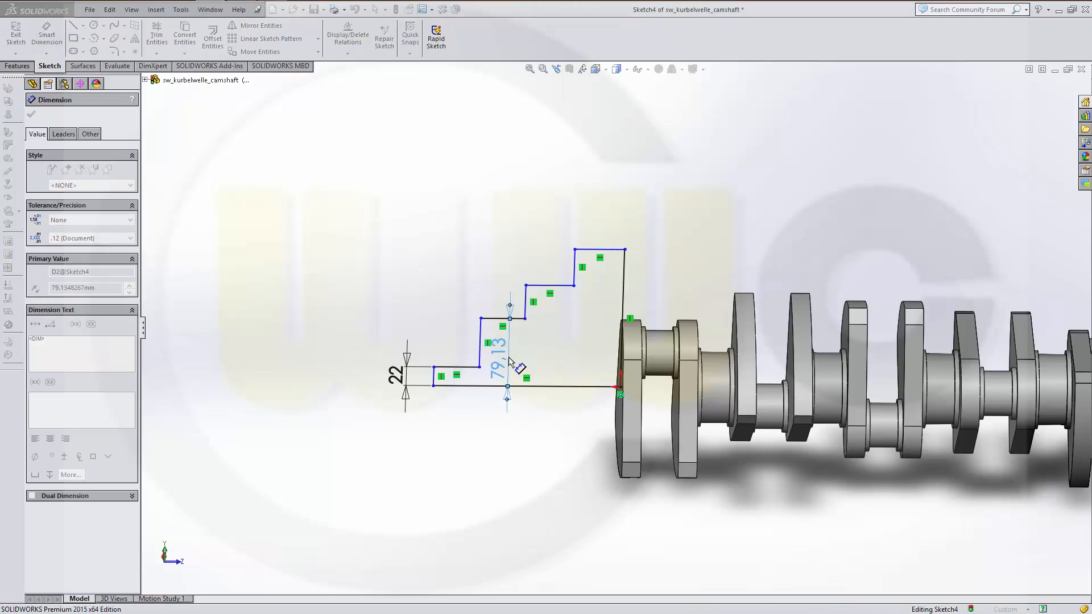
- Dimension the height of the third step above the base line as 38 mm
{"action": "left_click", "coordinate": [556, 286]}
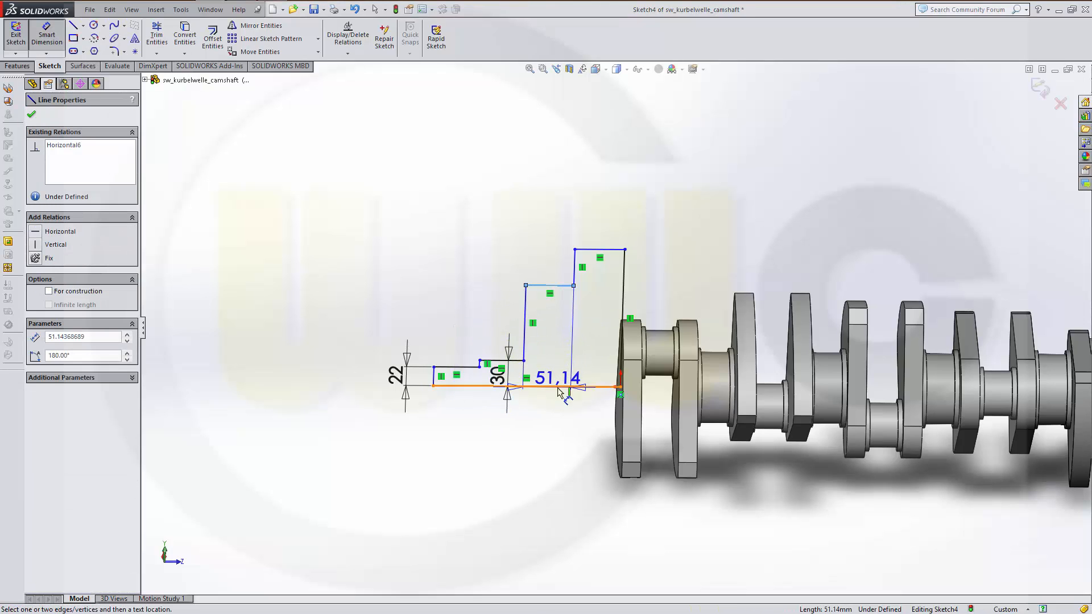
{"action": "left_click", "coordinate": [559, 388]}
{"action": "left_click", "coordinate": [559, 341]}
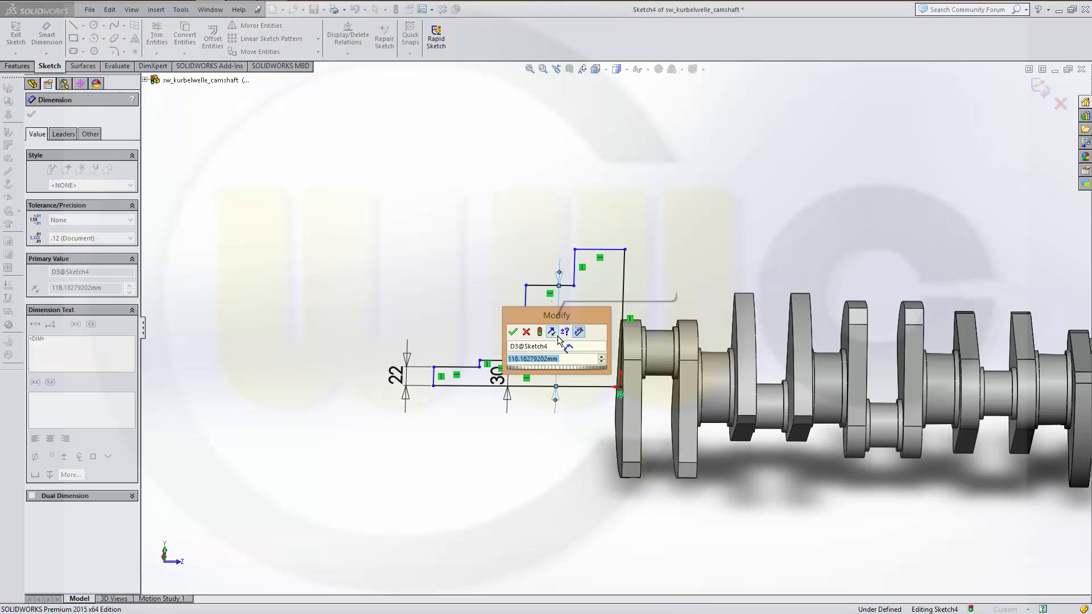
{"action": "type", "text": "38"}
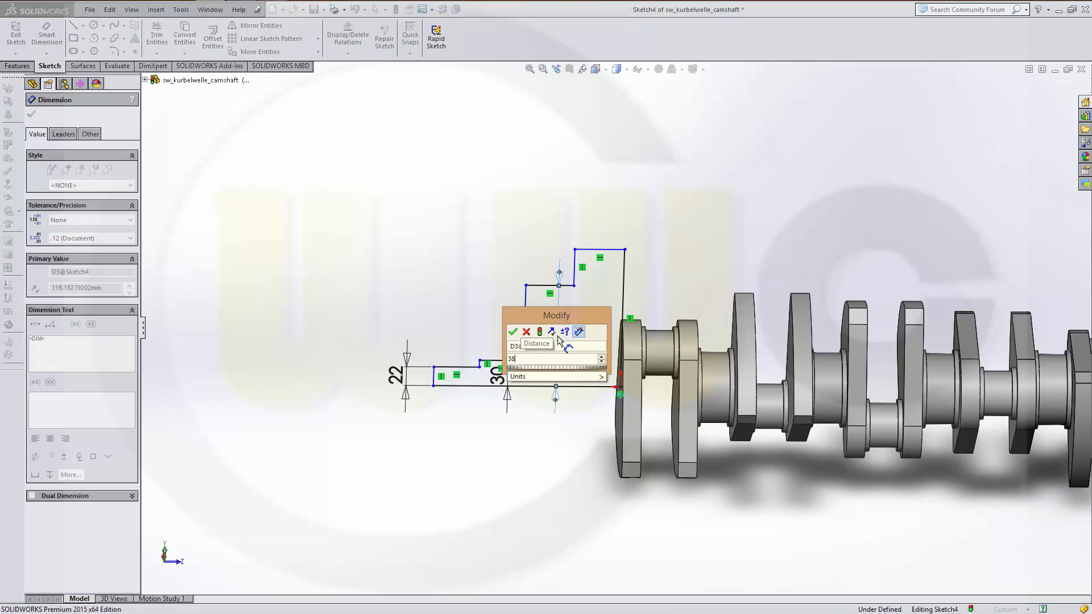
{"action": "key", "text": "Return"}
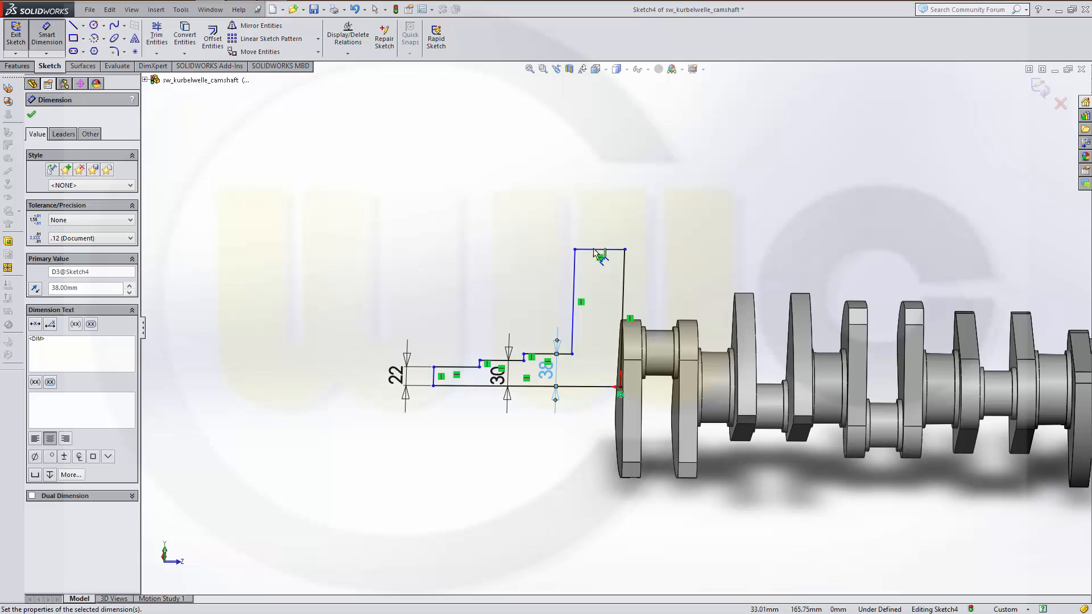
- Dimension the height of the innermost step, next to the crank web, as 42 mm above the base line
{"action": "left_click", "coordinate": [592, 251]}
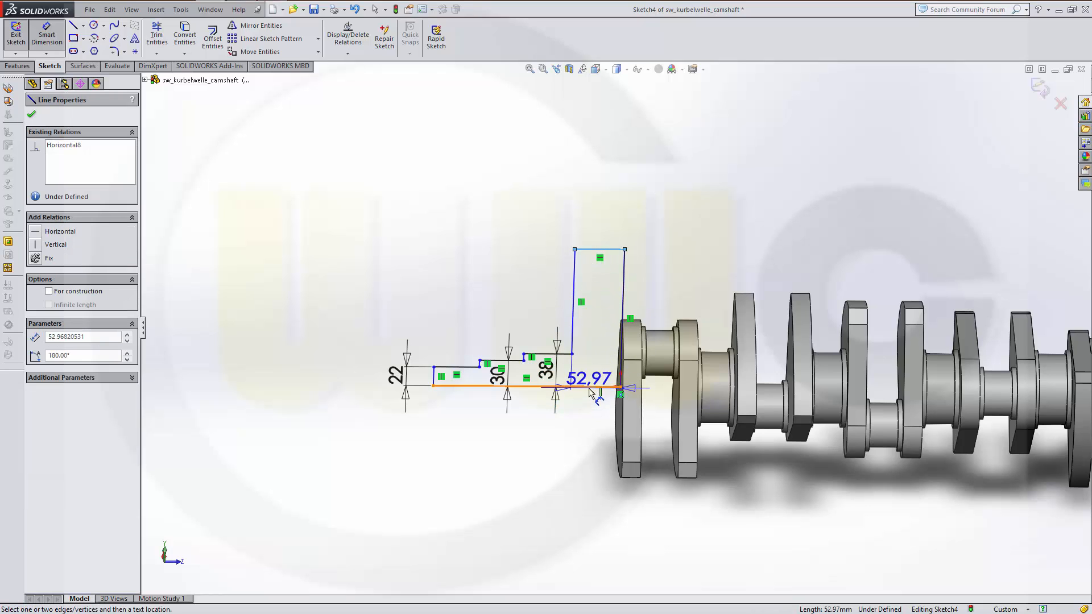
{"action": "left_click", "coordinate": [594, 386]}
{"action": "left_click", "coordinate": [598, 341]}
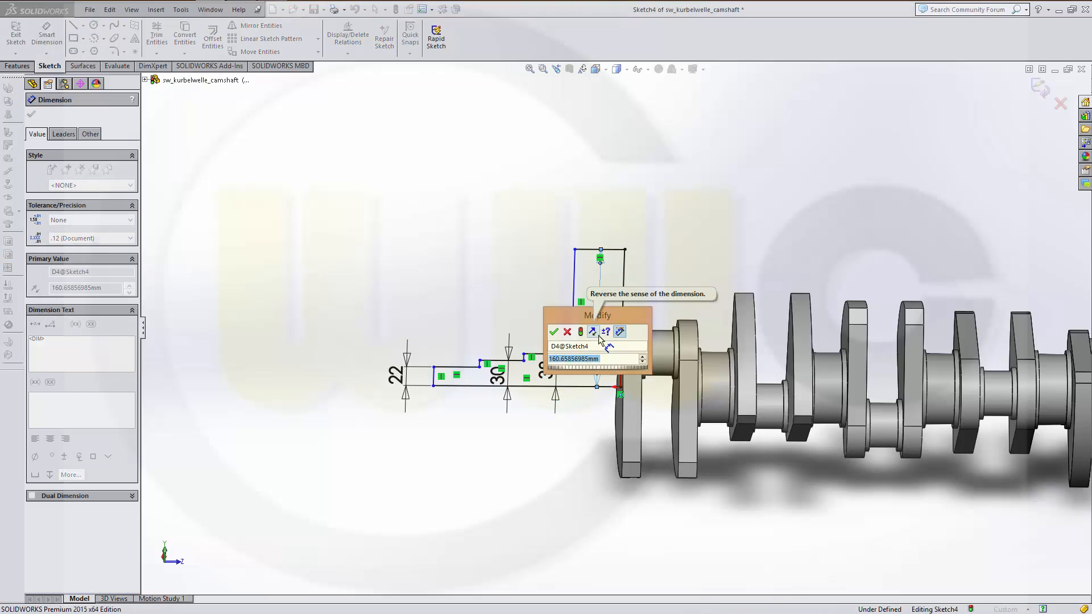
{"action": "type", "text": "42"}
{"action": "key", "text": "Return"}
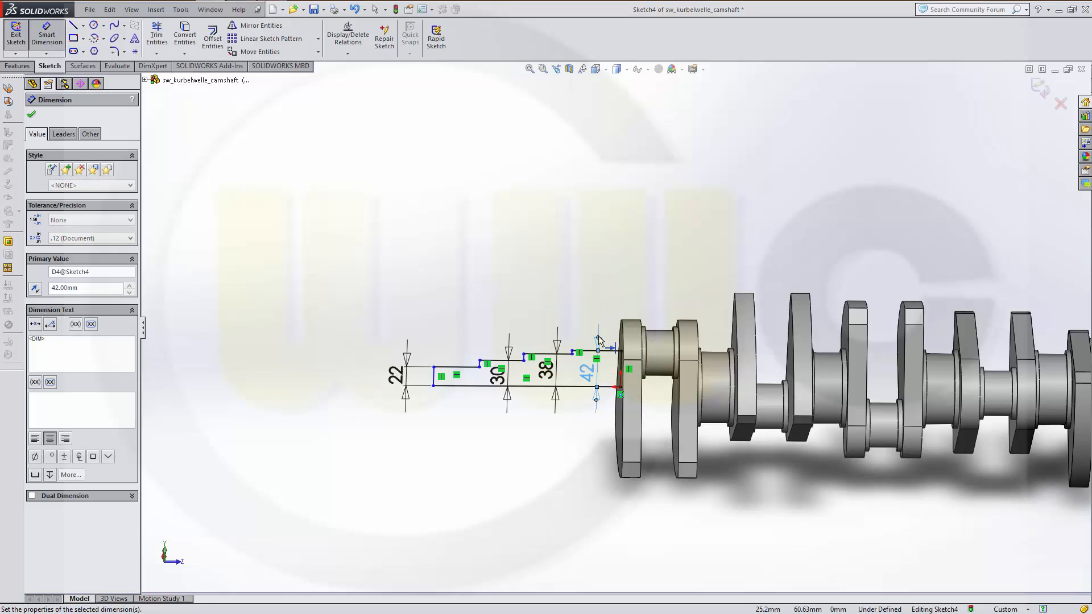
- Set the width of the 42 mm high step to 5 mm, measured from the profile's vertical end line
{"action": "scroll", "coordinate": [594, 394], "scroll_direction": "up", "scroll_amount": 2}
{"action": "scroll", "coordinate": [595, 395], "scroll_direction": "down", "scroll_amount": 4}
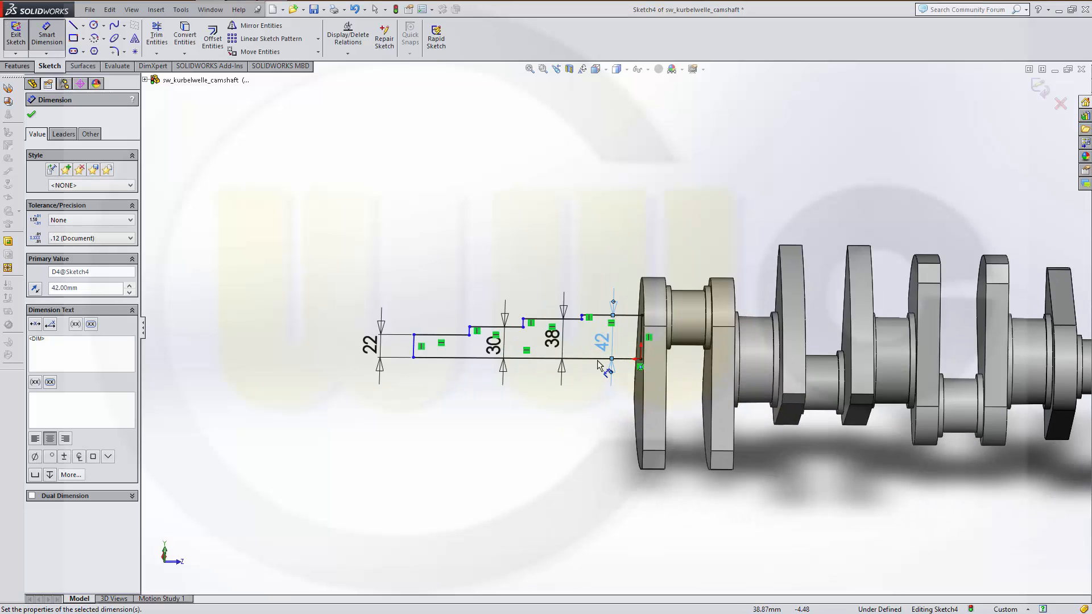
{"action": "scroll", "coordinate": [584, 305], "scroll_direction": "down", "scroll_amount": 2}
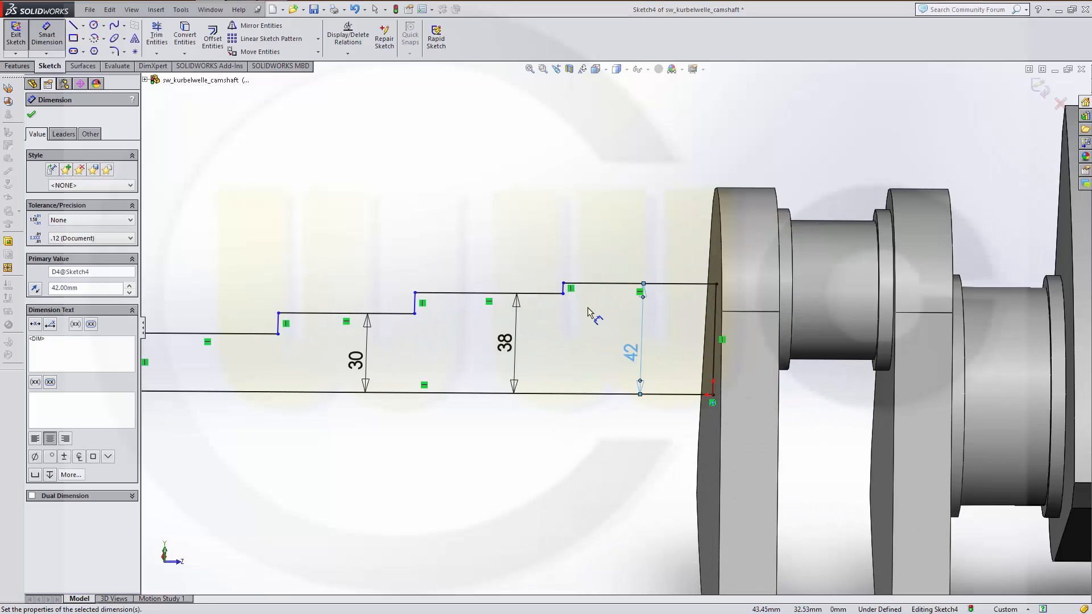
{"action": "left_click", "coordinate": [563, 288]}
{"action": "left_click", "coordinate": [714, 302]}
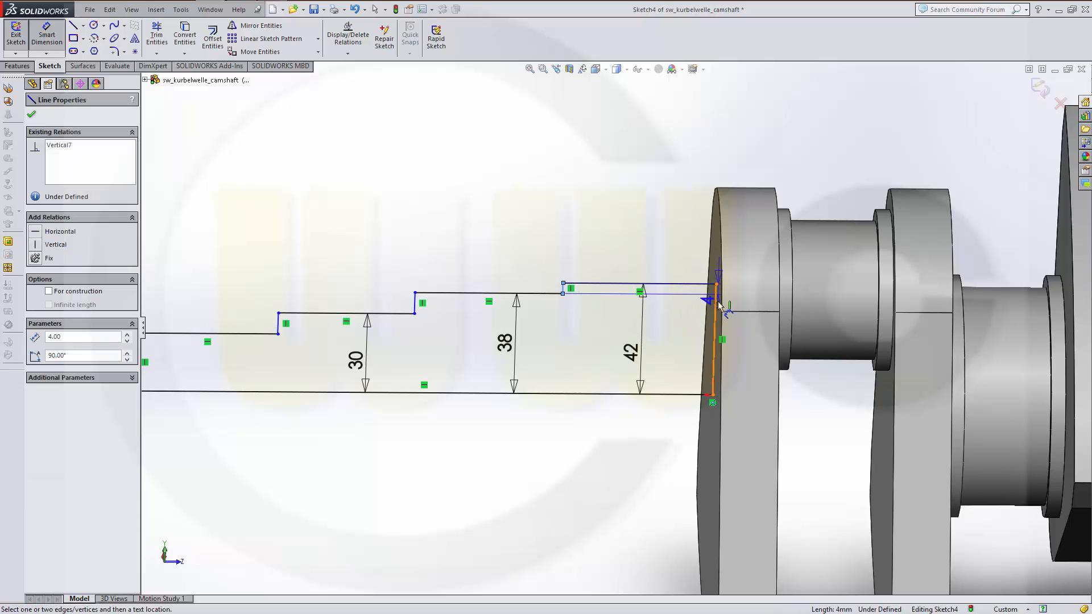
{"action": "left_click", "coordinate": [660, 188]}
{"action": "type", "text": "5"}
{"action": "key", "text": "Return"}
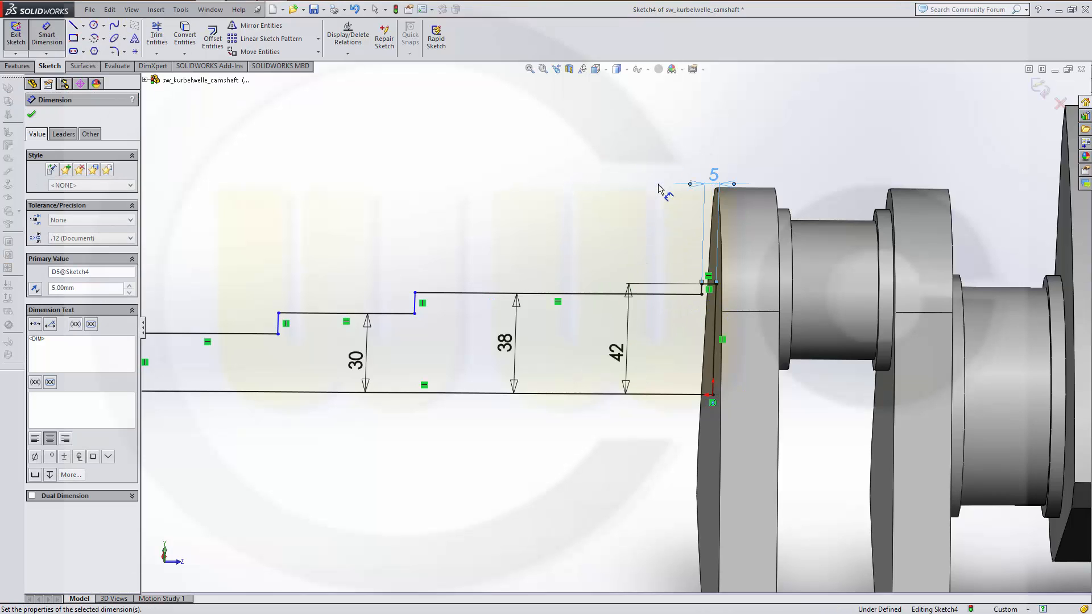
- Dimension the distance from the vertical edge between the 30 mm and 38 mm steps to the profile's vertical end line as 55 mm
{"action": "left_click", "coordinate": [414, 308]}
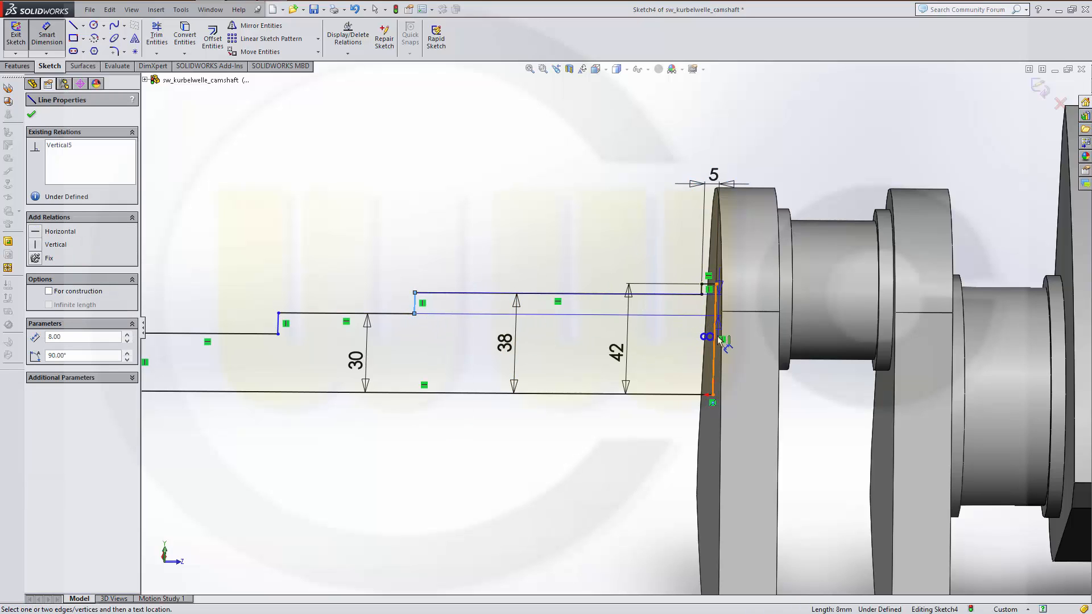
{"action": "left_click", "coordinate": [712, 318]}
{"action": "left_click", "coordinate": [644, 152]}
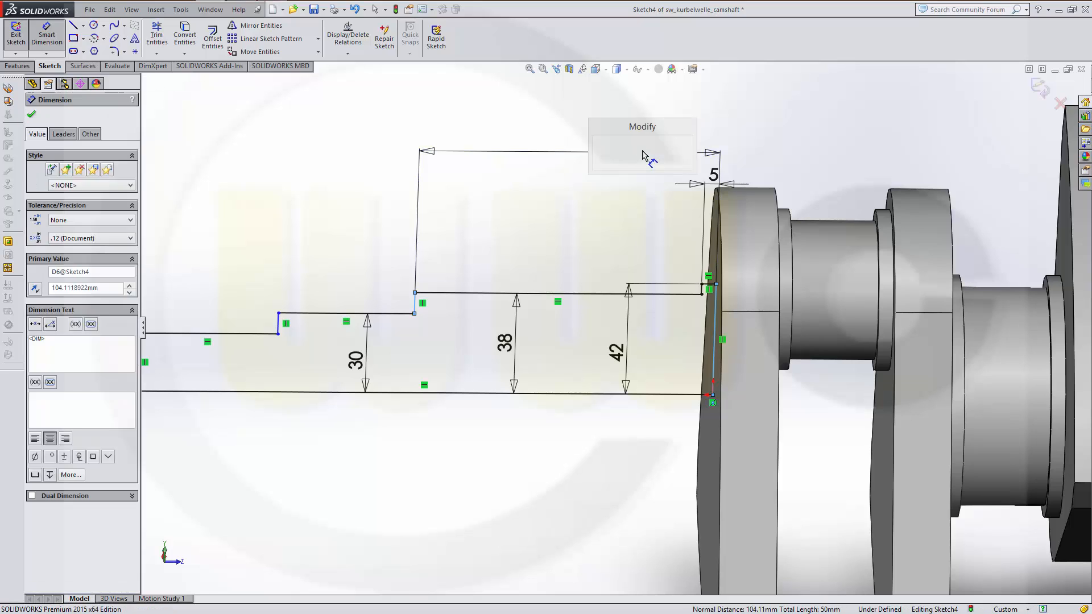
{"action": "type", "text": "55"}
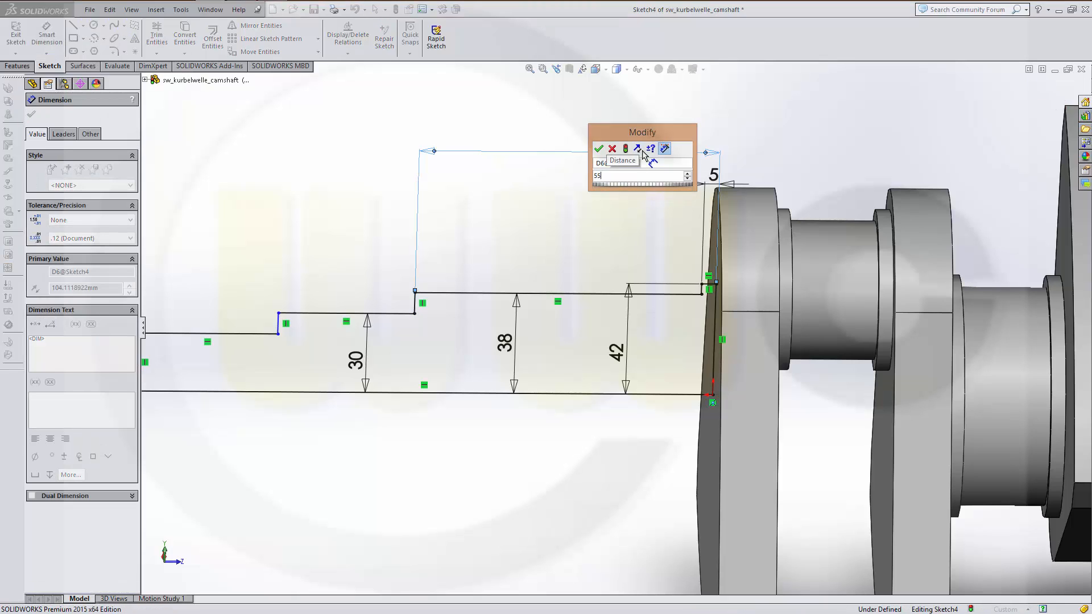
{"action": "key", "text": "Return"}
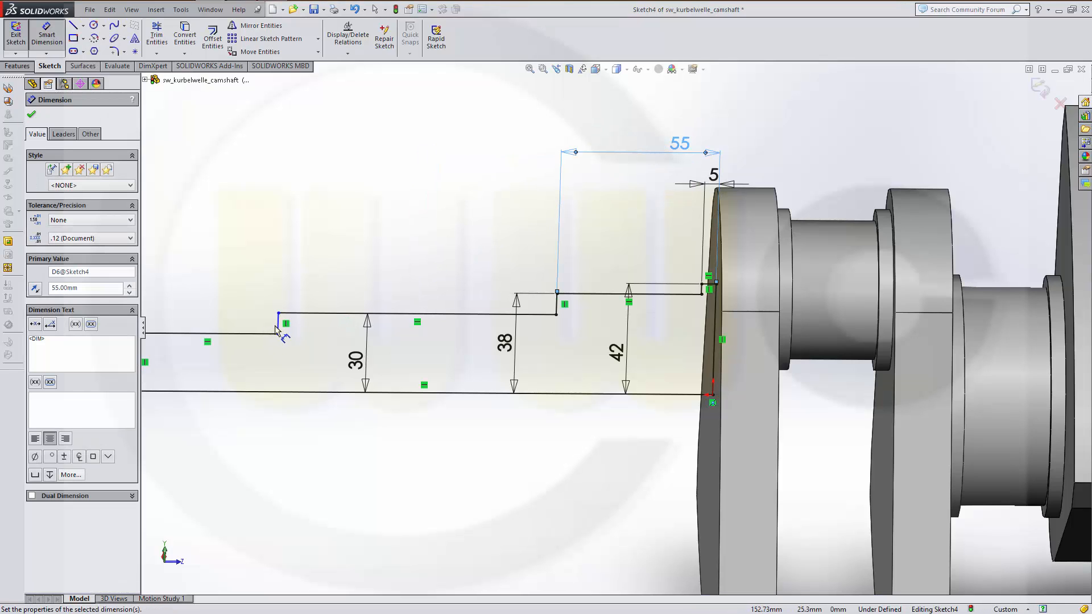
- Dimension the distance from the vertical edge between the 22 mm and 30 mm steps to the vertical end line as 115 mm
{"action": "left_click", "coordinate": [278, 327]}
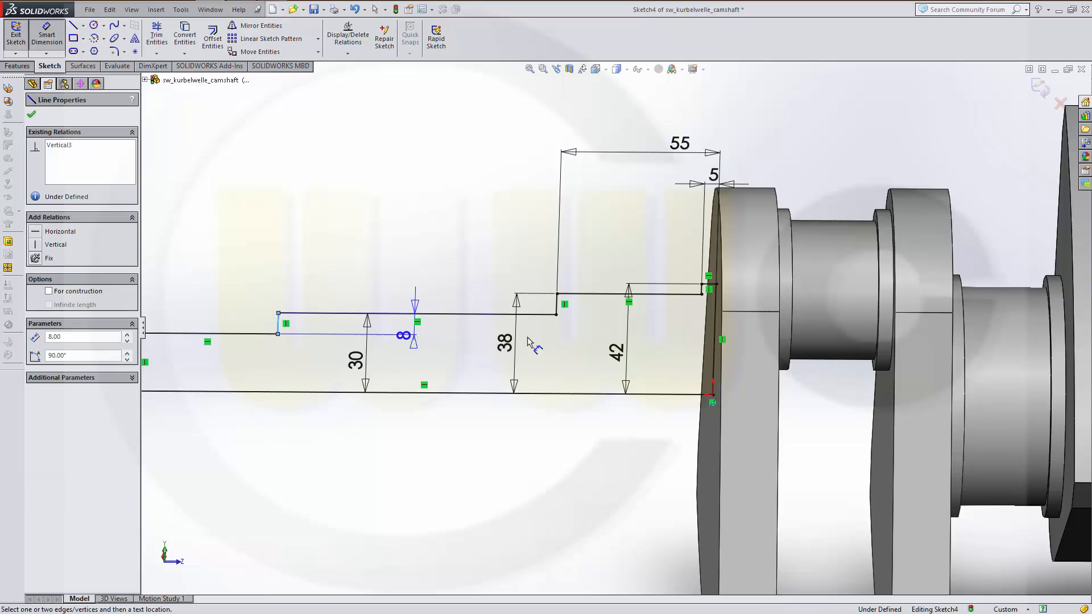
{"action": "left_click", "coordinate": [714, 341]}
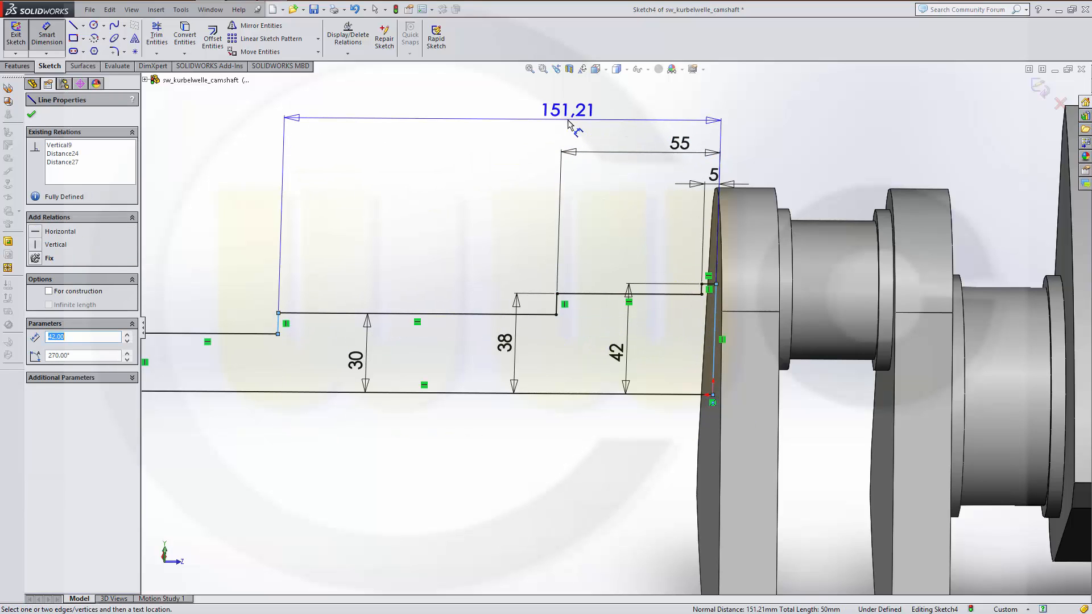
{"action": "left_click", "coordinate": [569, 123]}
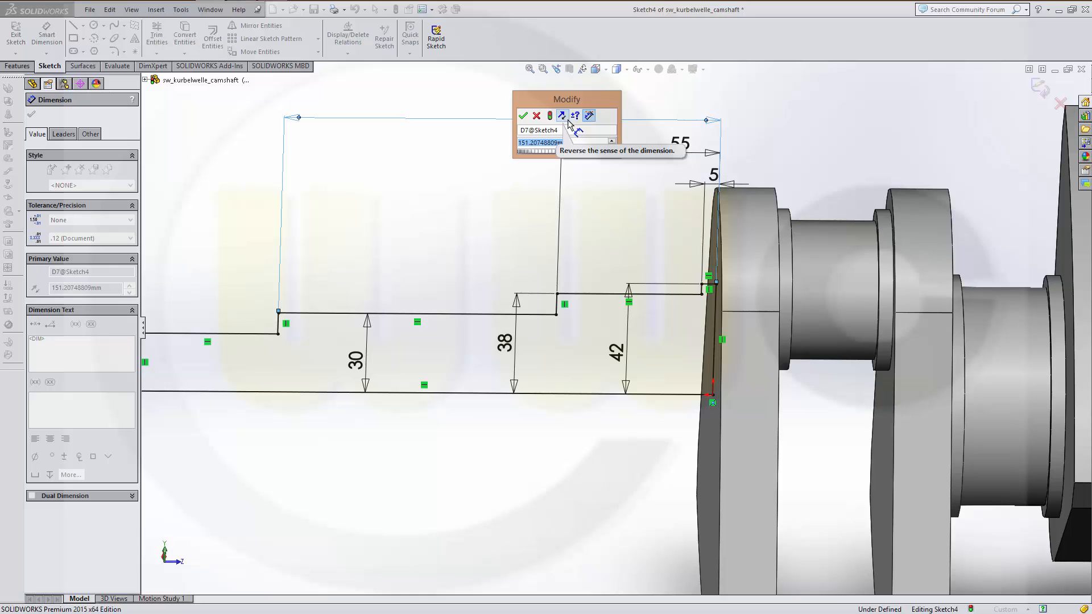
{"action": "type", "text": "115"}
{"action": "key", "text": "Return"}
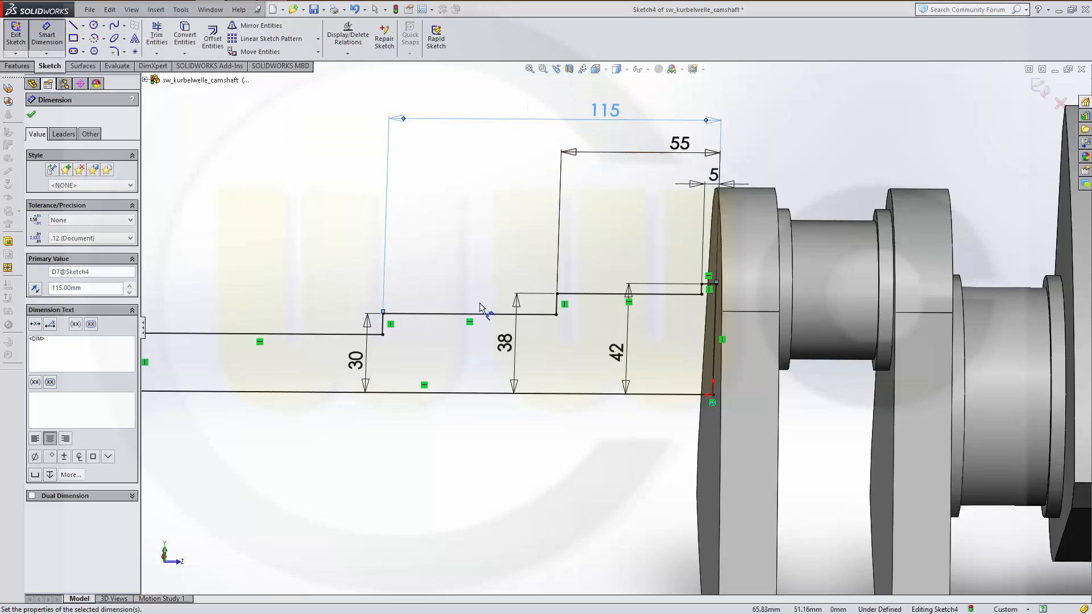
- Set the overall length of the stepped profile to 150 mm, from its outer vertical edge to the vertical end line
{"action": "scroll", "coordinate": [327, 398], "scroll_direction": "up", "scroll_amount": 3}
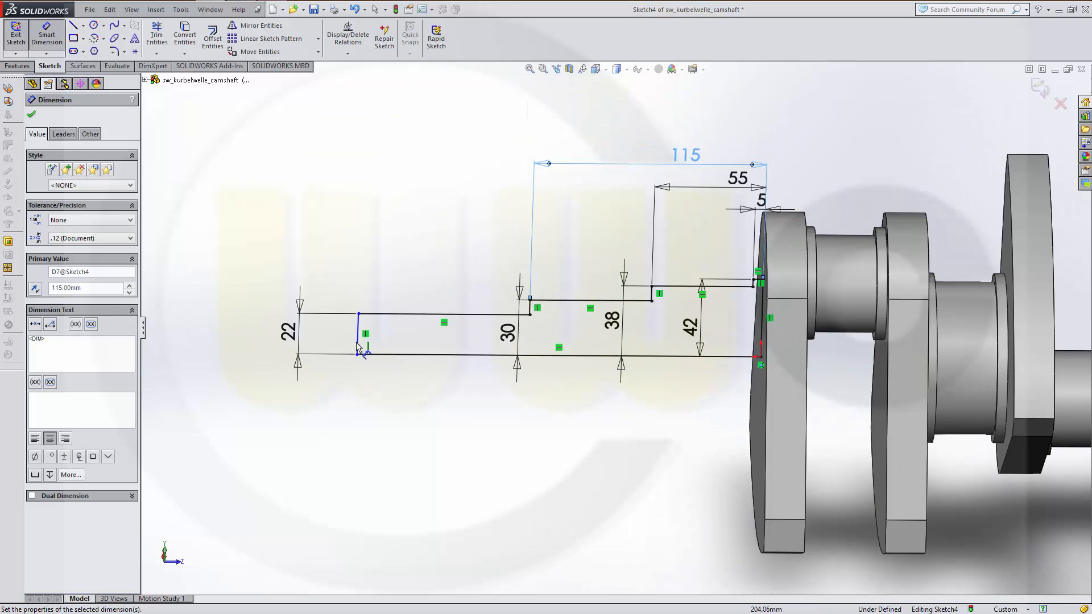
{"action": "left_click", "coordinate": [364, 347]}
{"action": "left_click", "coordinate": [760, 319]}
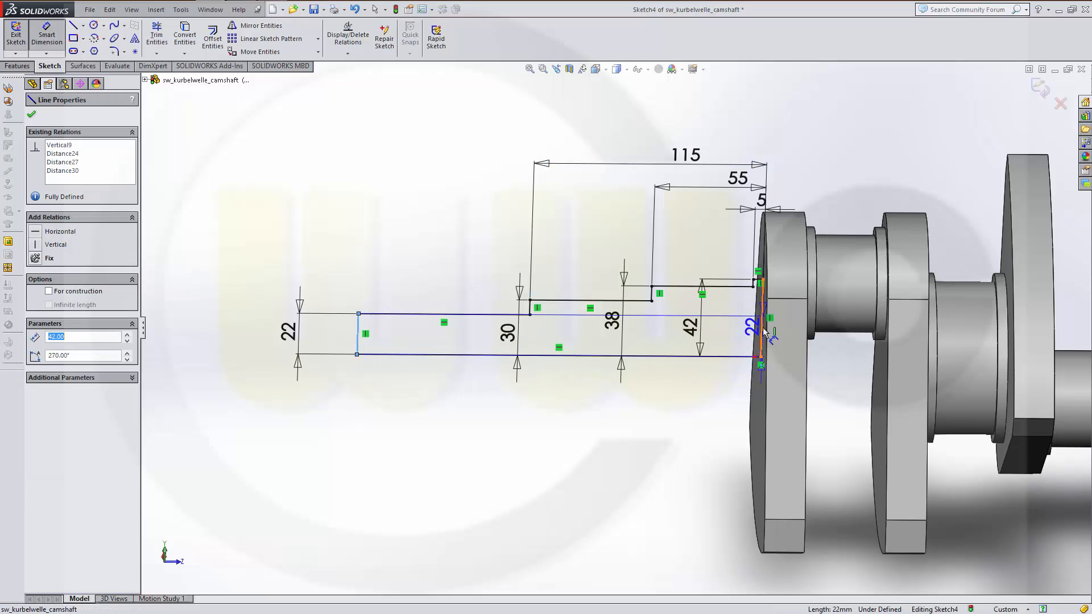
{"action": "left_click", "coordinate": [610, 416]}
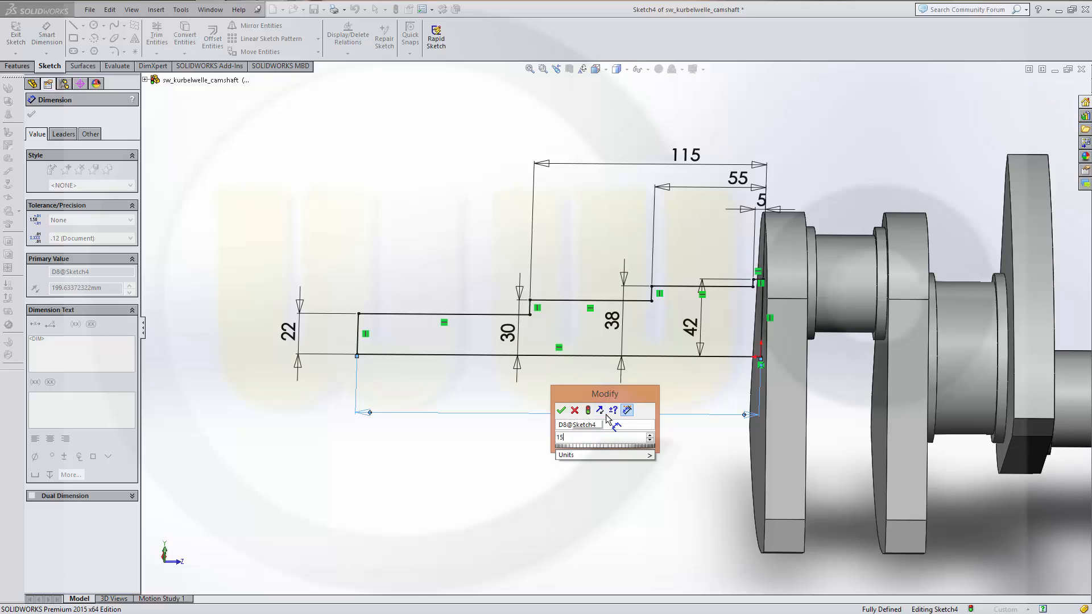
{"action": "type", "text": "150"}
{"action": "key", "text": "Return"}
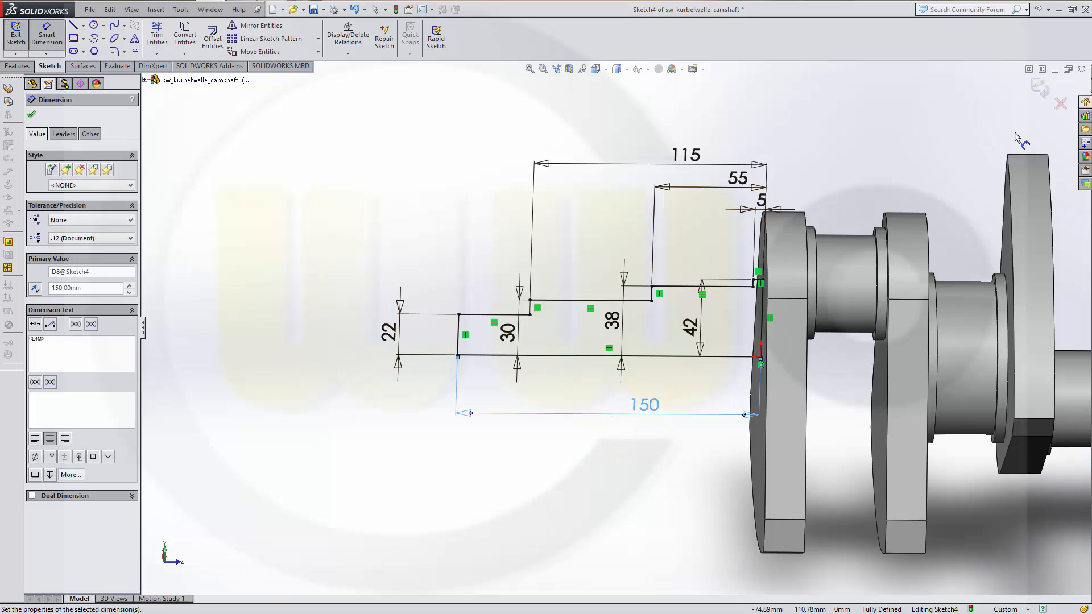
- Finish the sketch and revolve the stepped profile 360° about its base line as a separate body, with Merge result off
{"action": "left_click", "coordinate": [1040, 88]}
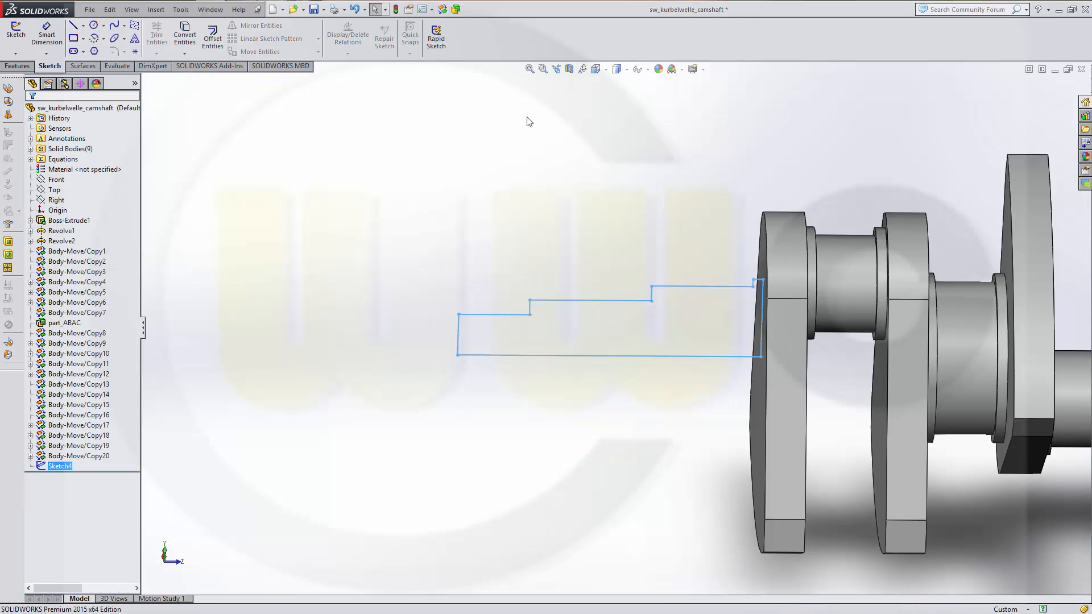
{"action": "left_click", "coordinate": [13, 67]}
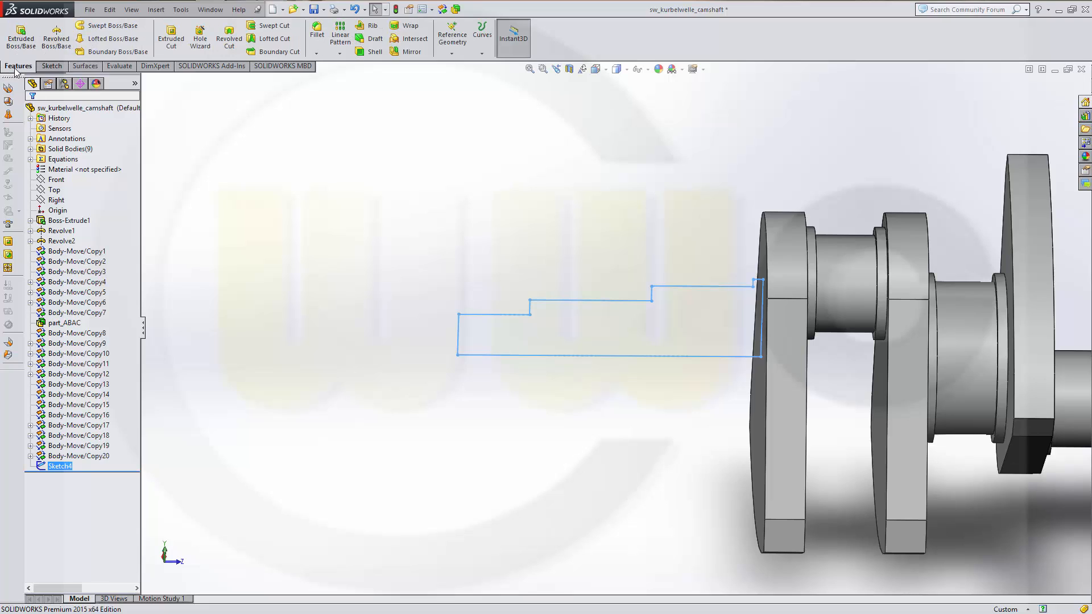
{"action": "left_click", "coordinate": [52, 40]}
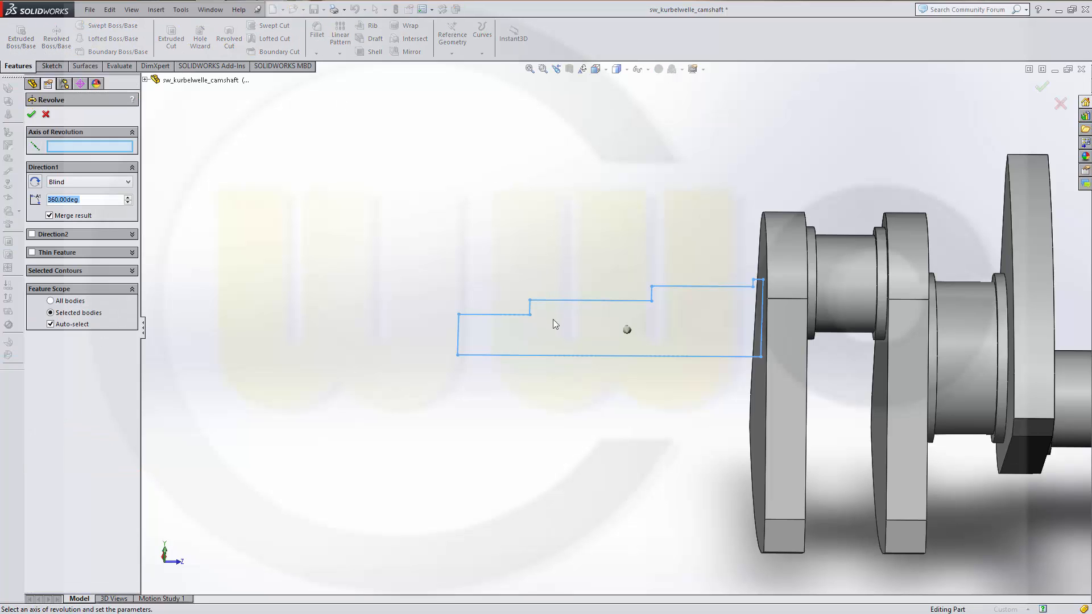
{"action": "left_click", "coordinate": [565, 355]}
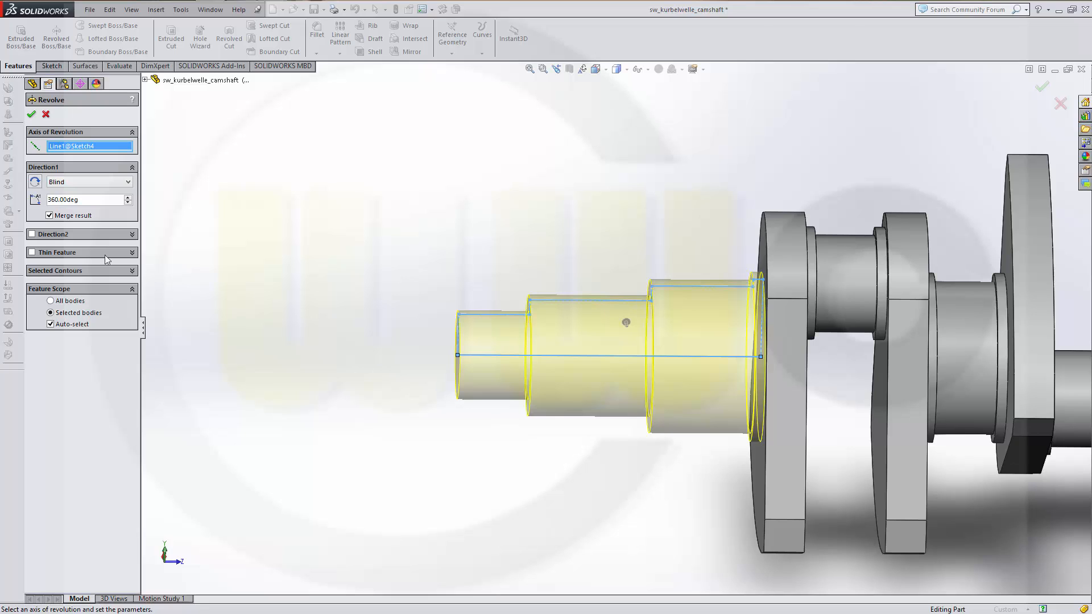
{"action": "left_click", "coordinate": [50, 216]}
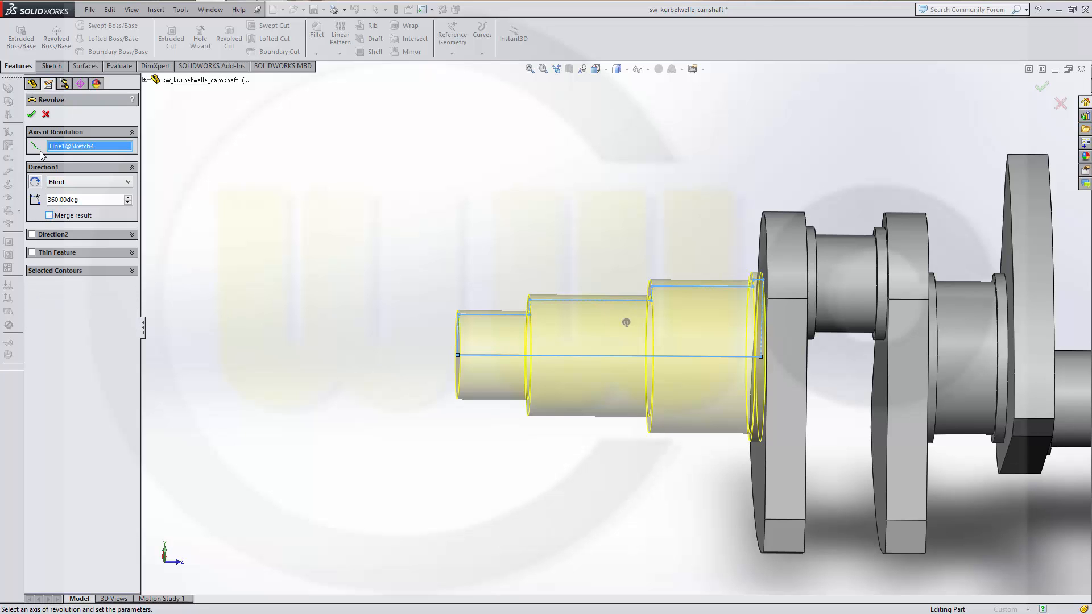
{"action": "left_click", "coordinate": [32, 116]}
- Examine the revolved stepped shaft end and how it joins the complete crankshaft
{"action": "scroll", "coordinate": [566, 214], "scroll_direction": "down", "scroll_amount": 4}
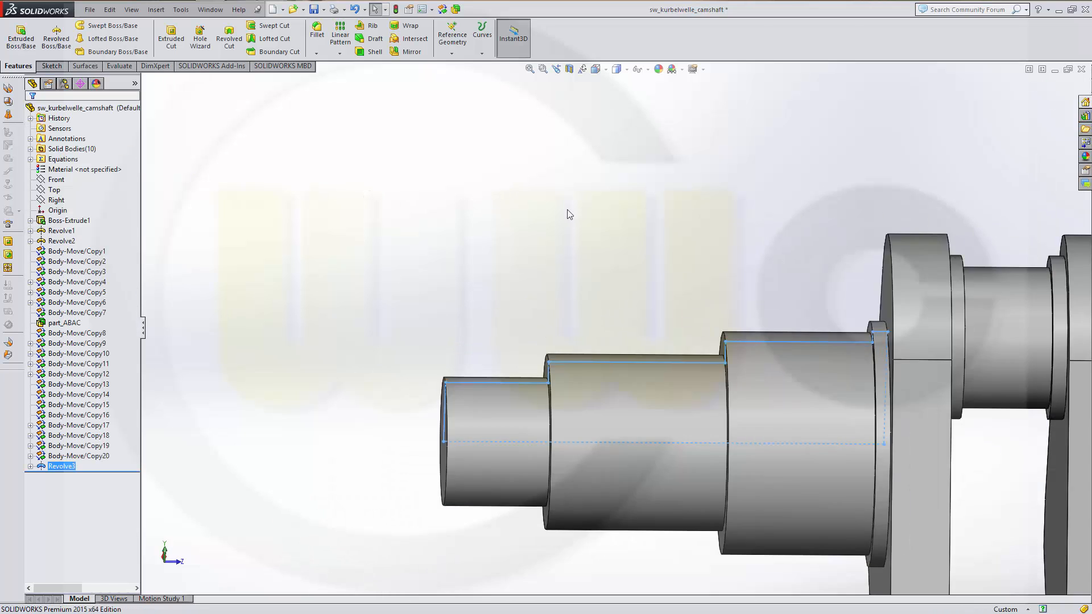
{"action": "scroll", "coordinate": [607, 231], "scroll_direction": "up", "scroll_amount": 2}
{"action": "left_click", "coordinate": [613, 245]}
{"action": "scroll", "coordinate": [705, 260], "scroll_direction": "down", "scroll_amount": 4}
{"action": "scroll", "coordinate": [711, 265], "scroll_direction": "up", "scroll_amount": 4}
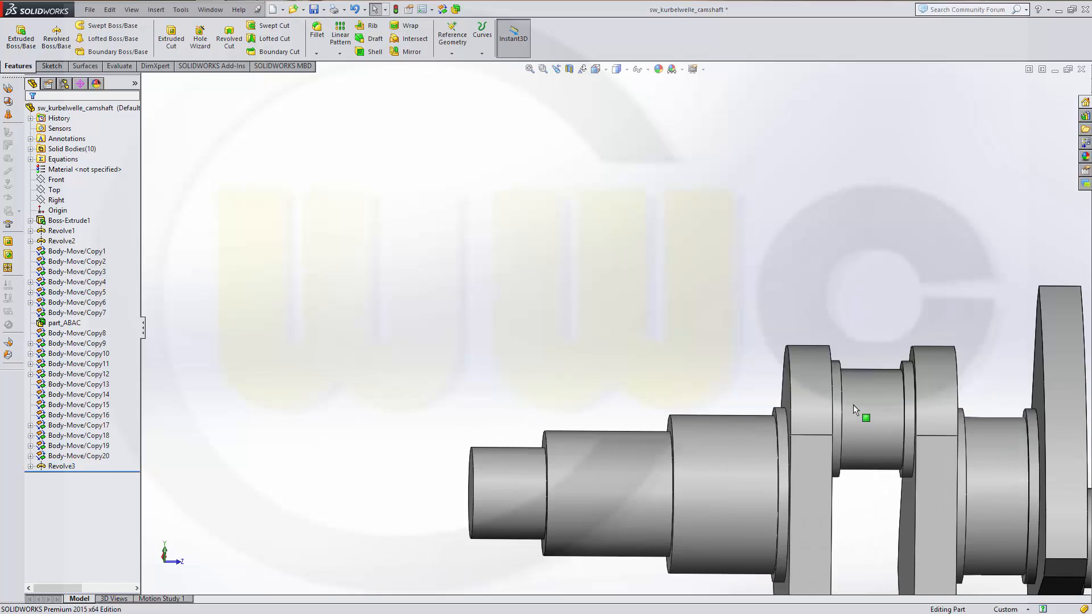
{"action": "scroll", "coordinate": [887, 427], "scroll_direction": "up", "scroll_amount": 6}
{"action": "scroll", "coordinate": [916, 448], "scroll_direction": "up", "scroll_amount": 3}
{"action": "scroll", "coordinate": [971, 318], "scroll_direction": "down", "scroll_amount": 2}
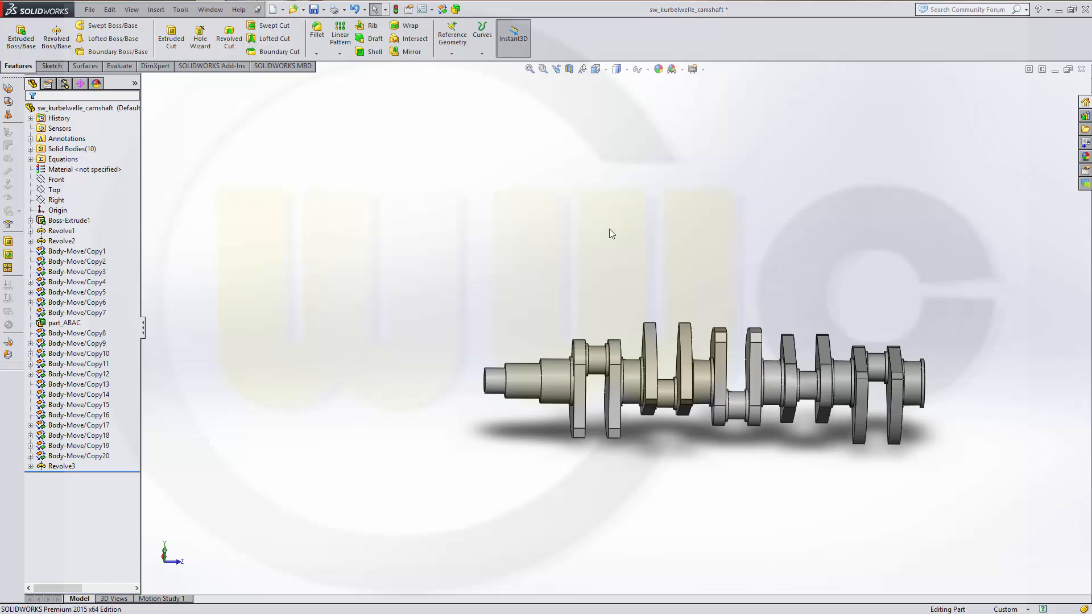
{"action": "middle_click_drag", "start_coordinate": [603, 228], "coordinate": [582, 235]}
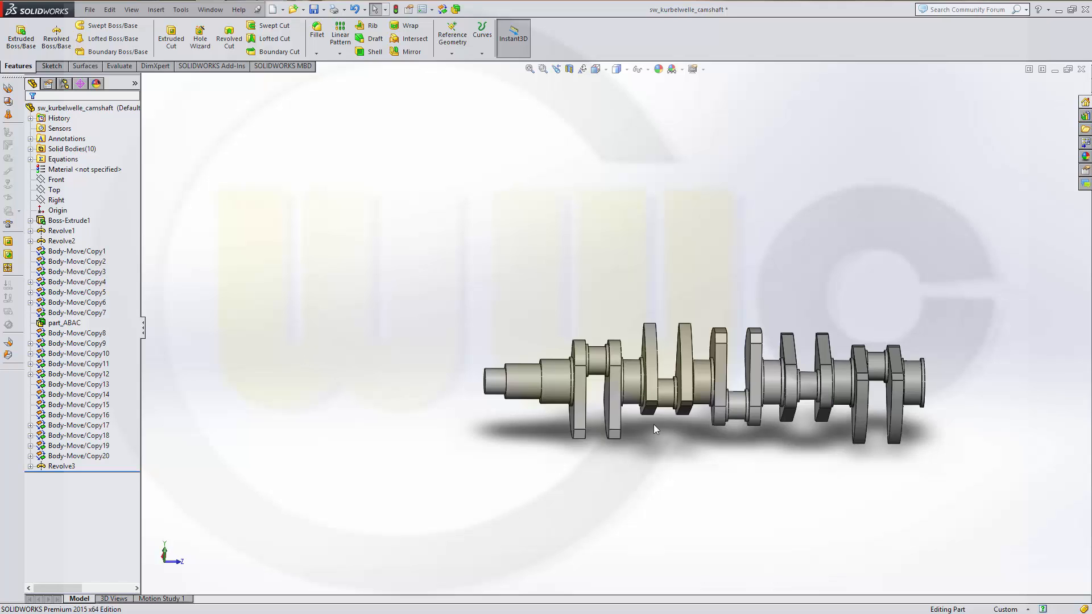
- Hide the crank throw bodies through their Body-Move/Copy and part_ABAC features, leaving only the stepped shaft end displayed
{"action": "left_click", "coordinate": [93, 457]}
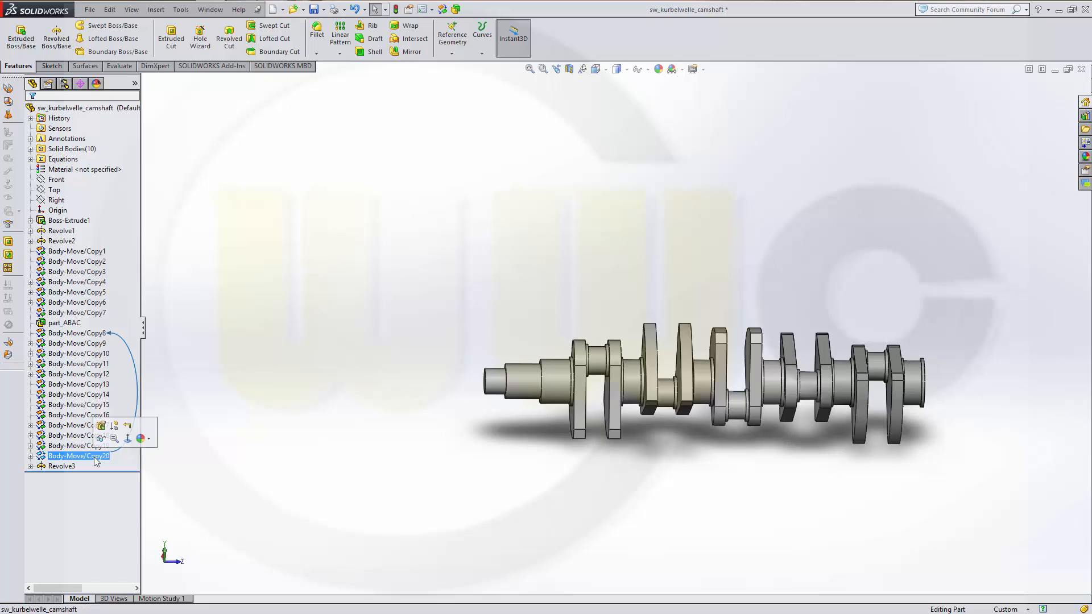
{"action": "left_click", "coordinate": [79, 446]}
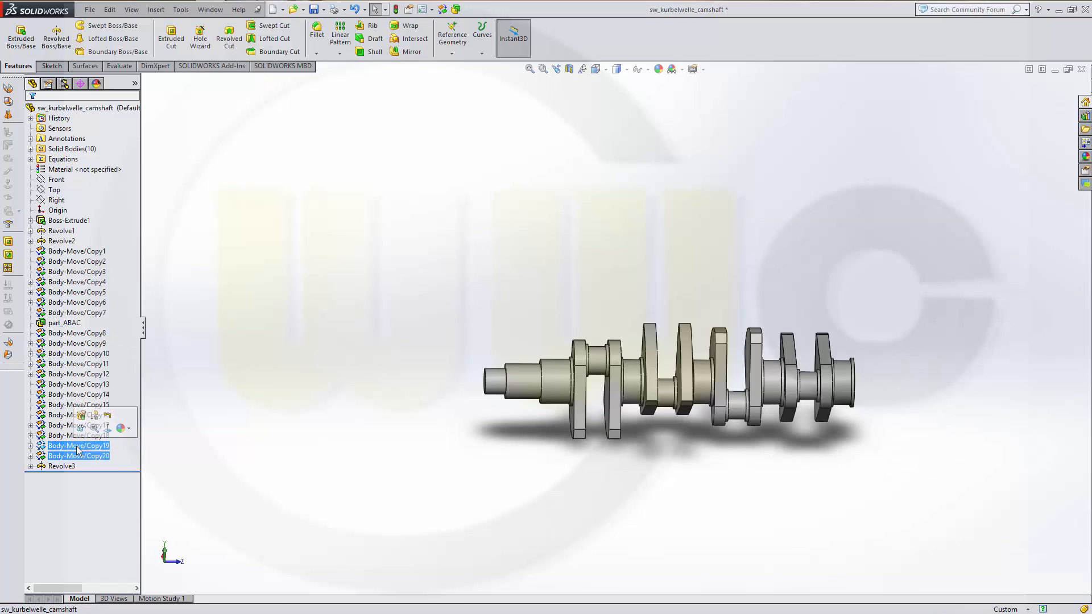
{"action": "left_click", "coordinate": [81, 429]}
{"action": "left_click", "coordinate": [71, 436]}
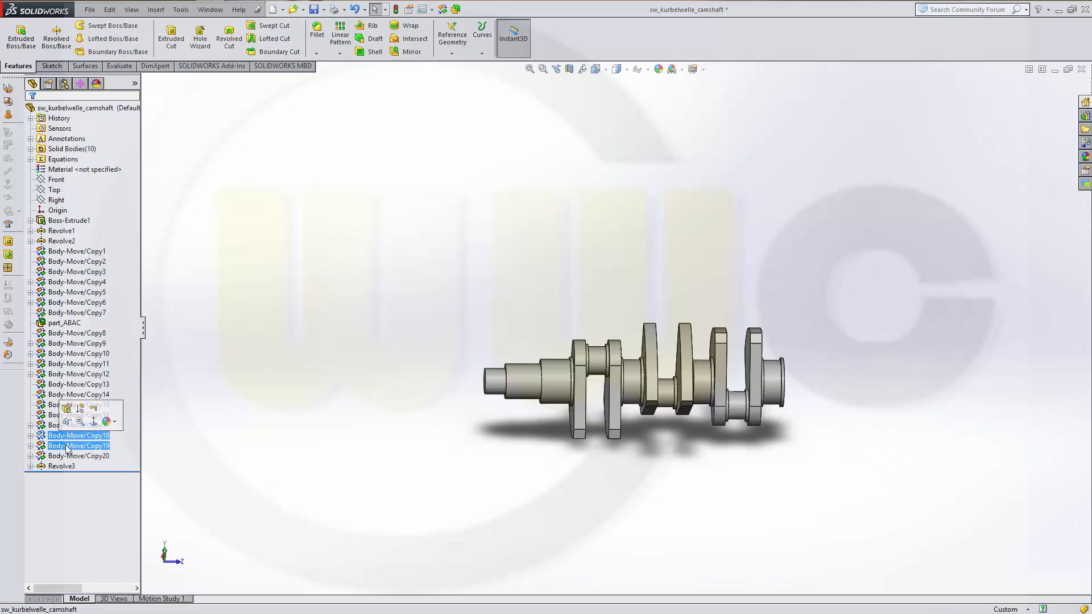
{"action": "left_click", "coordinate": [67, 421]}
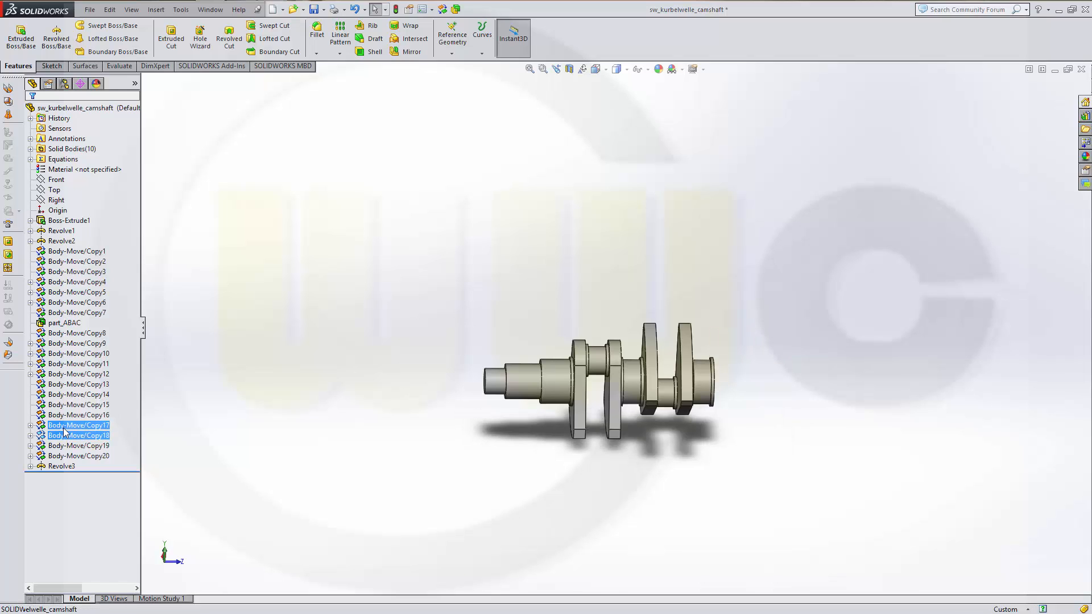
{"action": "left_click", "coordinate": [71, 426]}
{"action": "left_click", "coordinate": [71, 410]}
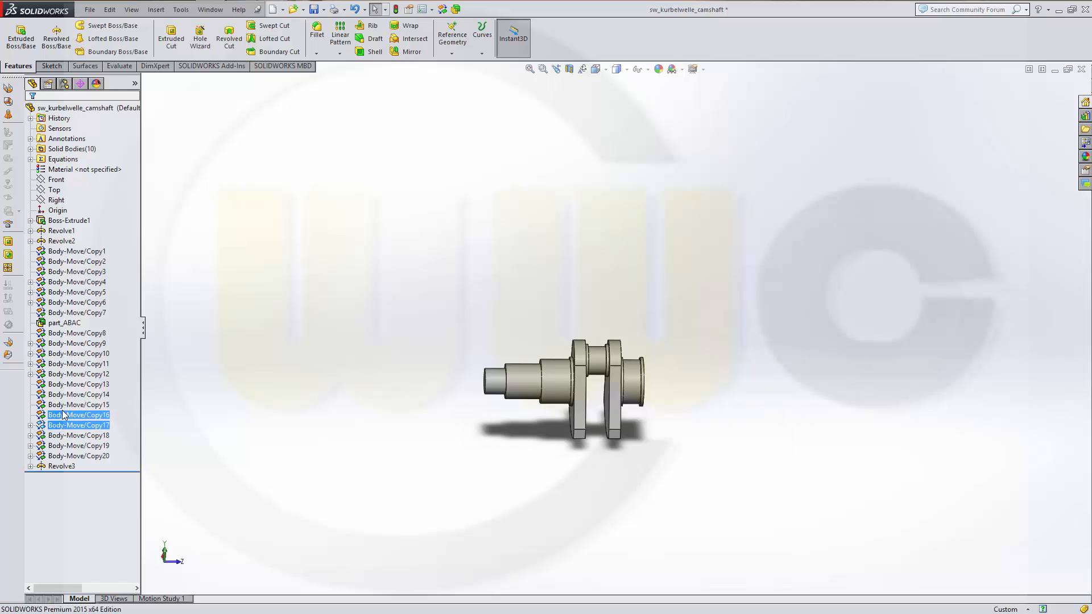
{"action": "left_click", "coordinate": [65, 415]}
{"action": "left_click", "coordinate": [62, 418]}
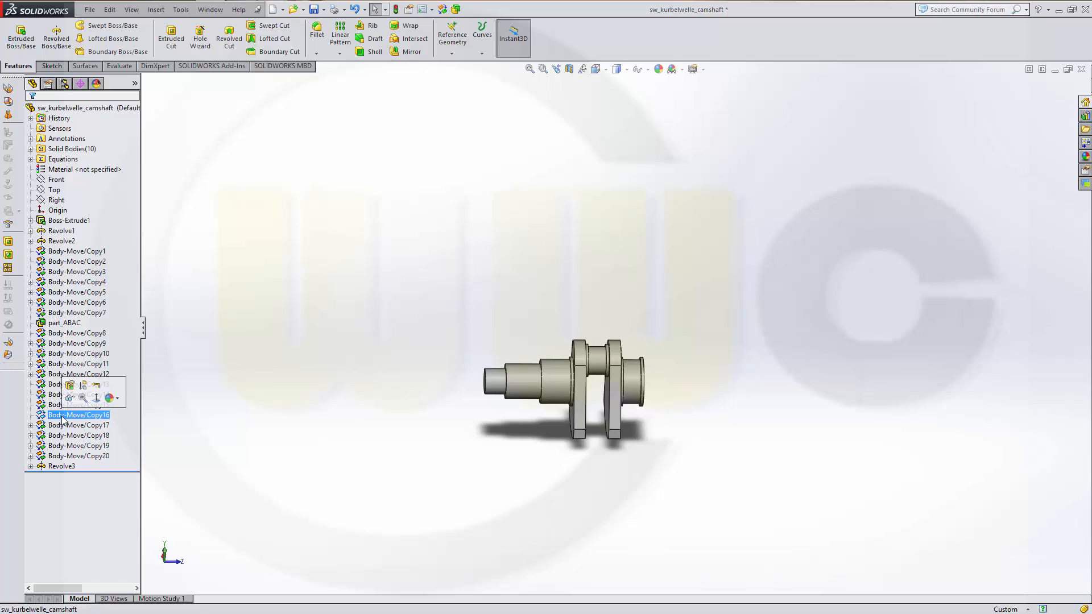
{"action": "left_click", "coordinate": [60, 327]}
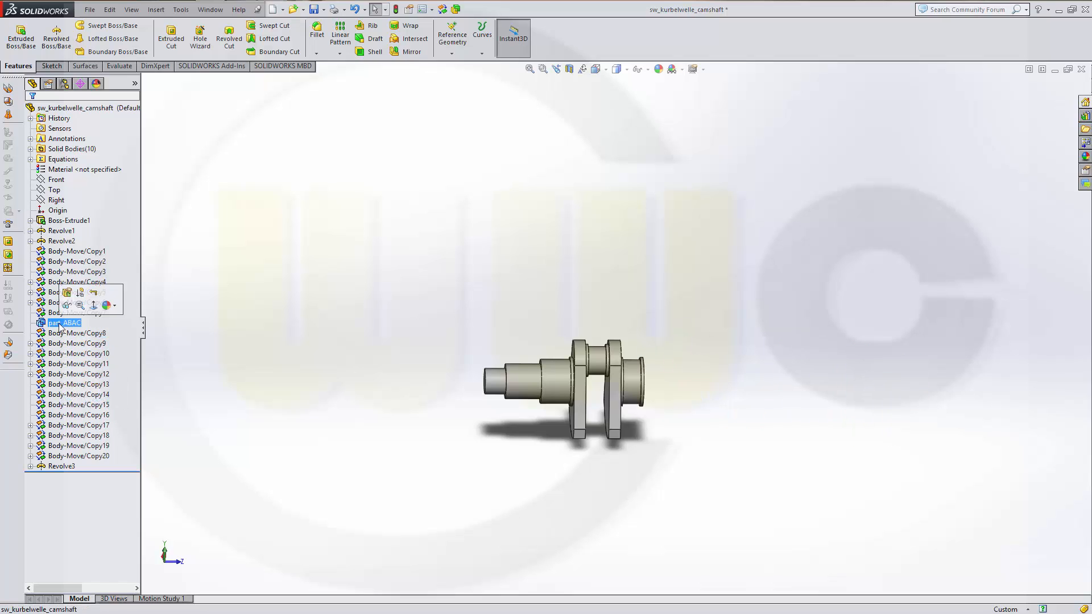
{"action": "left_click", "coordinate": [68, 306]}
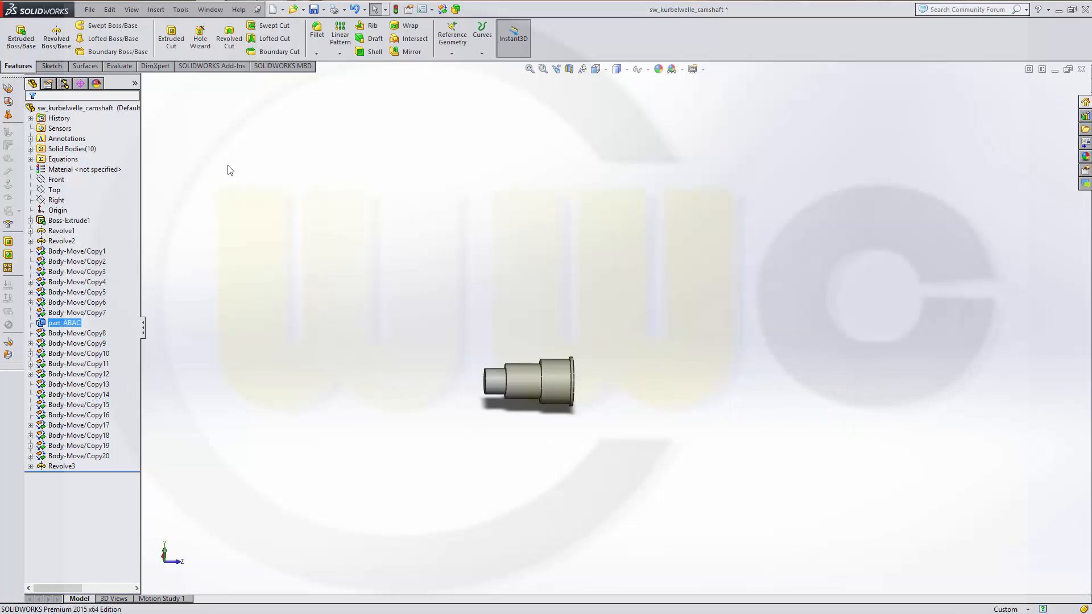
- Start a new sketch on the Right plane
{"action": "left_click", "coordinate": [51, 66]}
{"action": "left_click", "coordinate": [16, 33]}
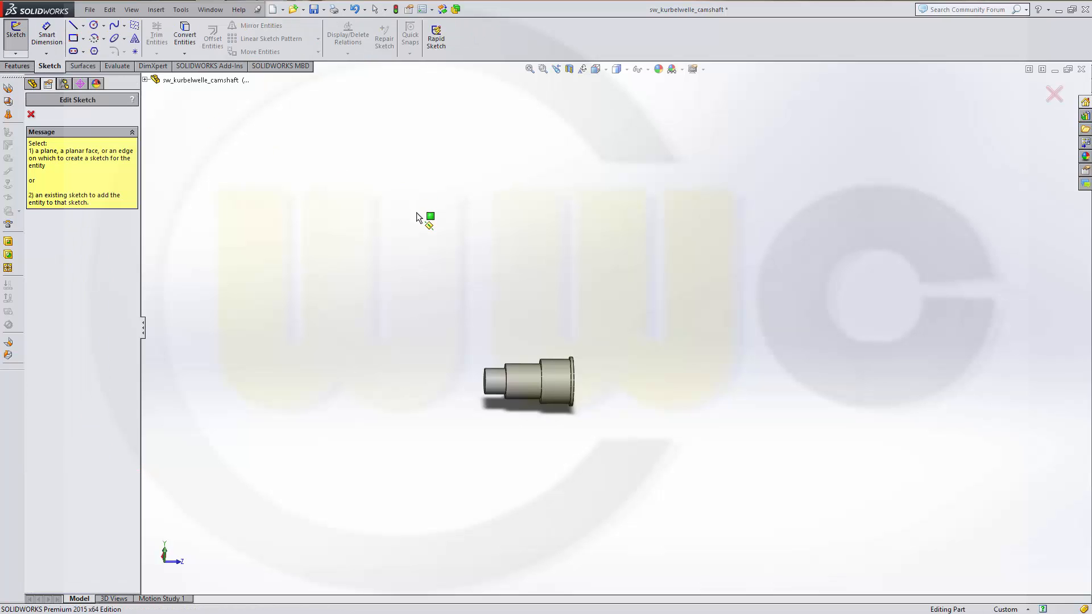
{"action": "left_click", "coordinate": [146, 80]}
{"action": "left_click", "coordinate": [555, 383]}
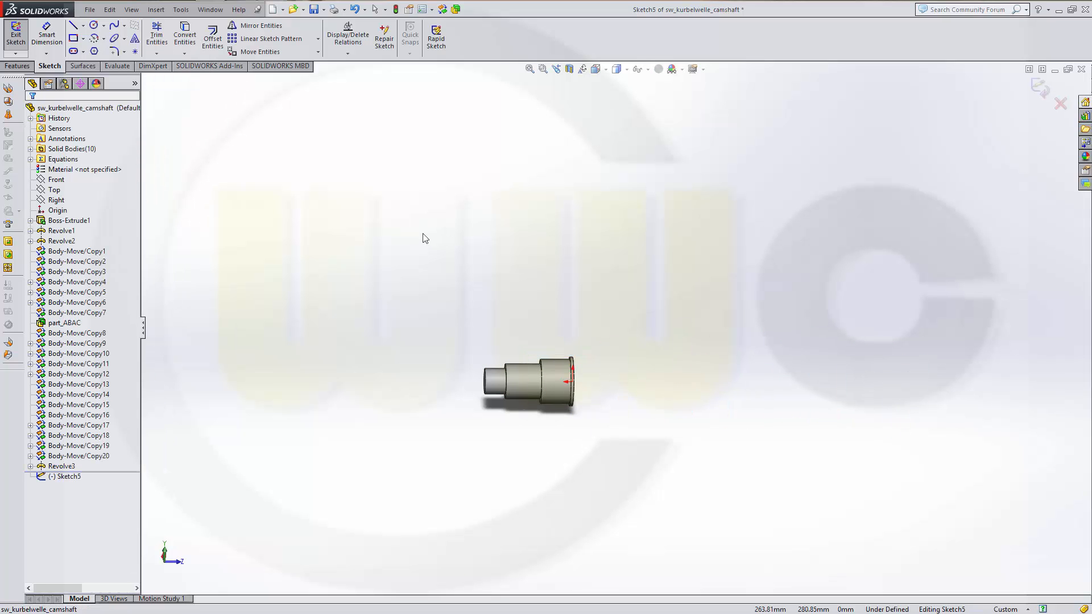
- Sketch stepped profile lines from the origin: about 81 mm horizontal, 31 mm up, 40 mm back toward the shaft and 60 mm up
{"action": "scroll", "coordinate": [595, 388], "scroll_direction": "down", "scroll_amount": 5}
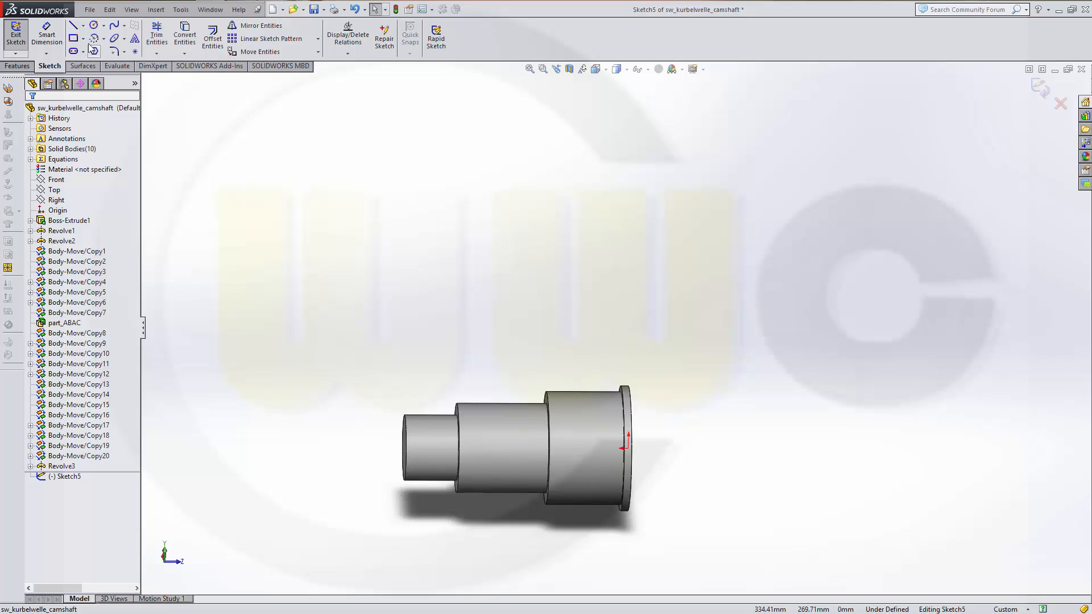
{"action": "left_click", "coordinate": [73, 25]}
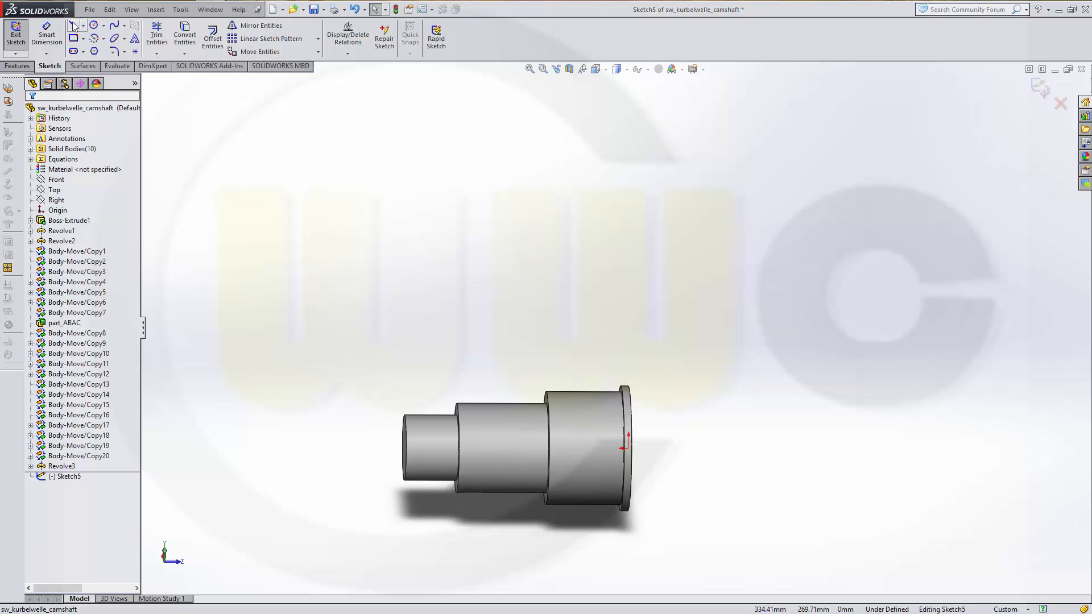
{"action": "left_click", "coordinate": [628, 449]}
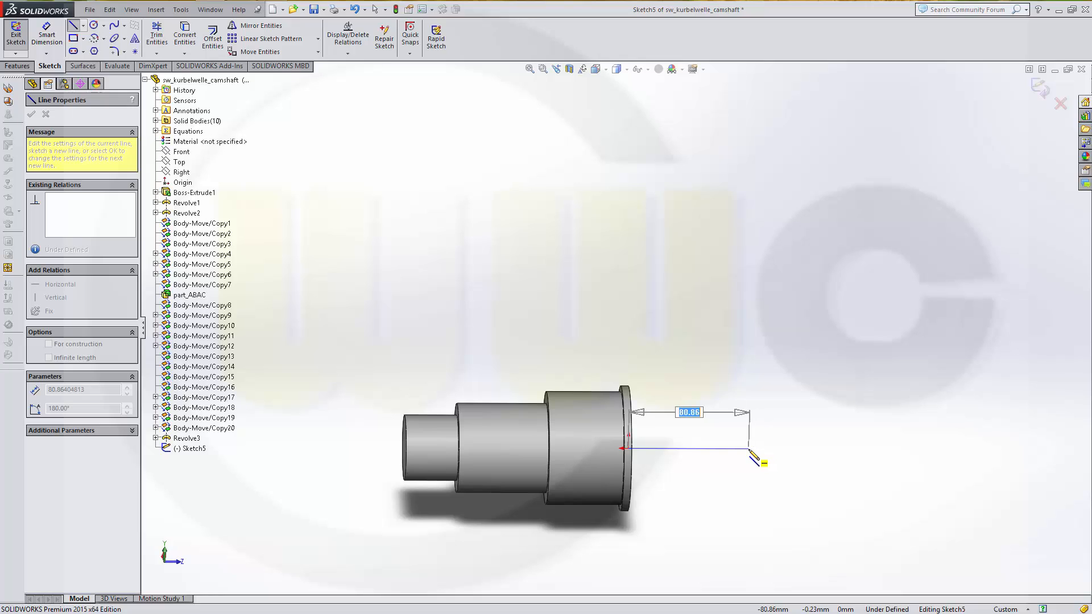
{"action": "left_click", "coordinate": [749, 449]}
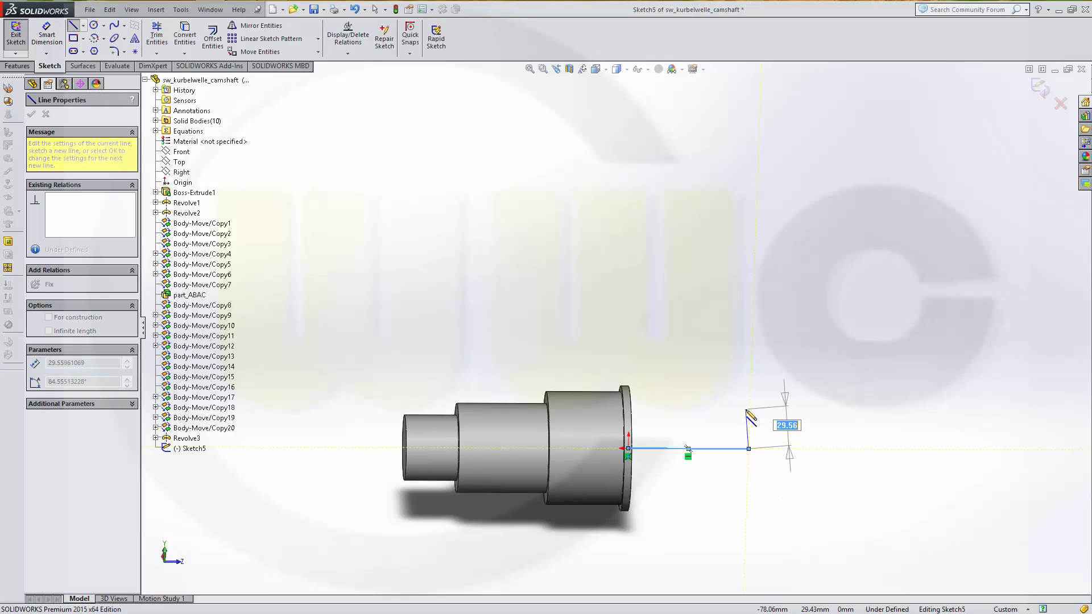
{"action": "left_click", "coordinate": [749, 408]}
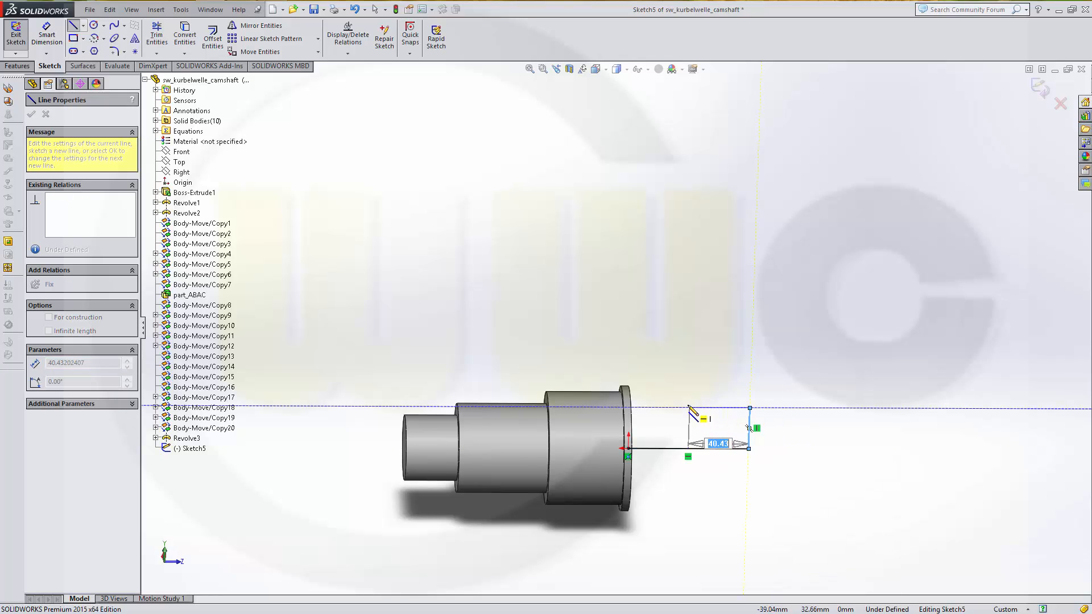
{"action": "left_click", "coordinate": [690, 407]}
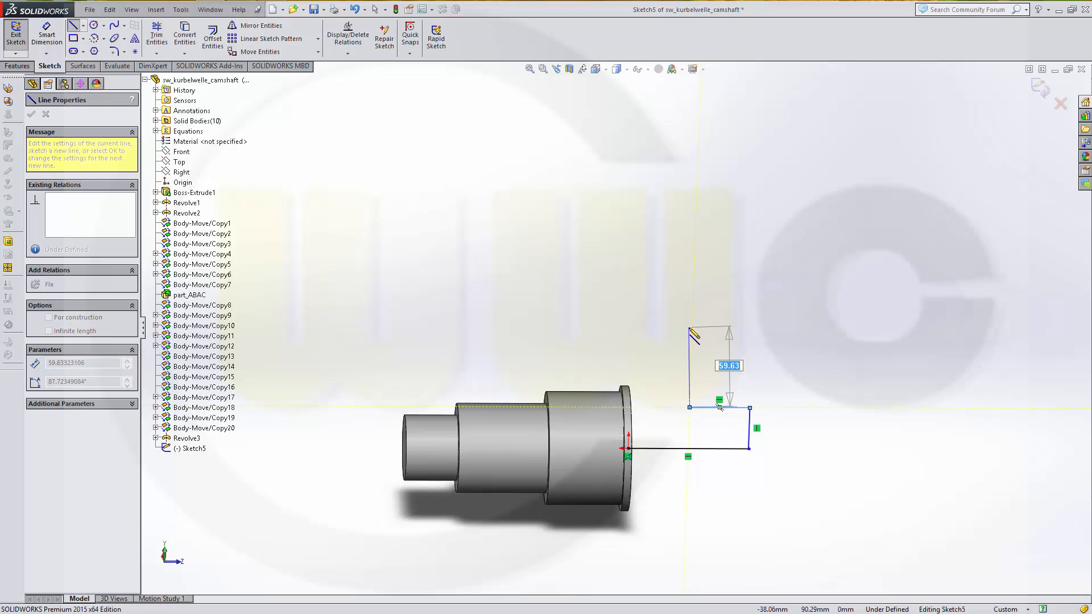
{"action": "left_click", "coordinate": [688, 328]}
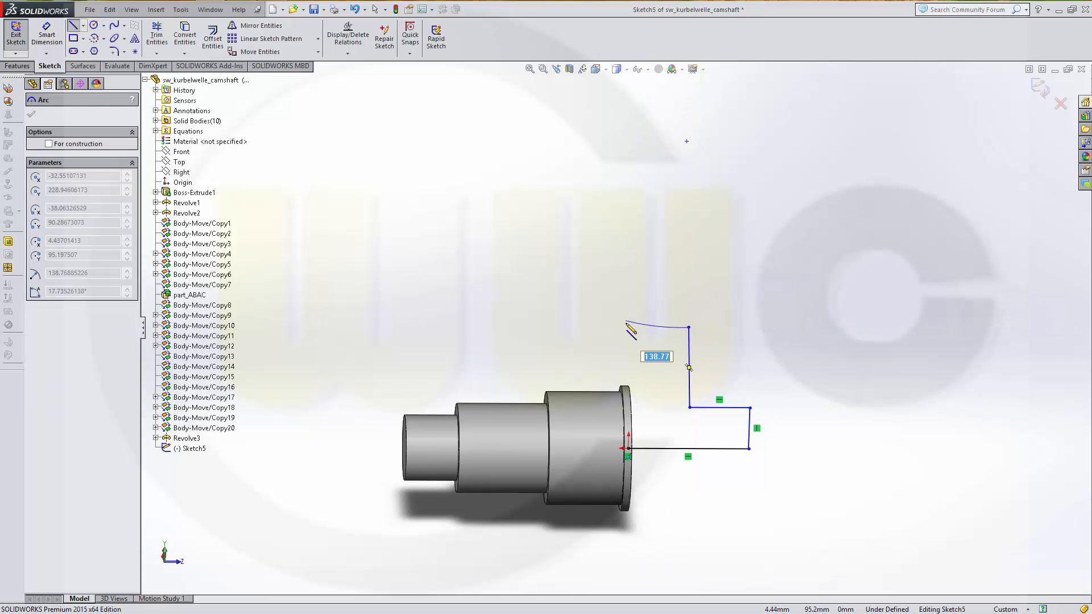
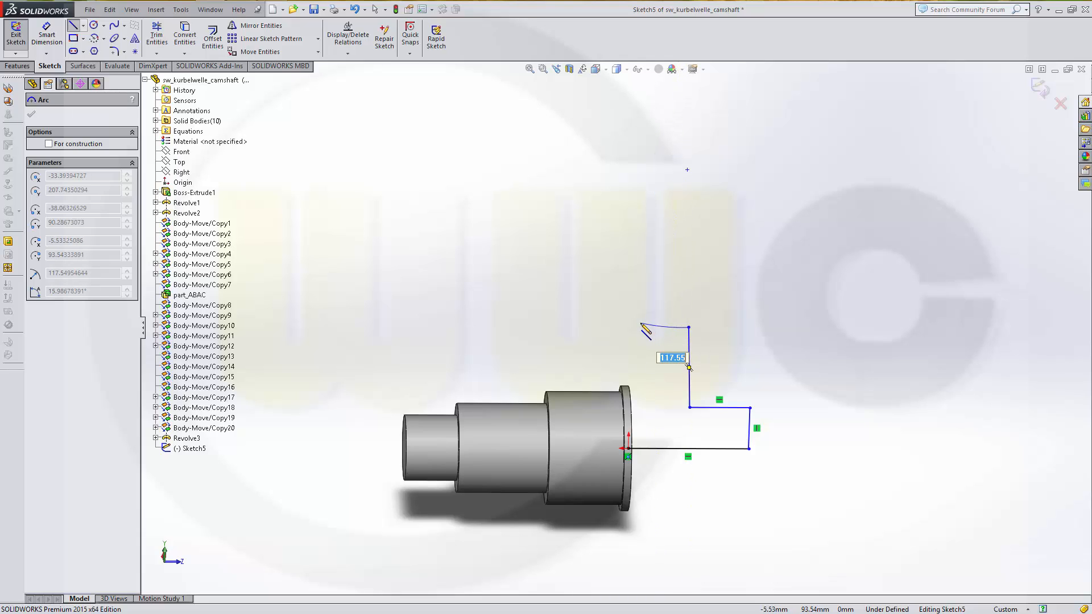
{"action": "right_click", "coordinate": [641, 324]}
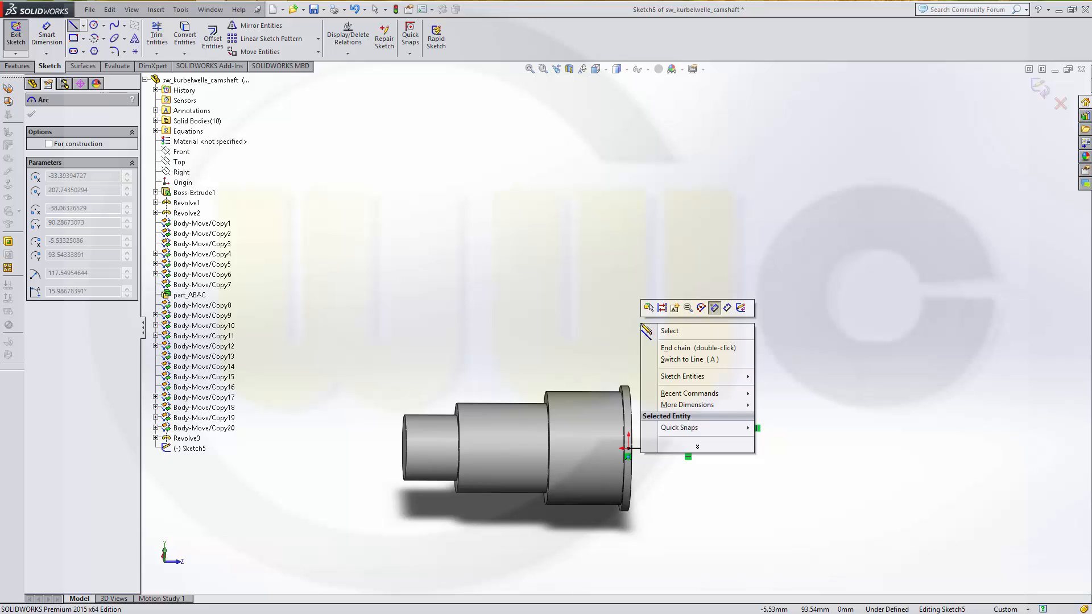
{"action": "left_click", "coordinate": [666, 331]}
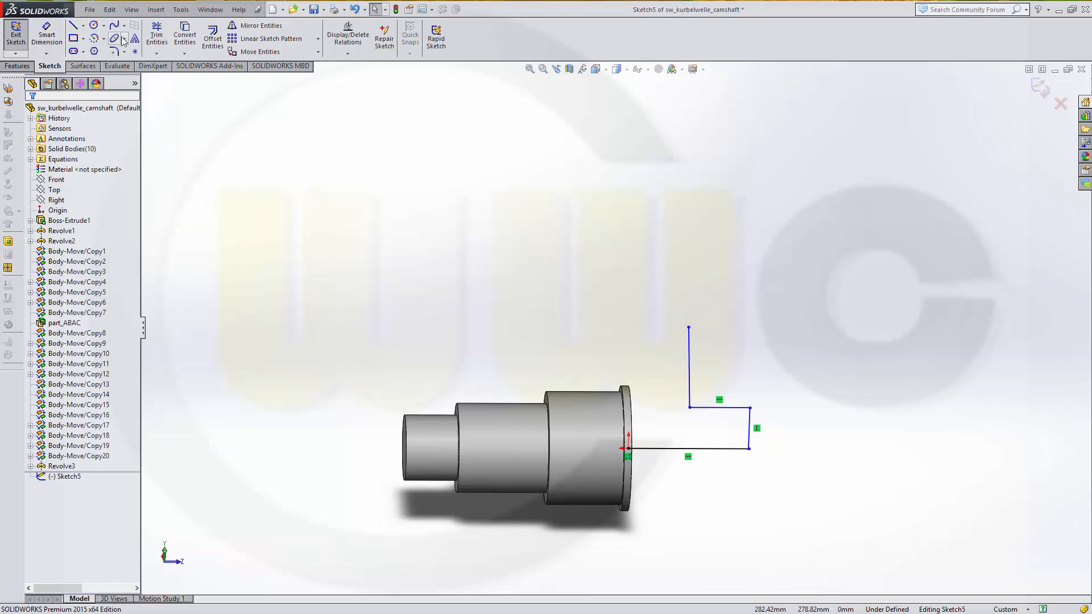
- Close the profile with a vertical line about 90 mm high near the origin and a horizontal top line about 35 mm long
{"action": "left_click", "coordinate": [73, 25]}
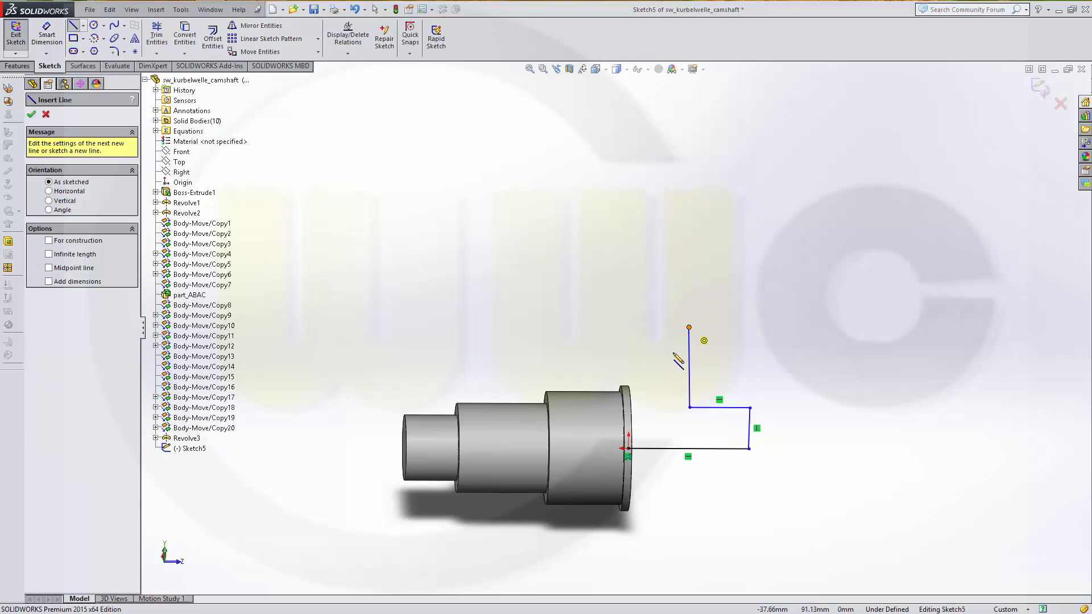
{"action": "left_click", "coordinate": [629, 449]}
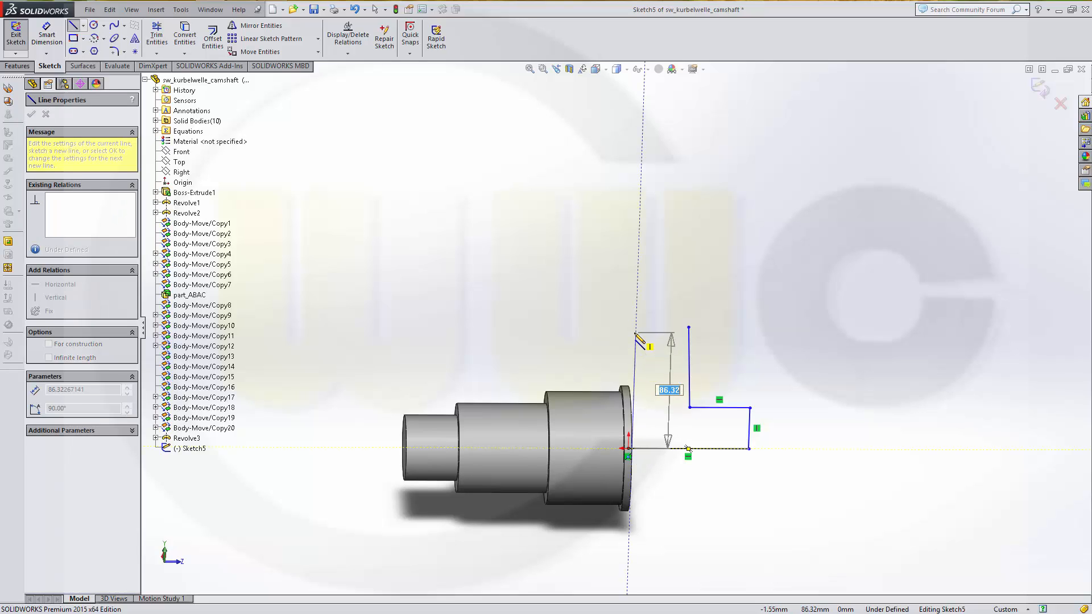
{"action": "left_click", "coordinate": [636, 328]}
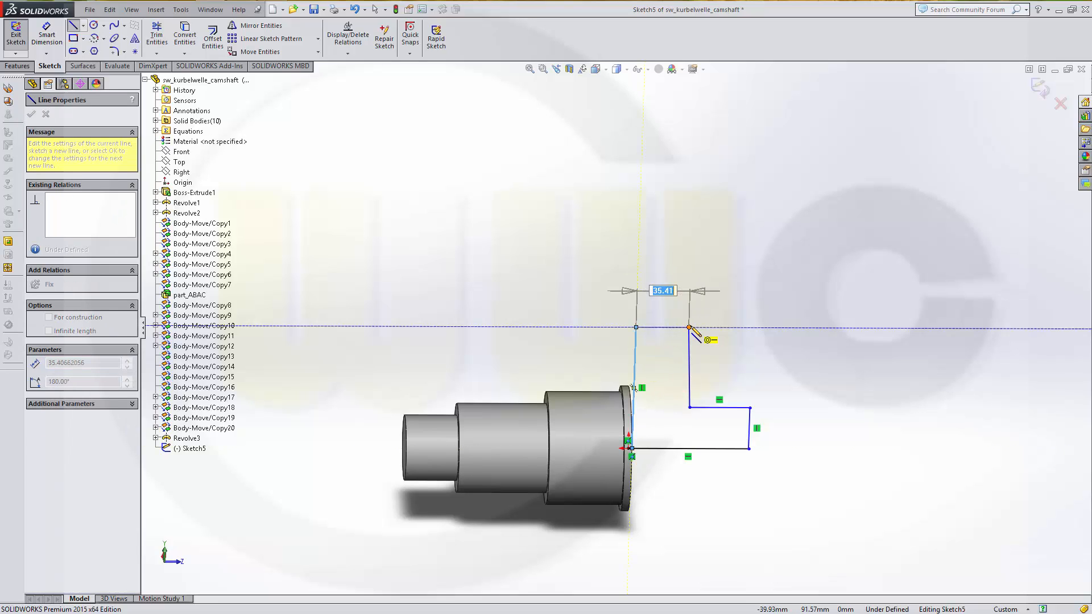
{"action": "left_click", "coordinate": [690, 328]}
{"action": "key", "text": "Escape"}
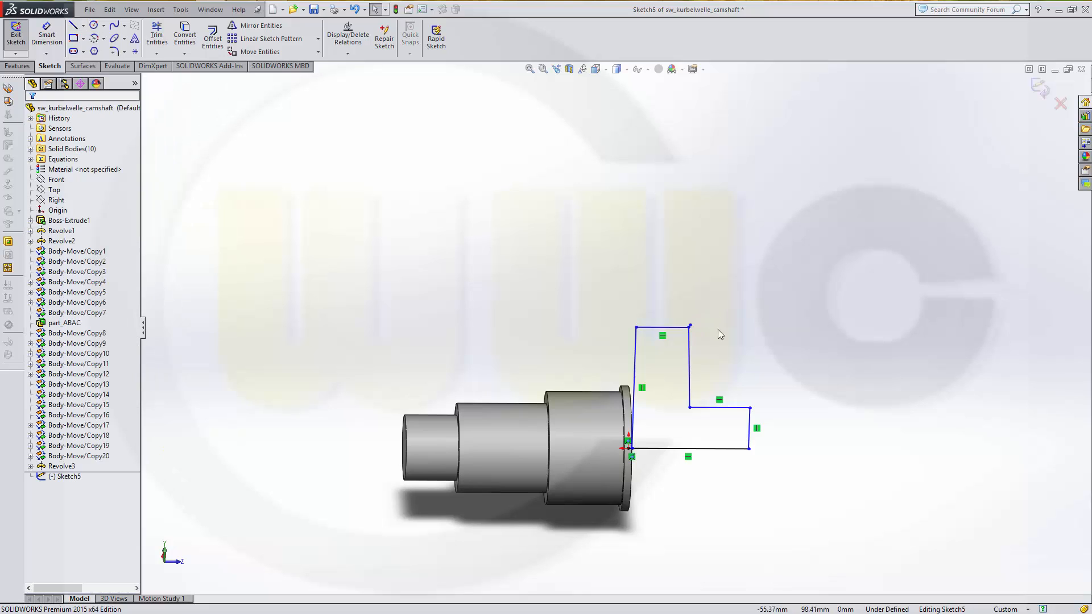
- Apply a Vertical relation to the slightly slanted line between the profile's top edge and its lower step
{"action": "left_click", "coordinate": [691, 364]}
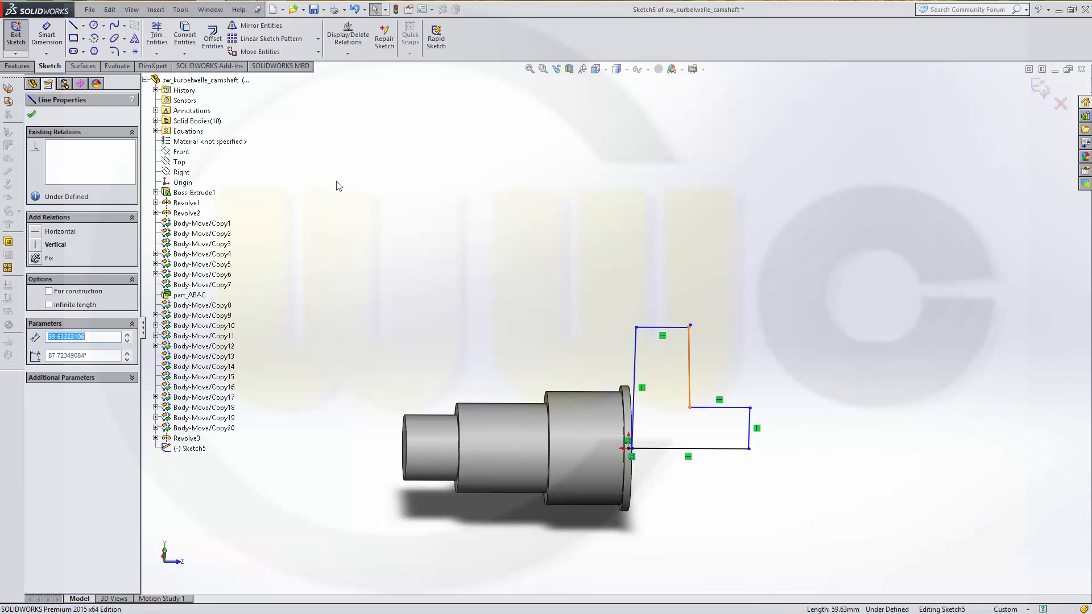
{"action": "left_click", "coordinate": [252, 178]}
{"action": "left_click", "coordinate": [690, 367]}
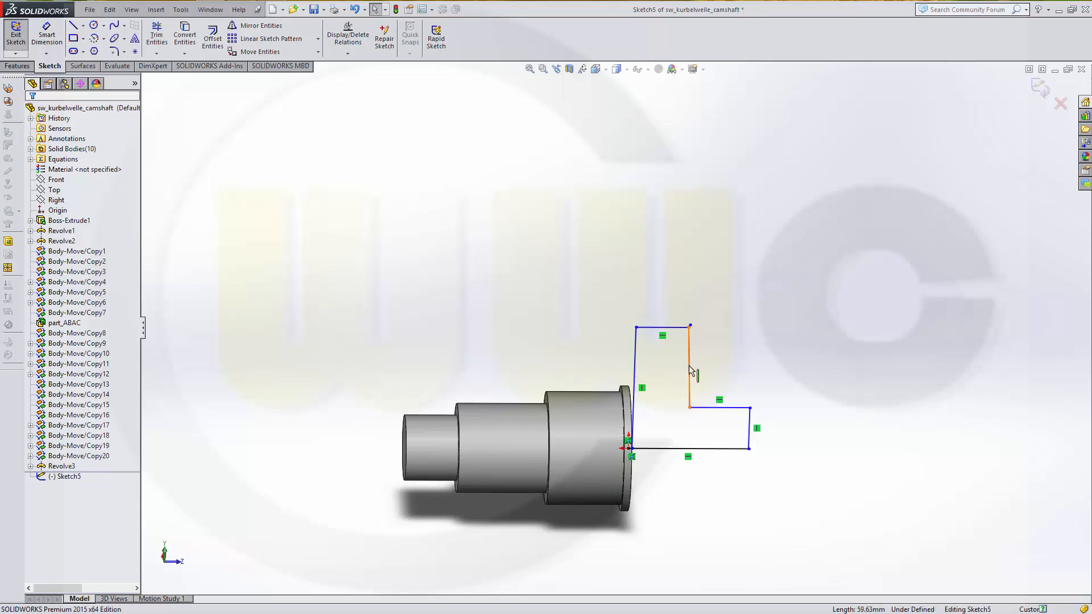
{"action": "left_click", "coordinate": [37, 244]}
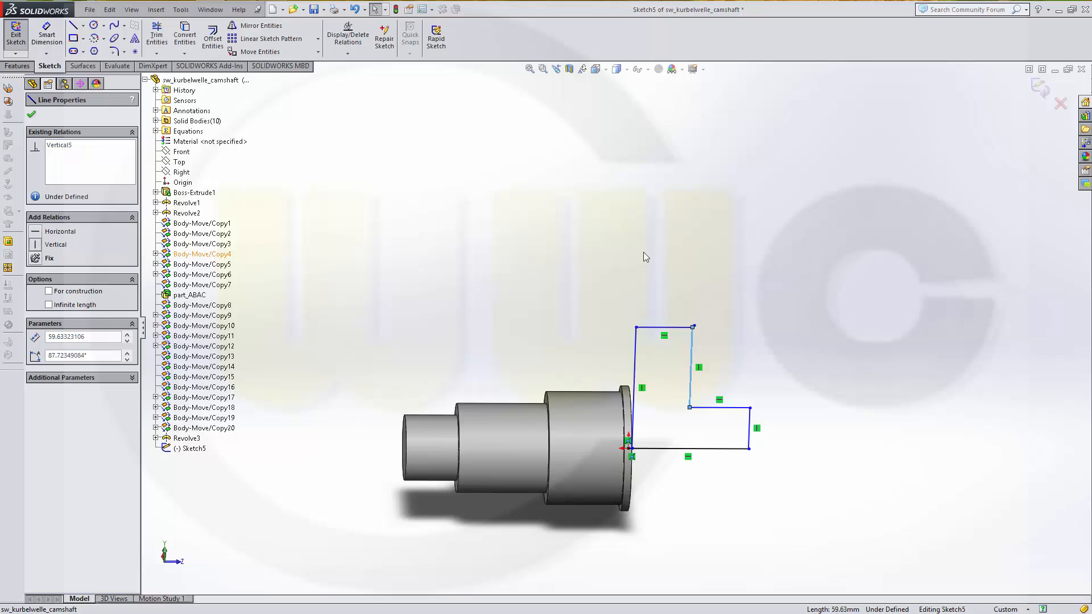
- Dimension the lower step's height above the base line as 30 mm
{"action": "left_click", "coordinate": [47, 34]}
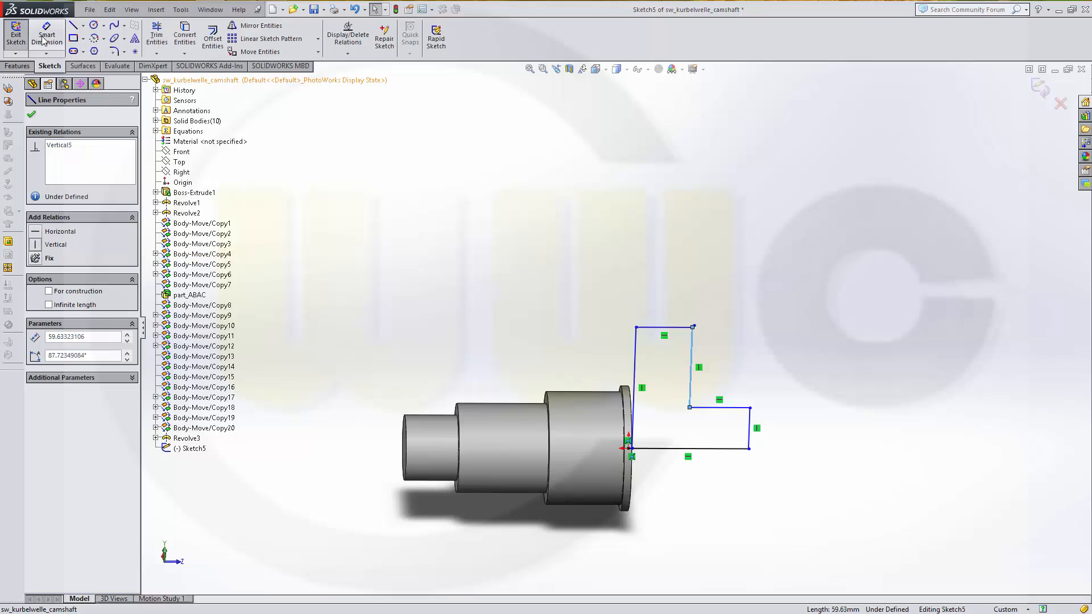
{"action": "left_click", "coordinate": [730, 408]}
{"action": "left_click", "coordinate": [737, 449]}
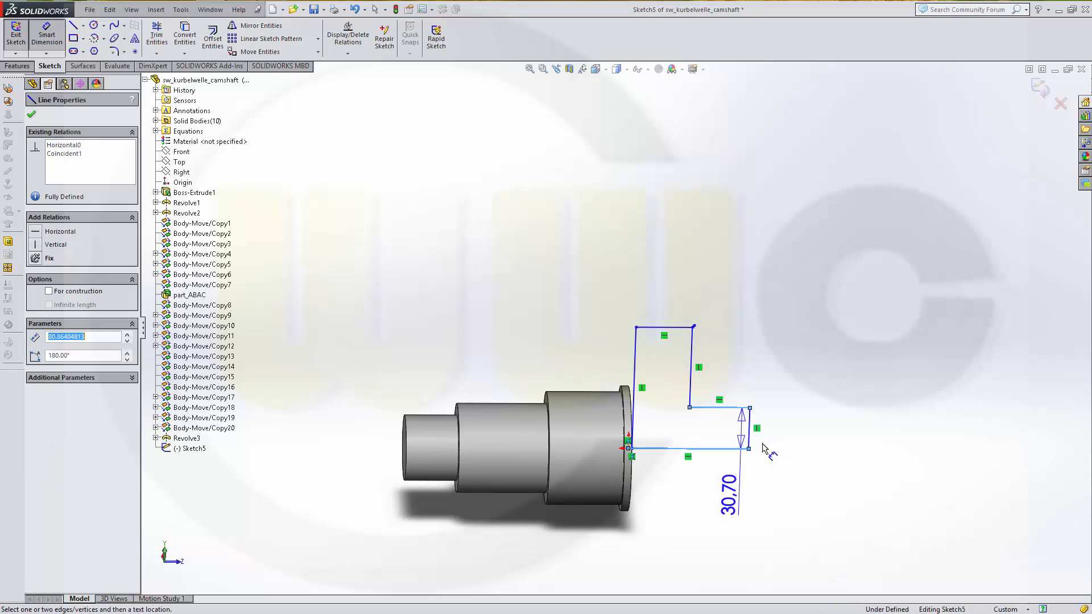
{"action": "left_click", "coordinate": [802, 432]}
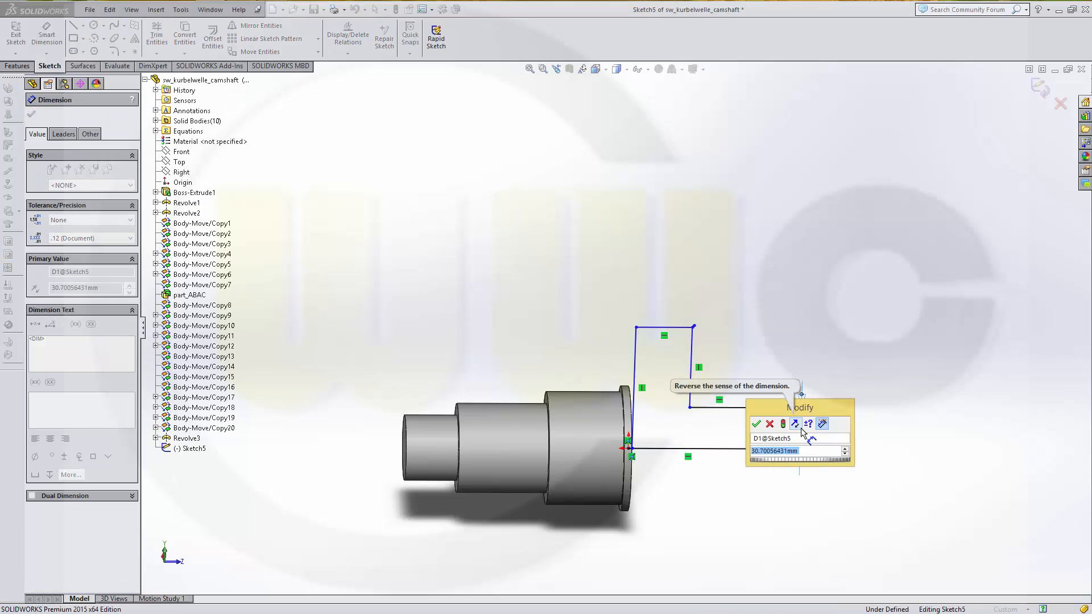
{"action": "type", "text": "30"}
{"action": "key", "text": "Return"}
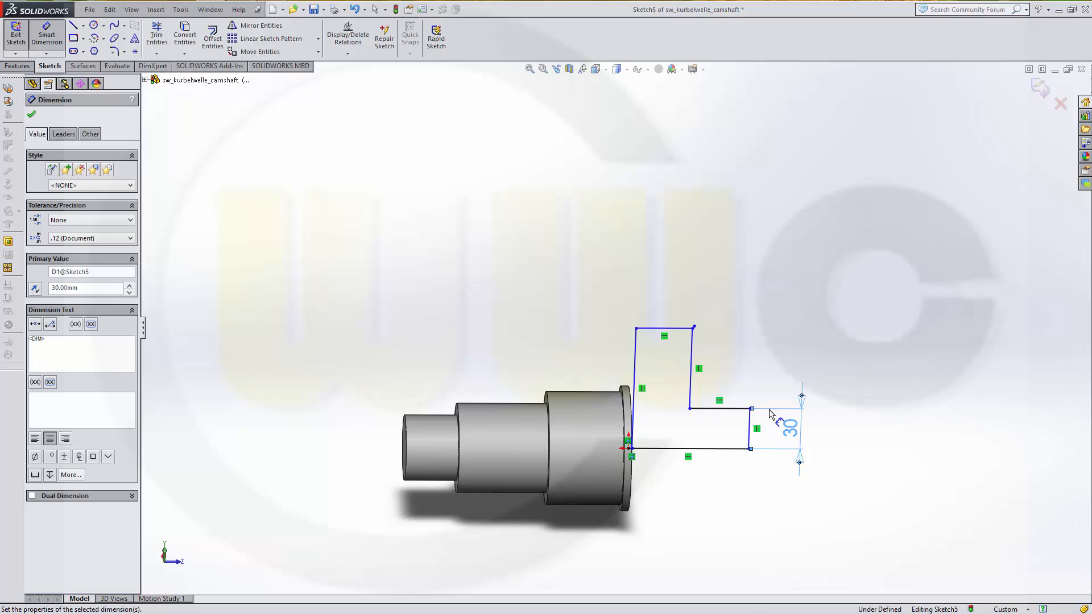
- Dimension the profile's top edge at 55 mm above the base line
{"action": "left_click", "coordinate": [662, 330]}
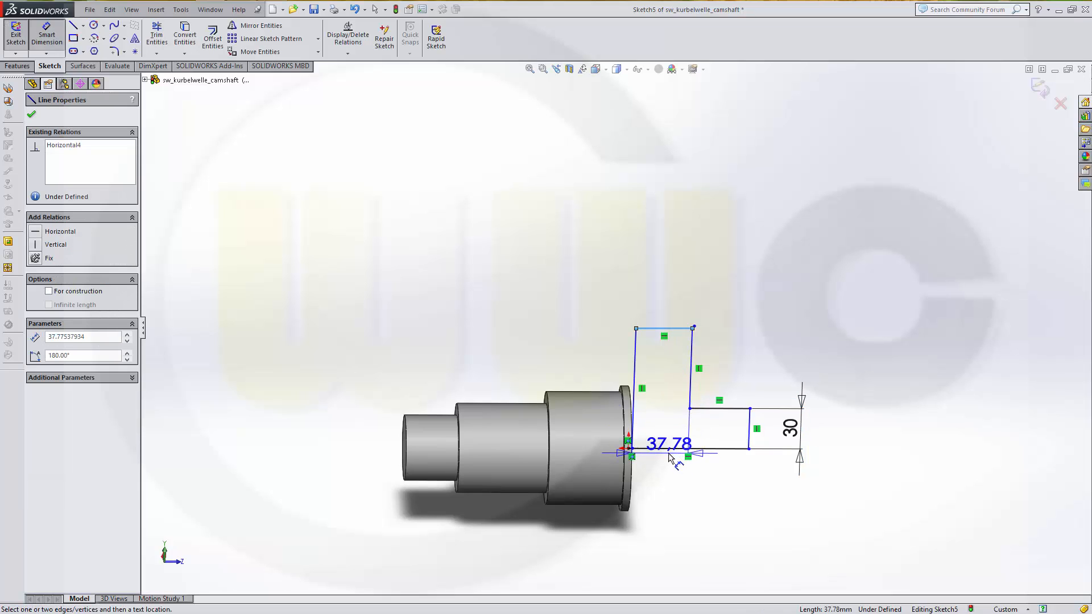
{"action": "left_click", "coordinate": [668, 452]}
{"action": "left_click", "coordinate": [855, 421]}
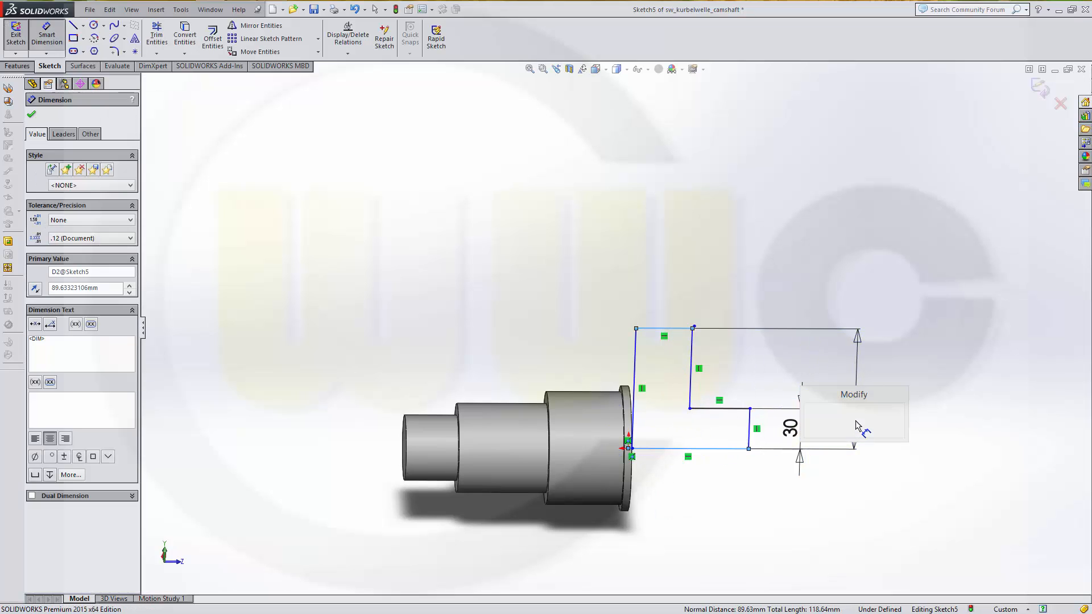
{"action": "type", "text": "55"}
{"action": "key", "text": "Return"}
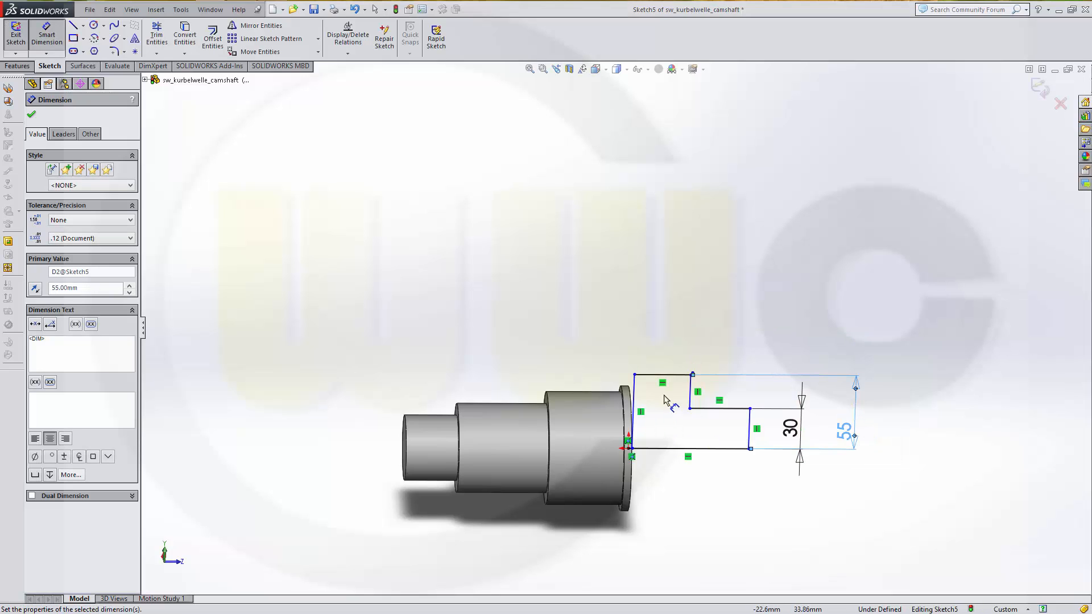
- Dimension the width of the profile's taller section as 15 mm between its two vertical lines
{"action": "left_click", "coordinate": [634, 401]}
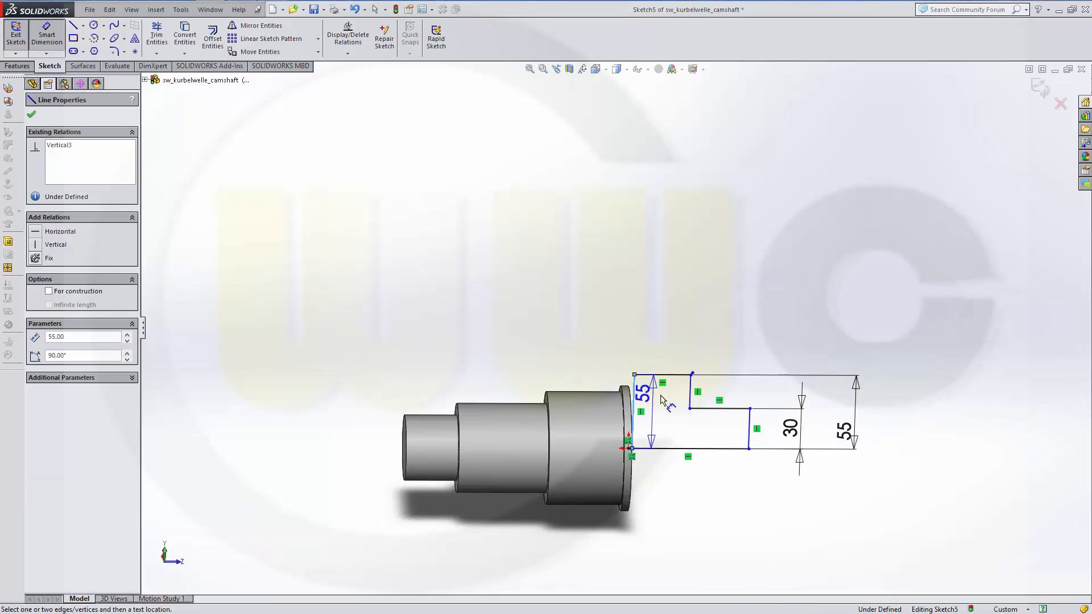
{"action": "left_click", "coordinate": [690, 389]}
{"action": "left_click", "coordinate": [672, 319]}
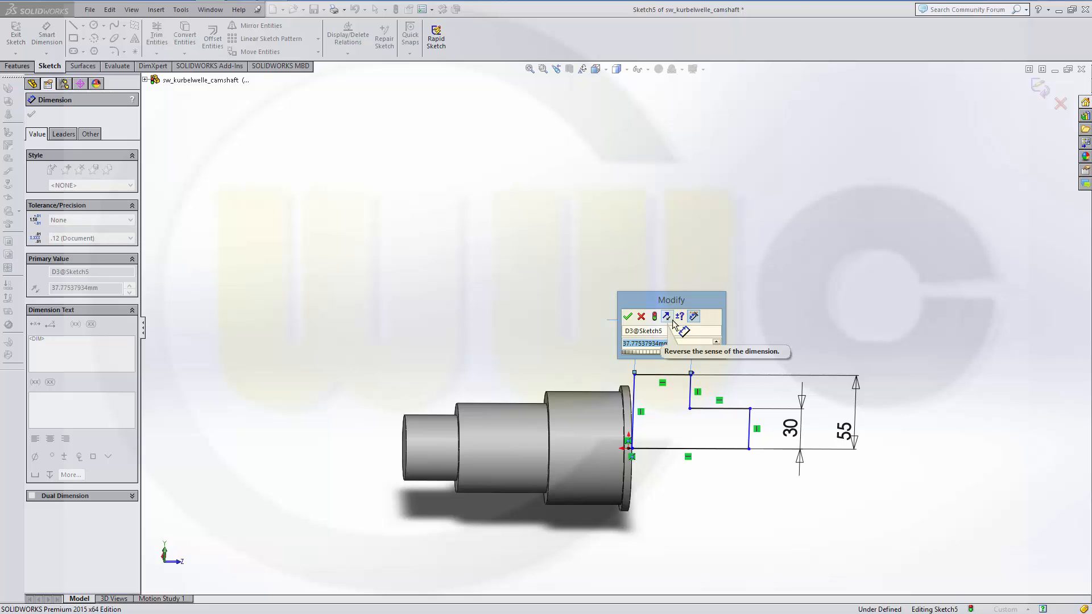
{"action": "type", "text": "15"}
{"action": "key", "text": "Return"}
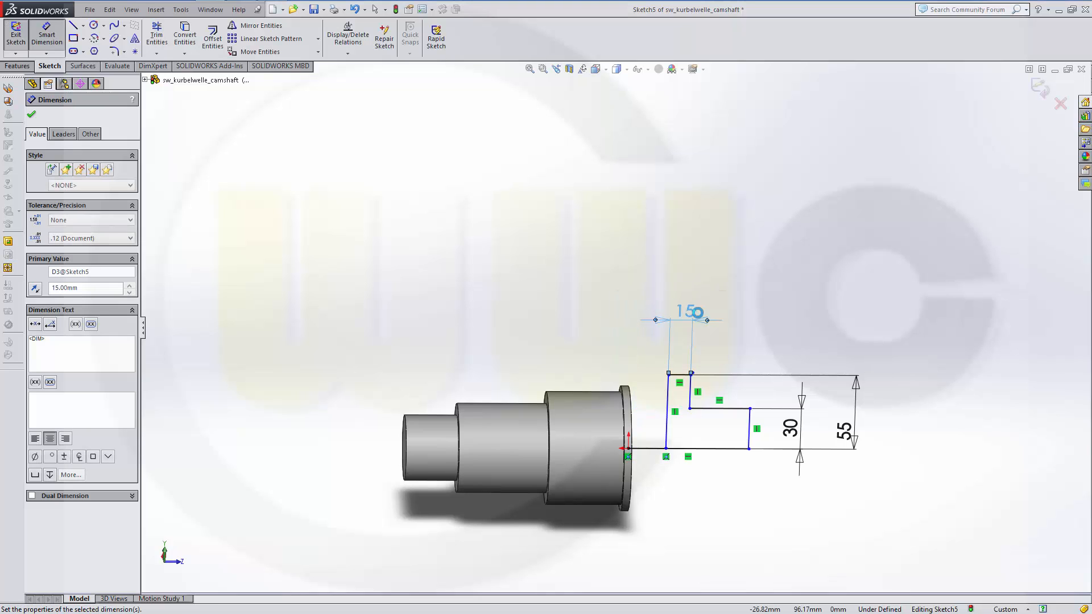
- Dimension the width of the profile's lower step as 10 mm
{"action": "left_click", "coordinate": [749, 427]}
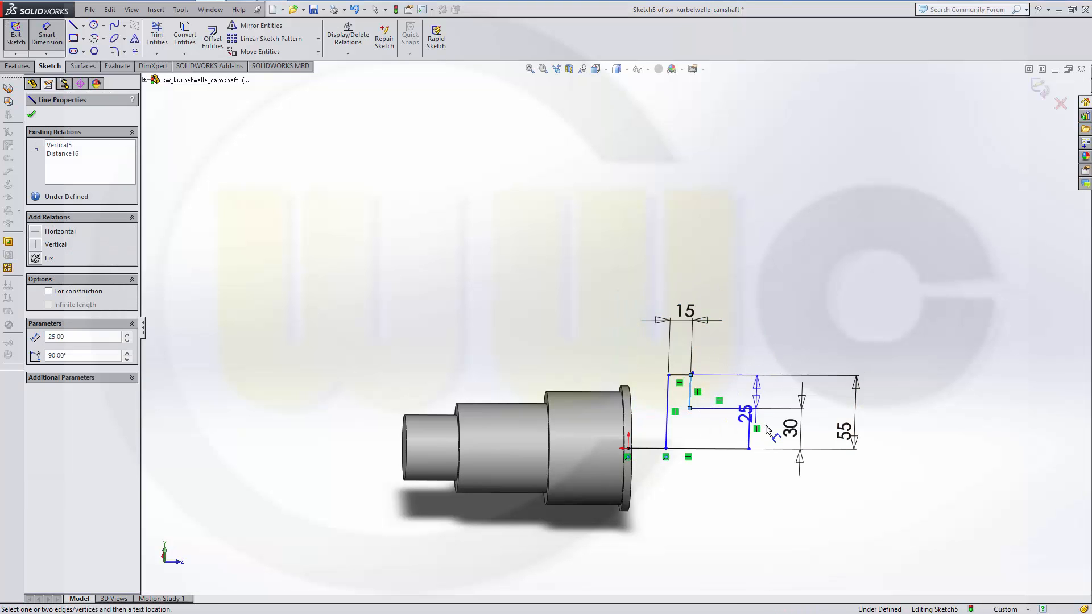
{"action": "left_click", "coordinate": [751, 429]}
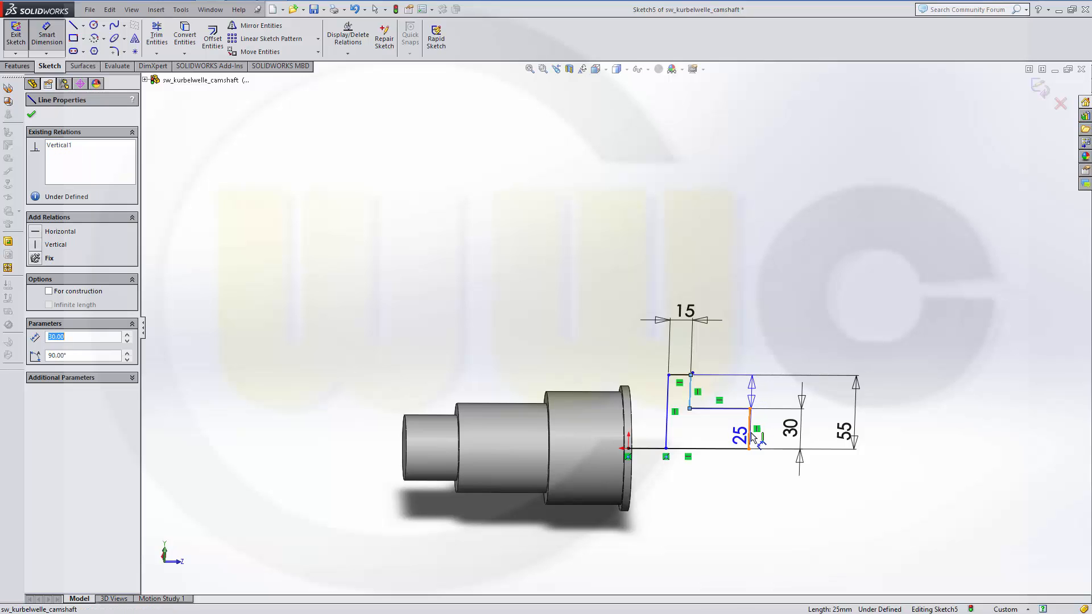
{"action": "left_click", "coordinate": [745, 327]}
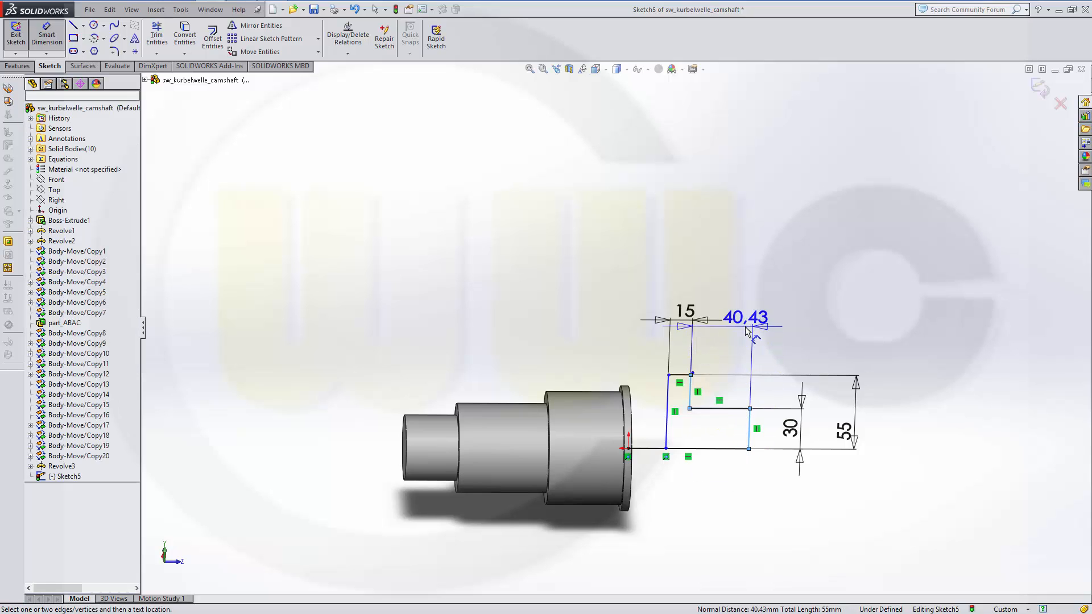
{"action": "type", "text": "10"}
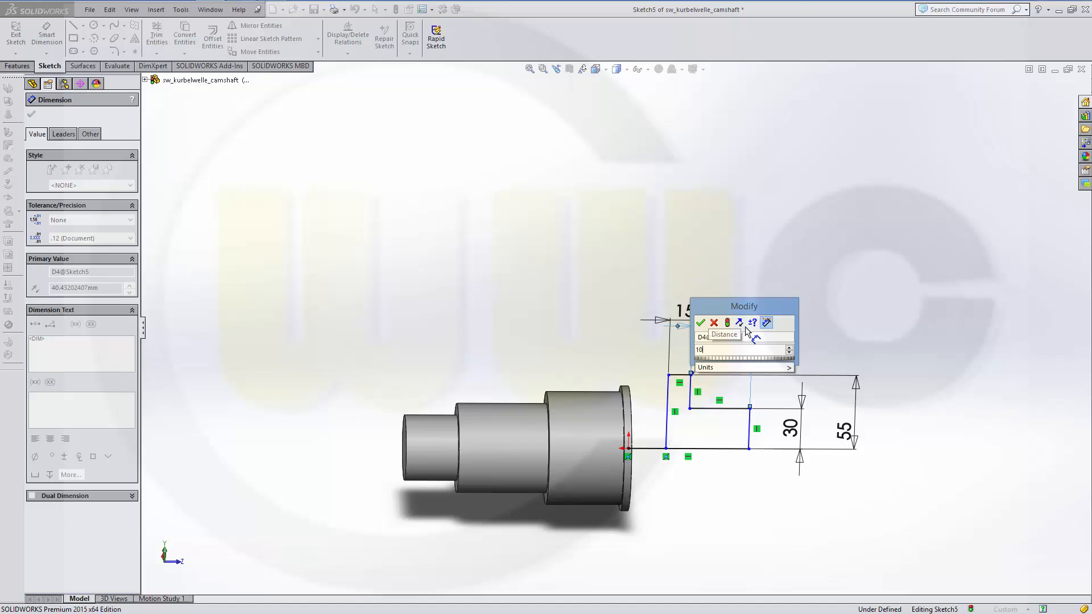
{"action": "key", "text": "Return"}
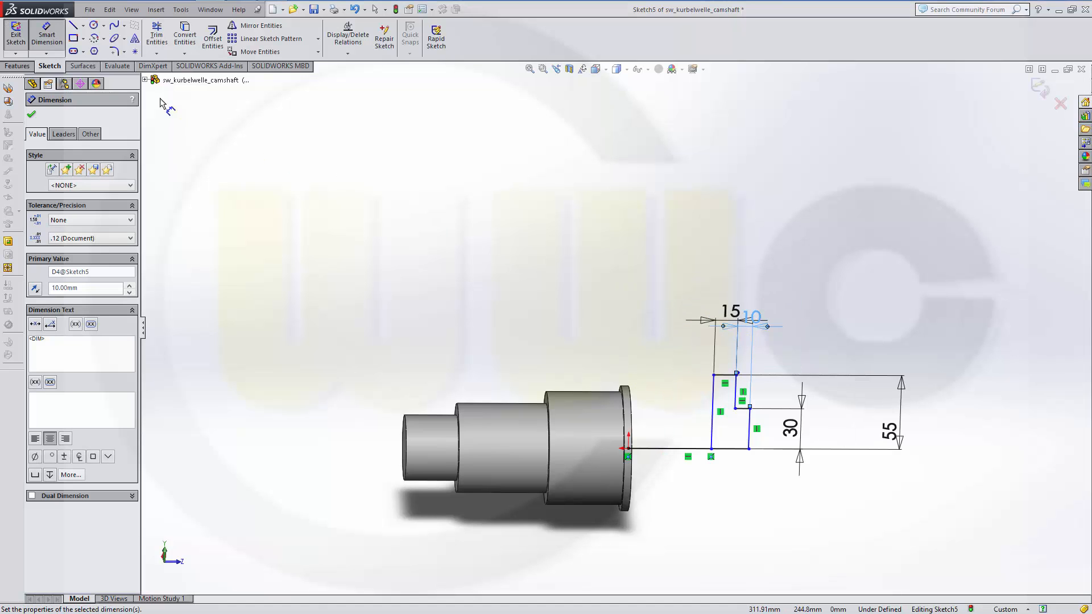
- Trim away the part of the base line between the origin and the stepped profile
{"action": "left_click", "coordinate": [157, 35]}
{"action": "left_click_drag", "start_coordinate": [653, 407], "coordinate": [669, 476]}
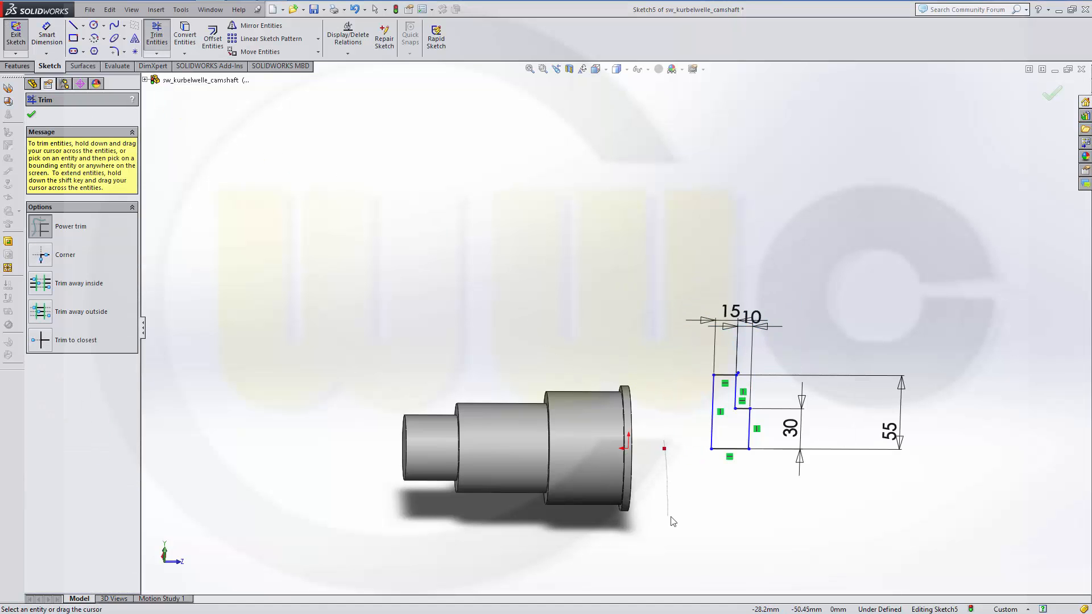
{"action": "key", "text": "Escape"}
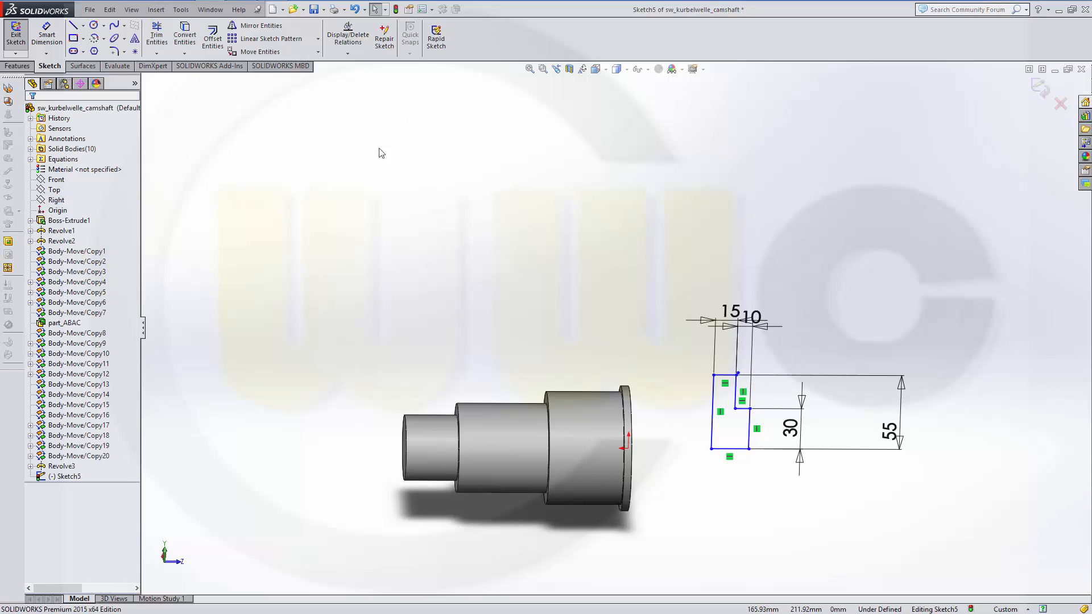
- Add a coincident relation between the stepped profile's inner base corner and the origin
{"action": "left_click", "coordinate": [348, 54]}
{"action": "left_click", "coordinate": [353, 75]}
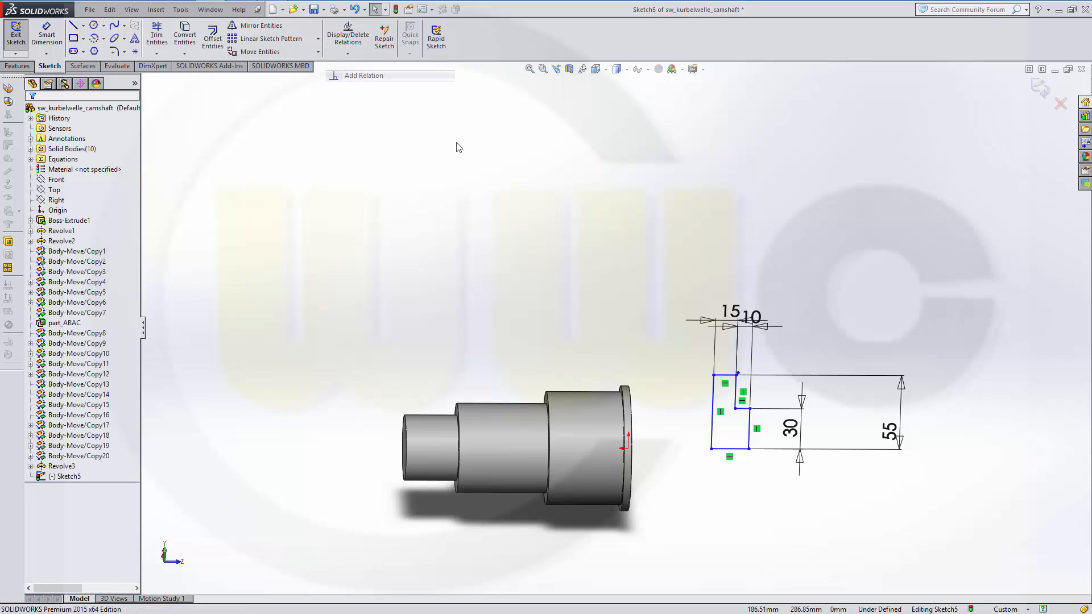
{"action": "left_click", "coordinate": [628, 450]}
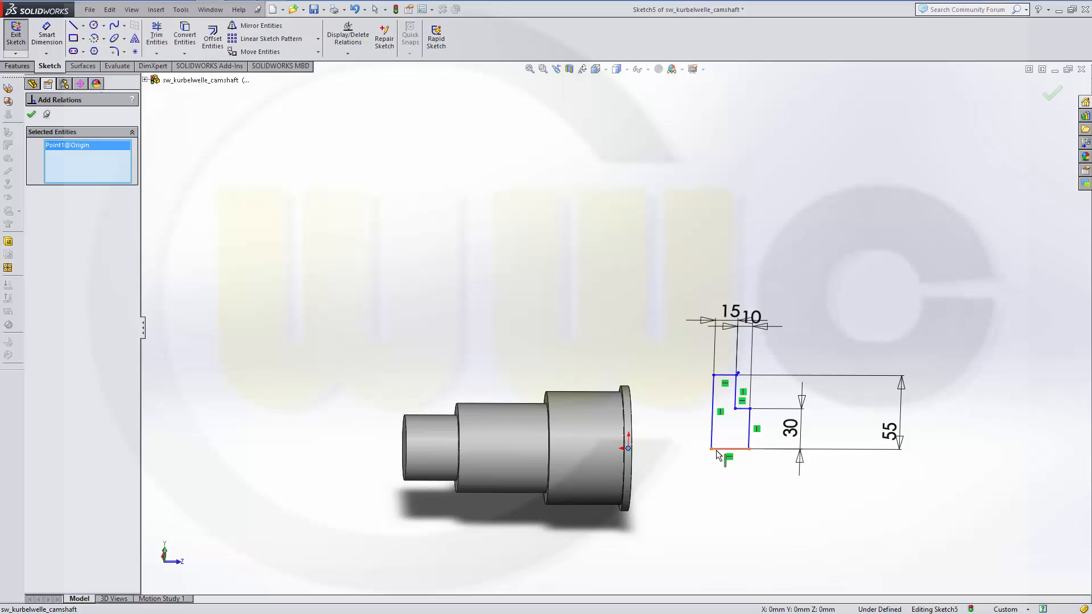
{"action": "left_click", "coordinate": [712, 449]}
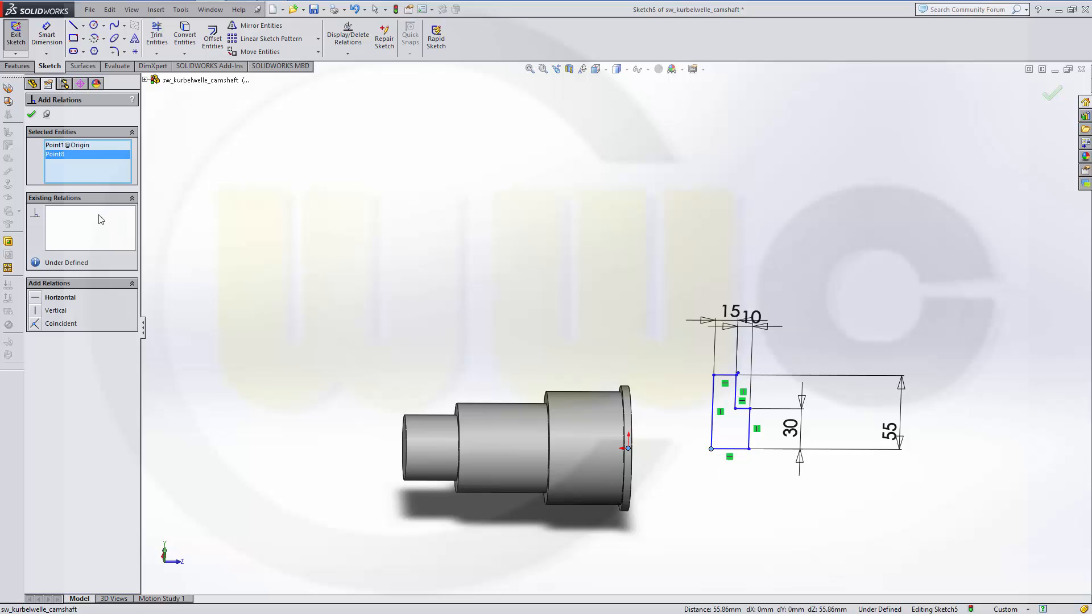
{"action": "left_click", "coordinate": [35, 324]}
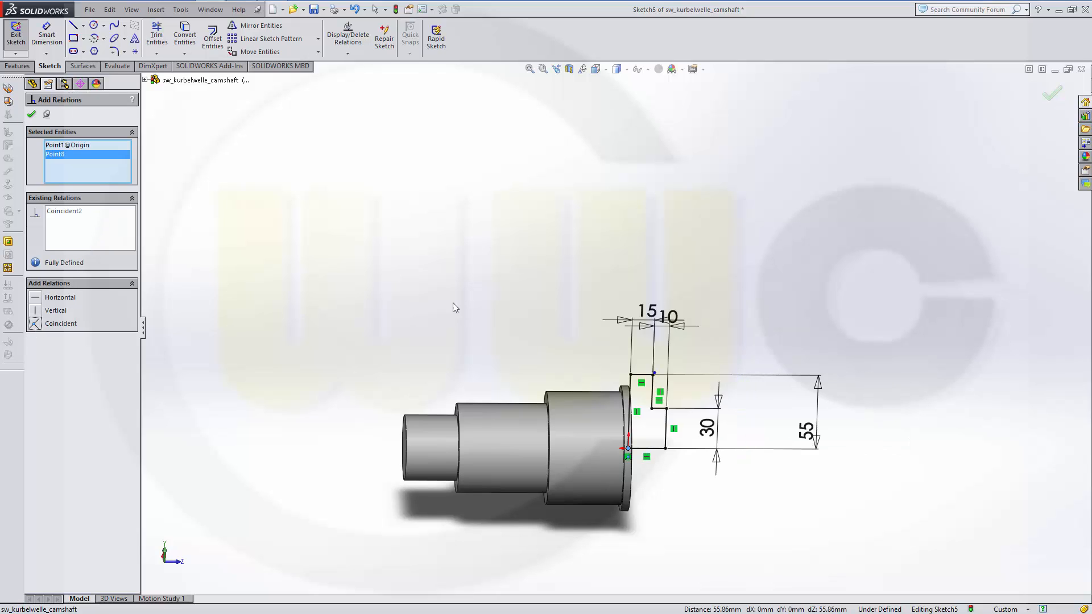
{"action": "left_click", "coordinate": [31, 115]}
- Revolve the stepped flange profile 360 degrees about its base line
{"action": "middle_click_drag", "start_coordinate": [620, 263], "coordinate": [597, 214]}
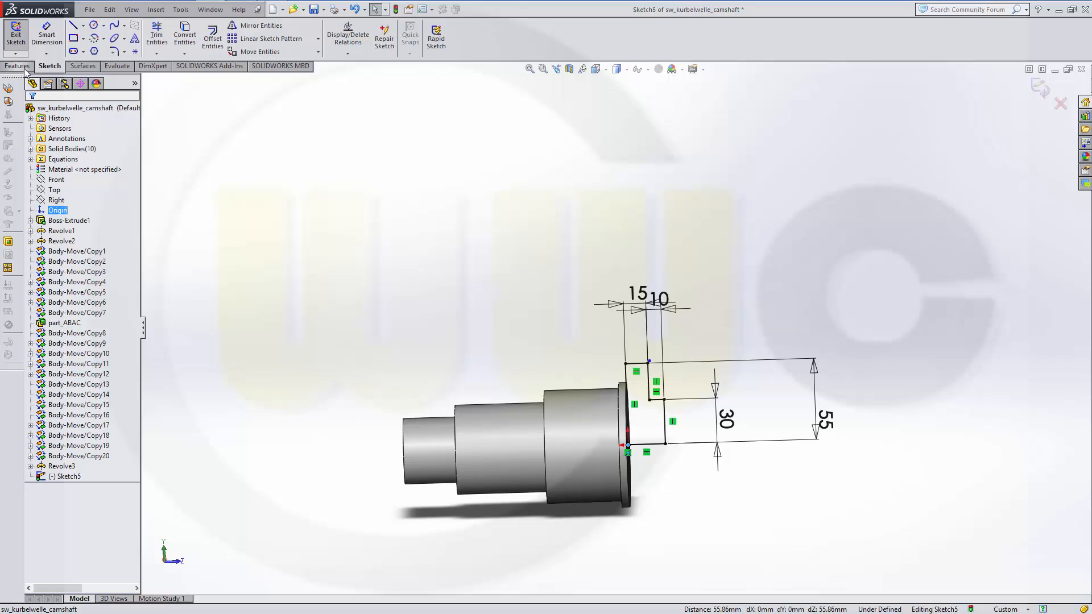
{"action": "left_click", "coordinate": [25, 68]}
{"action": "left_click", "coordinate": [55, 37]}
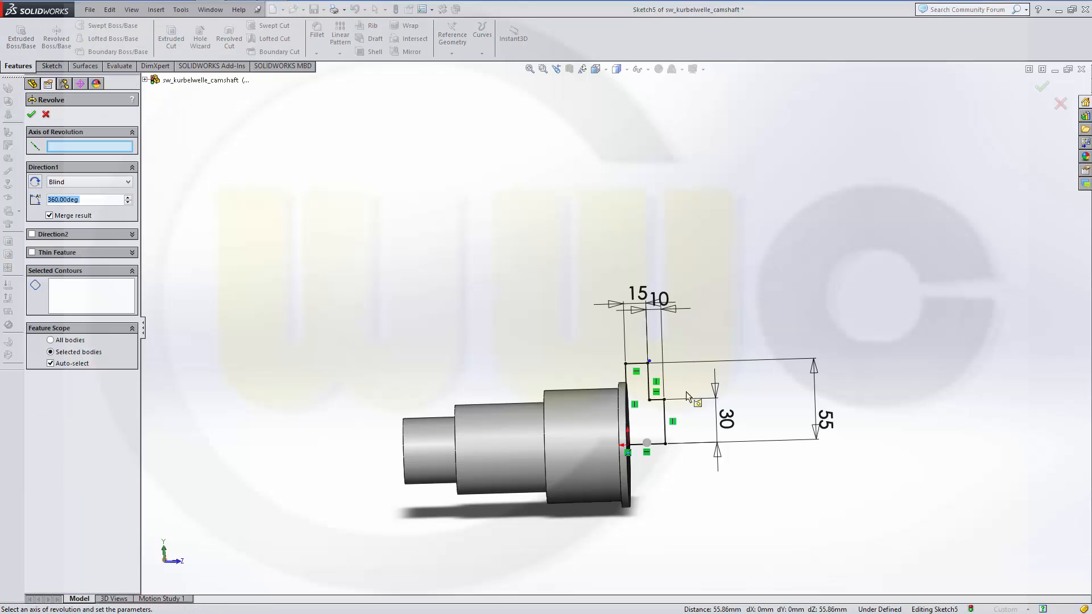
{"action": "left_click", "coordinate": [658, 449]}
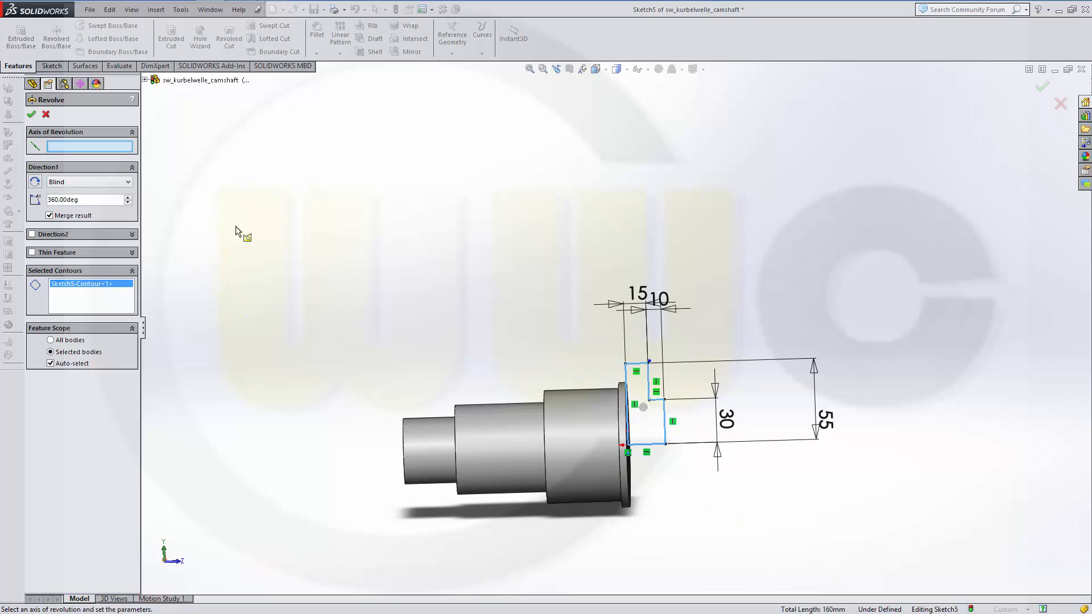
{"action": "scroll", "coordinate": [674, 462], "scroll_direction": "down", "scroll_amount": 5}
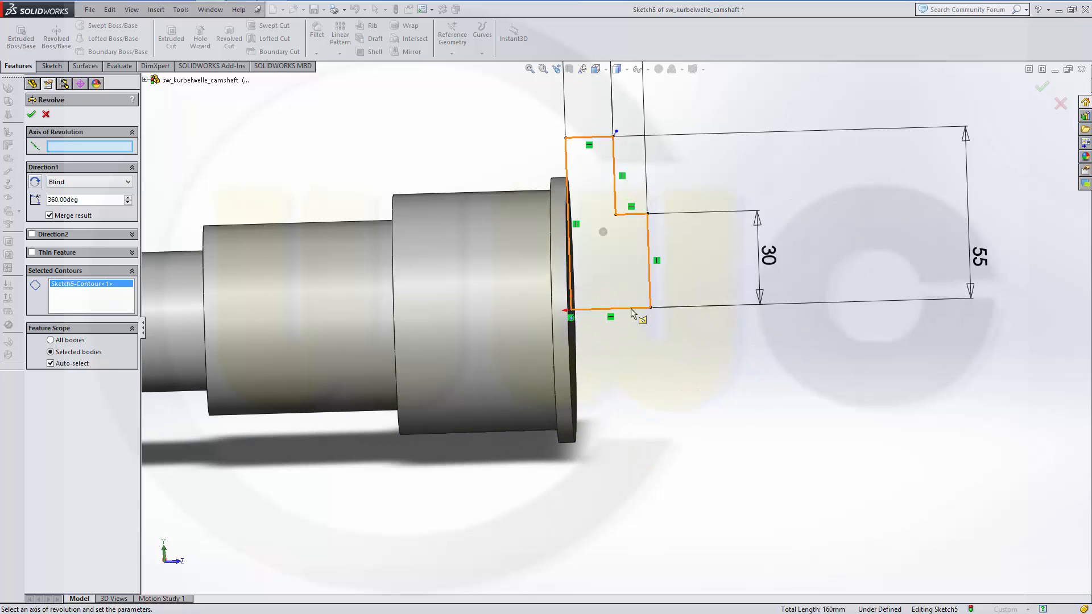
{"action": "left_click", "coordinate": [631, 308]}
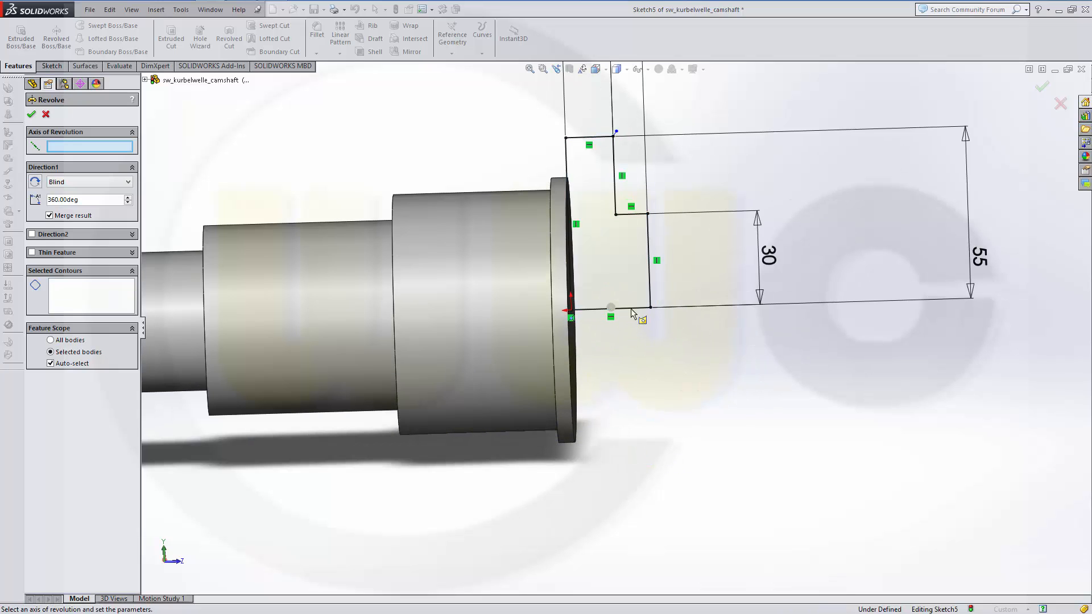
{"action": "left_click", "coordinate": [630, 308]}
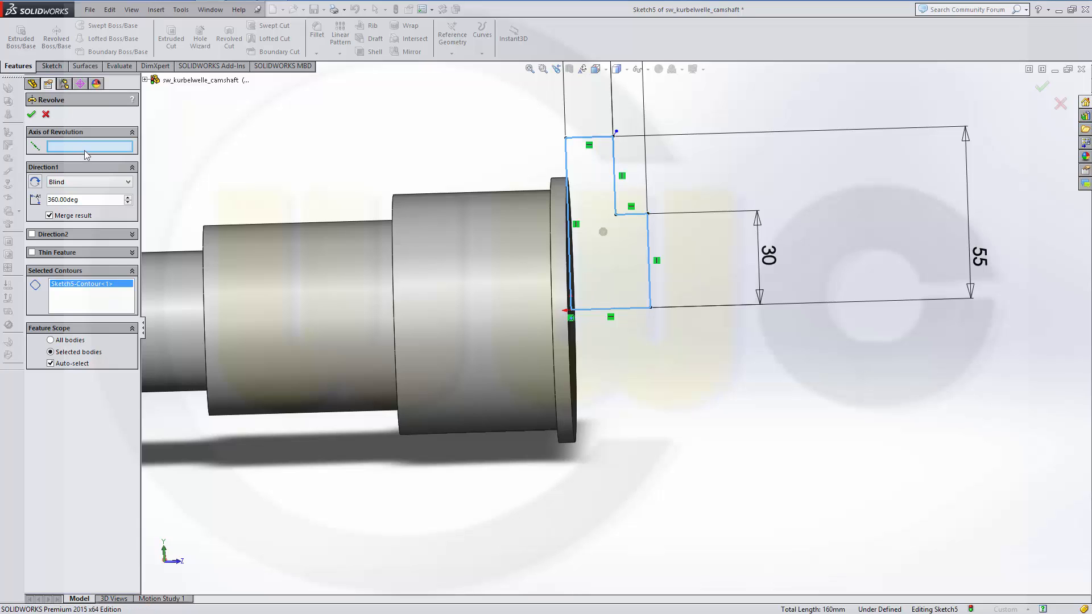
{"action": "left_click", "coordinate": [614, 308]}
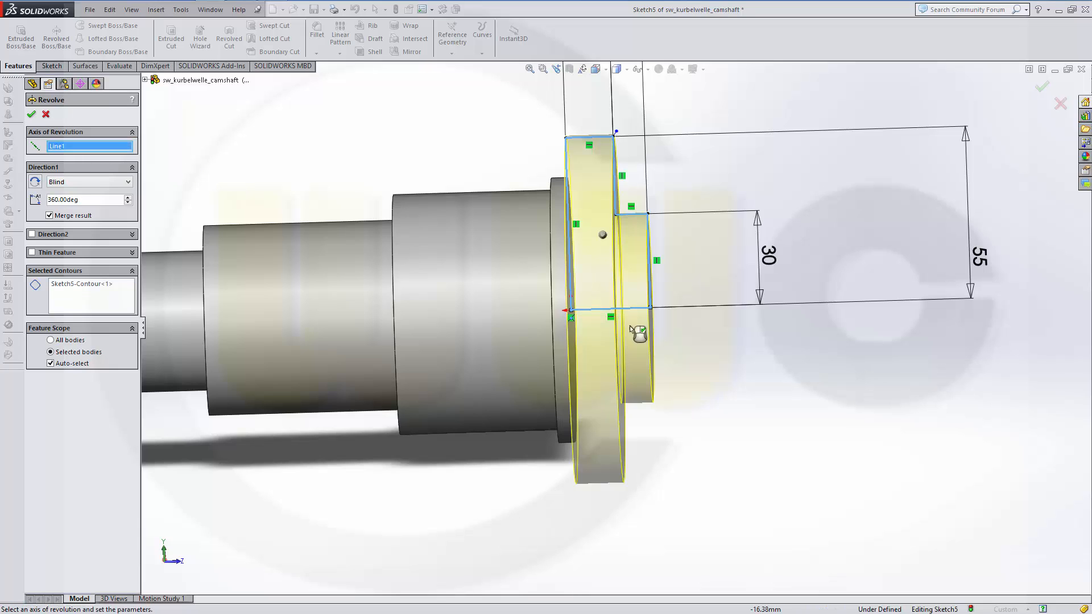
{"action": "left_click", "coordinate": [32, 114]}
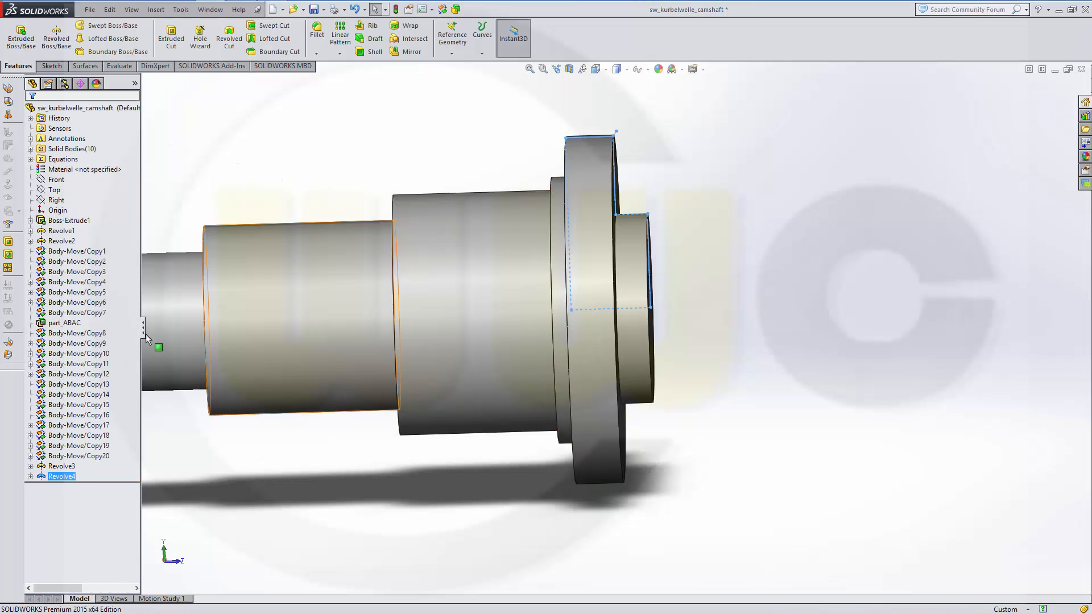
- Edit the flange revolve and turn off Merge result to keep it as a separate body
{"action": "mouse_move", "coordinate": [62, 480]}
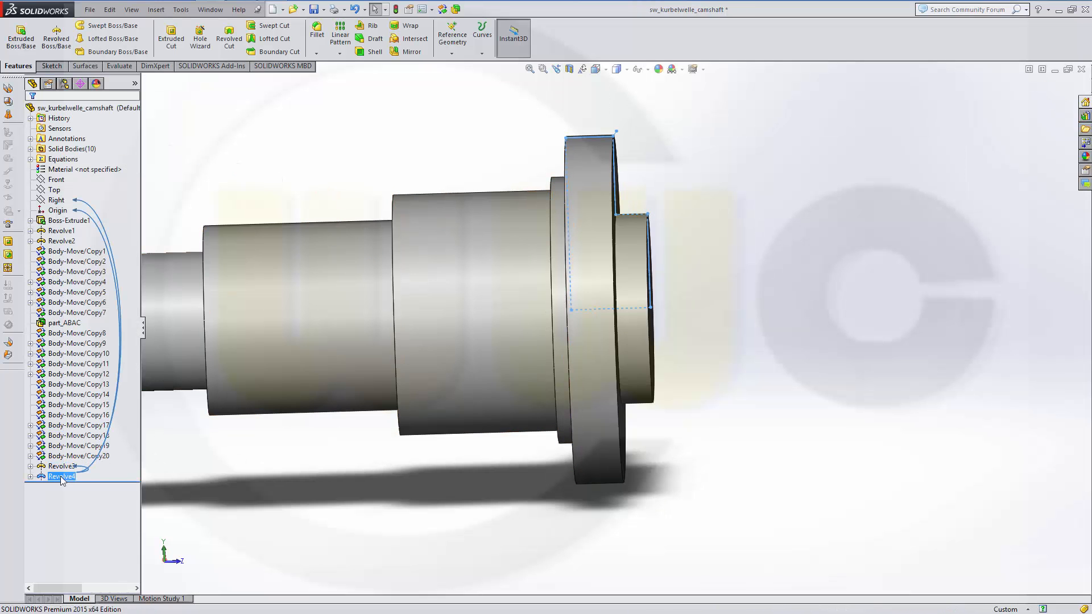
{"action": "right_click", "coordinate": [61, 478]}
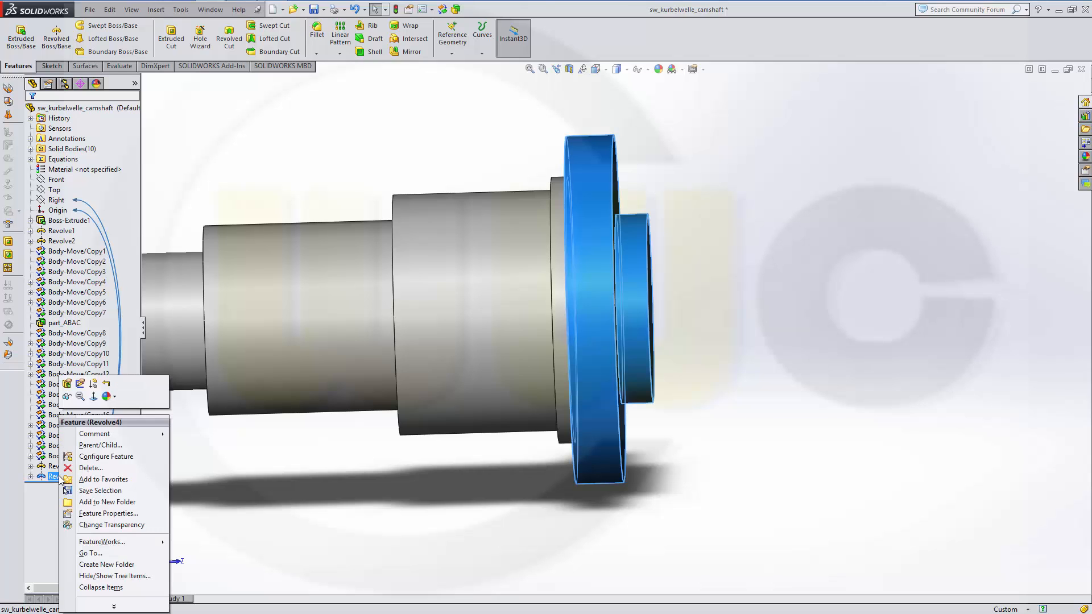
{"action": "left_click", "coordinate": [68, 385]}
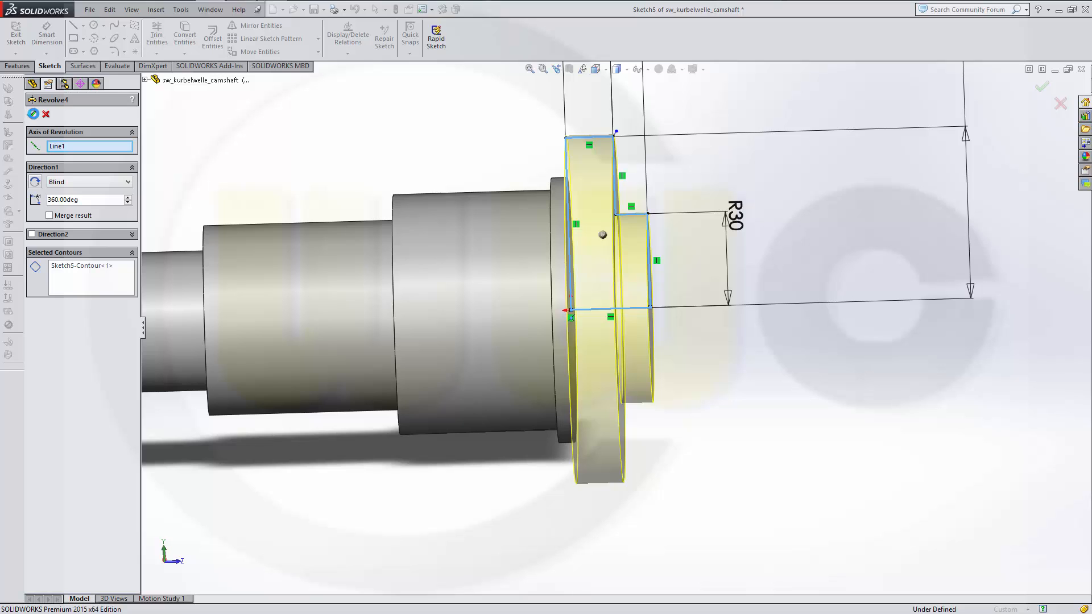
{"action": "left_click", "coordinate": [31, 114]}
- Rename the stepped shaft end's solid body as body_D
{"action": "middle_click_drag", "start_coordinate": [771, 341], "coordinate": [756, 316]}
{"action": "scroll", "coordinate": [760, 282], "scroll_direction": "up", "scroll_amount": 1}
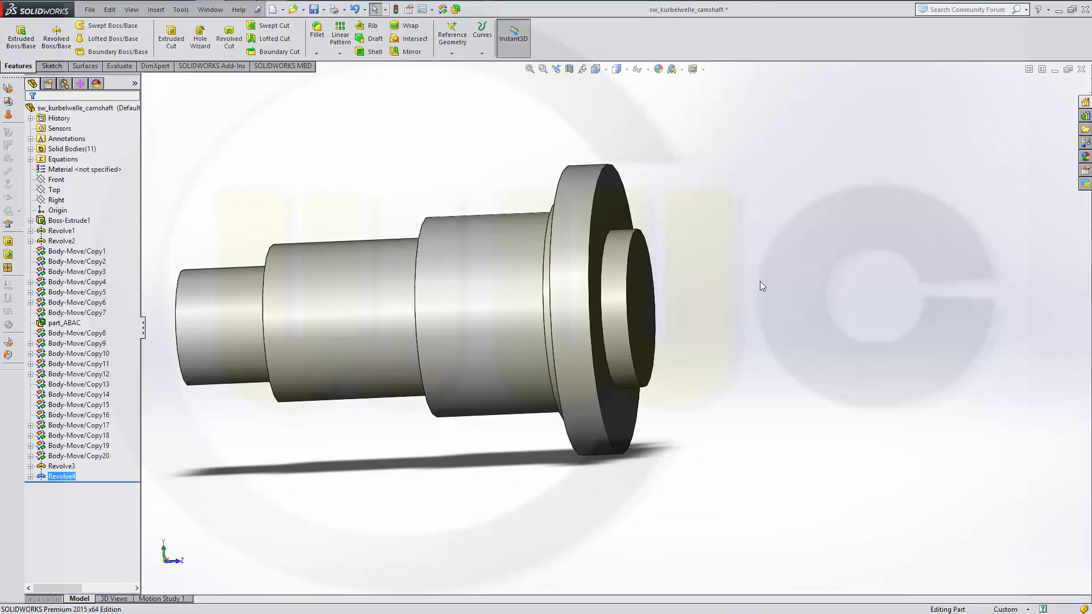
{"action": "scroll", "coordinate": [759, 281], "scroll_direction": "down", "scroll_amount": 4}
{"action": "scroll", "coordinate": [739, 276], "scroll_direction": "up", "scroll_amount": 8}
{"action": "scroll", "coordinate": [683, 310], "scroll_direction": "up", "scroll_amount": 5}
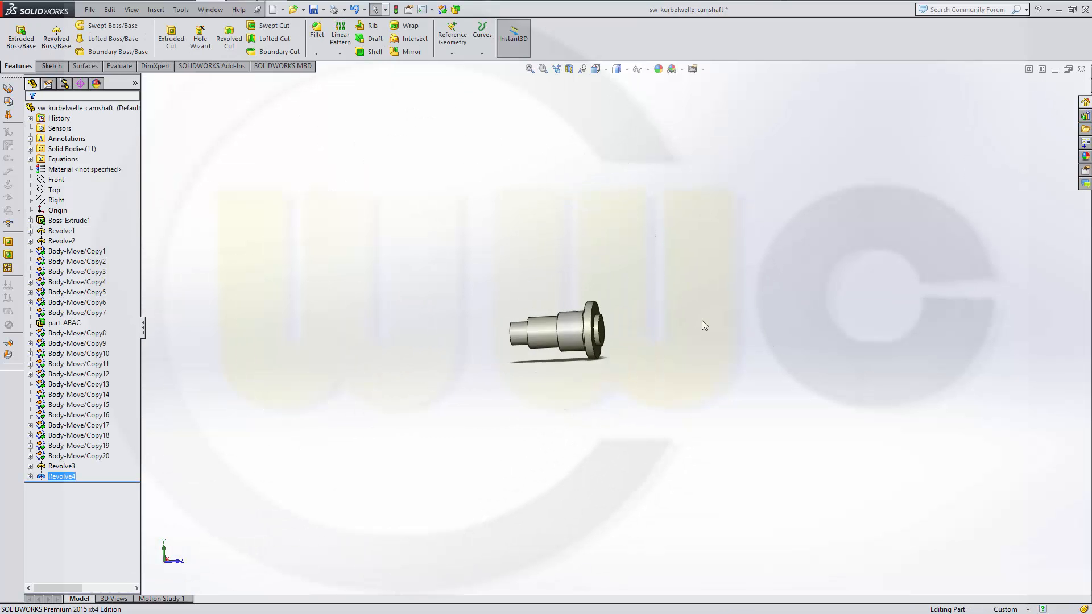
{"action": "middle_click_drag", "start_coordinate": [681, 330], "coordinate": [692, 331]}
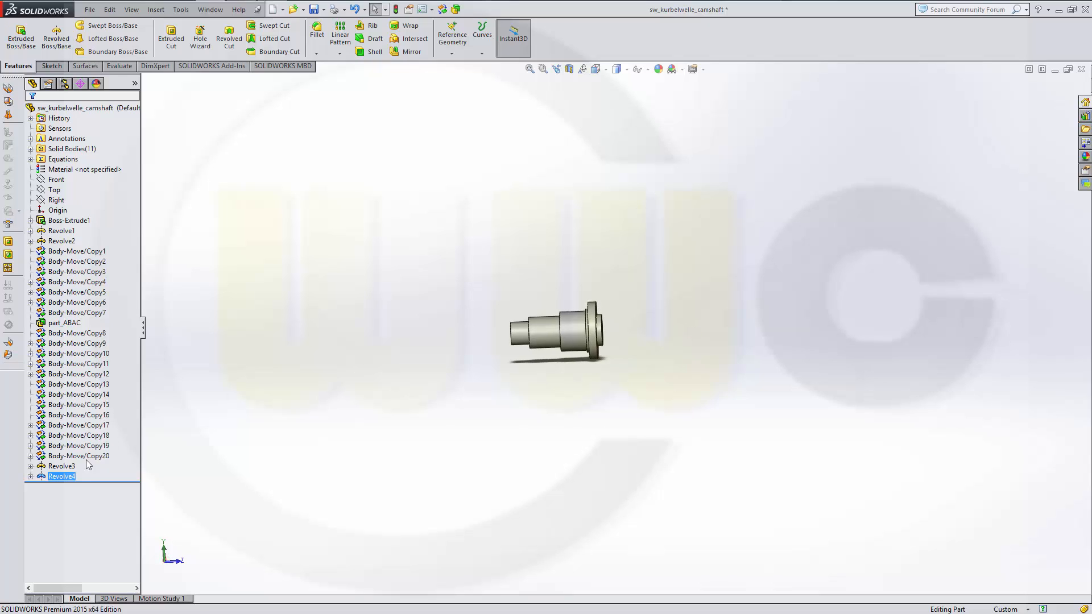
{"action": "mouse_move", "coordinate": [56, 481]}
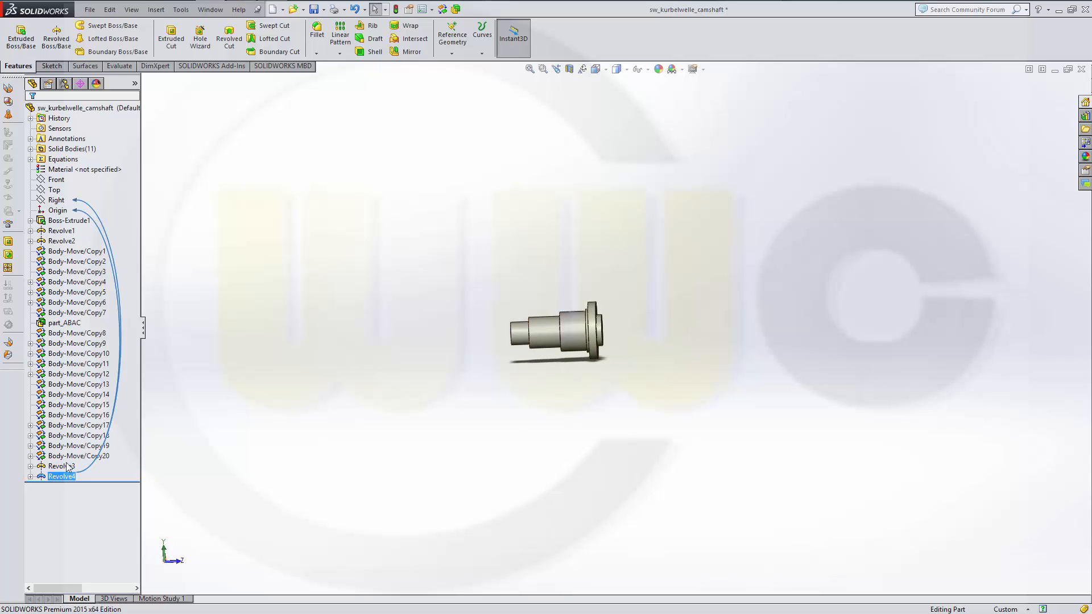
{"action": "left_click", "coordinate": [31, 149]}
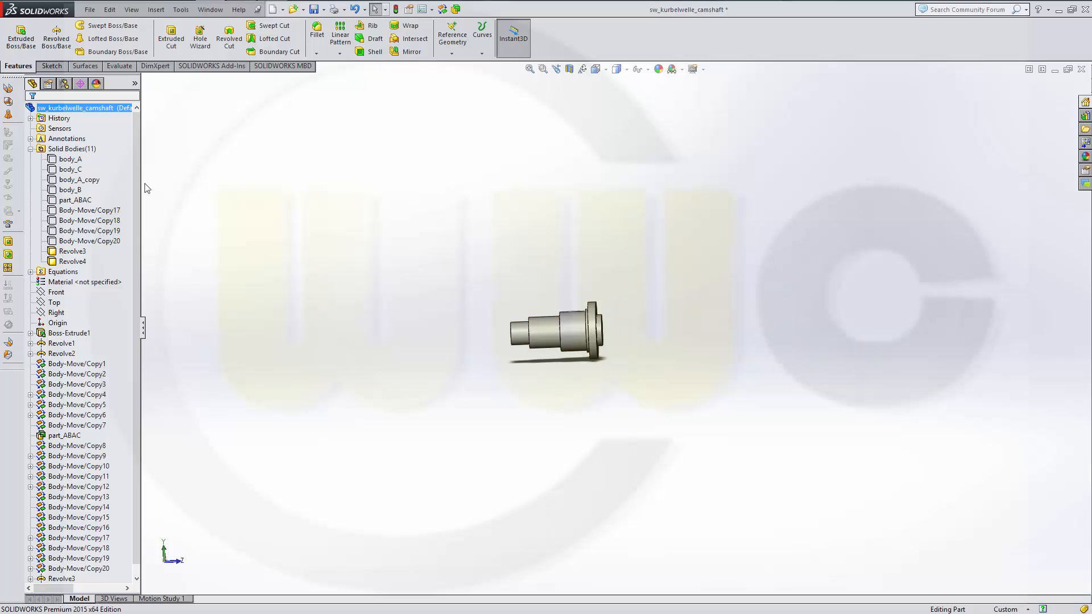
{"action": "left_click", "coordinate": [72, 251]}
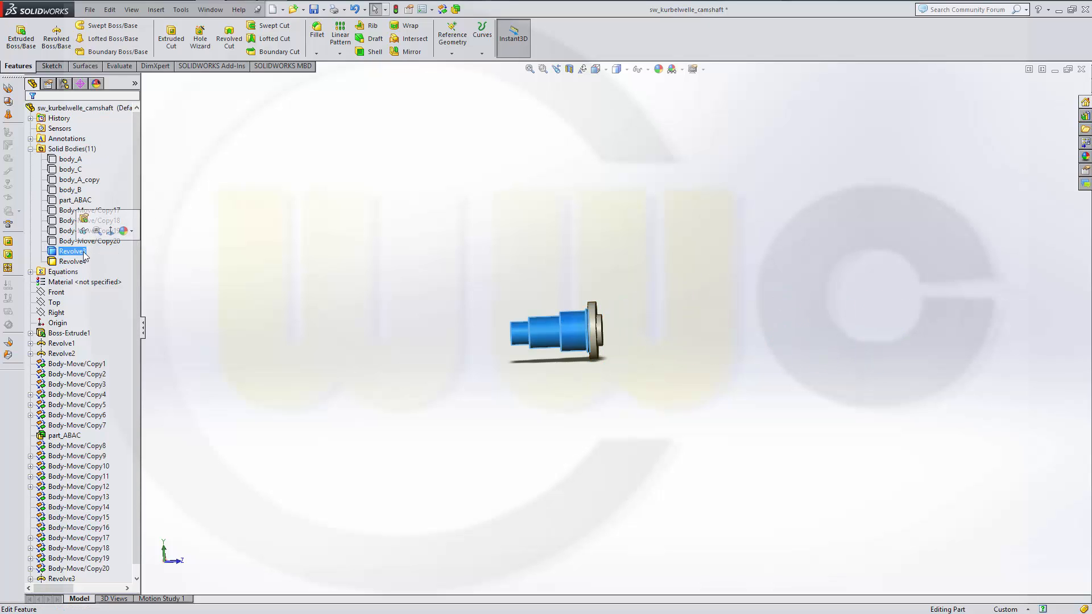
{"action": "left_click", "coordinate": [85, 251]}
{"action": "type", "text": "body_D"}
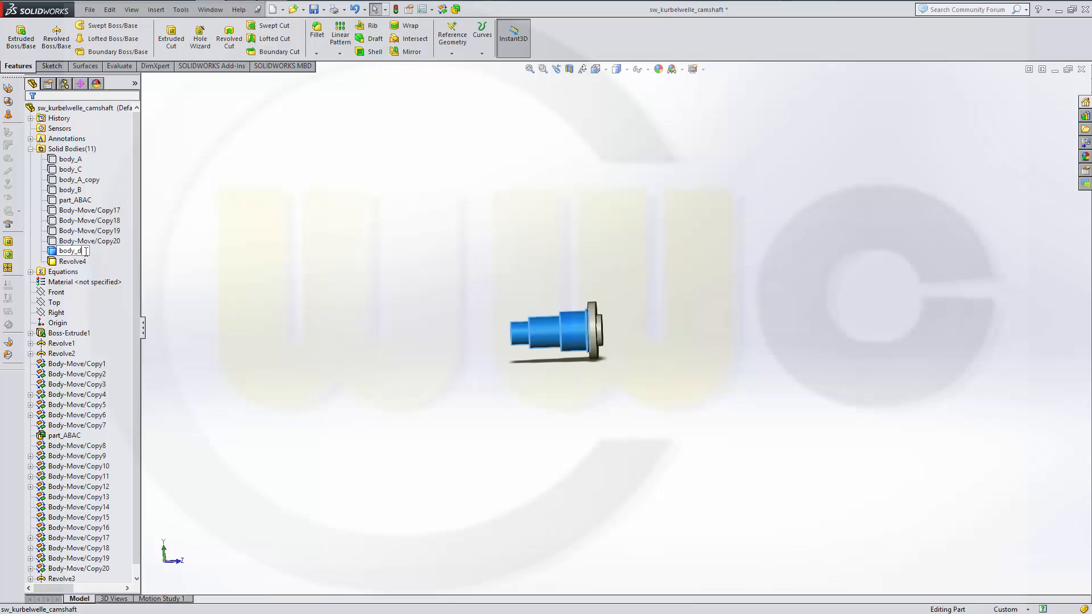
{"action": "key", "text": "Return"}
- Rename the revolved flange's solid body as body_E
{"action": "left_click", "coordinate": [72, 262]}
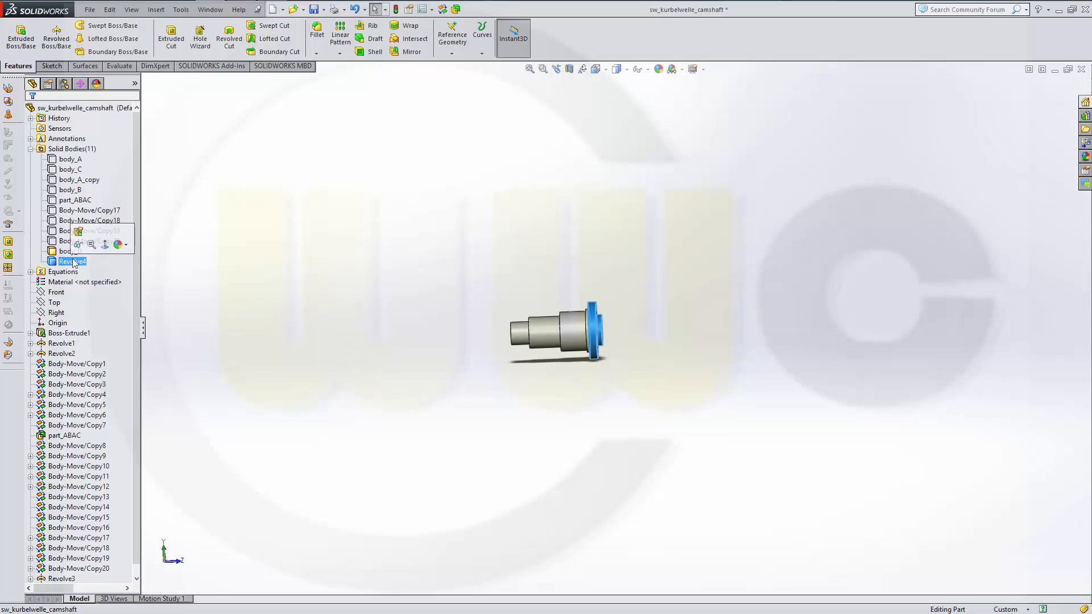
{"action": "left_click", "coordinate": [80, 262]}
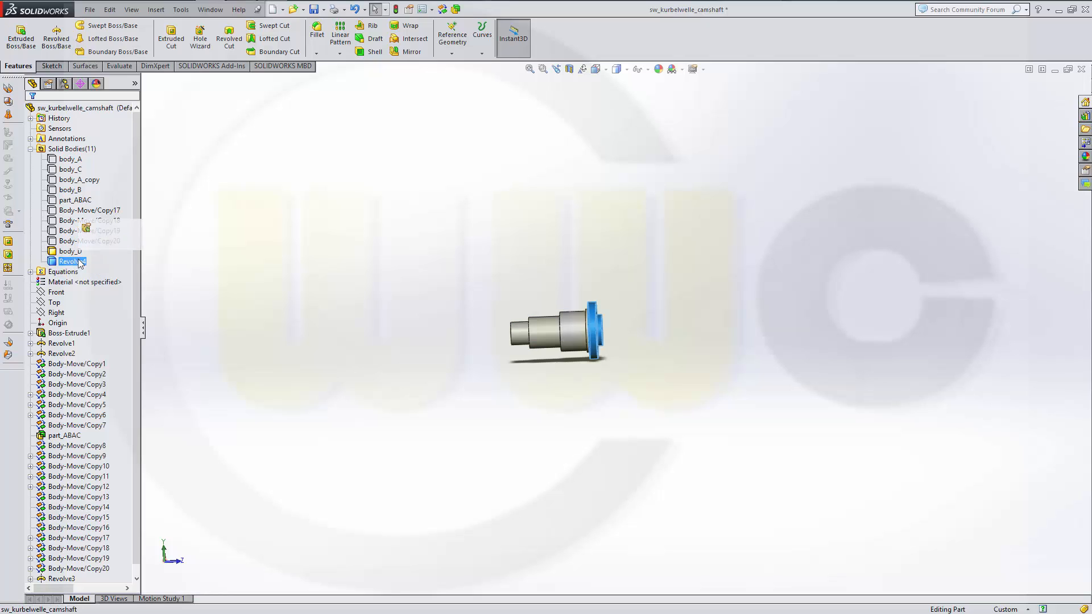
{"action": "type", "text": "body_"}
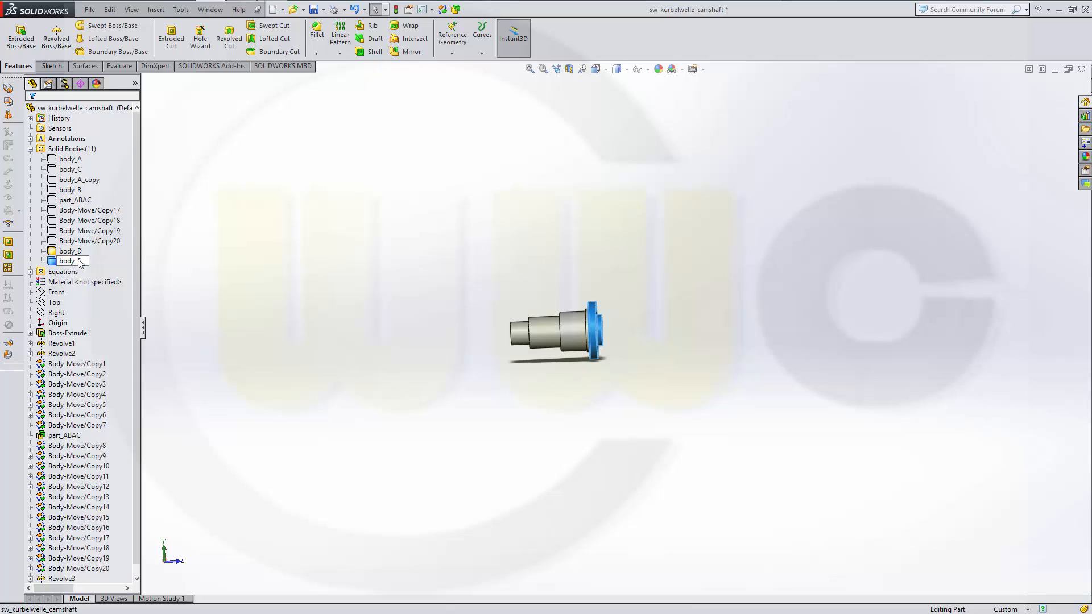
{"action": "key", "text": "Return"}
{"action": "left_click", "coordinate": [320, 221]}
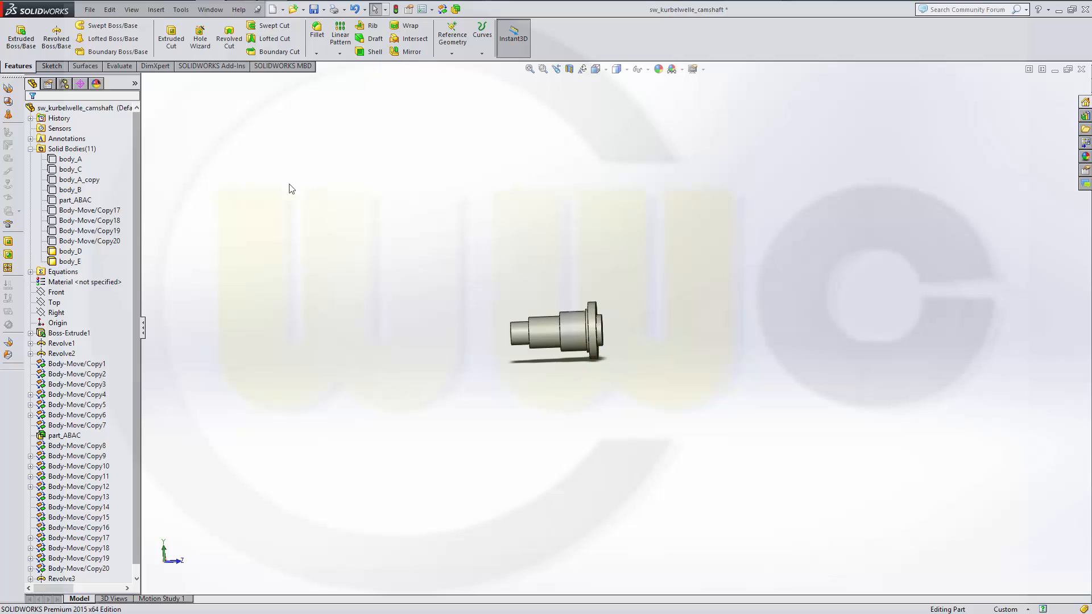
- Move body_E 700 mm along Z with Move/Copy Body, without making a copy
{"action": "left_click", "coordinate": [66, 262]}
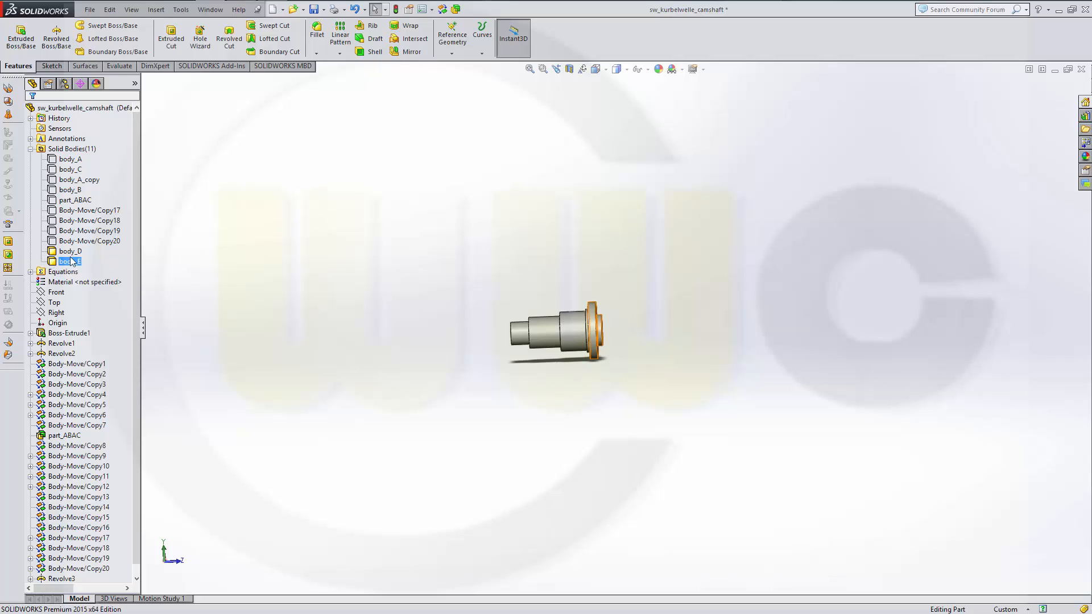
{"action": "left_click", "coordinate": [444, 11]}
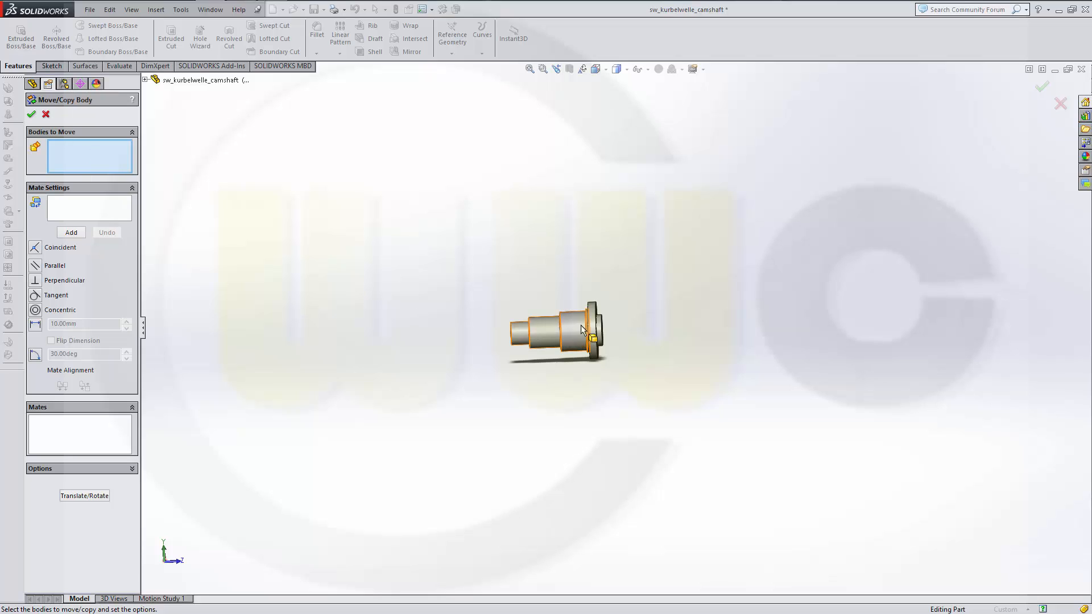
{"action": "left_click", "coordinate": [596, 330]}
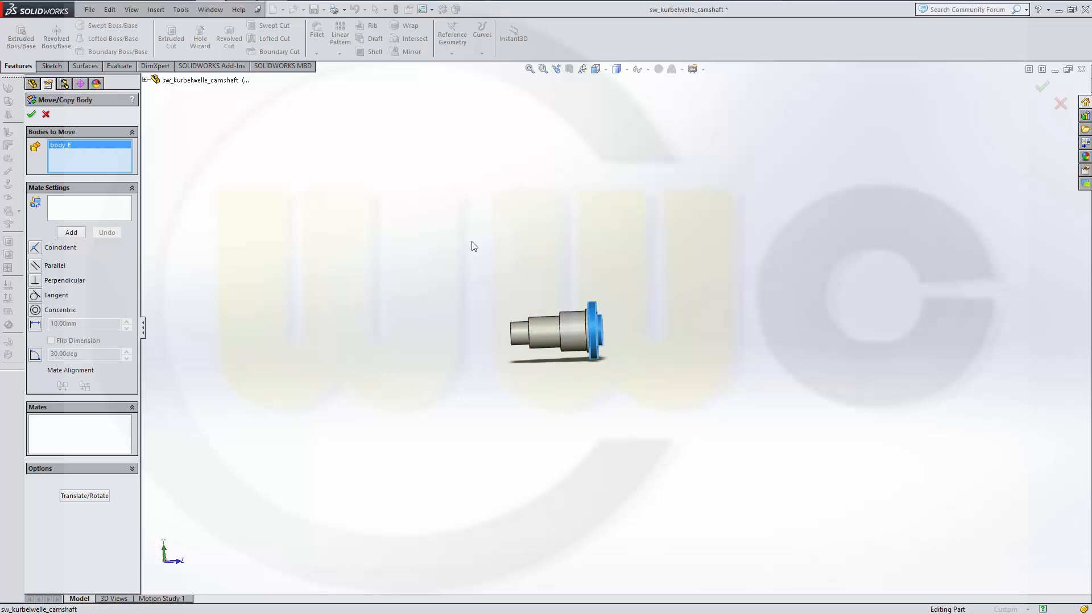
{"action": "left_click", "coordinate": [84, 496]}
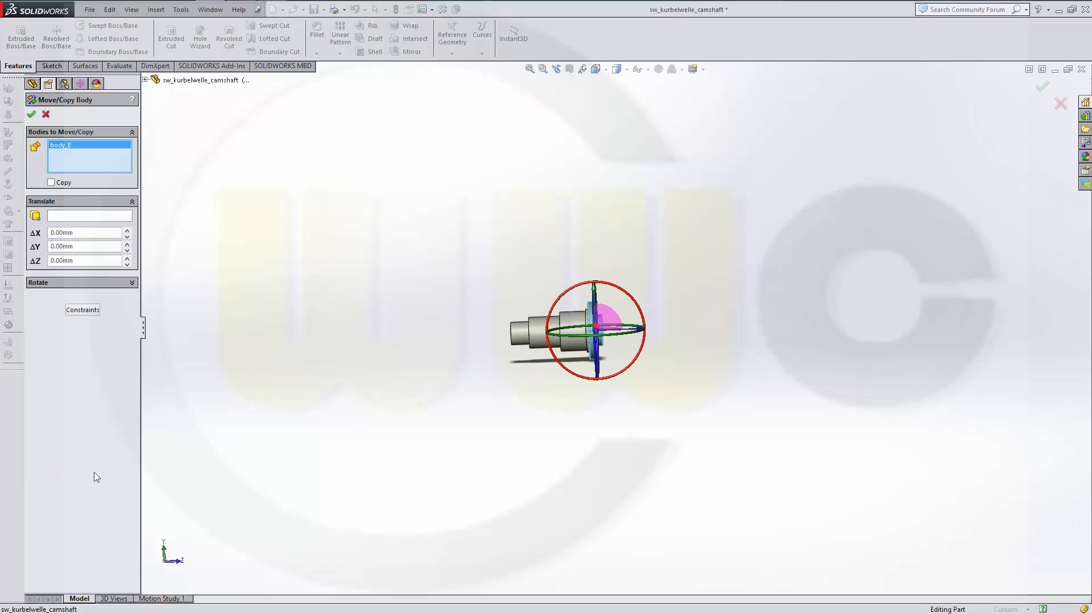
{"action": "double_click", "coordinate": [93, 261]}
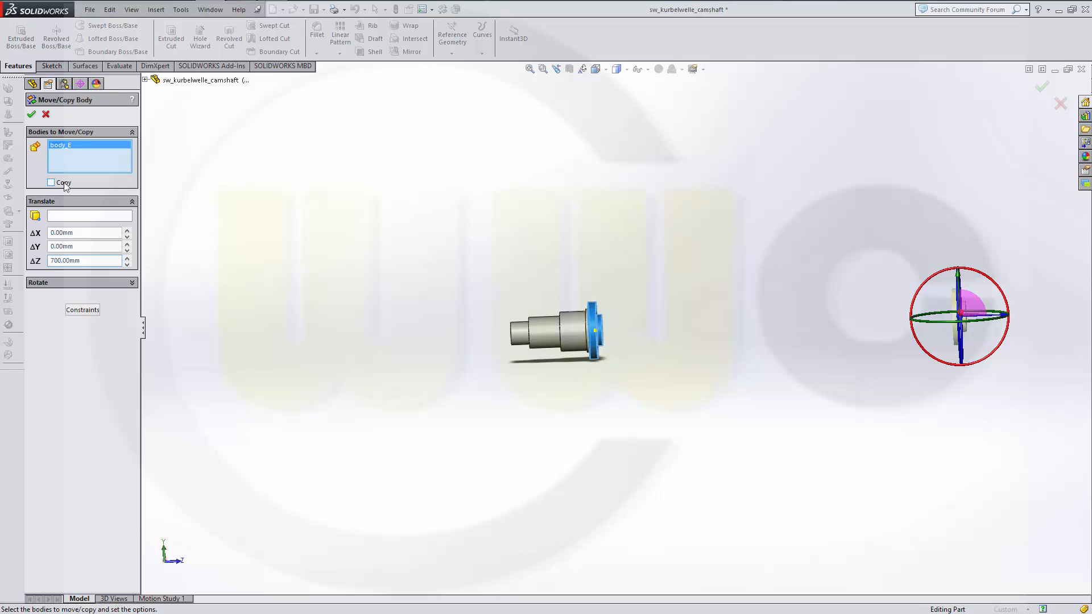
{"action": "left_click", "coordinate": [32, 116]}
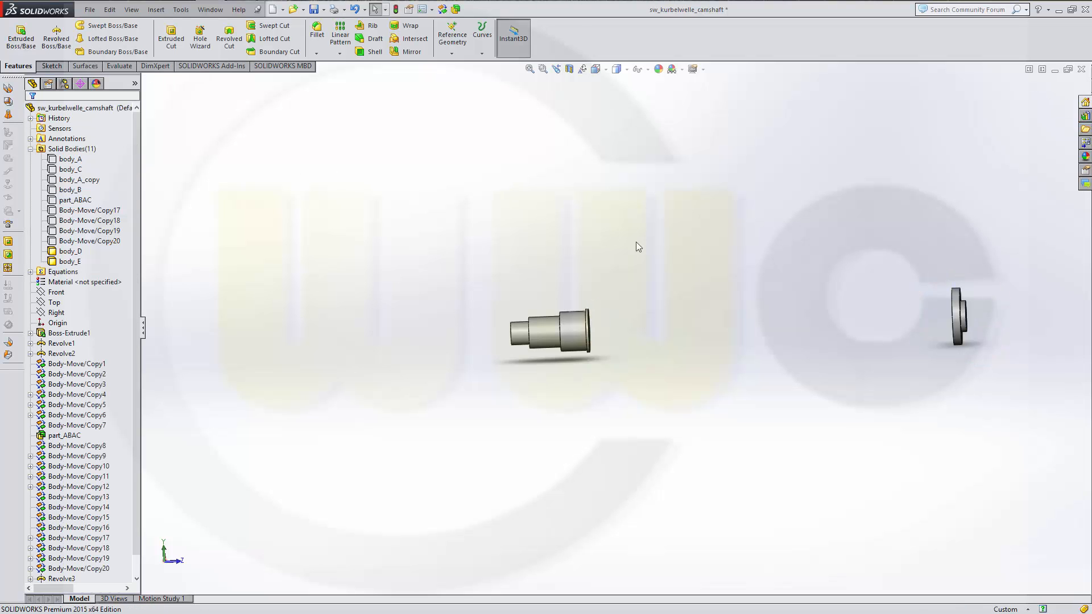
- Show the hidden crank throw bodies Body-Move/Copy17 to Body-Move/Copy20 and part_ABAC
{"action": "middle_click_drag", "start_coordinate": [636, 241], "coordinate": [701, 343]}
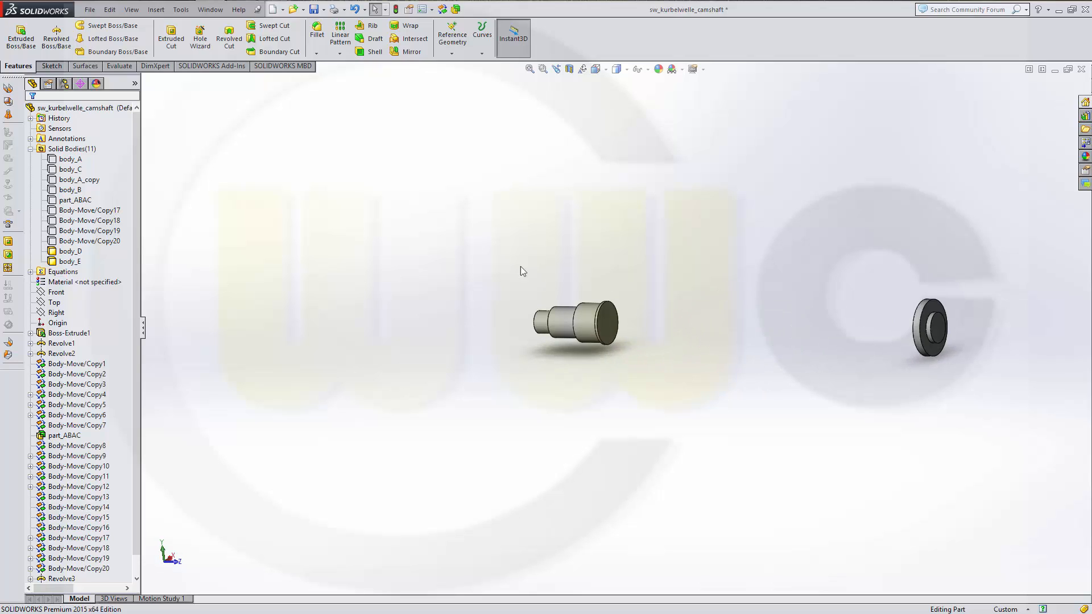
{"action": "left_click", "coordinate": [85, 569]}
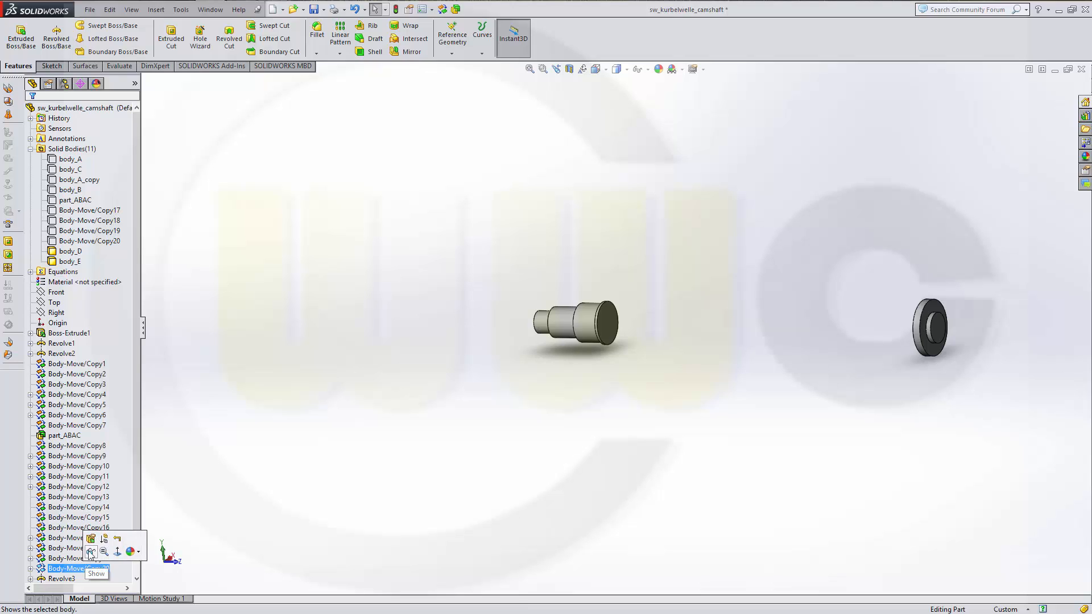
{"action": "left_click", "coordinate": [89, 553]}
{"action": "left_click", "coordinate": [75, 558]}
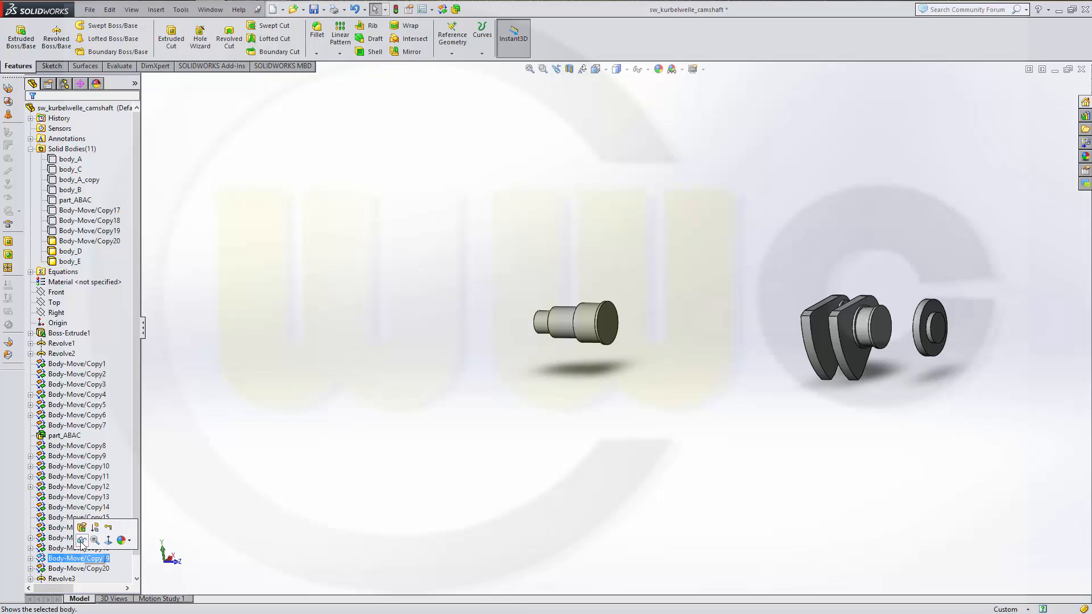
{"action": "left_click", "coordinate": [81, 543]}
{"action": "left_click", "coordinate": [63, 548]}
{"action": "left_click", "coordinate": [69, 530]}
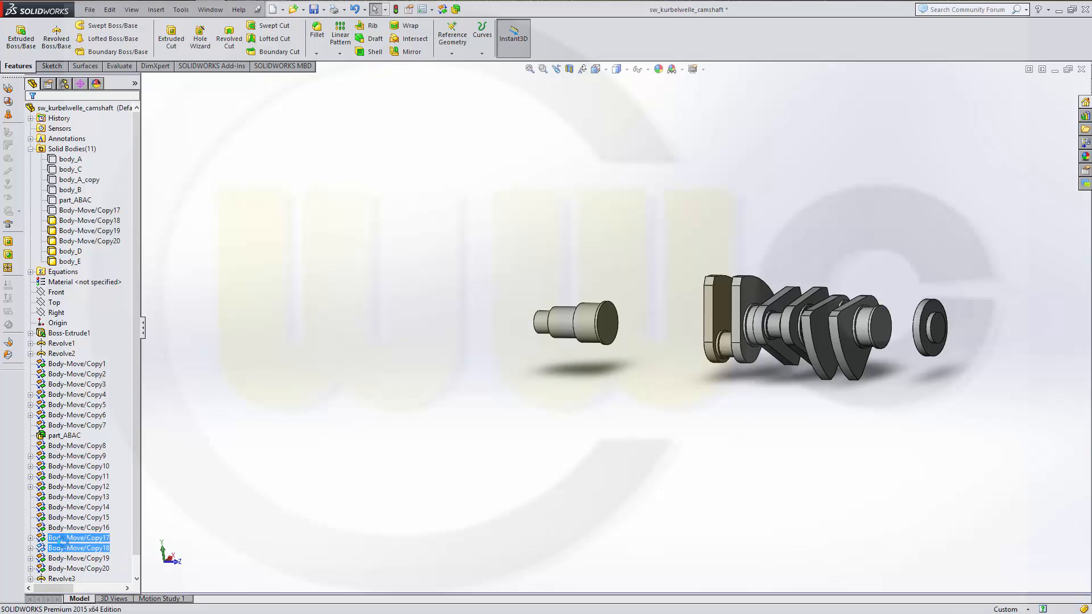
{"action": "left_click", "coordinate": [64, 538]}
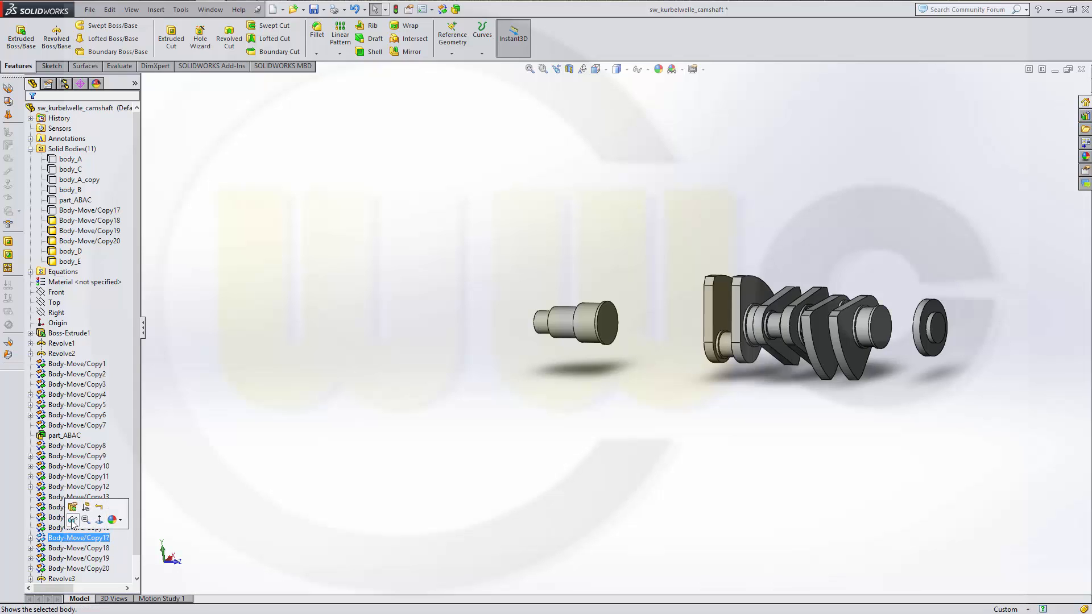
{"action": "left_click", "coordinate": [72, 521]}
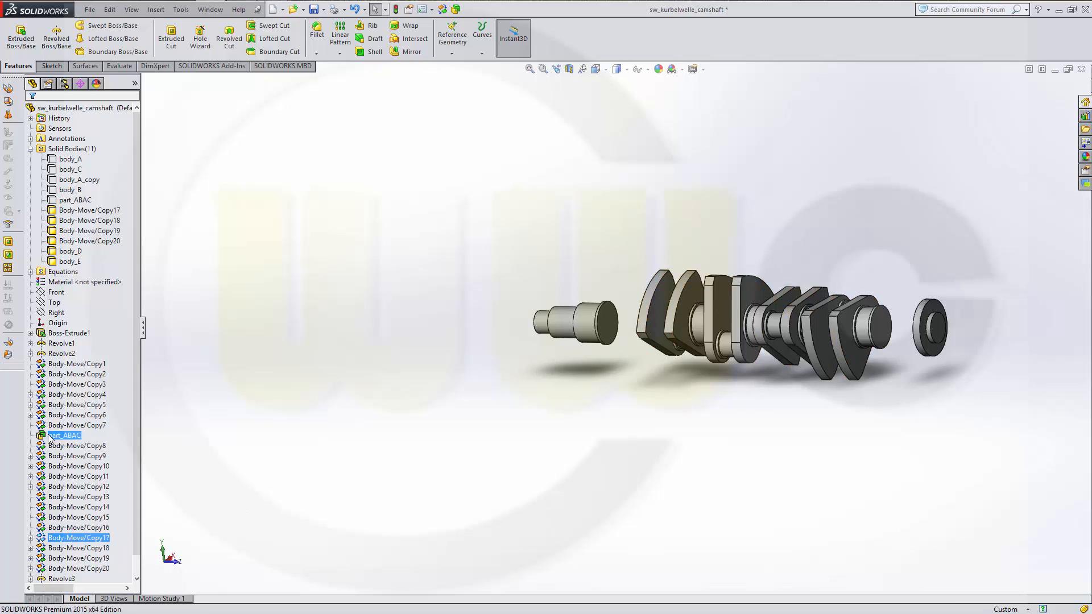
{"action": "left_click", "coordinate": [74, 415]}
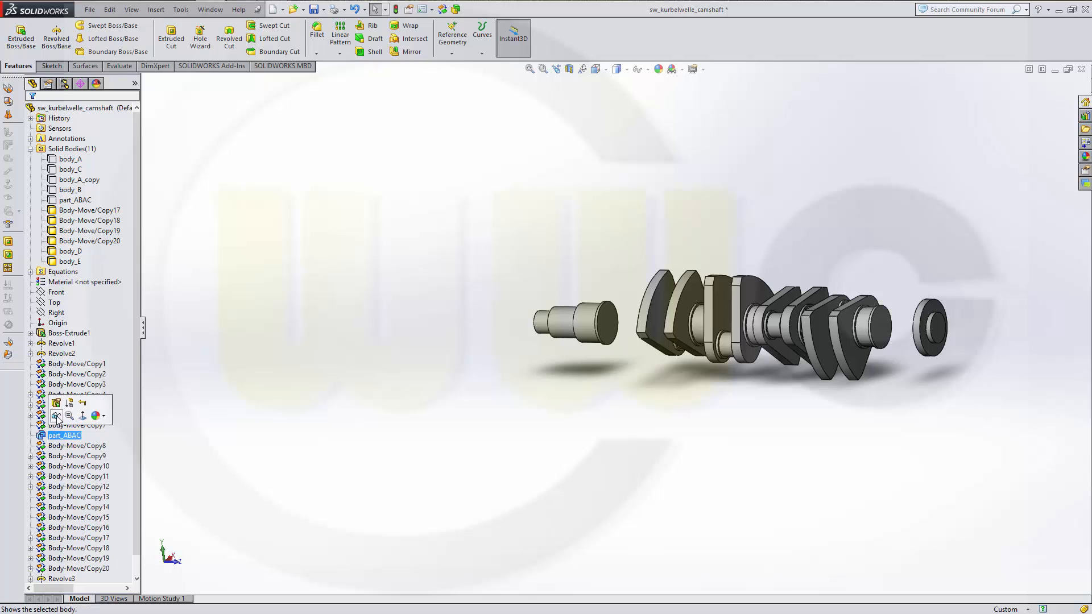
{"action": "left_click", "coordinate": [72, 398]}
- Start Move/Copy Body on body_E and add a coincident mate between the flange's large flat face and the crankshaft's end journal face
{"action": "middle_click_drag", "start_coordinate": [487, 388], "coordinate": [513, 370]}
{"action": "left_click", "coordinate": [443, 10]}
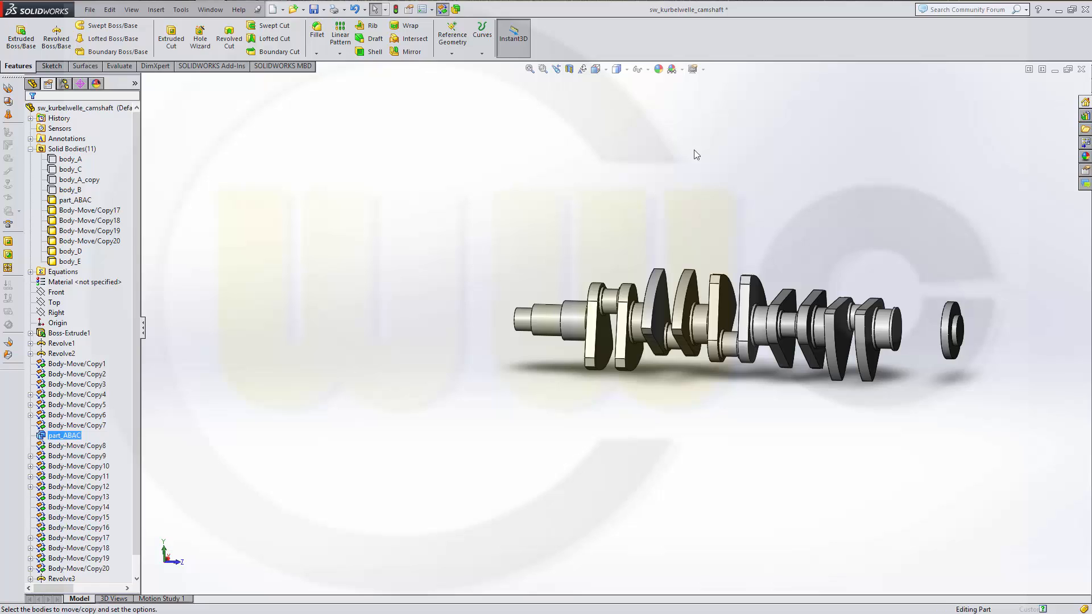
{"action": "left_click", "coordinate": [951, 332]}
{"action": "left_click", "coordinate": [82, 310]}
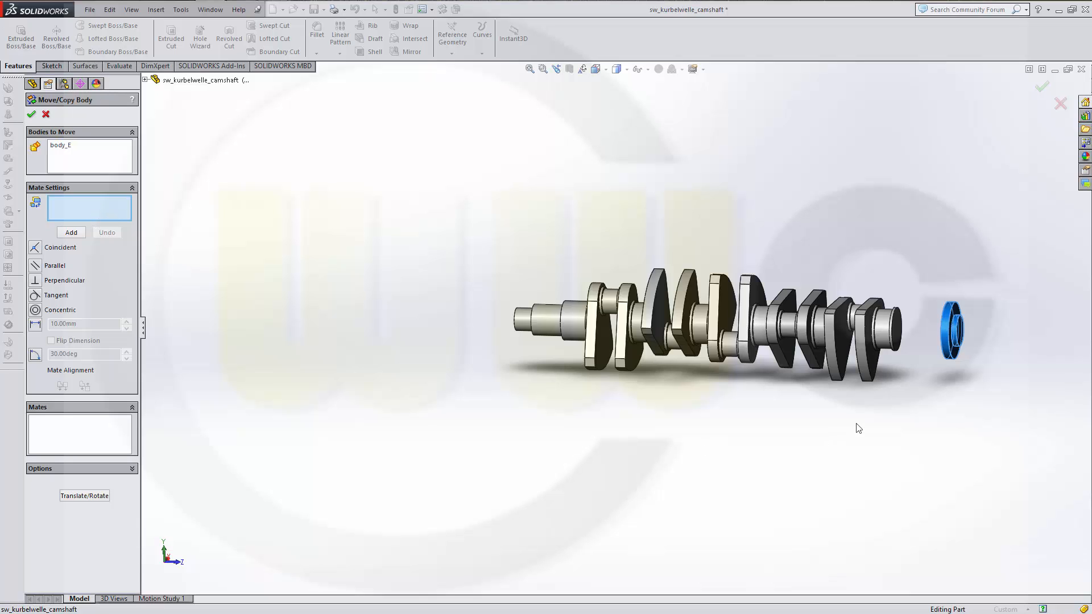
{"action": "middle_click_drag", "start_coordinate": [923, 379], "coordinate": [914, 404]}
{"action": "scroll", "coordinate": [890, 343], "scroll_direction": "up", "scroll_amount": 3}
{"action": "scroll", "coordinate": [854, 352], "scroll_direction": "down", "scroll_amount": 4}
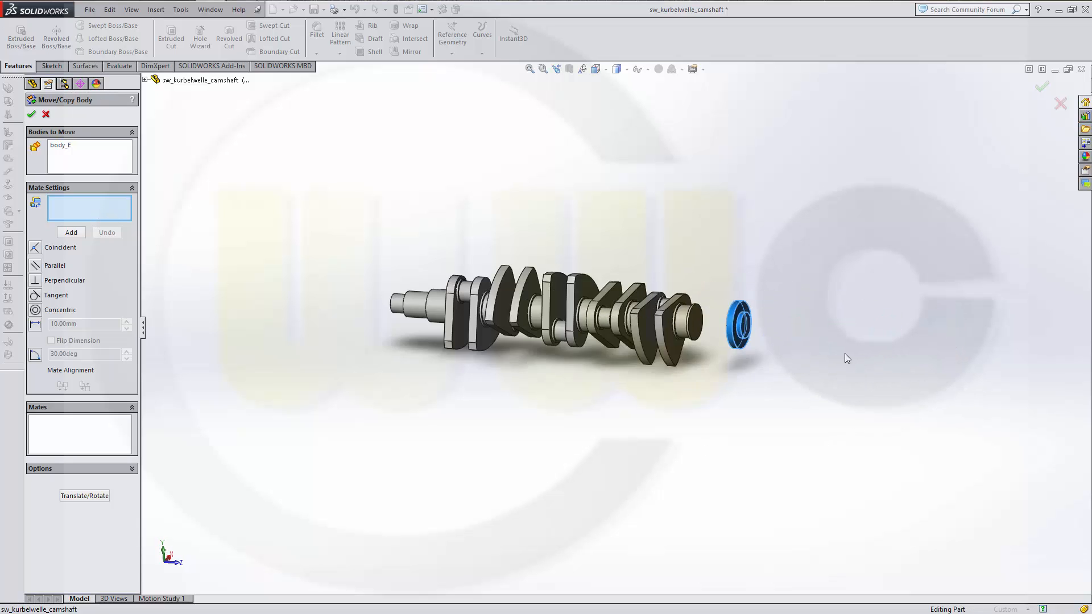
{"action": "scroll", "coordinate": [630, 312], "scroll_direction": "down", "scroll_amount": 1}
{"action": "middle_click_drag", "start_coordinate": [666, 322], "coordinate": [747, 329]}
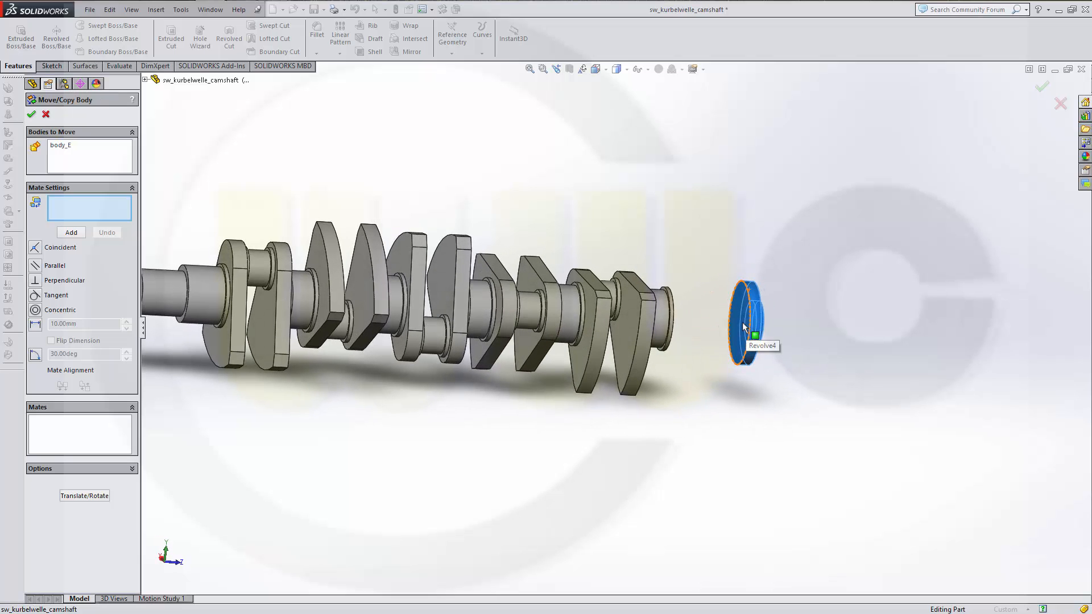
{"action": "left_click", "coordinate": [742, 327]}
{"action": "middle_click_drag", "start_coordinate": [679, 248], "coordinate": [655, 294]}
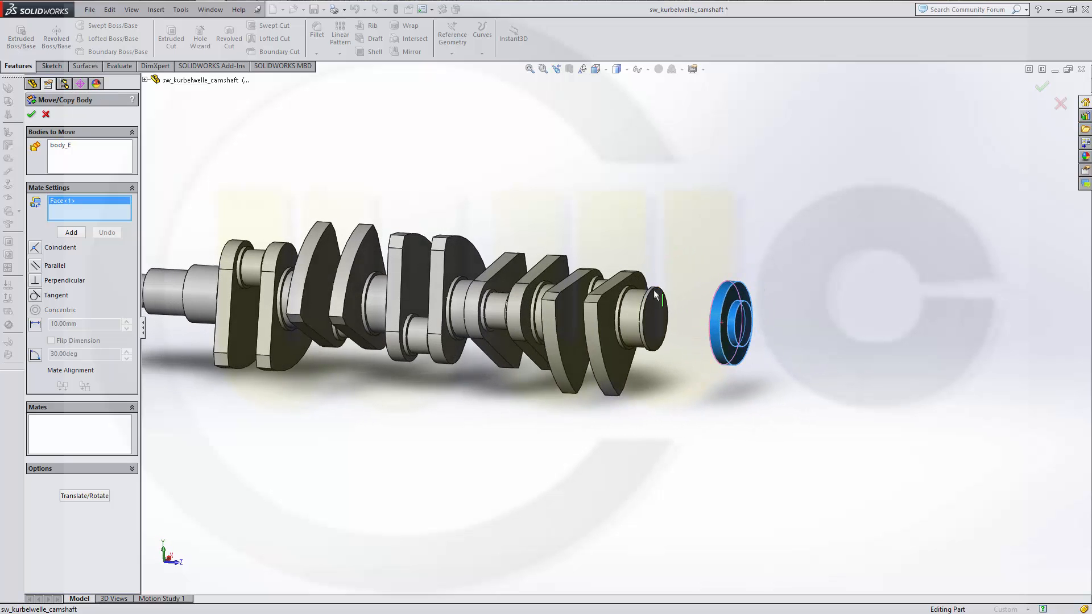
{"action": "left_click", "coordinate": [658, 319]}
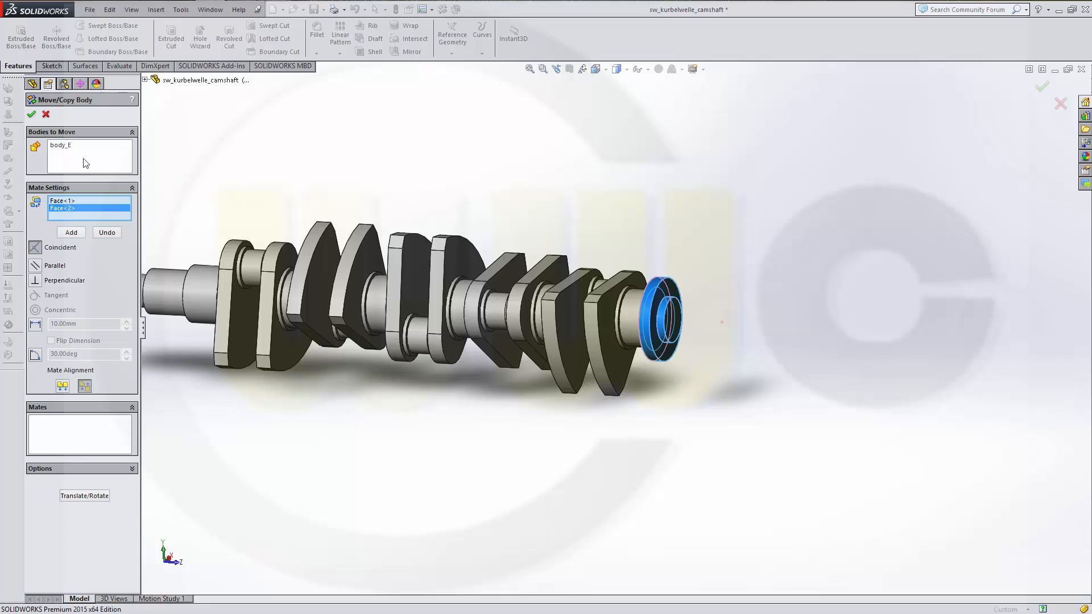
{"action": "left_click", "coordinate": [71, 232]}
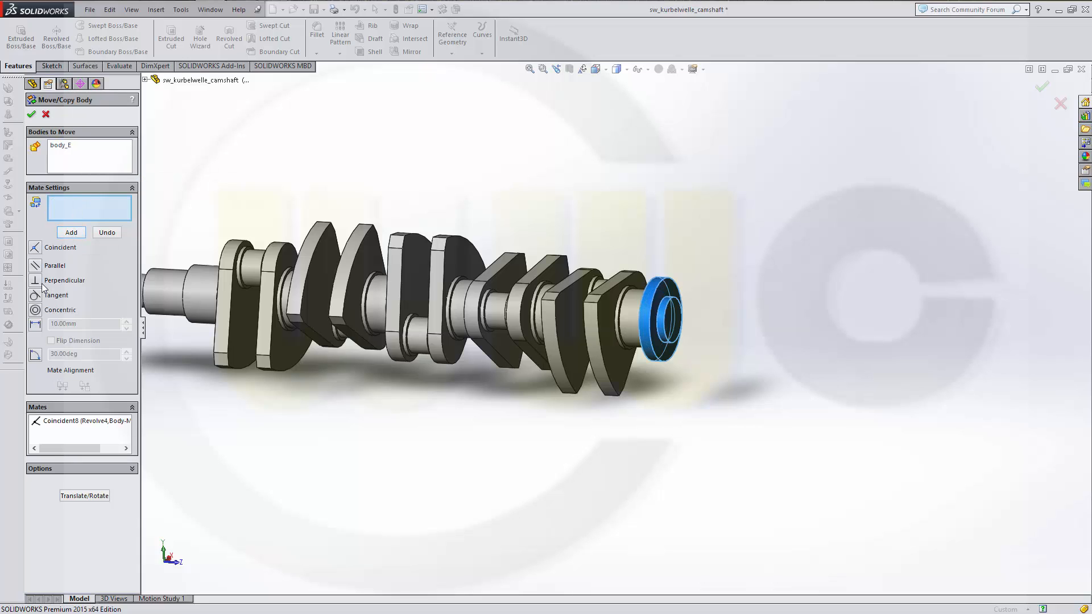
- Add a concentric mate between the flange's small cylindrical face and the crankshaft's end journal, and finish the body move
{"action": "left_click", "coordinate": [34, 310]}
{"action": "middle_click_drag", "start_coordinate": [702, 361], "coordinate": [741, 363]}
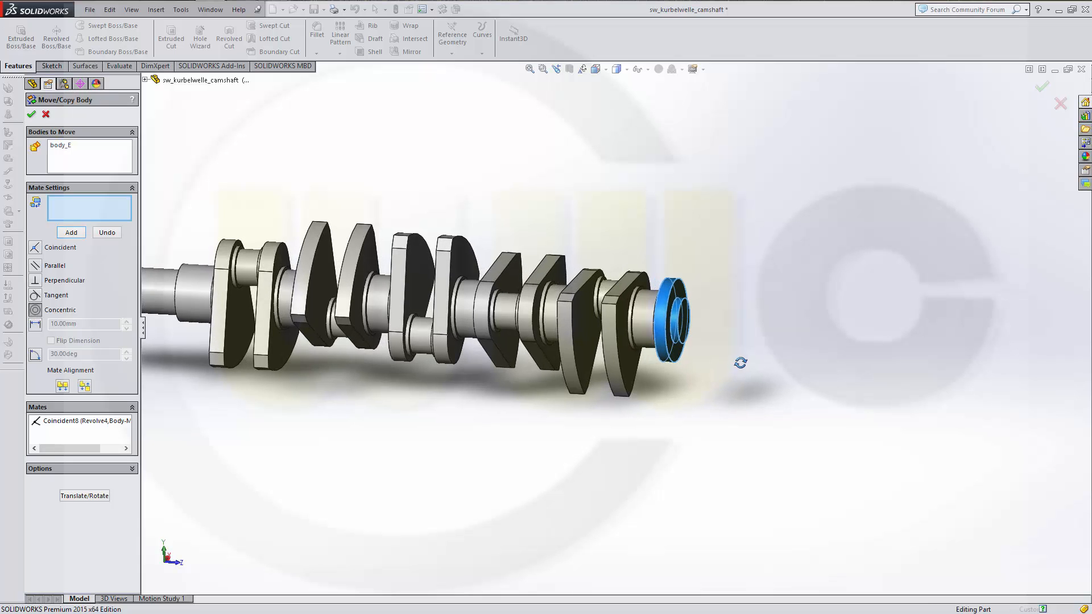
{"action": "scroll", "coordinate": [696, 305], "scroll_direction": "up", "scroll_amount": 3}
{"action": "scroll", "coordinate": [696, 305], "scroll_direction": "down", "scroll_amount": 2}
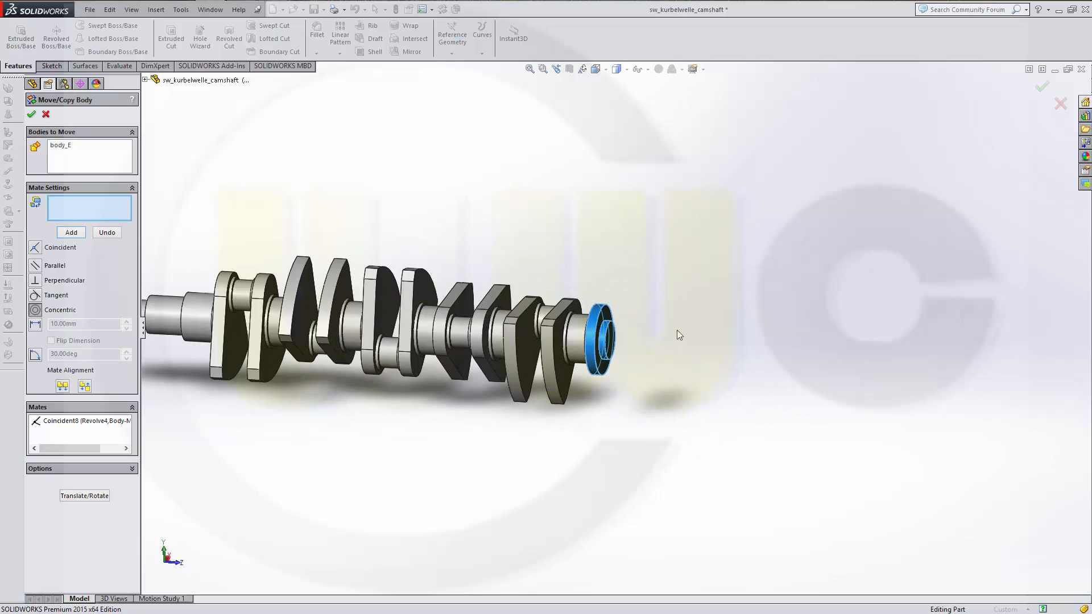
{"action": "scroll", "coordinate": [677, 330], "scroll_direction": "down", "scroll_amount": 3}
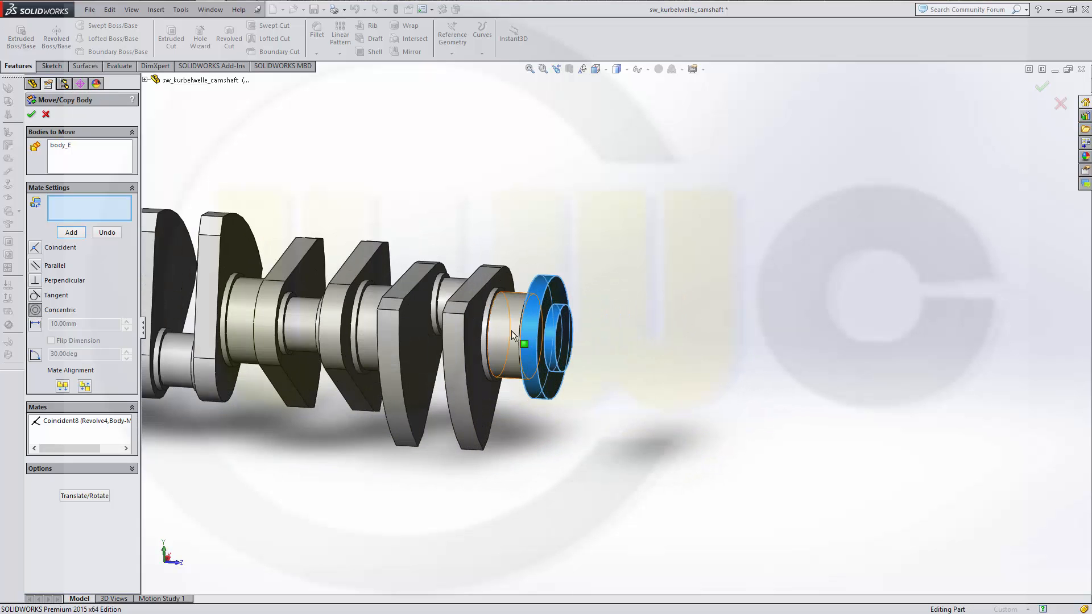
{"action": "left_click", "coordinate": [552, 346]}
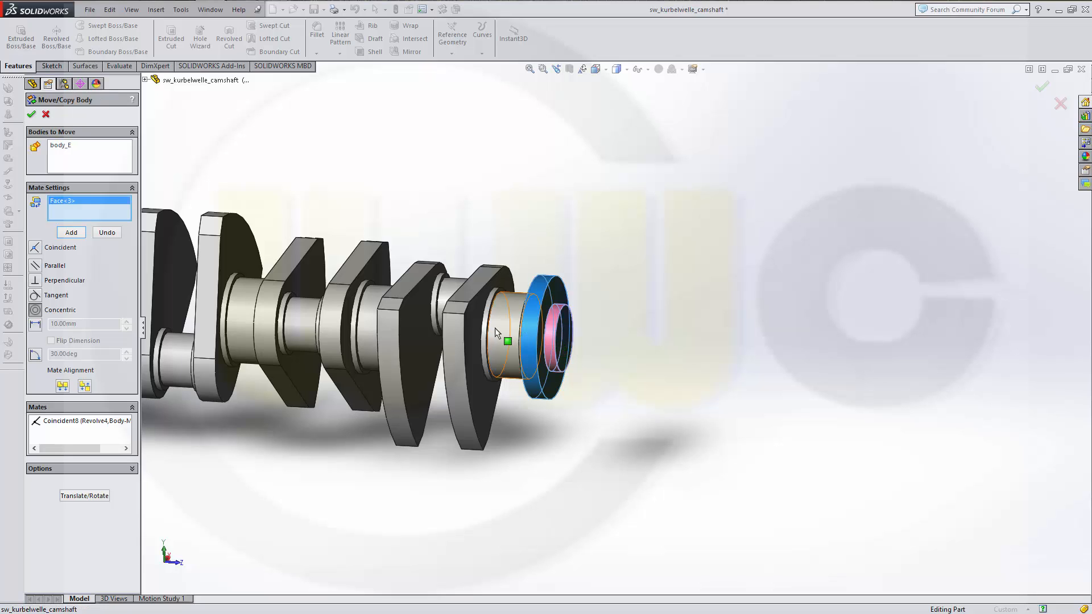
{"action": "left_click", "coordinate": [499, 328]}
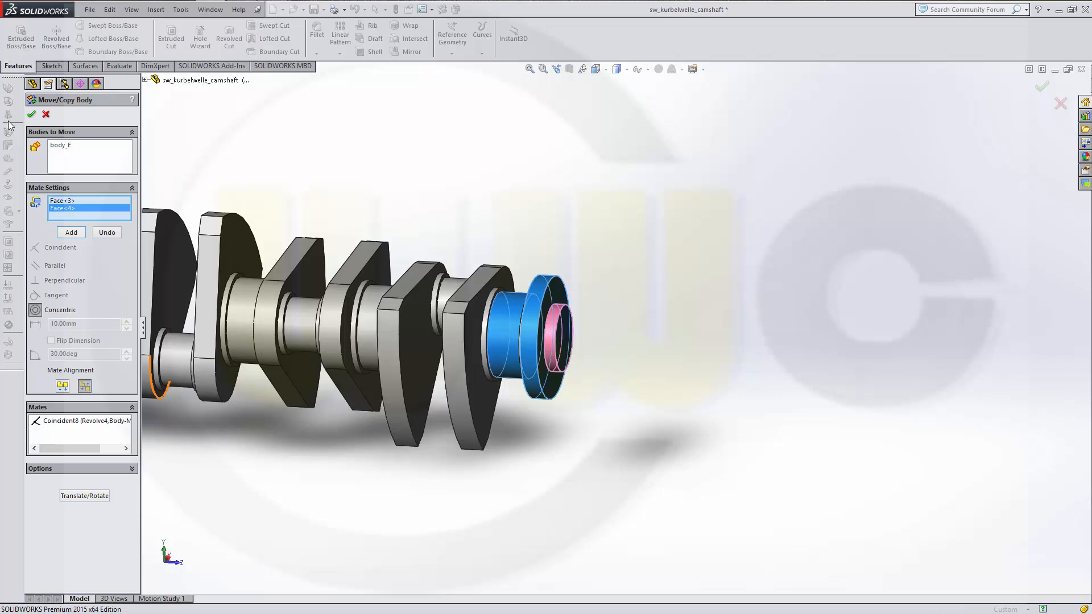
{"action": "left_click", "coordinate": [31, 114]}
- Examine the assembled crankshaft from the flange end to the stepped shaft end
{"action": "middle_click_drag", "start_coordinate": [442, 209], "coordinate": [394, 252]}
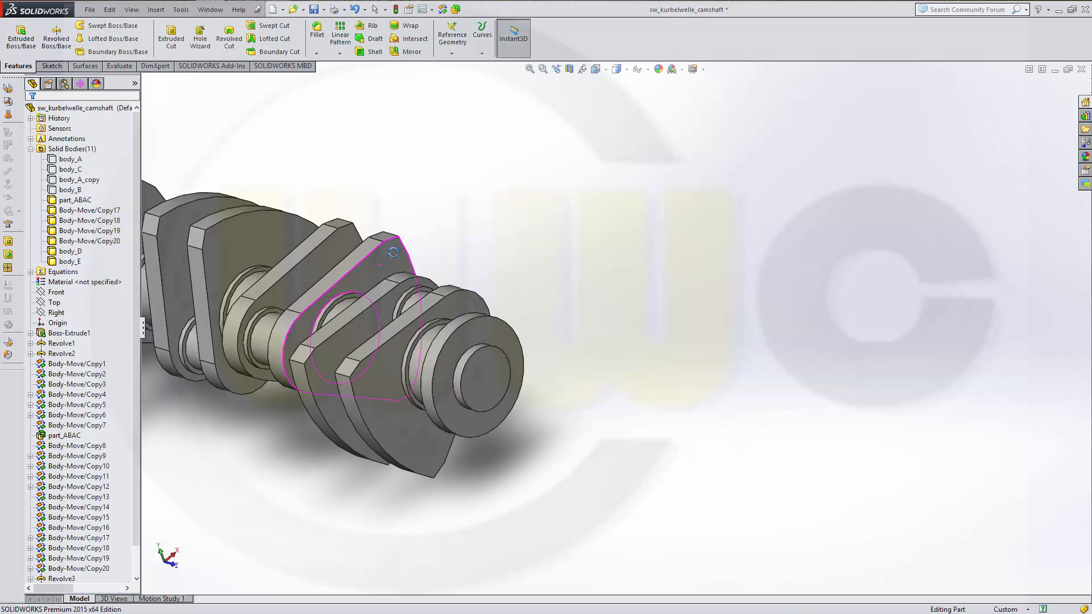
{"action": "scroll", "coordinate": [267, 318], "scroll_direction": "down", "scroll_amount": 3}
{"action": "scroll", "coordinate": [279, 322], "scroll_direction": "up", "scroll_amount": 4}
{"action": "middle_click_drag", "start_coordinate": [410, 306], "coordinate": [424, 242]}
{"action": "middle_click_drag", "start_coordinate": [448, 304], "coordinate": [753, 281]}
{"action": "scroll", "coordinate": [718, 223], "scroll_direction": "up", "scroll_amount": 1}
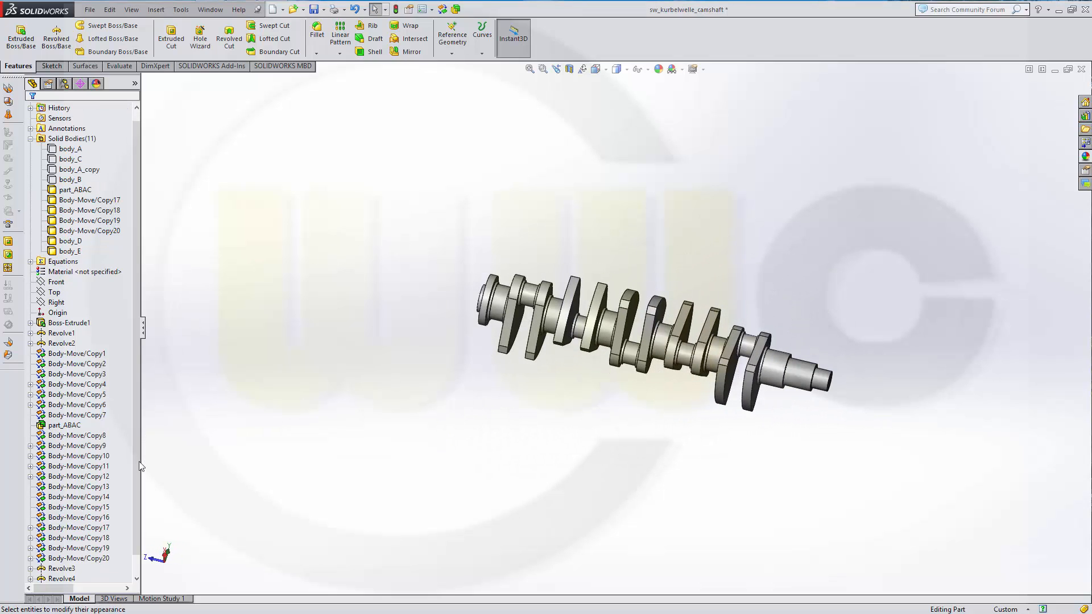
{"action": "scroll", "coordinate": [136, 489], "scroll_direction": "down", "scroll_amount": 1}
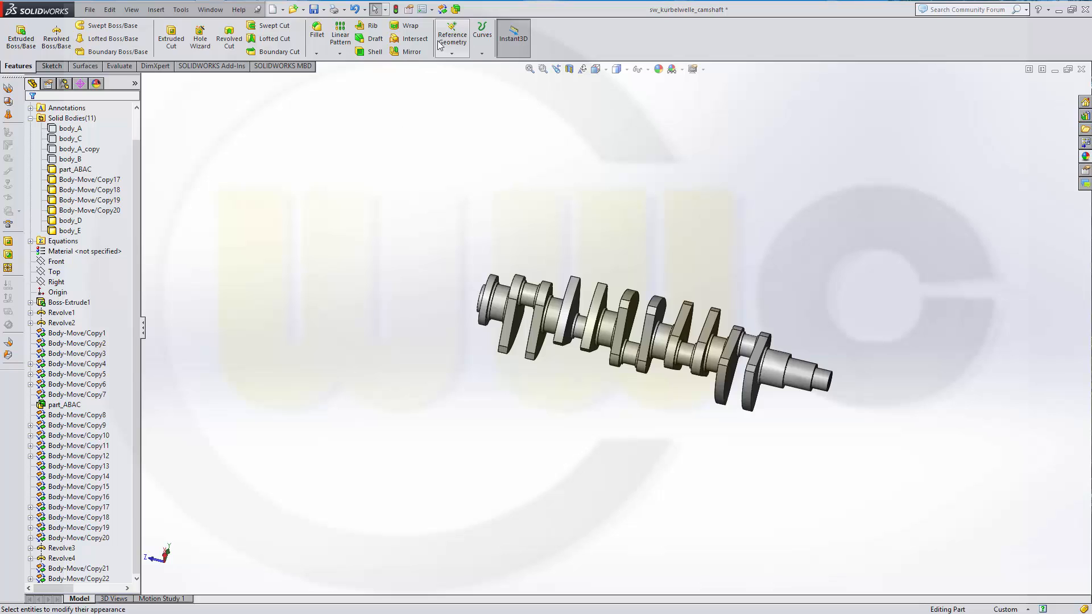
- Combine part_ABAC, body_D, Body-Move/Copy17 to Copy20 and body_E into a single body with the Add operation
{"action": "left_click", "coordinate": [457, 10]}
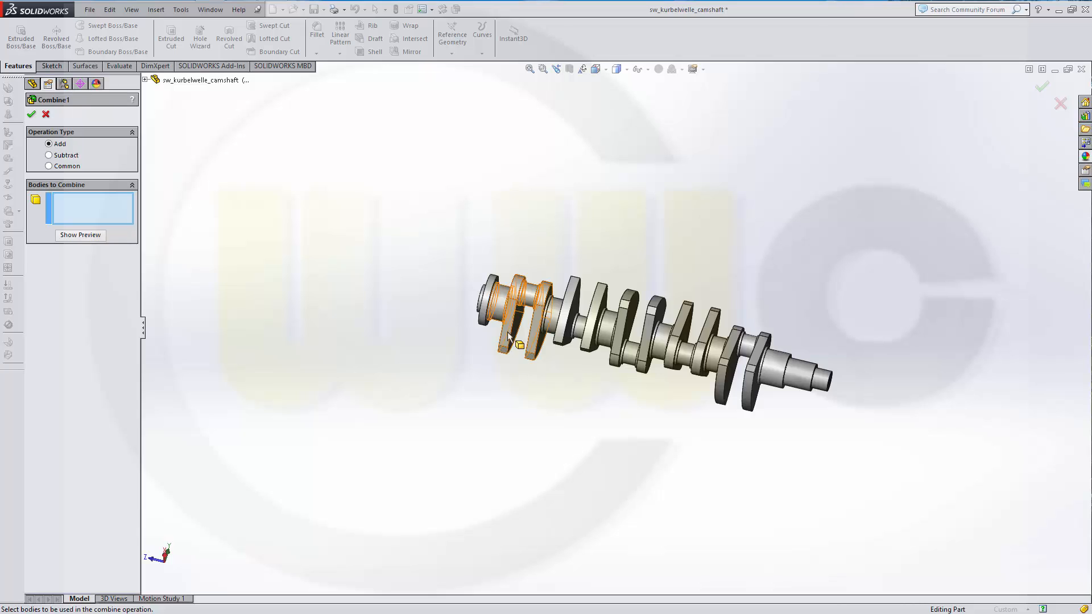
{"action": "left_click", "coordinate": [752, 381]}
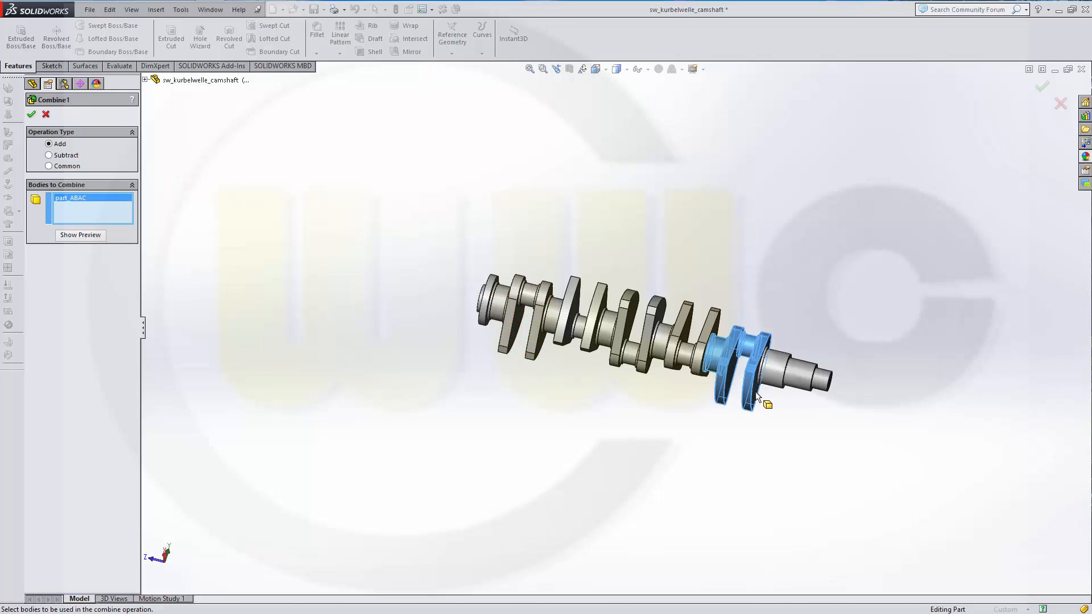
{"action": "left_click", "coordinate": [802, 380]}
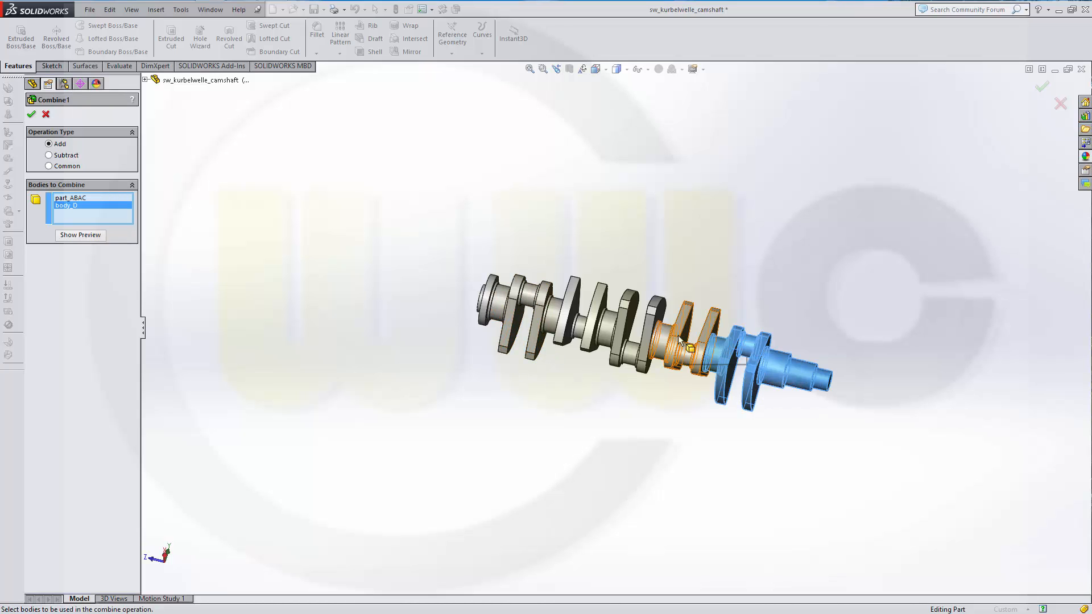
{"action": "left_click", "coordinate": [689, 340]}
{"action": "left_click", "coordinate": [652, 329]}
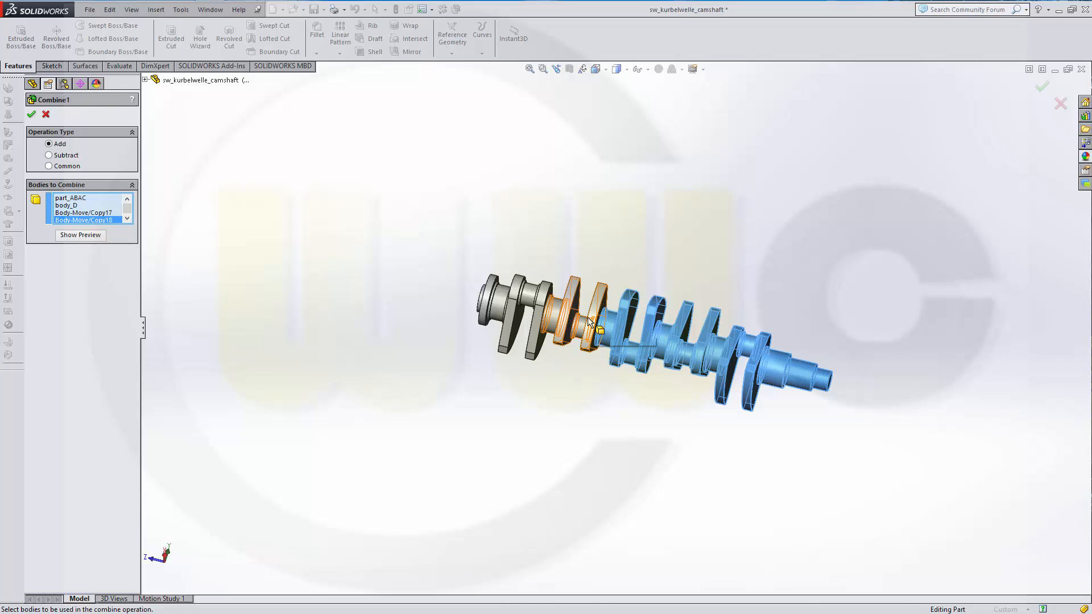
{"action": "left_click", "coordinate": [589, 322]}
{"action": "left_click", "coordinate": [539, 309]}
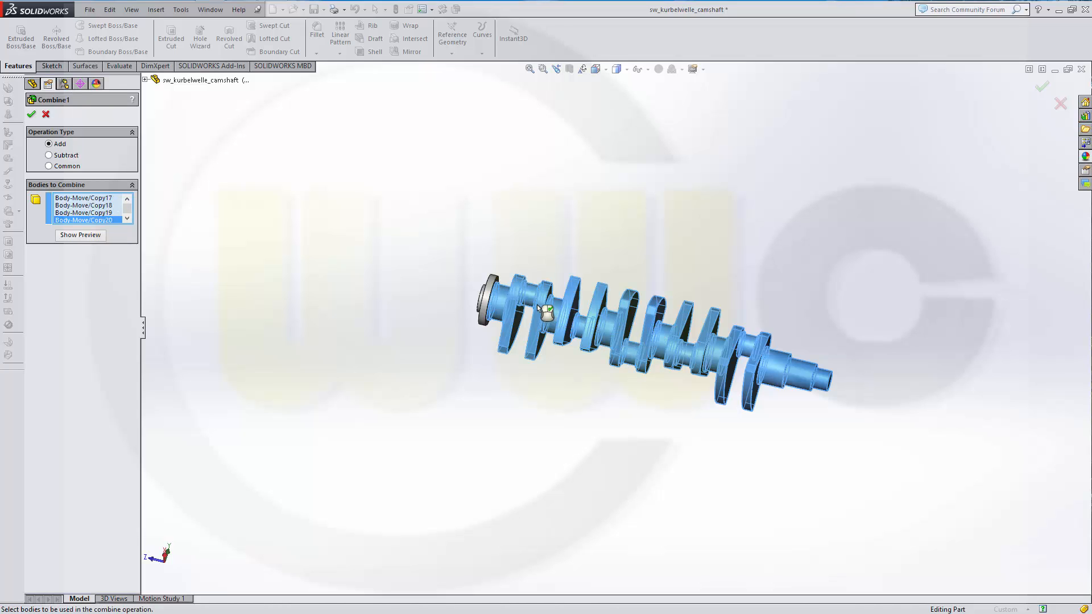
{"action": "left_click", "coordinate": [483, 304]}
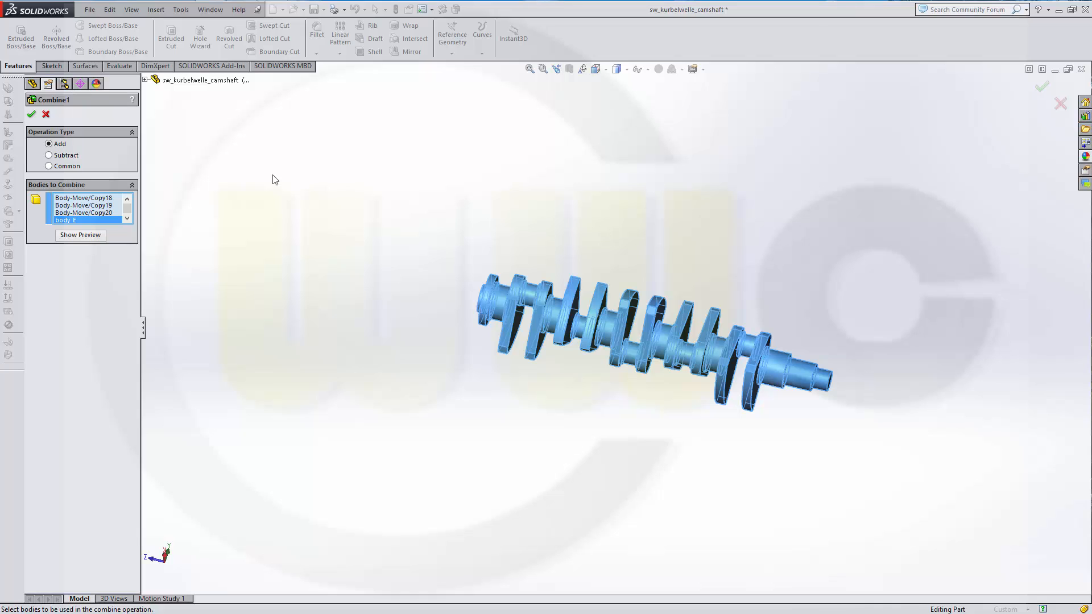
{"action": "left_click", "coordinate": [32, 115]}
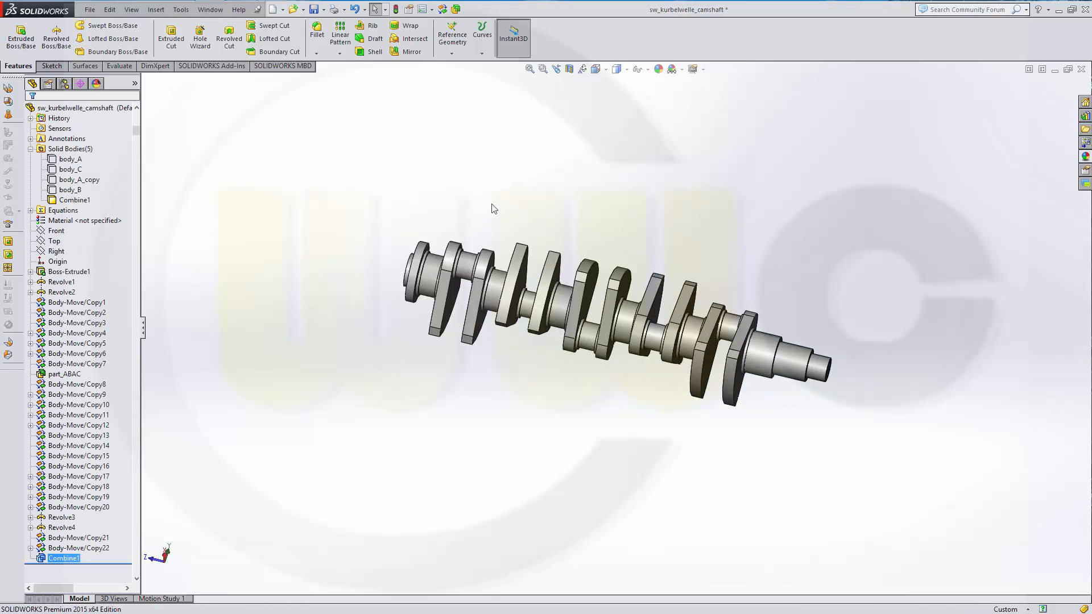
- Try the global variable body_A_width at 40 in the equations to test the parametric rebuild, and discard the change
{"action": "mouse_move", "coordinate": [495, 210]}
{"action": "middle_mouse_down"}
{"action": "mouse_move", "coordinate": [507, 176]}
{"action": "mouse_move", "coordinate": [500, 191]}
{"action": "middle_mouse_up"}
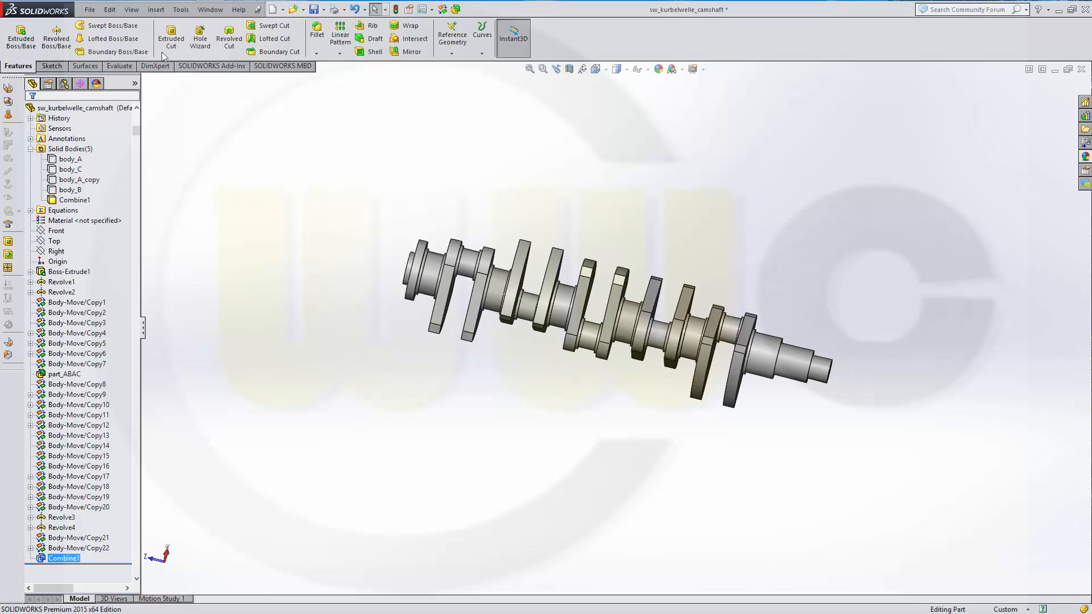
{"action": "left_click", "coordinate": [181, 9]}
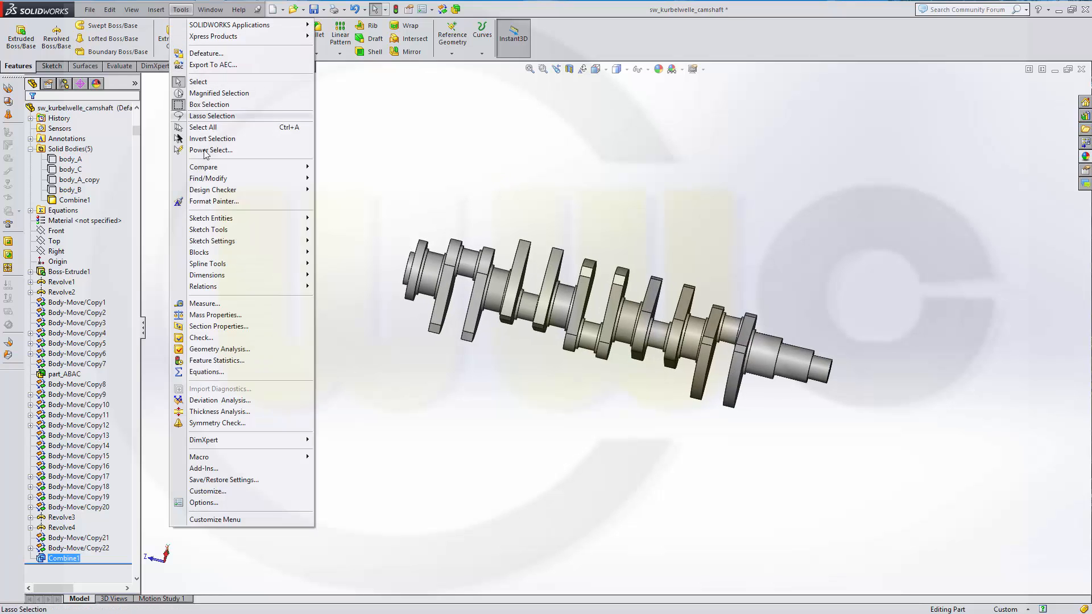
{"action": "left_click", "coordinate": [206, 371]}
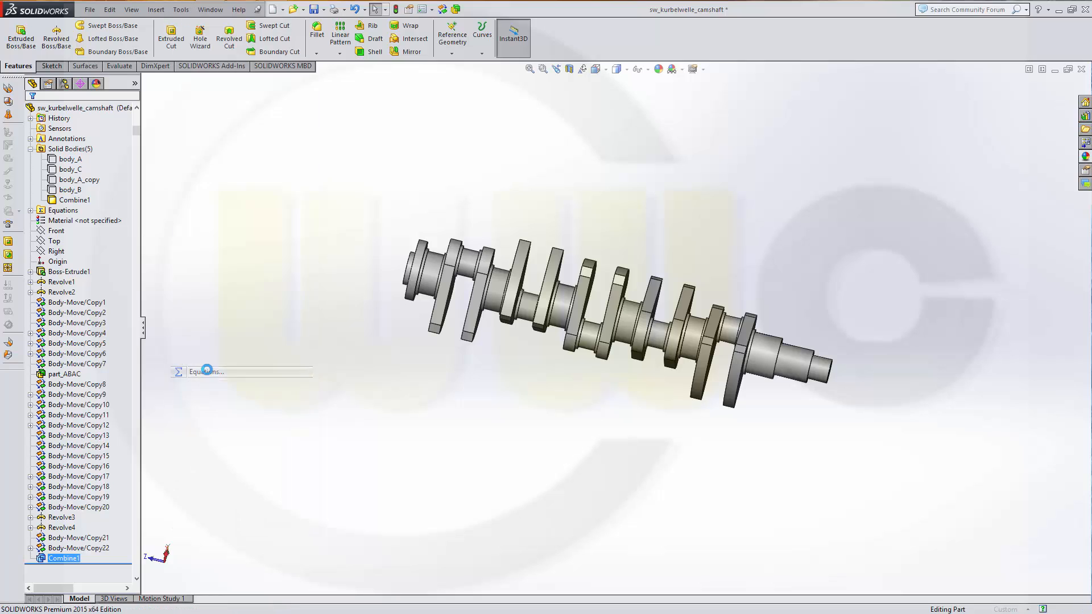
{"action": "left_click", "coordinate": [175, 150]}
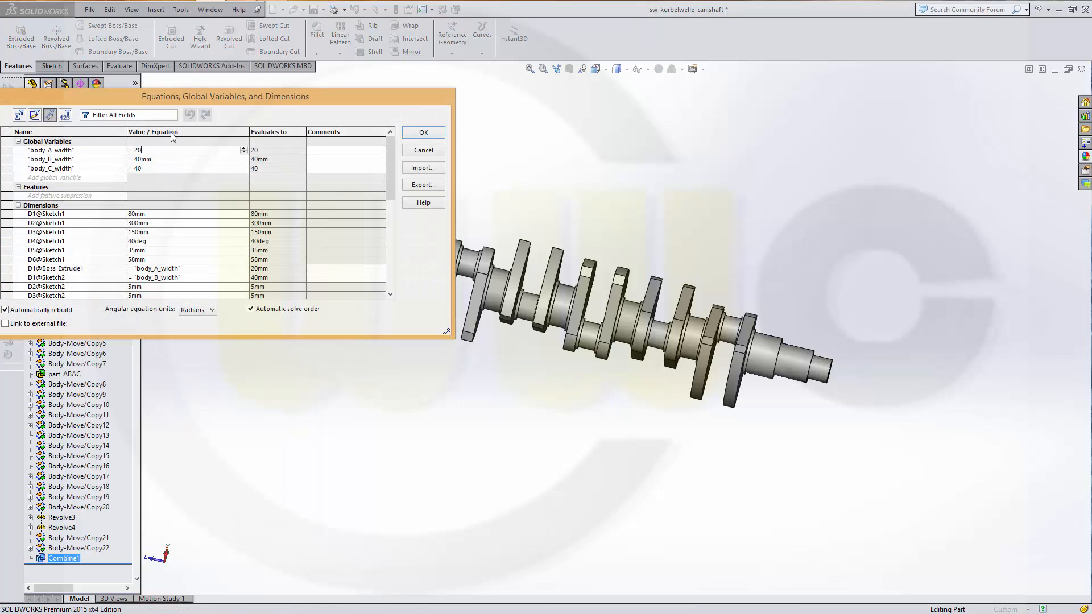
{"action": "key", "text": "BackSpace"}
{"action": "key", "text": "BackSpace"}
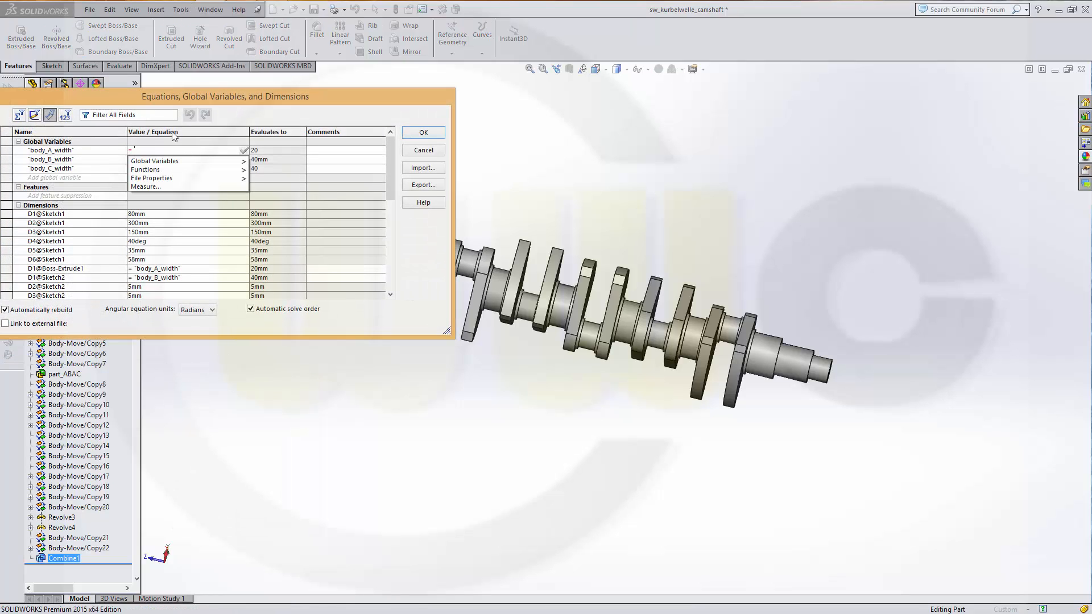
{"action": "type", "text": "40"}
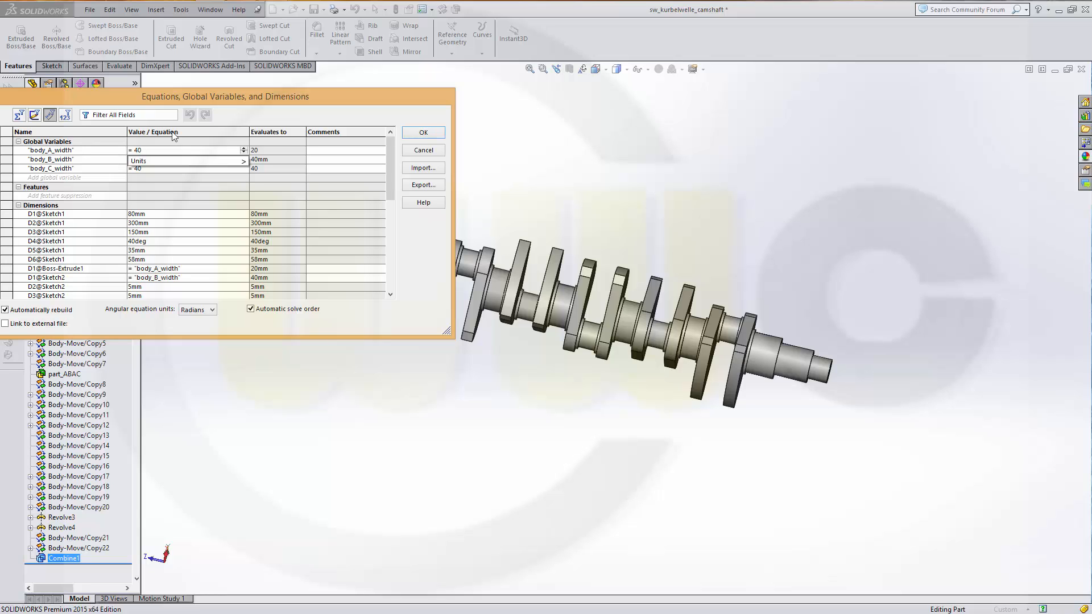
{"action": "key", "text": "Return"}
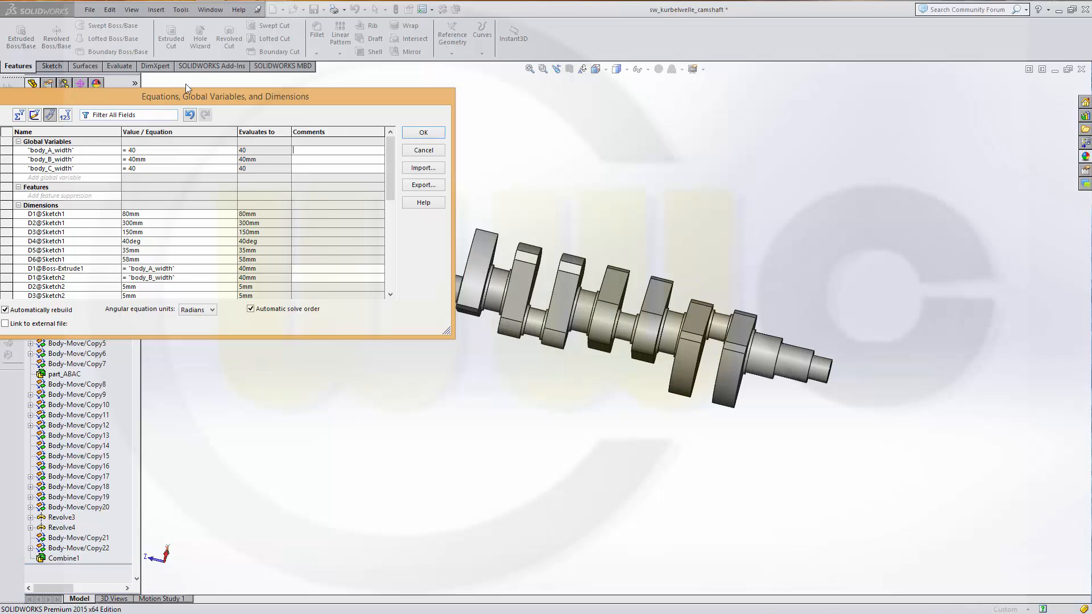
{"action": "left_click_drag", "start_coordinate": [179, 94], "coordinate": [383, 149]}
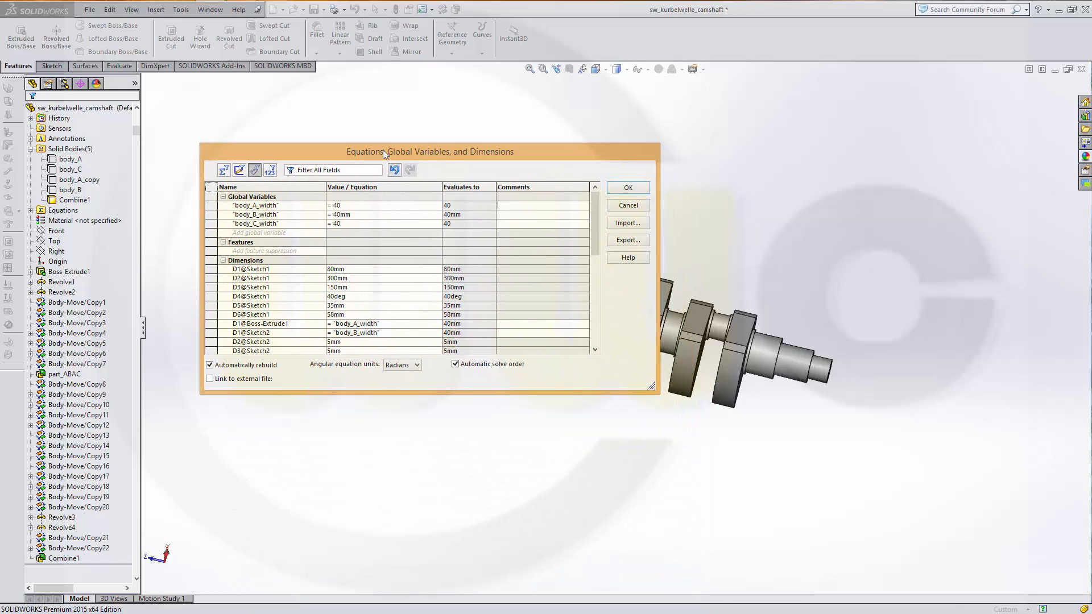
{"action": "left_click", "coordinate": [626, 205]}
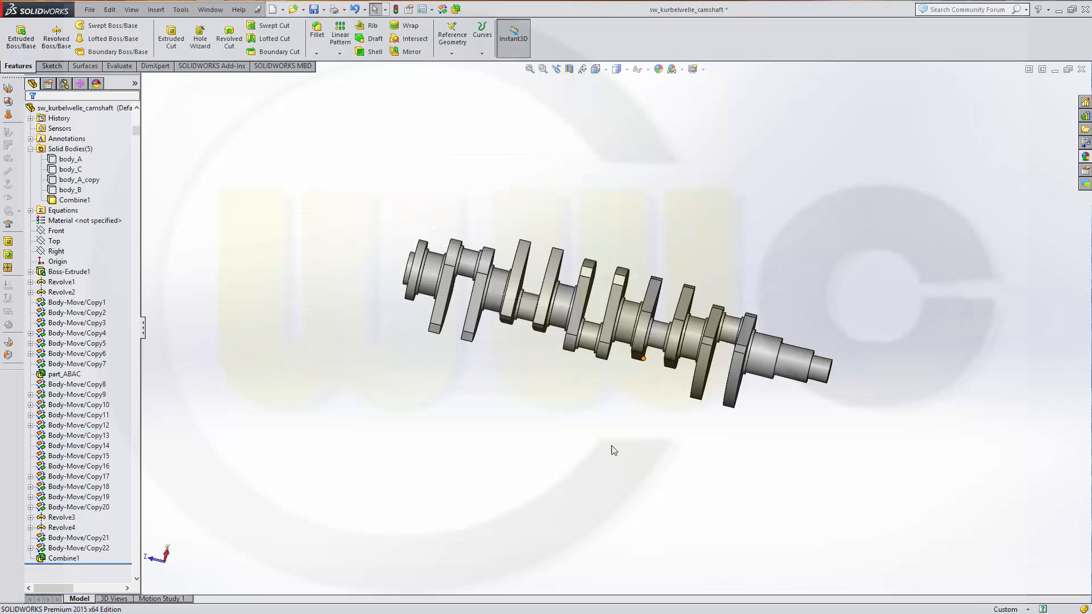
{"action": "scroll", "coordinate": [636, 321], "scroll_direction": "down", "scroll_amount": 2}
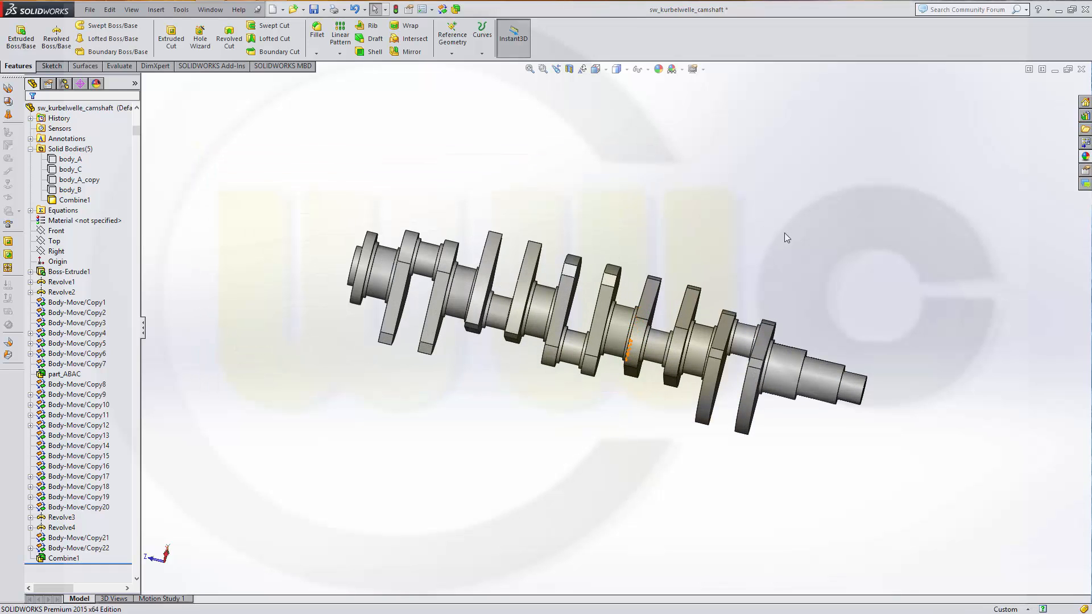